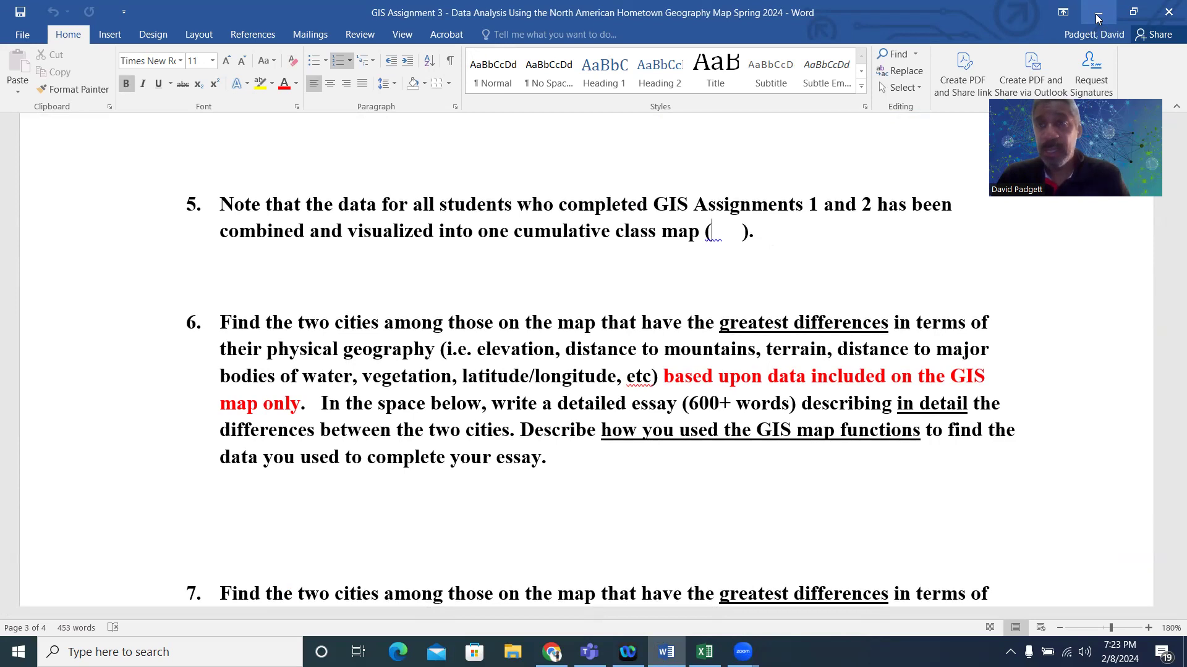
Switch to the browser and review the student spreadsheets attached to the GIS Assignment 3 page
click(1097, 17)
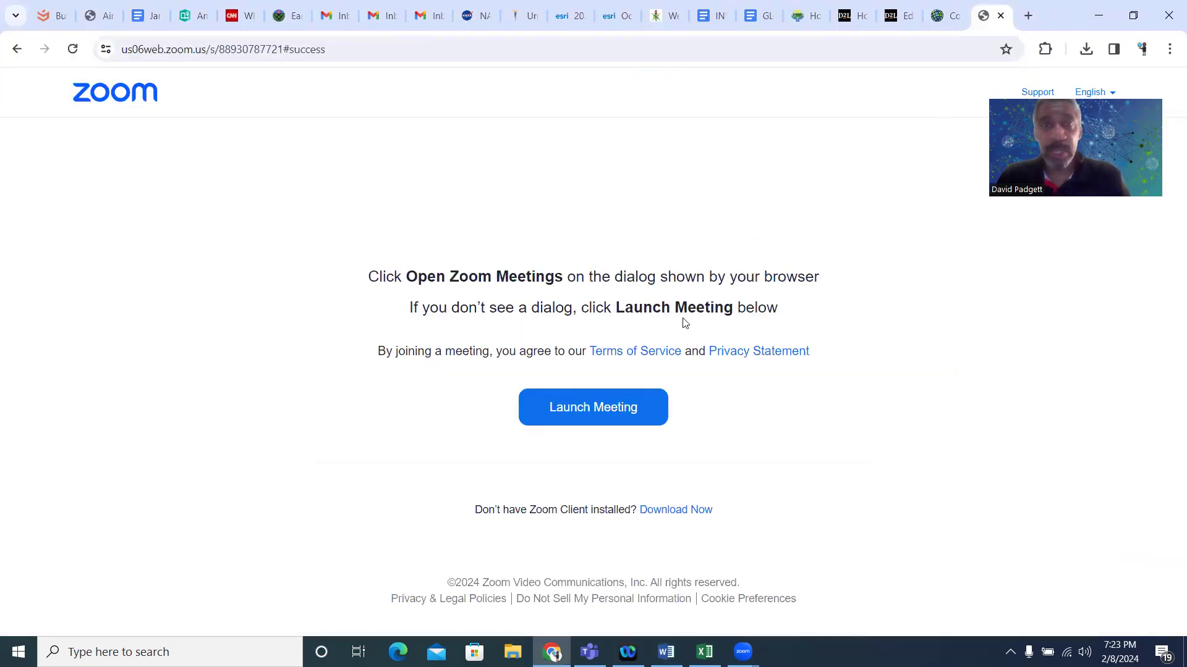
click(894, 17)
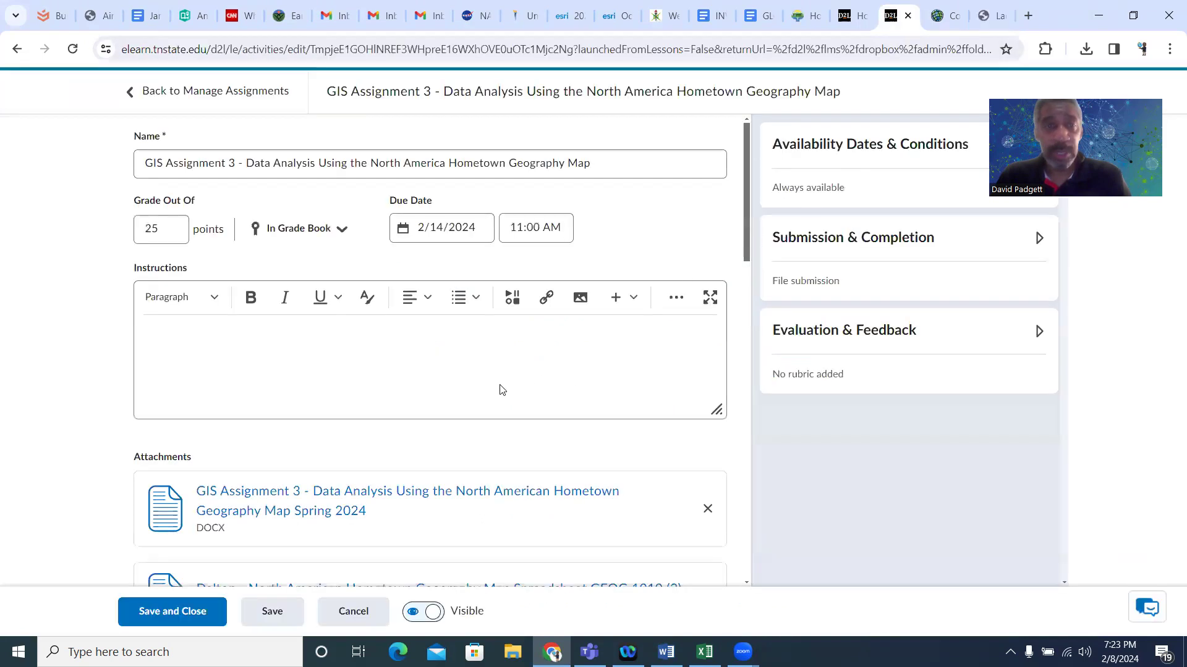
scroll(498, 389, down, 6)
scroll(395, 279, down, 6)
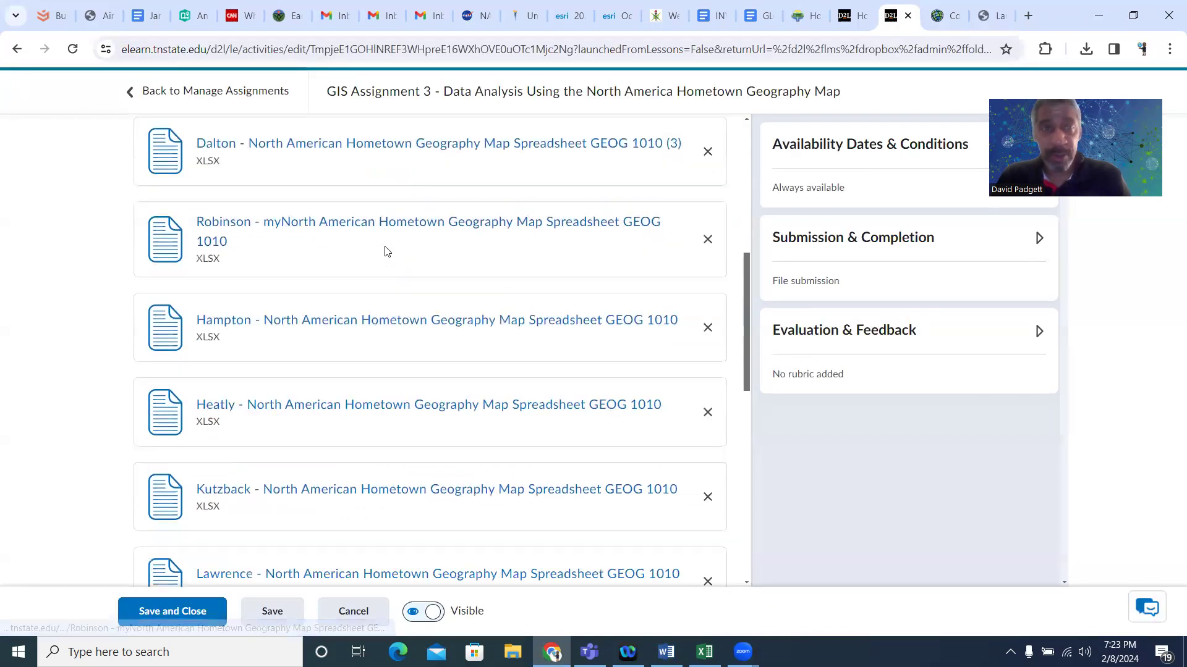
scroll(385, 247, down, 5)
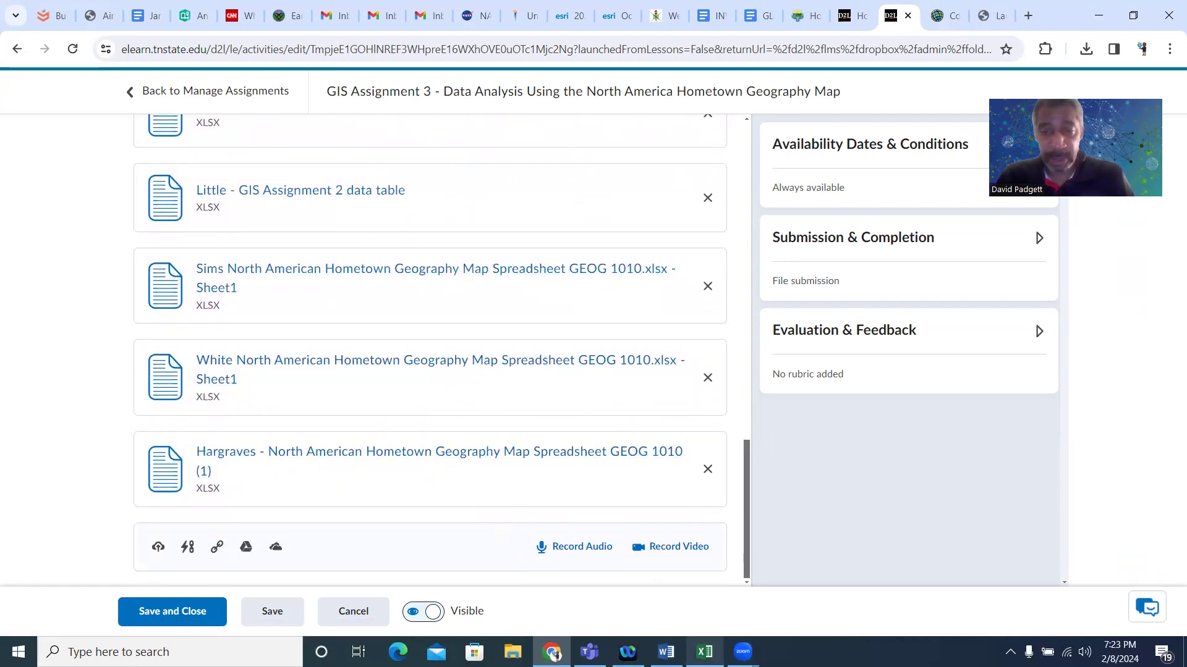
Open the first student workbook in the GEOG 1010 01 folder under Spring 2024 > GIS Assignment 2
click(705, 652)
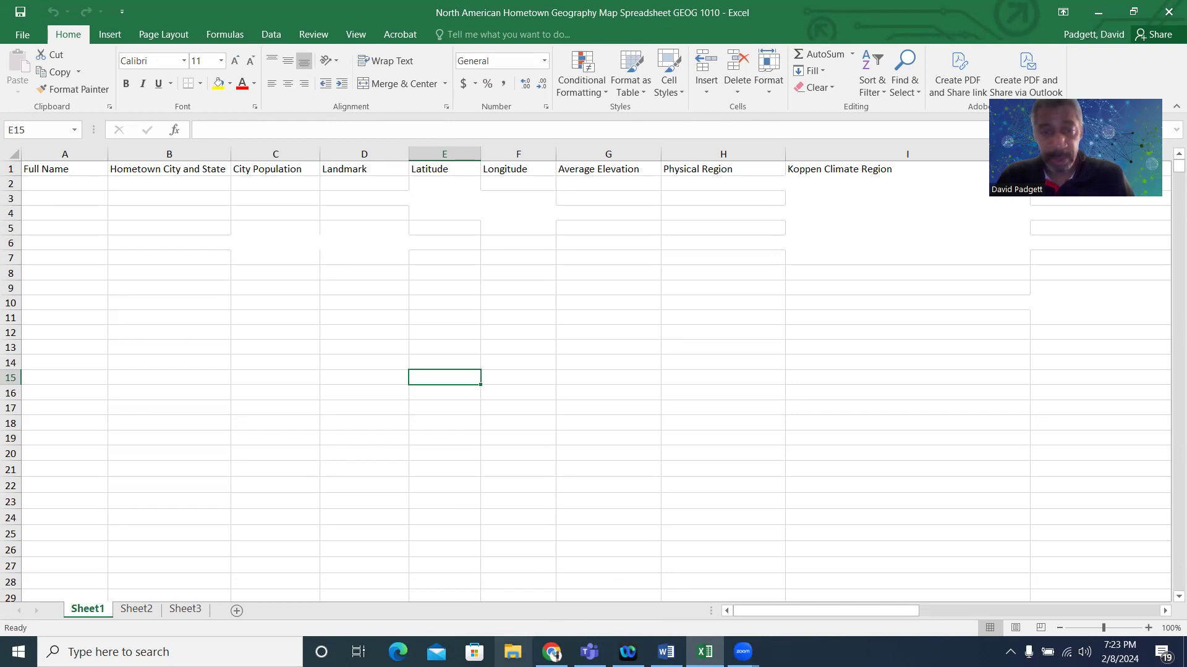
click(512, 652)
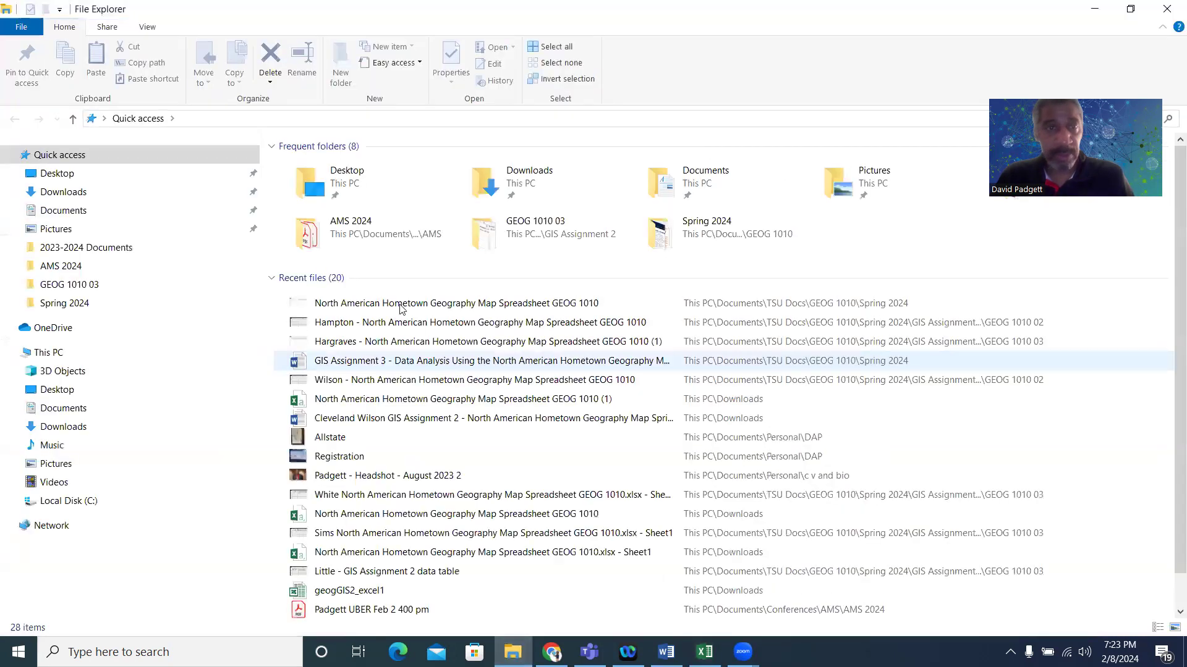
click(68, 304)
double_click(314, 179)
double_click(327, 167)
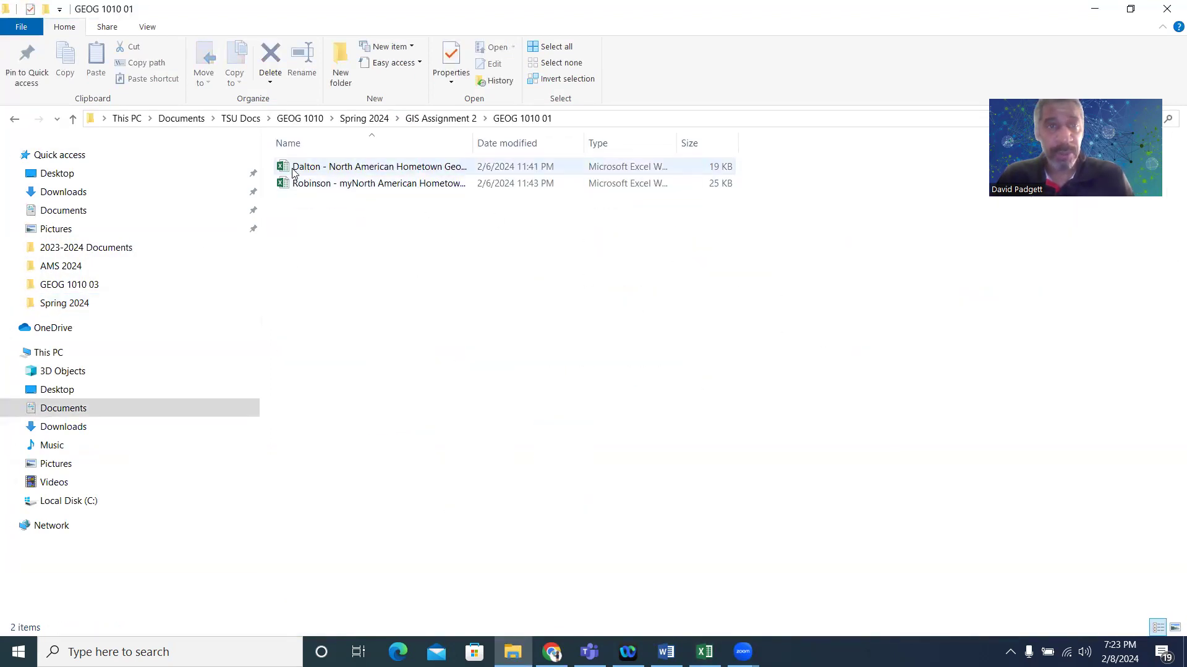
double_click(286, 171)
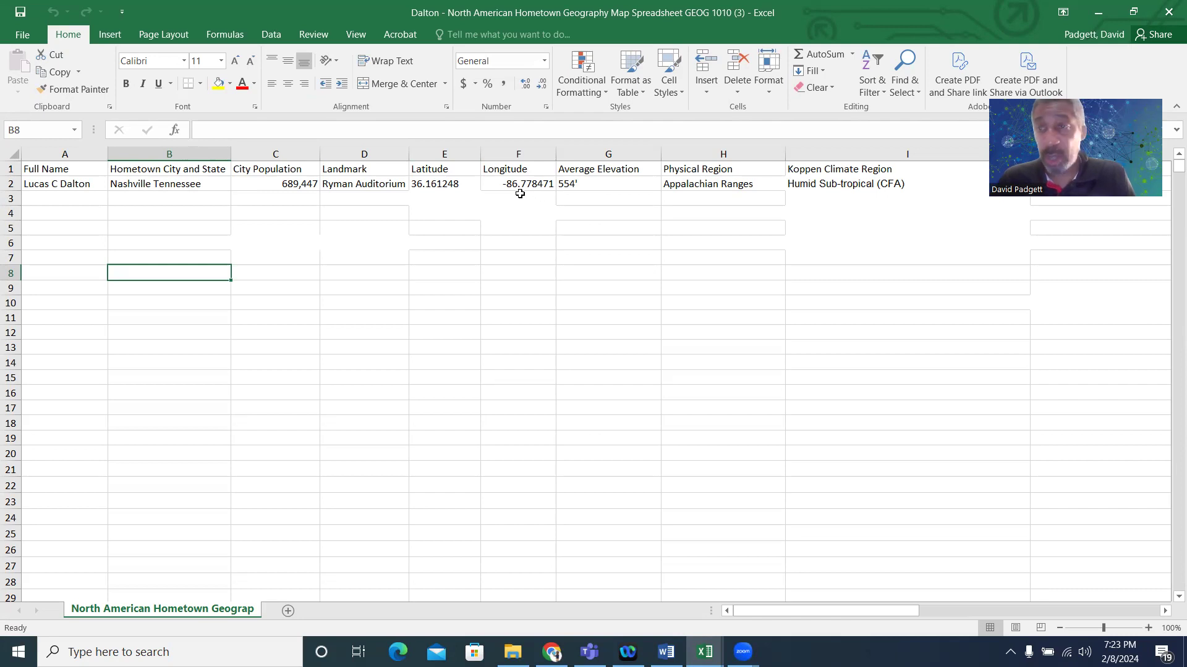
Set the Average Elevation in cell G2 to the plain number 554, without a foot mark
double_click(606, 184)
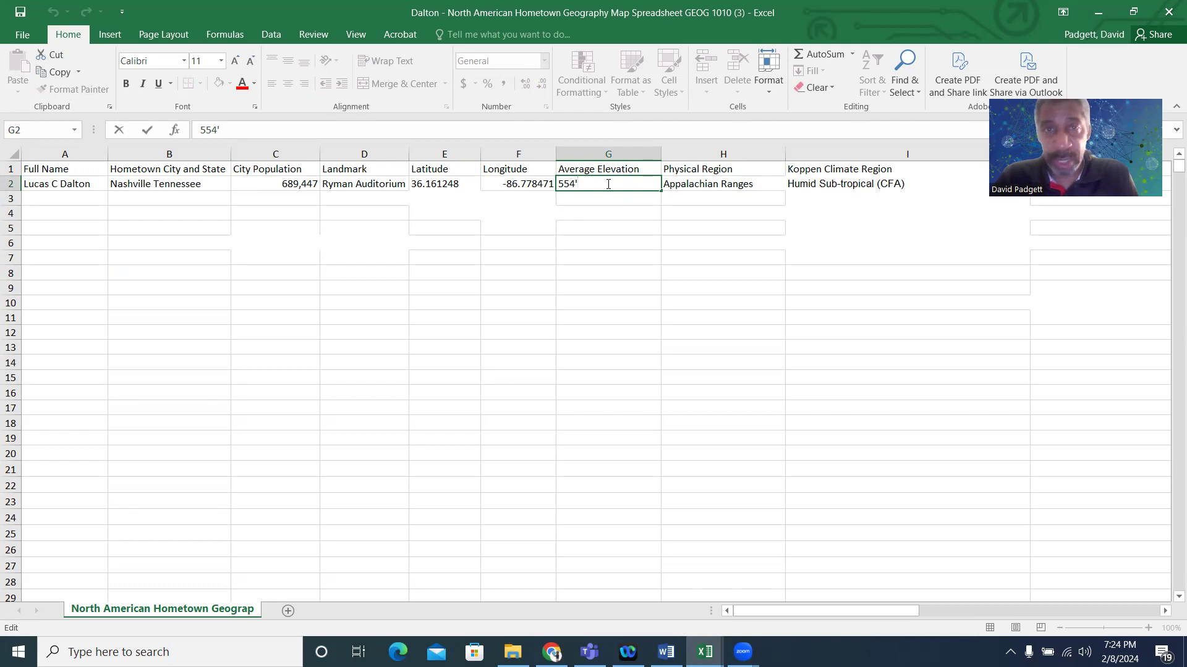
click(614, 257)
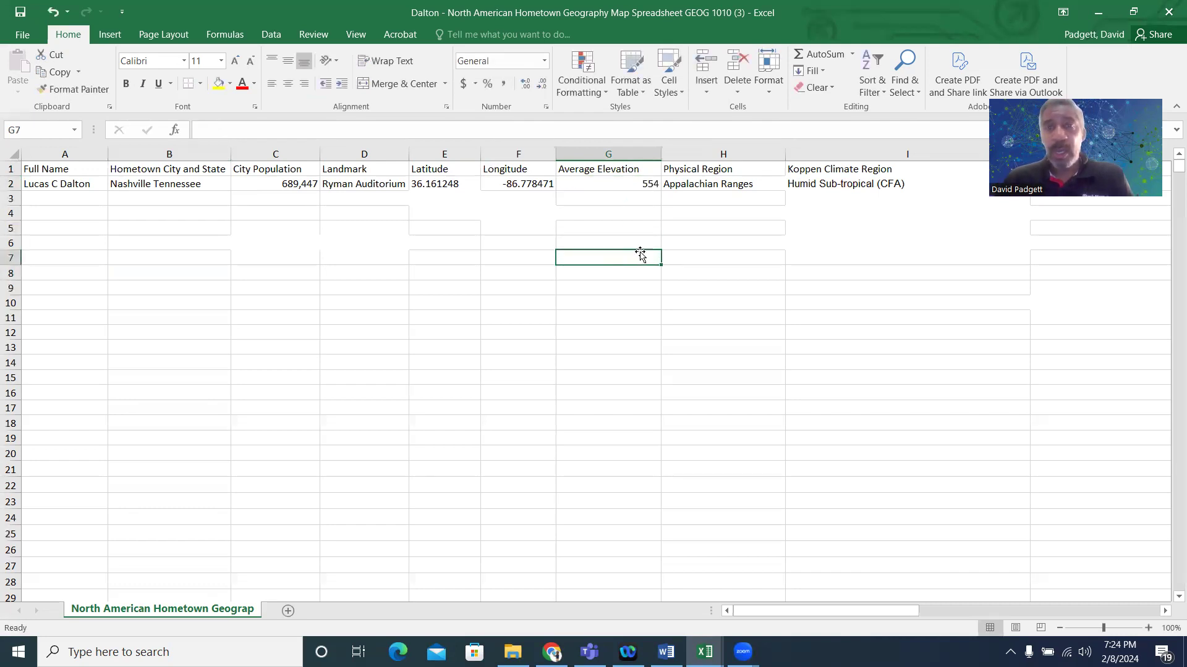
Reduce the Distance to Major Surface Water Body in cell M2 to the plain number 127.8, without unit or travel time
click(1165, 611)
click(1166, 612)
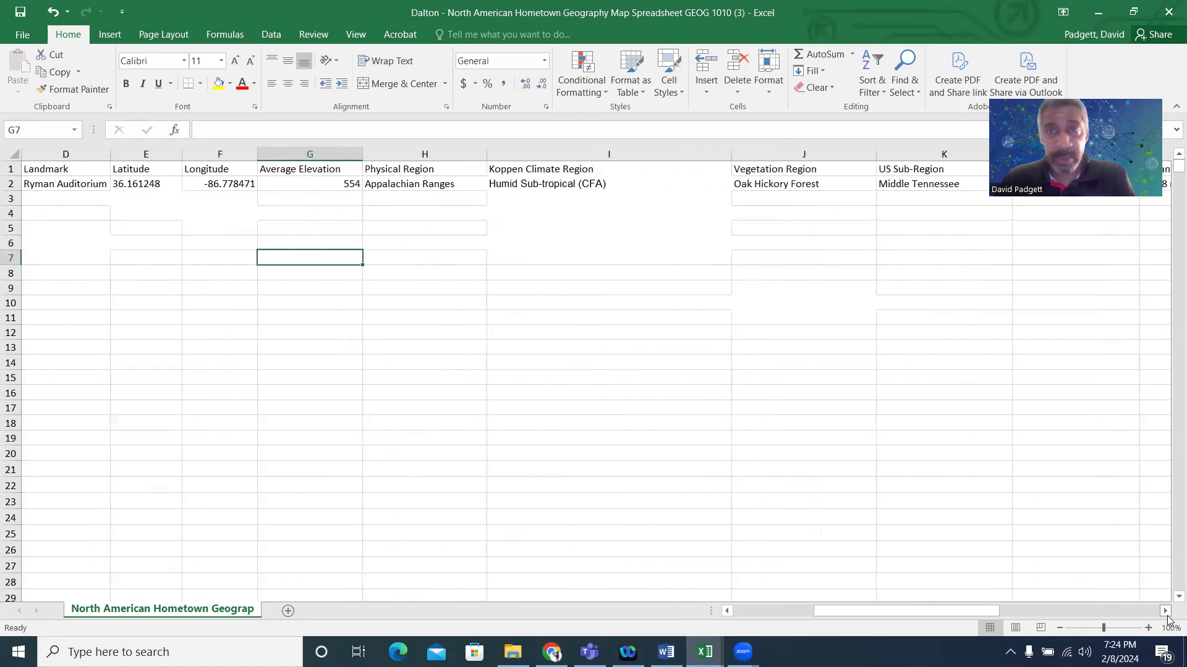
click(1166, 611)
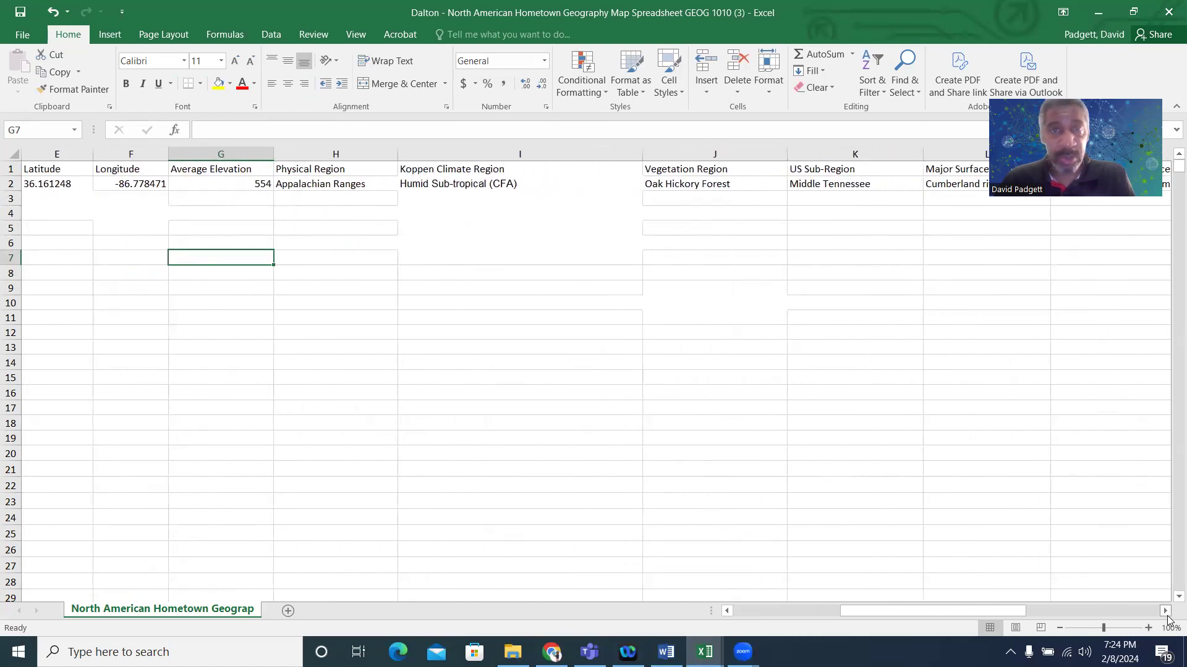
click(1167, 616)
click(1167, 616)
click(1167, 616)
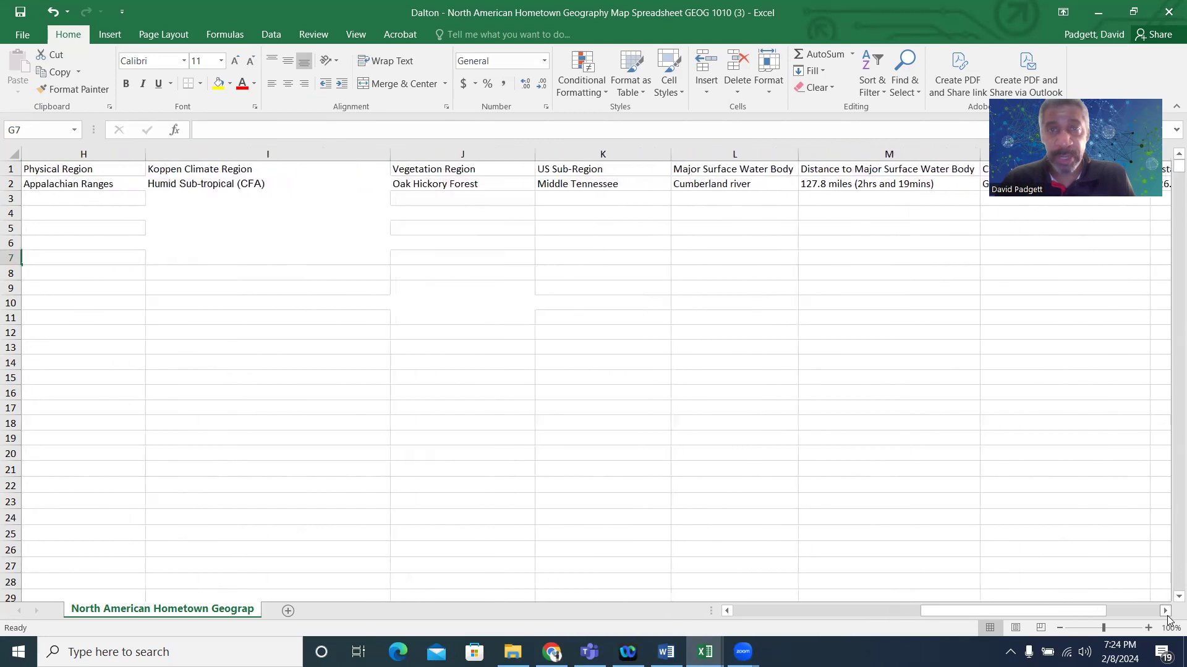
click(1165, 611)
click(1166, 611)
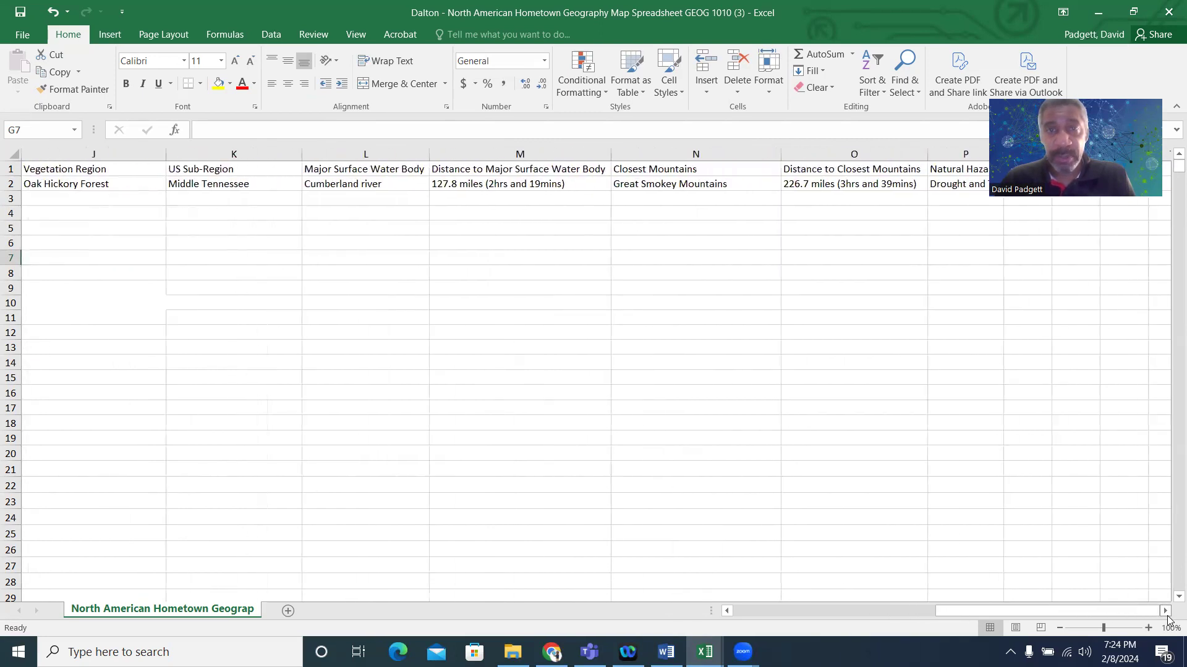
double_click(586, 184)
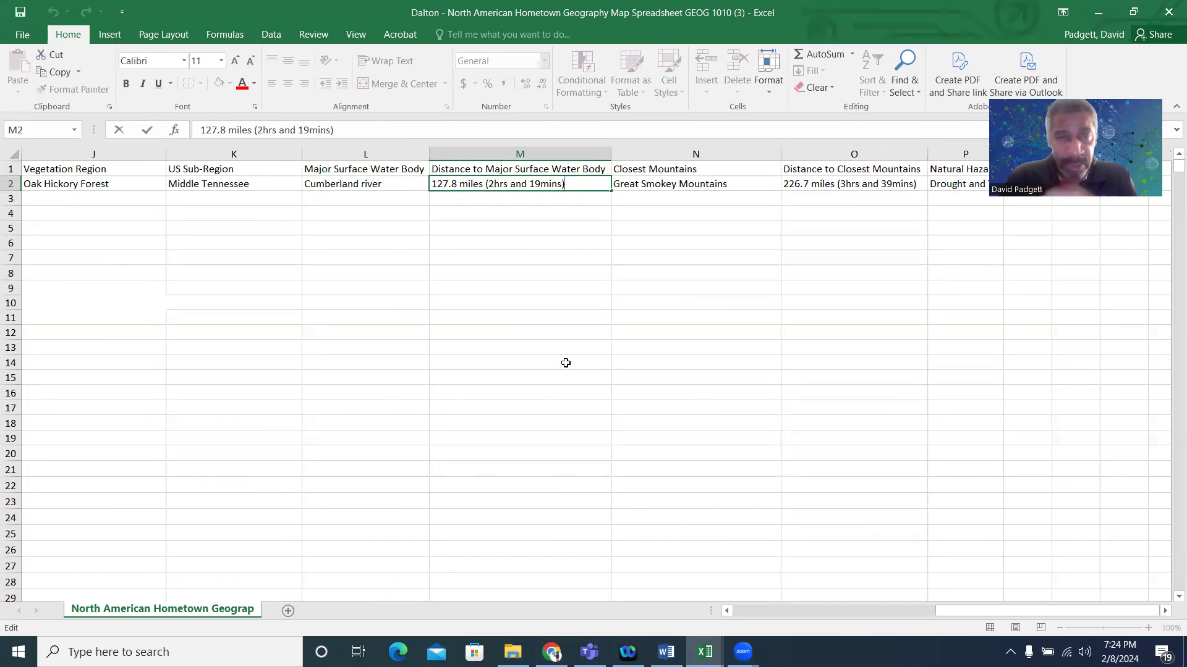
key(BackSpace)
key(BackSpace)
key(BackSpace)
key(BackSpace)
key(BackSpace)
key(BackSpace)
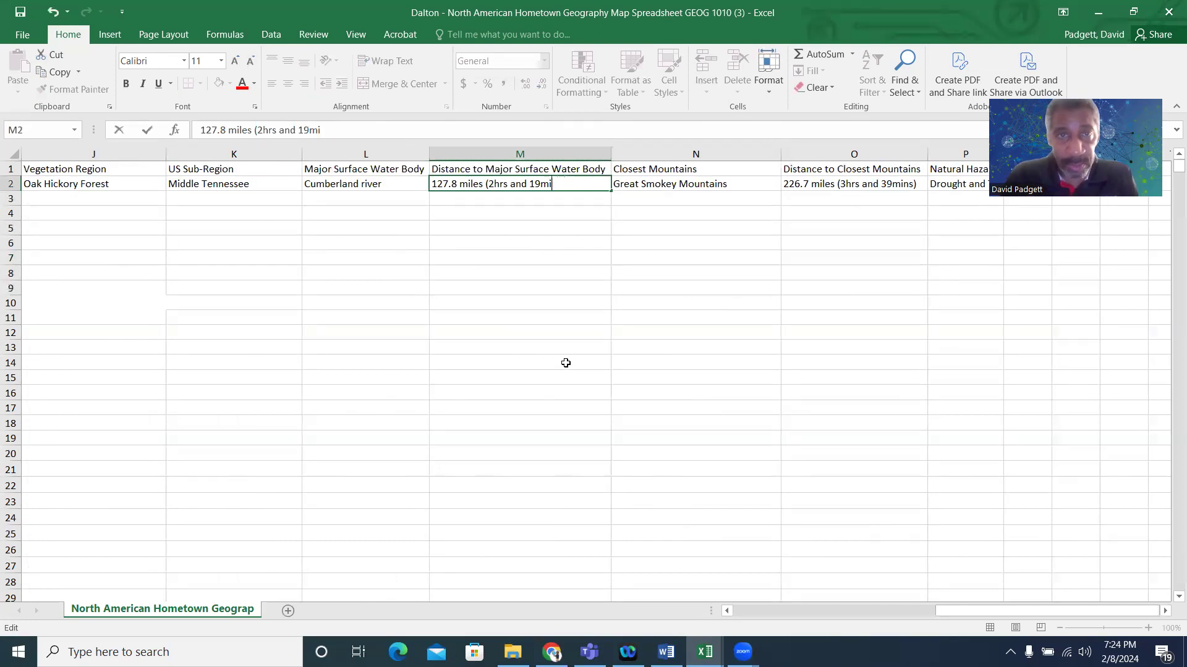
key(BackSpace)
key(BackSpace)
key(BackSpace)
key(BackSpace)
key(BackSpace)
key(BackSpace)
key(BackSpace)
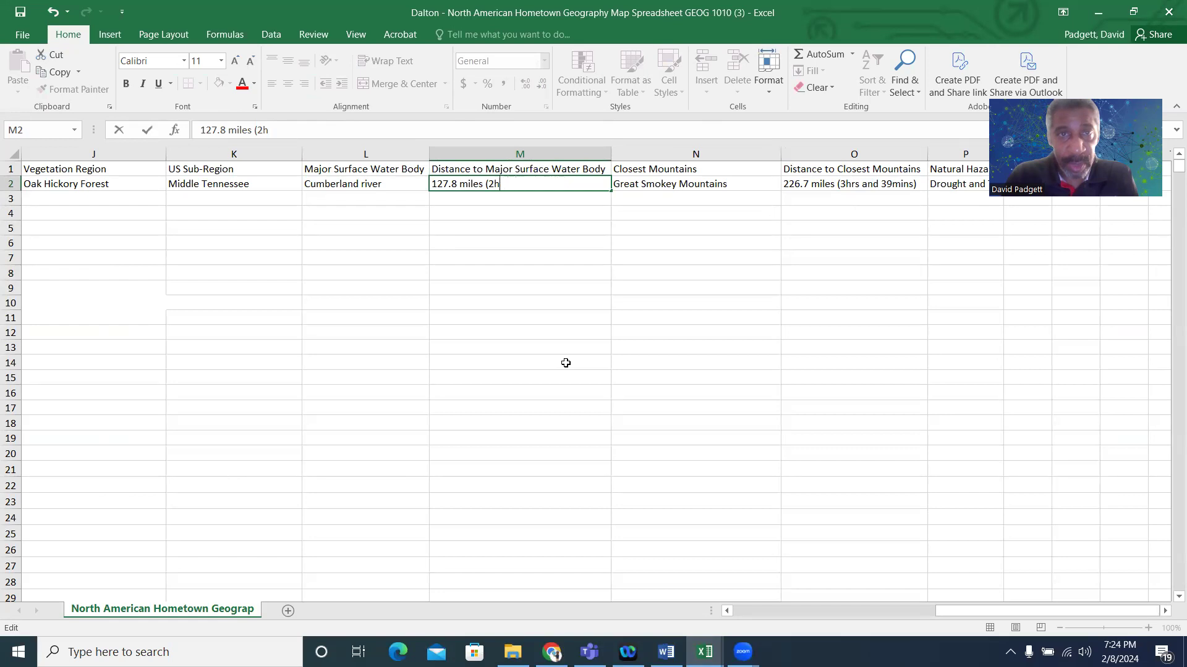
key(BackSpace)
key(BackSpace)
key(BackSpace)
key(BackSpace)
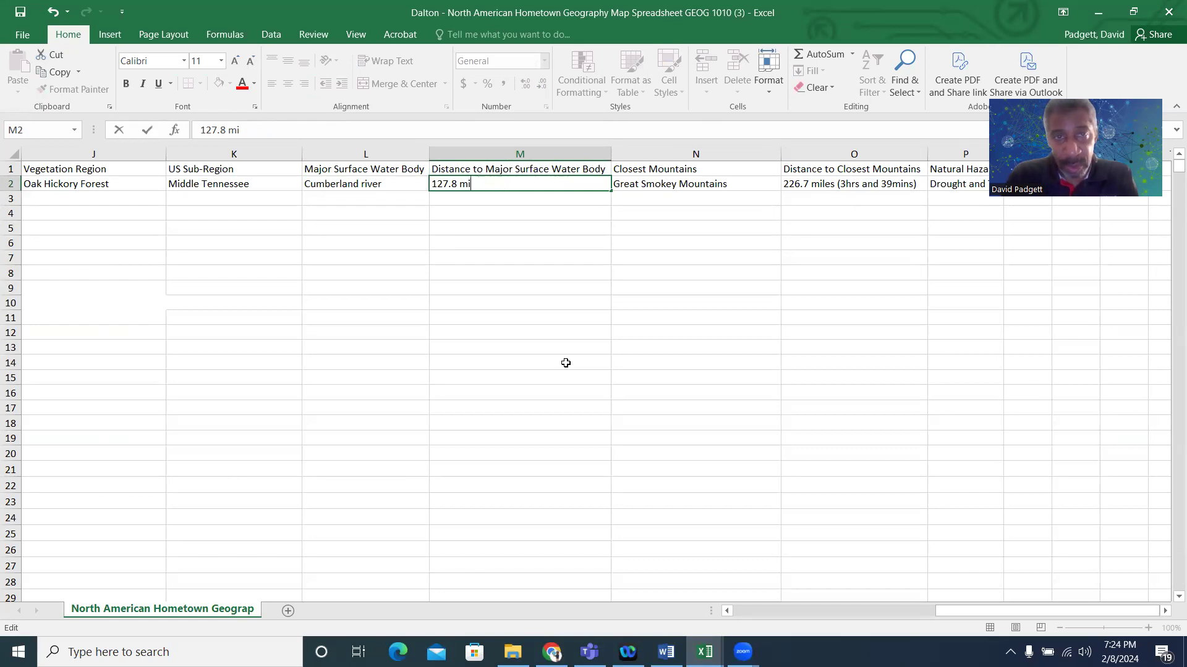
click(530, 286)
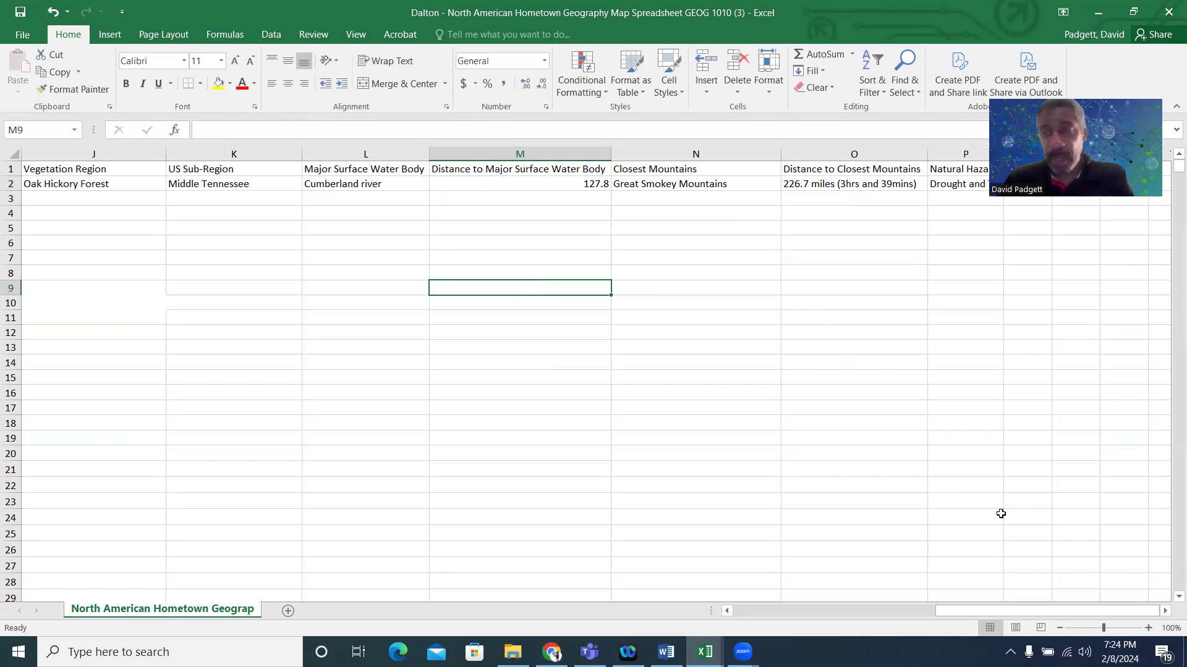
Widen the Natural Hazard column P to fit its contents
click(1165, 612)
click(1165, 611)
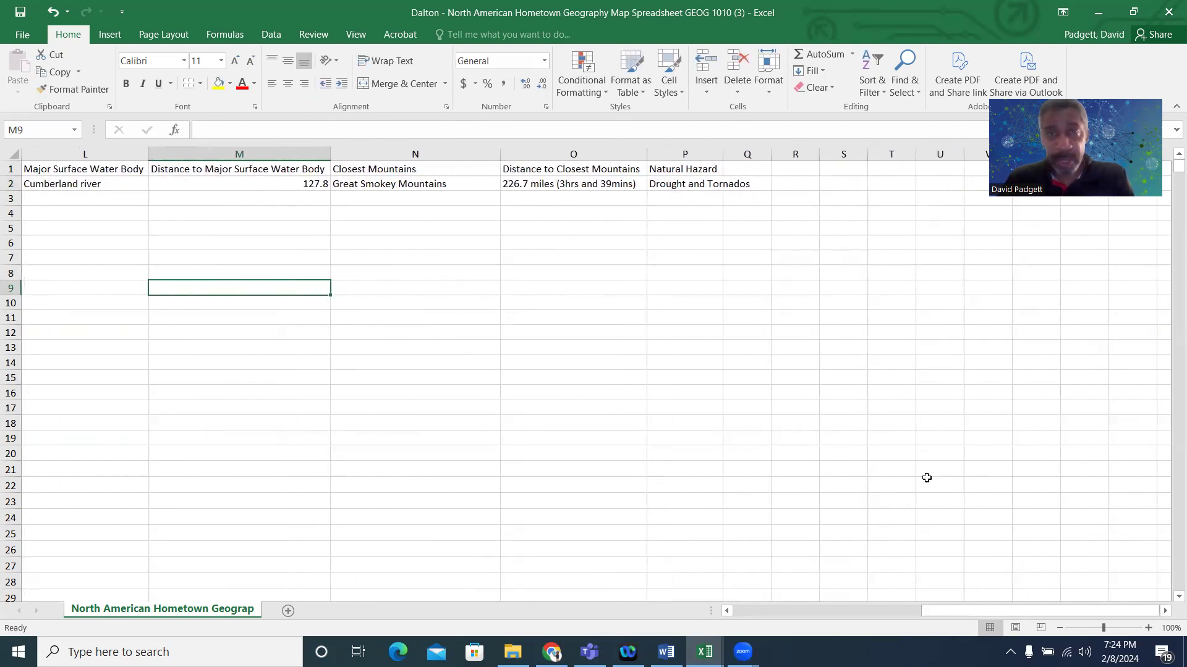
double_click(724, 154)
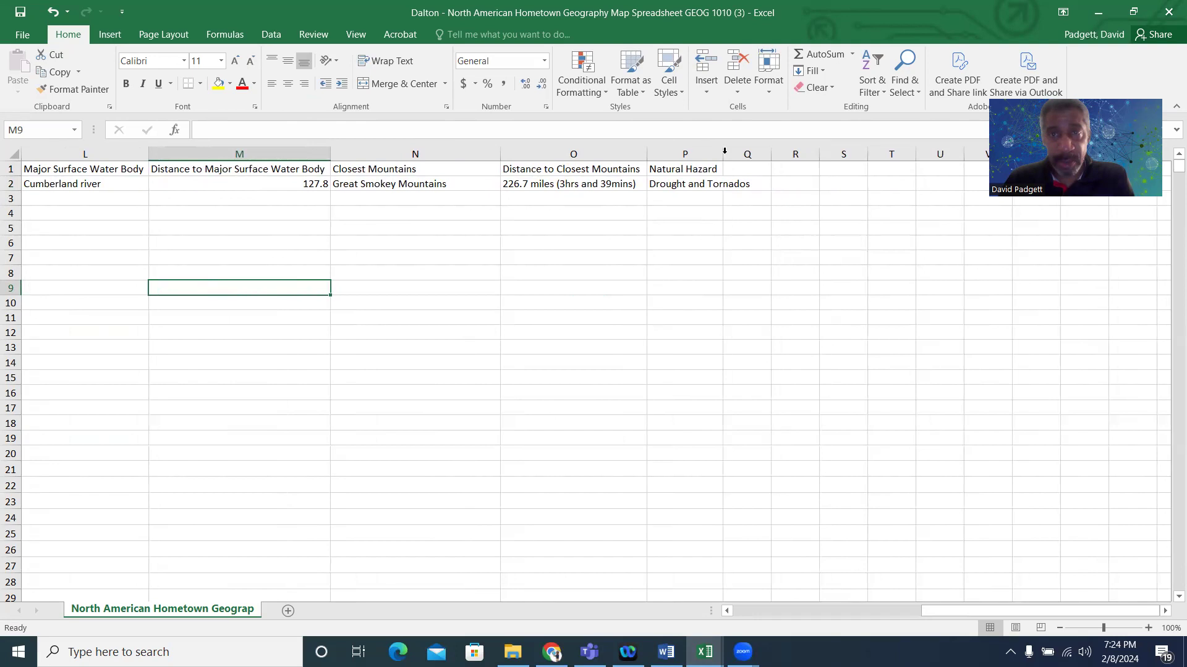
Reduce the Distance to Closest Mountains in cell O2 to the plain number 226.7 and save the student workbook
double_click(631, 184)
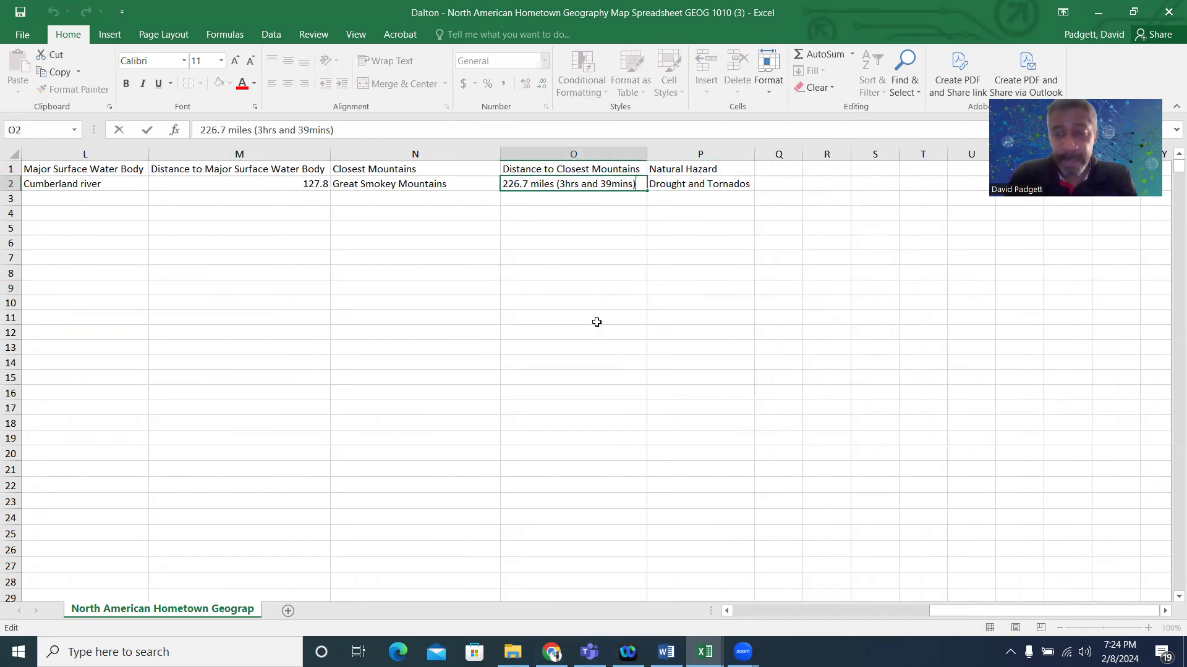
key(BackSpace)
key(BackSpace)
key(BackSpace)
key(BackSpace)
key(BackSpace)
key(BackSpace)
key(BackSpace)
key(BackSpace)
key(BackSpace)
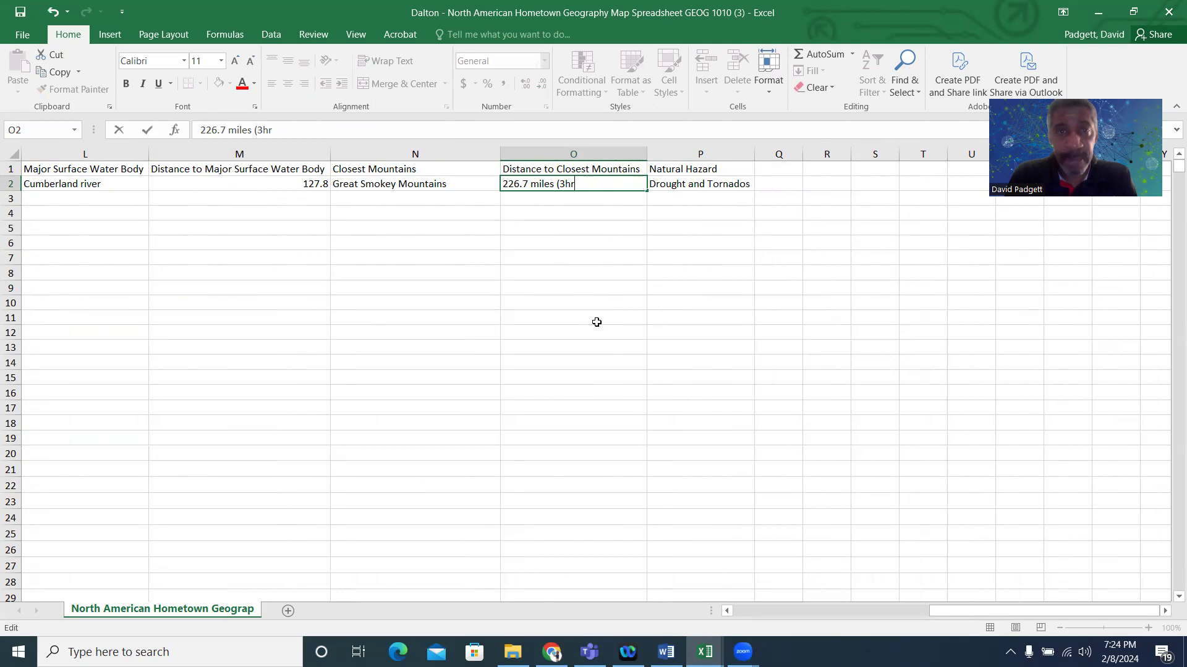
key(BackSpace)
key(BackSpace)
key(BackSpace)
key(BackSpace)
key(BackSpace)
key(BackSpace)
key(BackSpace)
key(BackSpace)
key(BackSpace)
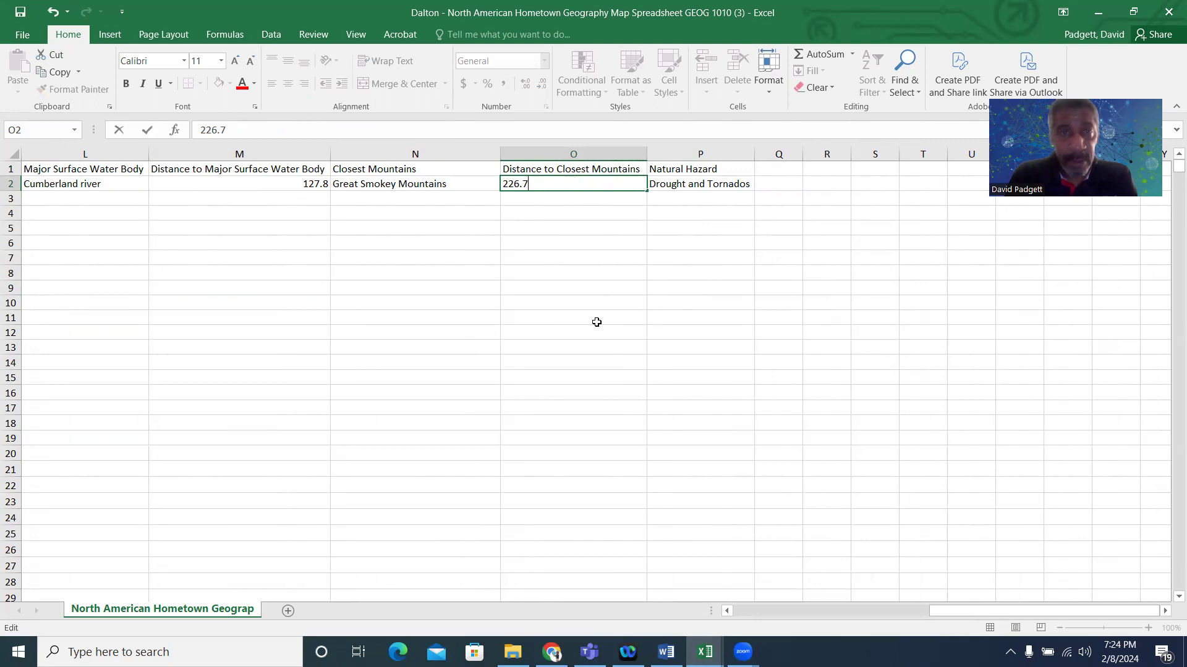
click(564, 273)
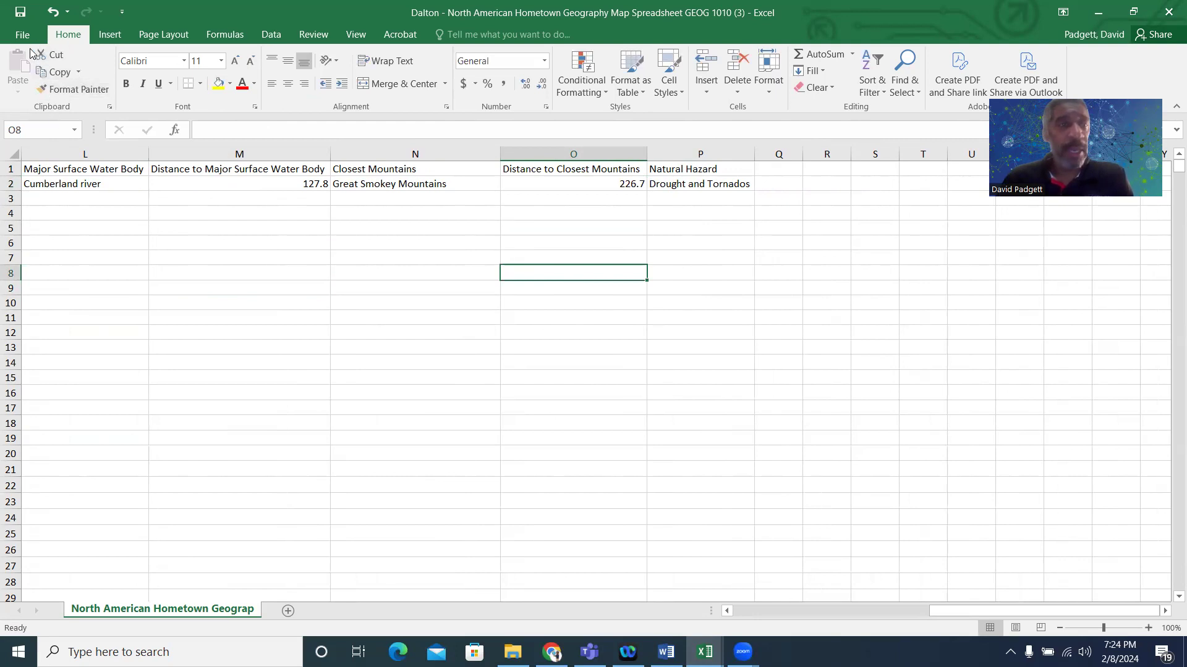
click(19, 18)
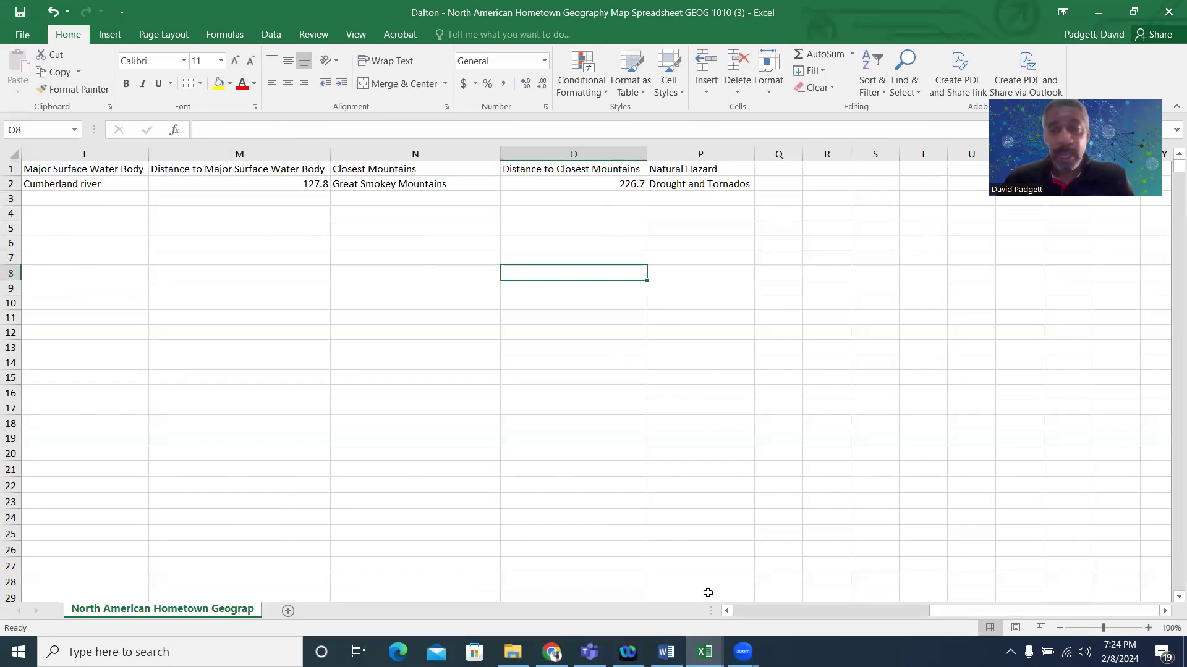
Copy the student's entire row 2 into row 2 of Sheet1 in the blank North American Hometown Geography Map Spreadsheet GEOG 1010 workbook
drag(944, 612, 738, 610)
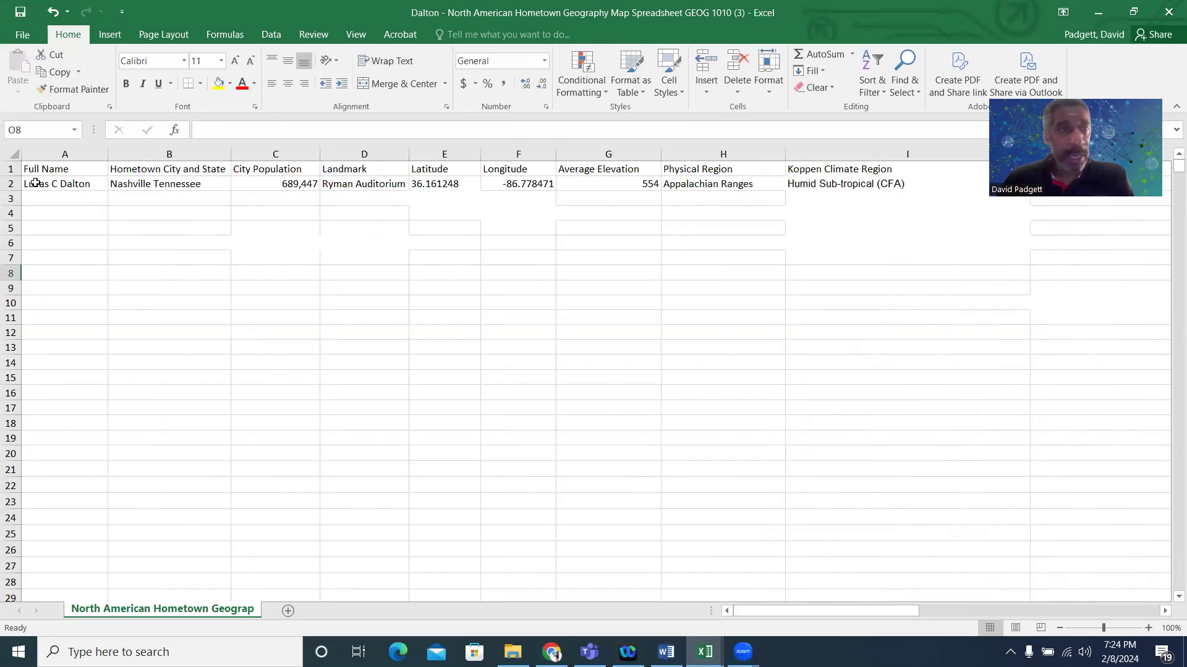
click(10, 184)
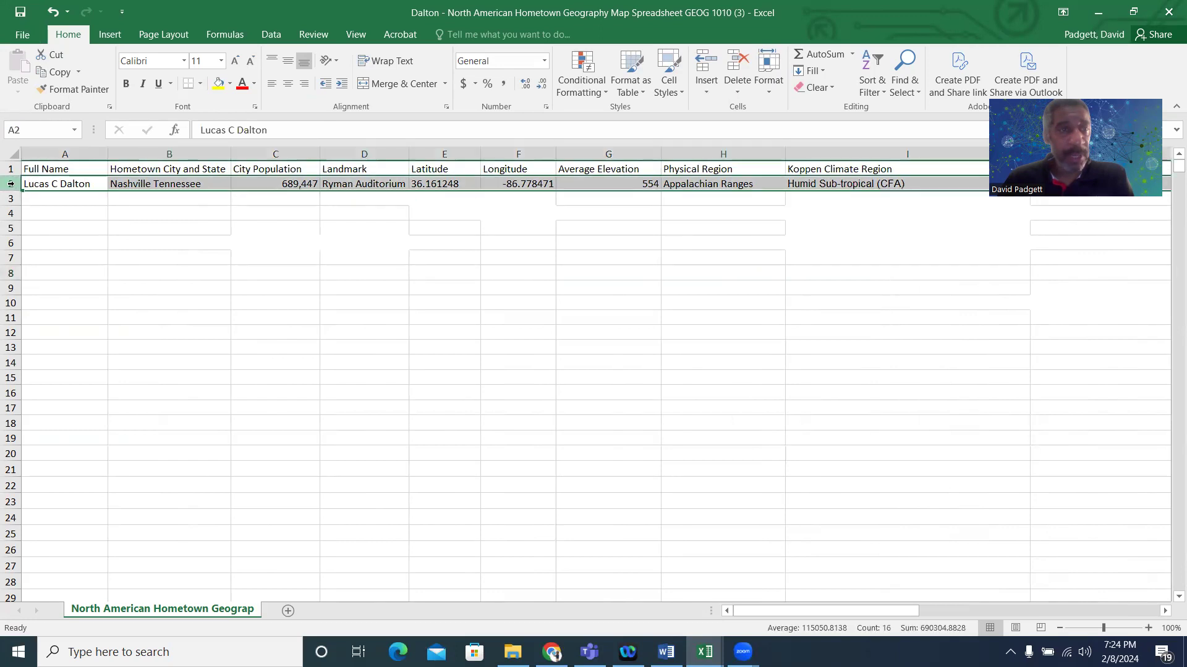
click(55, 71)
click(705, 652)
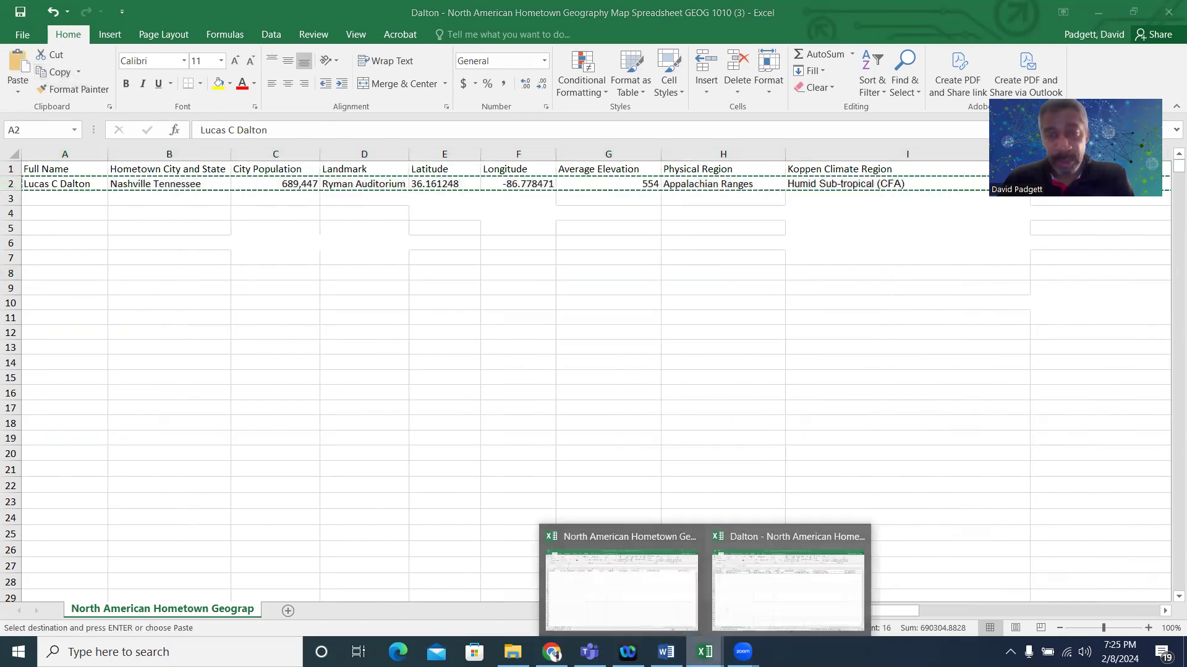
click(663, 597)
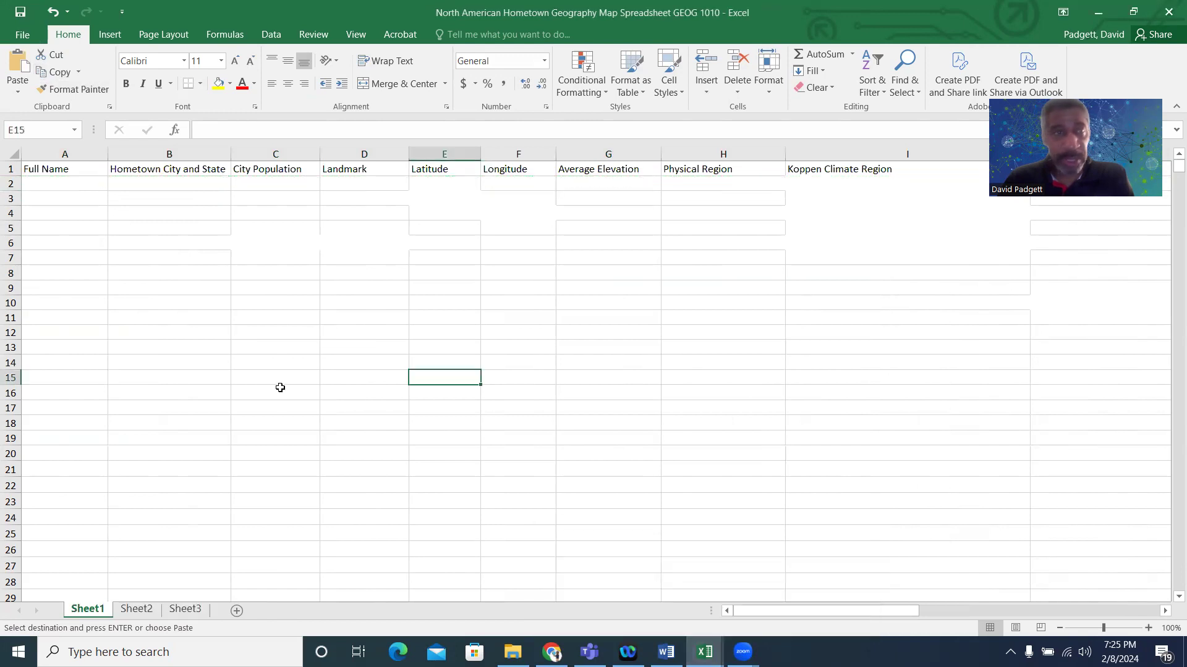
click(78, 185)
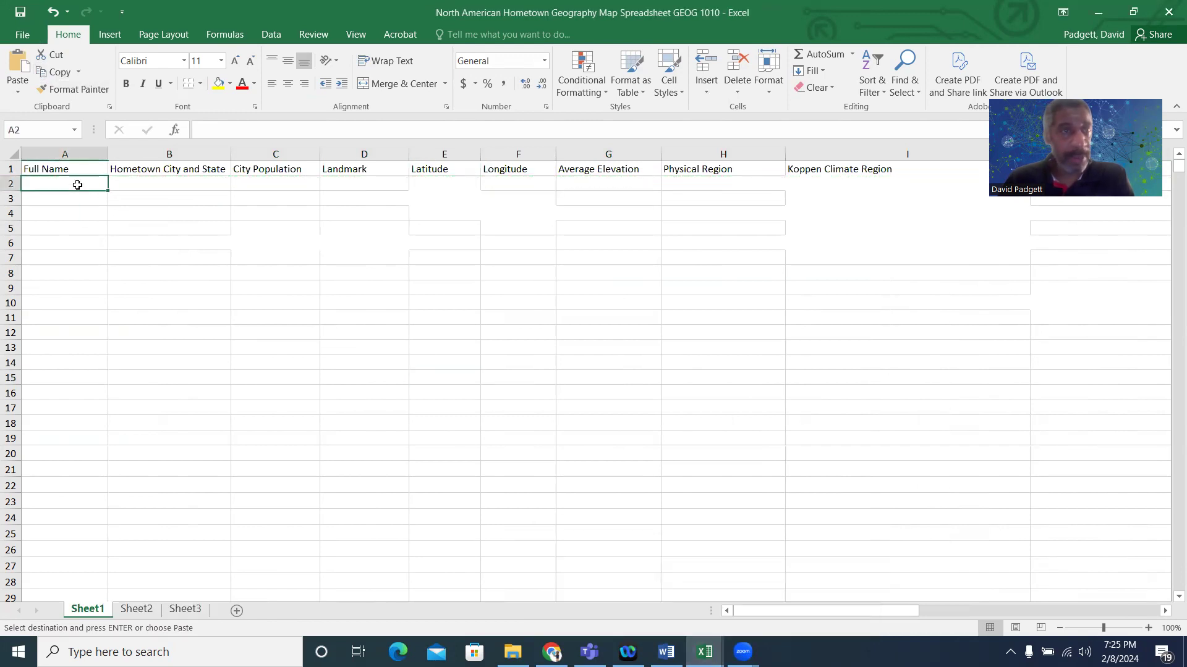
click(18, 68)
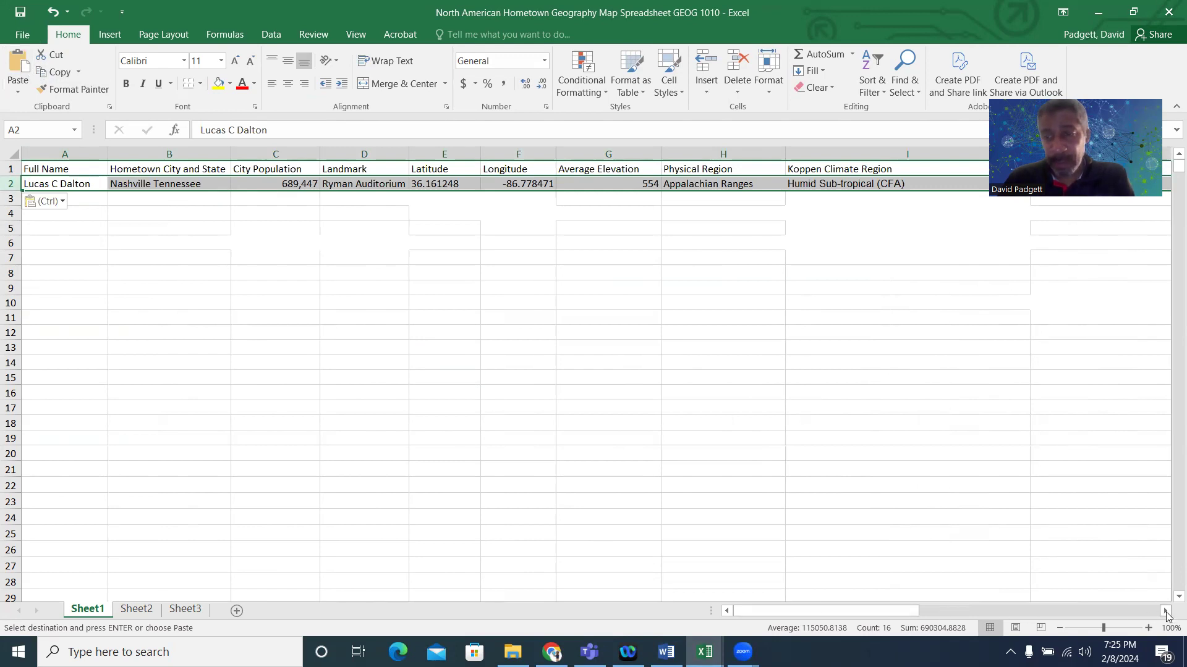
Autofit the Natural Hazard column P in the class workbook to the pasted text
click(1164, 612)
click(1165, 612)
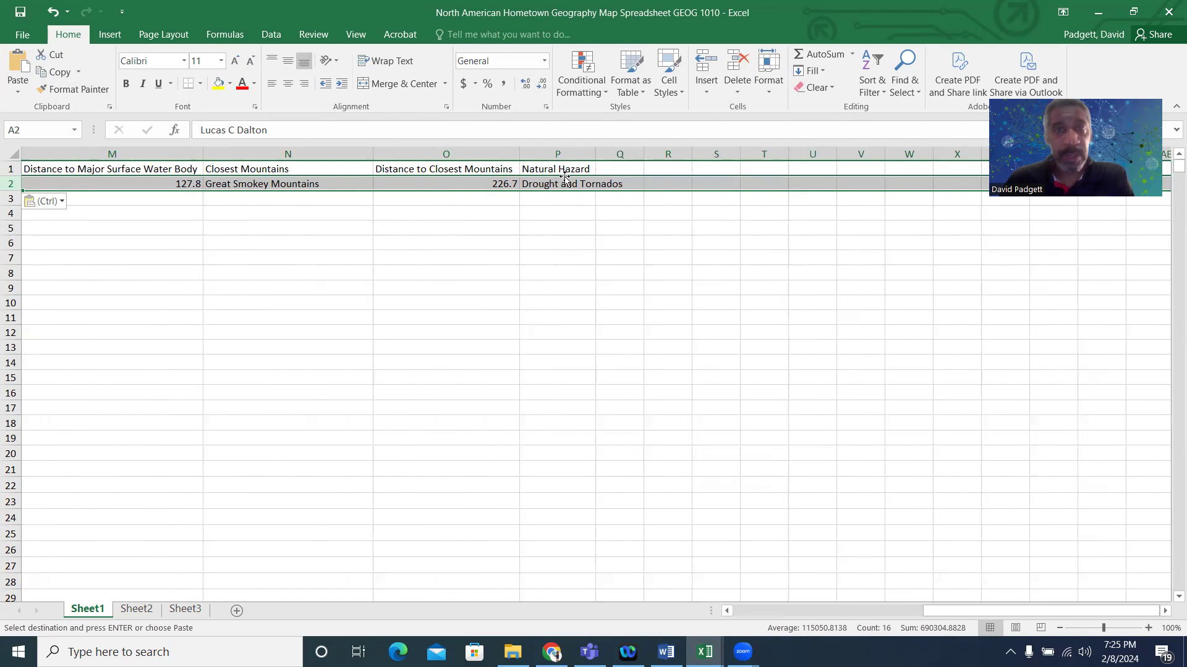
double_click(597, 151)
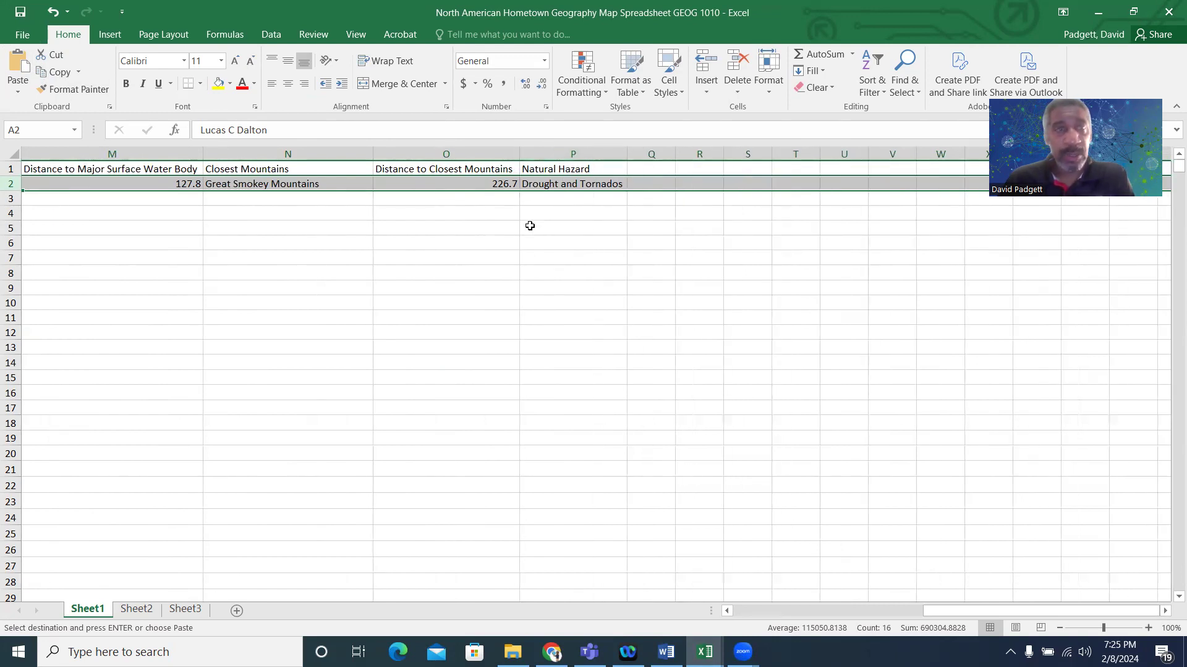
Save the class workbook as North American Hometown Geography Map Spreadsheet GEOG 1010 Spring 2024 in the Spring 2024 folder
click(21, 34)
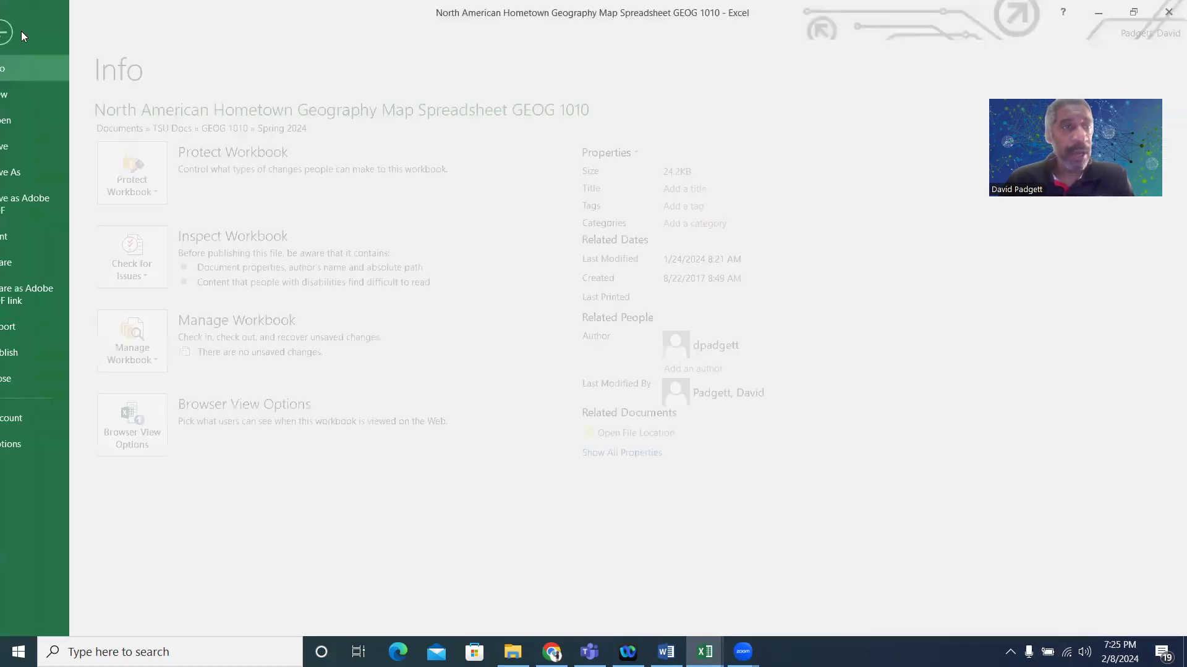
click(43, 172)
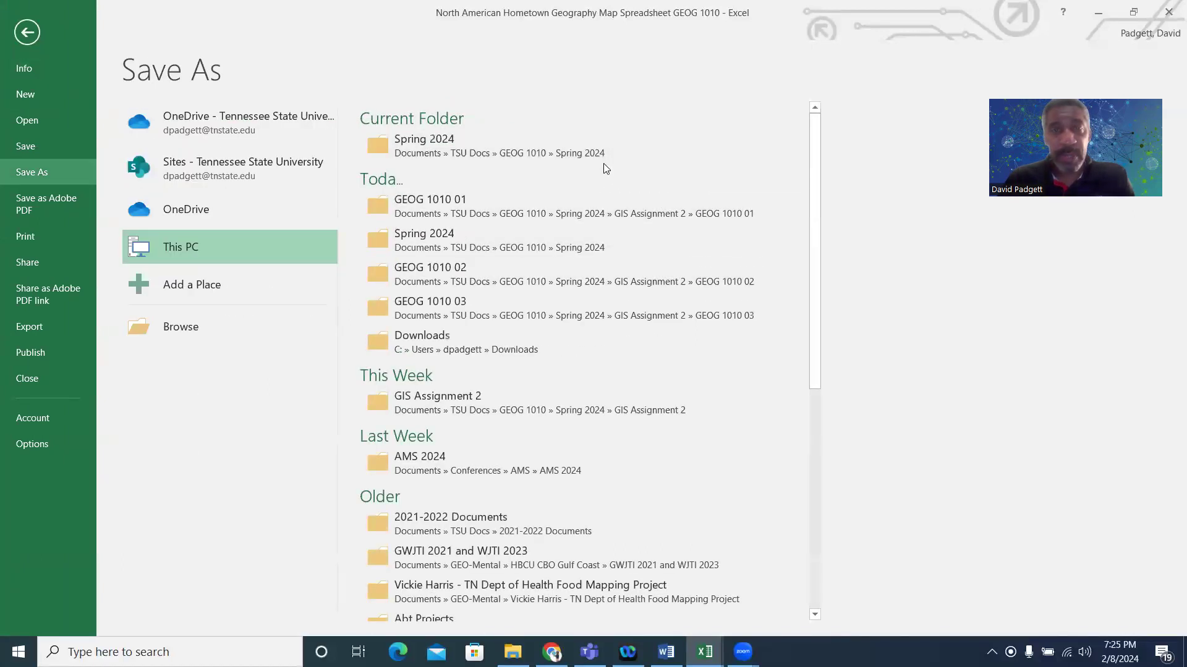
click(575, 153)
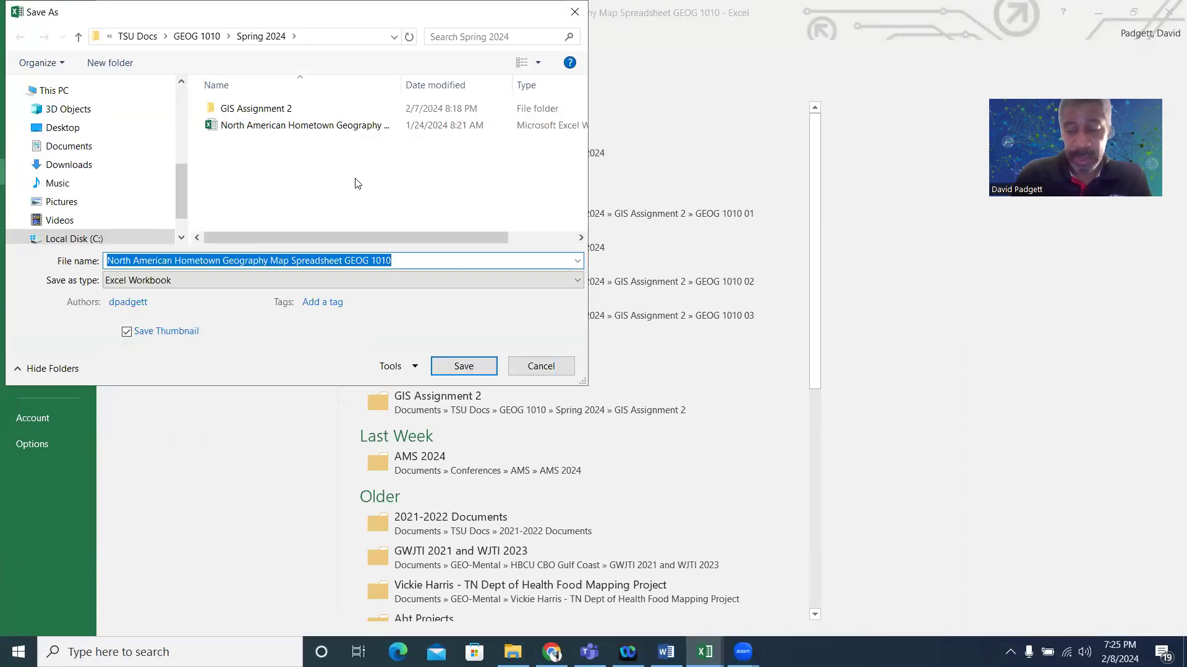
key(End)
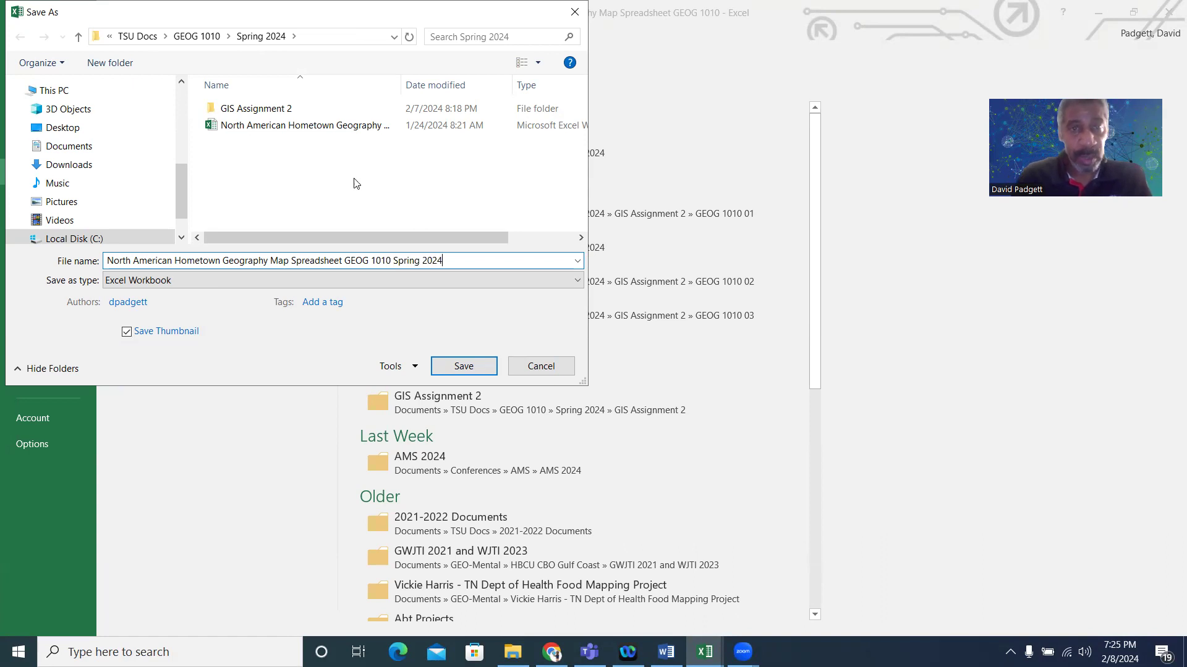
click(469, 368)
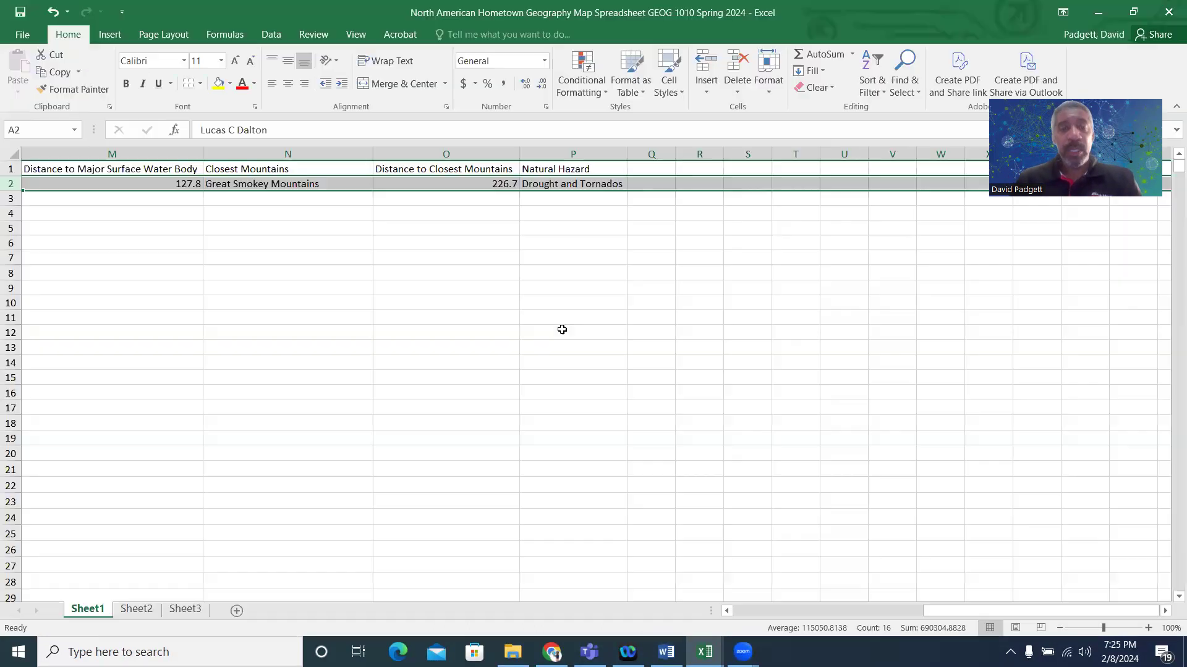
click(694, 258)
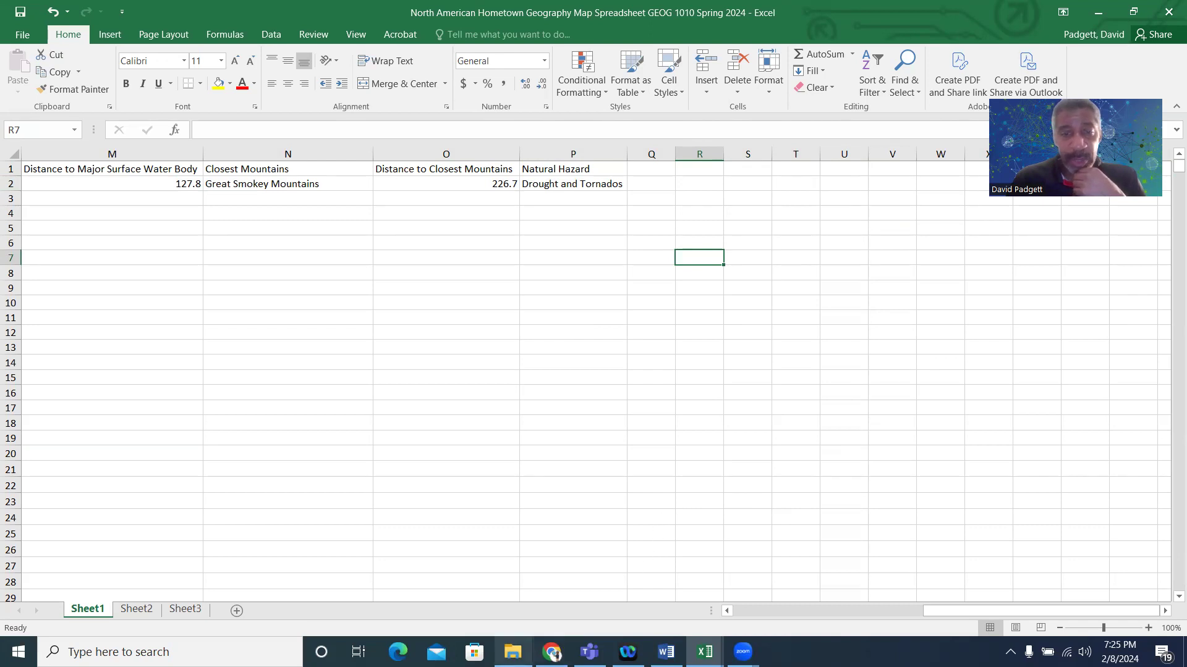
Open the second student workbook in the GEOG 1010 01 folder and review its row 2 entries up to the Landmark
click(513, 652)
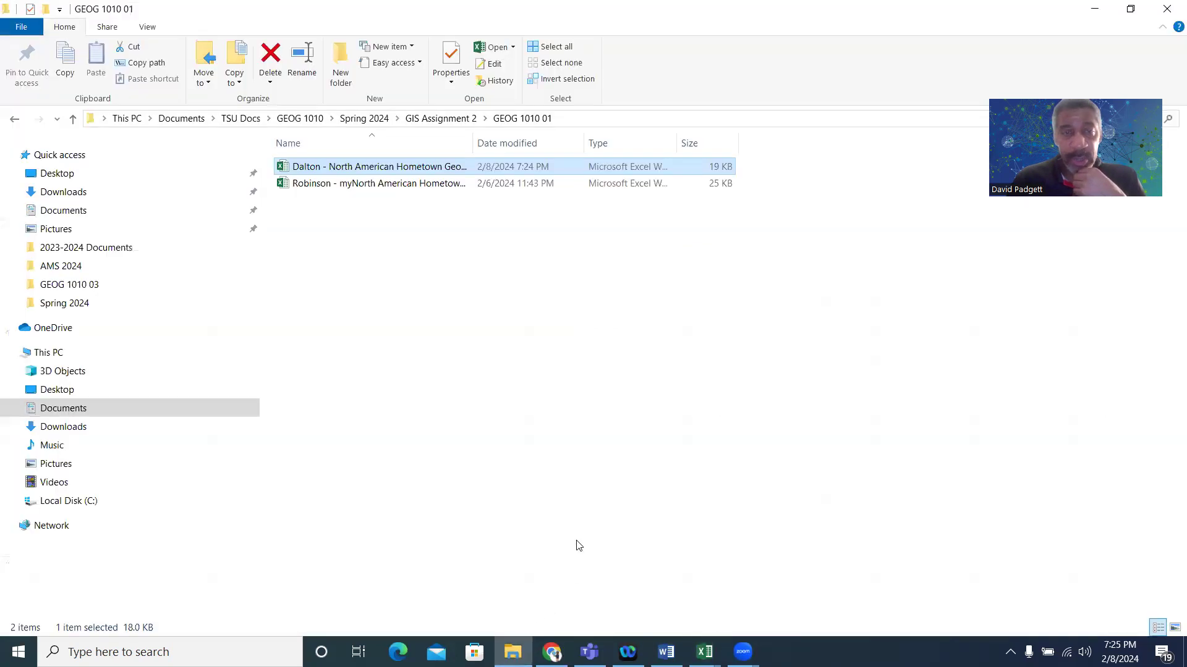
double_click(288, 185)
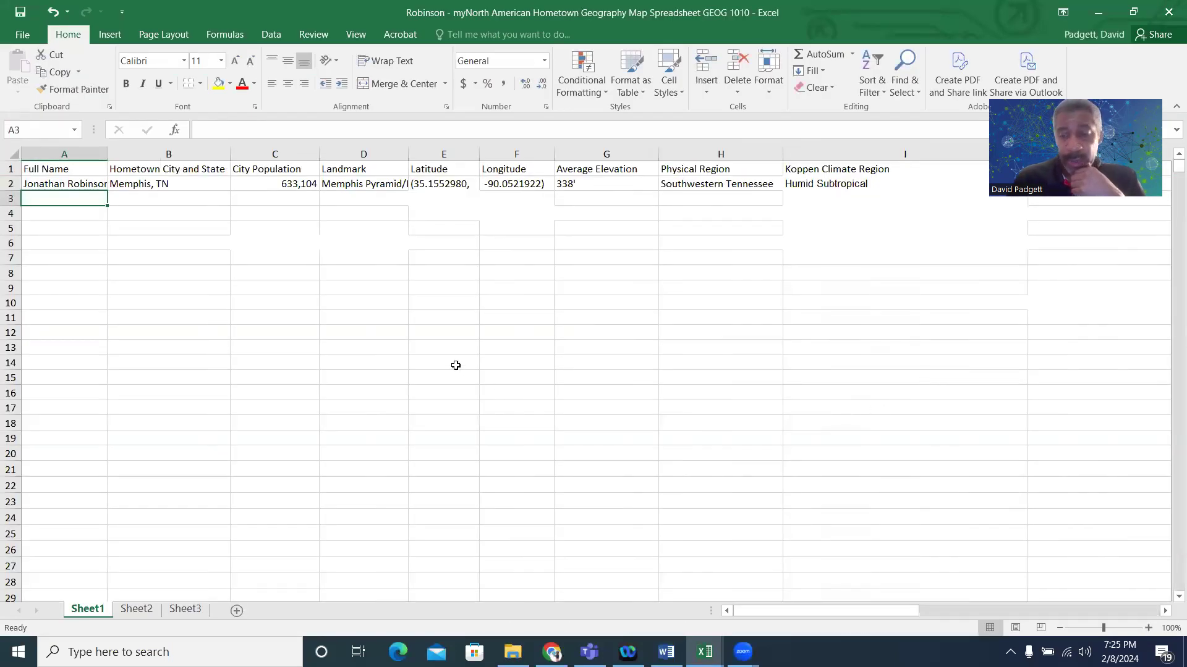
key(Up)
key(Right)
key(Right)
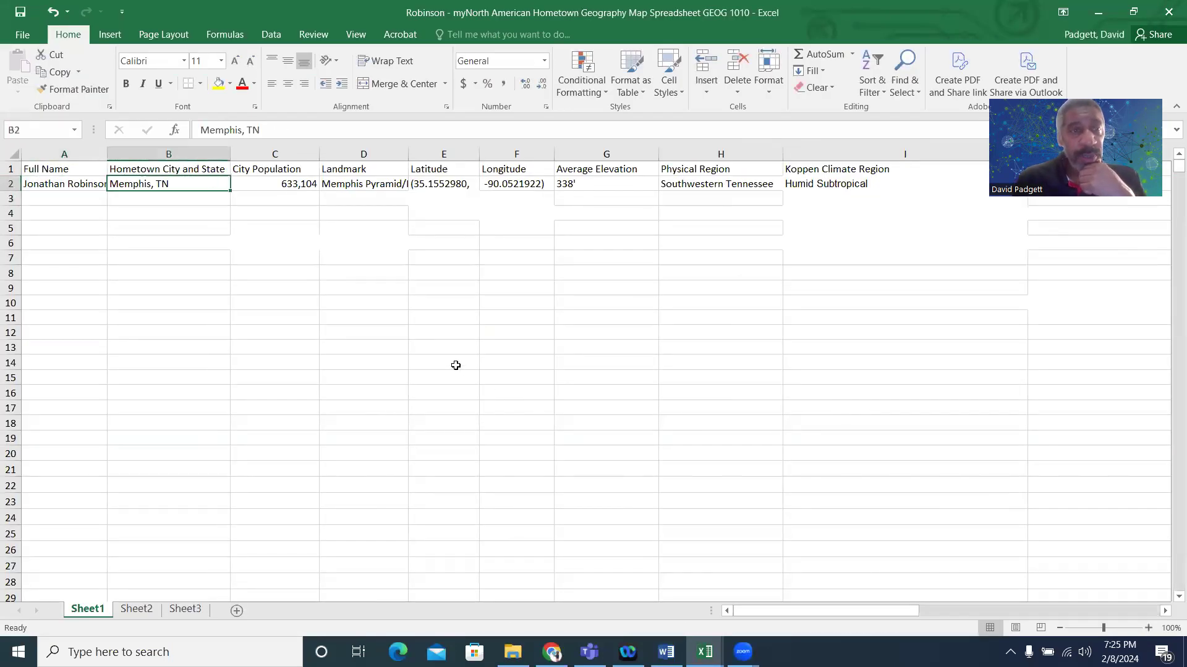
key(Right)
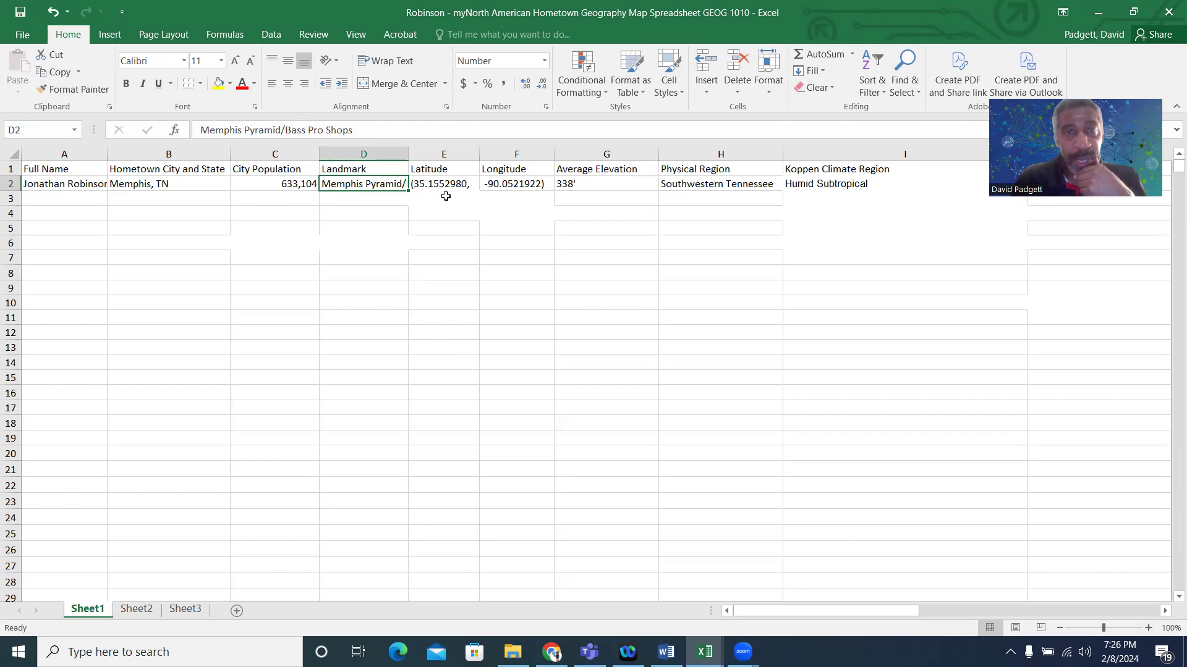
Strip the punctuation from the student's coordinates, leaving Latitude E2 as 35.155298 and Longitude F2 as -90.0521922
double_click(468, 183)
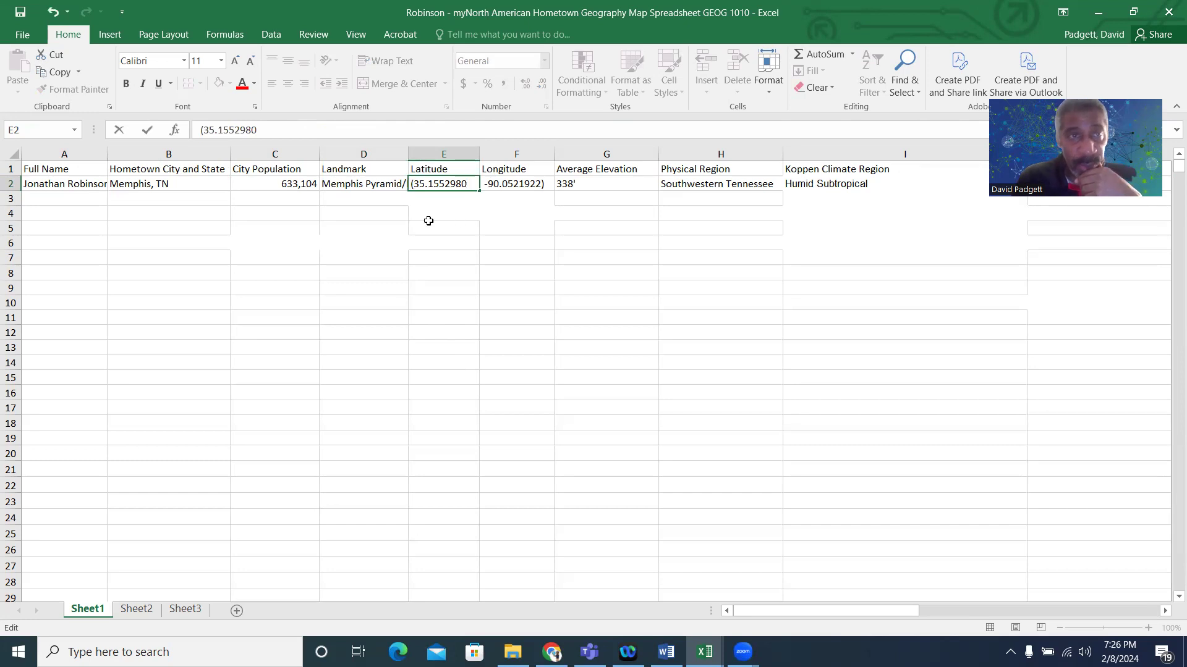
click(206, 131)
key(BackSpace)
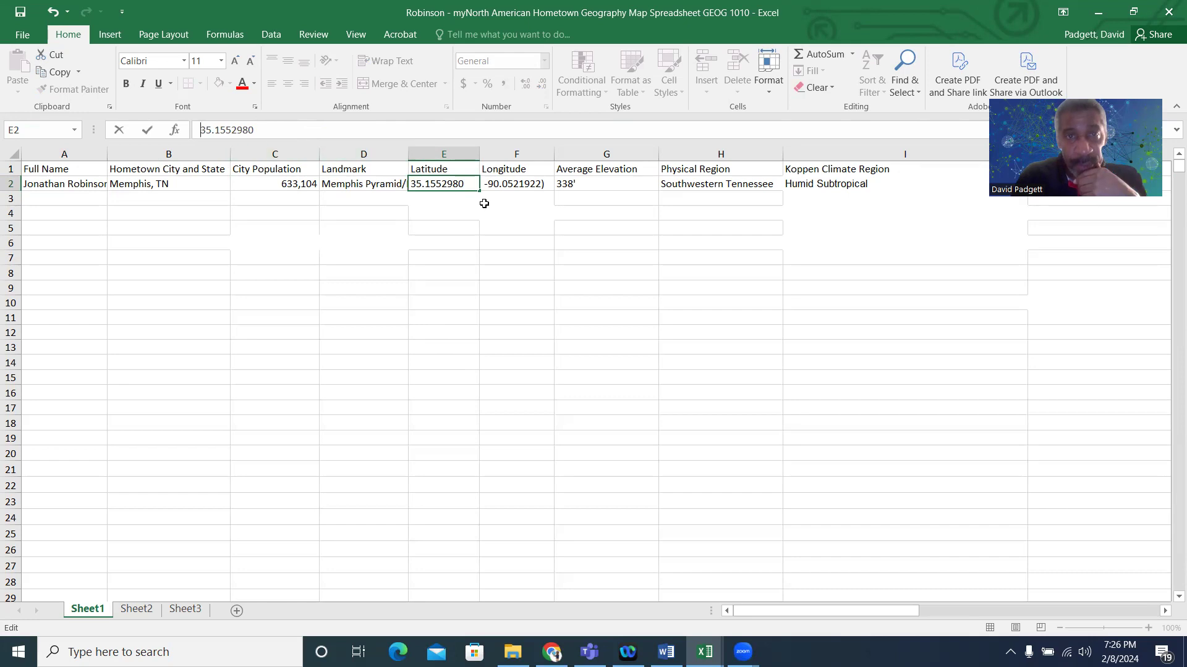
click(547, 185)
double_click(548, 186)
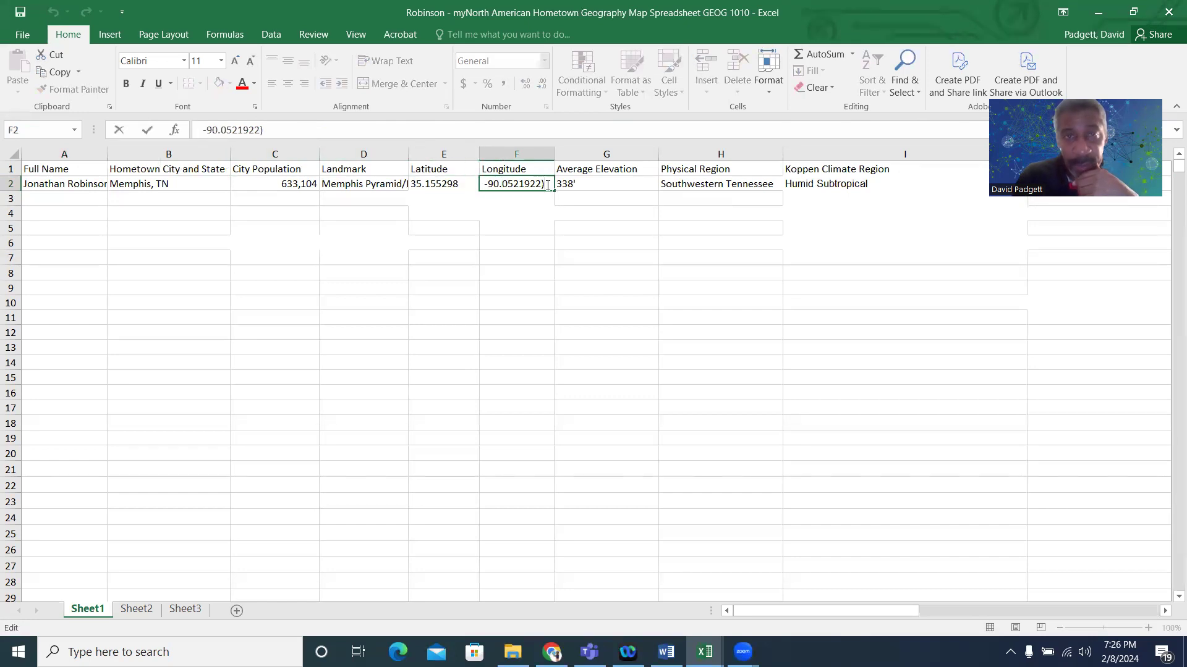
click(535, 244)
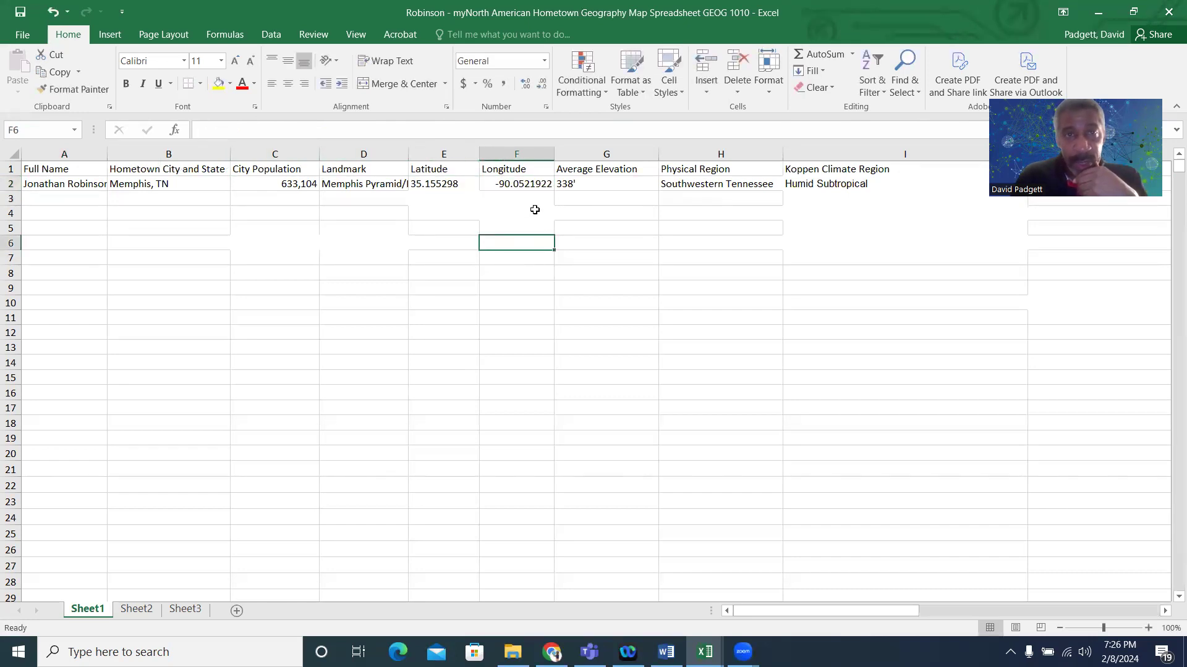
Autofit the Landmark column D and reduce the Average Elevation in G2 to the plain number 338
double_click(408, 152)
double_click(672, 184)
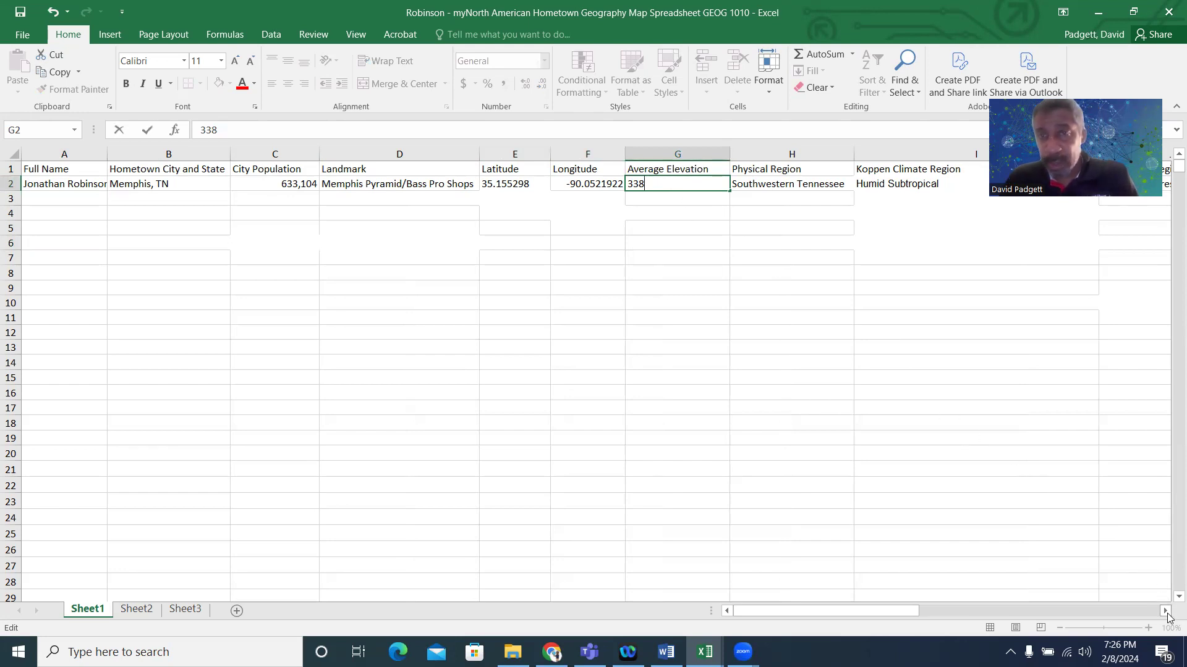
Examine the student's remaining row 2 entries from Physical Region to Natural Hazard, especially the distances to the water body and mountains
click(1165, 611)
click(1165, 611)
click(1165, 610)
click(1165, 610)
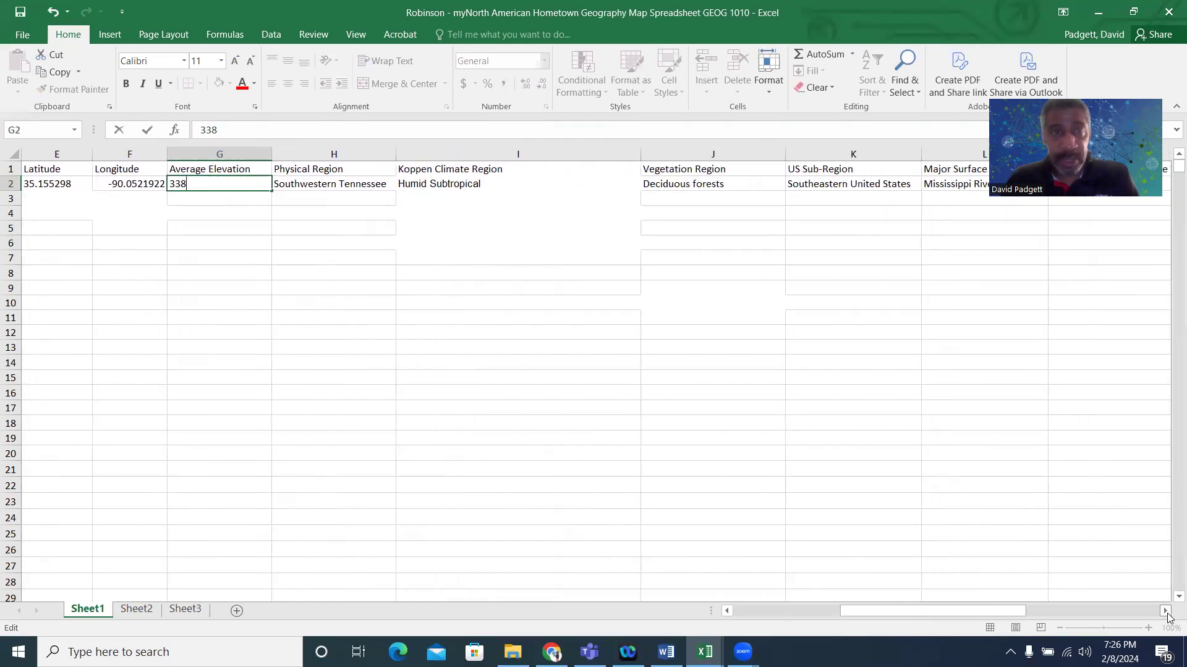
click(1165, 610)
click(1165, 611)
click(1165, 610)
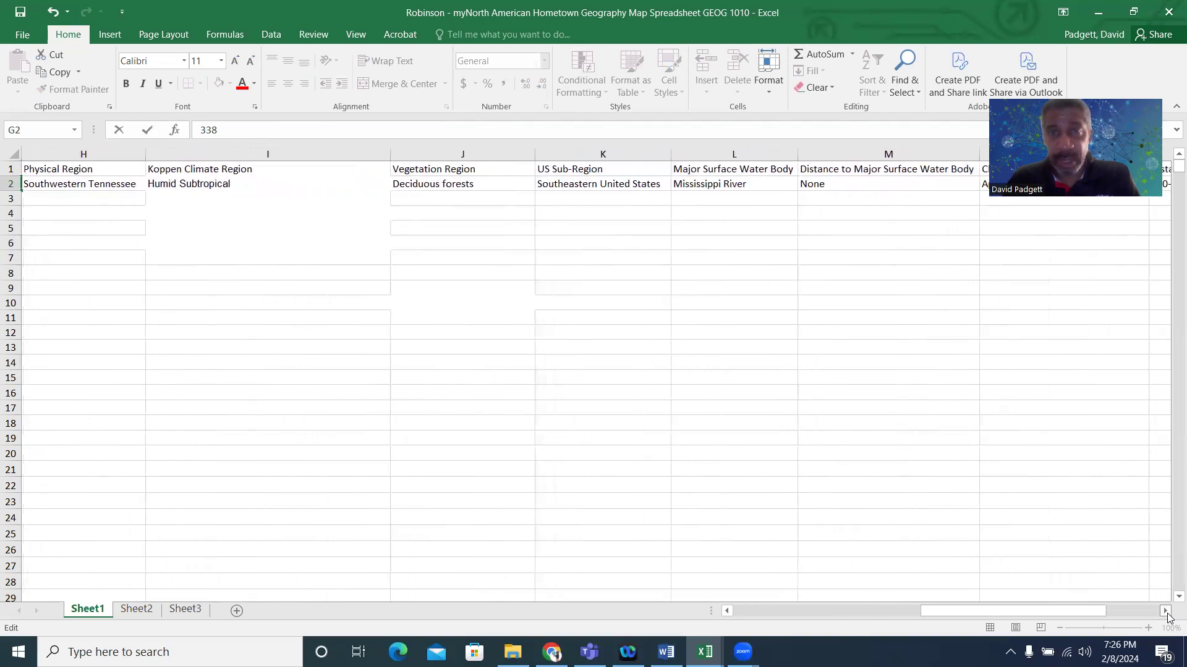
click(1165, 610)
click(1165, 610)
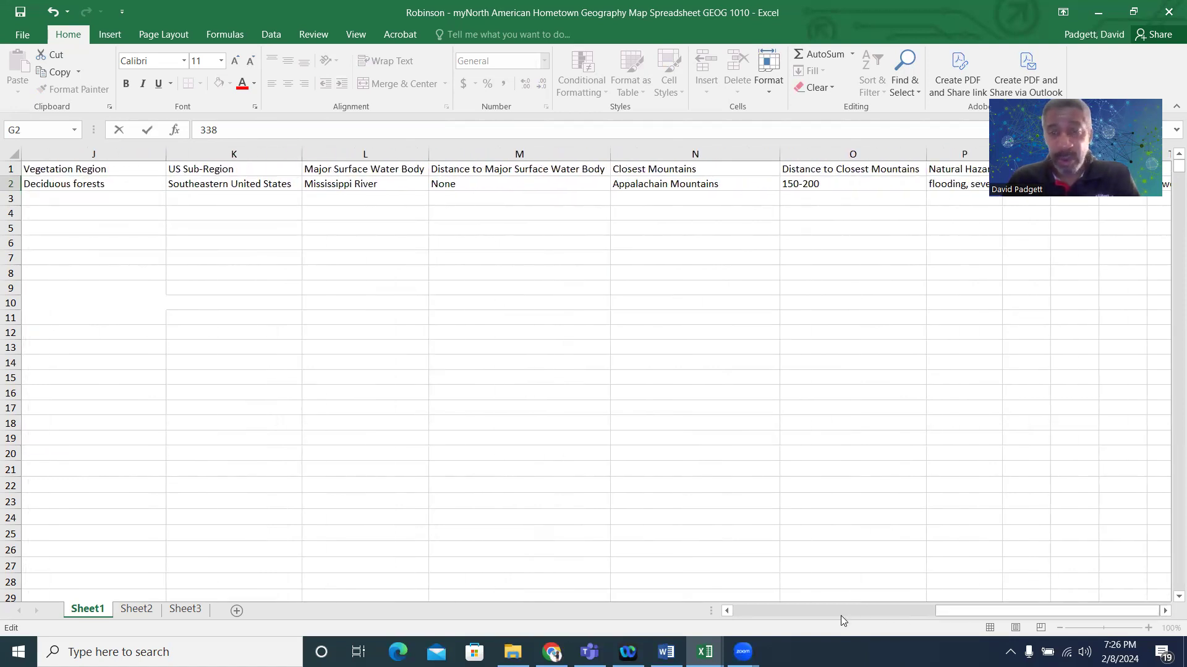
drag(974, 612, 1118, 609)
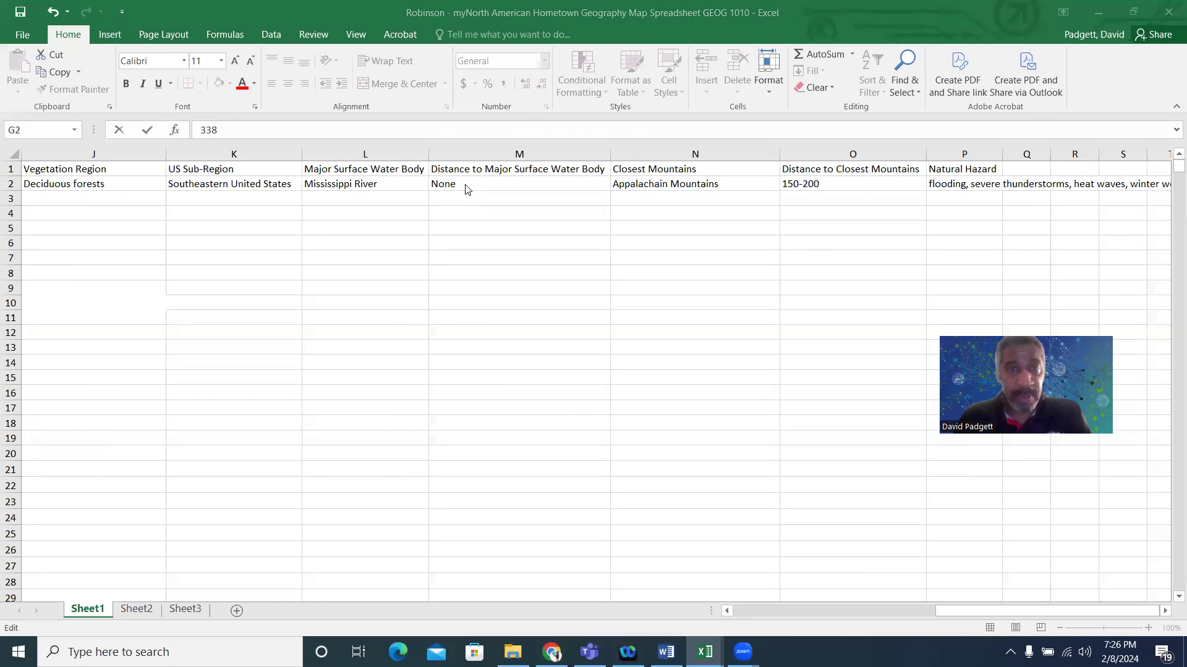
click(525, 183)
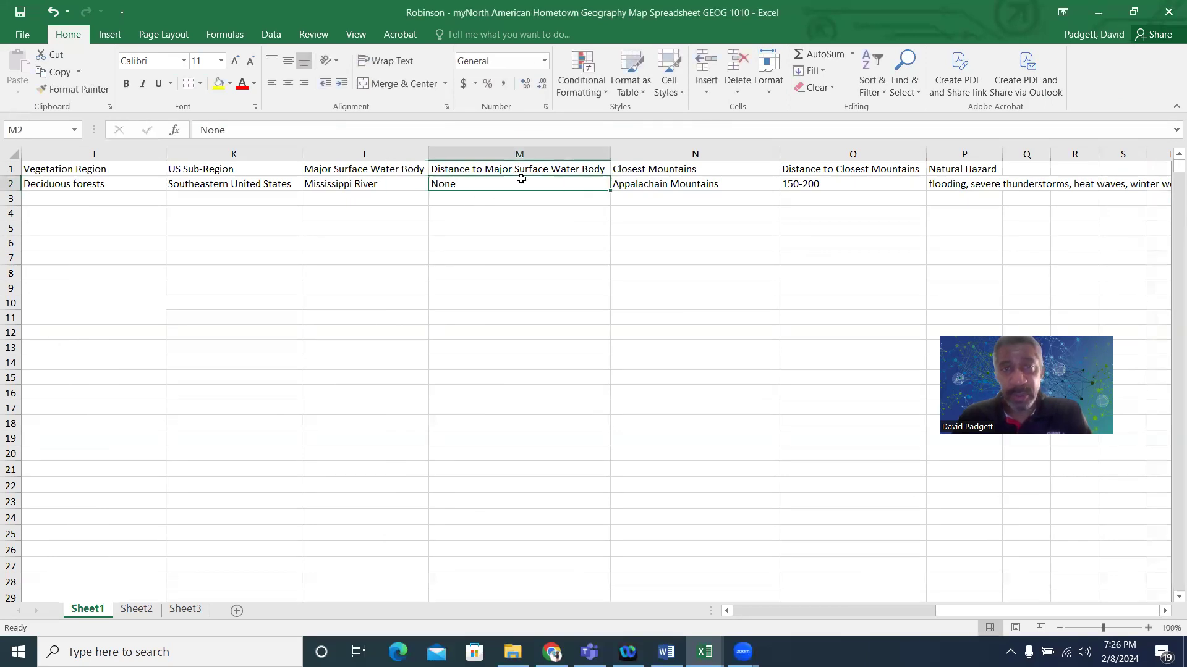
Replace the Distance to Closest Mountains range in cell O2 with the single number 175
double_click(835, 183)
key(BackSpace)
key(BackSpace)
key(BackSpace)
key(BackSpace)
key(BackSpace)
key(BackSpace)
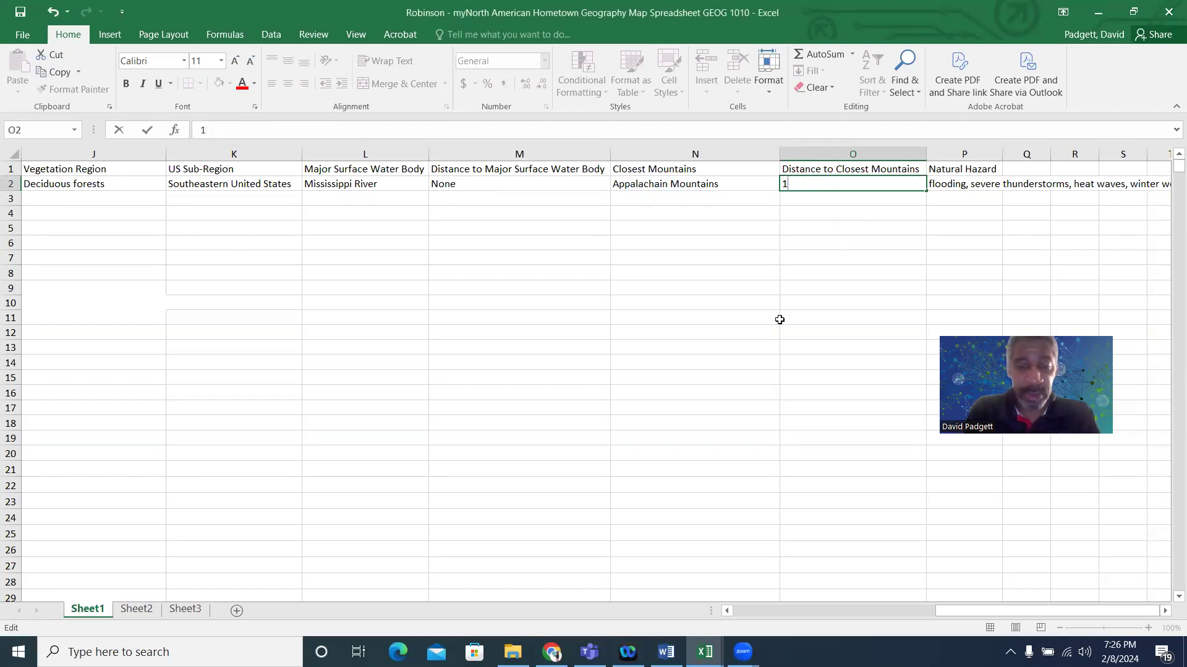
click(943, 233)
Widen the Natural Hazard column P and save the student workbook
drag(998, 164, 1168, 164)
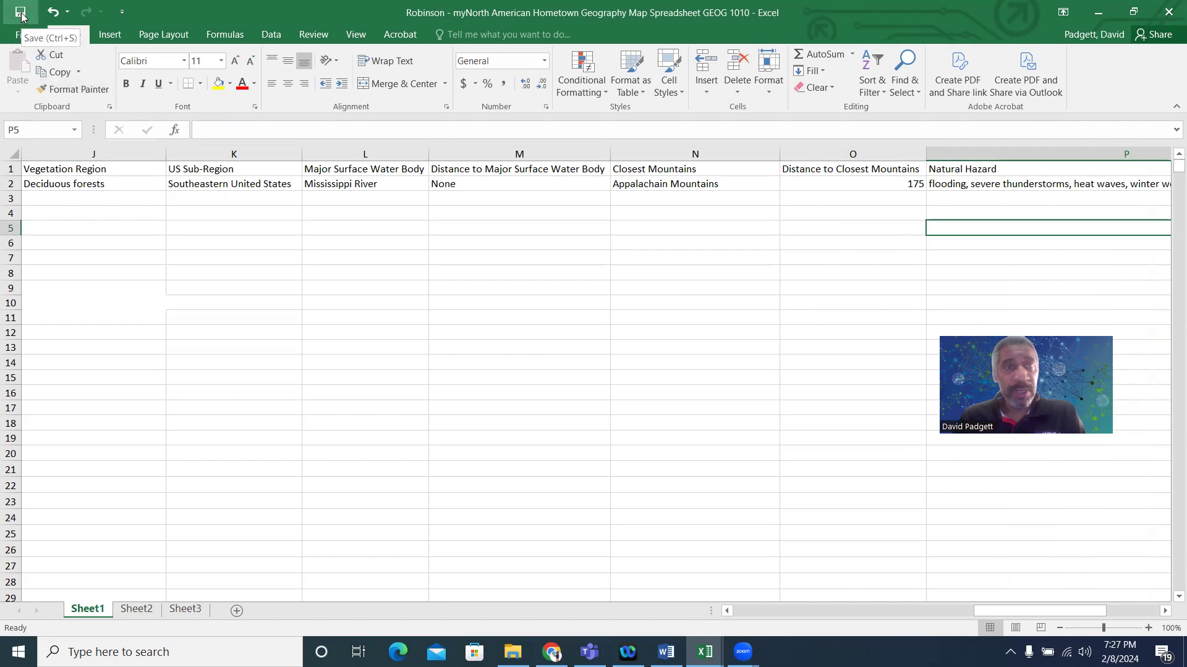
click(22, 18)
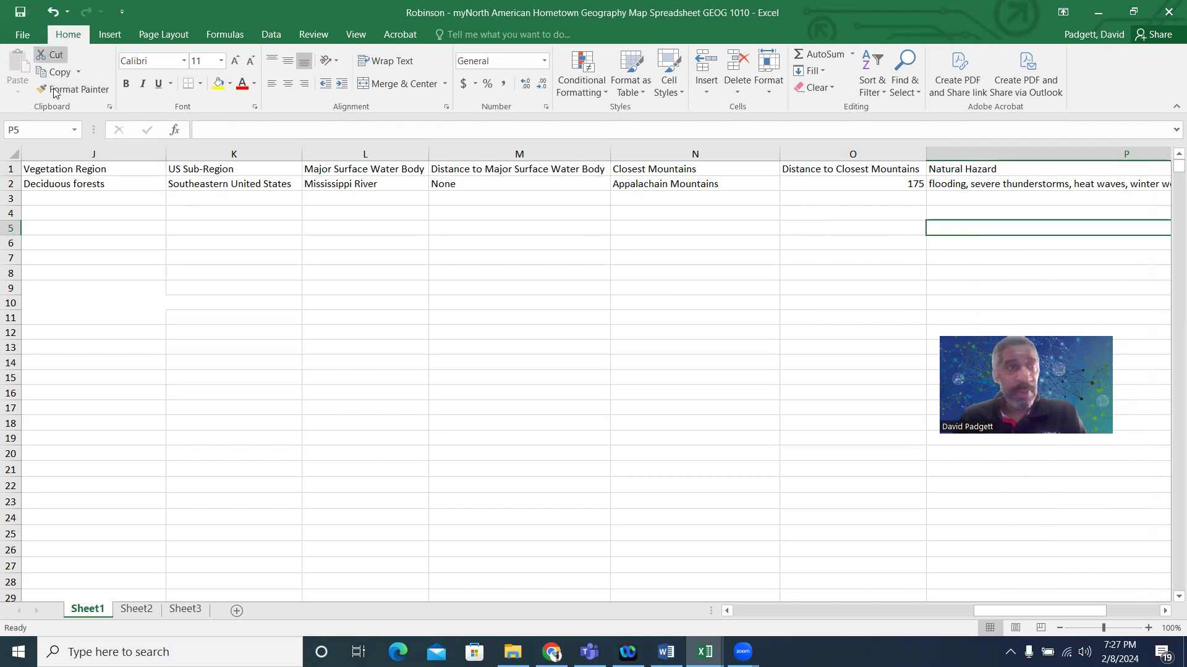
Copy the student's entire row 2 into row 3 of Sheet1 in the Spring 2024 class workbook
click(729, 610)
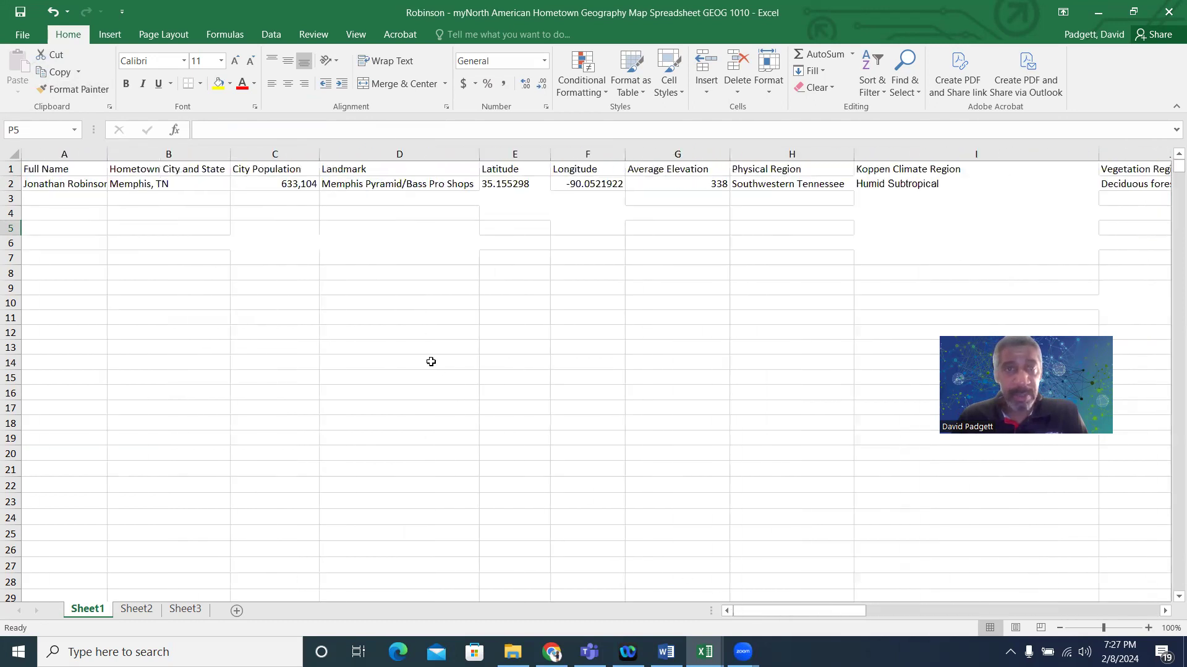
click(11, 184)
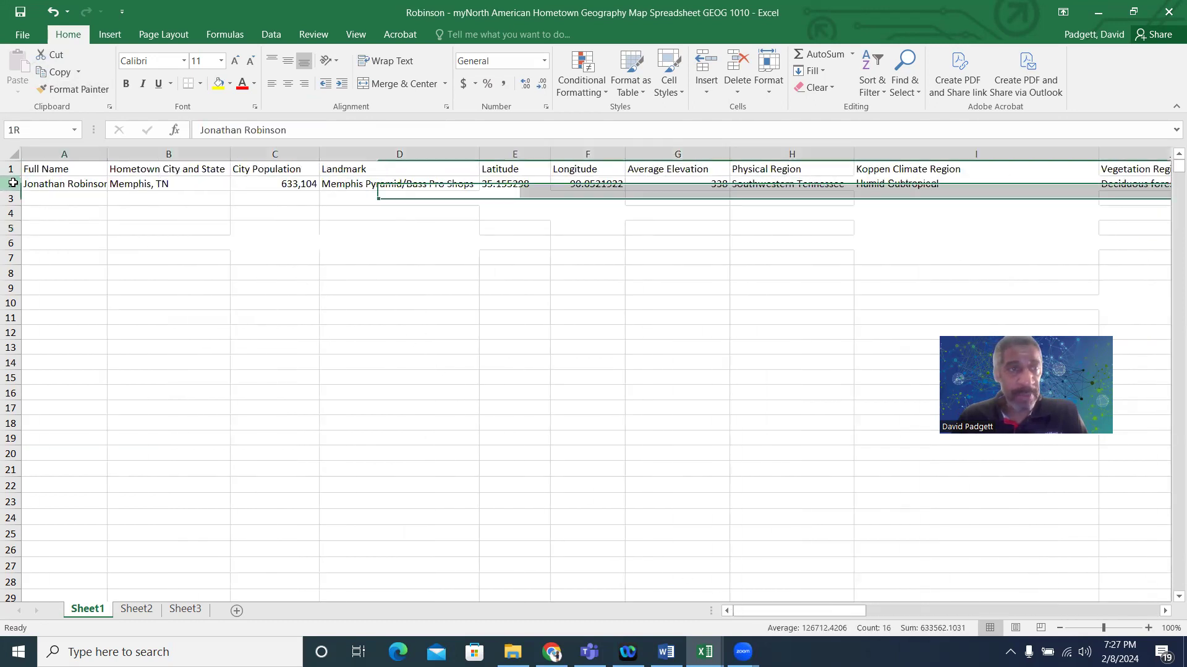
click(54, 73)
mouse_move(705, 652)
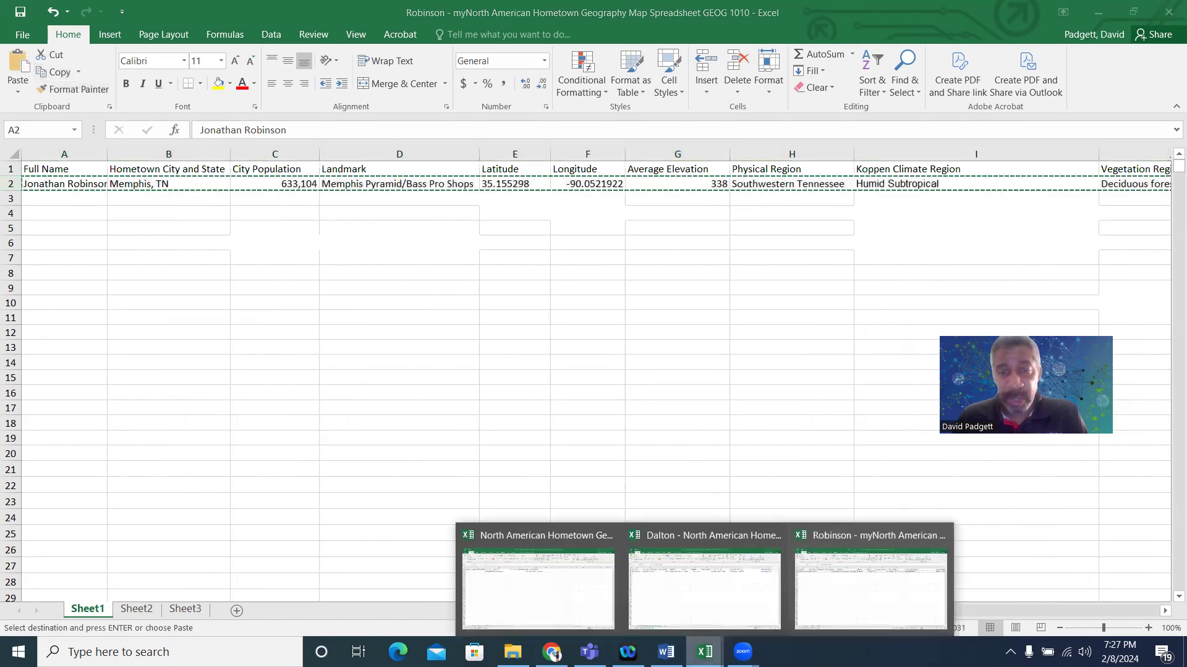
click(574, 593)
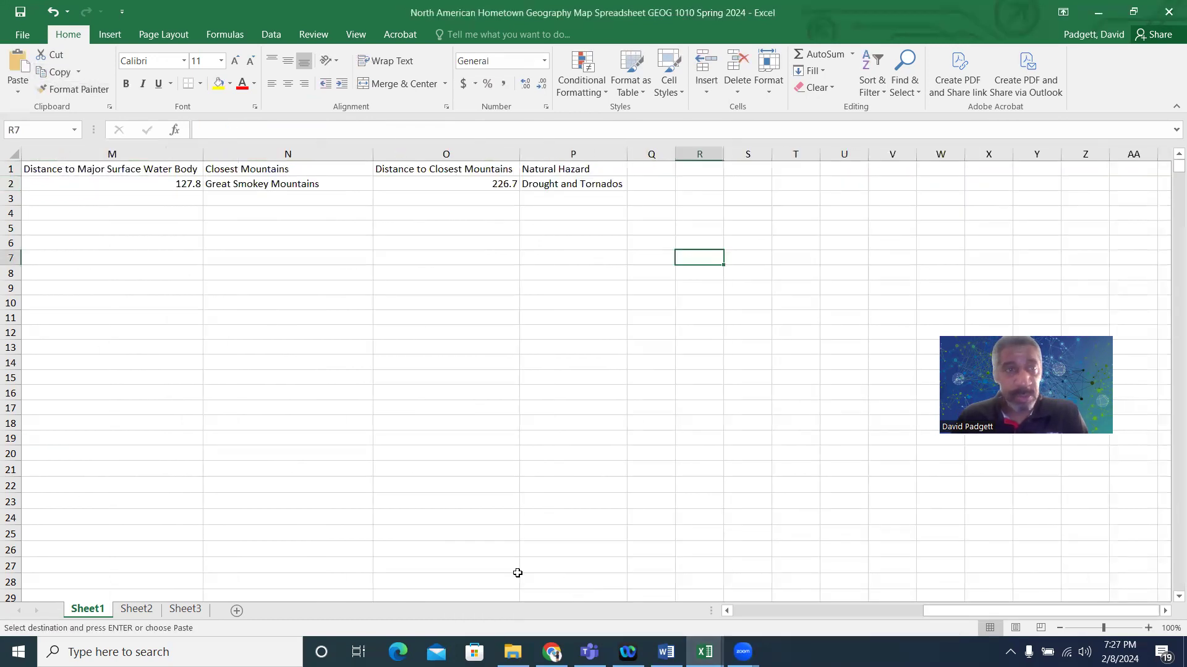
drag(961, 610, 726, 614)
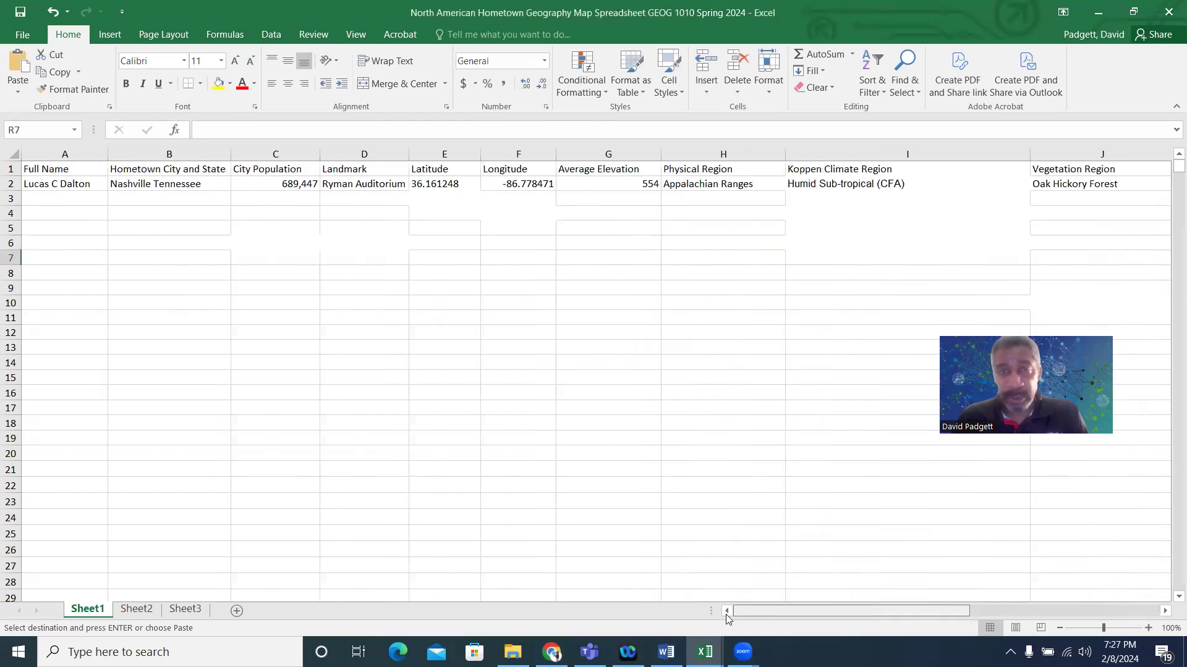
click(72, 199)
click(18, 65)
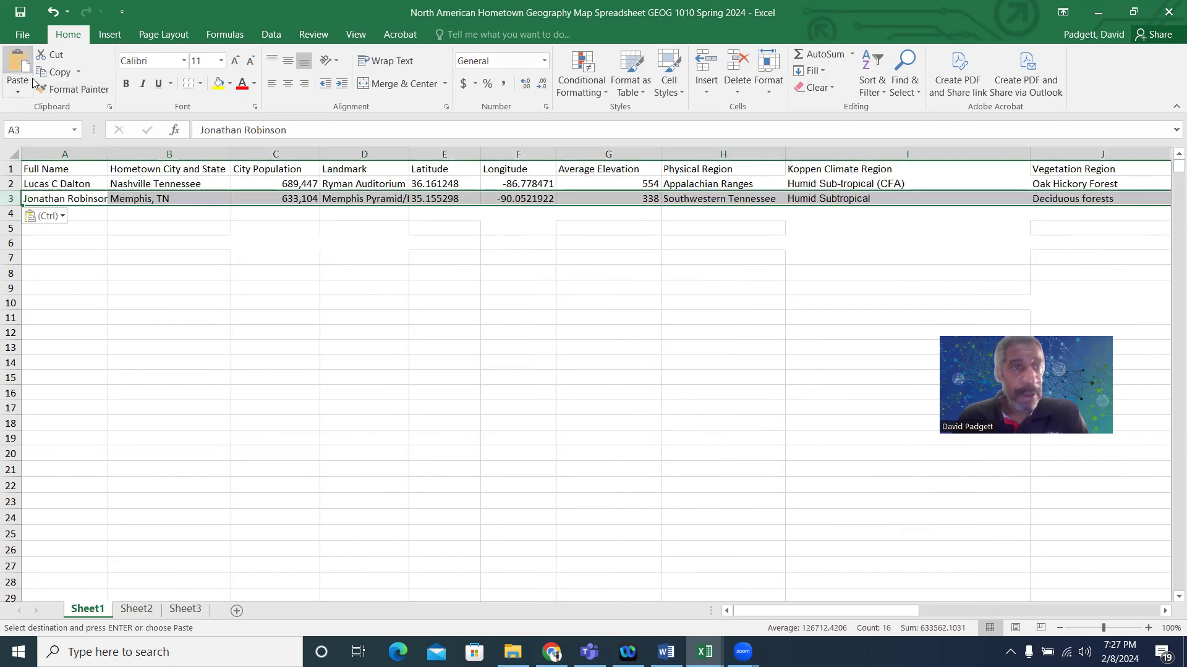
key(Escape)
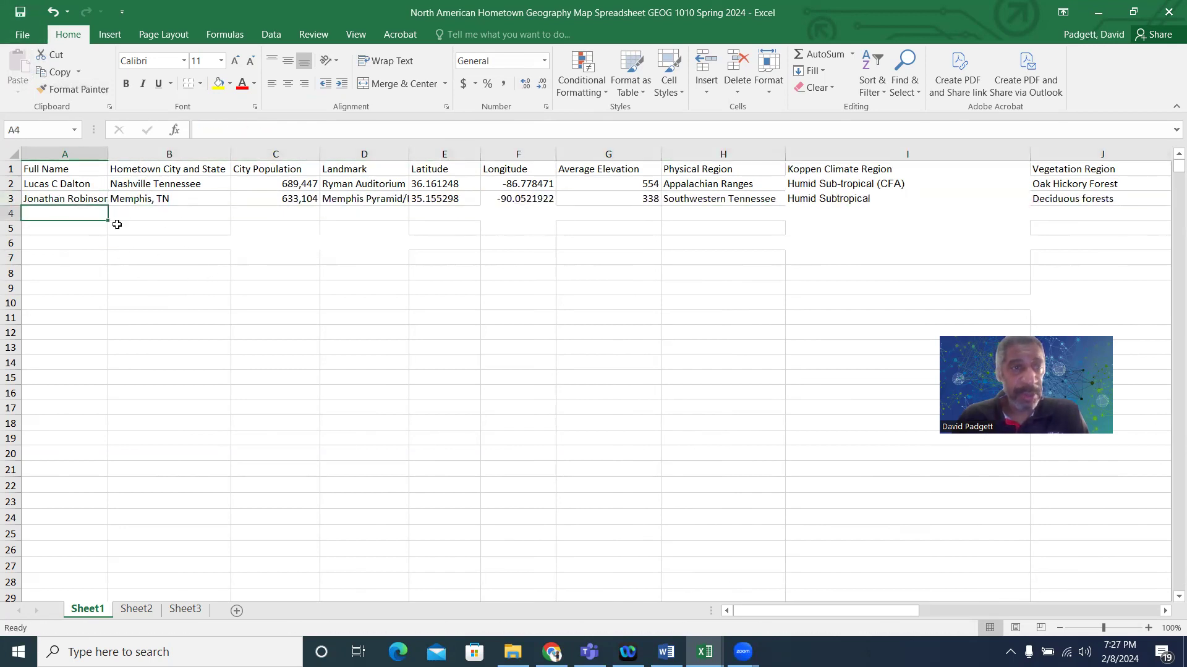
Autofit the Full Name column A in the class workbook to the pasted names
click(101, 154)
double_click(106, 154)
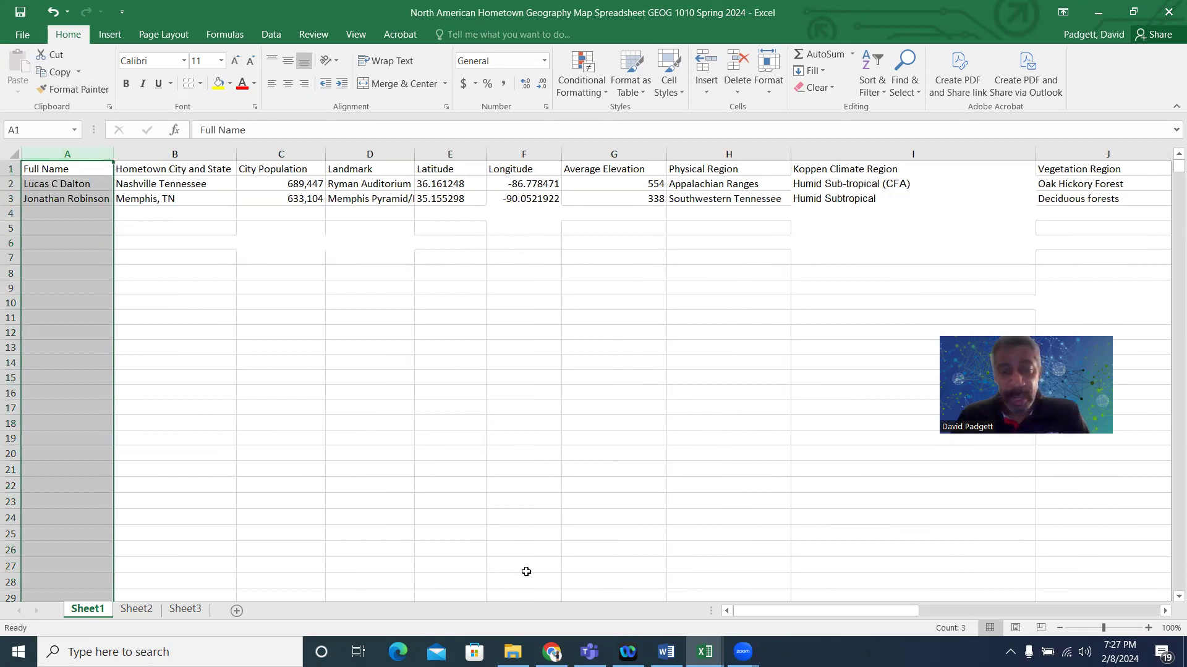
Open the first student workbook in the GEOG 1010 02 folder under GIS Assignment 2
click(512, 652)
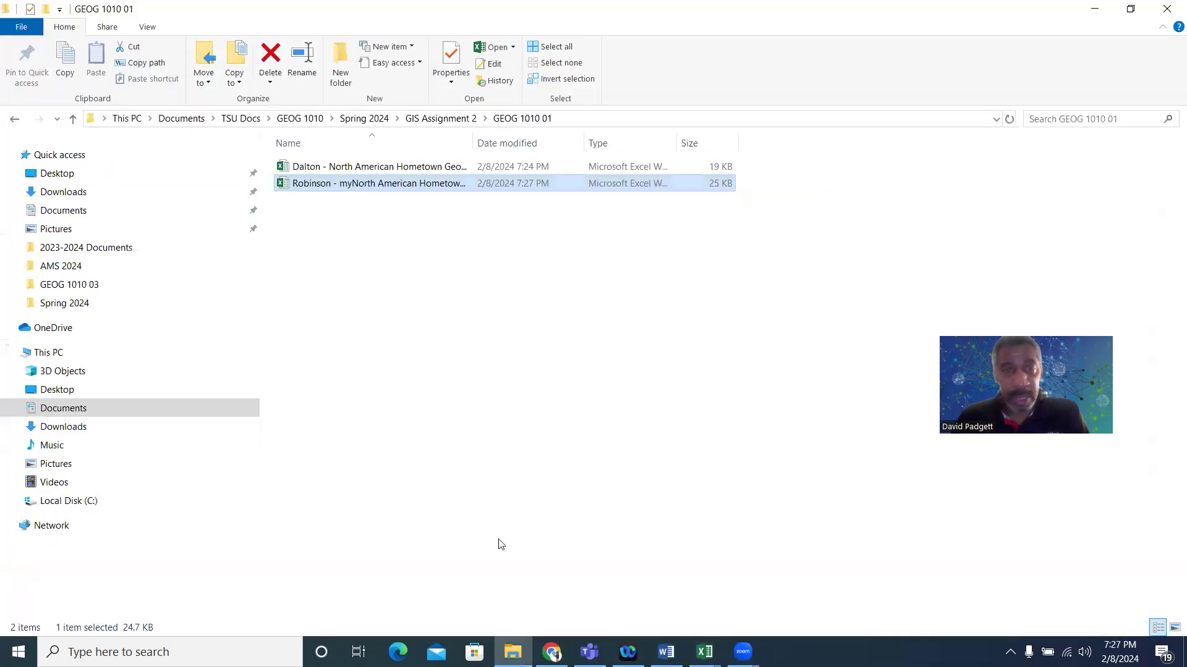
click(429, 119)
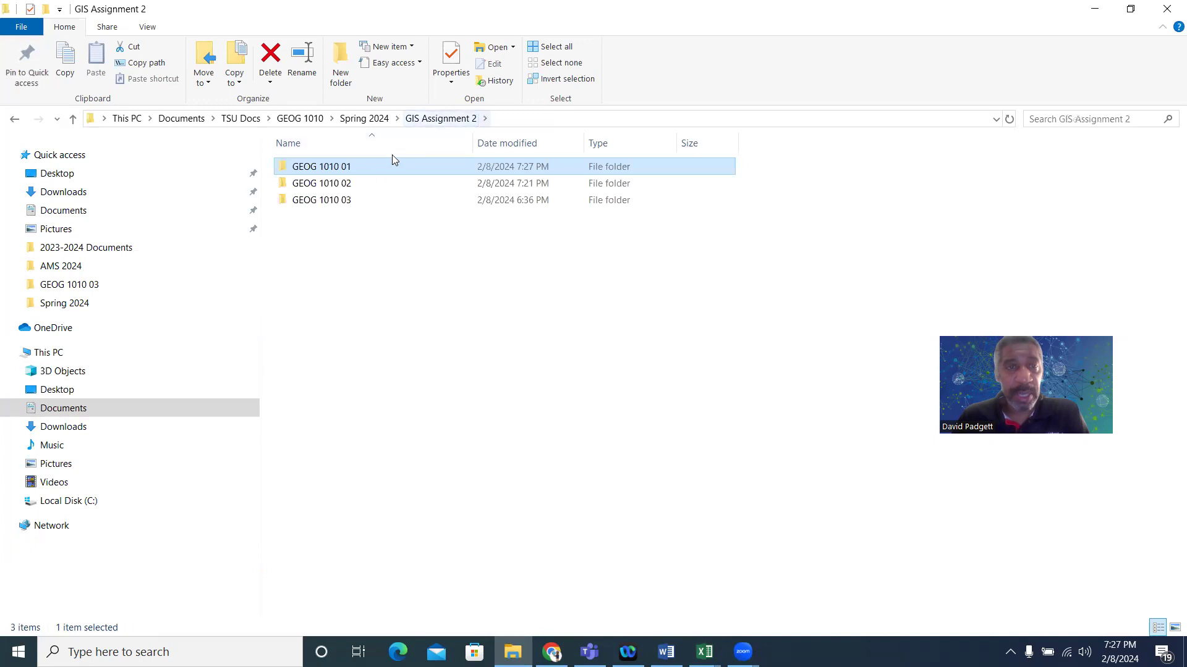
double_click(341, 184)
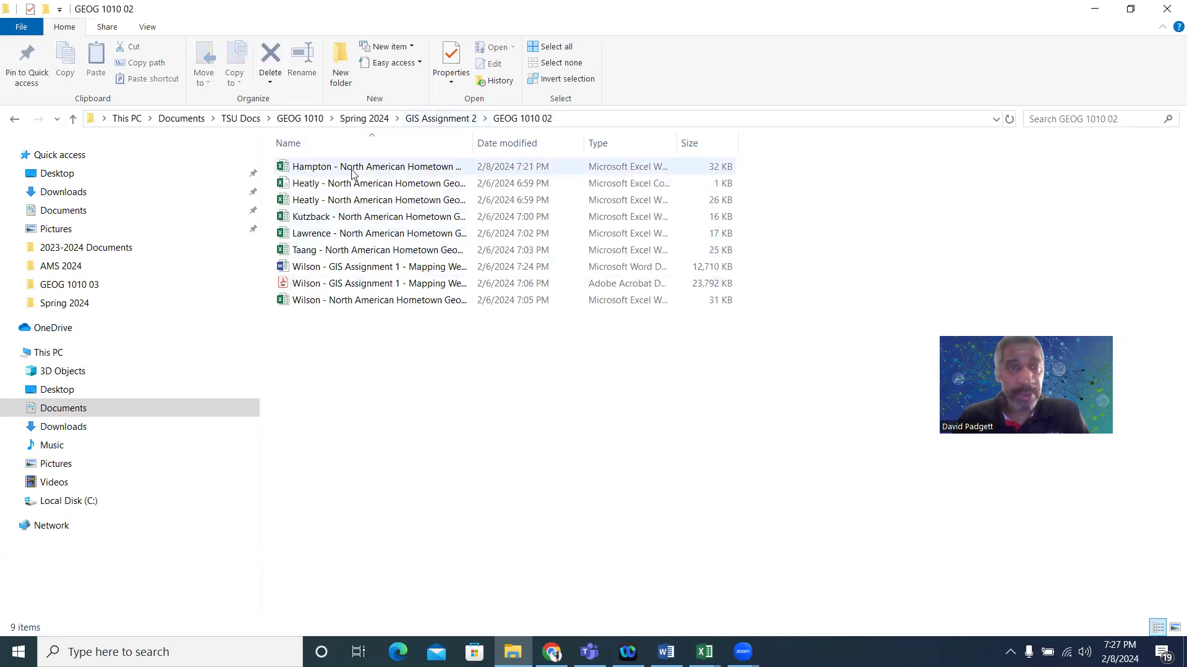
double_click(285, 168)
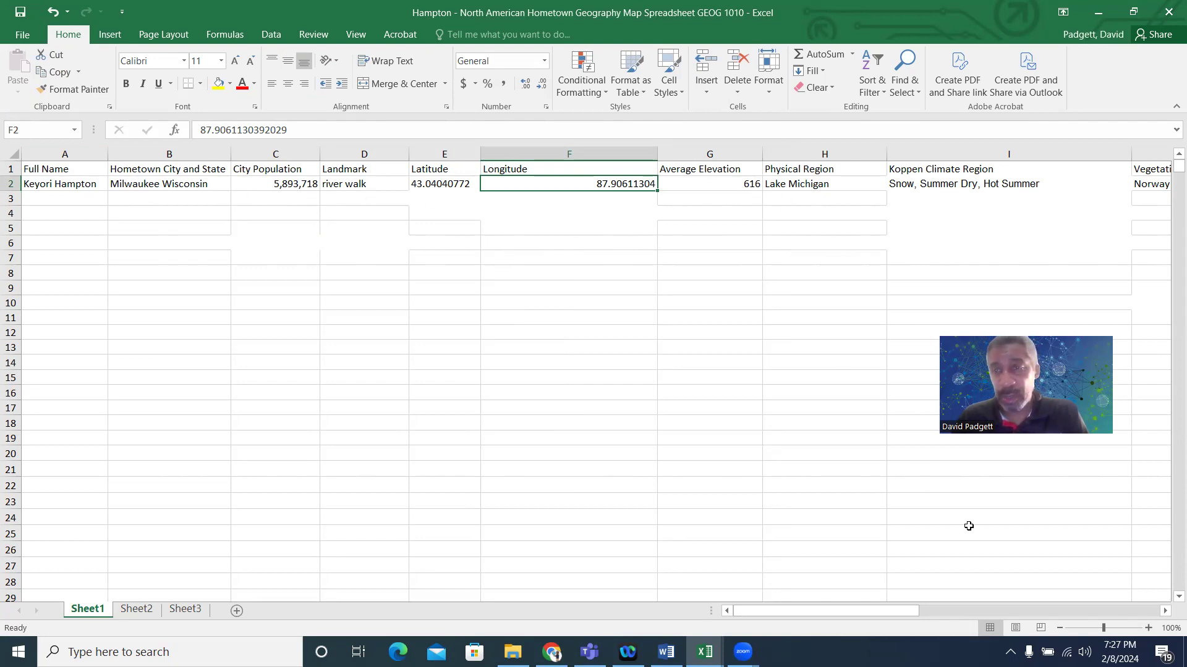
Reduce the student's Distance to Major Surface Water Body in cell M2 to the plain number 5.1
click(1164, 611)
click(1164, 612)
click(1163, 611)
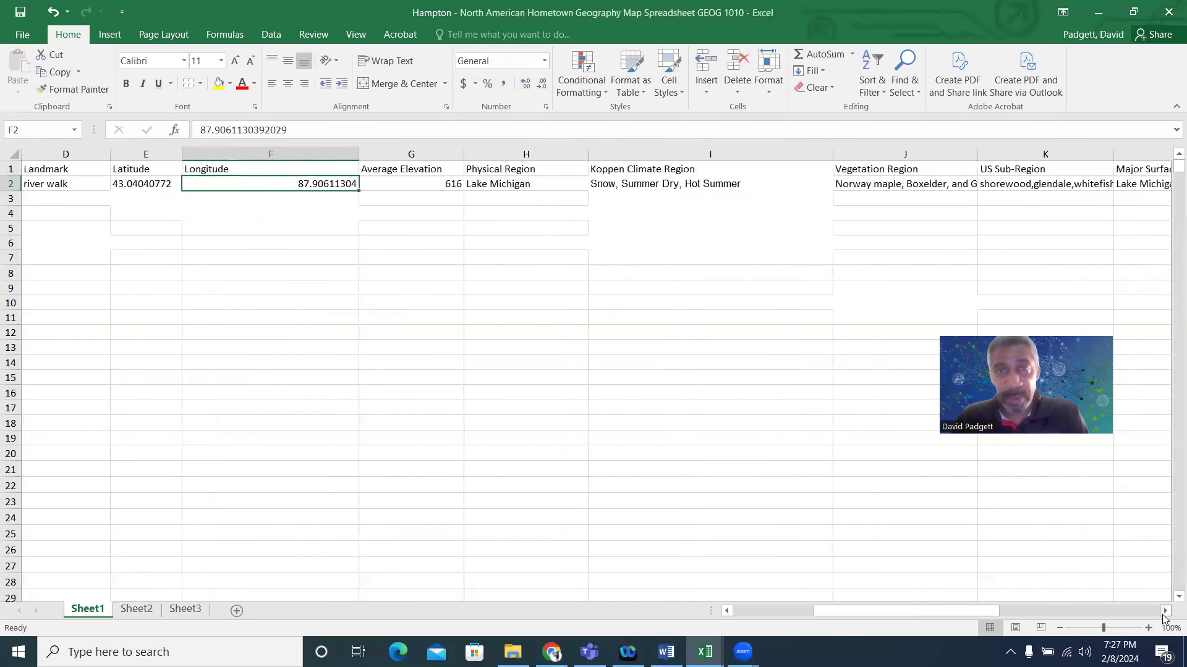
click(1164, 611)
click(1164, 611)
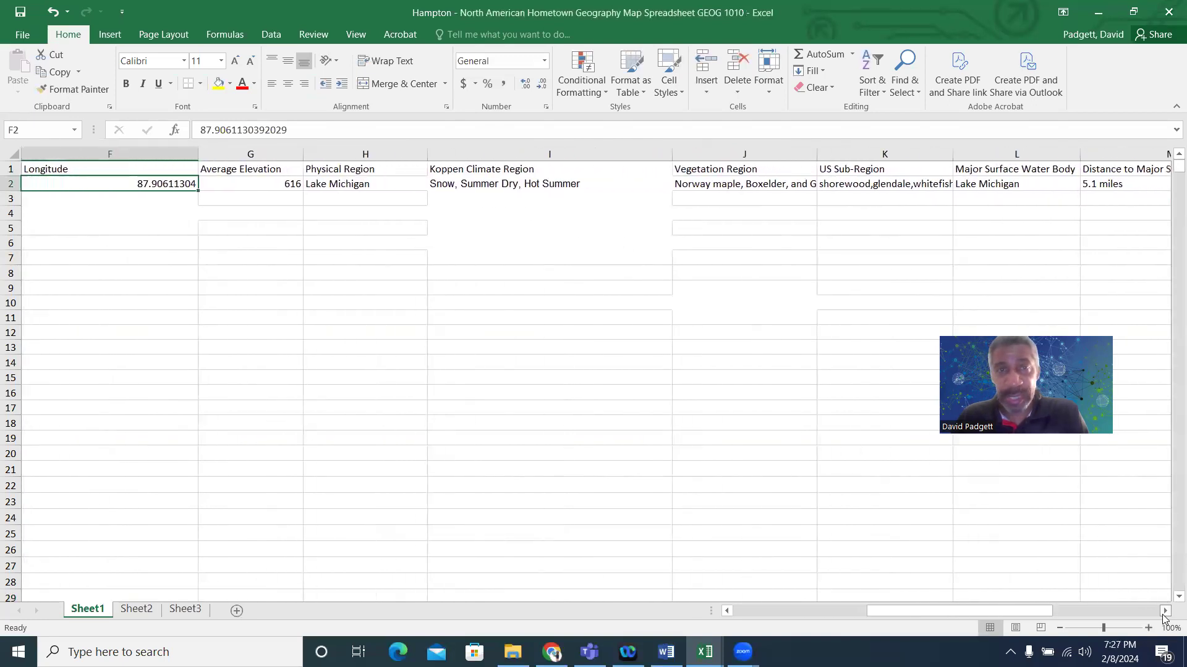
click(1164, 611)
click(1165, 611)
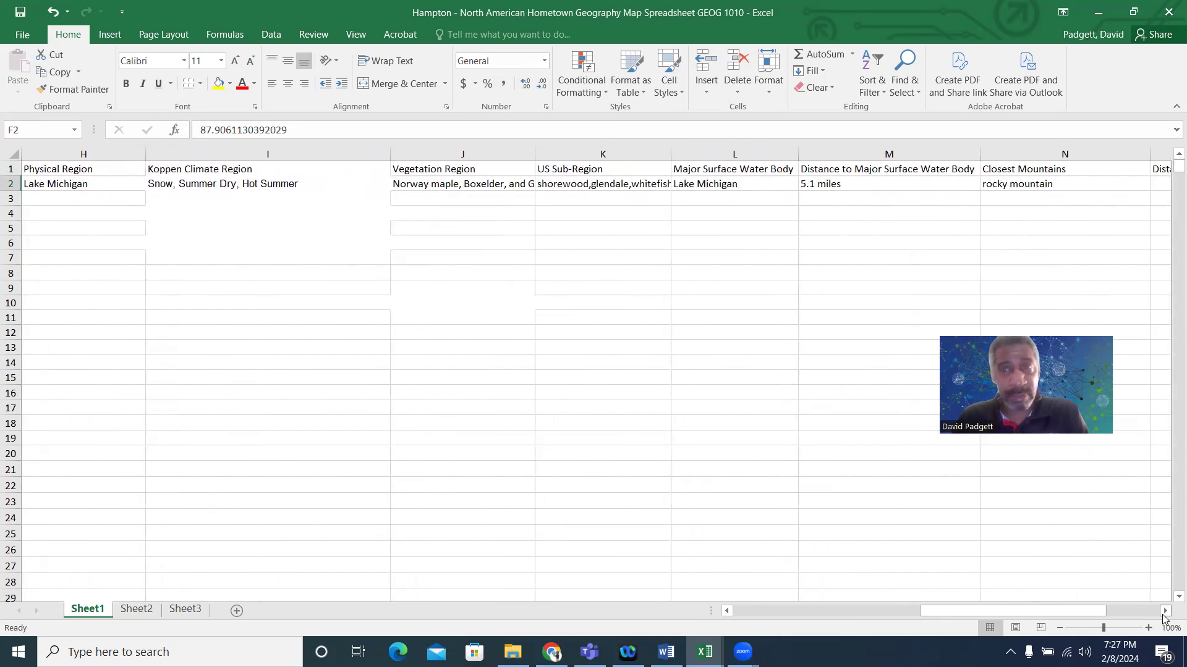
click(1164, 611)
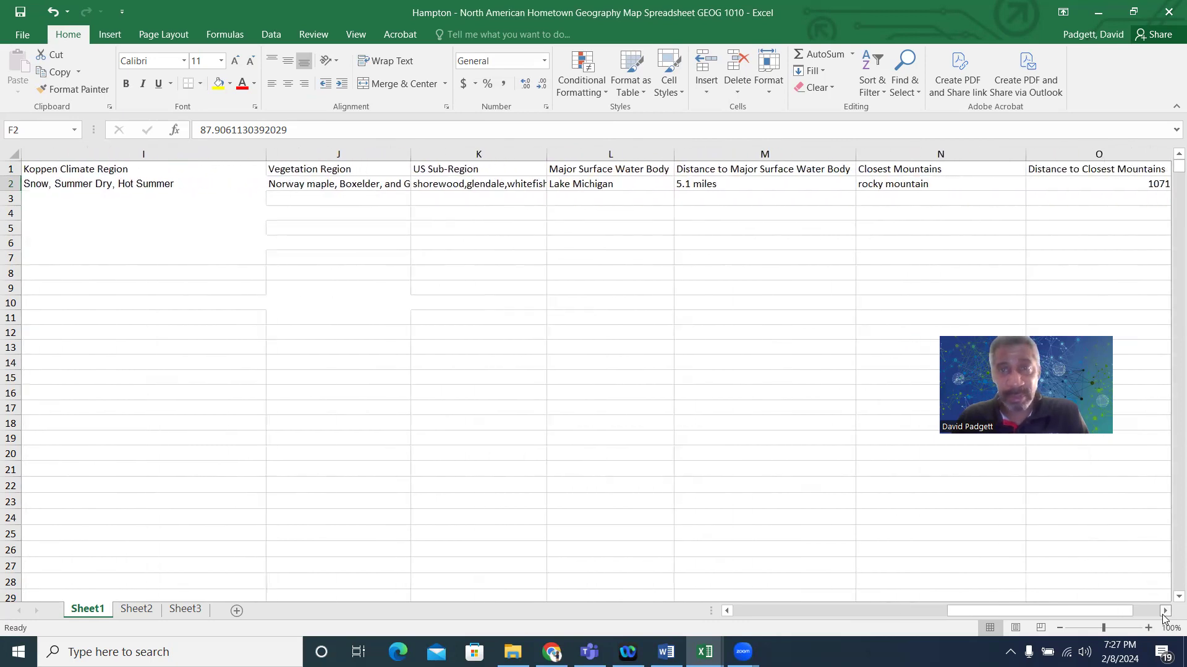
click(740, 186)
double_click(741, 186)
key(BackSpace)
key(BackSpace)
key(BackSpace)
key(BackSpace)
key(BackSpace)
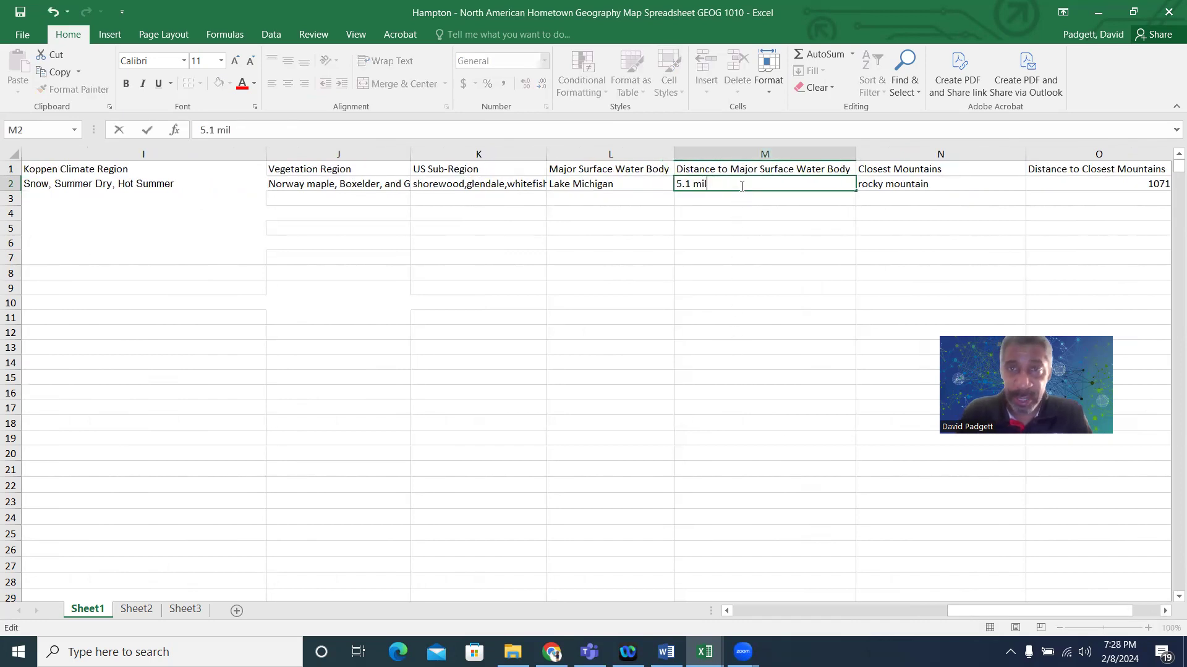
click(745, 258)
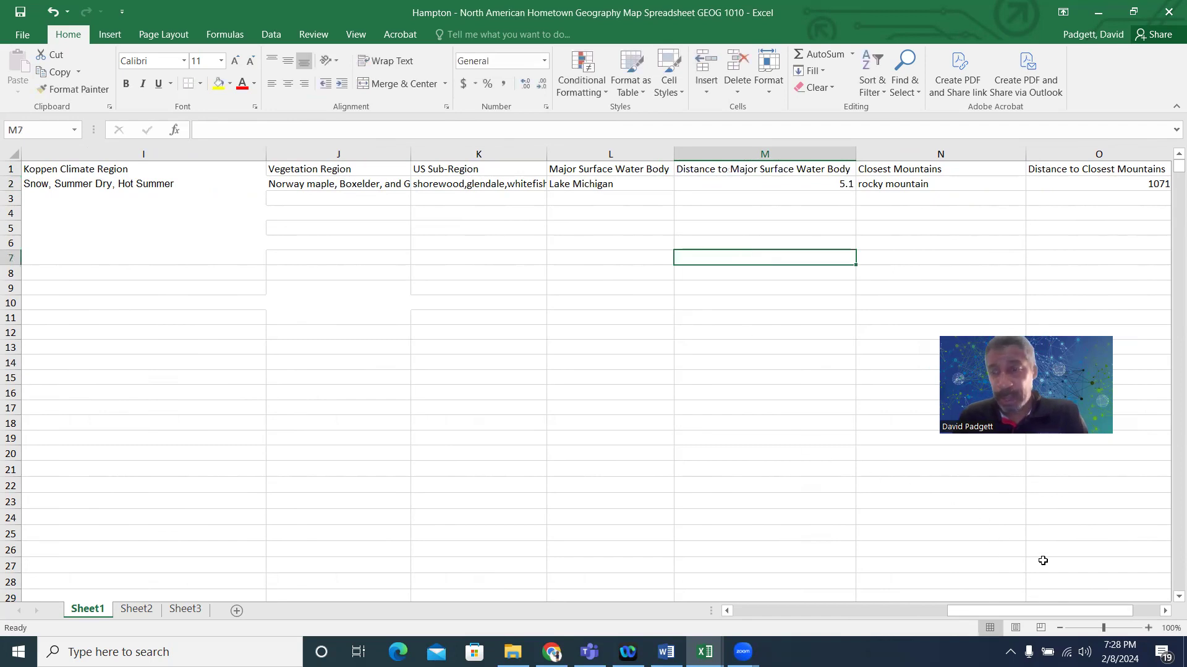
Copy the student's entire row 2 into row 4 of Sheet1 in the Spring 2024 class workbook and save it
click(1165, 611)
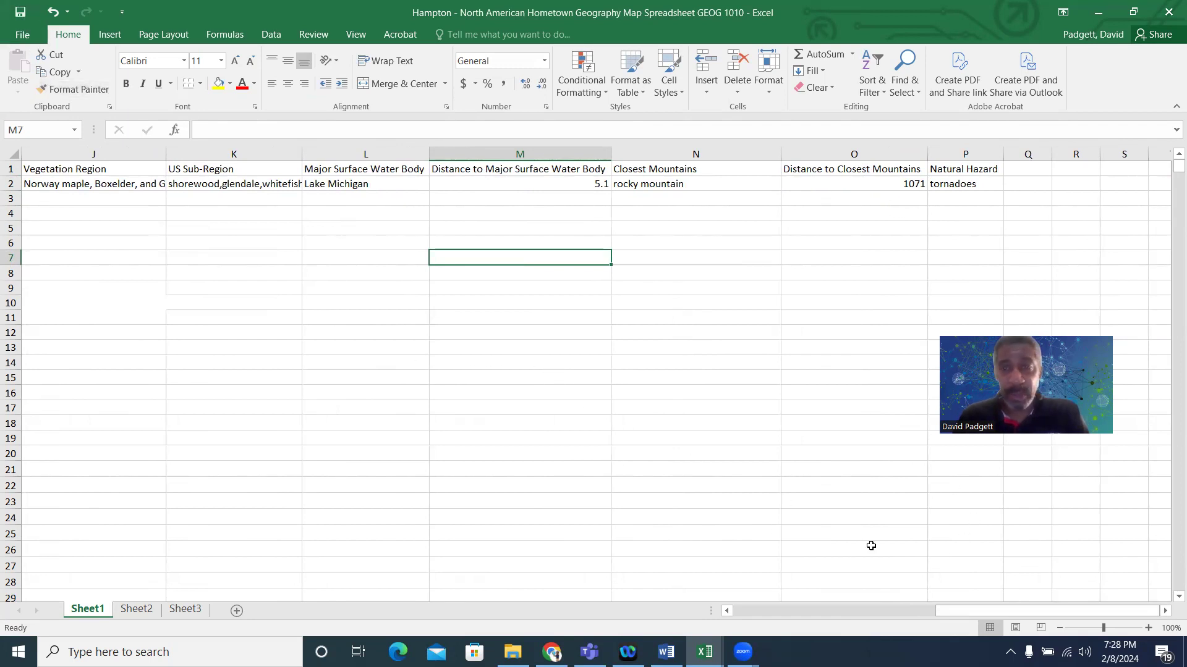
drag(948, 612, 717, 612)
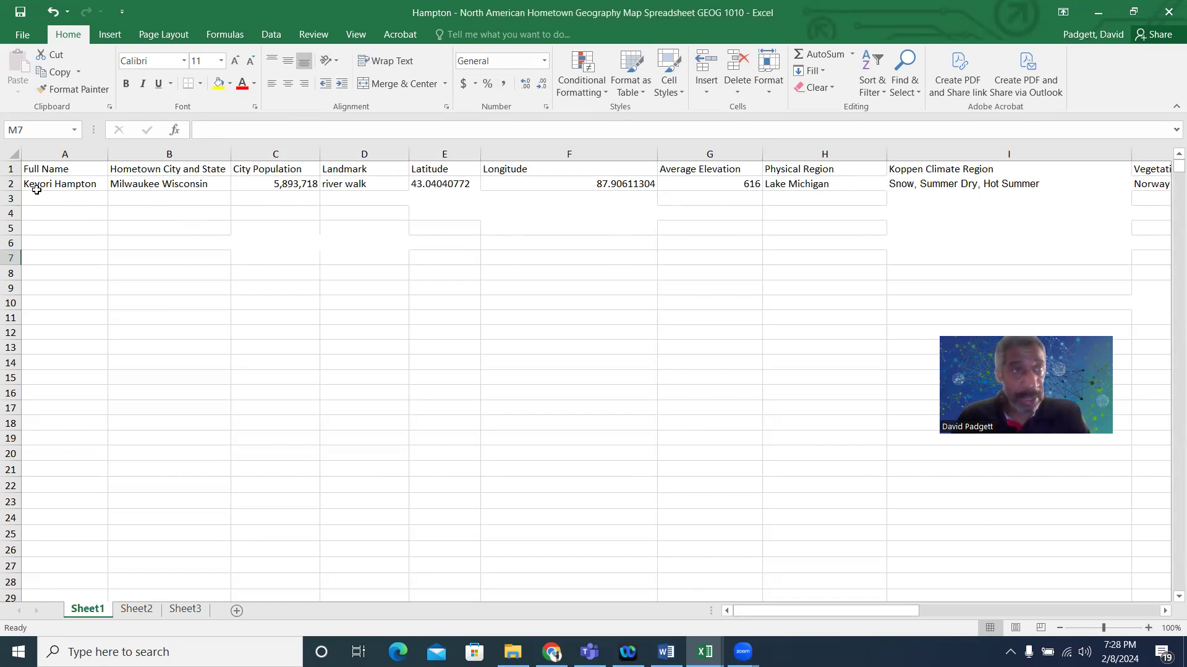
click(10, 184)
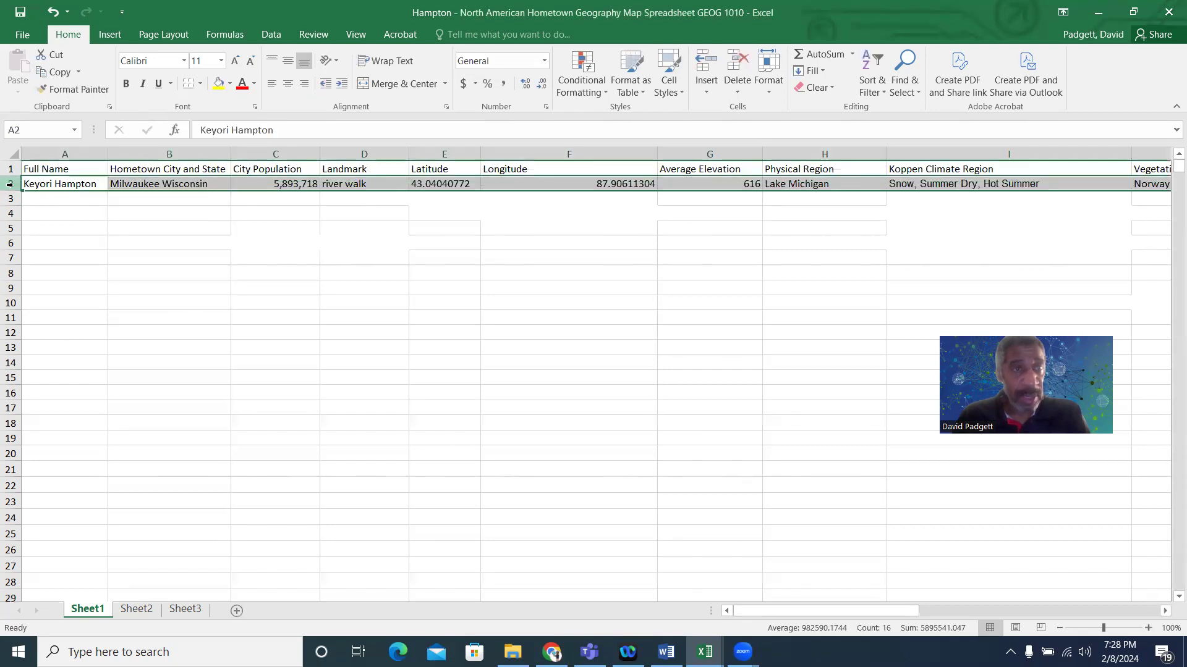
click(54, 72)
click(704, 652)
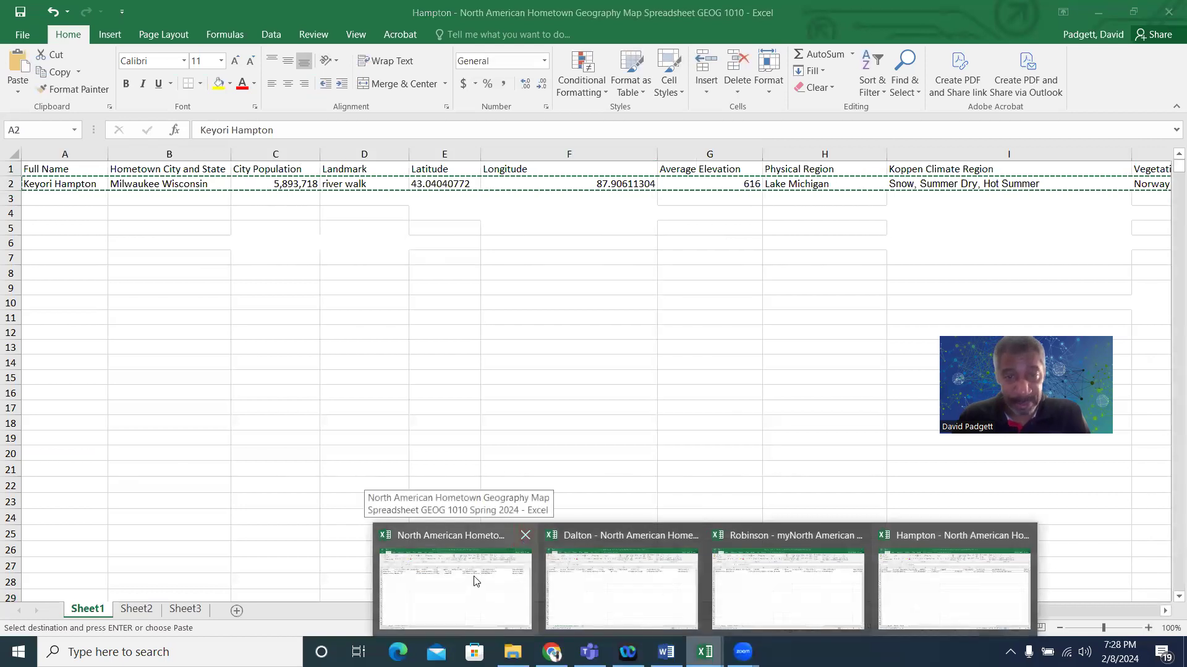
click(458, 575)
click(175, 242)
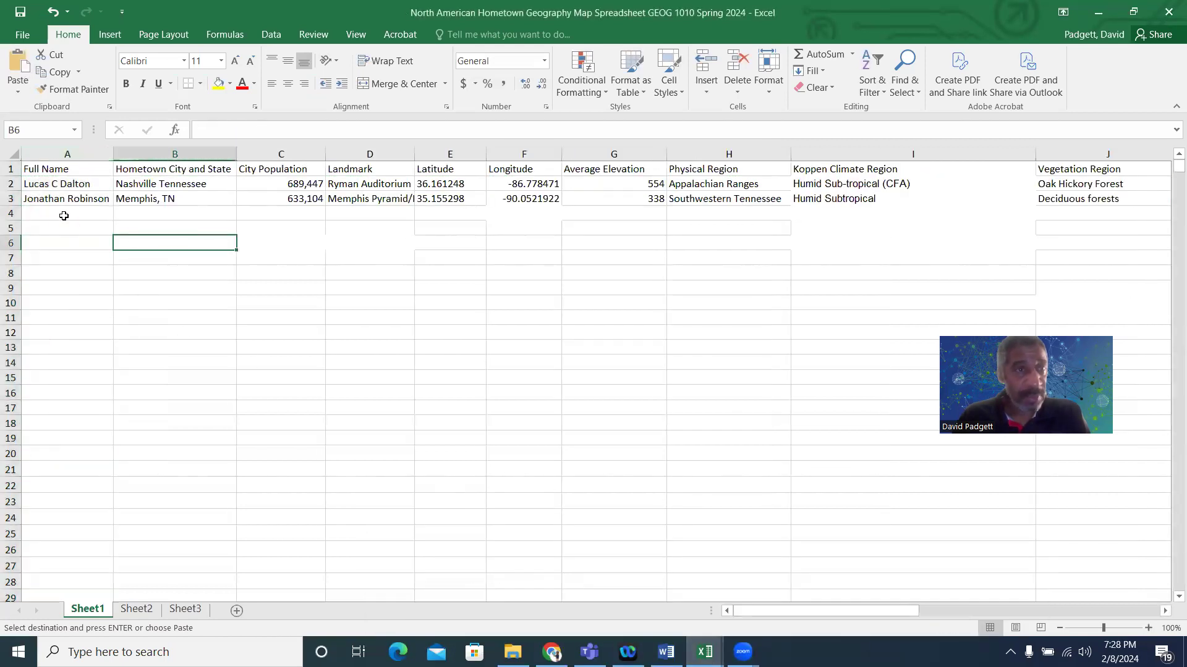
click(30, 213)
key(ctrl+v)
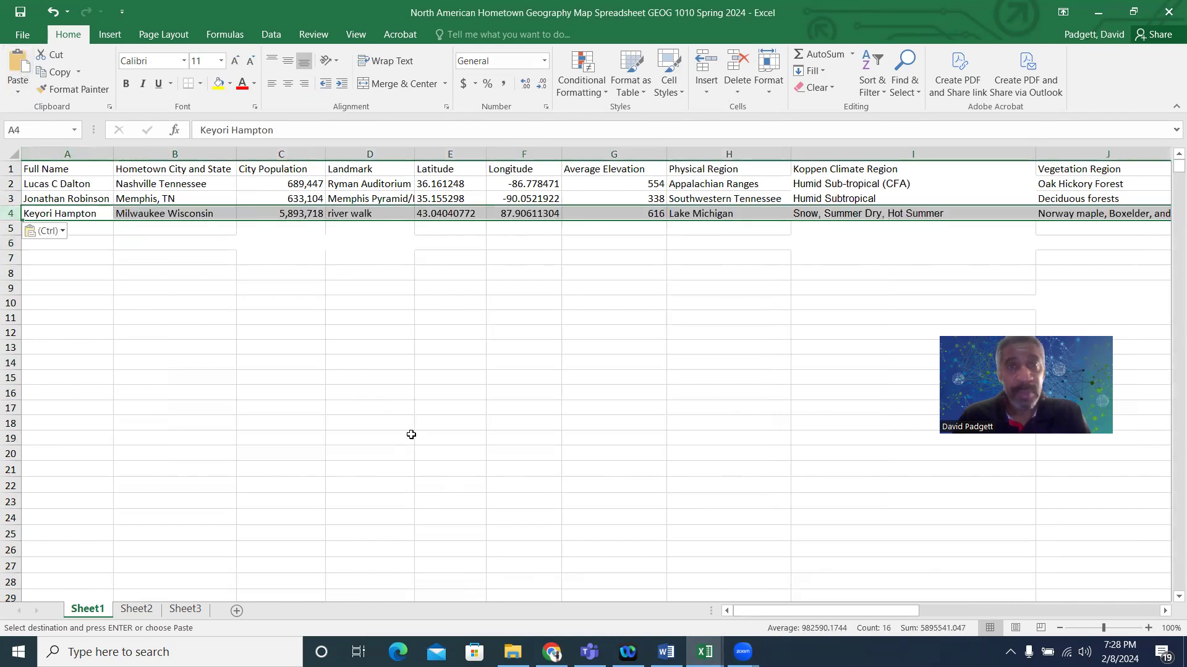
click(20, 13)
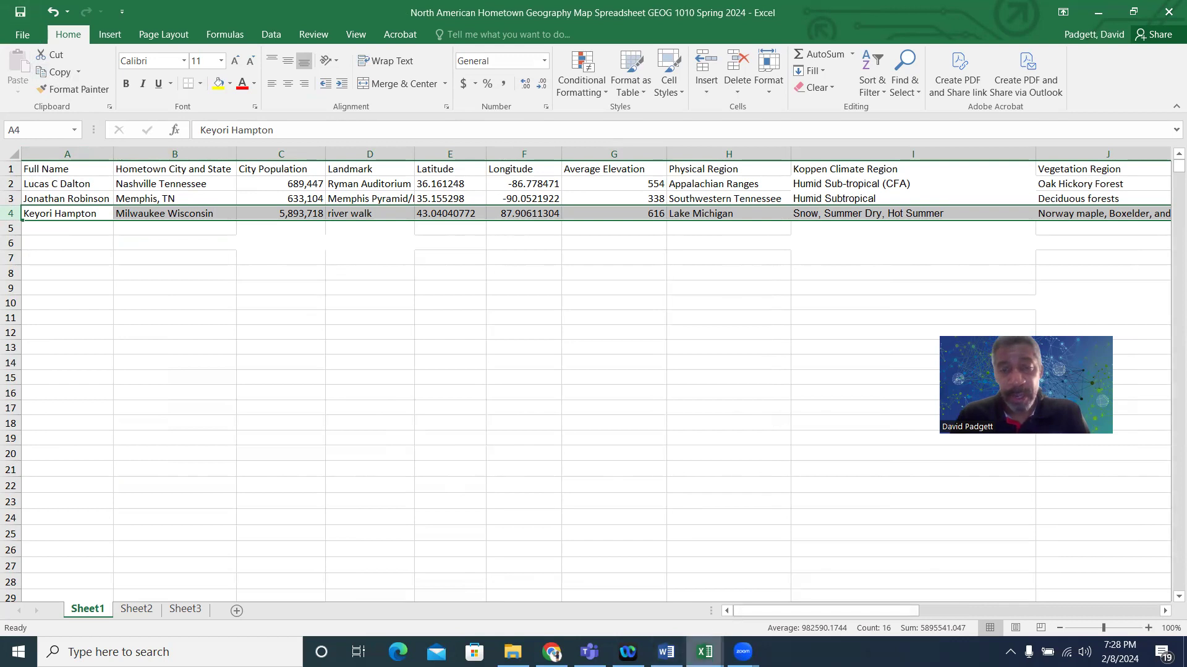
Save the Spring 2024 class workbook with the combined student rows
drag(1052, 336, 947, 264)
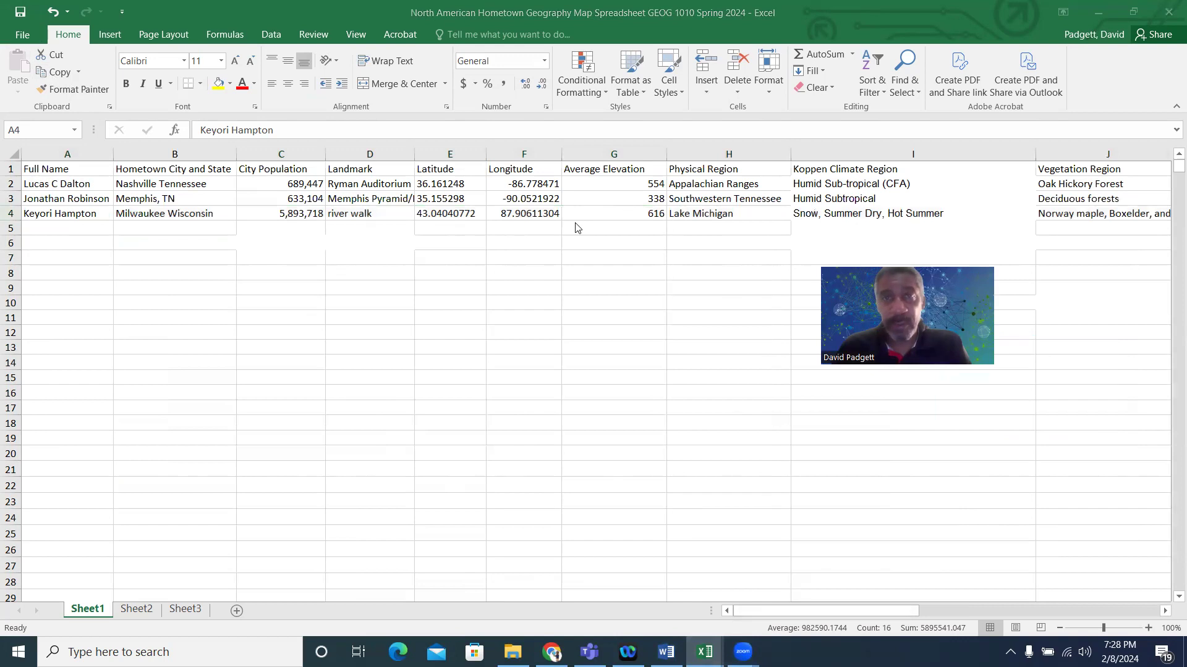
click(600, 8)
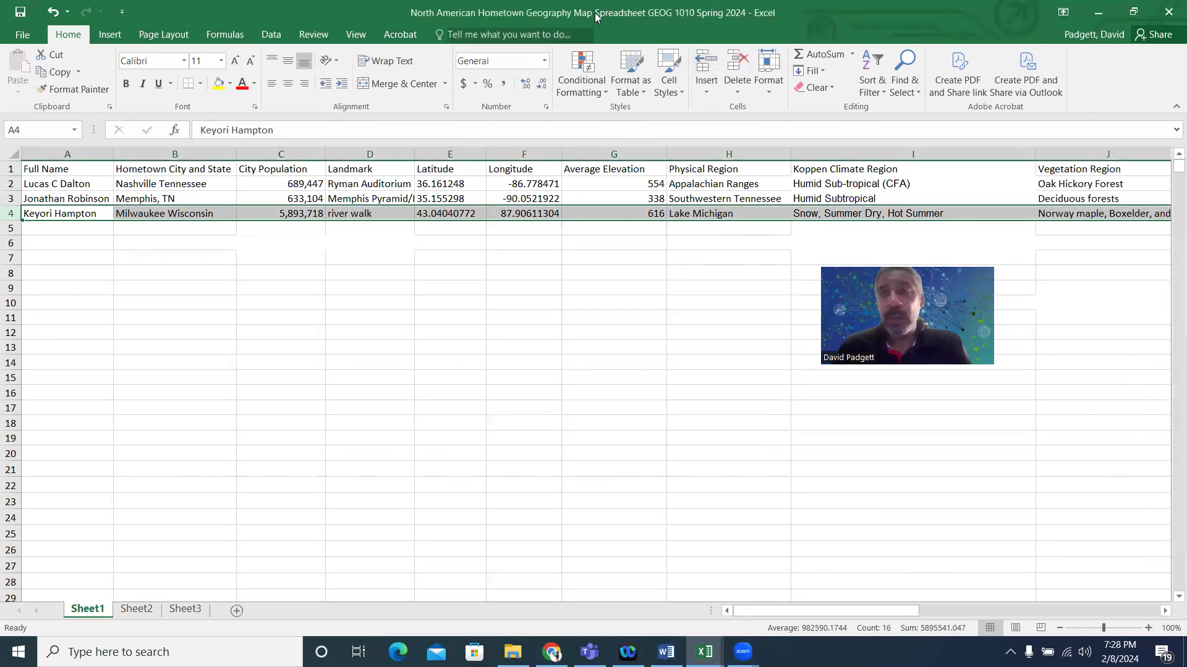
click(595, 13)
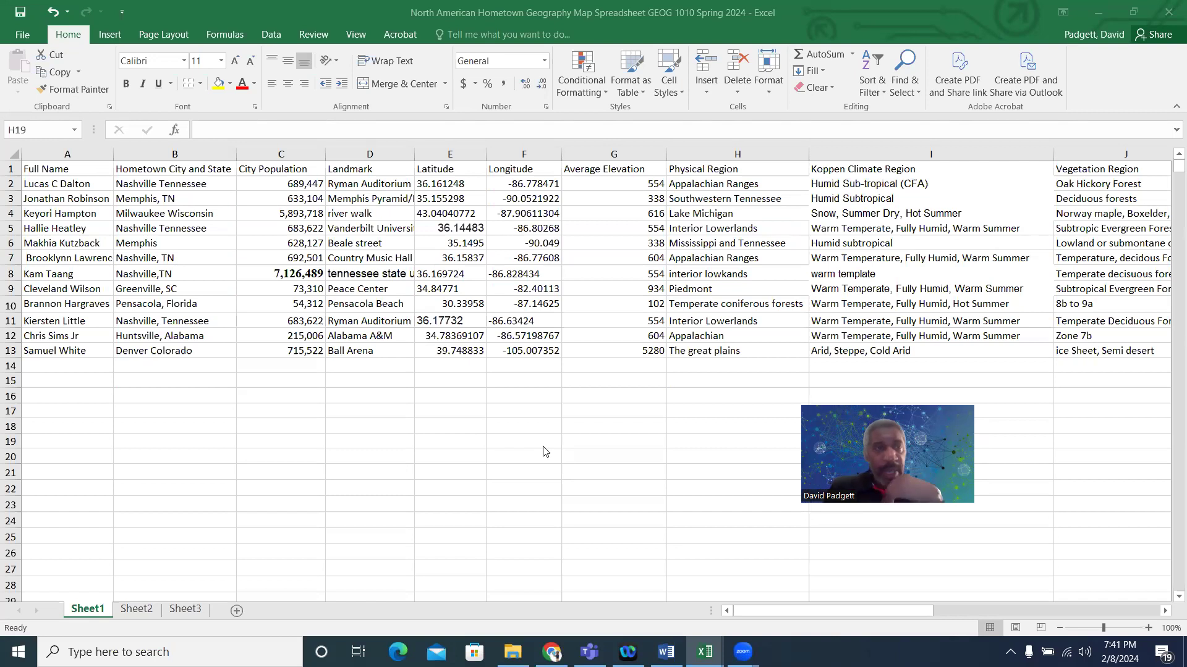
click(21, 13)
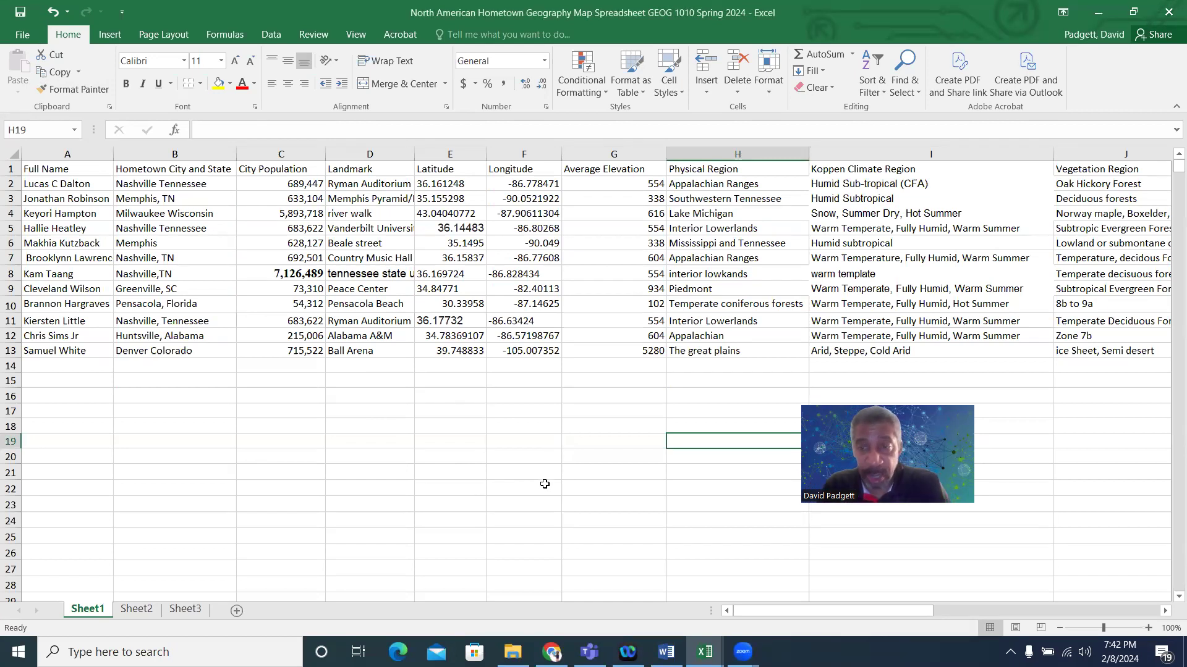
Format the Latitude and Longitude cells E2:F13 as Number with 8 decimal places
drag(428, 187, 525, 352)
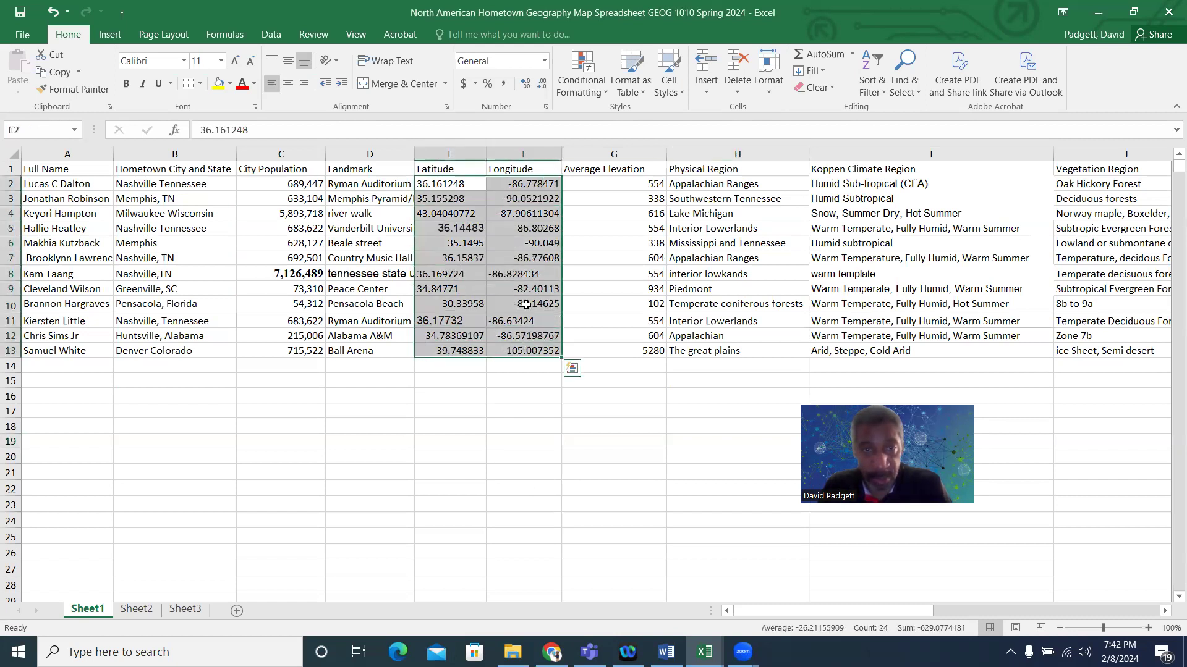
right_click(505, 290)
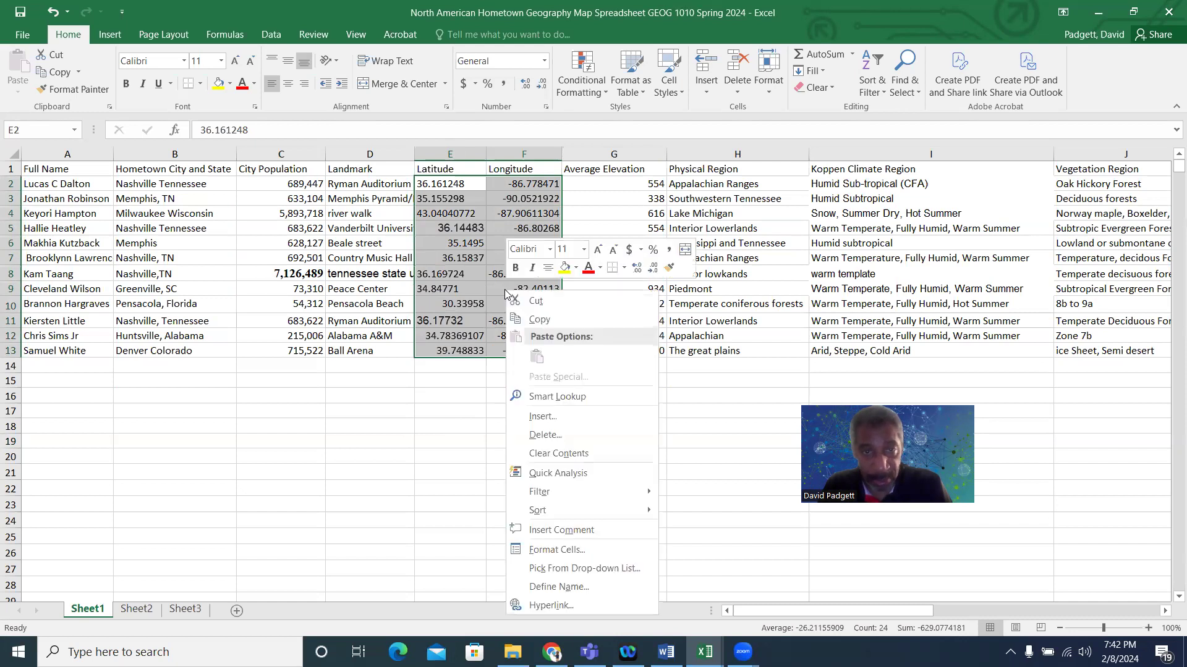
click(614, 550)
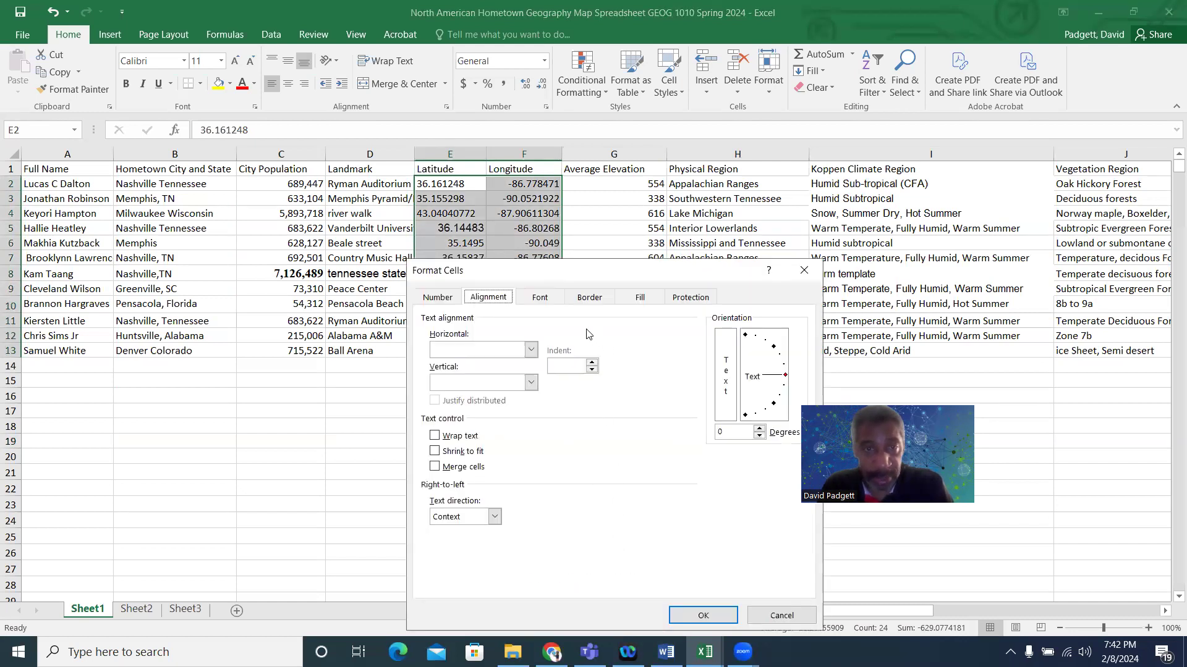
click(438, 298)
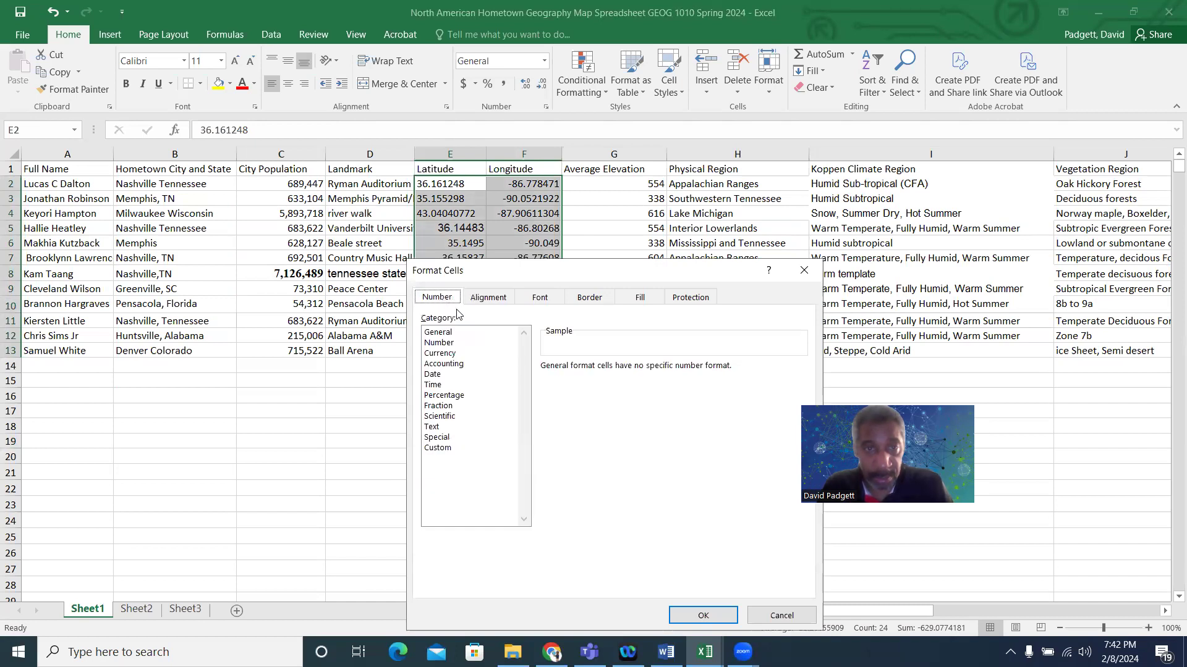
click(458, 343)
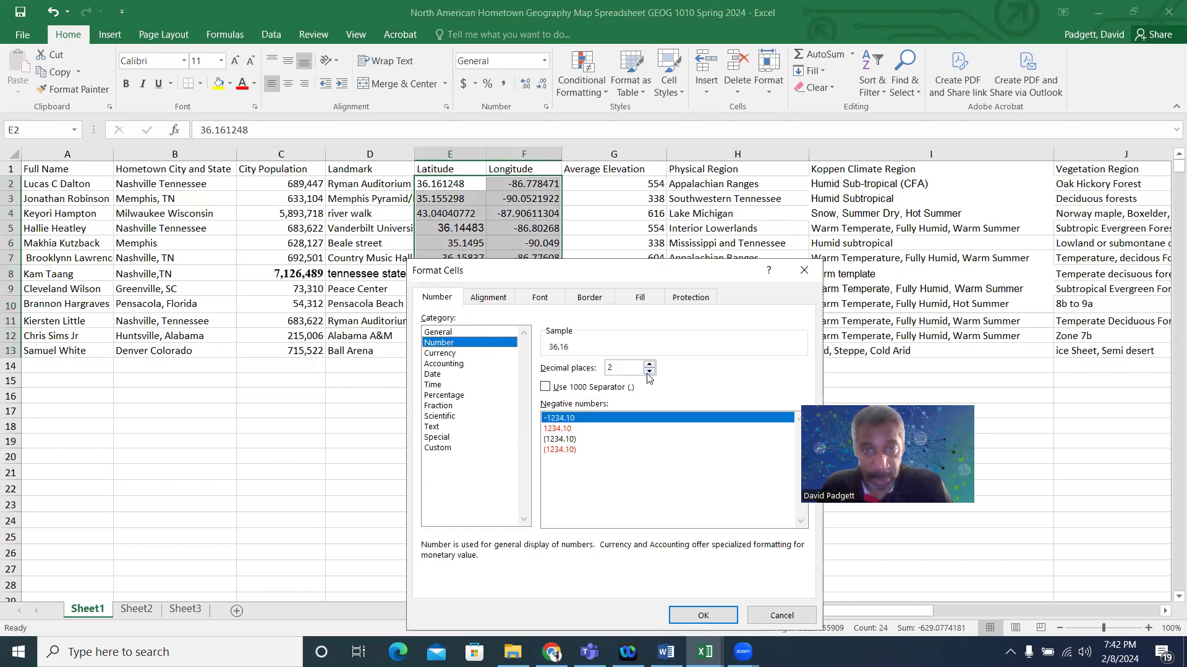
click(651, 366)
click(651, 366)
click(650, 366)
click(650, 366)
click(650, 366)
click(650, 366)
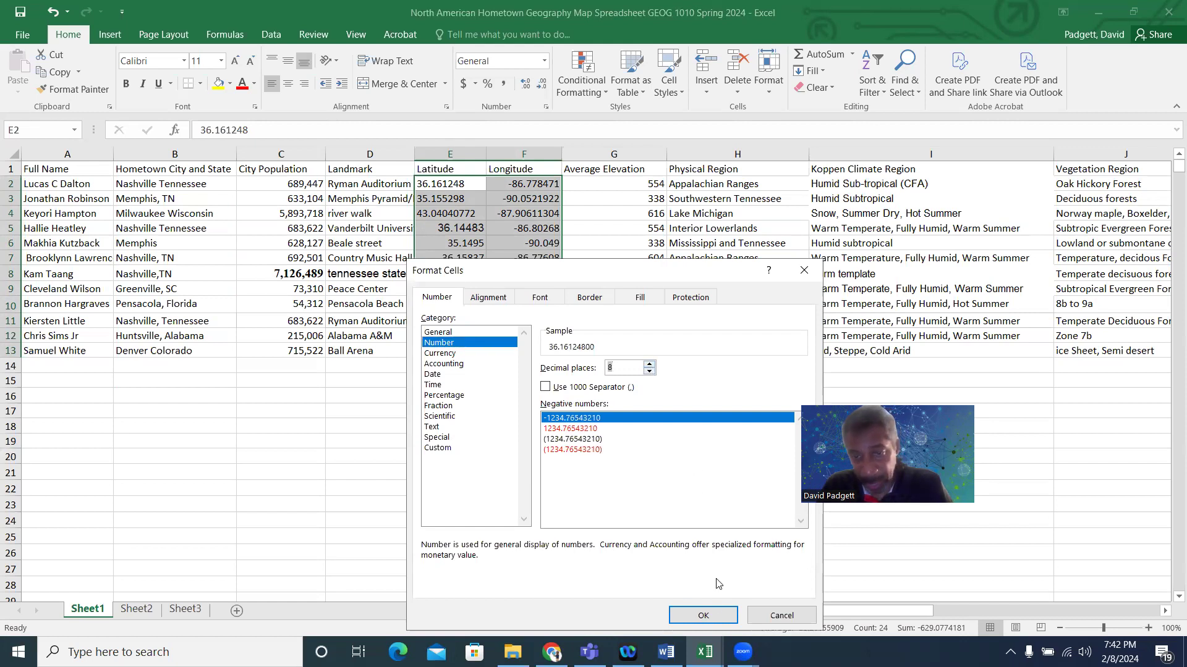
click(703, 615)
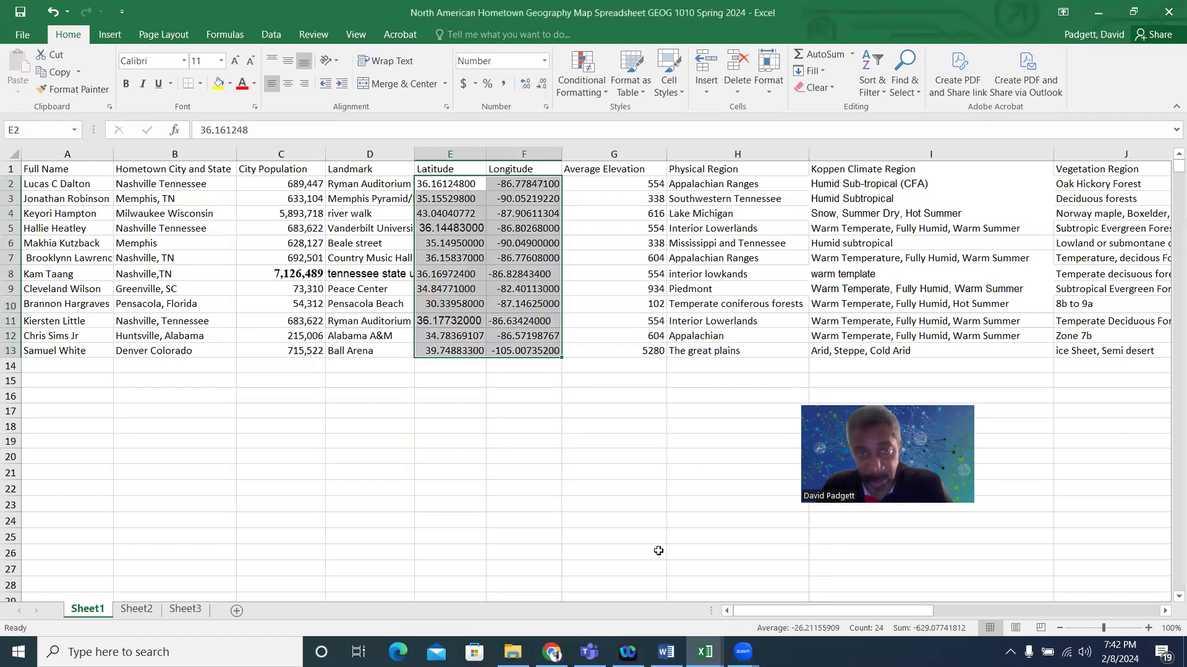
click(606, 437)
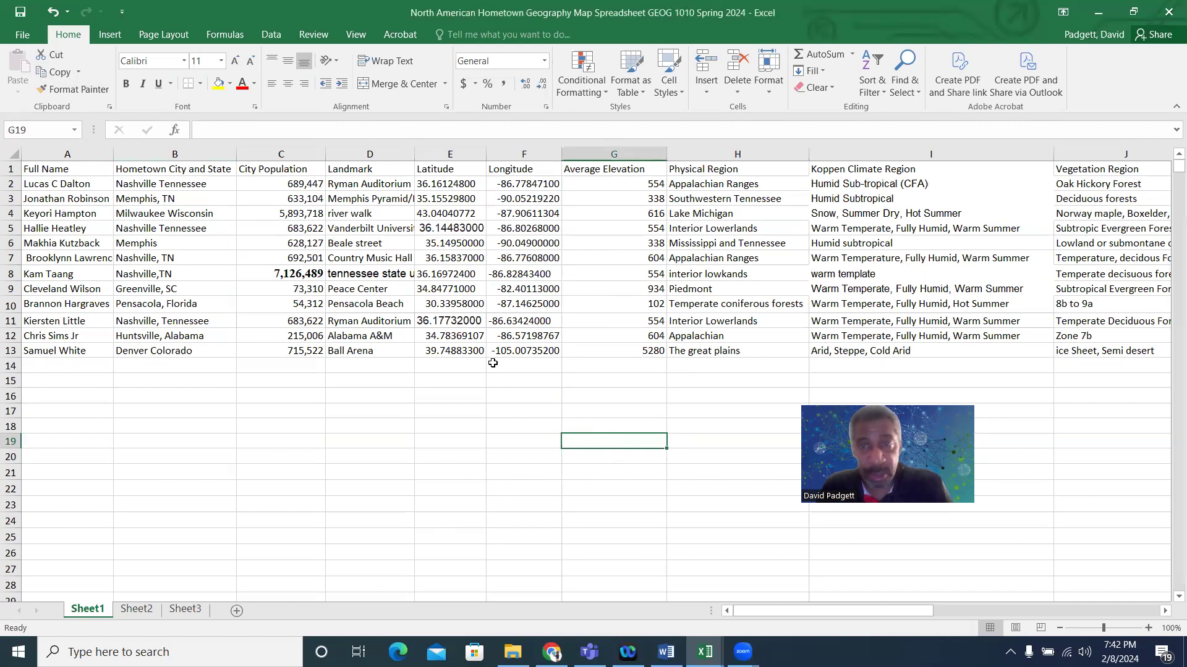
Replace the text entry in the Distance to Major Surface Water Body cell M3 with 0
click(1164, 610)
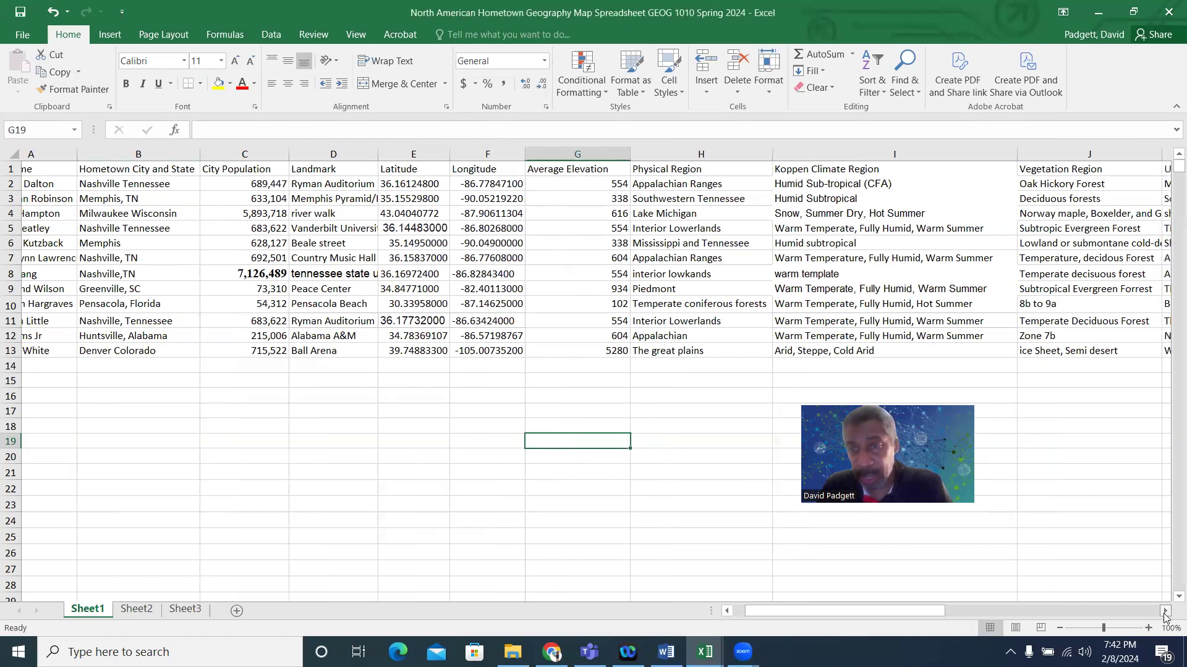
click(1164, 610)
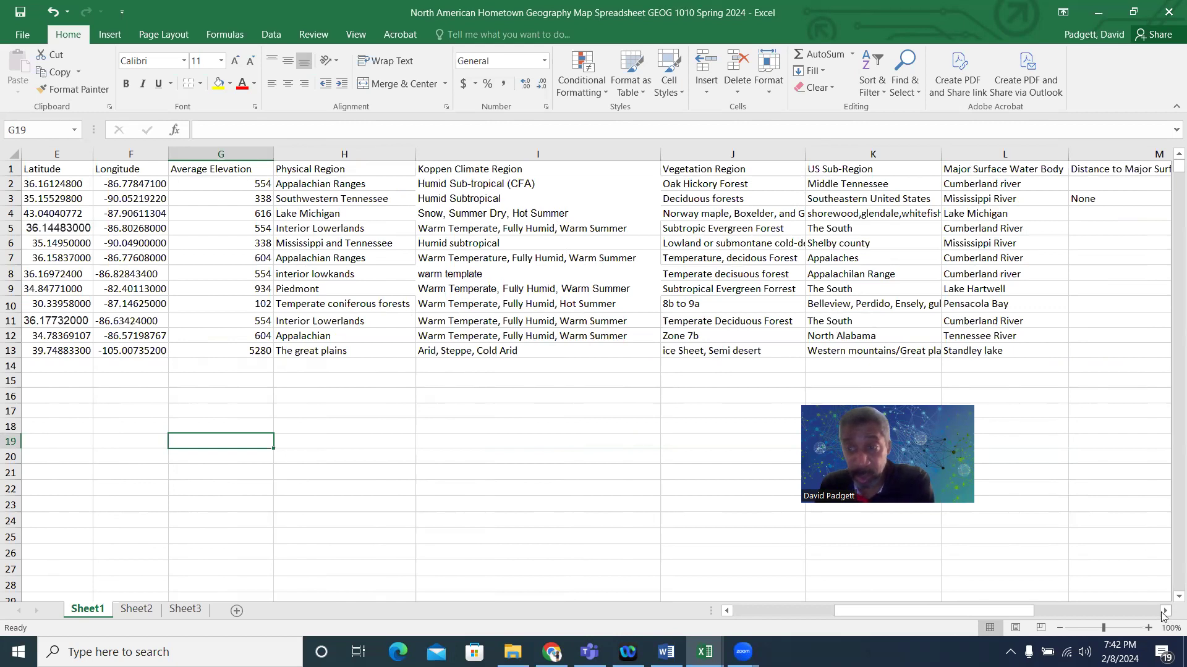
click(1165, 612)
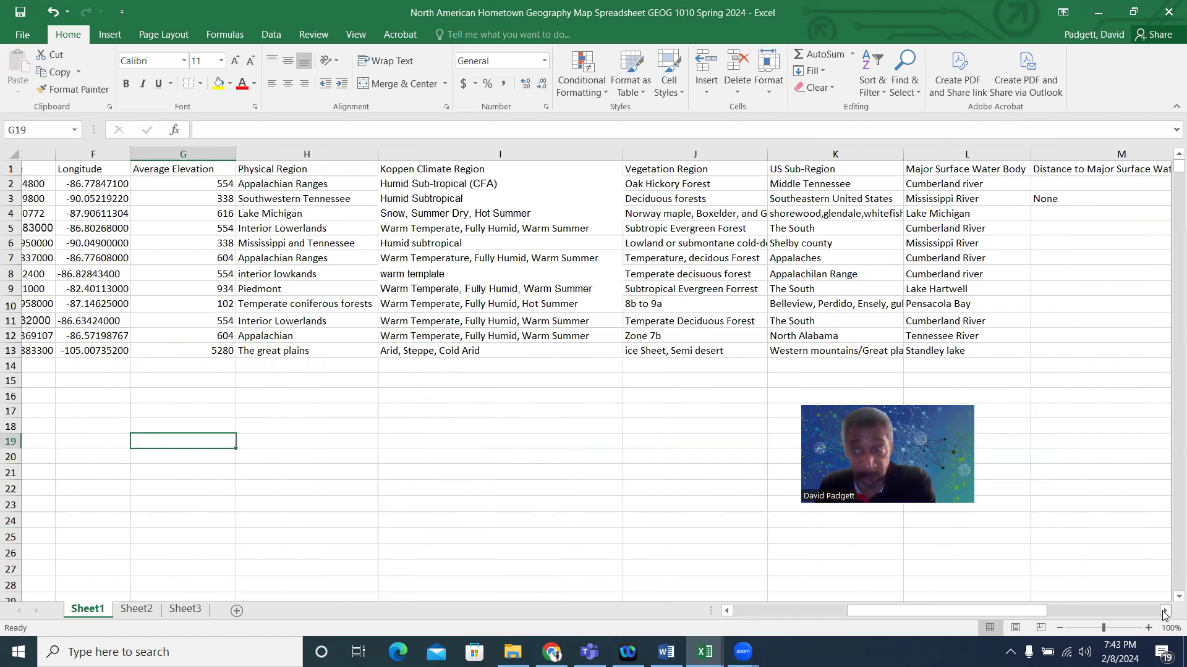
click(1164, 611)
click(1164, 611)
click(1164, 611)
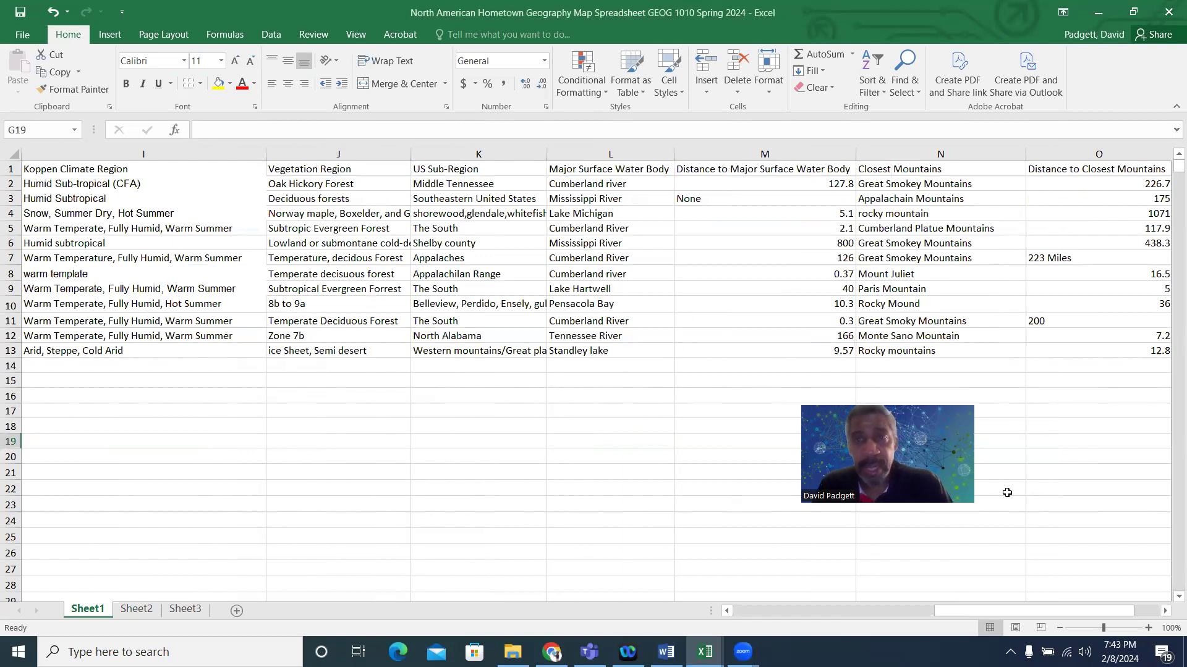
double_click(756, 199)
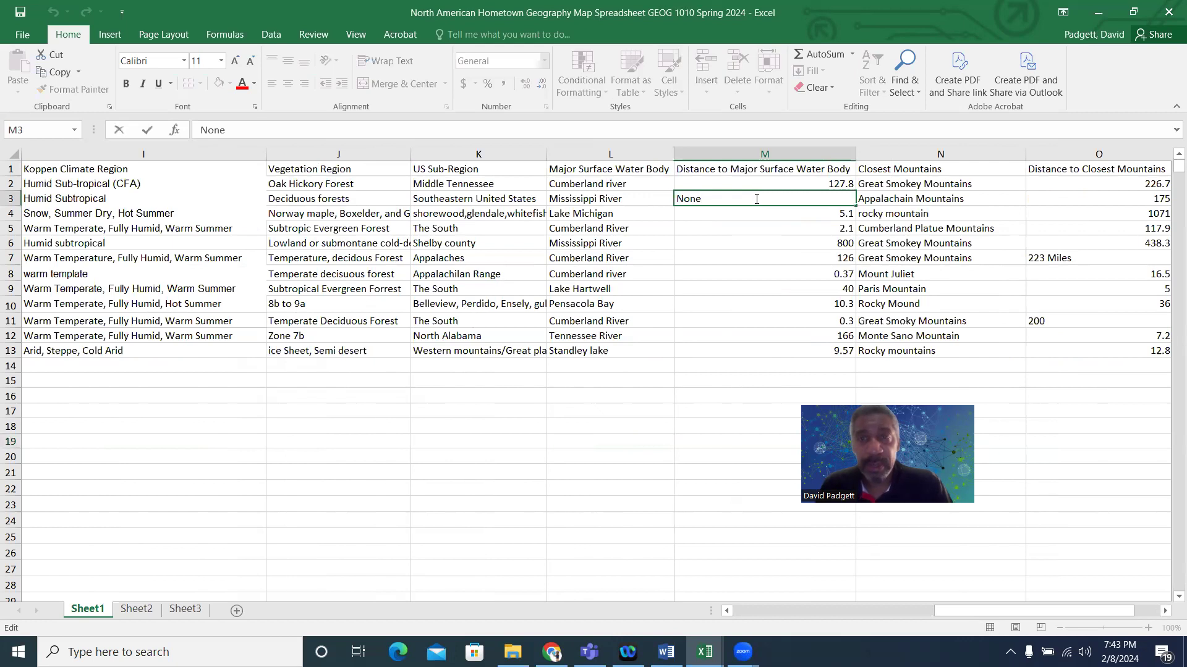
key(BackSpace)
key(BackSpace)
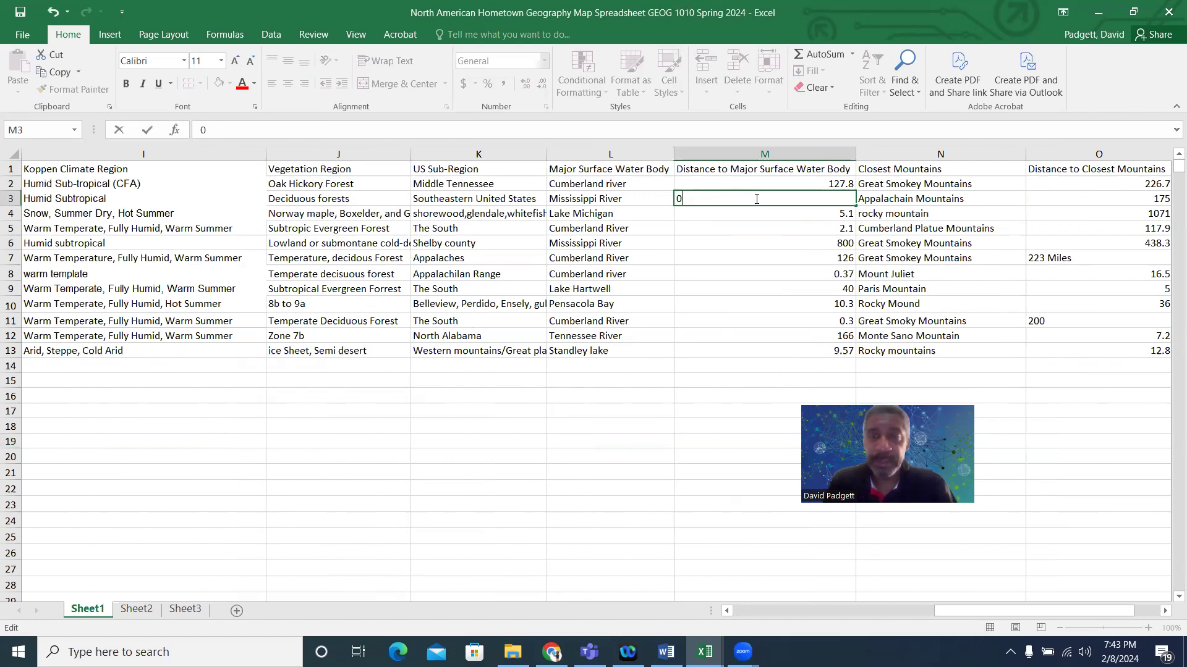
click(726, 335)
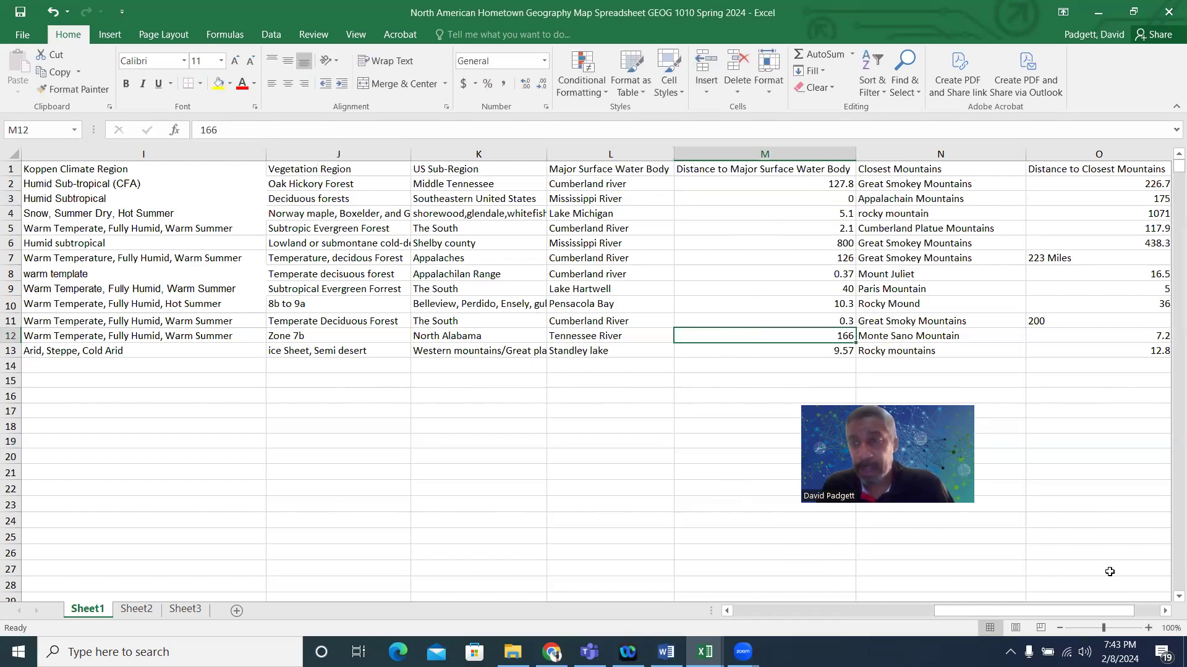
Remove the Miles unit from the Distance to Closest Mountains cell O7, leaving the plain number 223
click(1163, 612)
click(1163, 611)
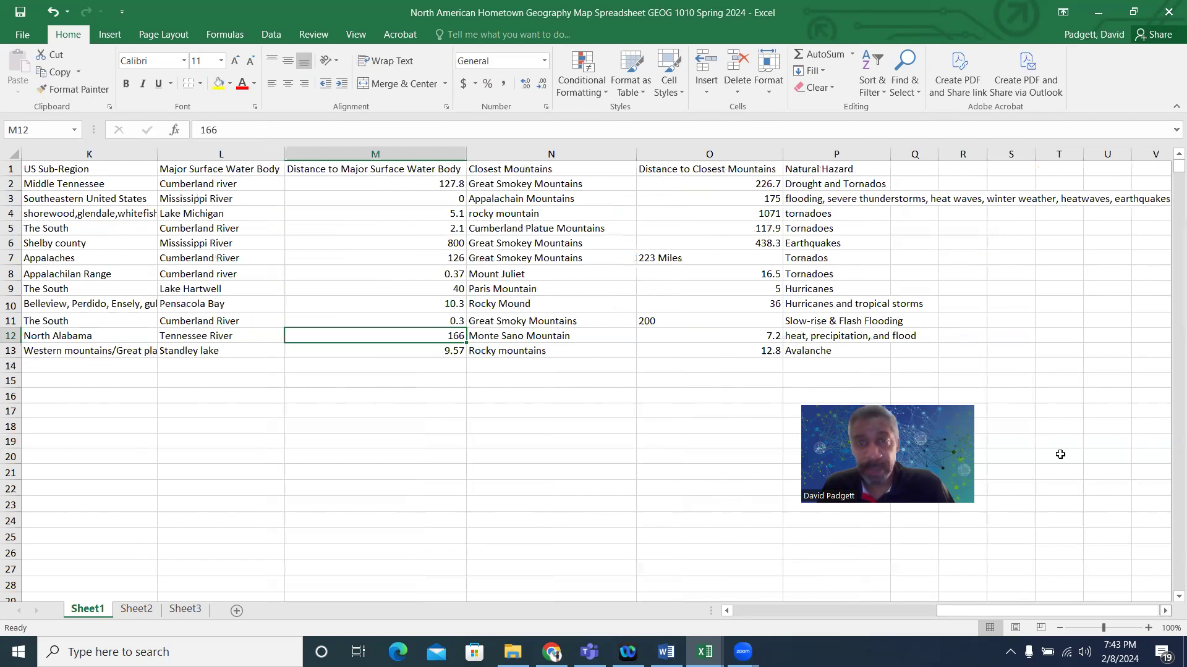
double_click(731, 258)
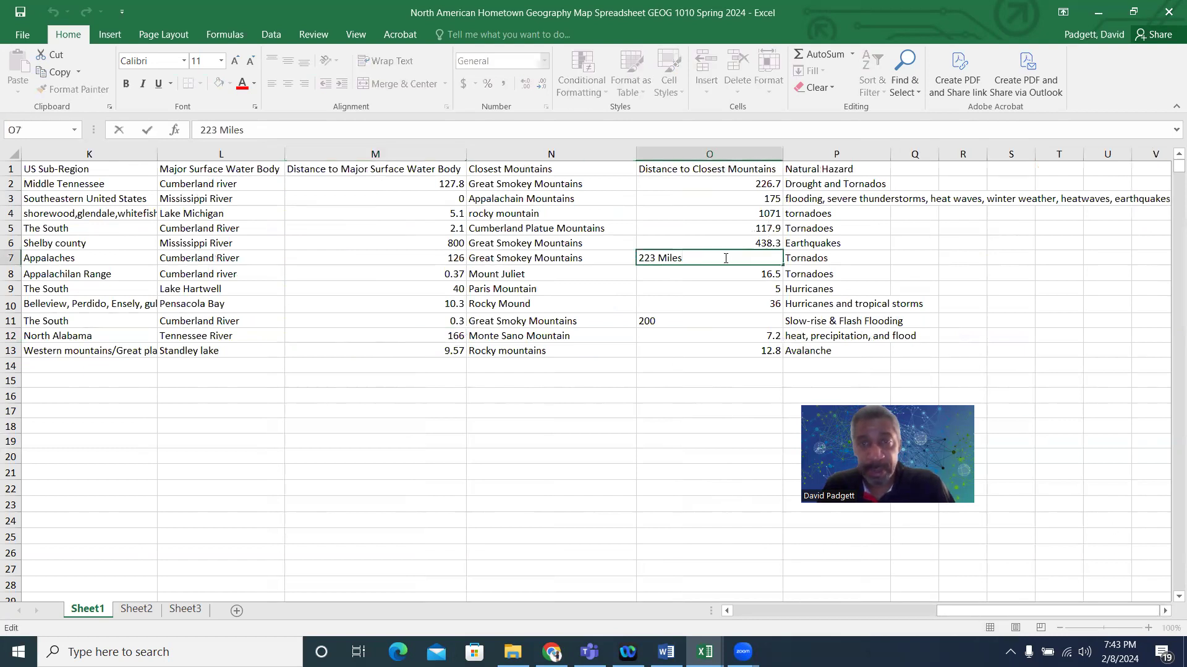
key(BackSpace)
key(BackSpace)
key(BackSpace)
key(BackSpace)
key(BackSpace)
key(BackSpace)
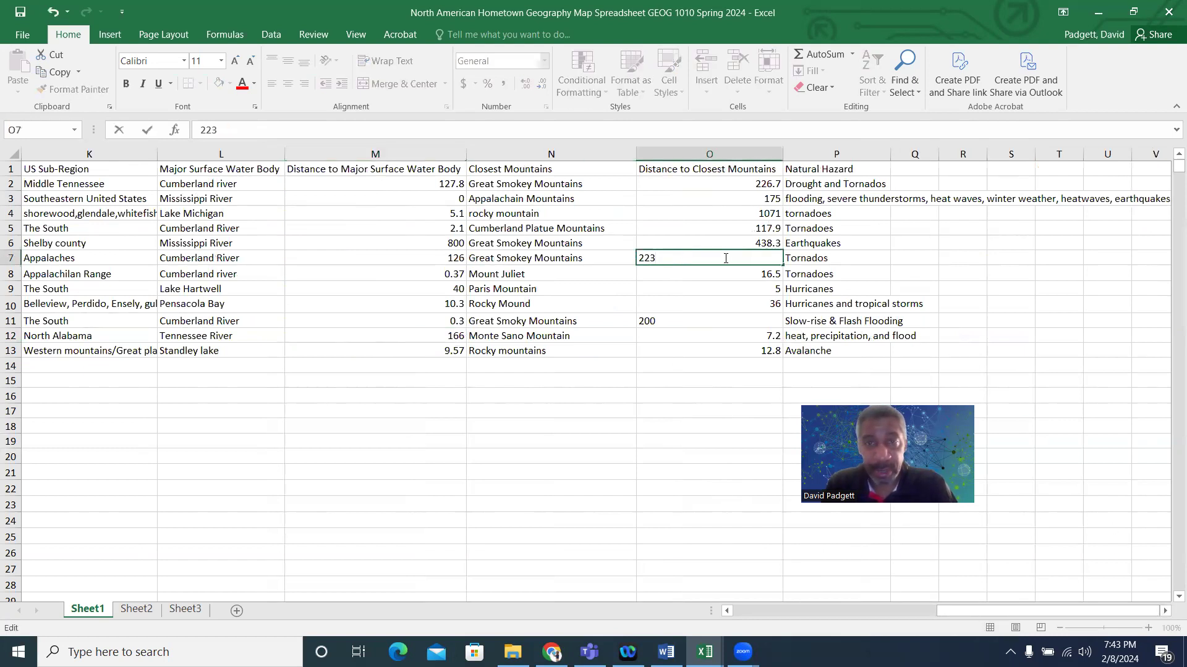
click(716, 394)
Set the horizontal alignment of the Distance to Closest Mountains cell O11 to Right (Indent)
click(704, 321)
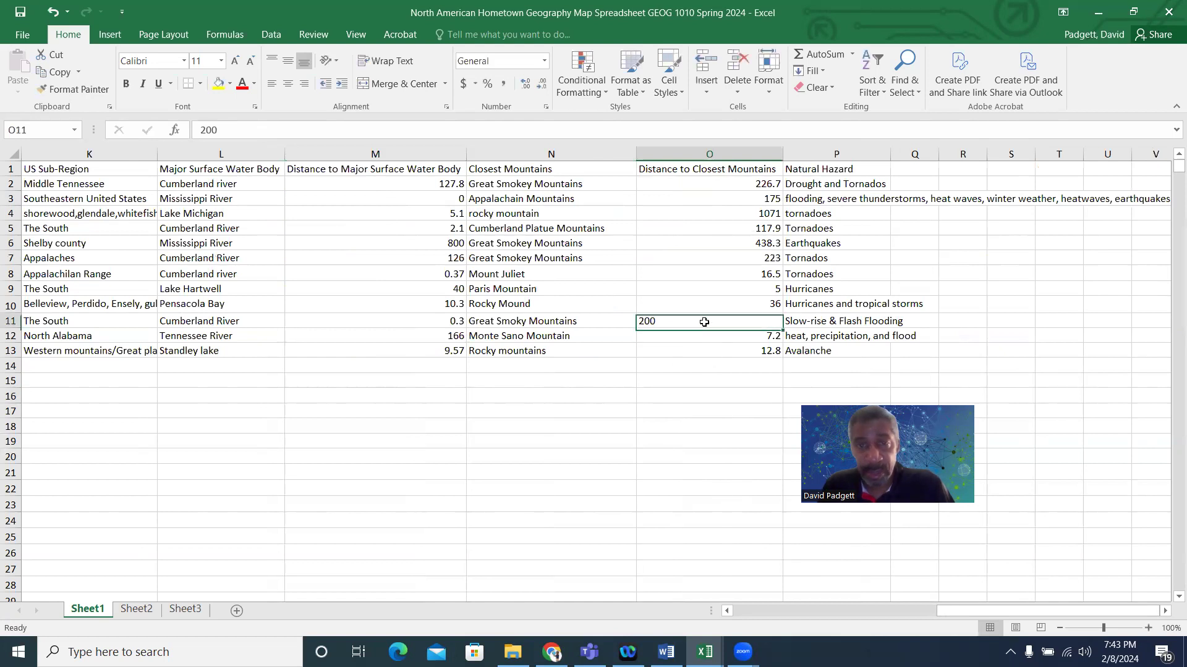
right_click(701, 321)
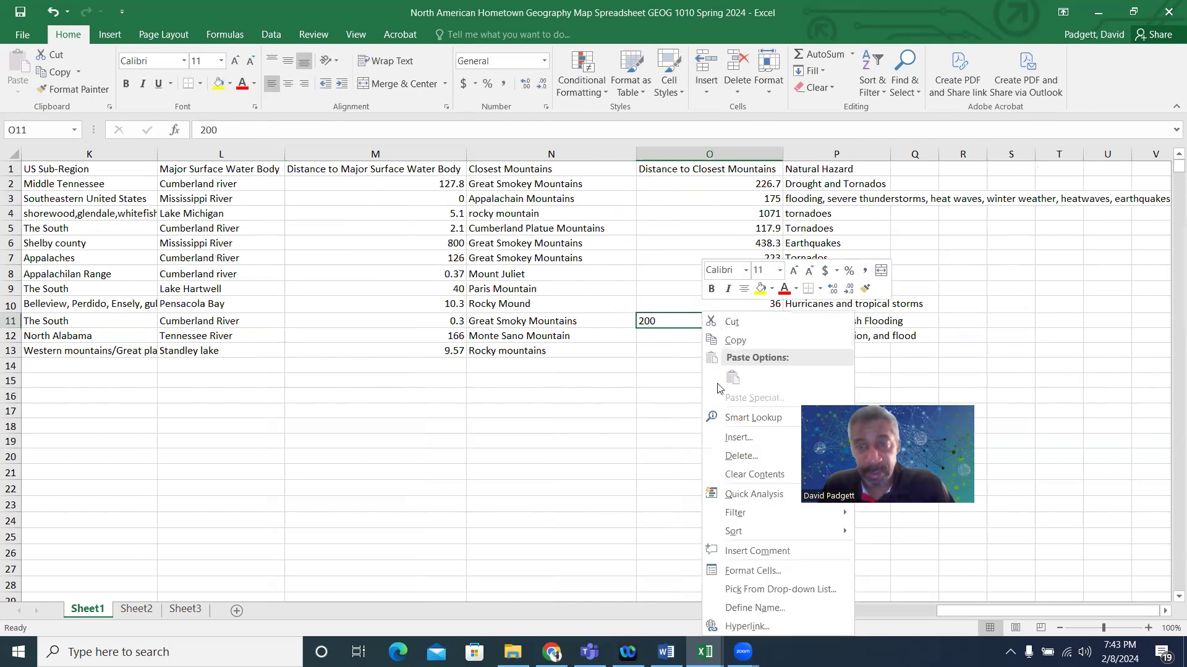
click(768, 571)
click(642, 298)
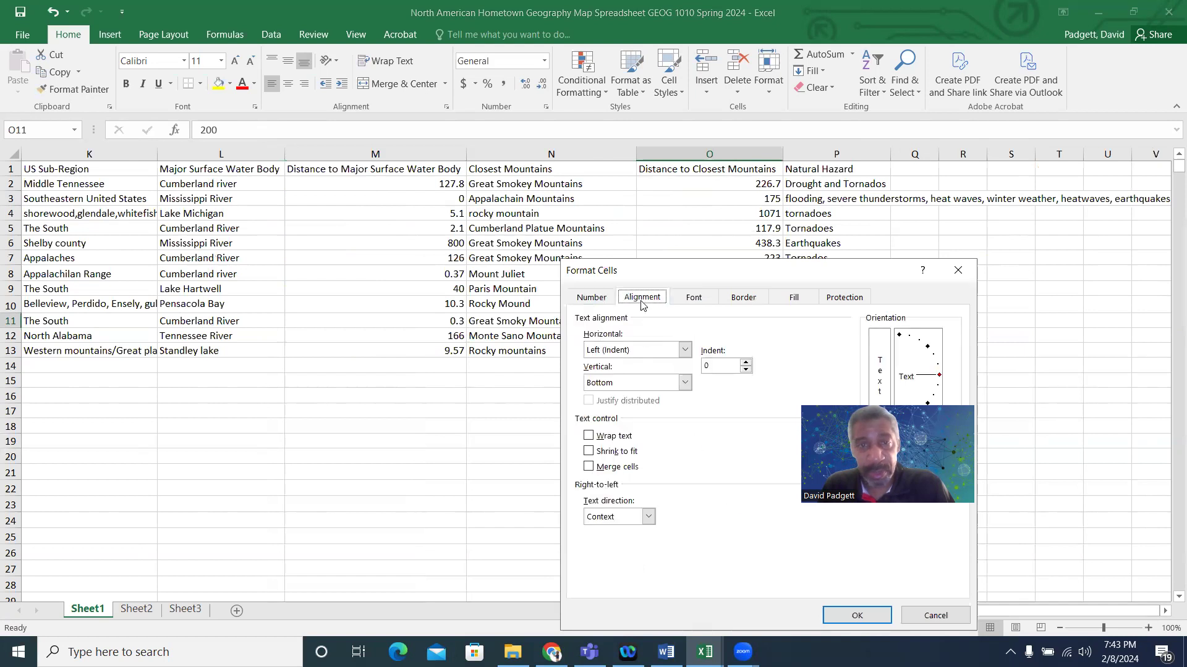
click(684, 350)
click(643, 395)
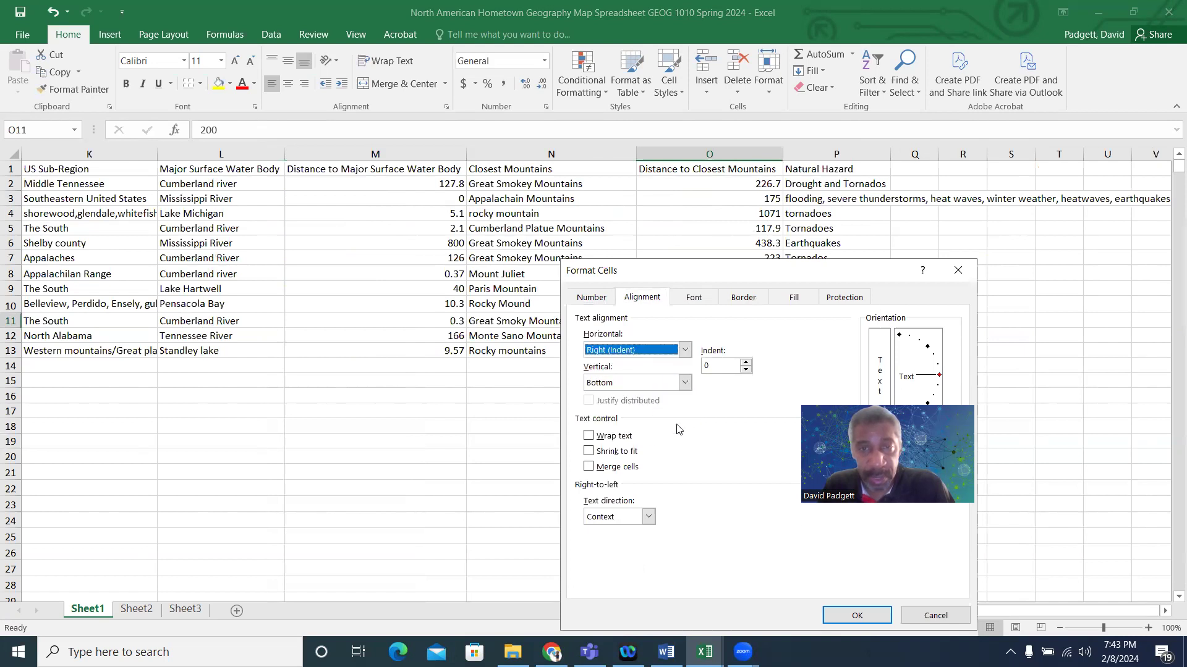
click(856, 615)
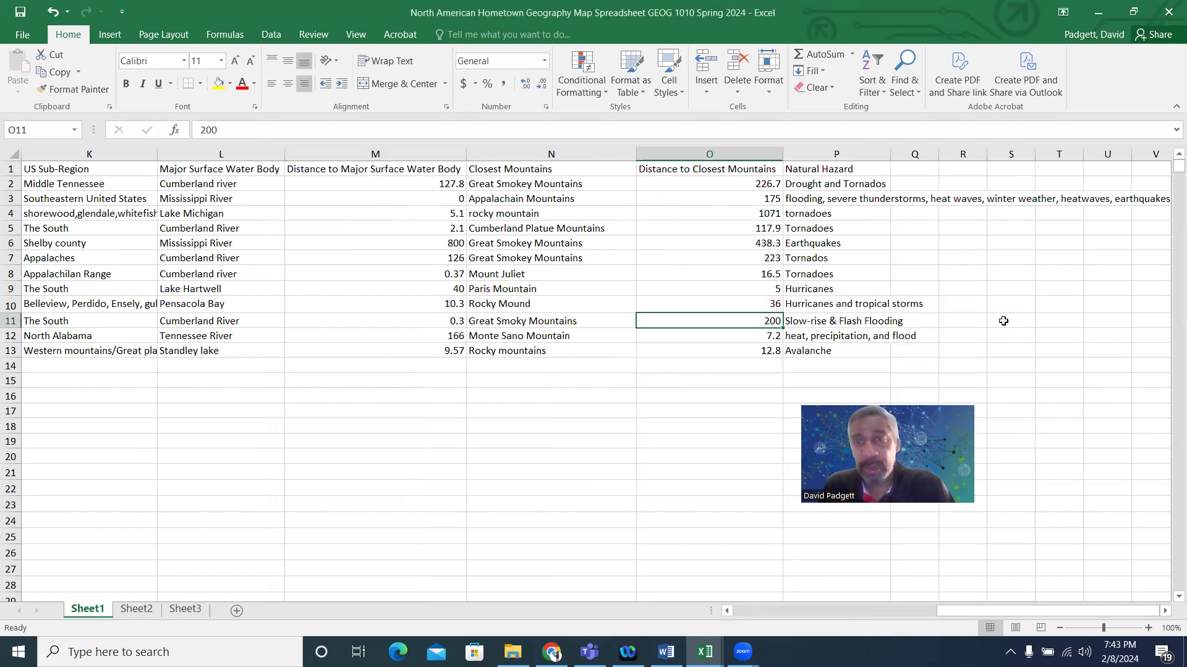
Autofit the Natural Hazard column P to the width of its longest entry
double_click(890, 154)
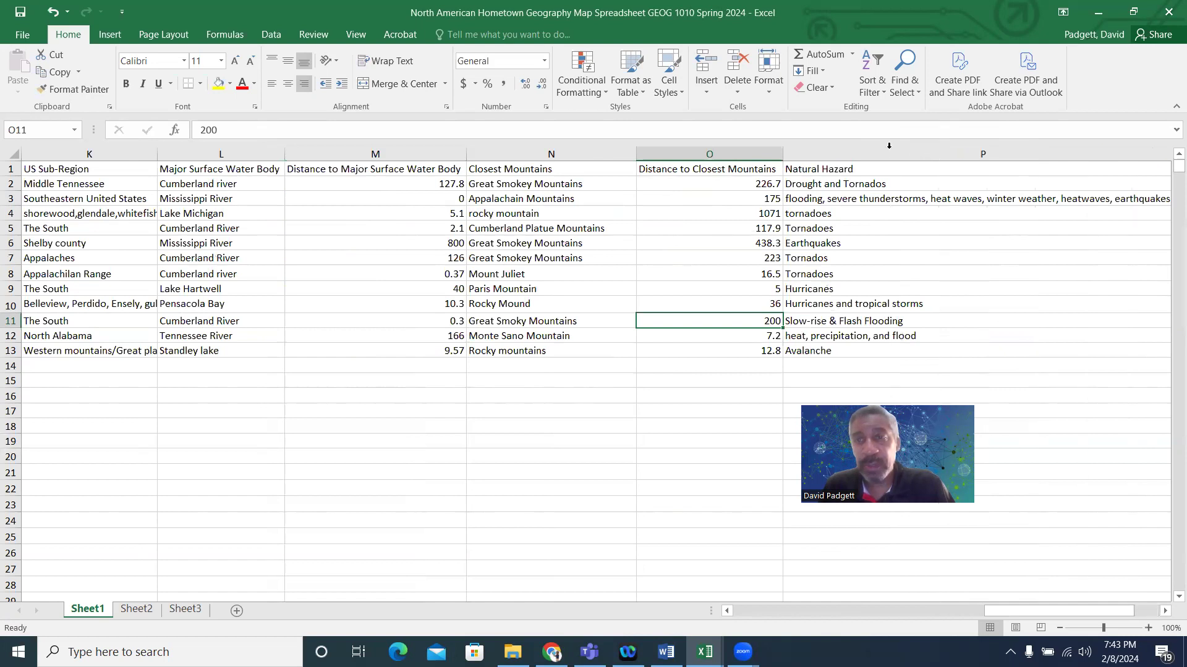
click(914, 199)
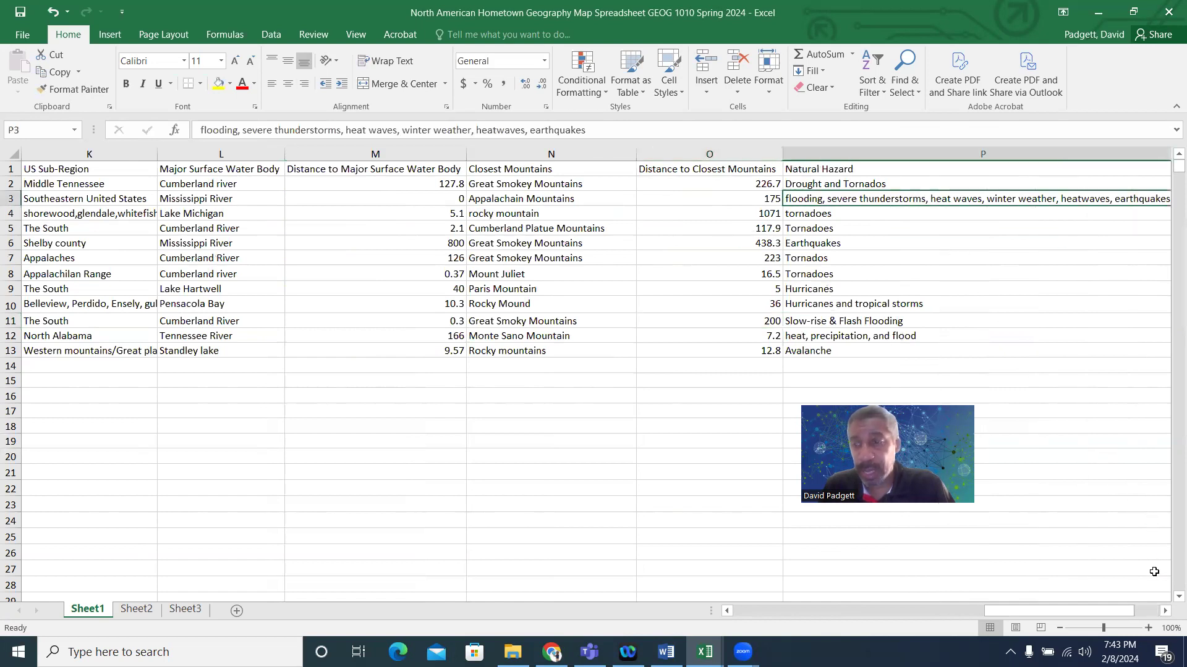
click(1165, 611)
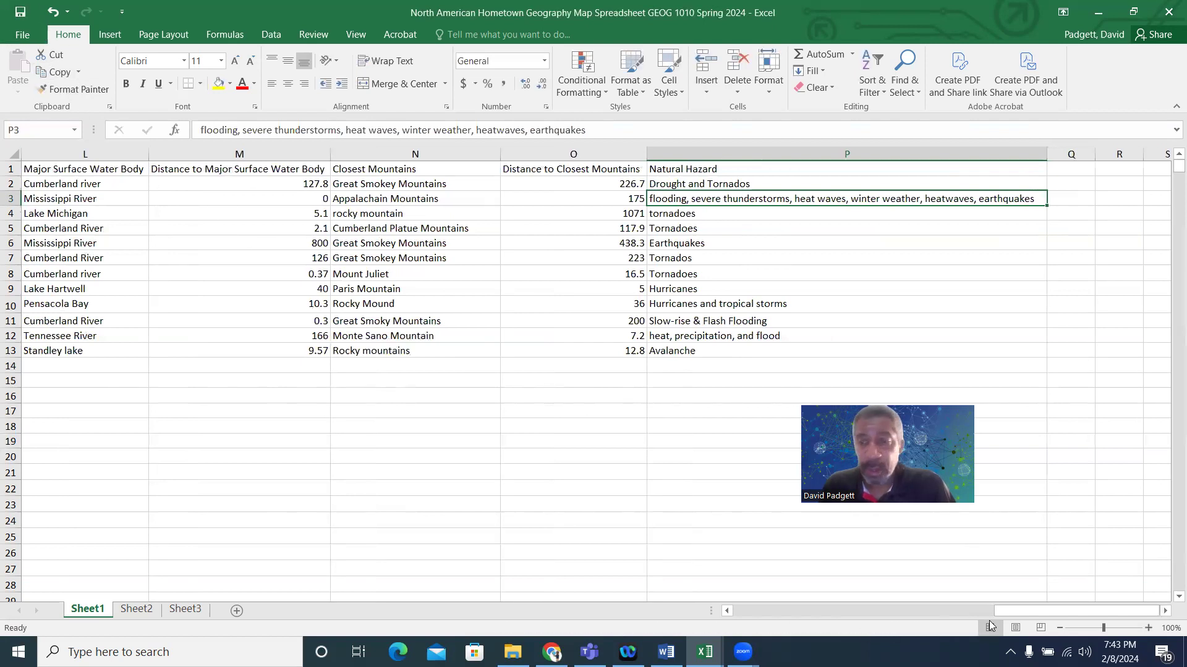
drag(1019, 613, 743, 615)
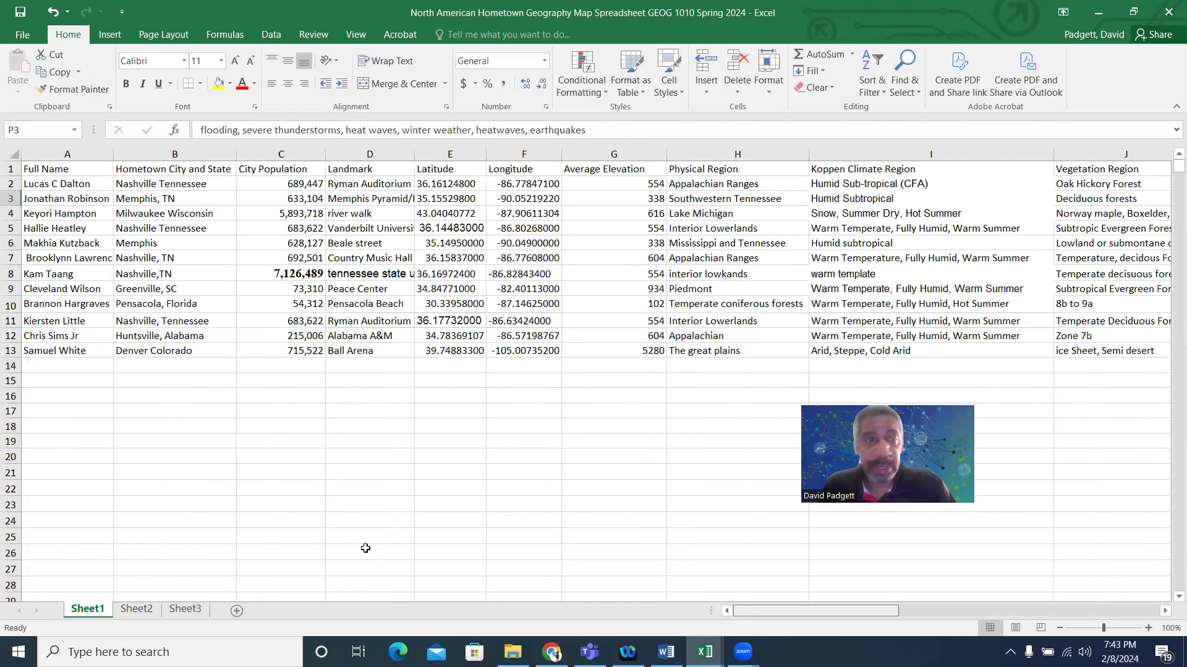
click(195, 278)
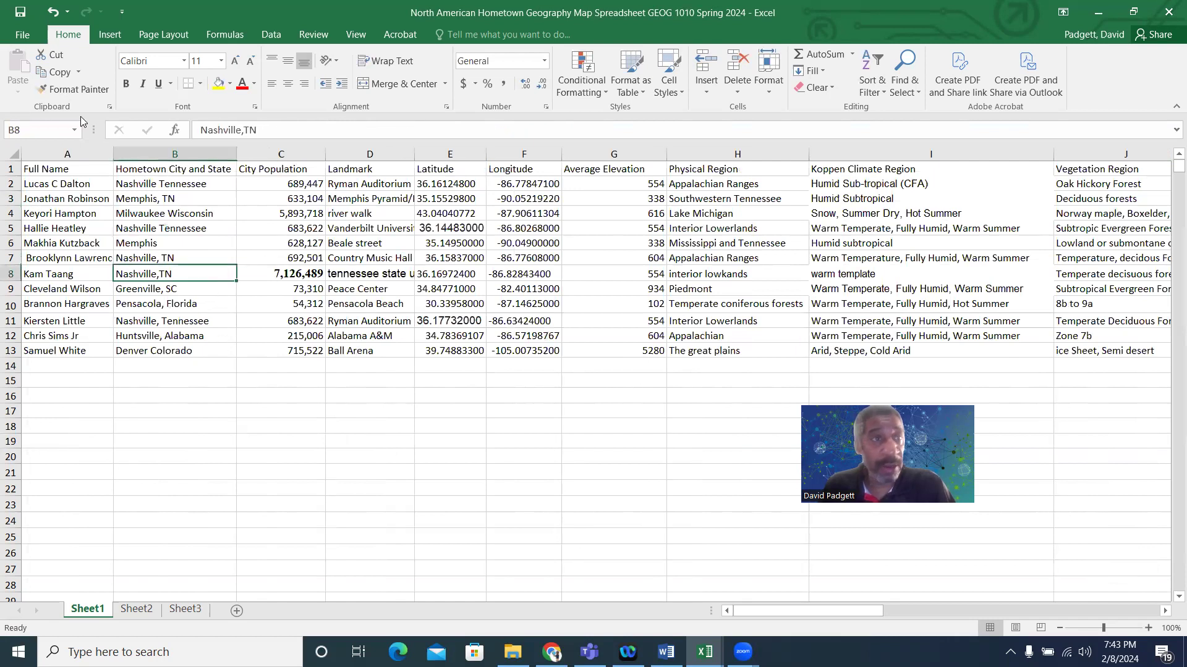
Save only the active sheet of the class workbook as a CSV (Comma delimited) file in the Spring 2024 folder, keeping its file name
click(20, 37)
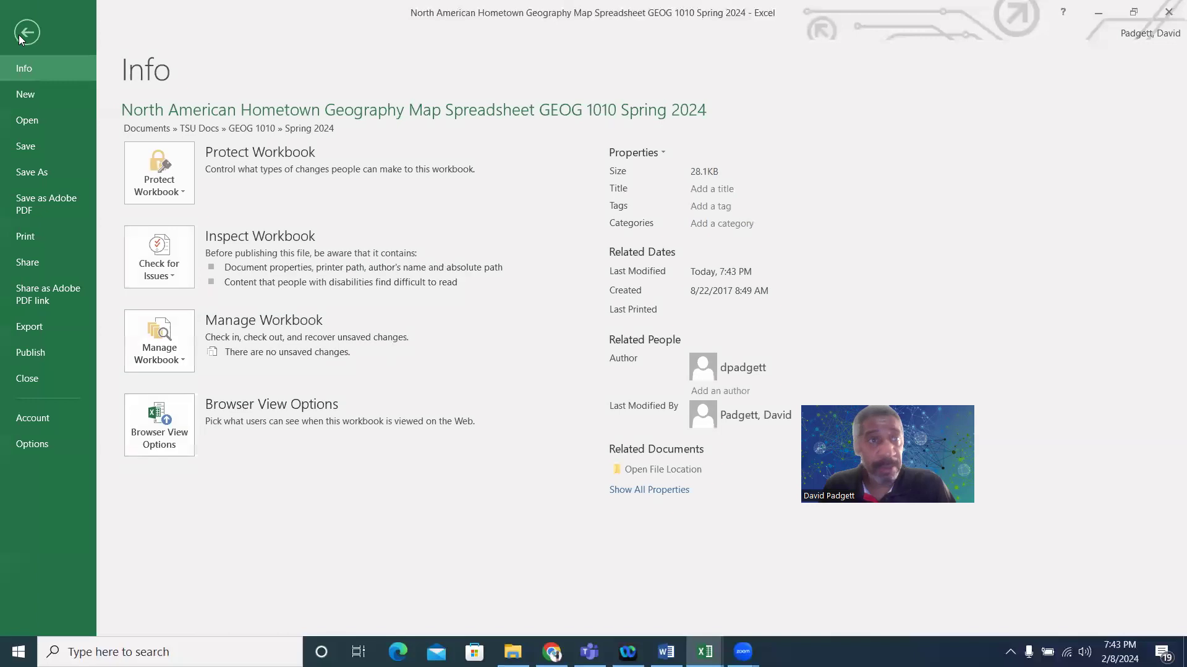
click(32, 173)
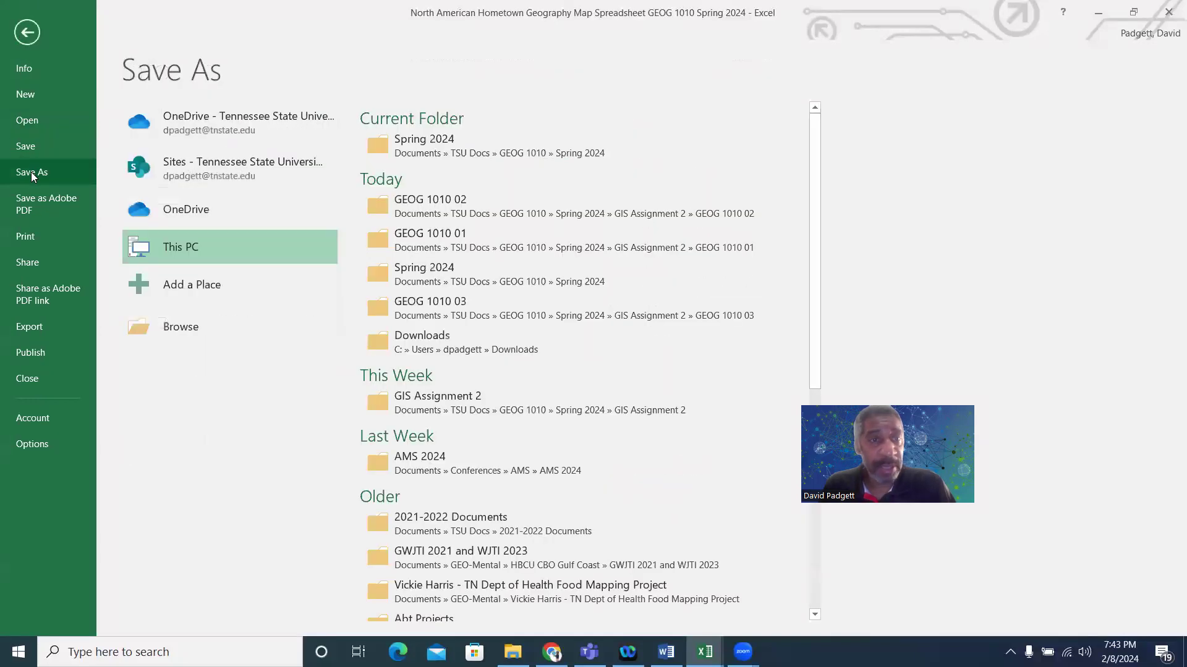
click(577, 154)
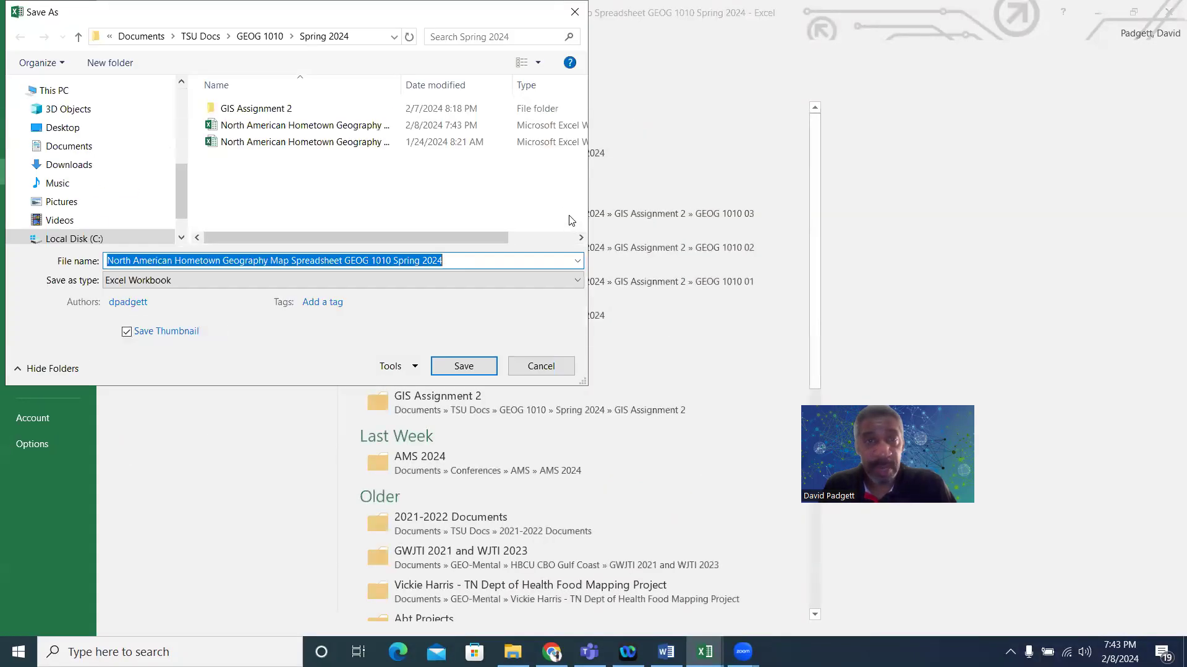
click(206, 279)
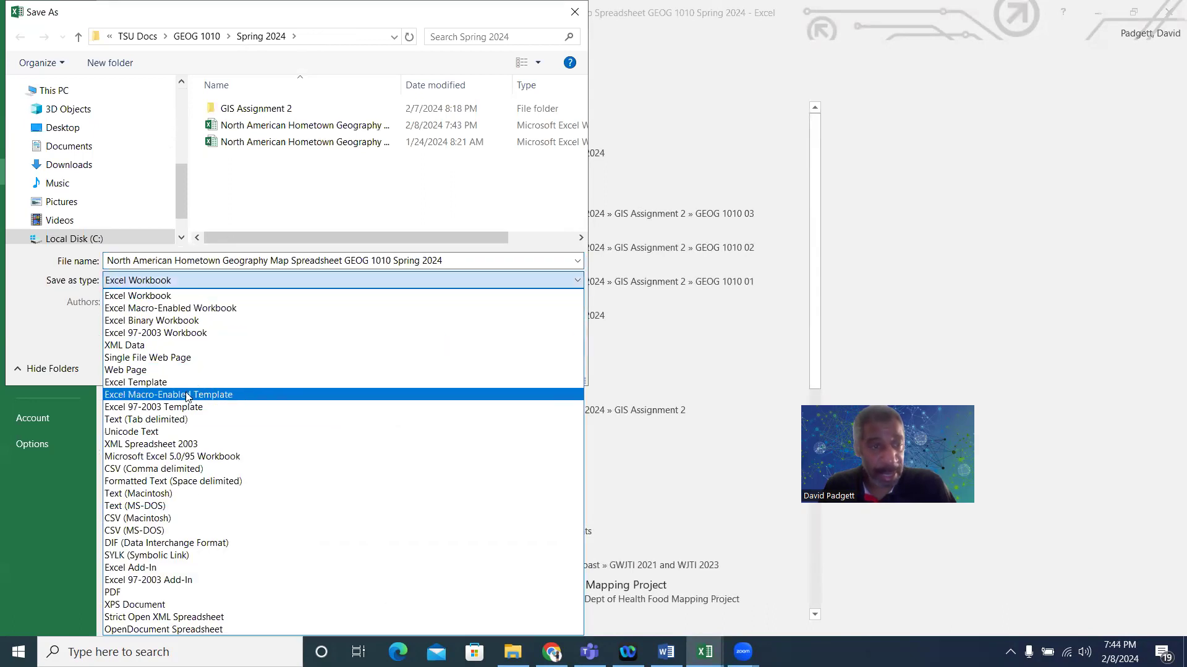
click(180, 470)
click(449, 351)
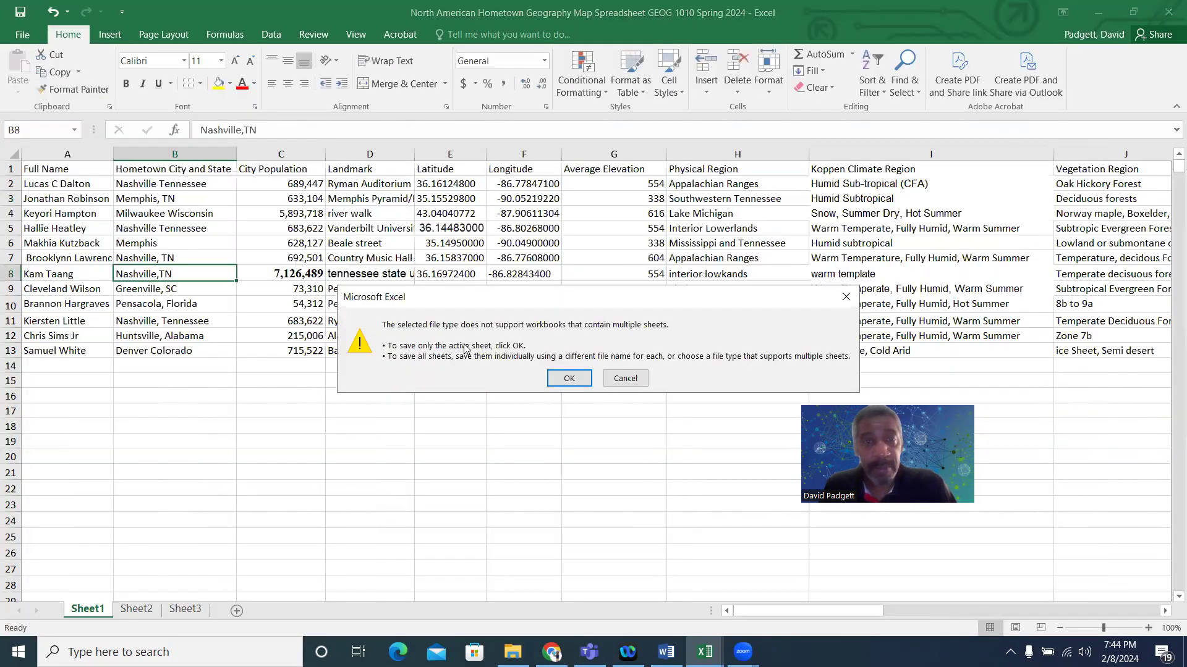
click(568, 378)
click(550, 378)
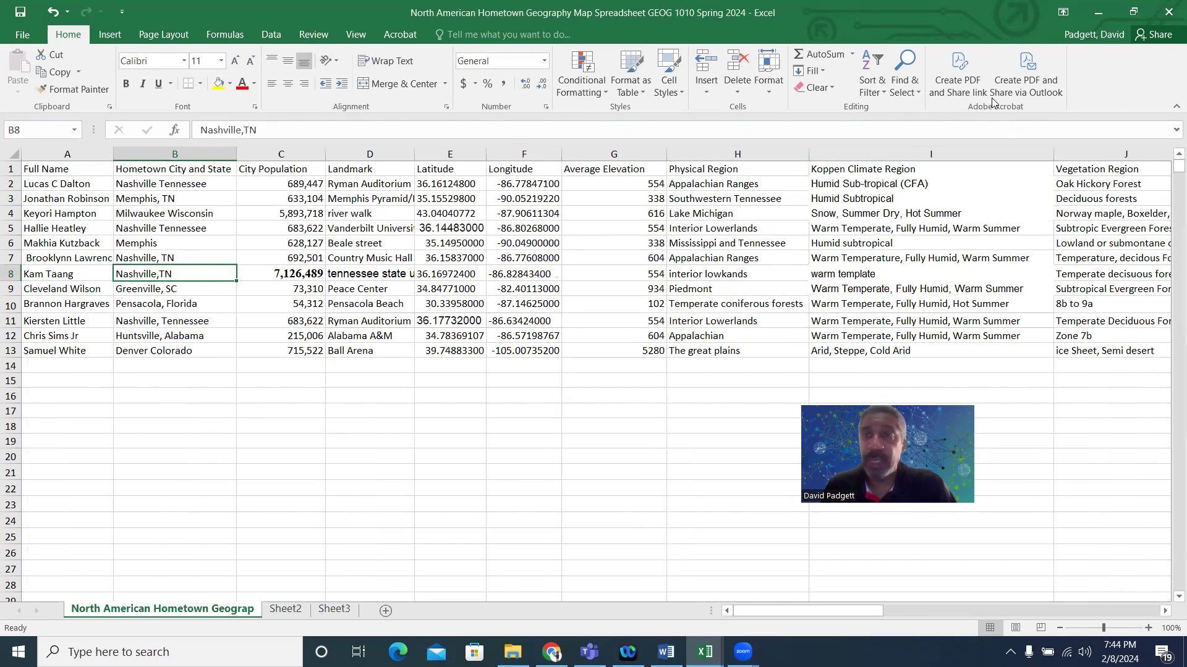
Minimize the class workbook and close the open individual student spreadsheets
click(1096, 14)
click(1168, 14)
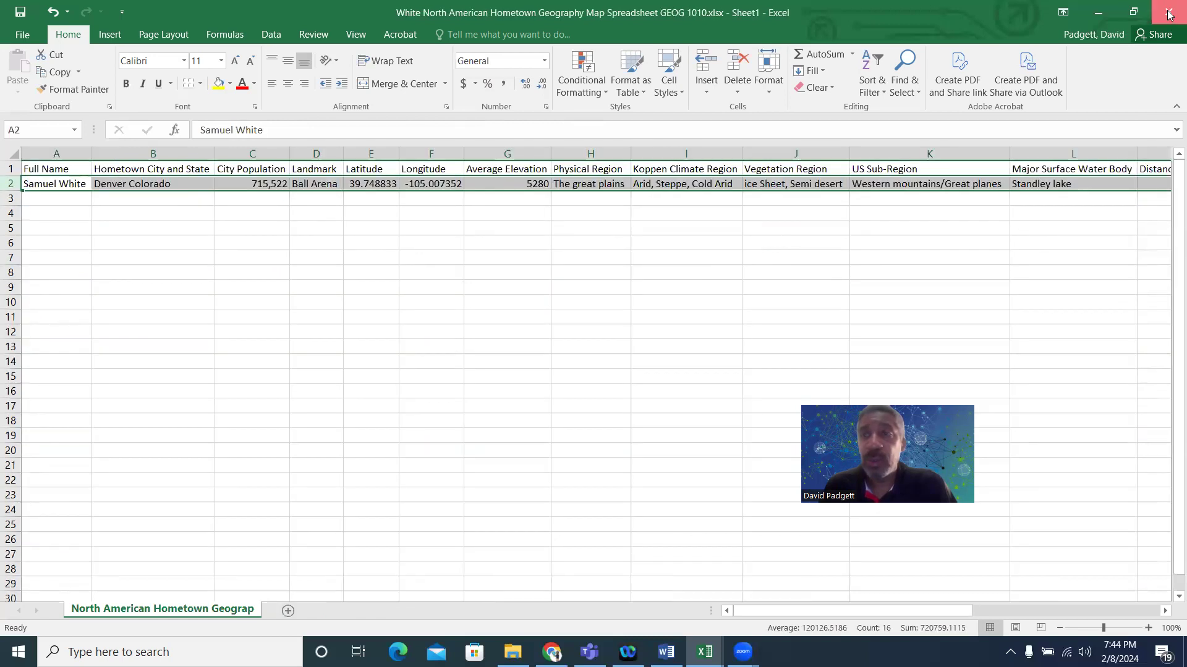
click(1167, 8)
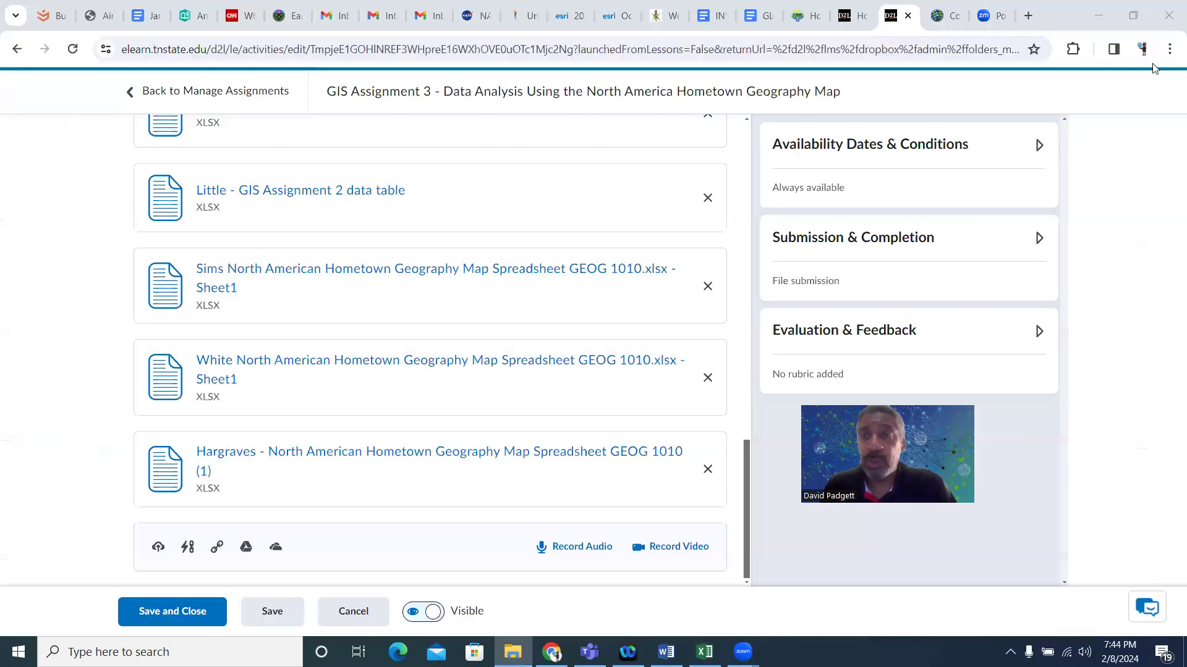
Switch to ArcGIS Online, open a new map in Map Viewer and browse My content for layers
click(945, 16)
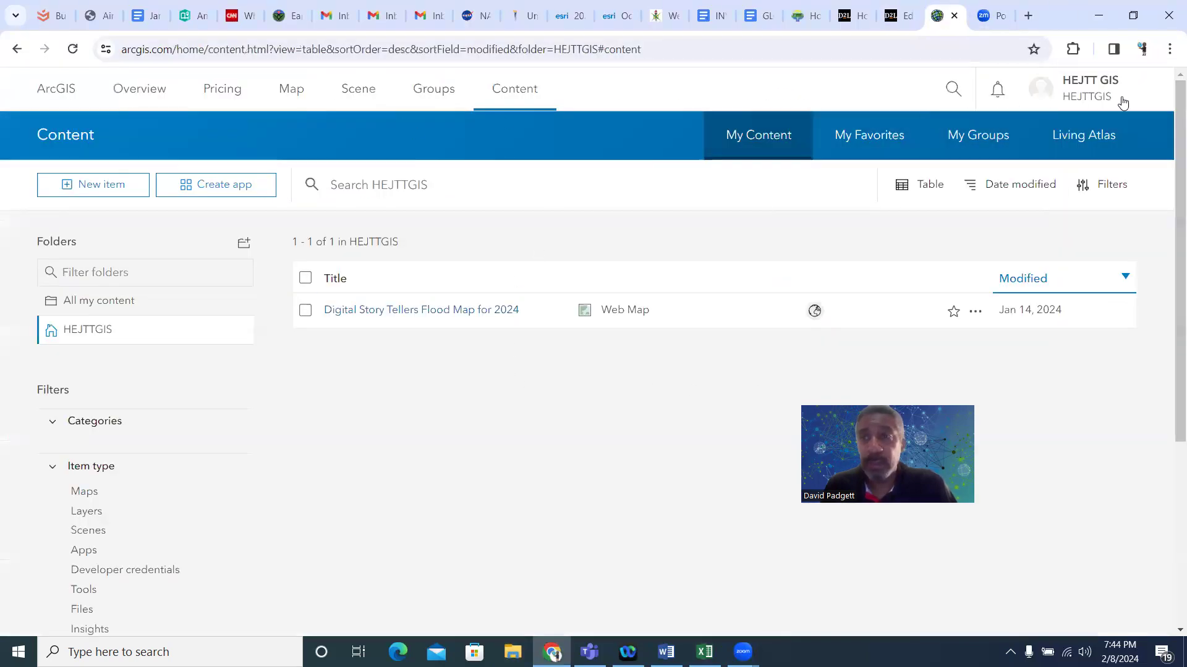
click(295, 94)
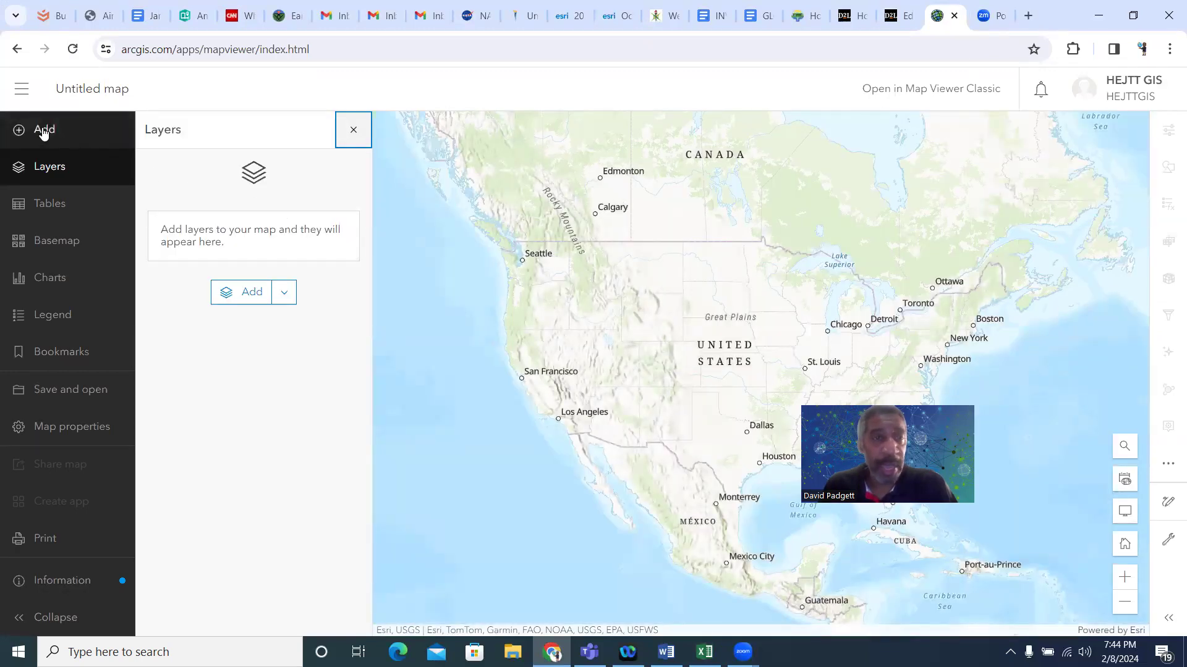
click(256, 294)
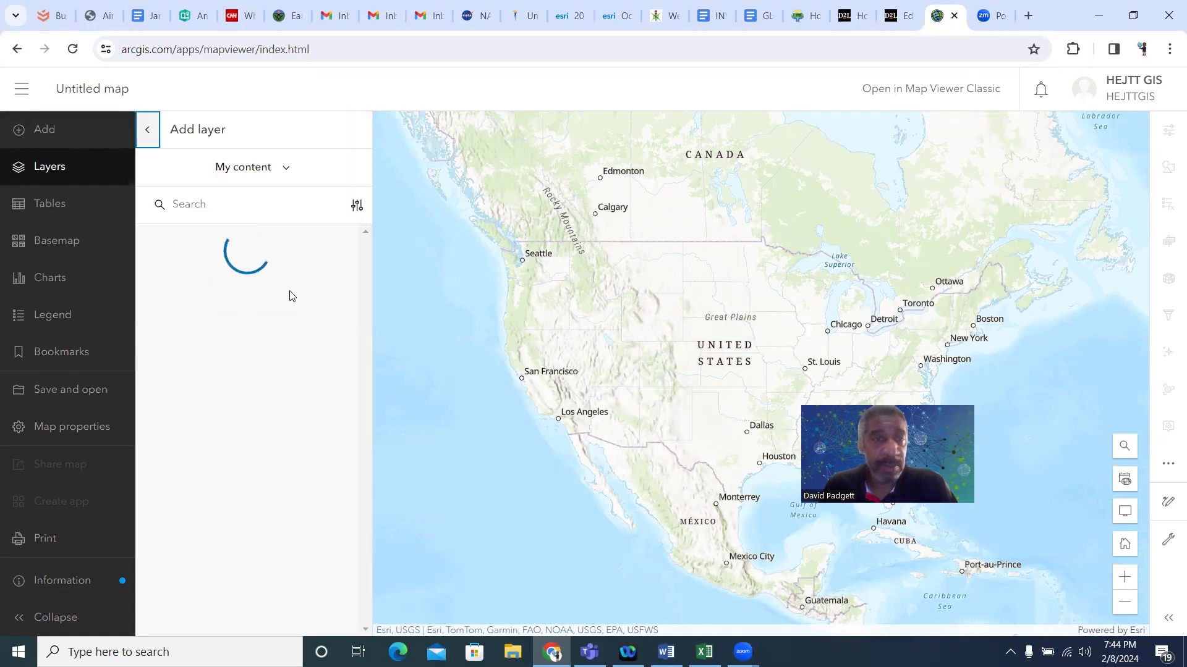
Add a layer from the file North American Hometown Geography Map Spreadsheet GEOG 1010 Spring 2024.csv in the Spring 2024 folder
click(66, 131)
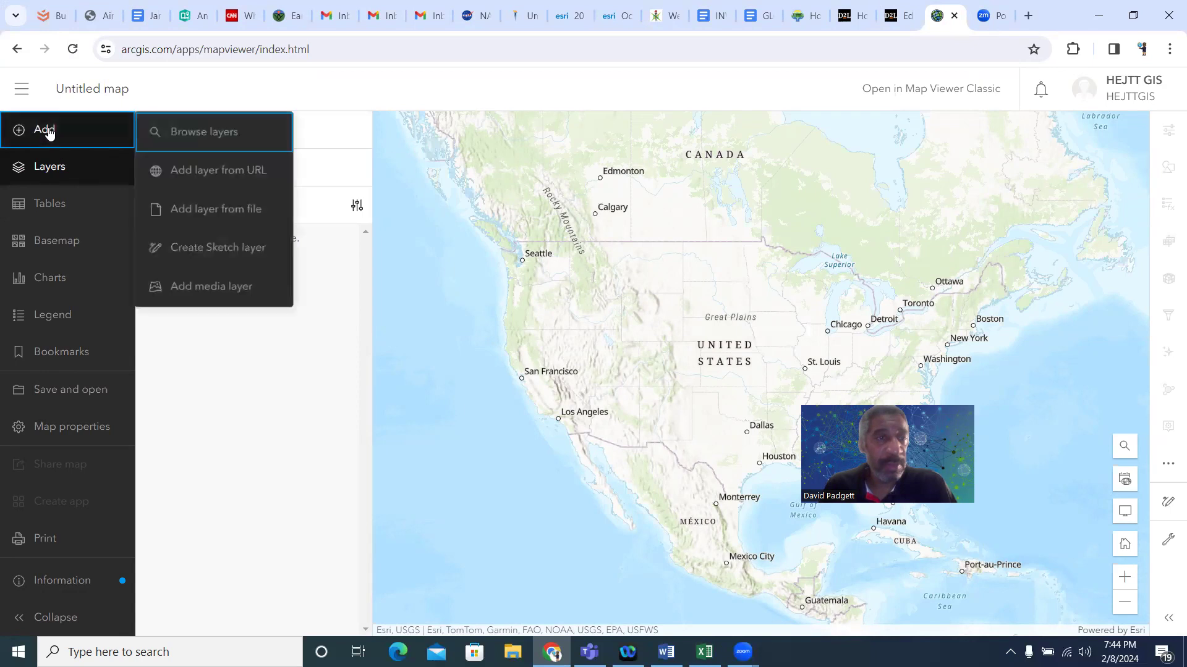
click(215, 209)
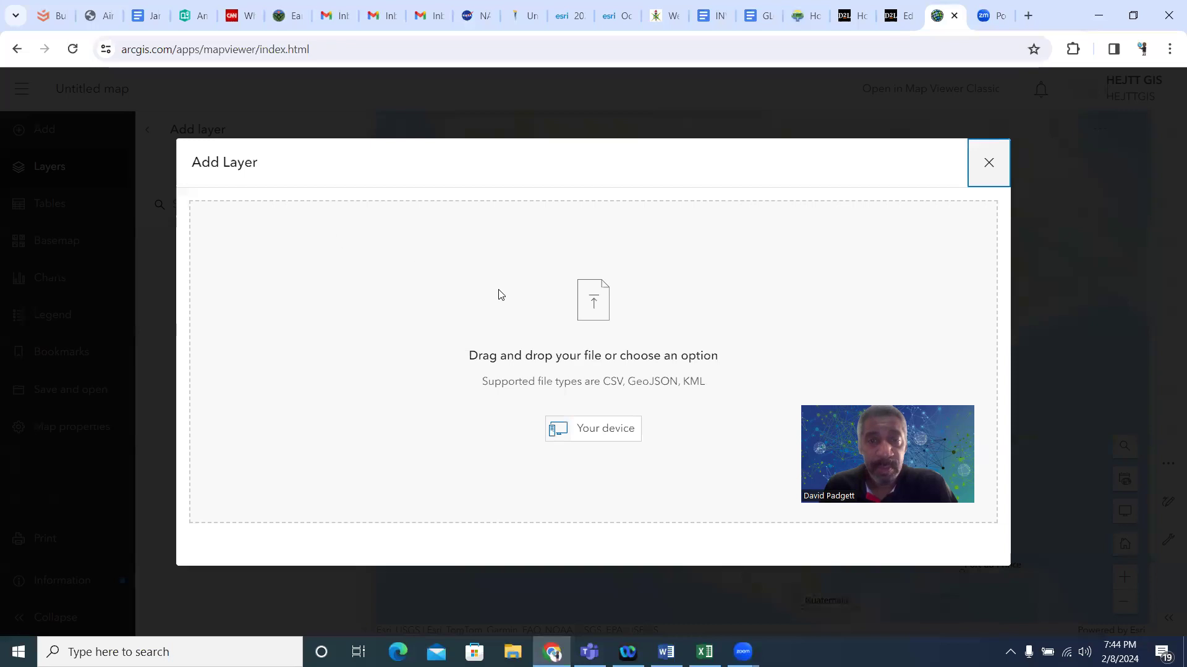
click(598, 429)
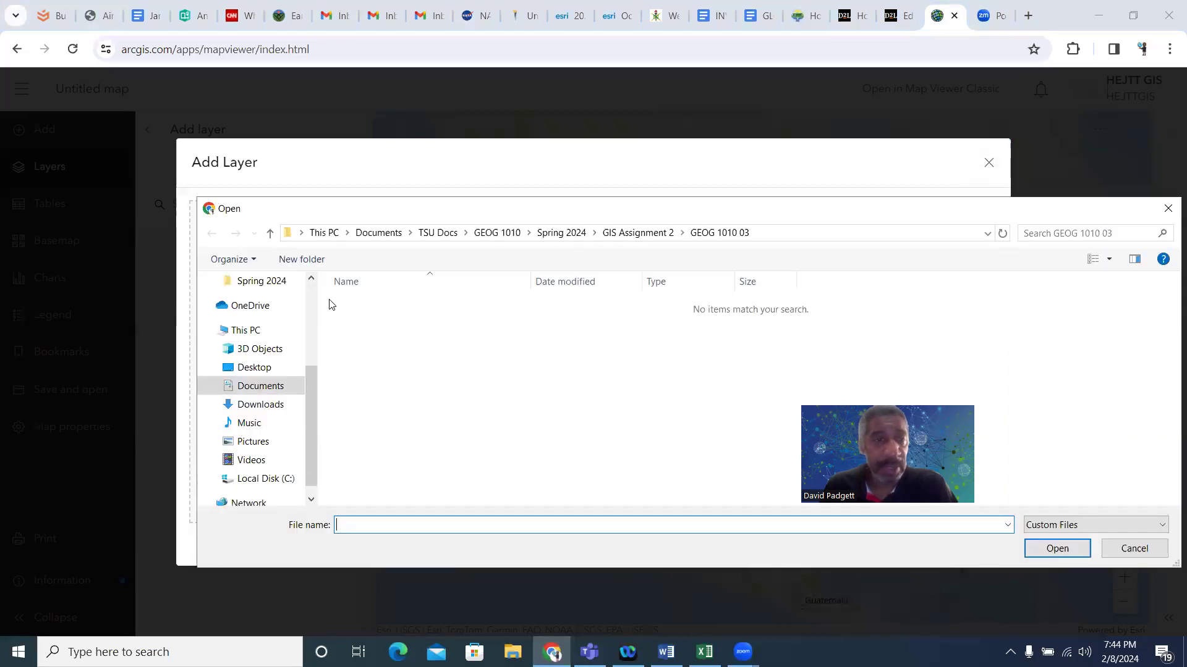
click(278, 283)
click(457, 327)
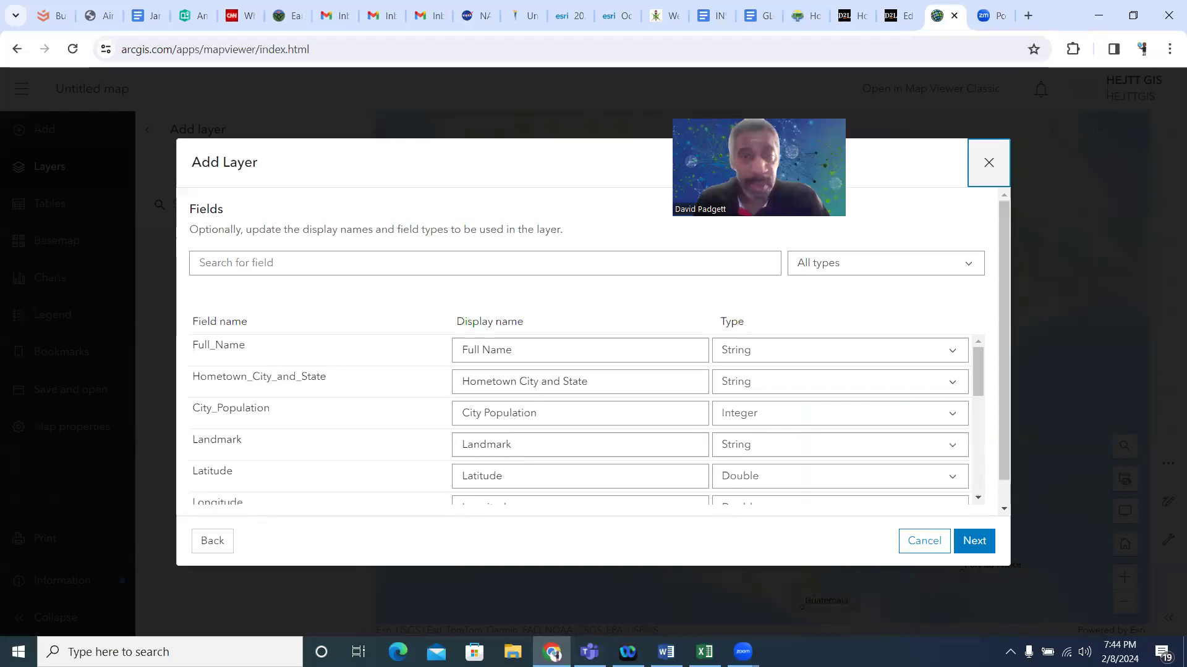
Accept the default field types and Latitude and Longitude location fields, and create the CSV layer in the HEJTTGIS folder on the map
drag(980, 369, 984, 482)
click(975, 540)
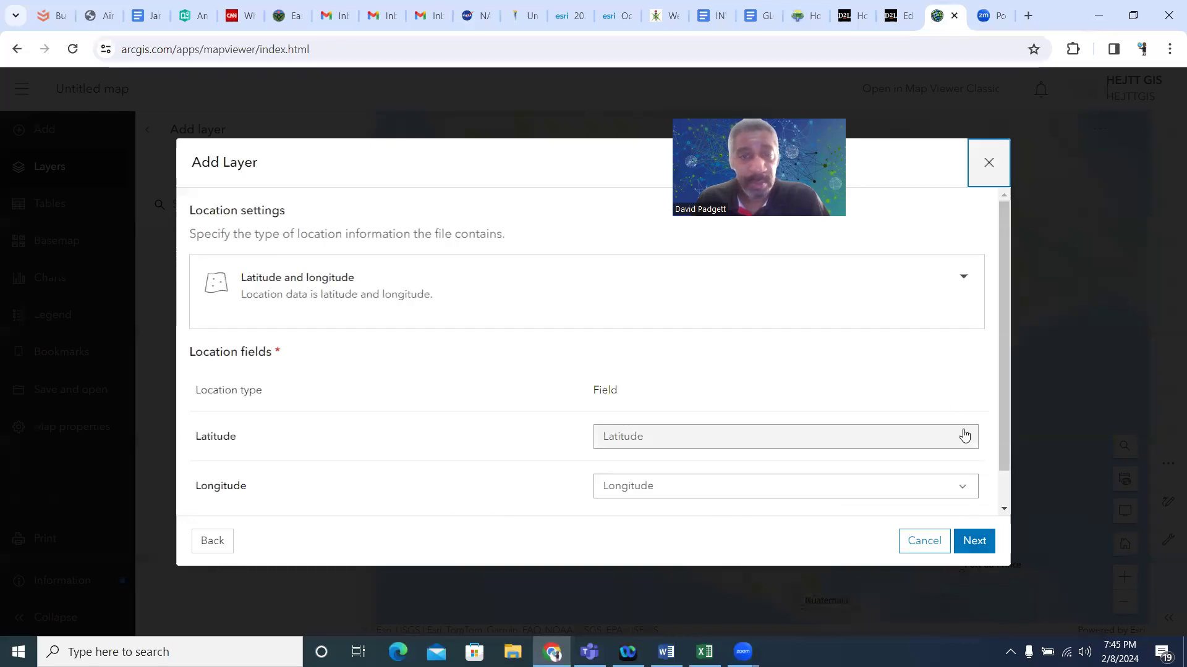
click(975, 541)
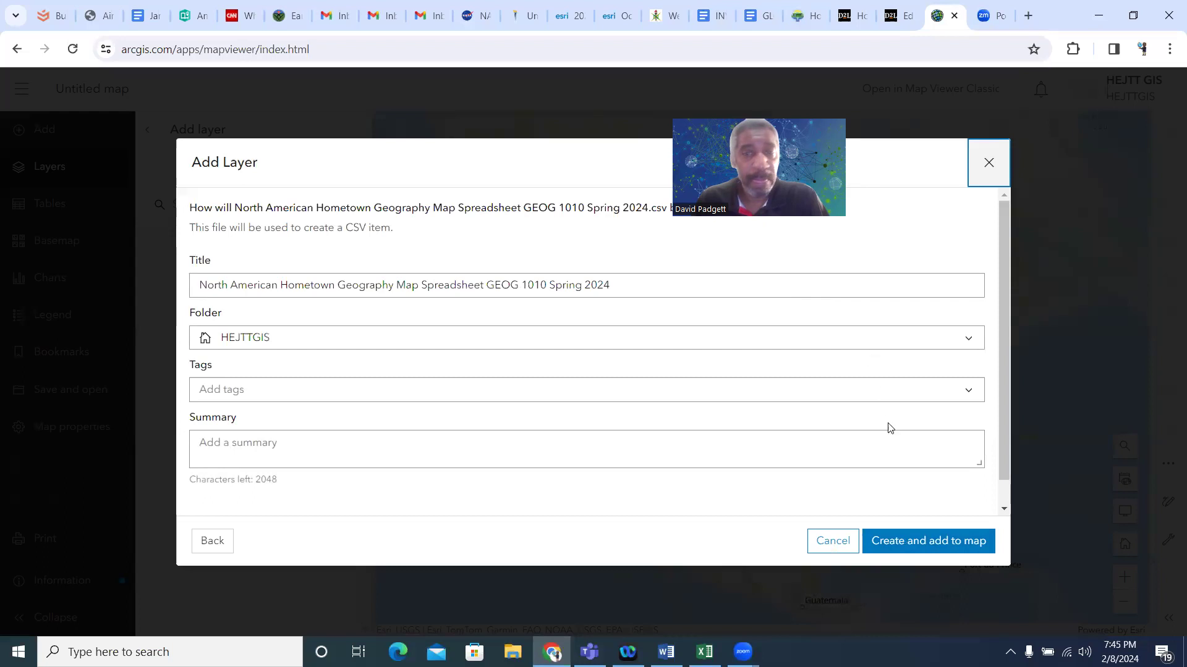
click(919, 541)
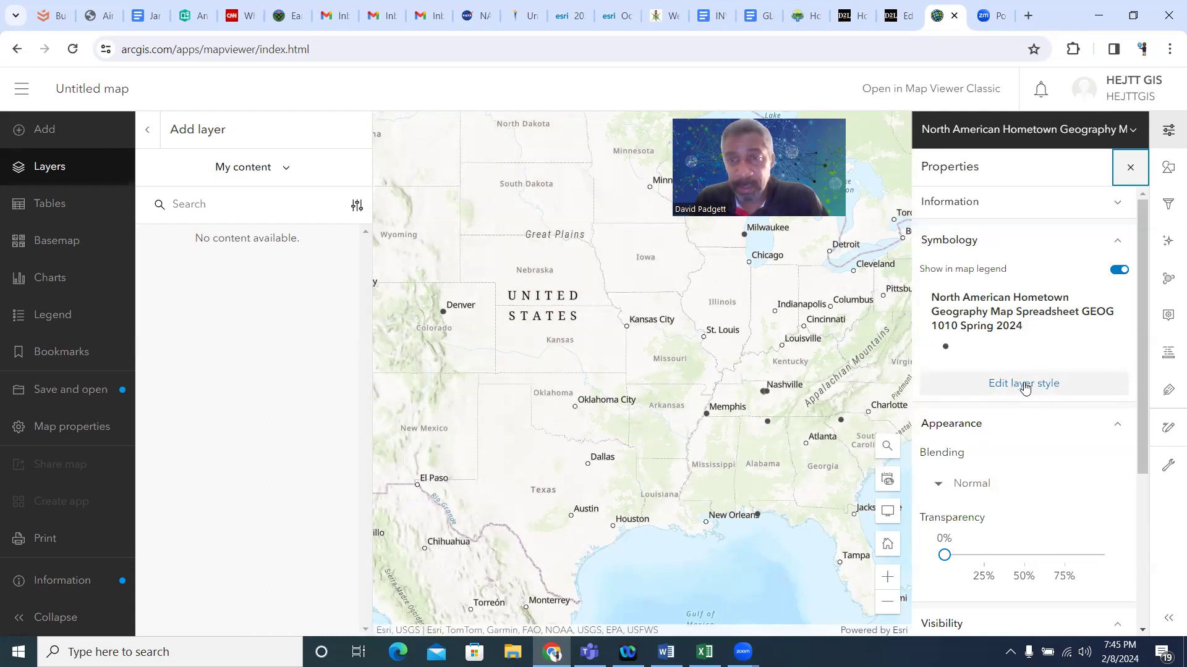
Edit the hometown layer's style and add Full Name as the attribute to map
click(1024, 384)
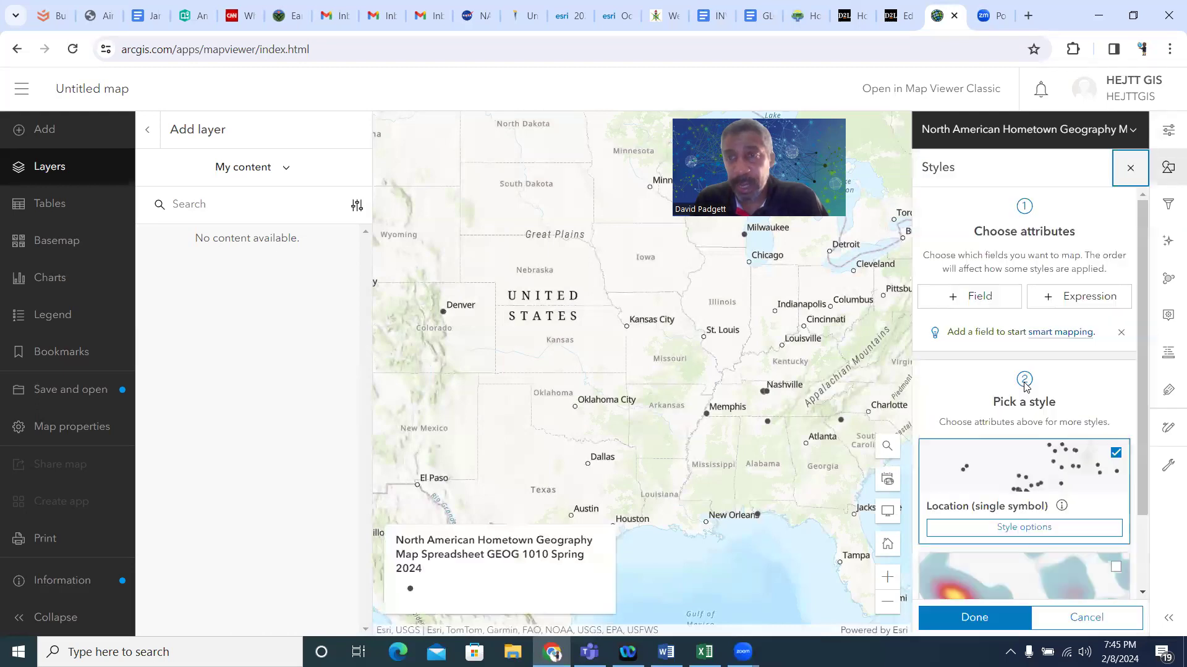
click(975, 298)
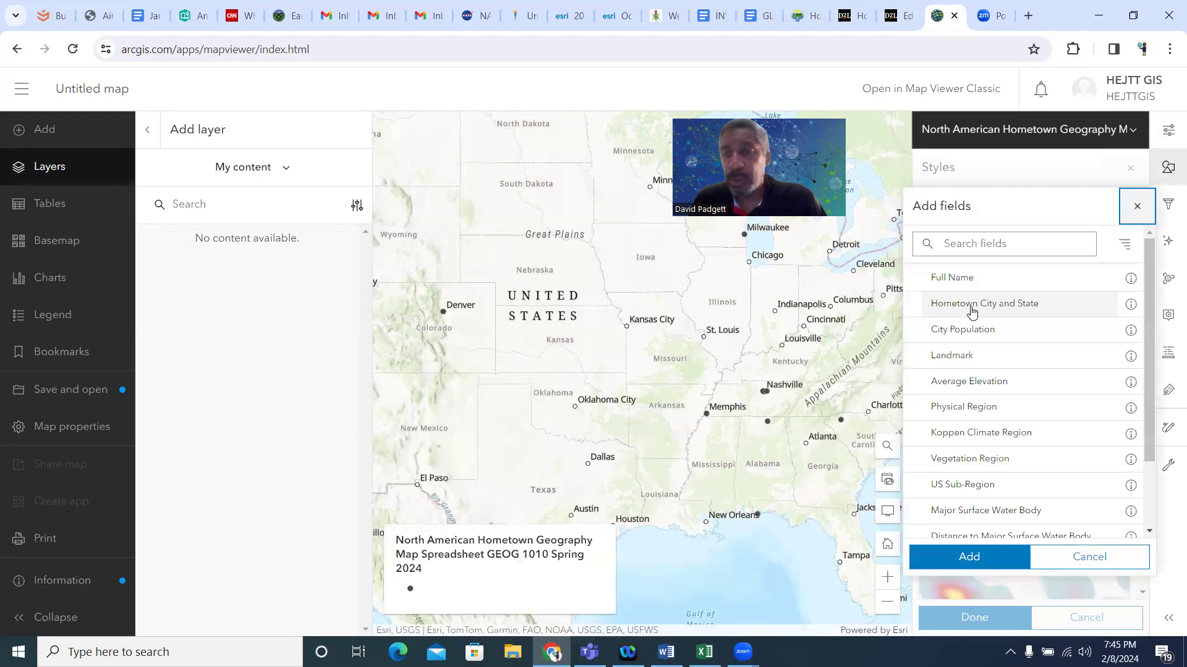
click(954, 279)
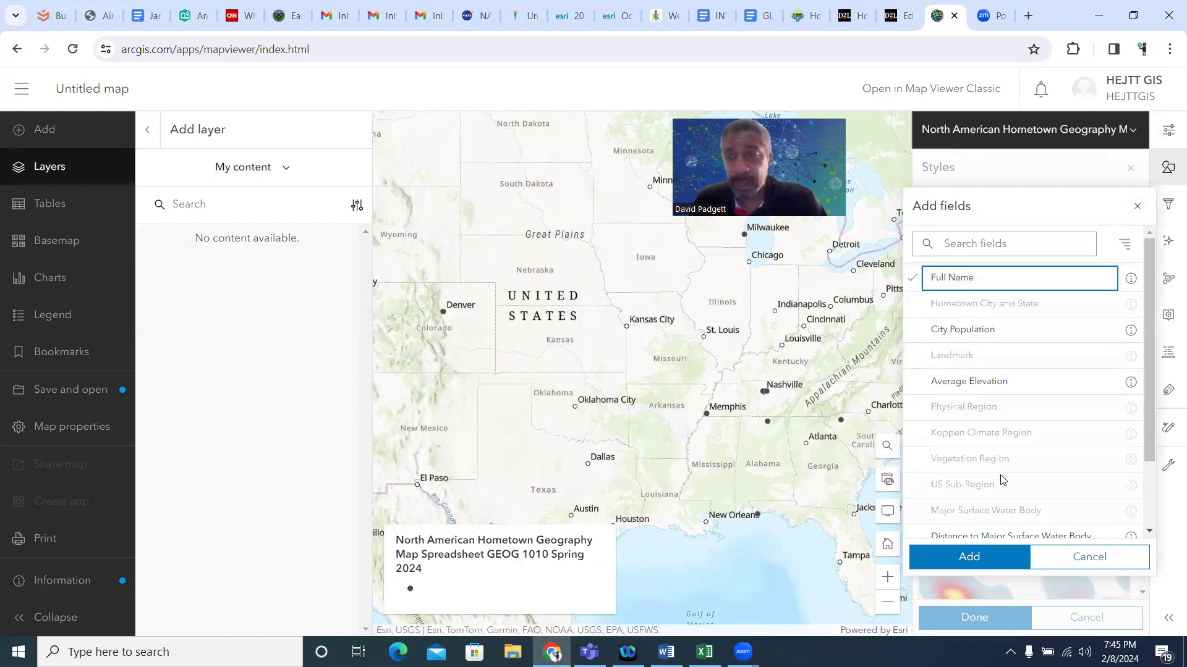
click(971, 558)
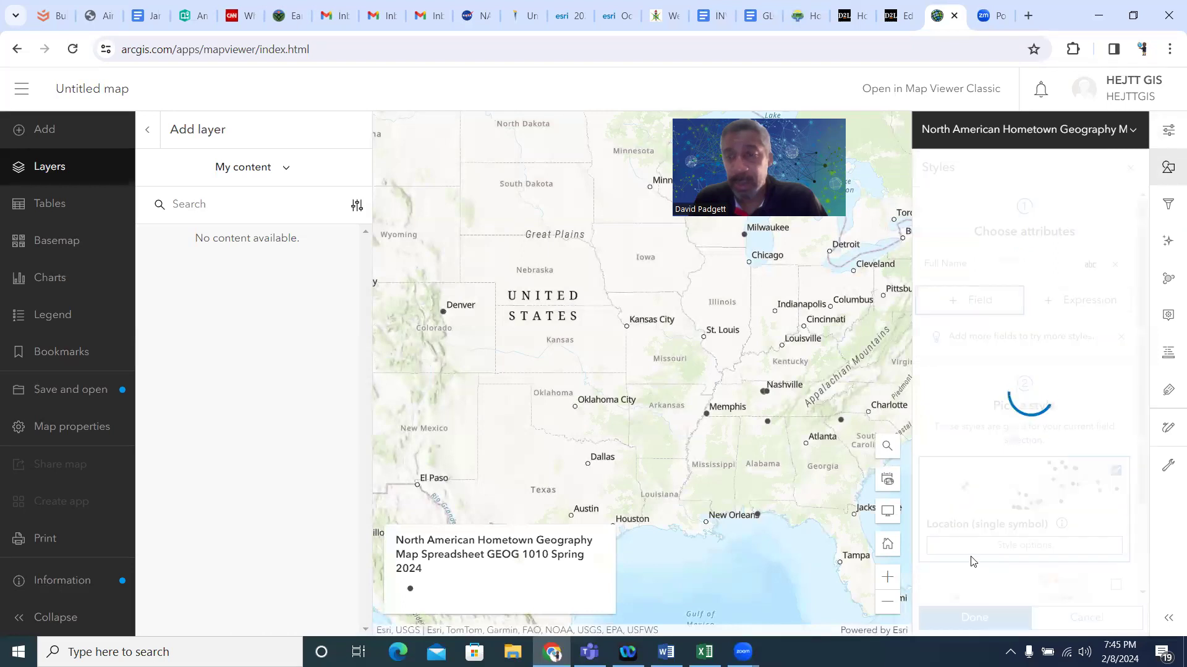
Apply the Full Name style to the hometown layer and examine the coloured points around Nashville and across the eastern United States
click(973, 619)
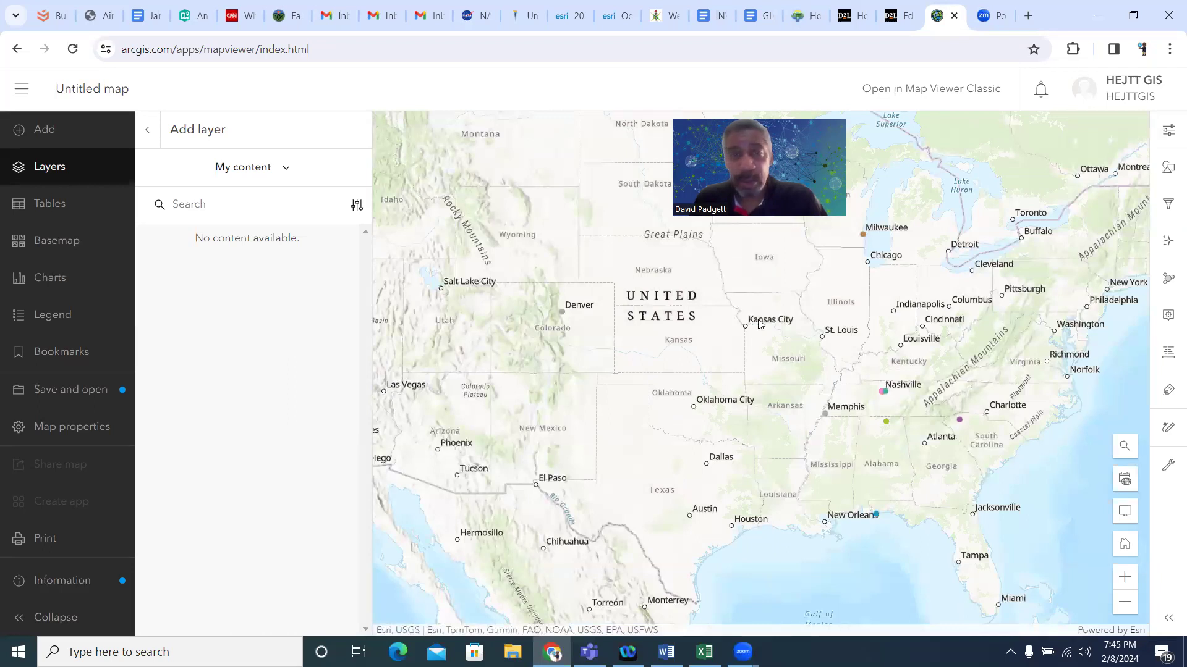
scroll(624, 400, down, 1)
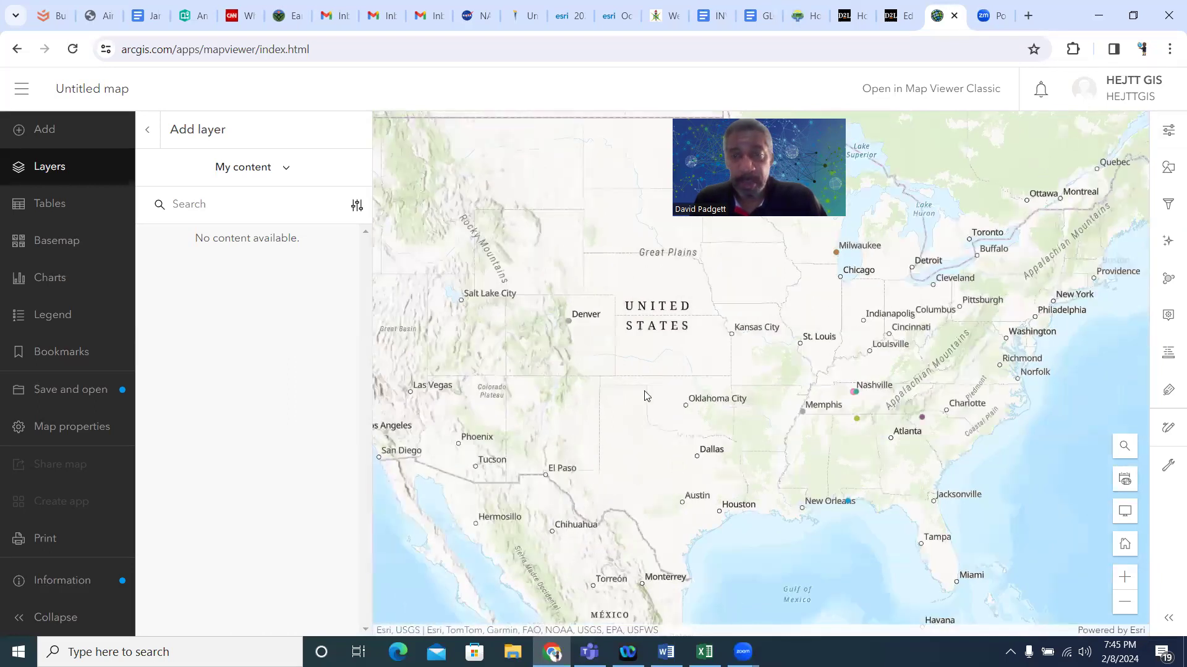
scroll(645, 396, down, 1)
scroll(792, 390, up, 1)
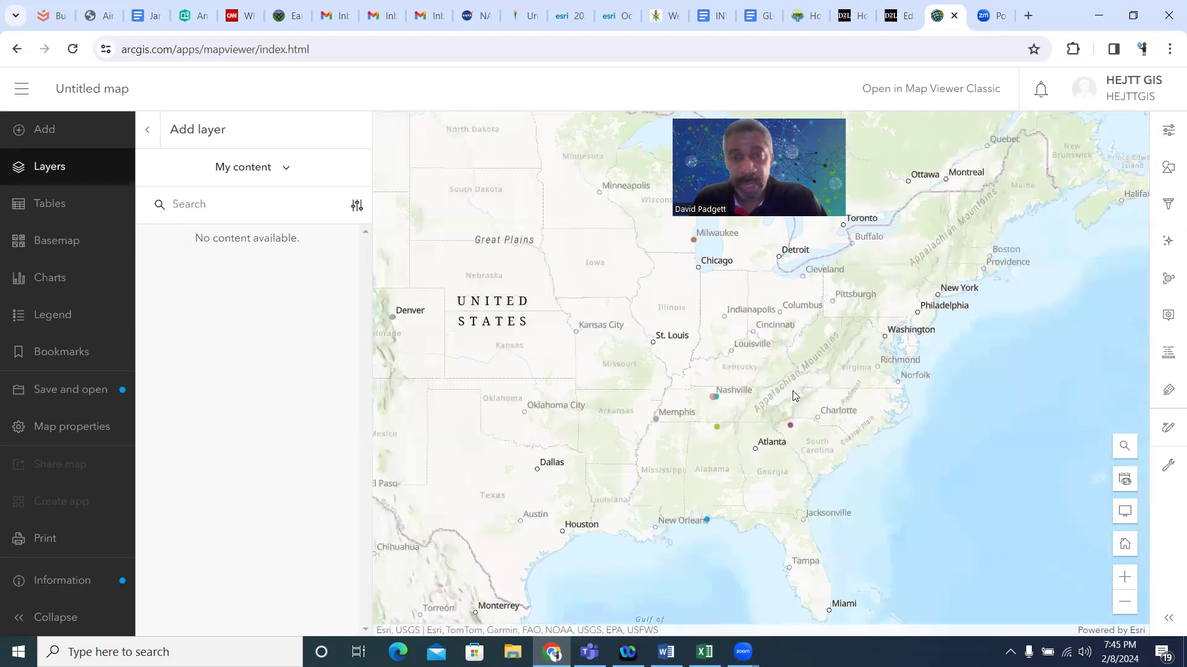
scroll(795, 396, up, 1)
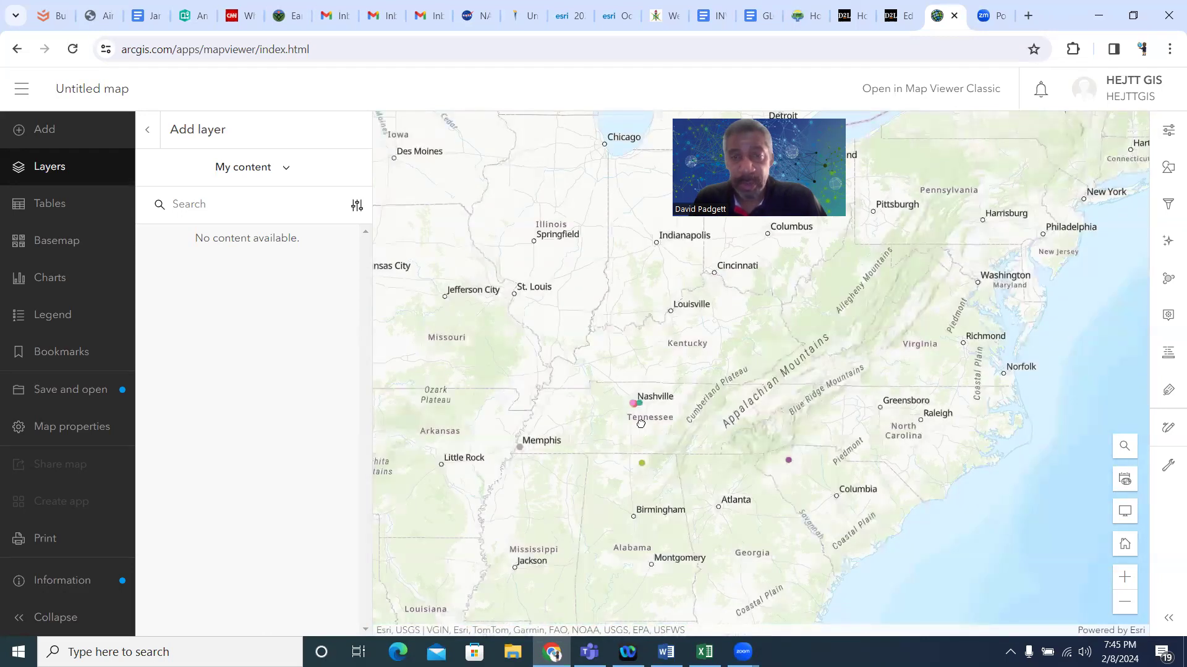
scroll(641, 423, up, 1)
scroll(641, 424, up, 2)
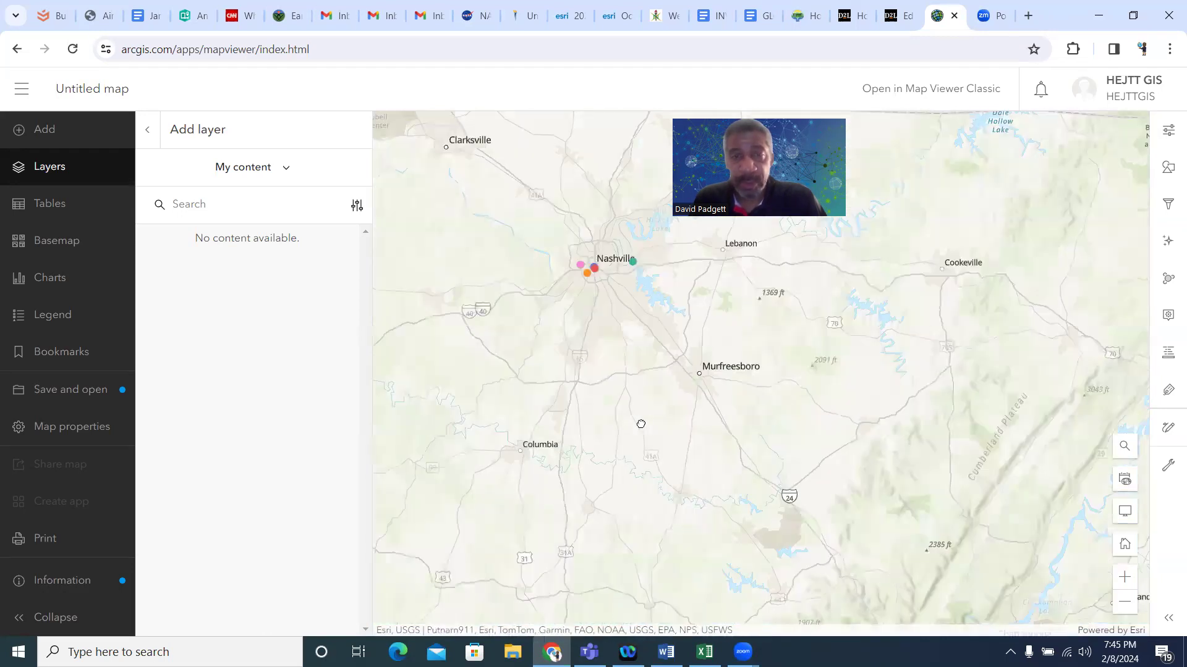
scroll(594, 272, up, 1)
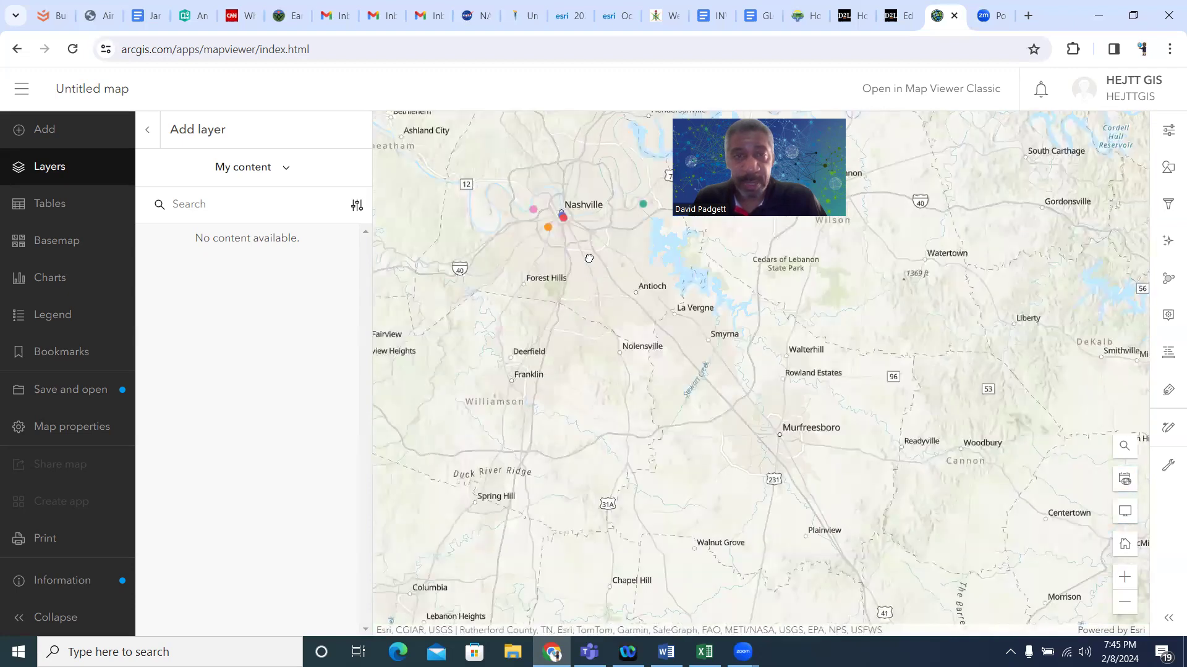
scroll(551, 237, up, 1)
scroll(582, 340, down, 3)
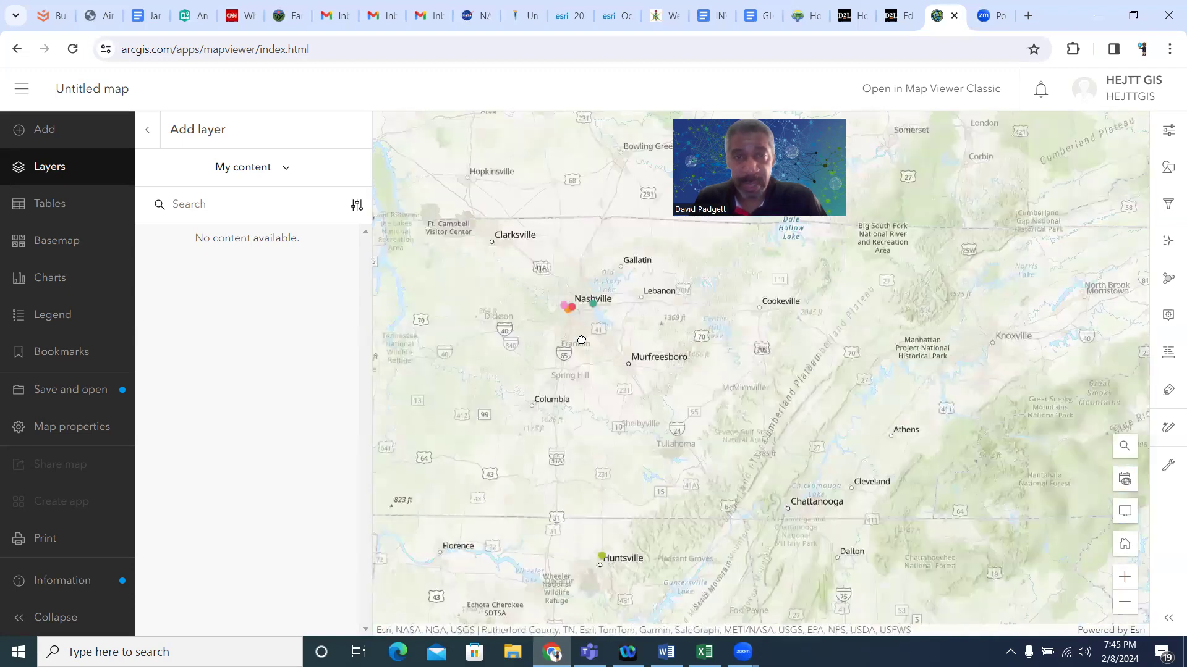
scroll(581, 340, down, 2)
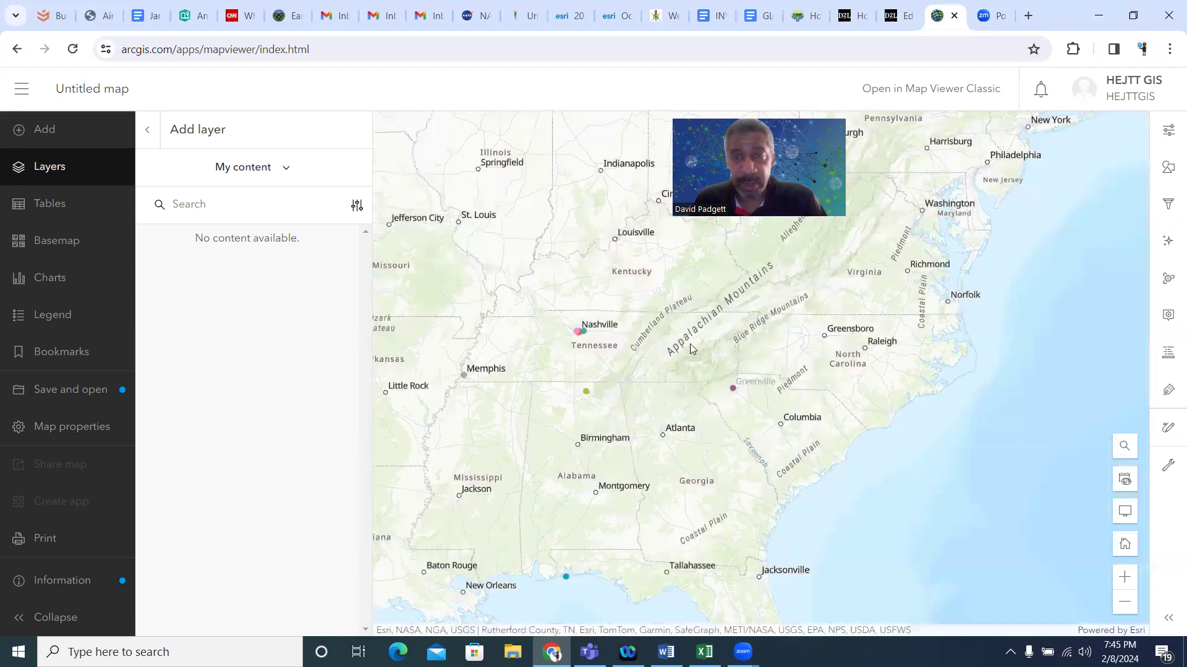
Review the hometown attributes of the points at Greenville, Huntsville and Milwaukee, closing each pop-up after reading it
click(732, 389)
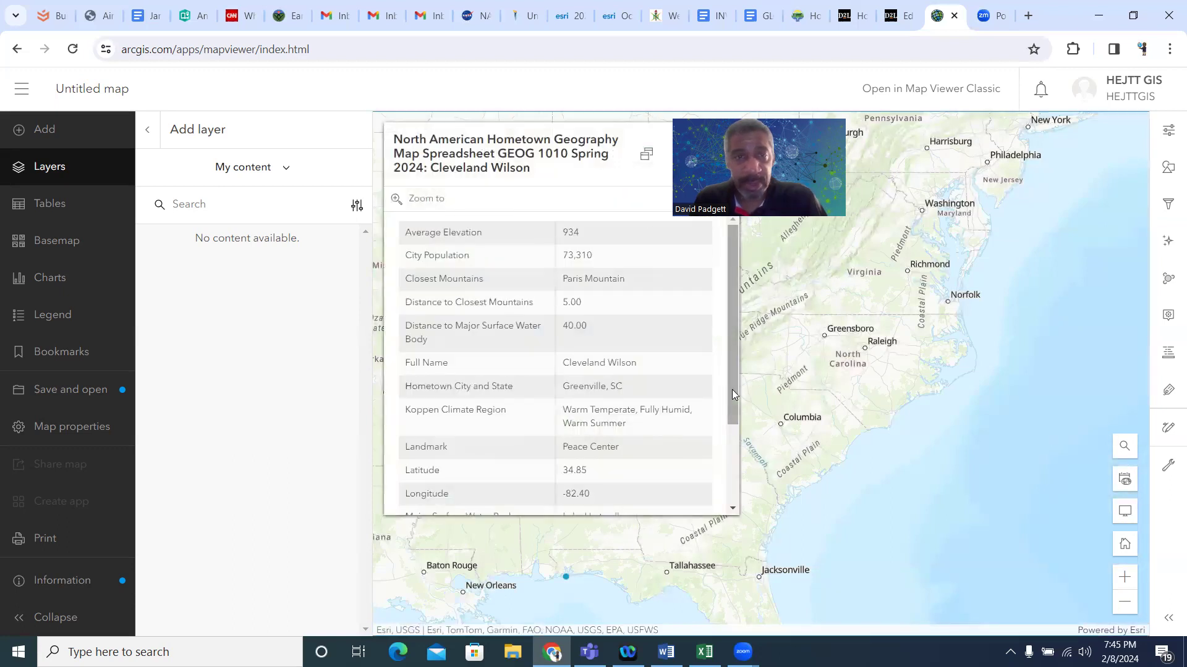
scroll(728, 369, down, 1)
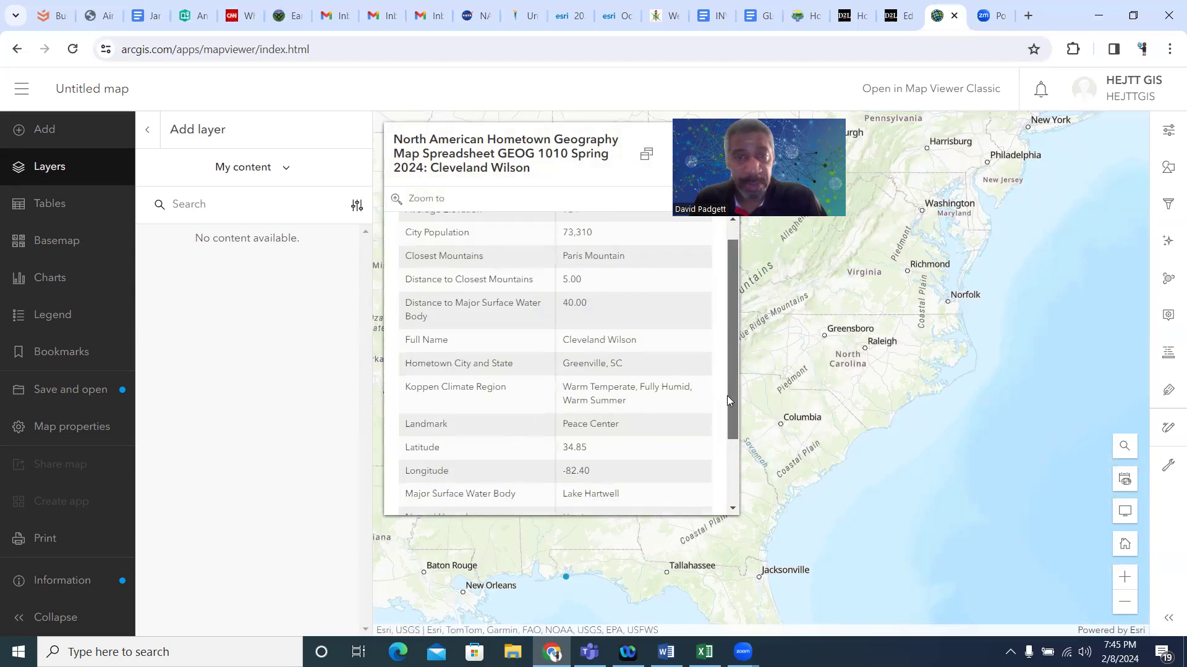
click(947, 442)
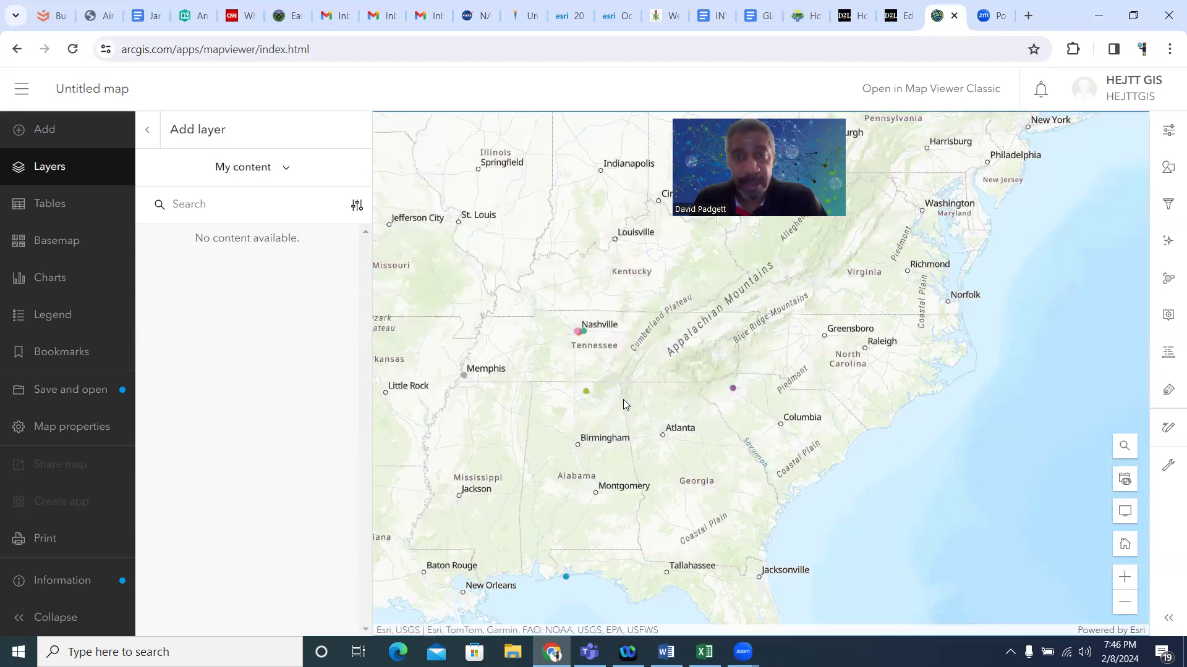
click(585, 392)
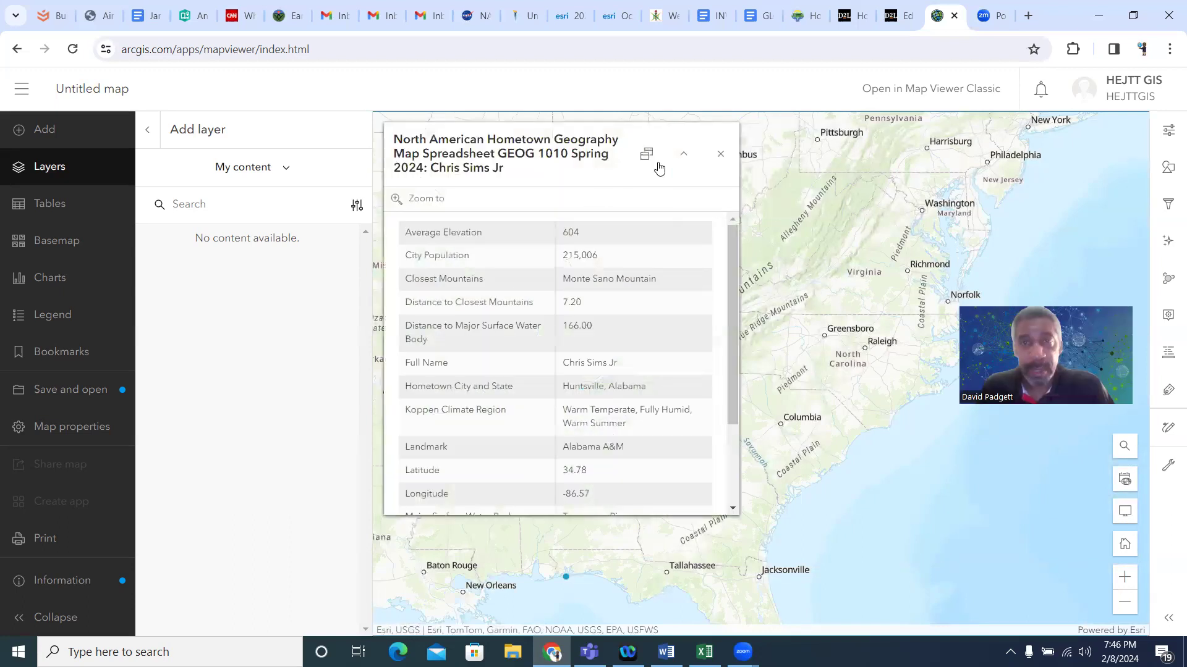
click(720, 154)
scroll(689, 284, down, 2)
click(615, 152)
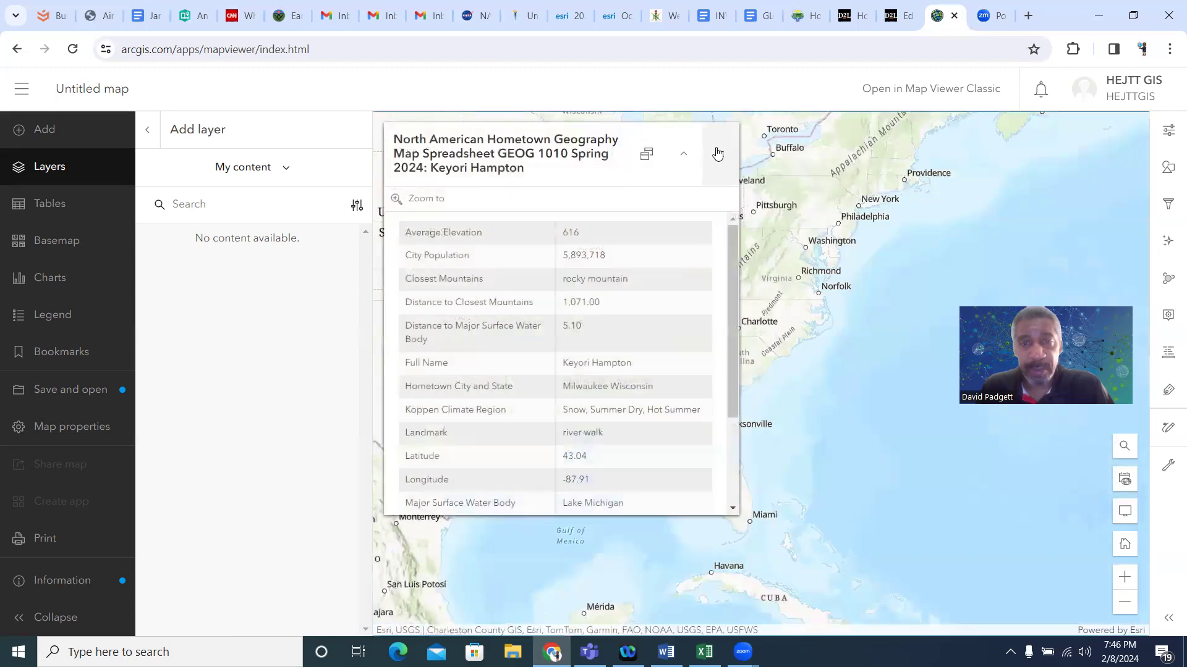
click(717, 154)
Review the hometown attributes of the Pensacola, Memphis and Denver points, closing each pop-up after reading it
drag(596, 478, 817, 463)
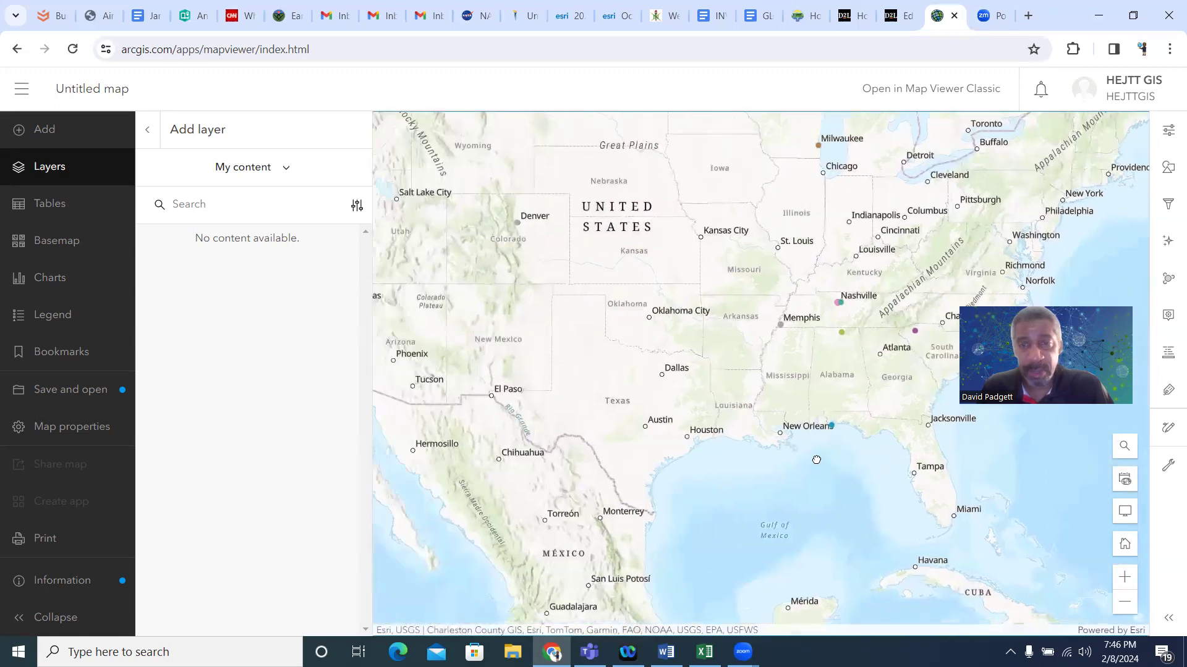
click(831, 426)
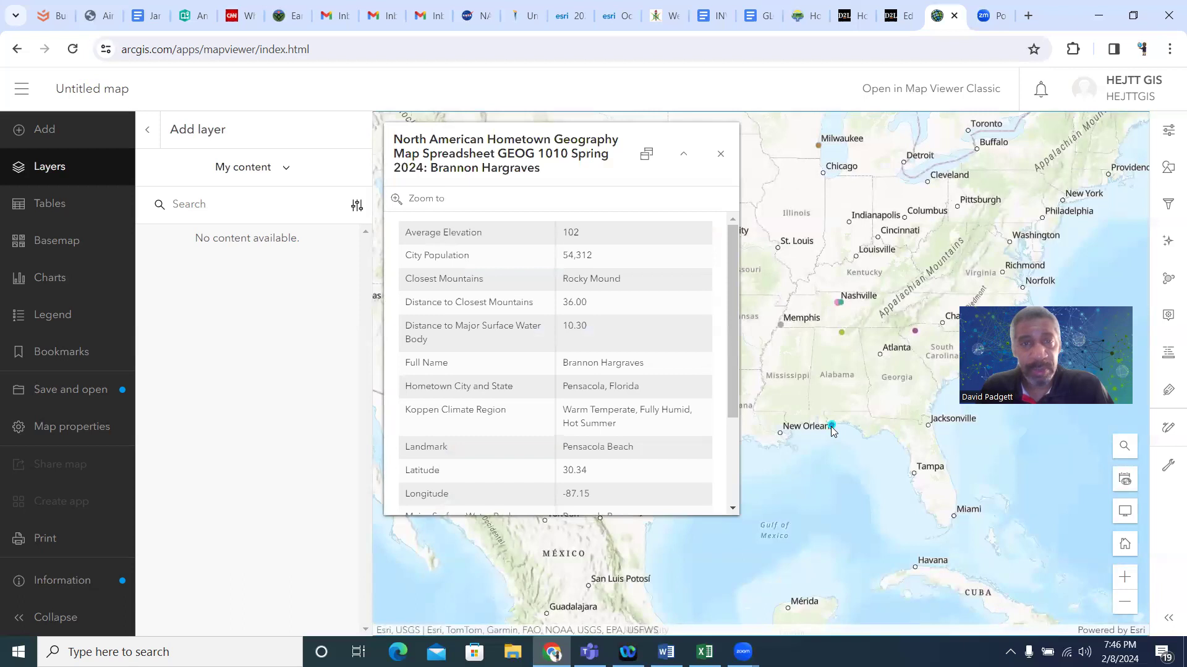
click(721, 145)
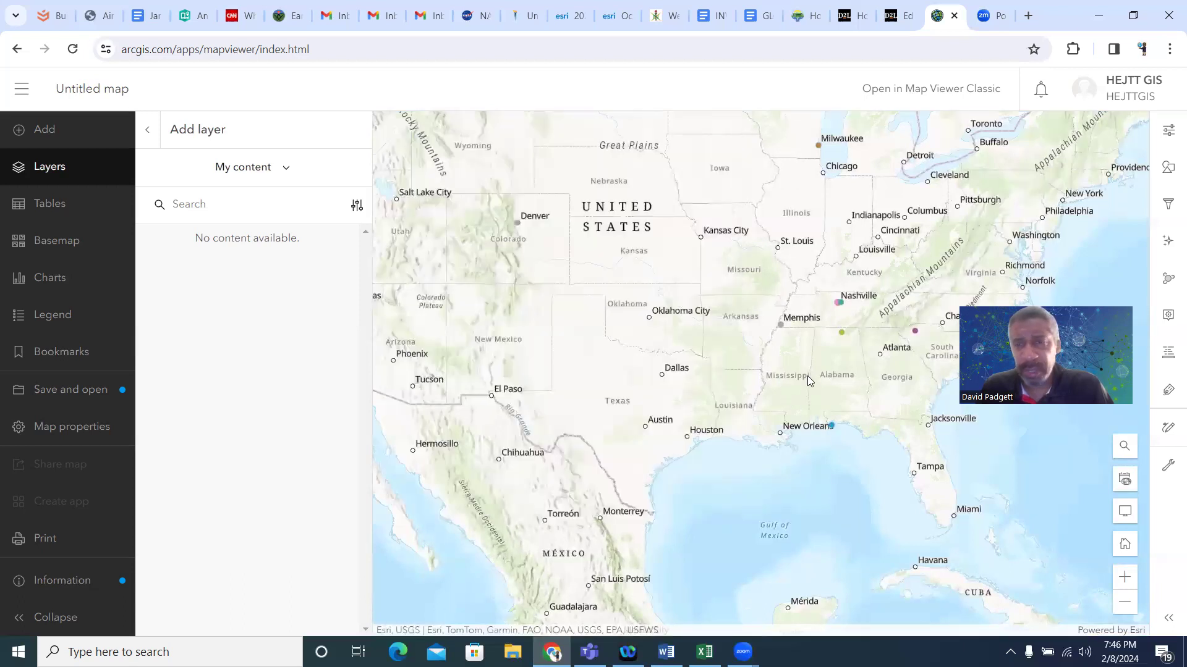
click(780, 328)
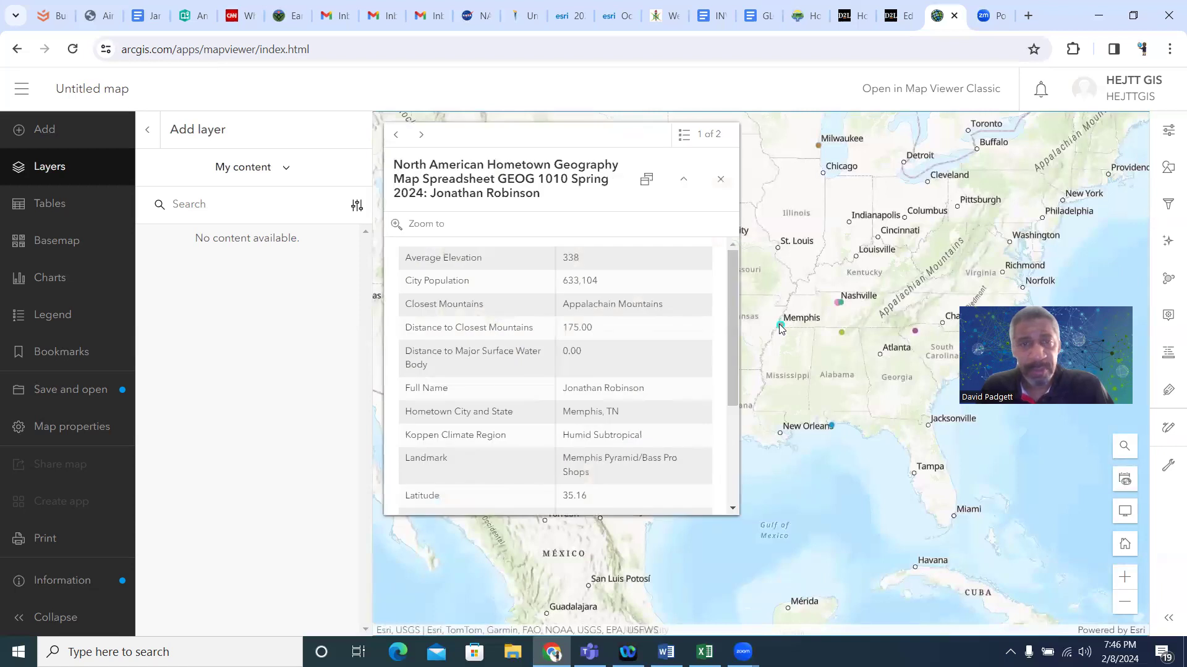
click(720, 180)
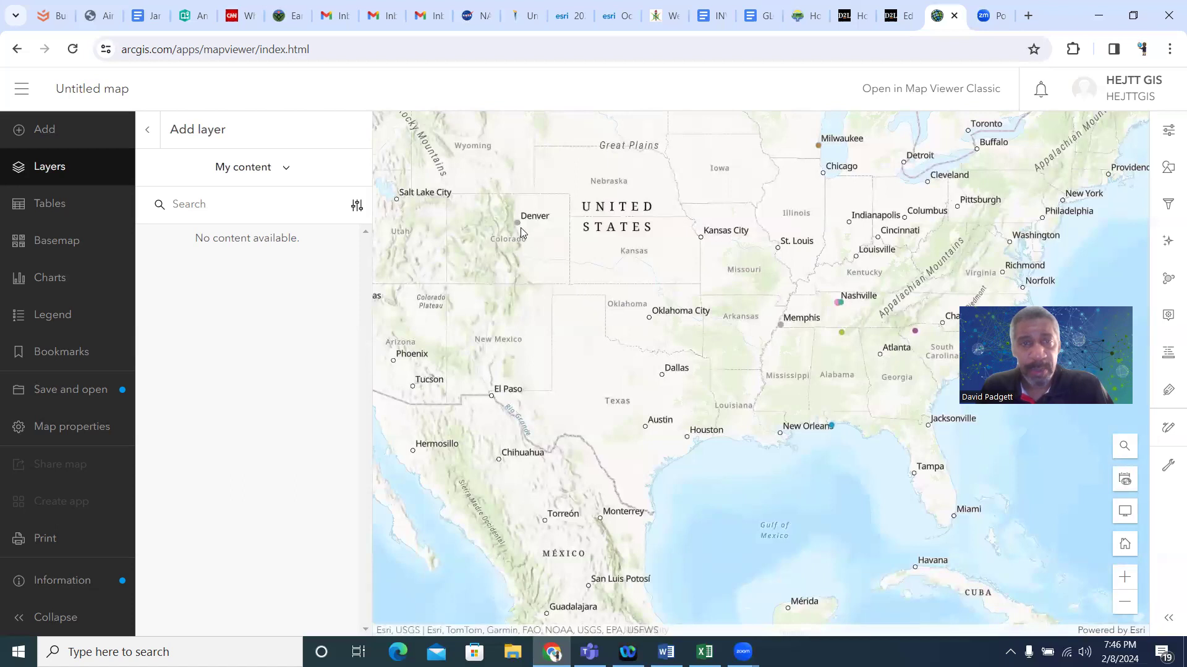
click(517, 224)
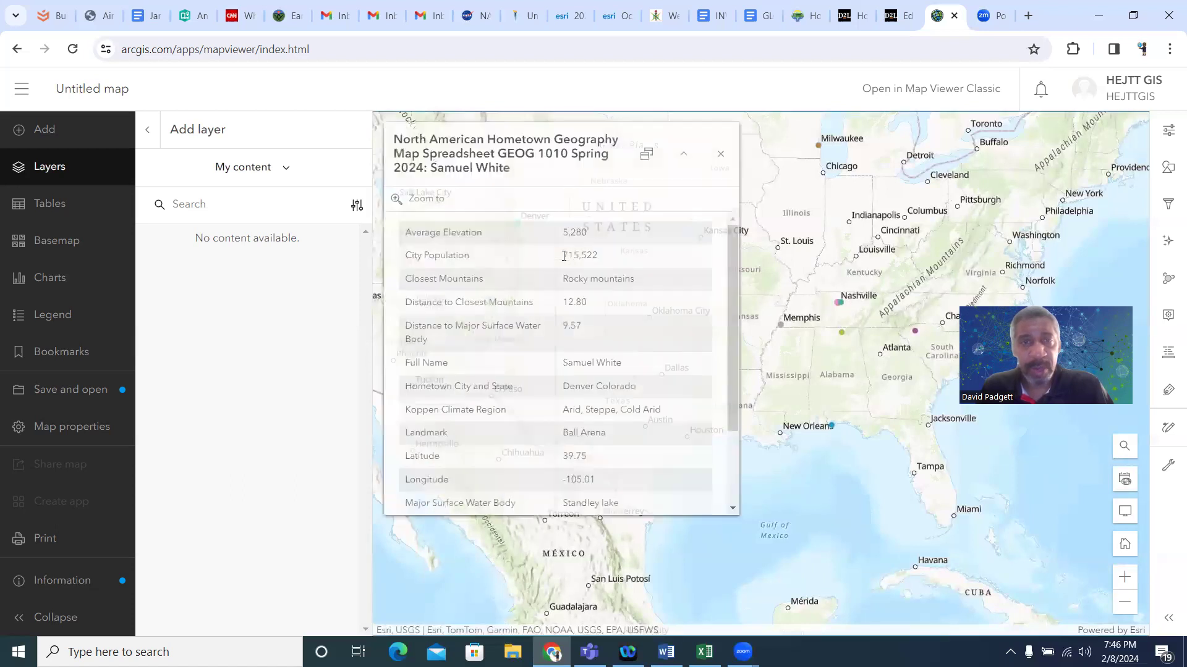
click(720, 156)
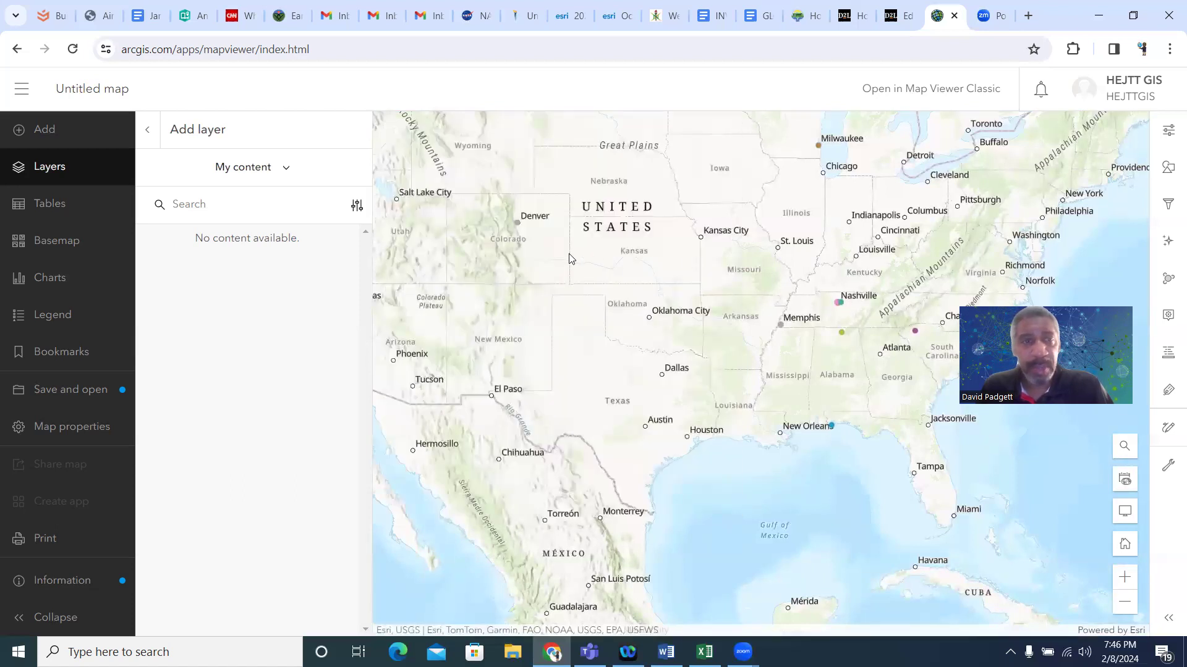
Change the basemap to Light Gray Canvas
click(53, 243)
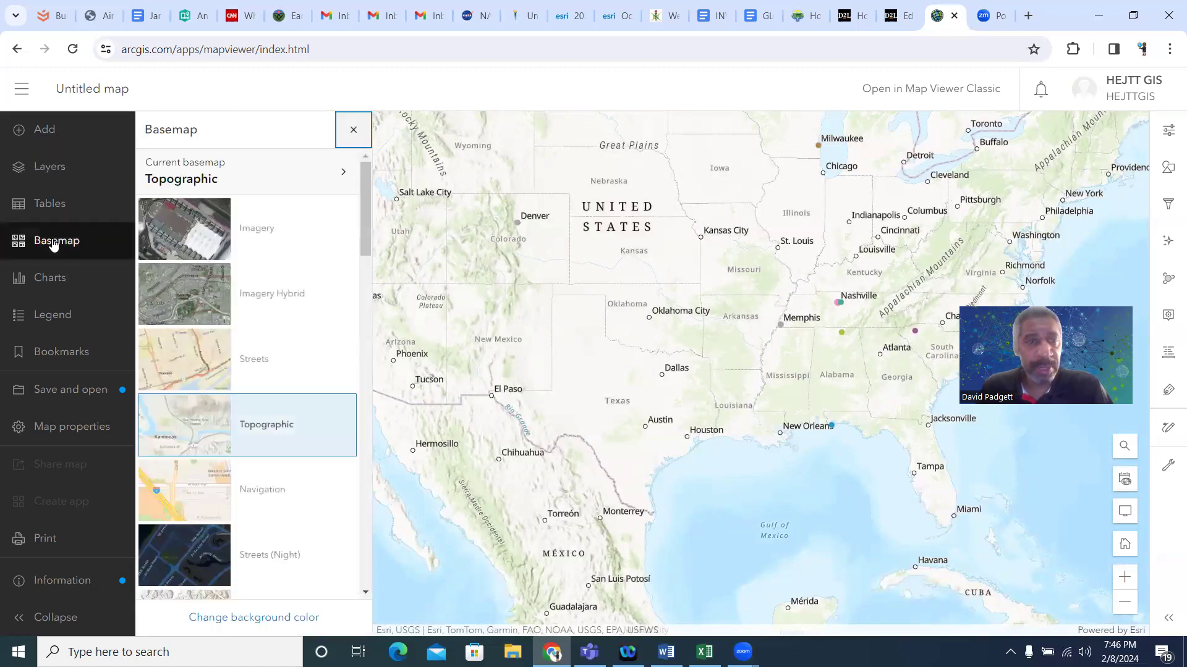
scroll(359, 247, down, 1)
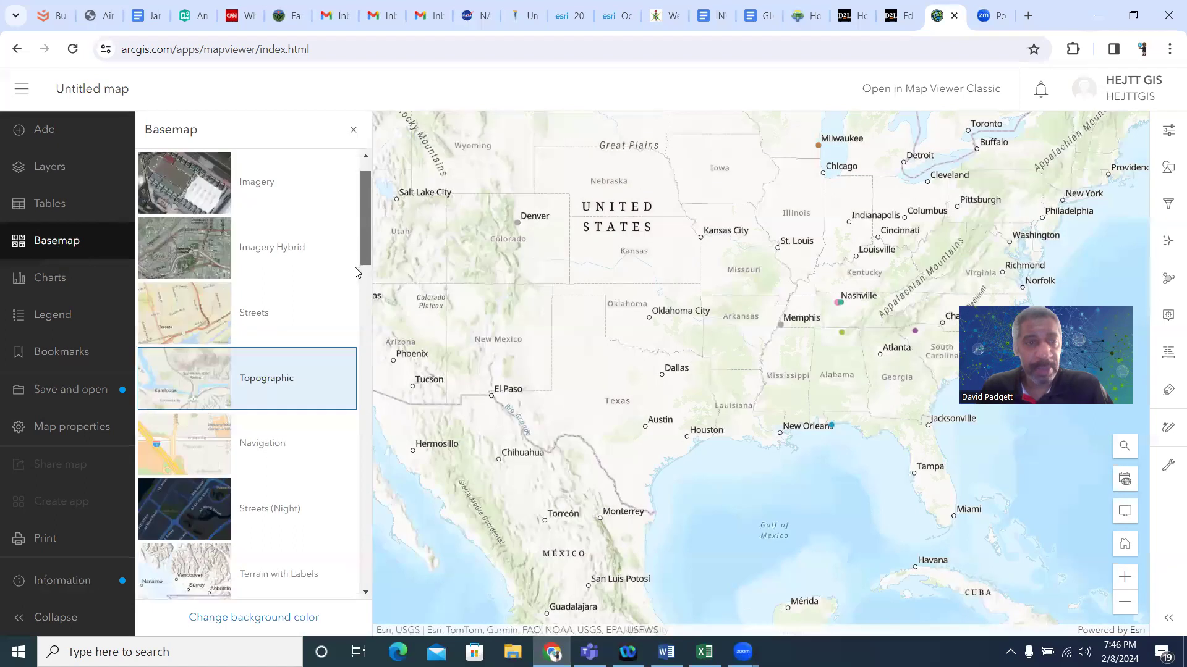
scroll(346, 281, down, 4)
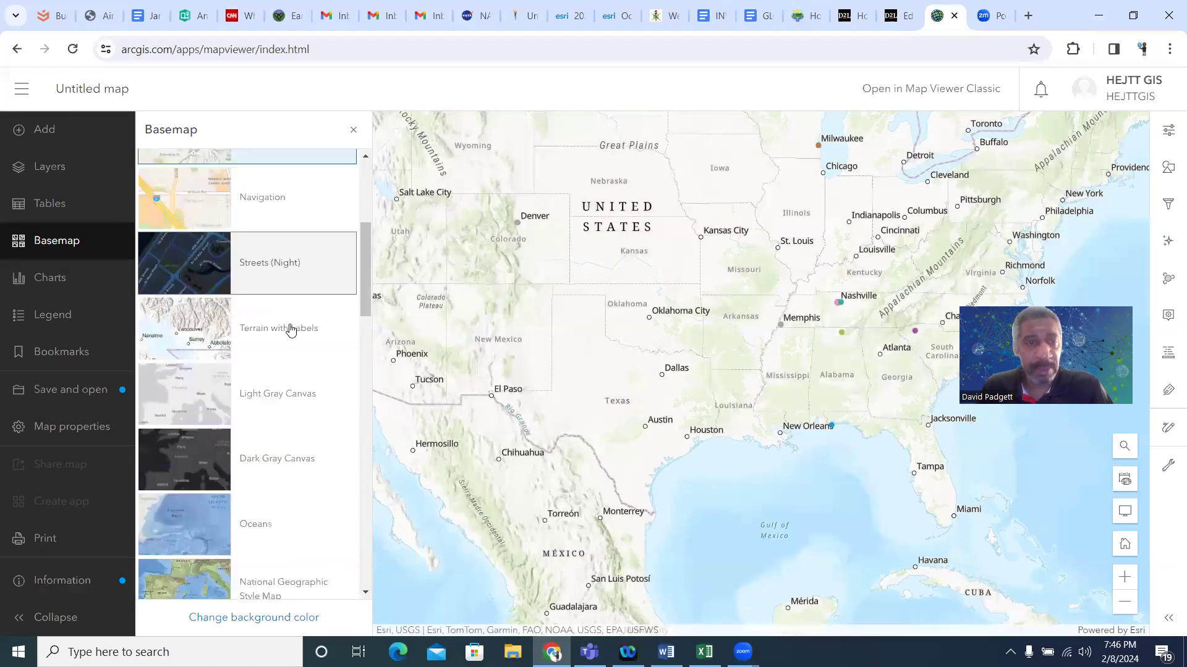
click(193, 385)
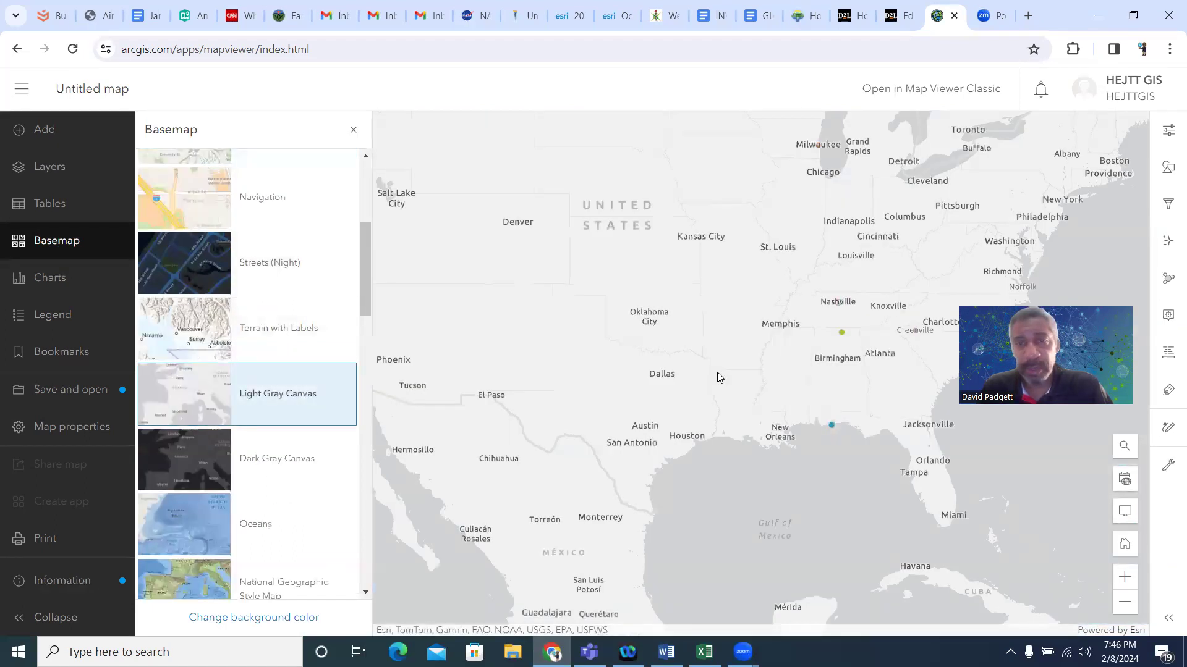
Examine how the hometown points show against the Light Gray Canvas basemap, especially in the Denver area
scroll(524, 250, up, 1)
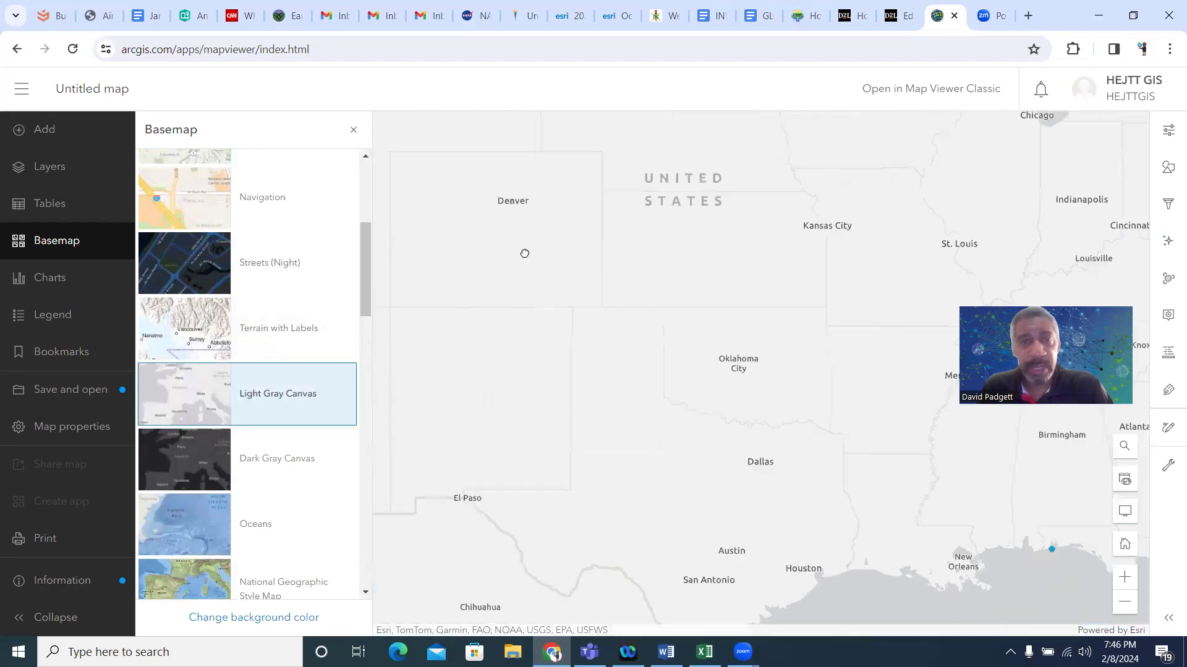
scroll(525, 254, down, 2)
scroll(529, 288, down, 1)
scroll(528, 281, up, 1)
scroll(524, 254, up, 1)
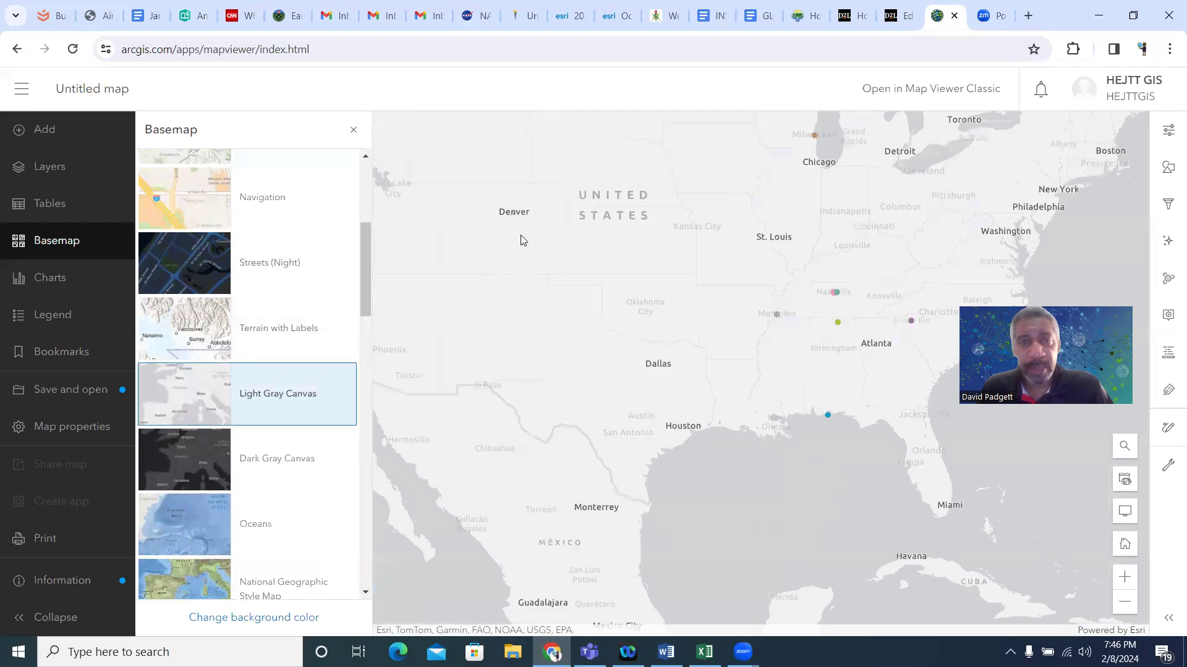
scroll(521, 240, up, 1)
drag(517, 212, 518, 260)
scroll(519, 260, up, 1)
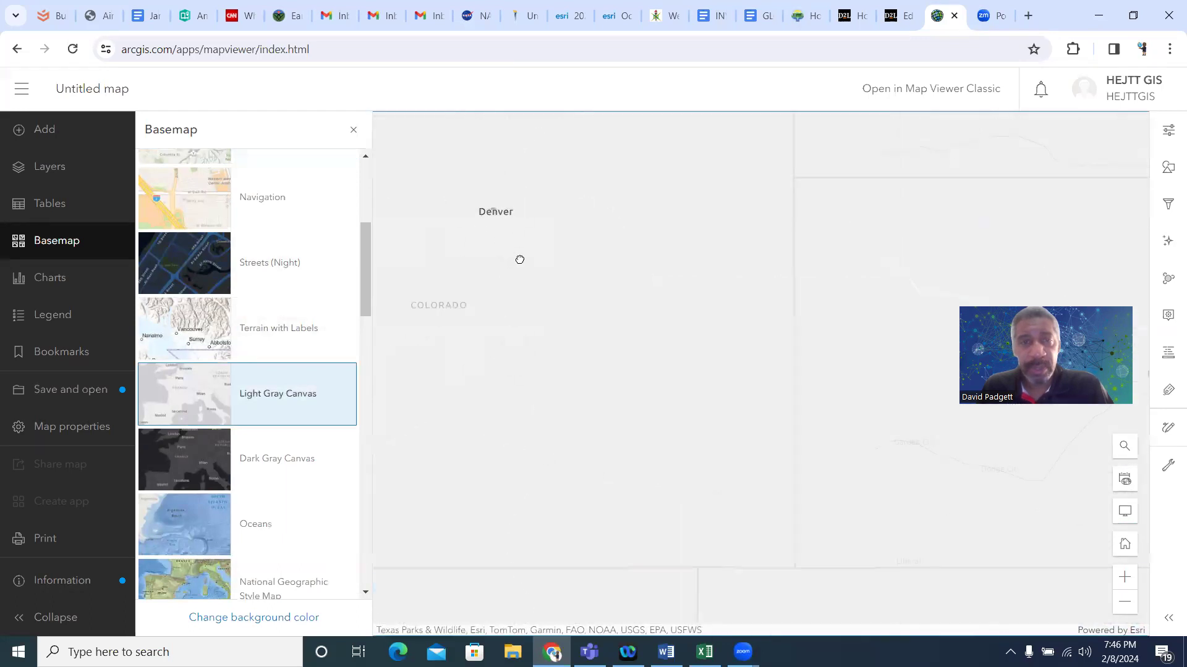
scroll(520, 262, up, 1)
drag(482, 173, 543, 206)
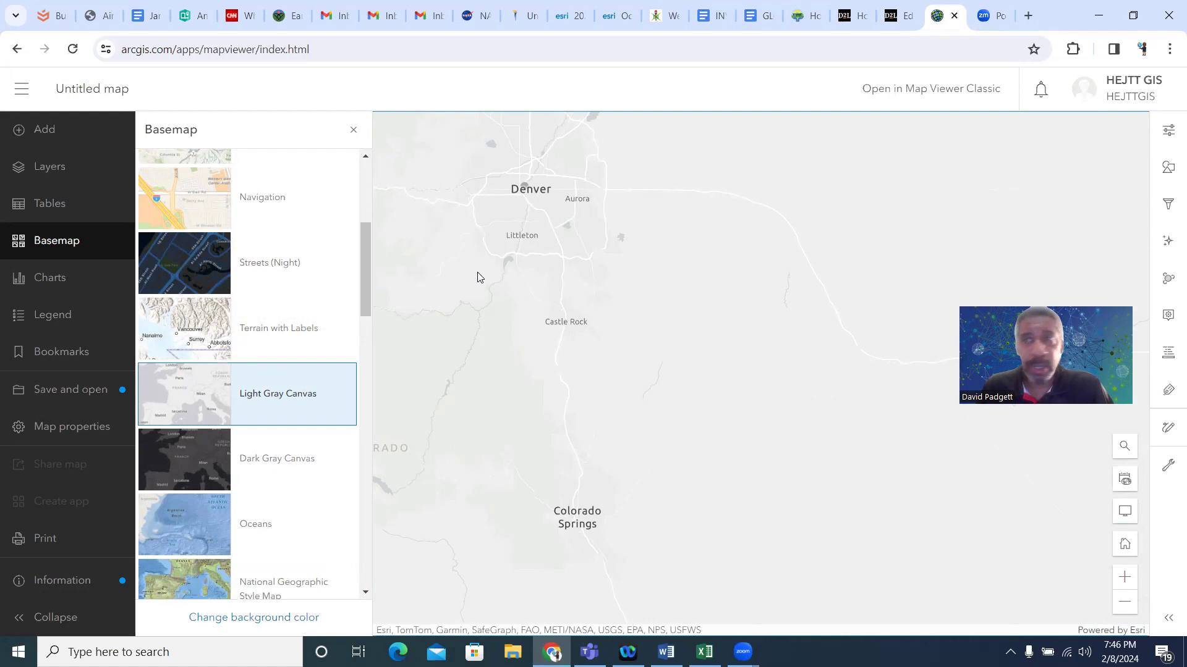
Reopen the hometown layer's style settings and review which extra fields can be added, without adding any
click(1168, 129)
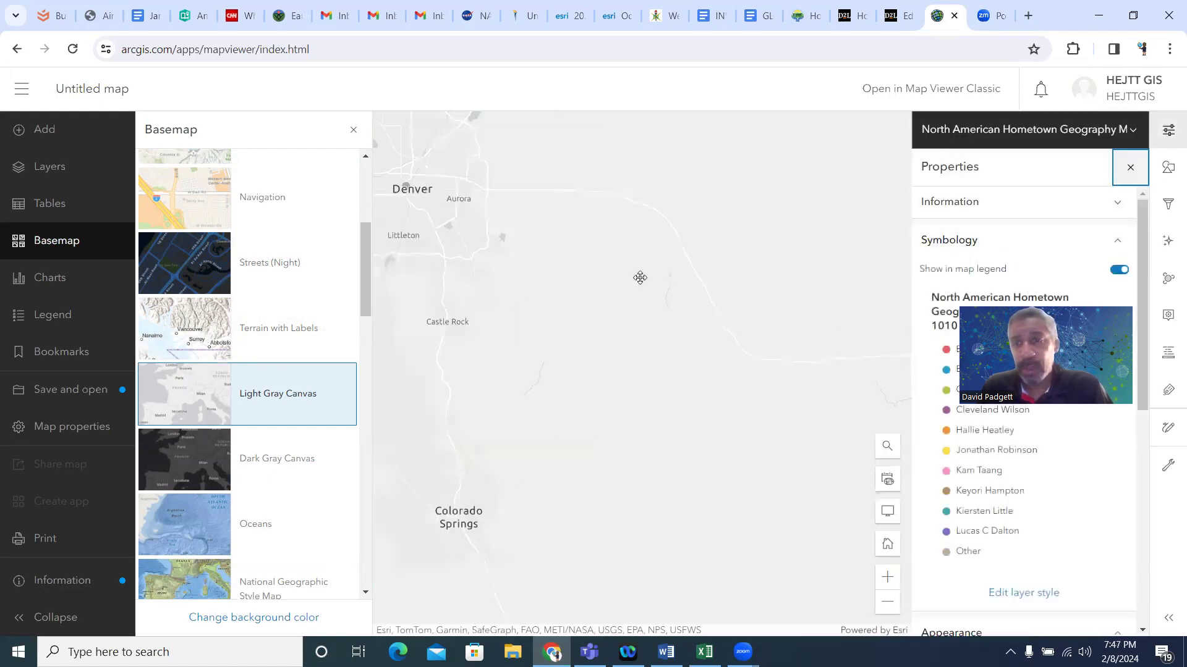
click(1024, 597)
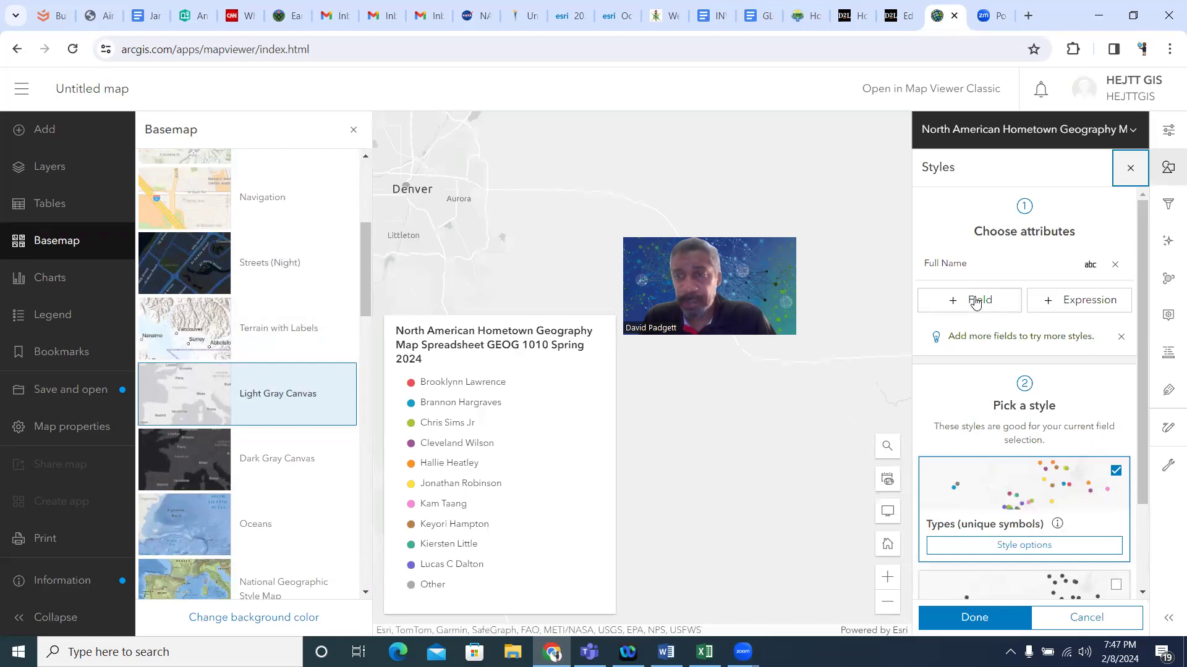
click(977, 300)
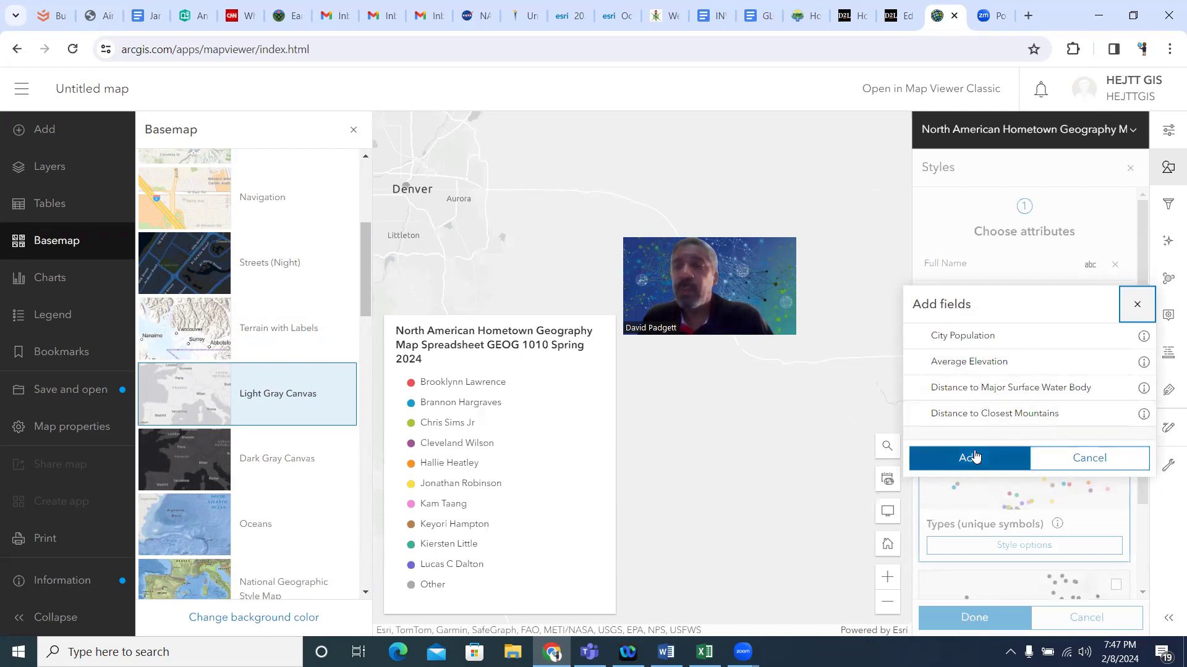
click(1136, 304)
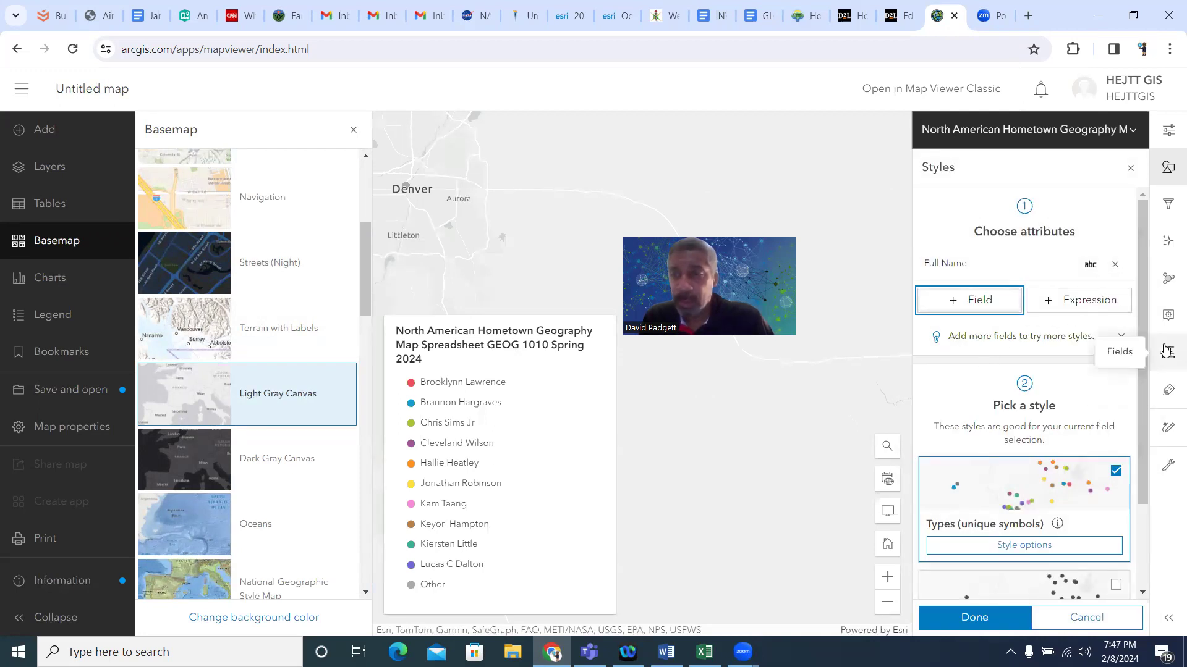
drag(1144, 339, 1146, 312)
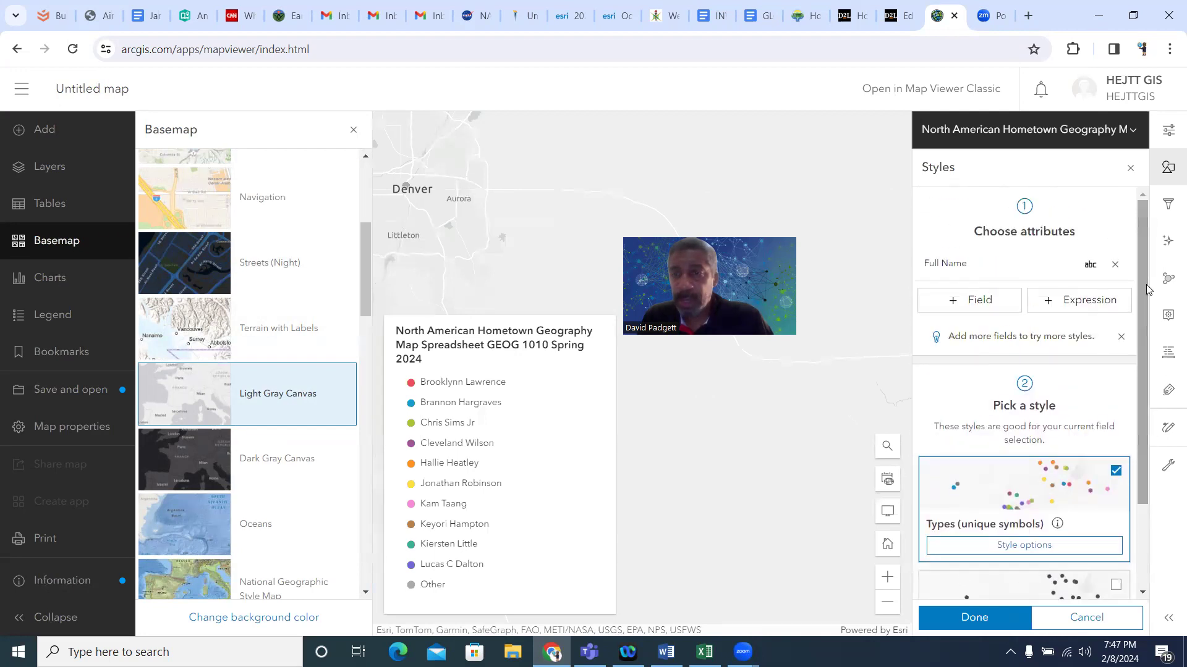
Replace the Full Name style attribute with Hometown City and State and apply the layer's style
click(943, 266)
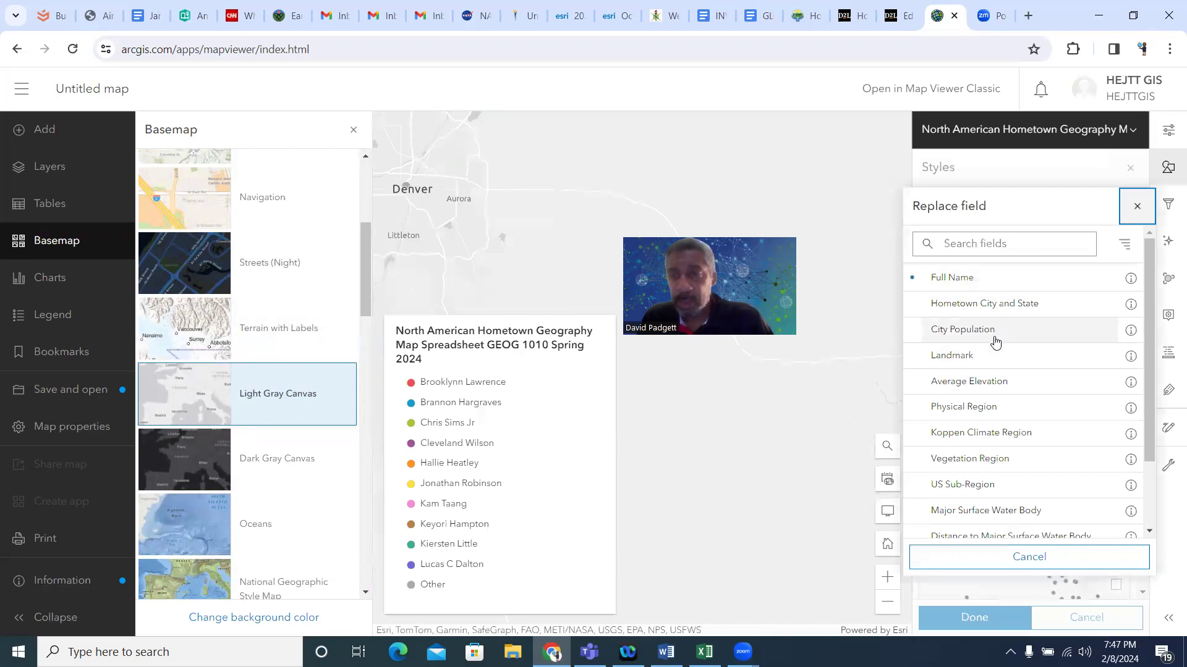
scroll(1029, 377, down, 1)
scroll(1029, 377, down, 1)
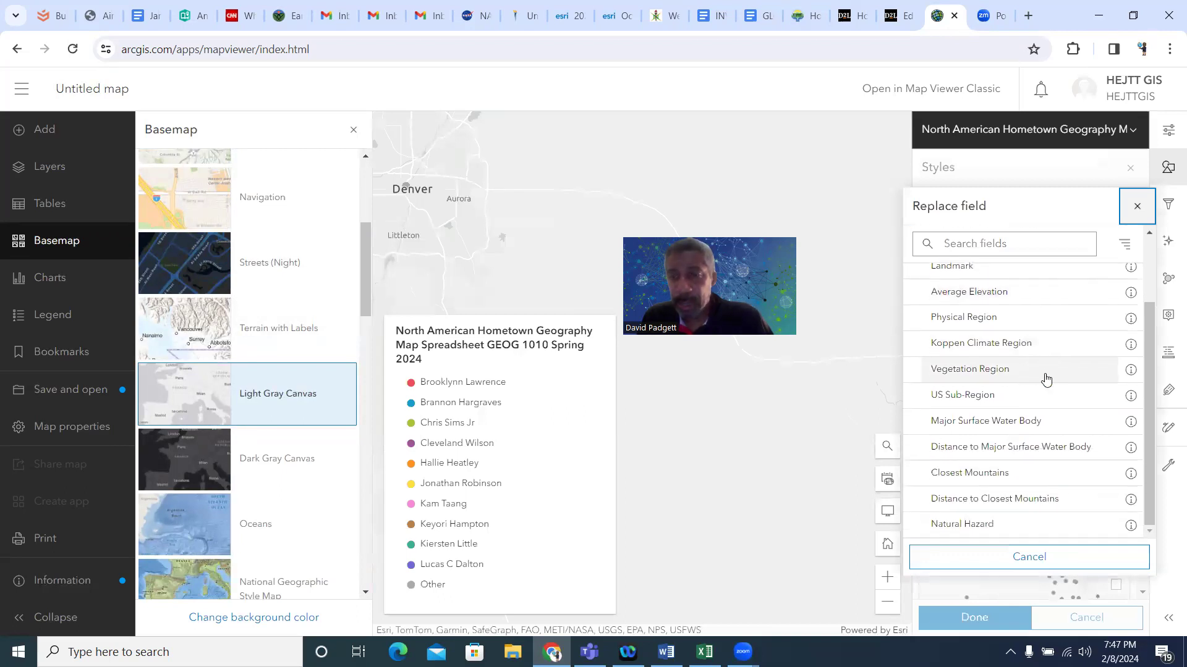
scroll(1046, 378, up, 1)
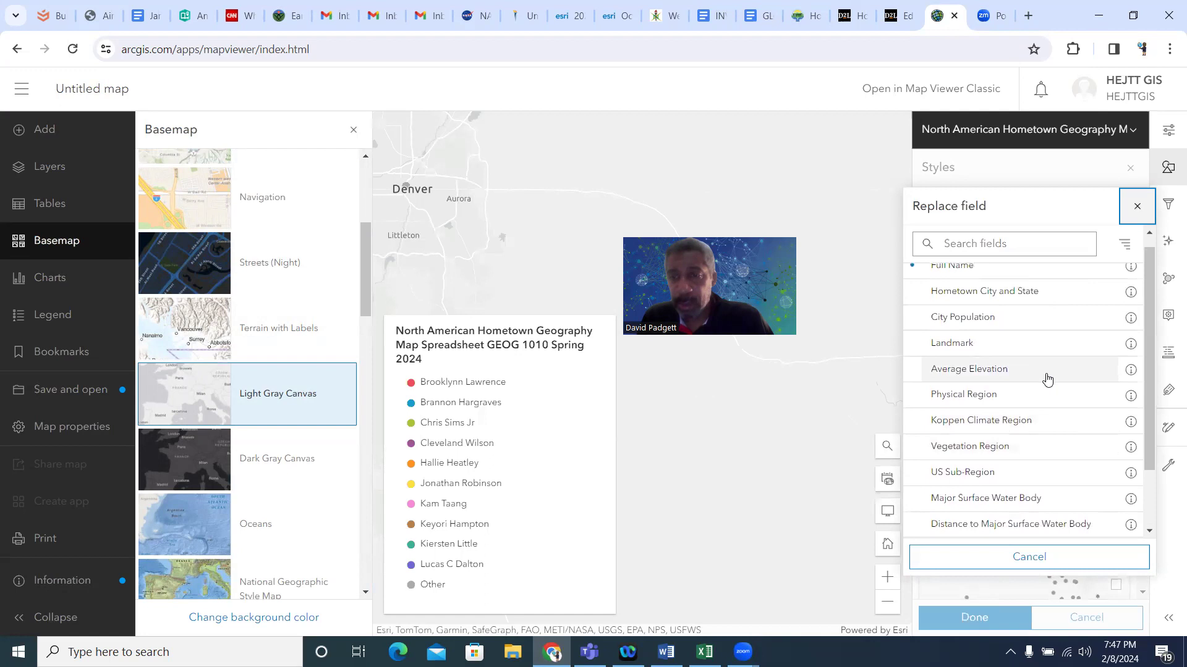
click(1026, 291)
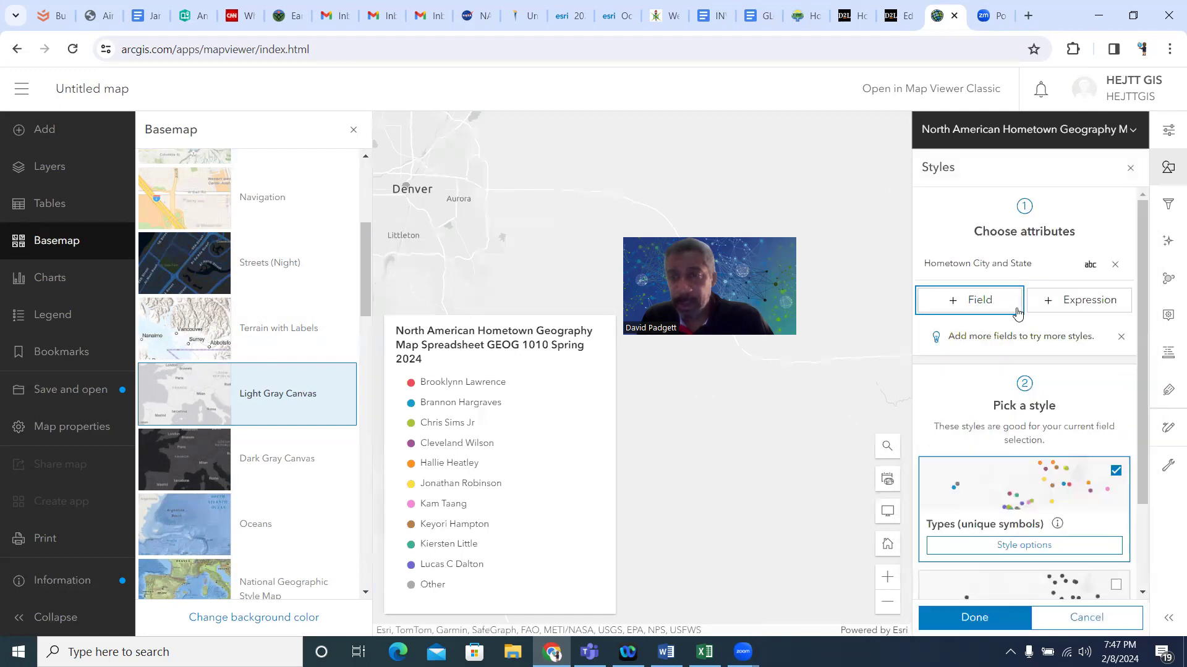
click(985, 615)
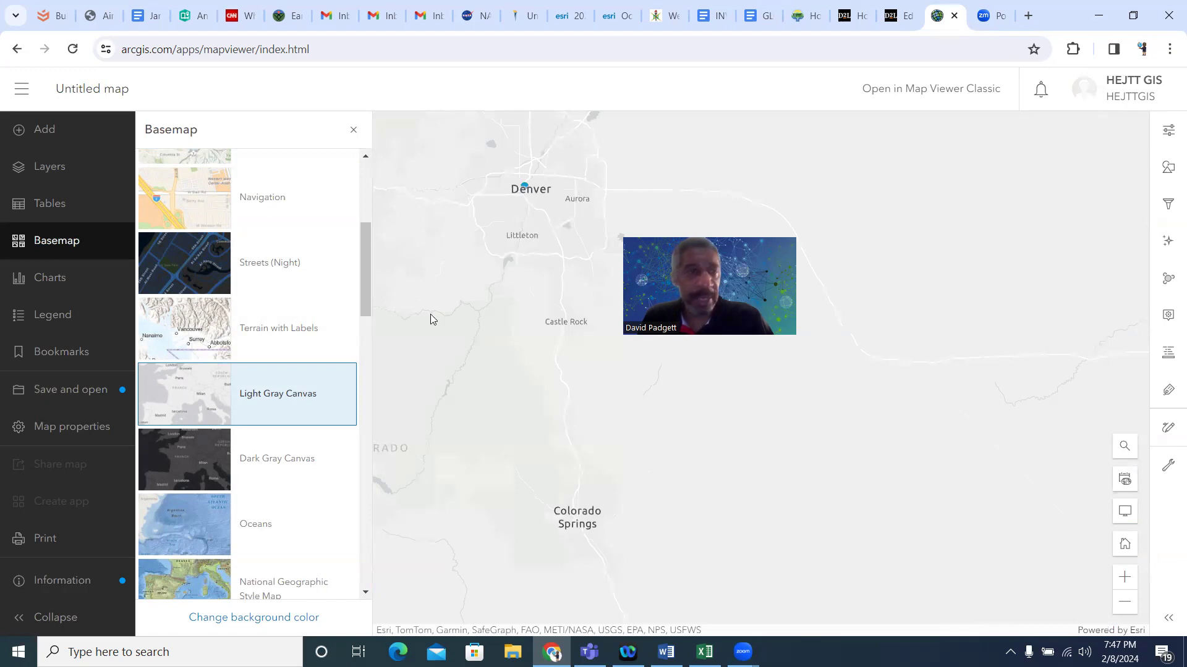
Display the map legend and examine the restyled hometown points across the whole United States
scroll(497, 395, down, 4)
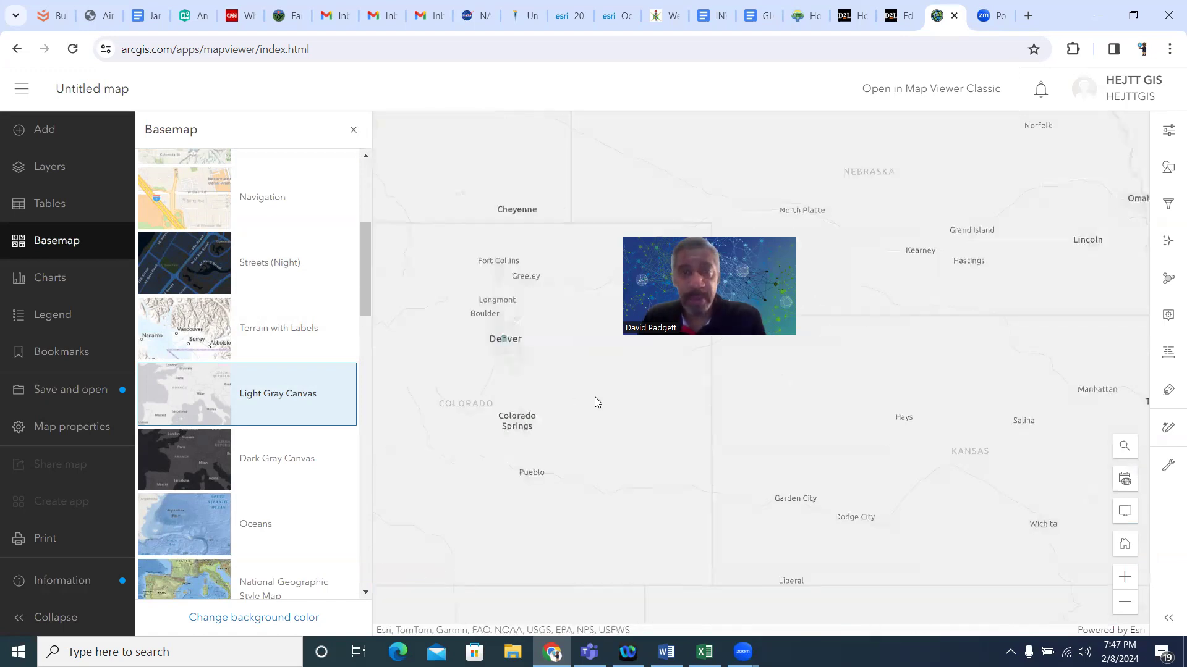
scroll(618, 402, down, 2)
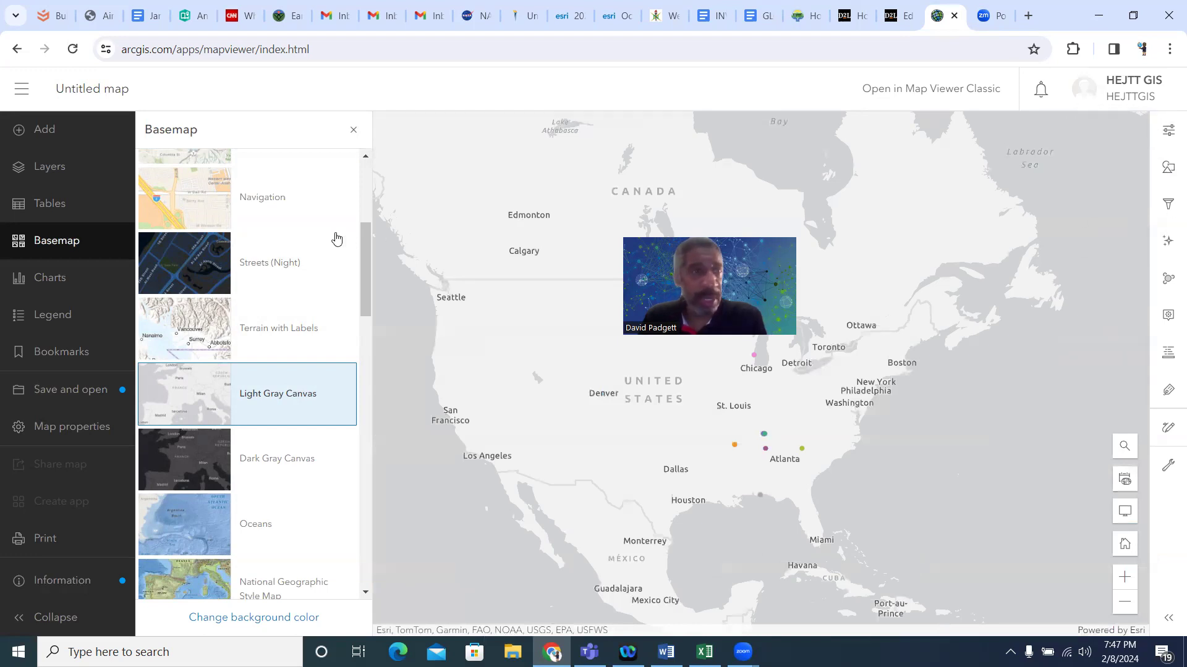
click(38, 313)
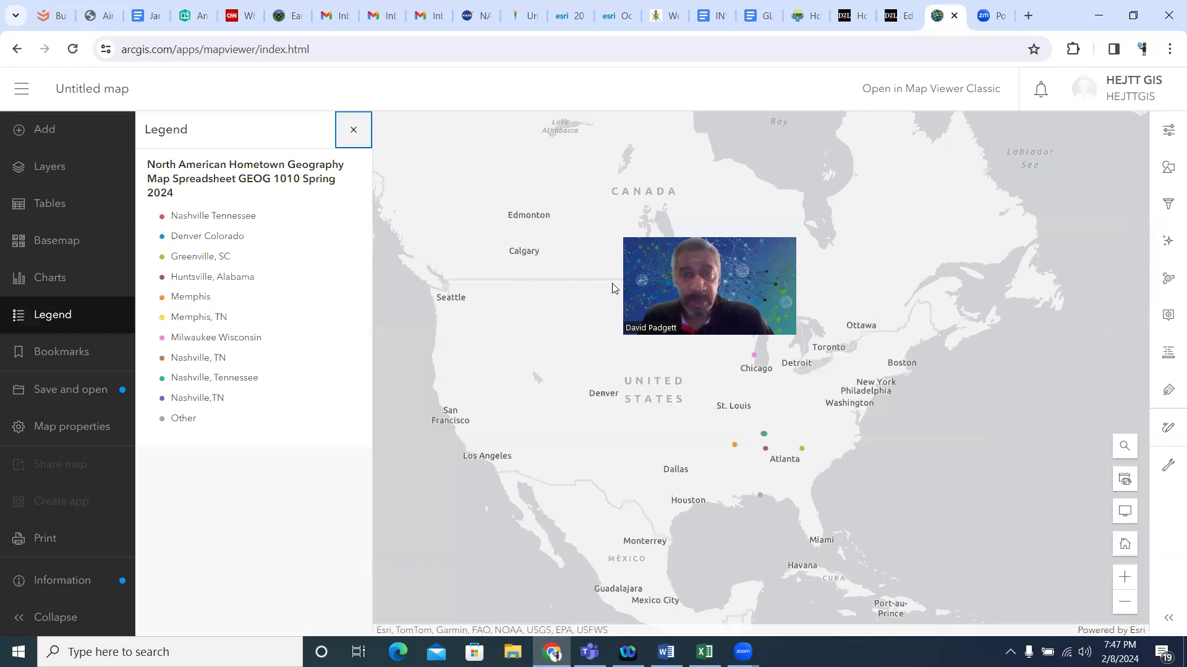
scroll(621, 381, up, 1)
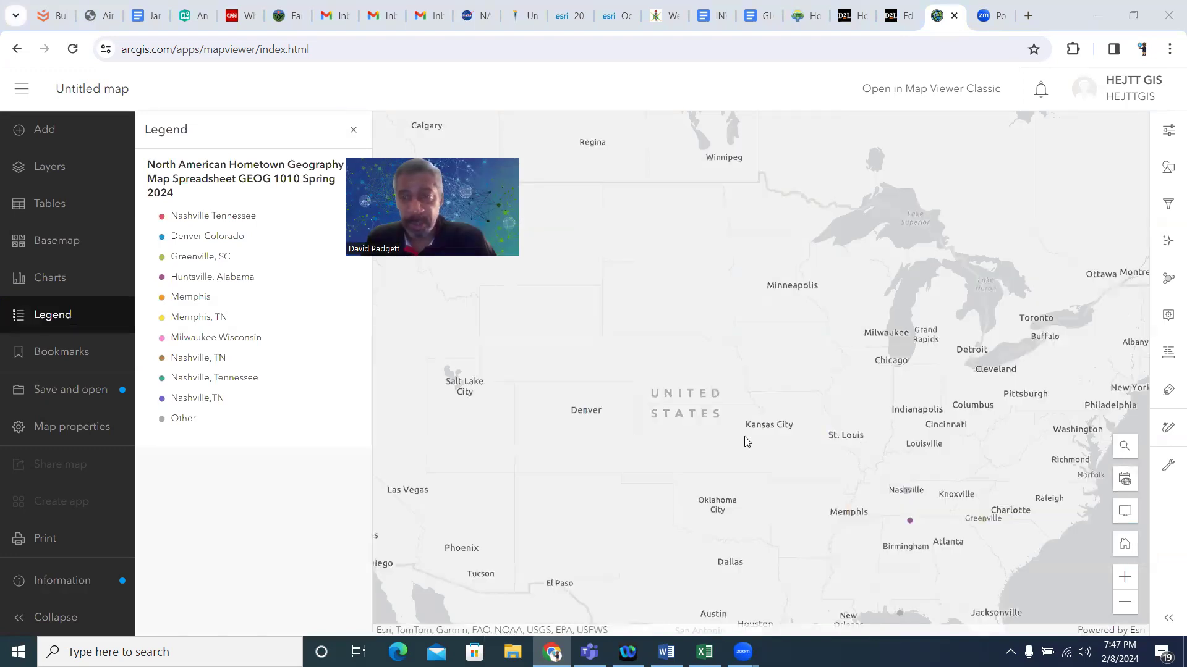
scroll(744, 440, down, 1)
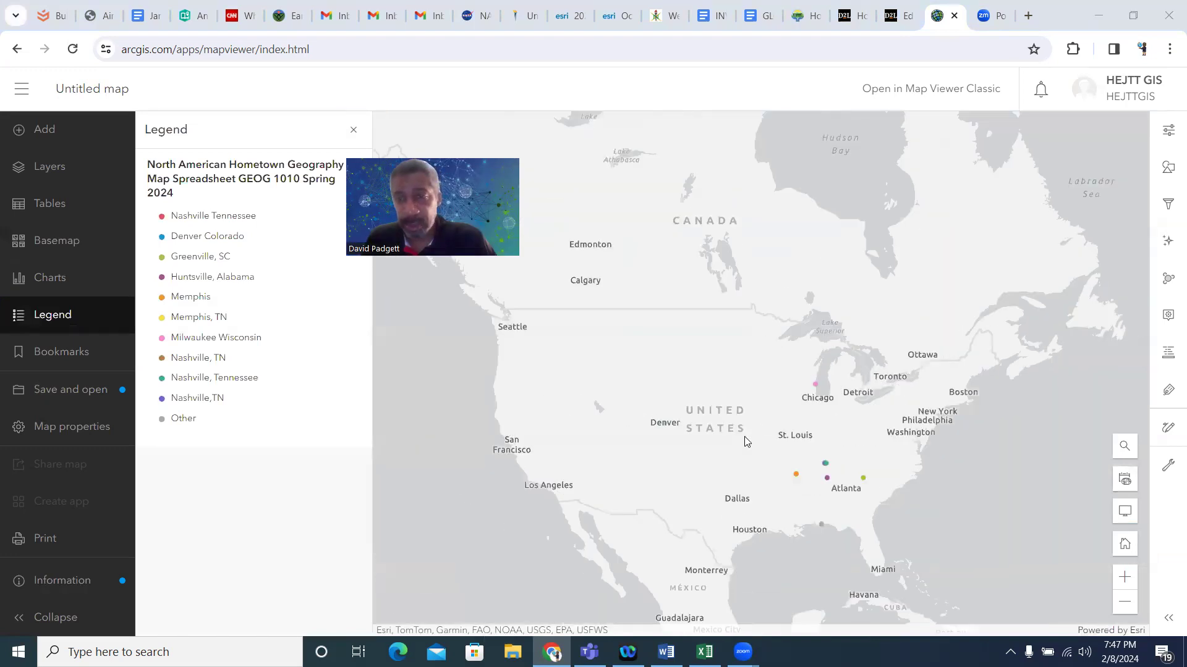
Review the hometown attributes of the Pensacola and Milwaukee points, closing the pop-up after reading
click(822, 525)
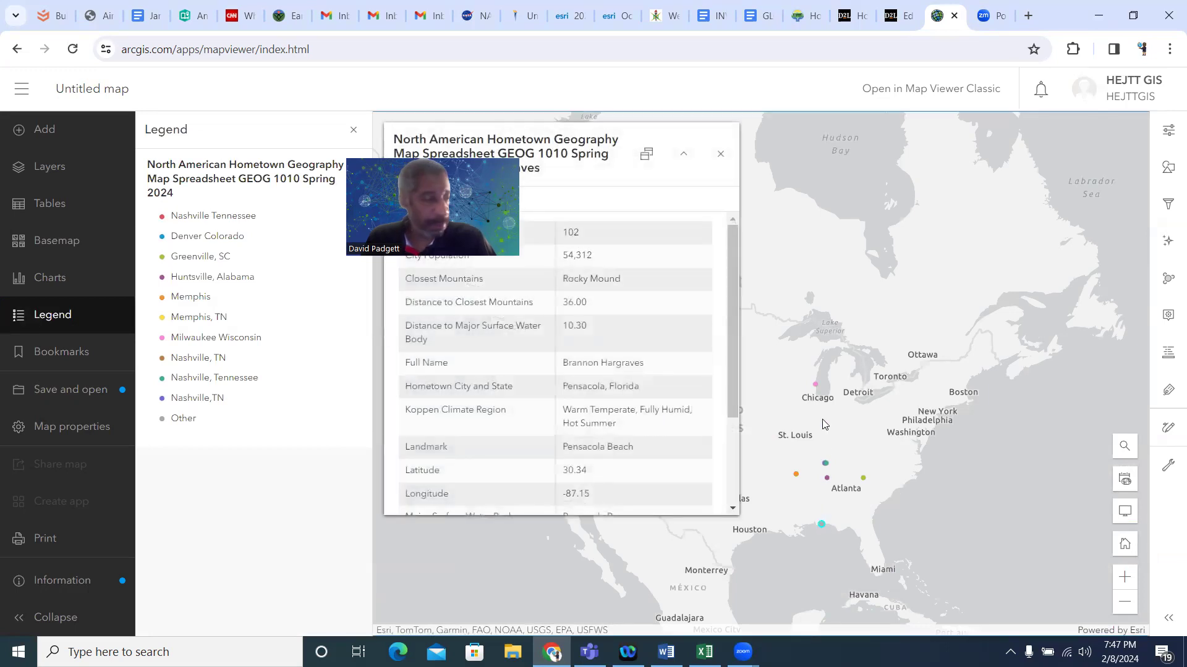
click(815, 387)
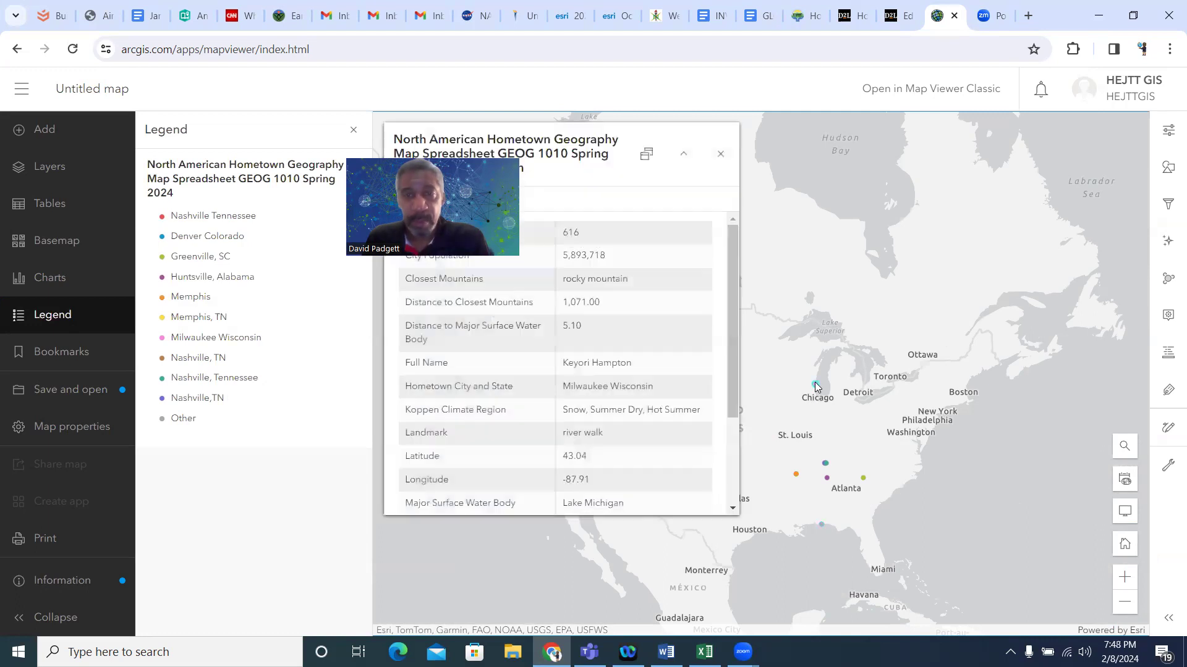
click(720, 157)
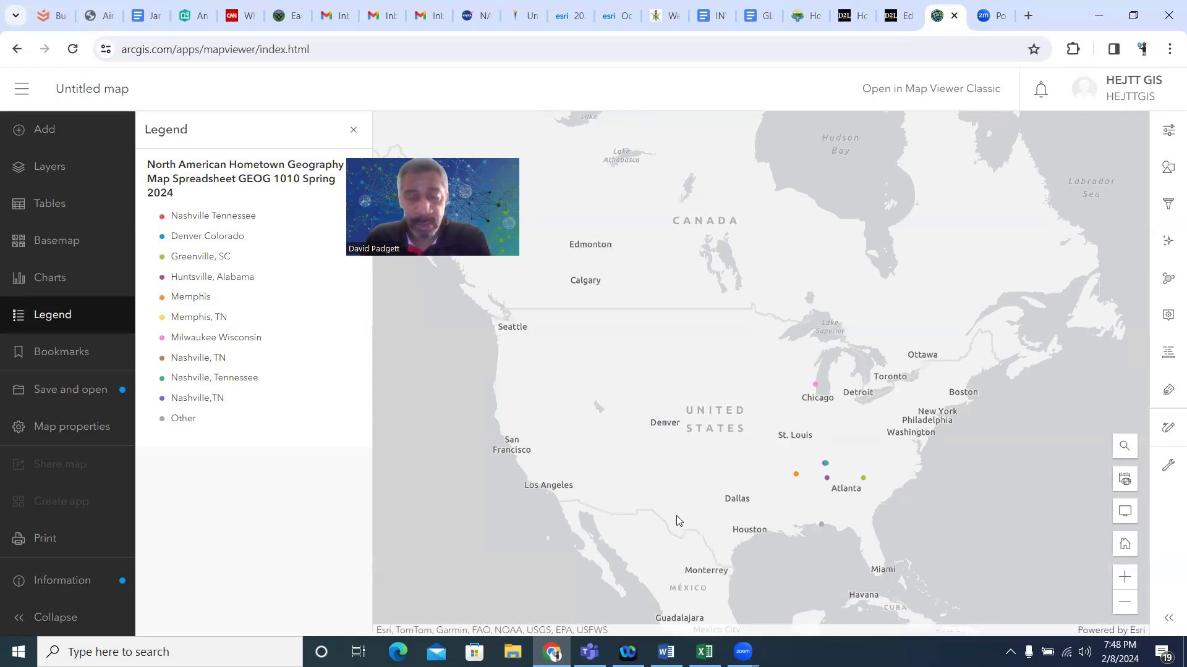
Switch to the GIS Assignment 3 document in Word, check item 5's cumulative class map placeholder, and return to the map in Chrome
click(666, 651)
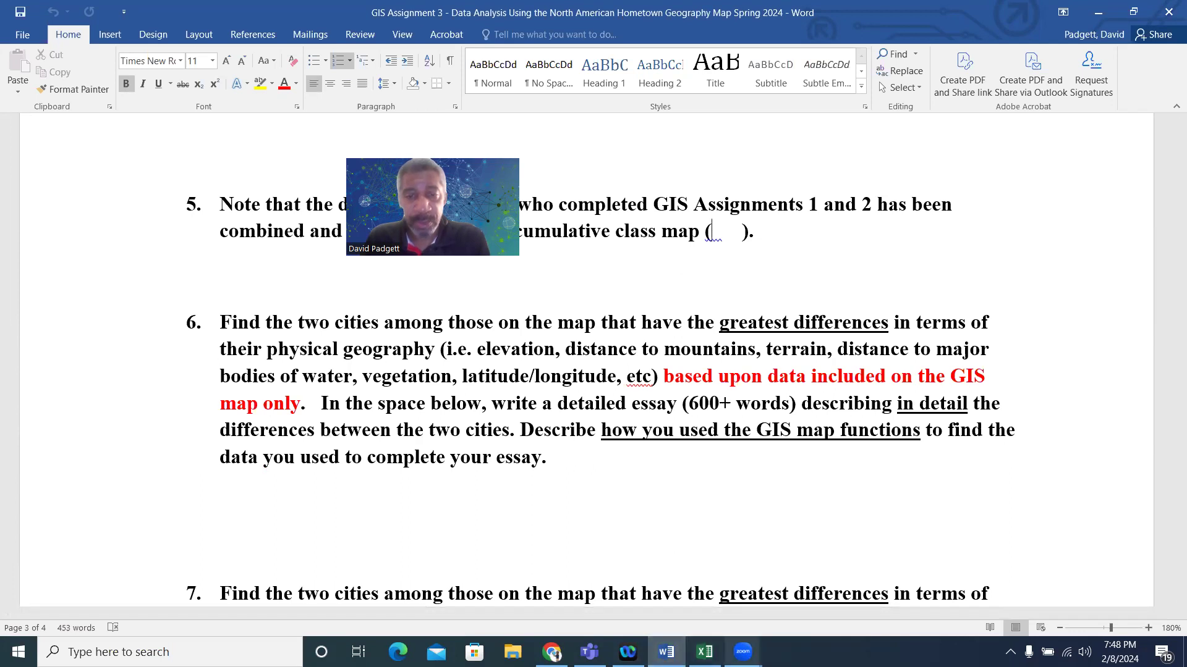
click(743, 652)
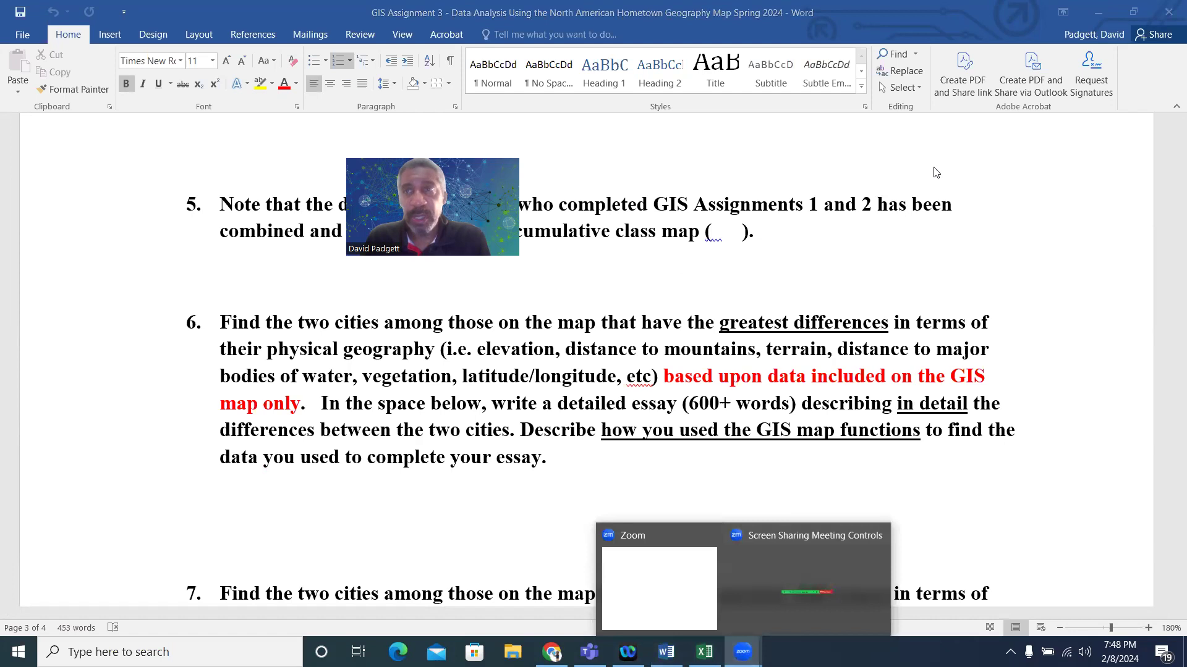
click(934, 495)
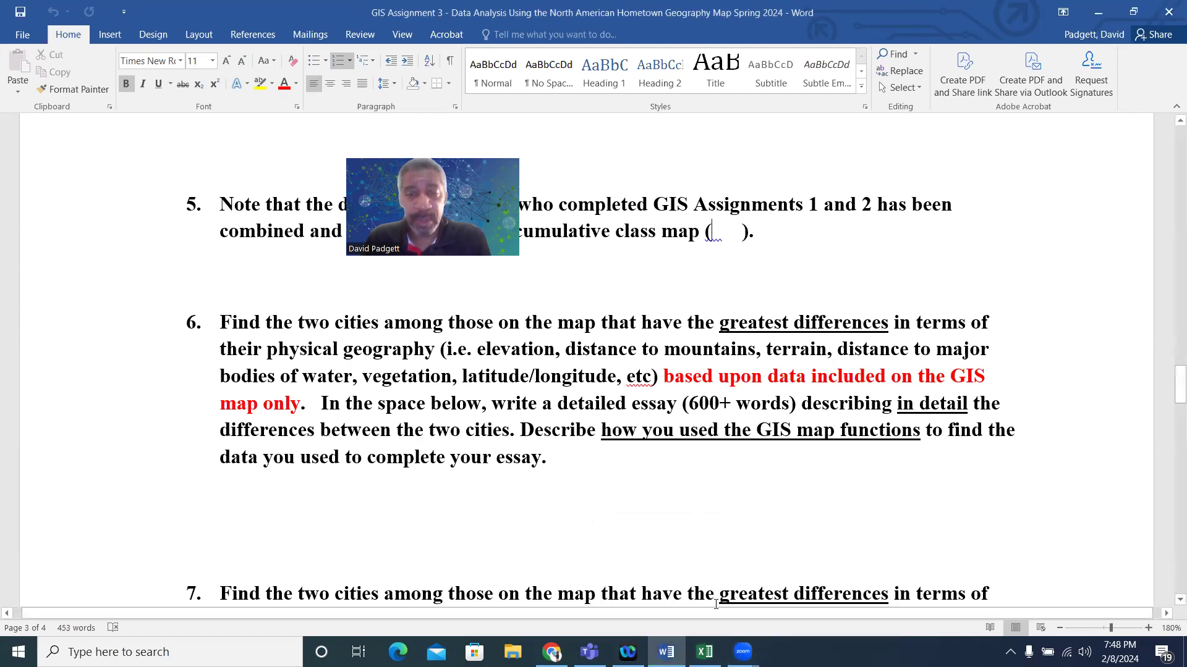
click(552, 652)
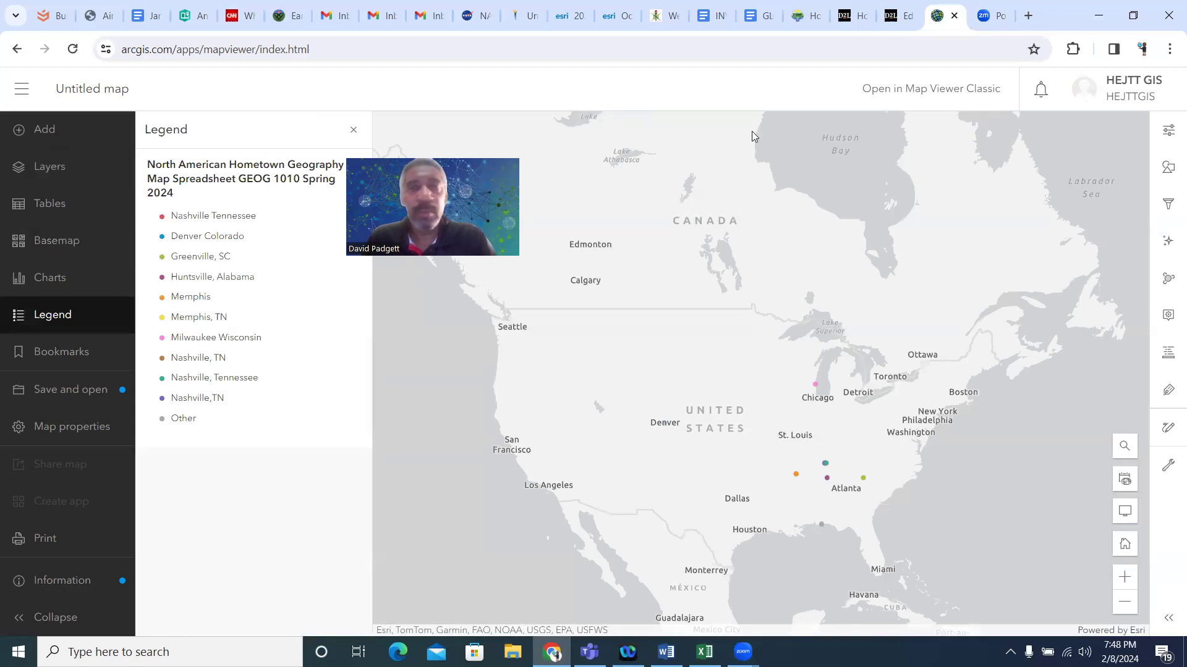
Stay in the current Map Viewer and begin saving the map with the title "Geography 1010 Spring 2024 GIS 3"
click(922, 89)
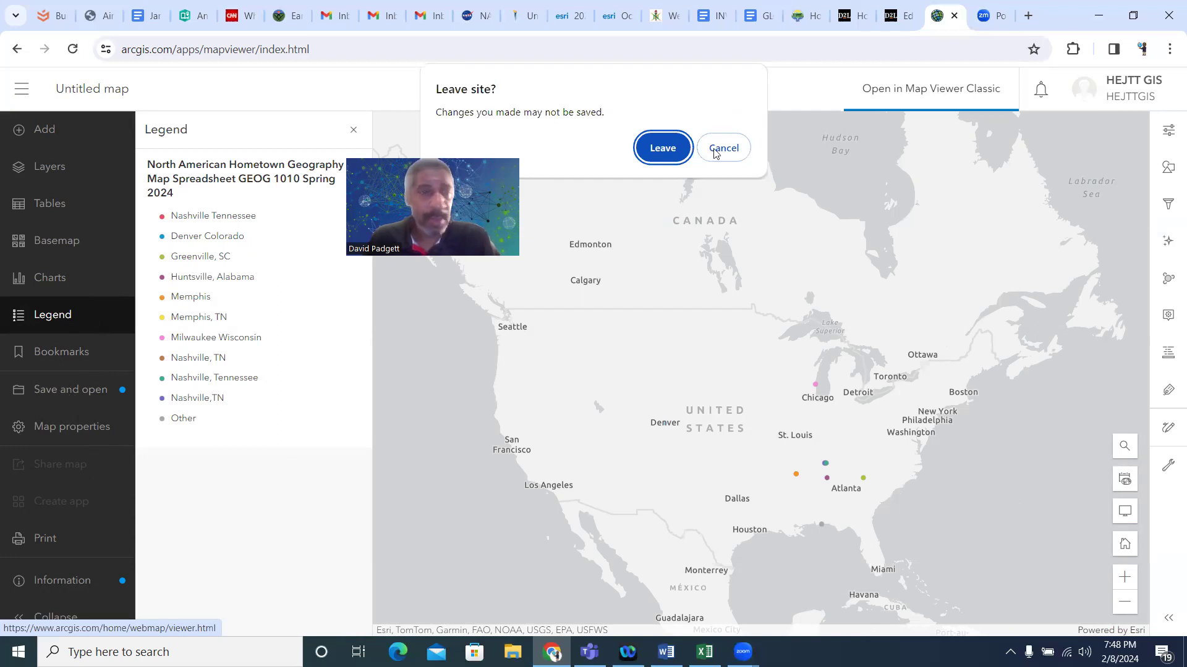
click(65, 392)
click(190, 397)
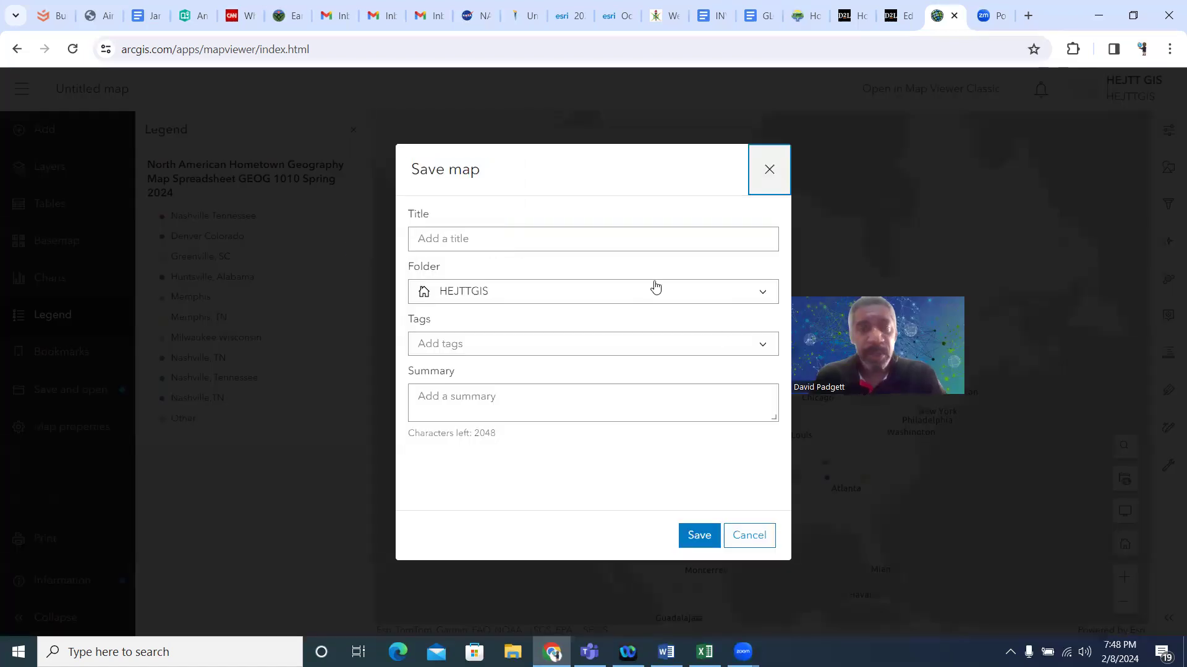
click(616, 240)
text(GEo)
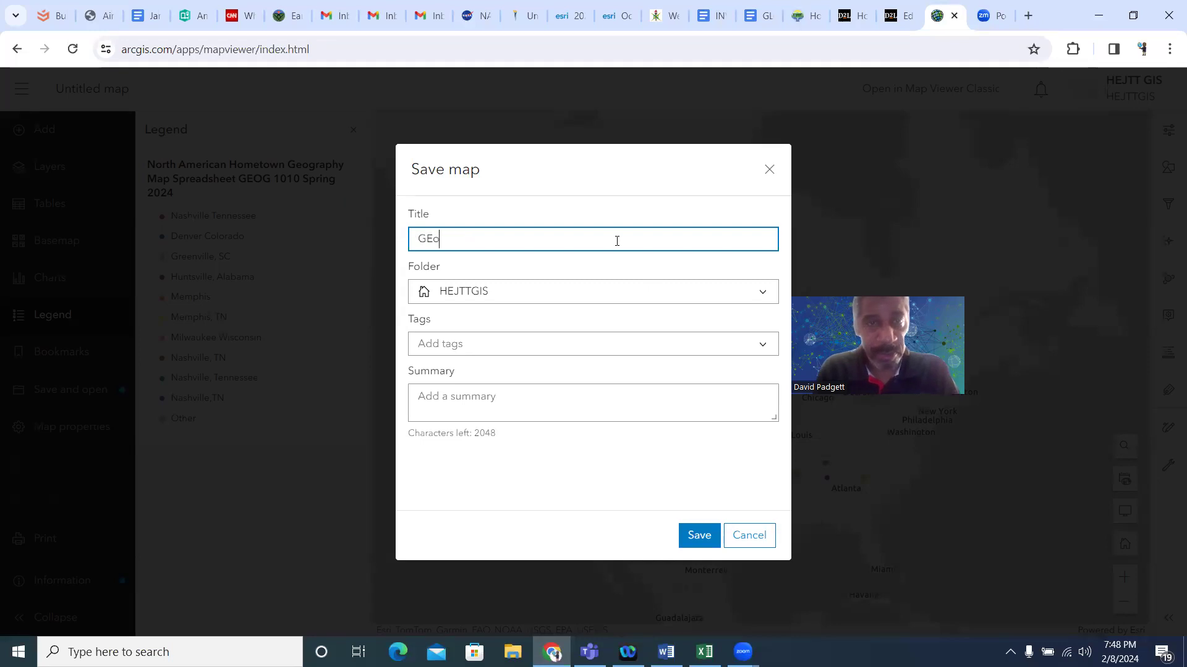
key(BackSpace)
text(eography 1010 Spring 2024 GIS 3)
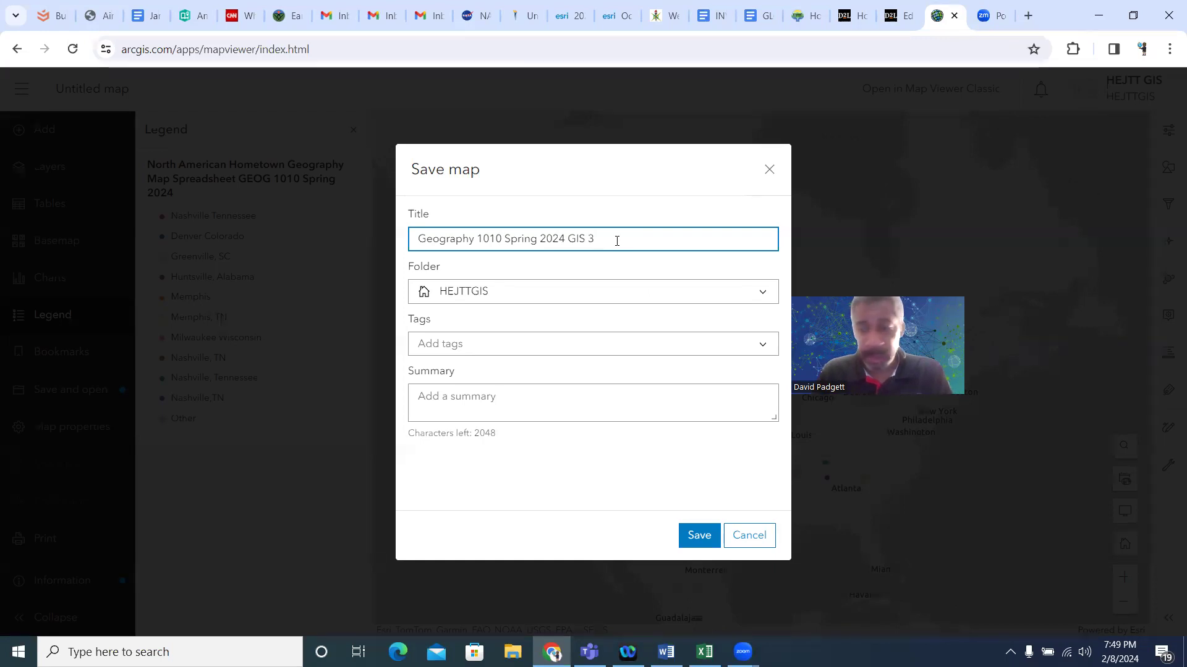
Add the tags "Tennessee State University" and "GIS" to the map and save it
click(497, 339)
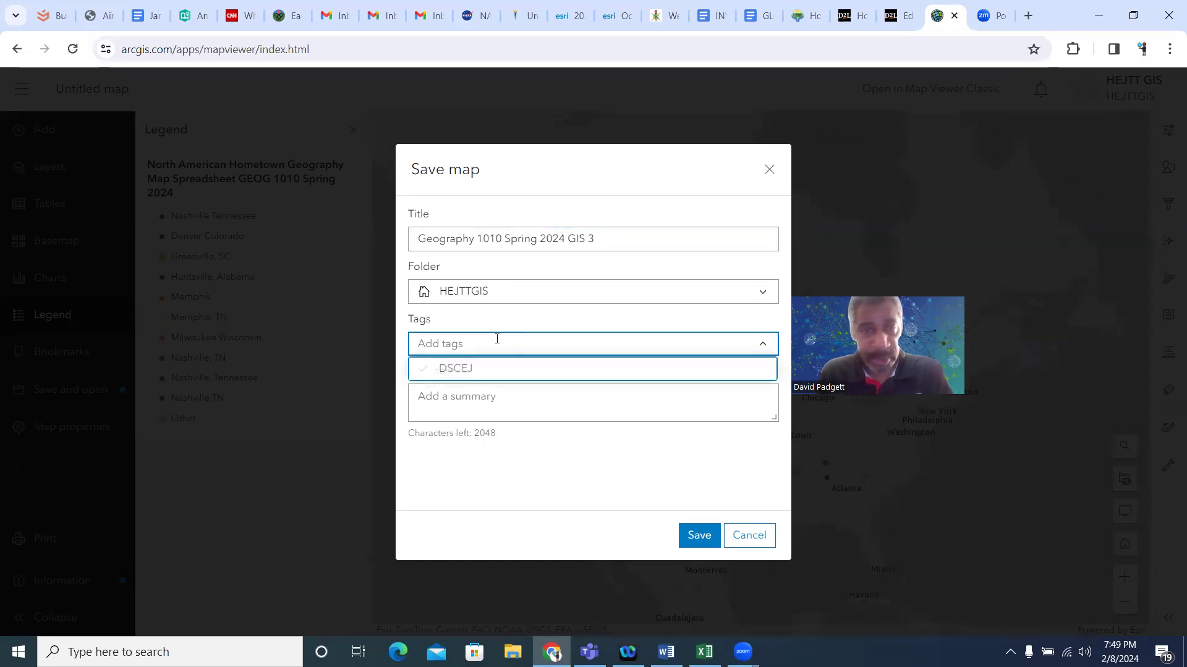
text(Tennes)
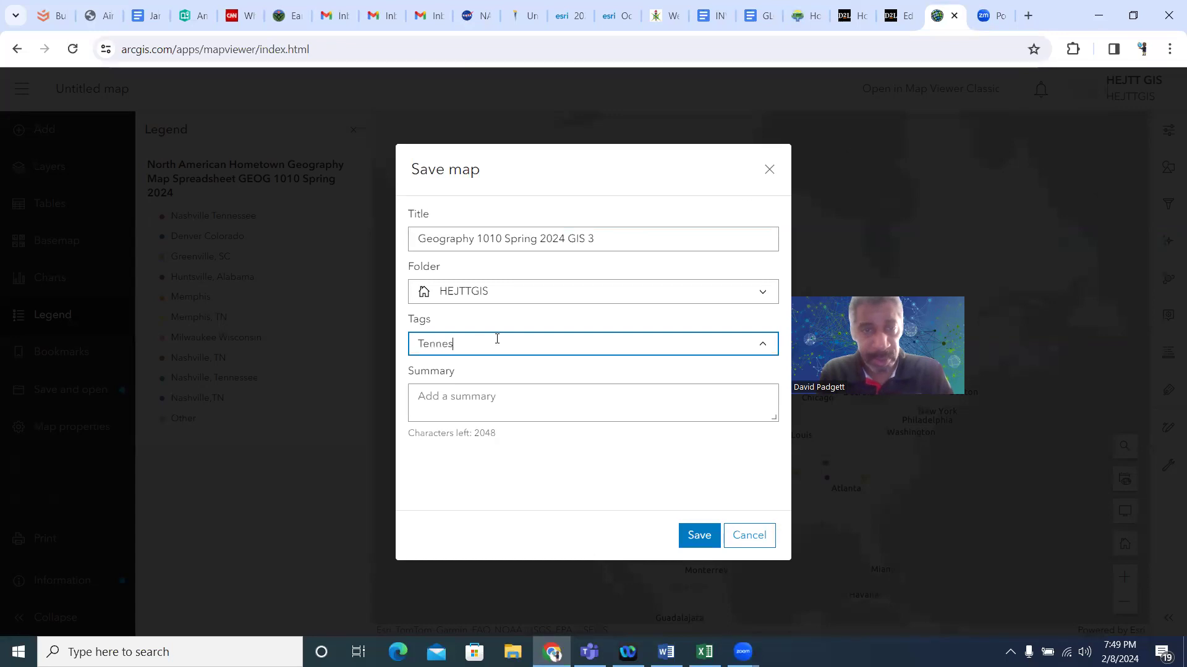
text(see State University)
key(Return)
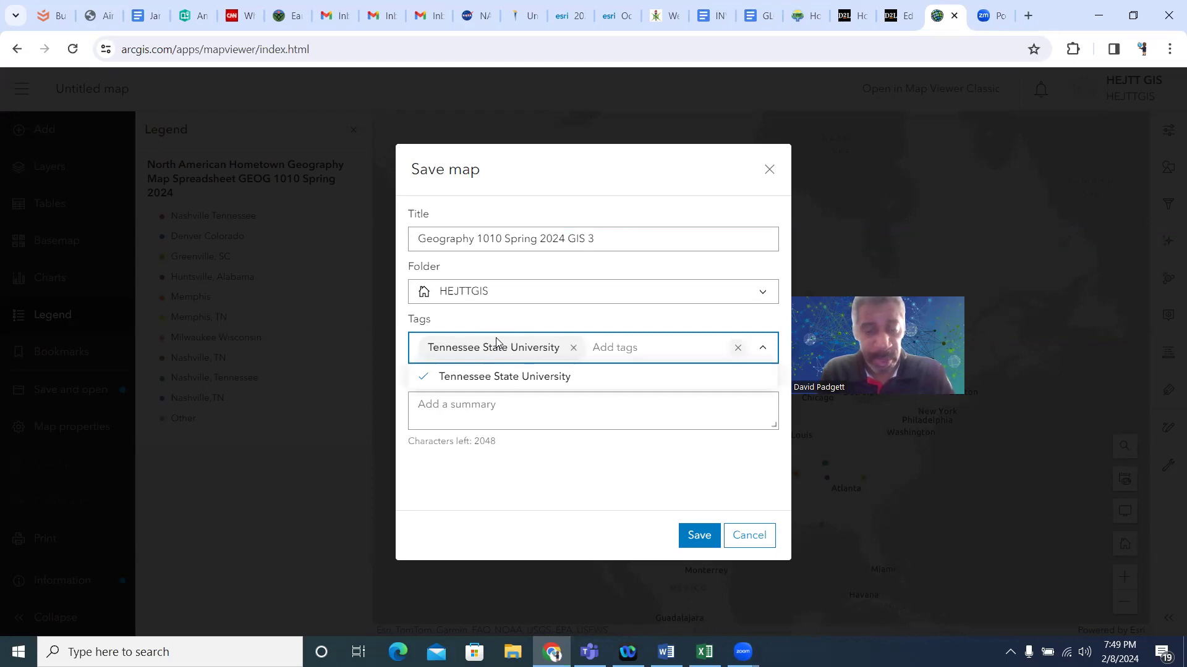
text(GIS)
key(Return)
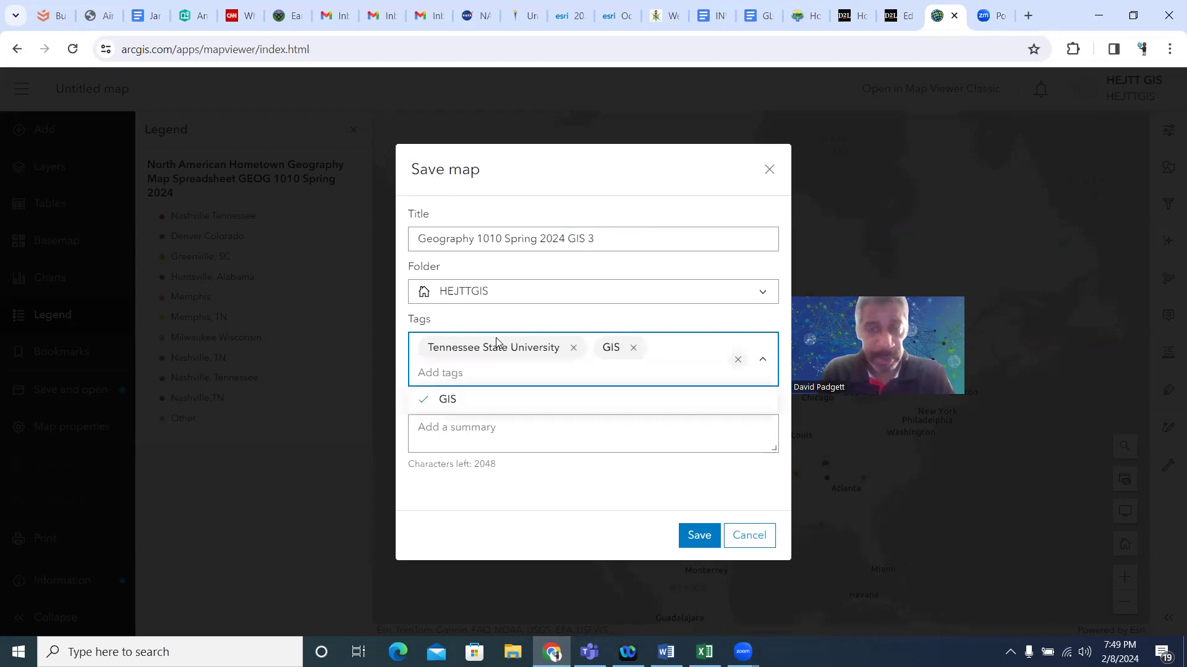
click(695, 535)
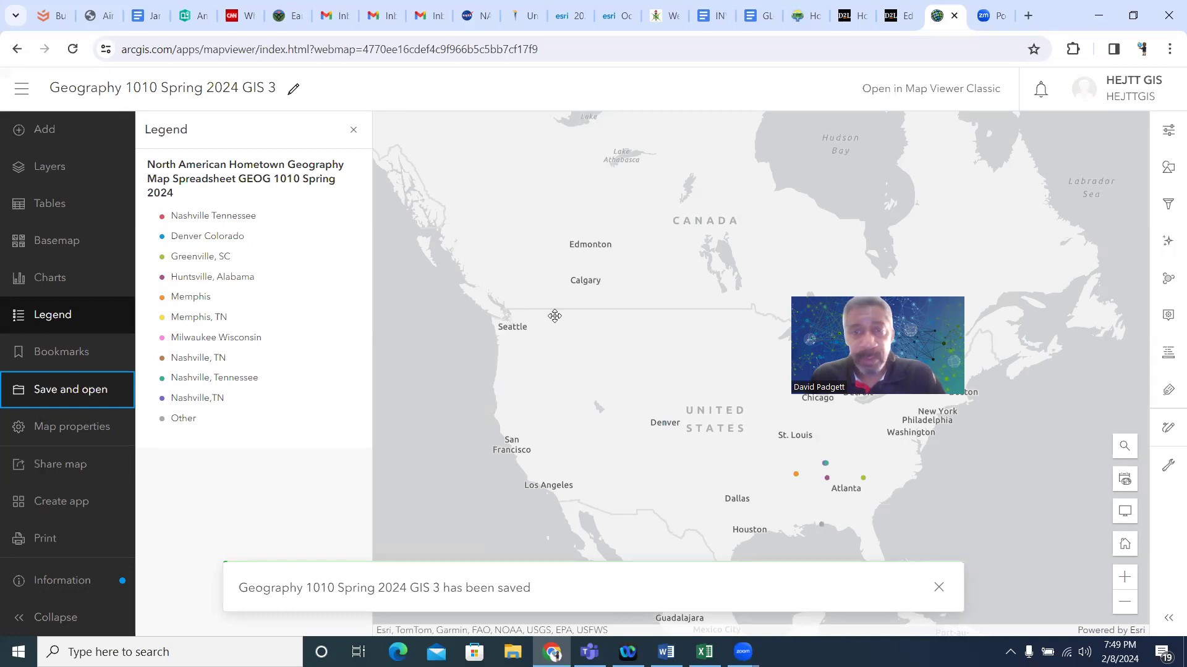
Share the map with Everyone (public) and update the hometown CSV item's sharing to match
click(53, 468)
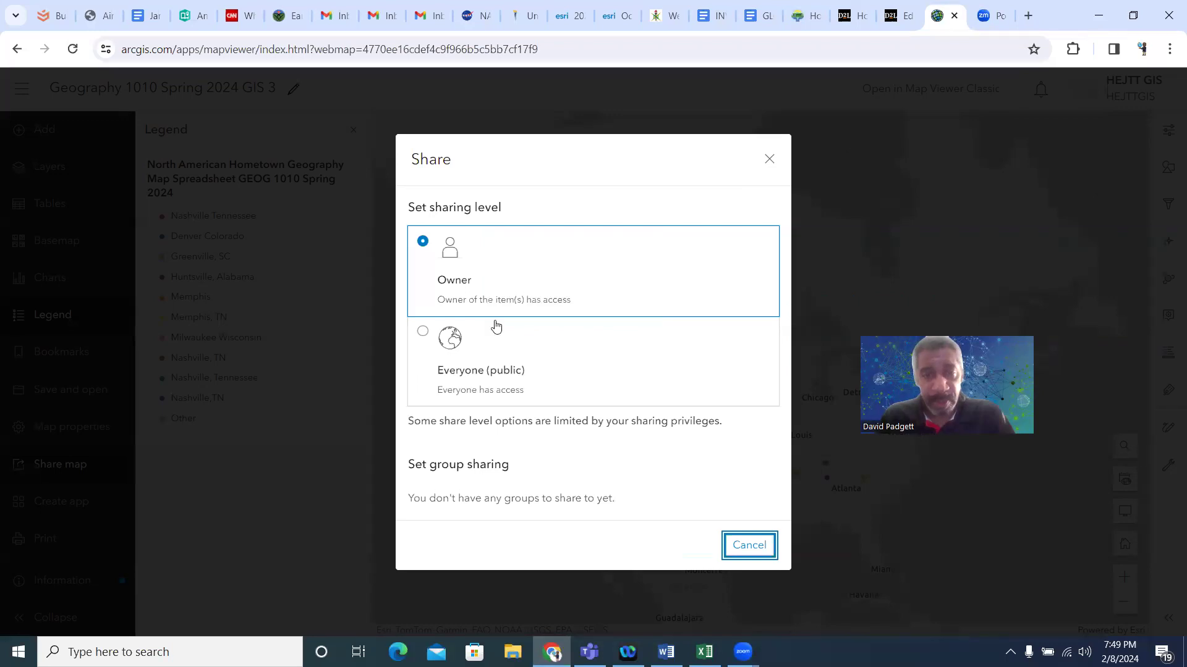
click(422, 335)
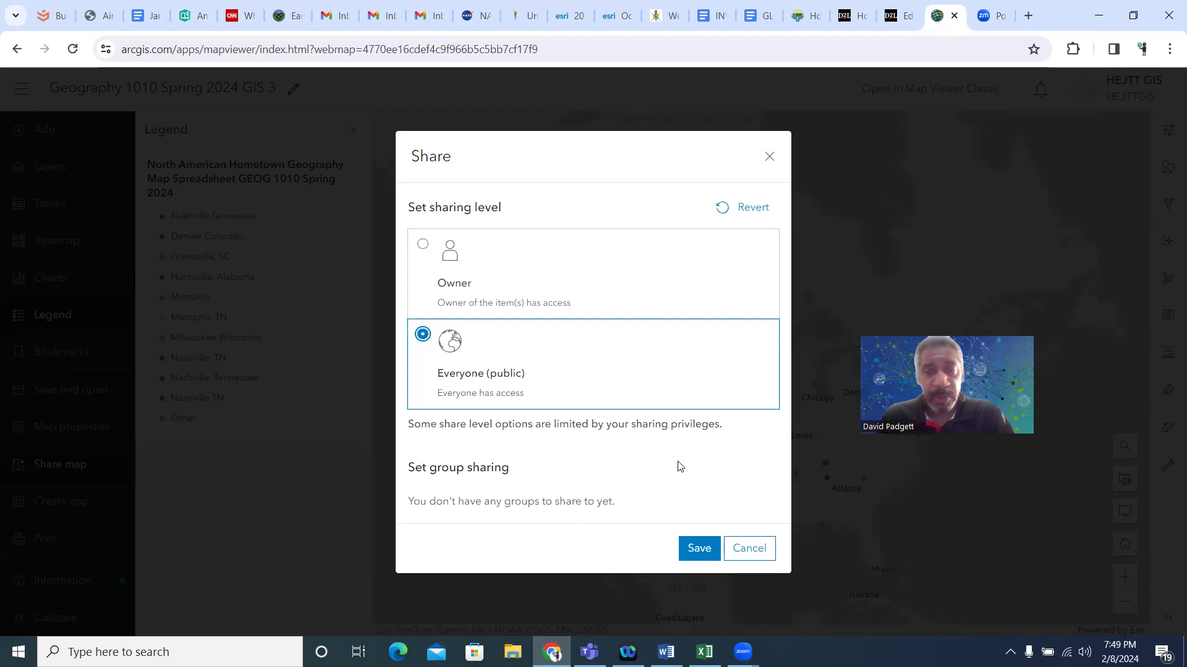
click(697, 548)
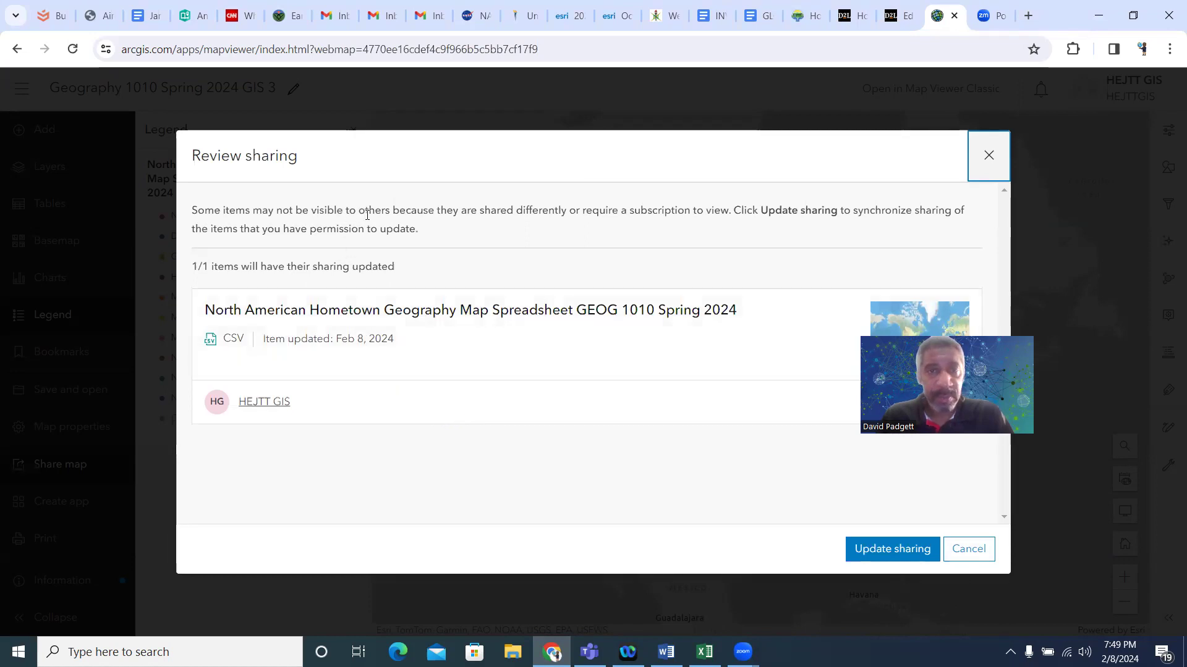
click(896, 549)
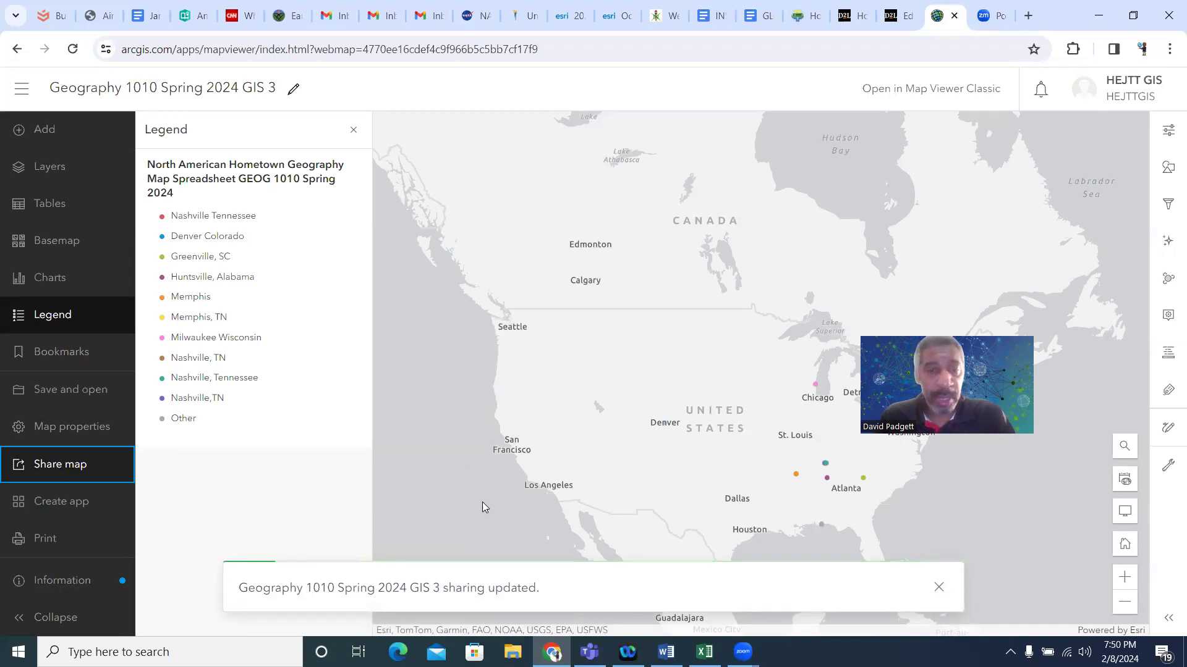
click(938, 588)
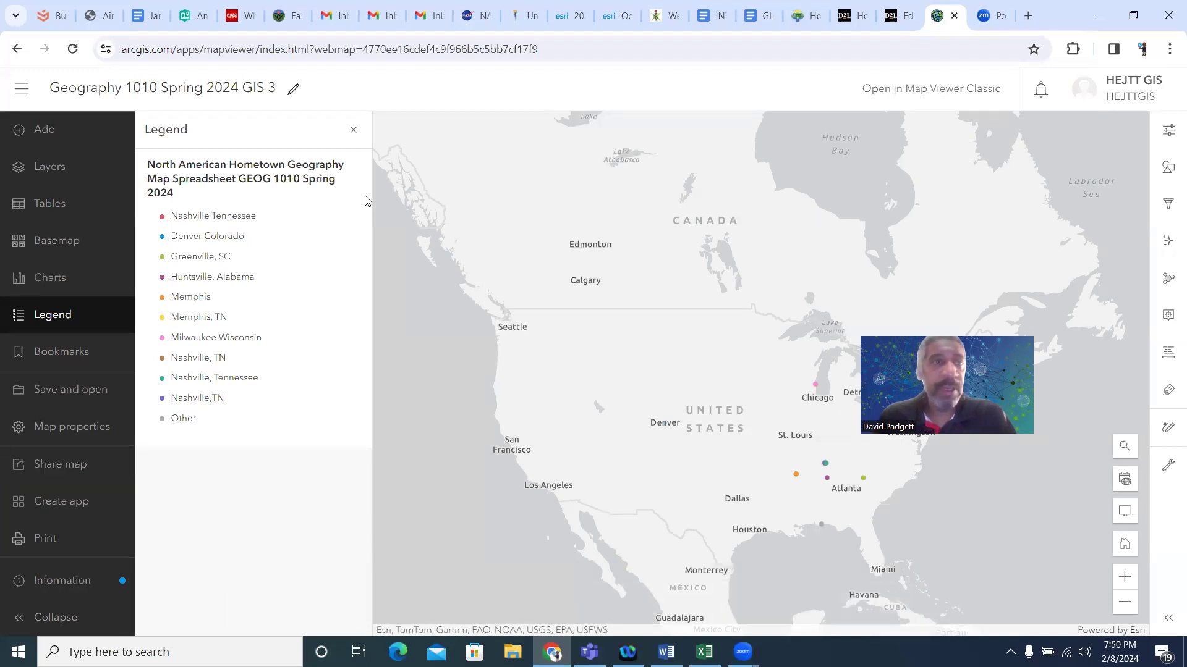
Recheck the map's sharing level and copy its web address
key(ctrl+l)
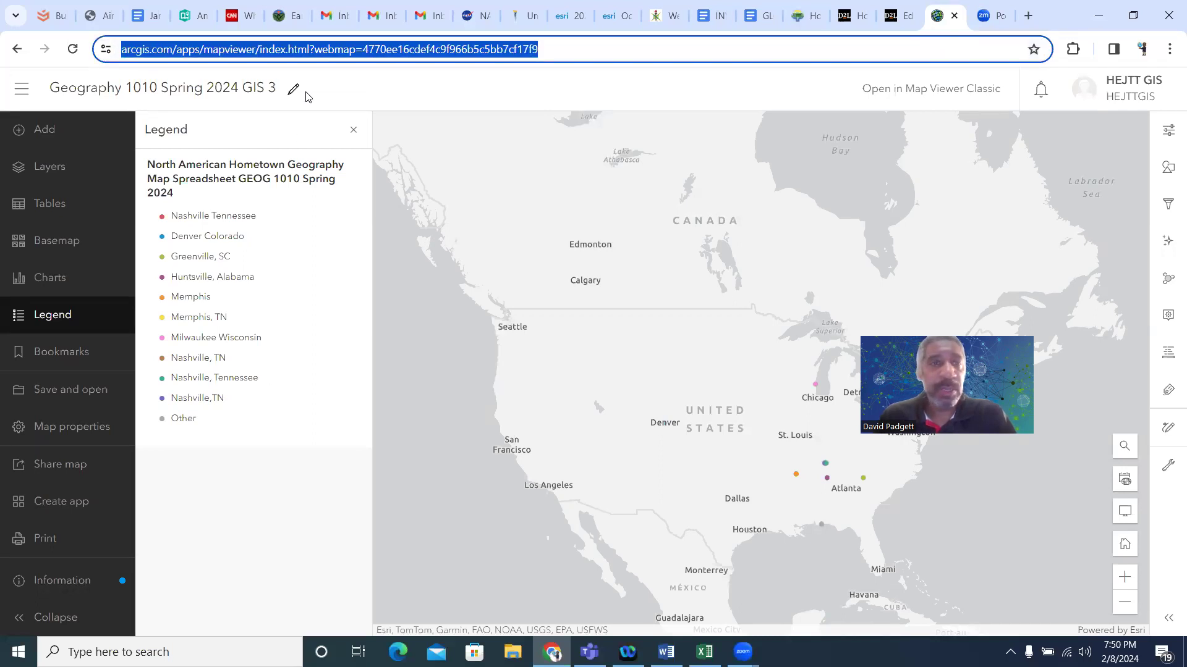
click(56, 466)
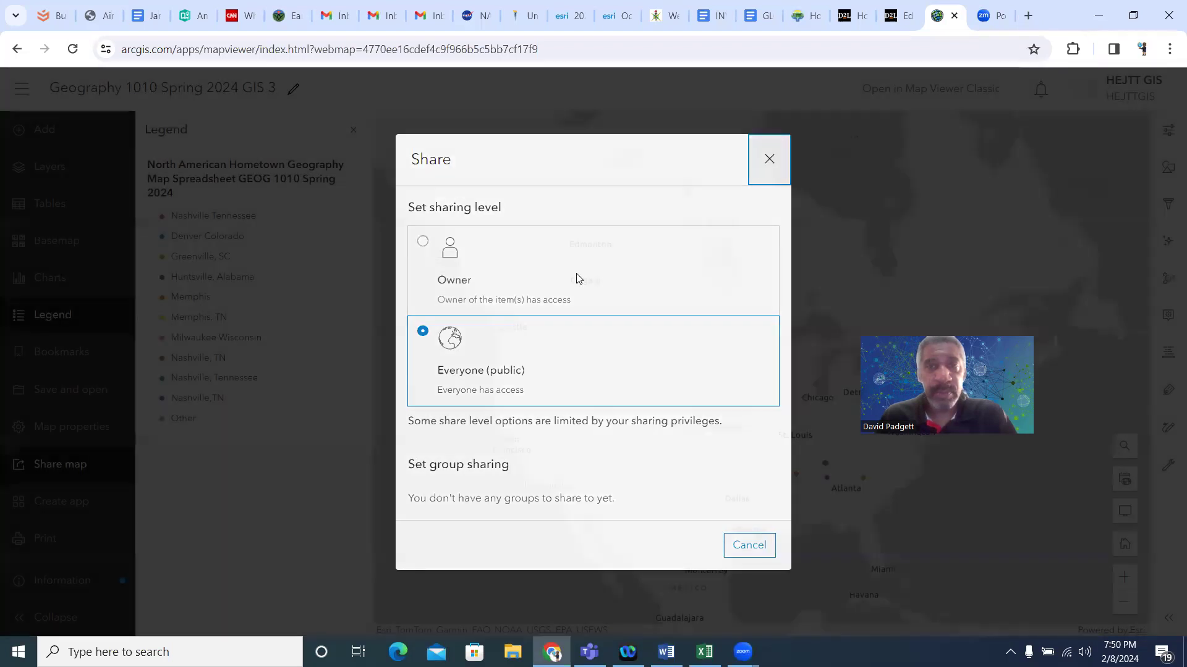
click(349, 49)
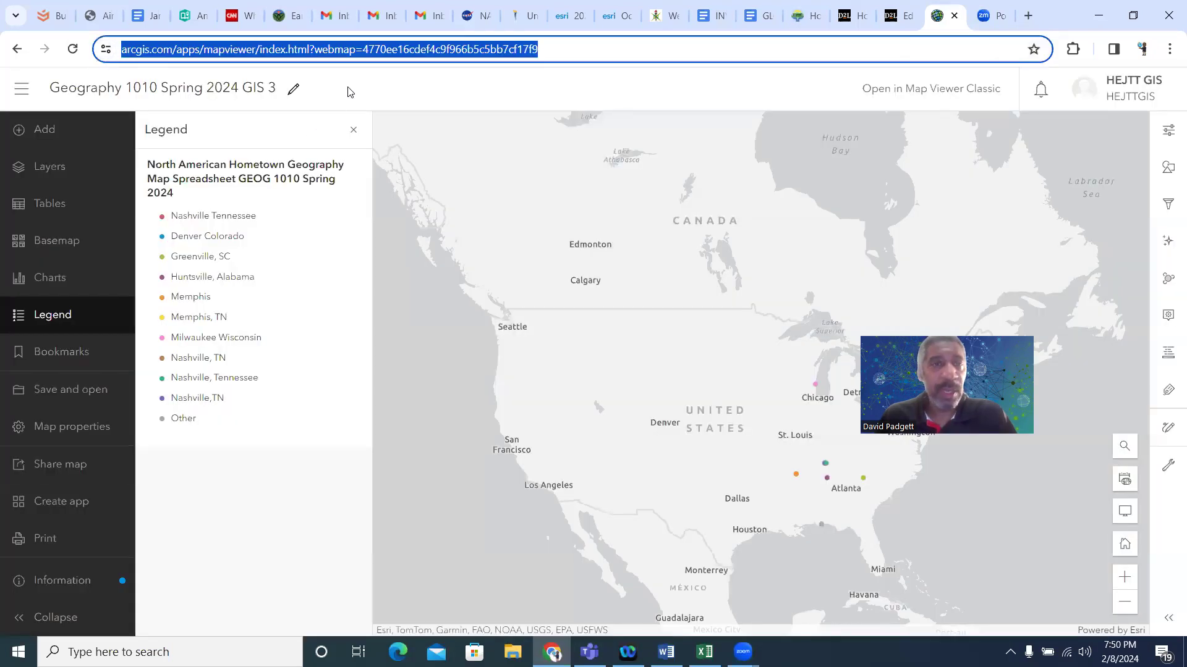
right_click(363, 48)
click(434, 193)
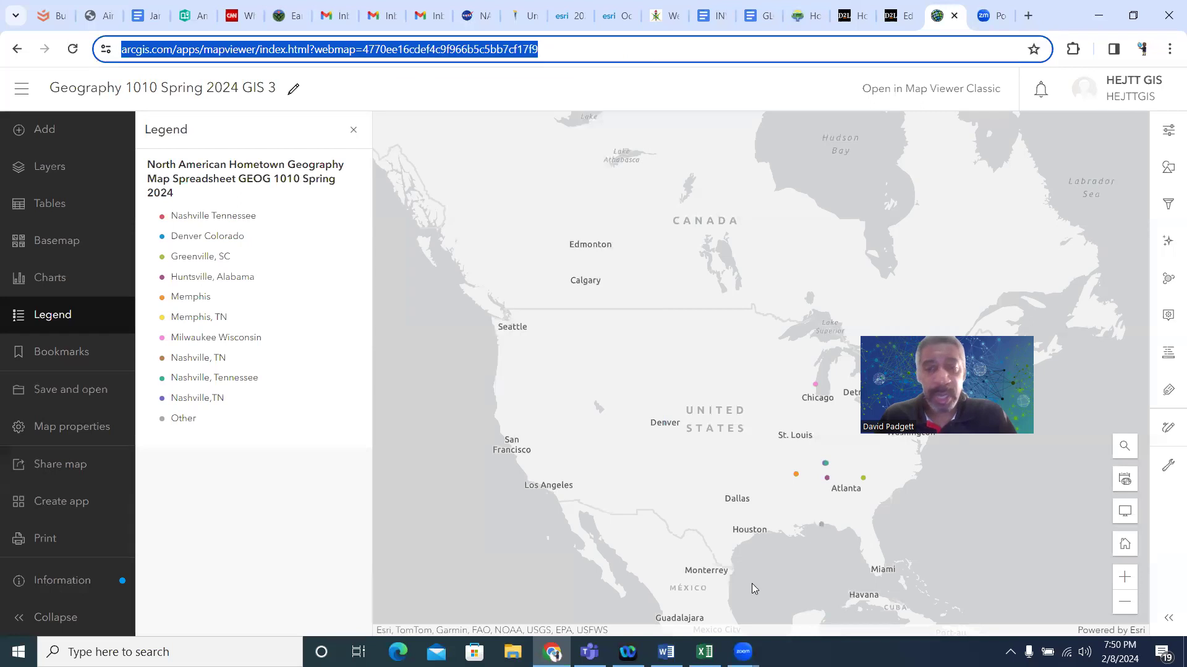
Switch to the GIS Assignment 3 document in Word and paste the copied map address inside the parentheses of item 5
click(666, 652)
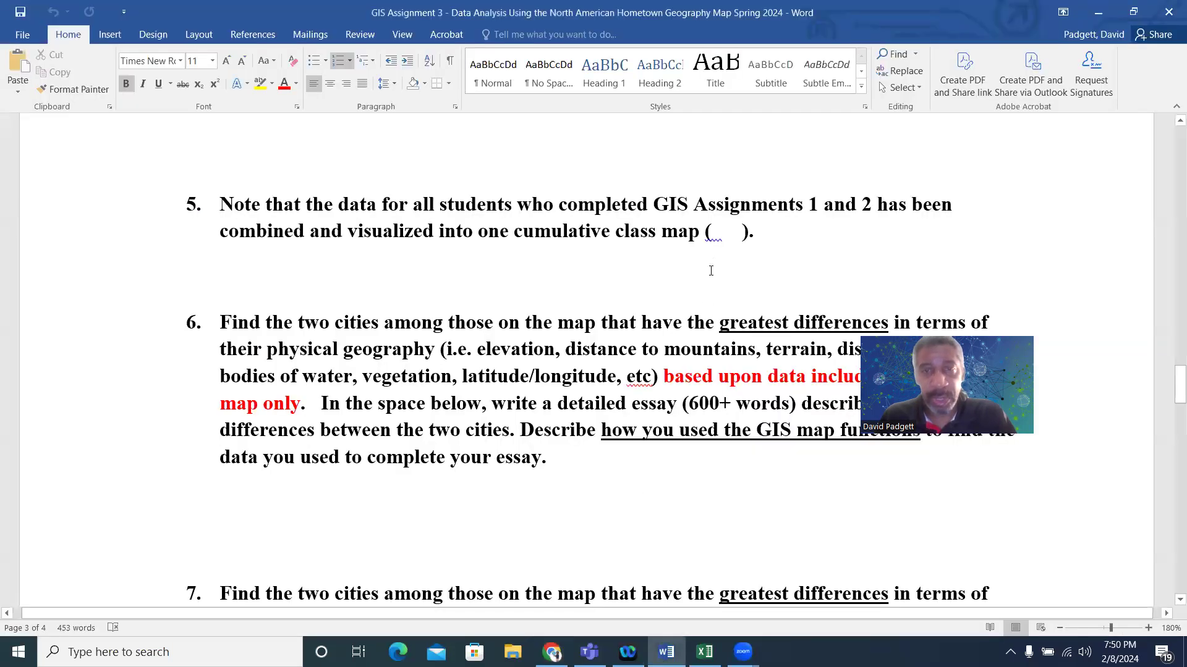
click(28, 90)
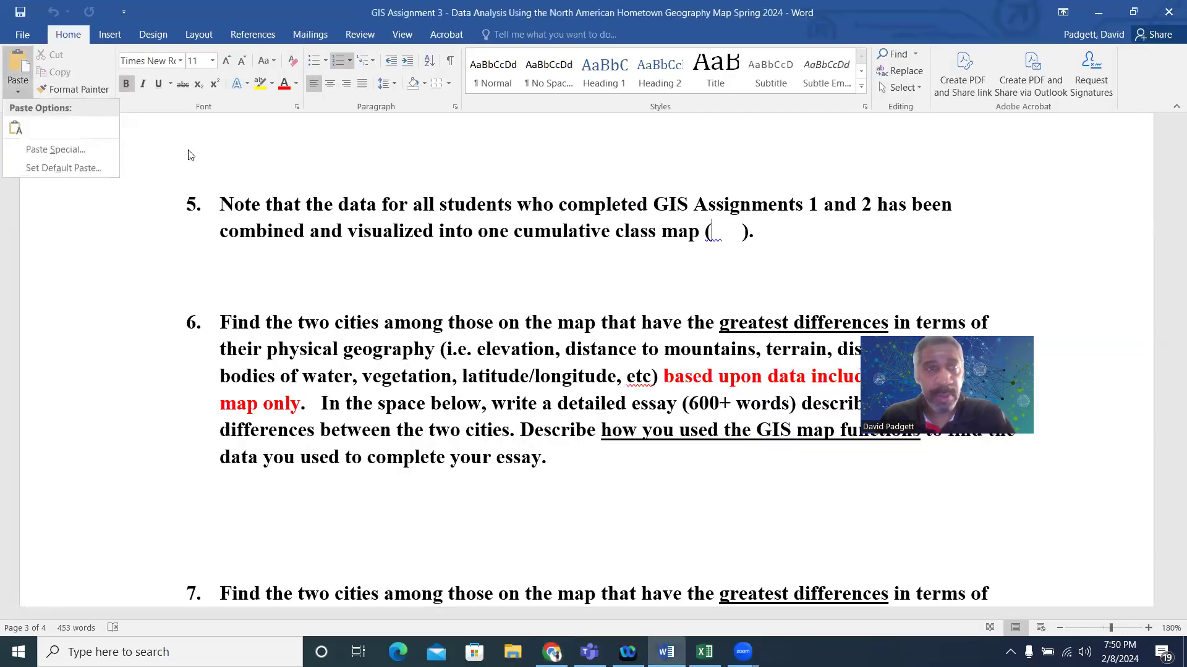
click(16, 129)
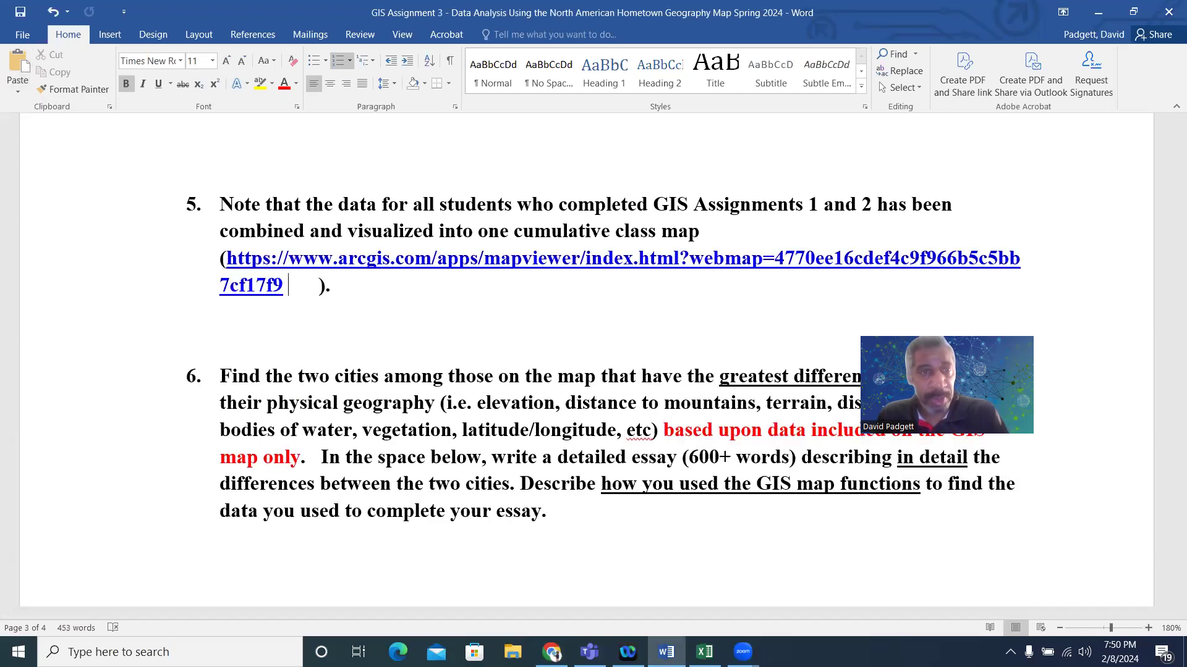
Remove the extra spaces between the pasted map link and the closing parenthesis in item 5, and save the document
key(Delete)
key(Delete)
key(Delete)
key(Delete)
key(Delete)
key(Delete)
key(Delete)
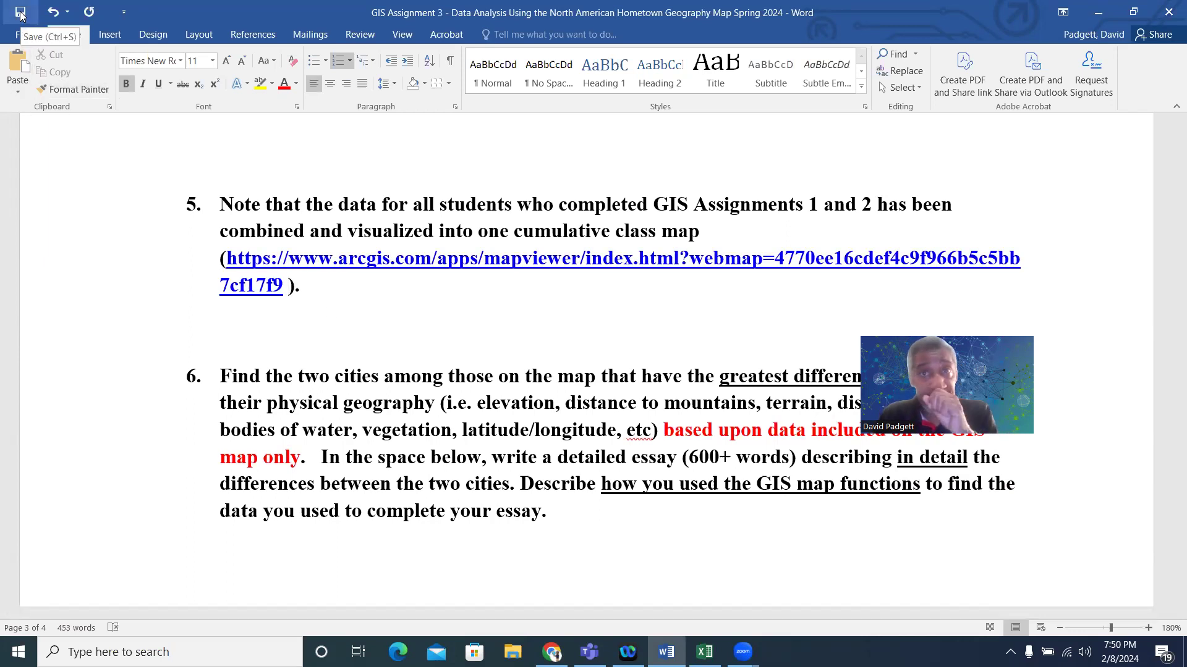
click(21, 12)
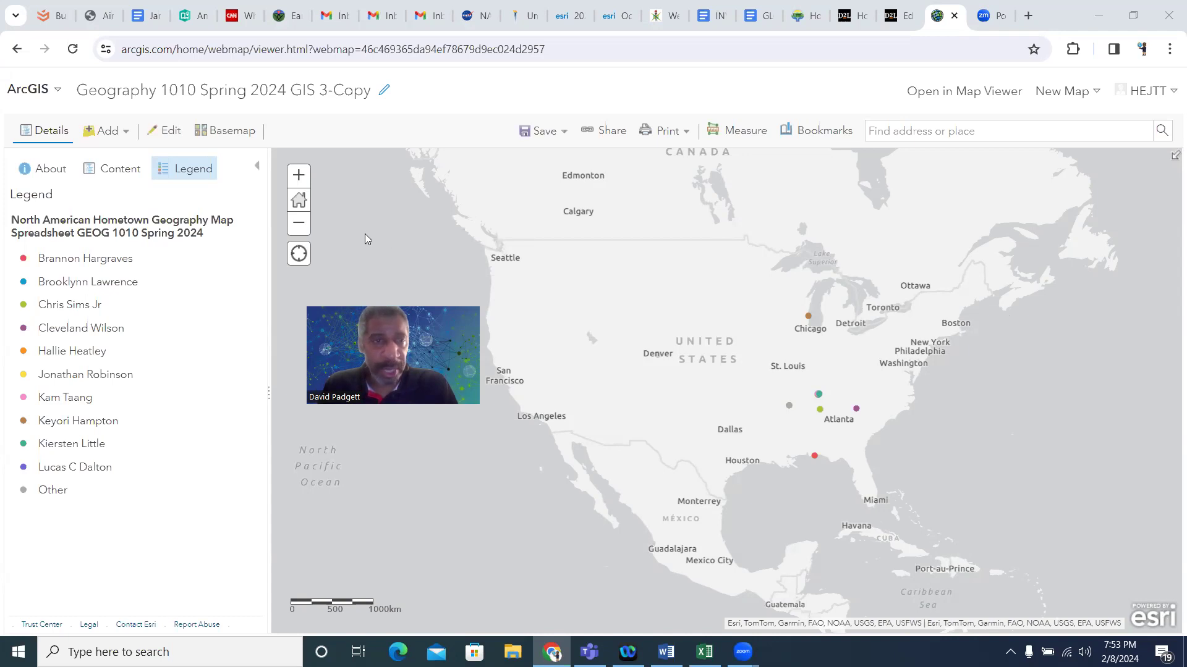
Share the classic map "Geography 1010 Spring 2024 GIS 3-Copy" with Everyone (public) and copy its short link
click(610, 133)
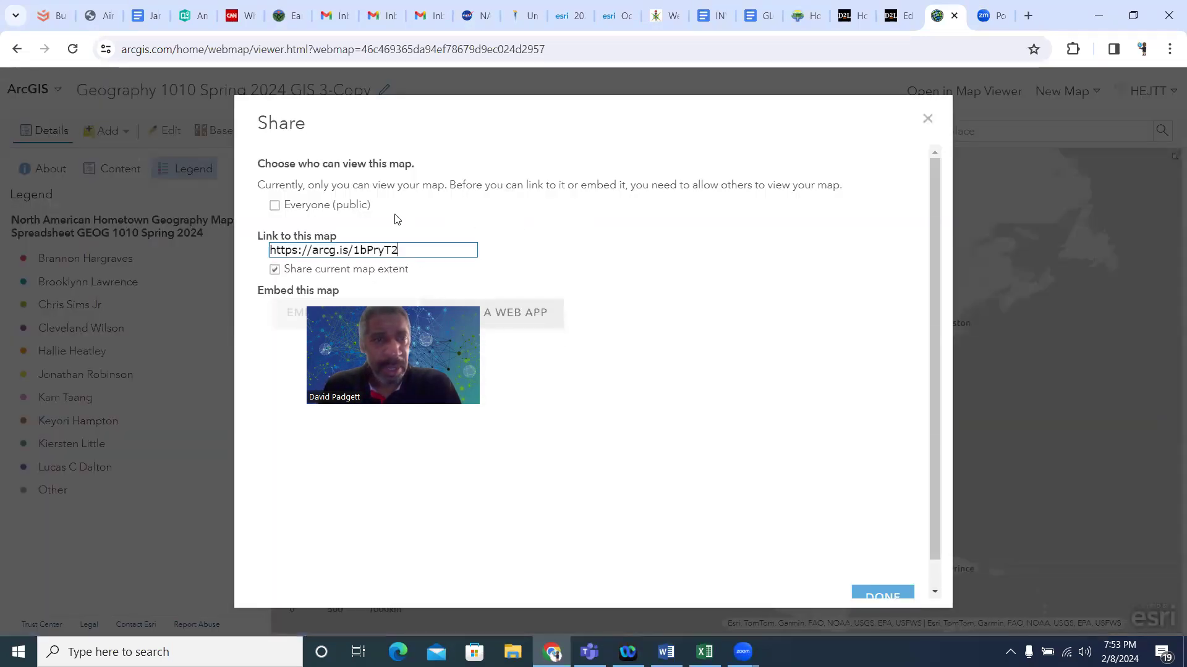
click(282, 205)
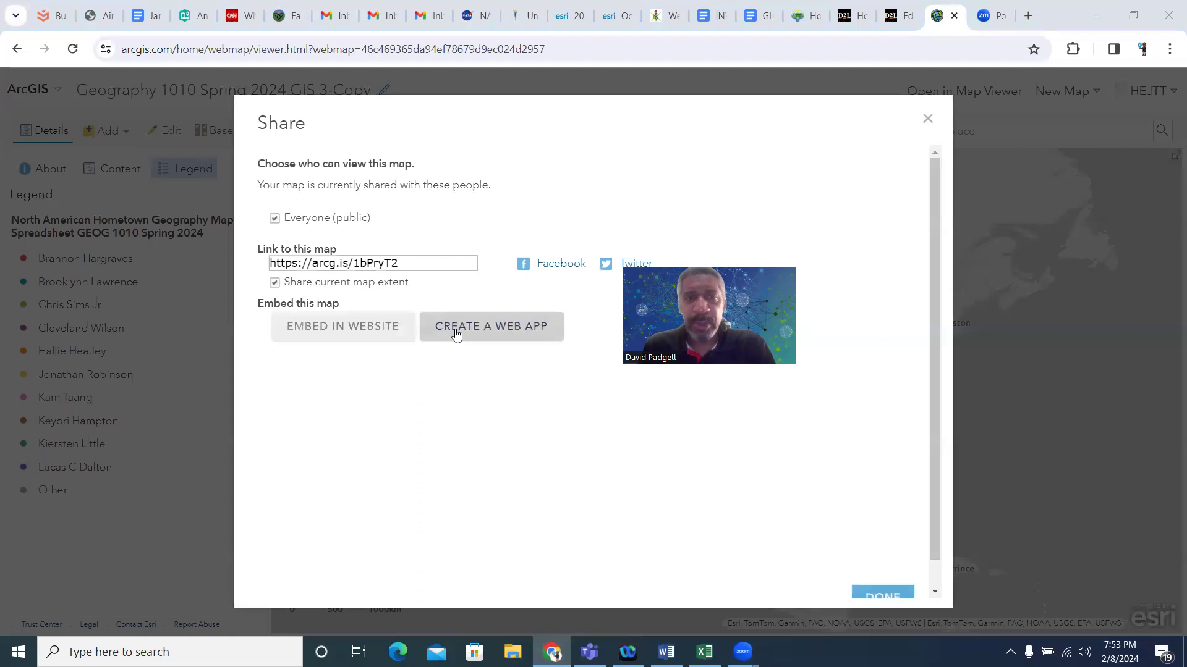
drag(421, 264, 269, 264)
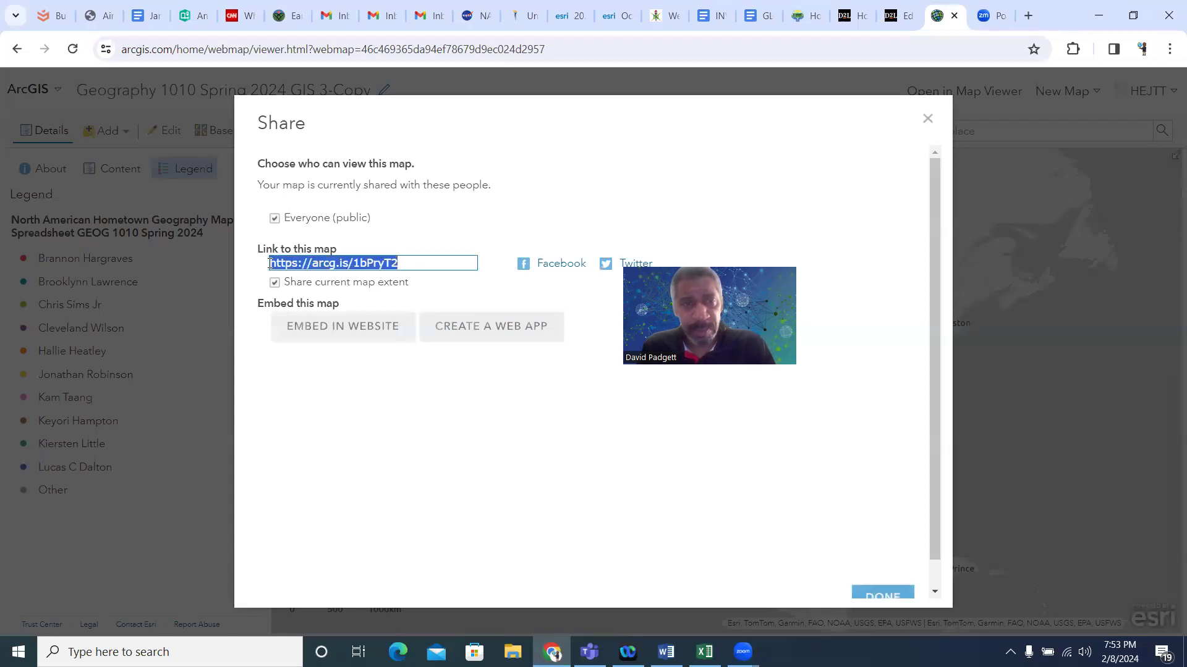
right_click(351, 268)
click(376, 339)
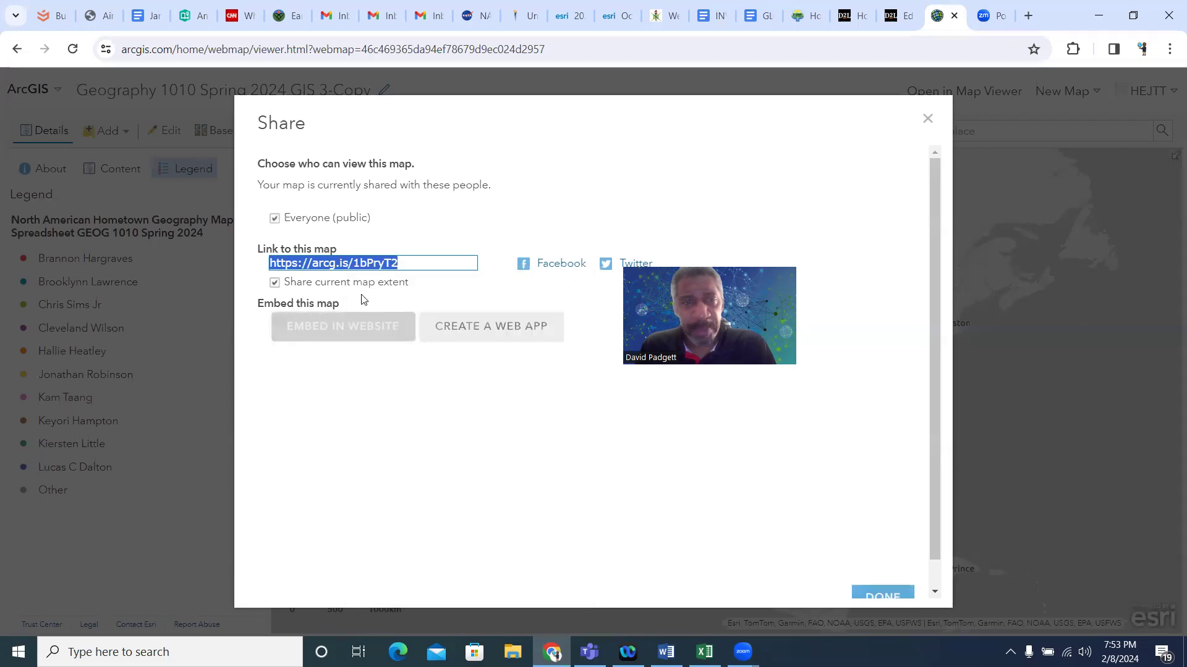
click(862, 586)
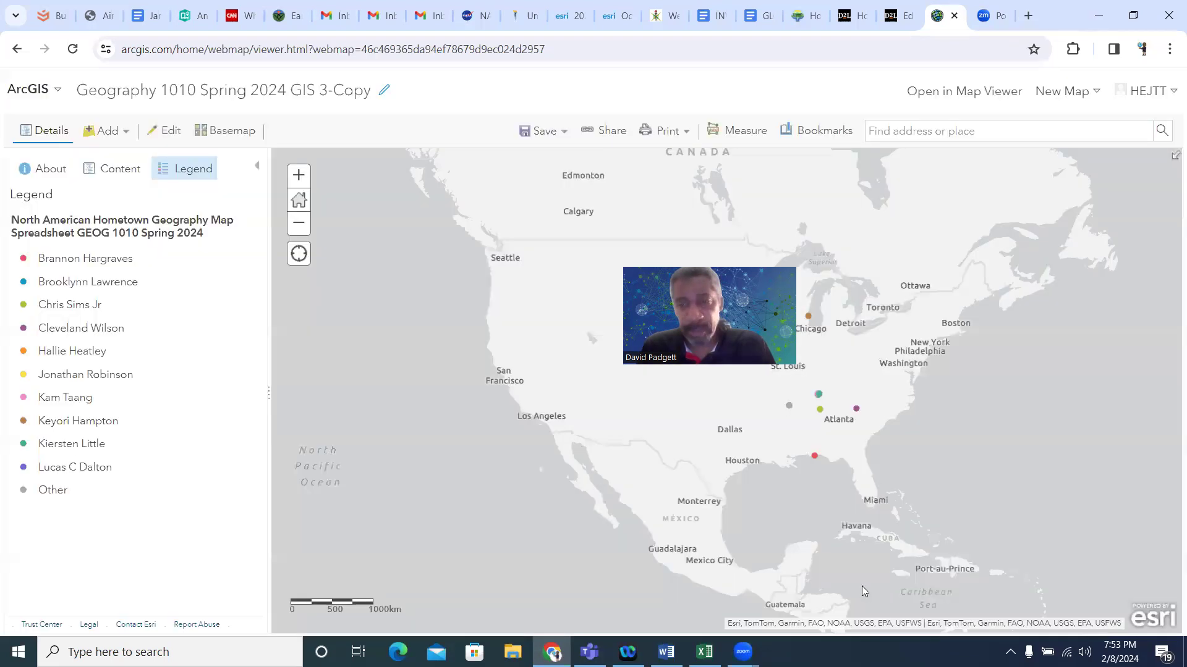
click(610, 131)
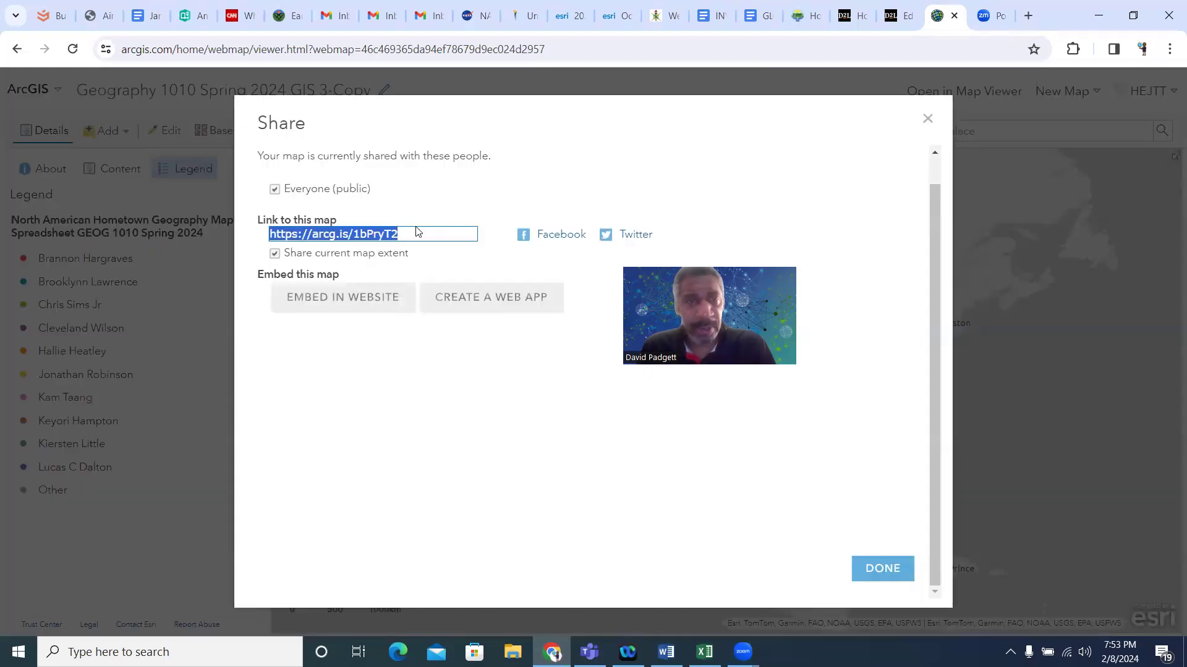
right_click(375, 239)
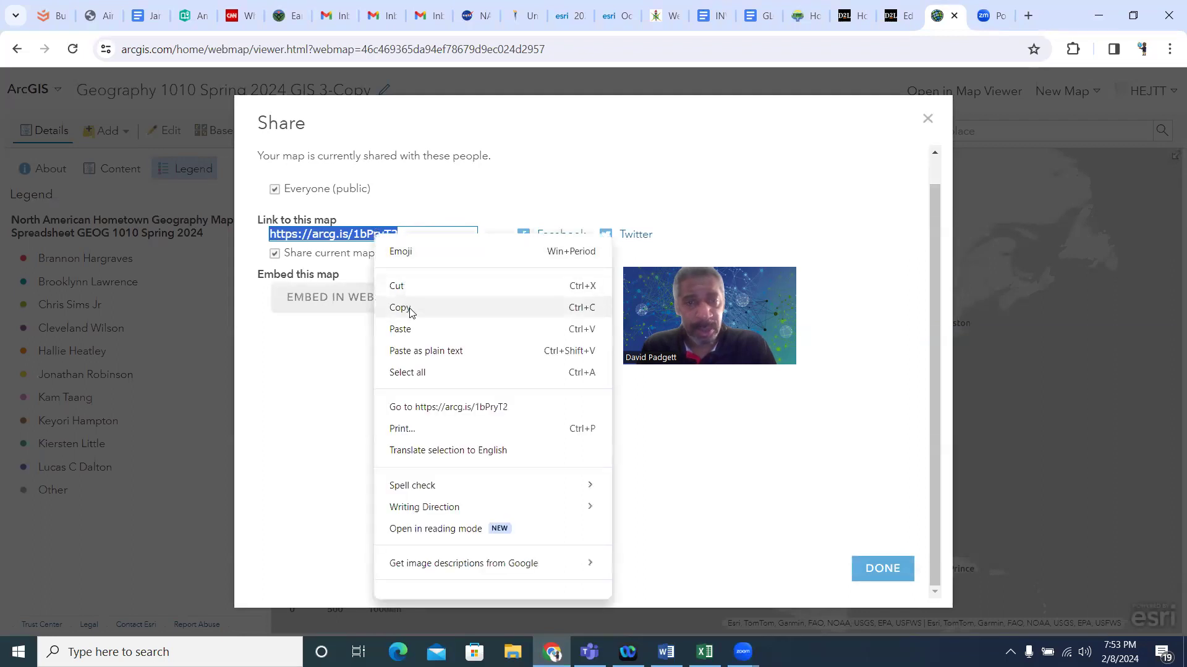
click(411, 312)
click(666, 652)
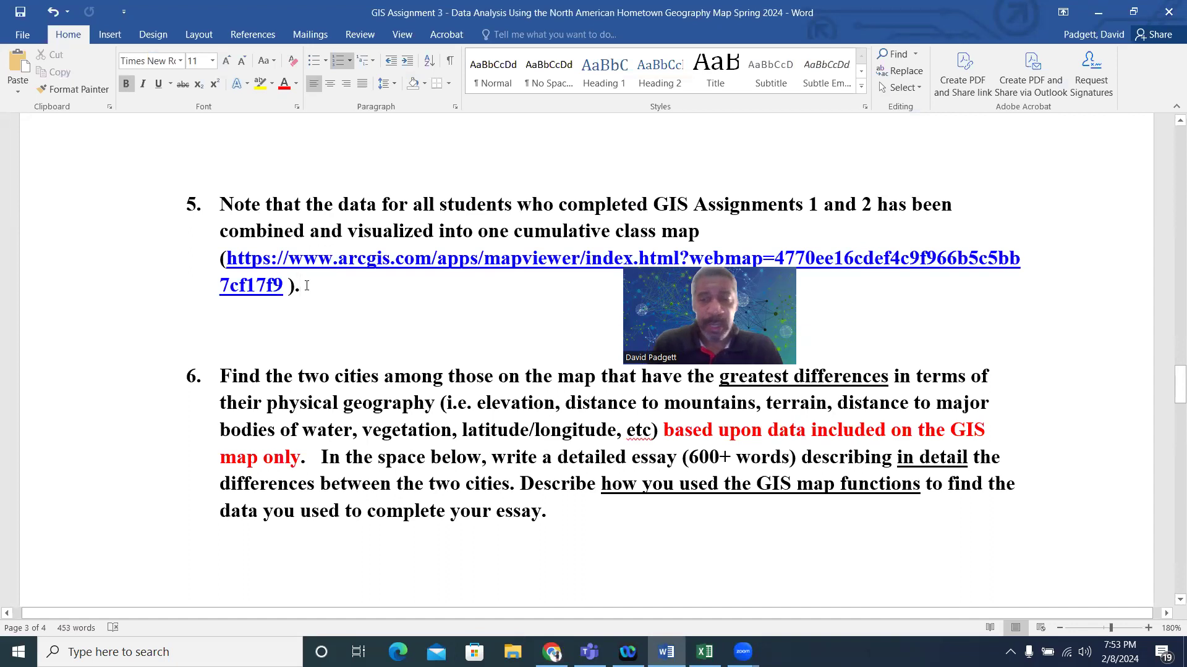
key(BackSpace)
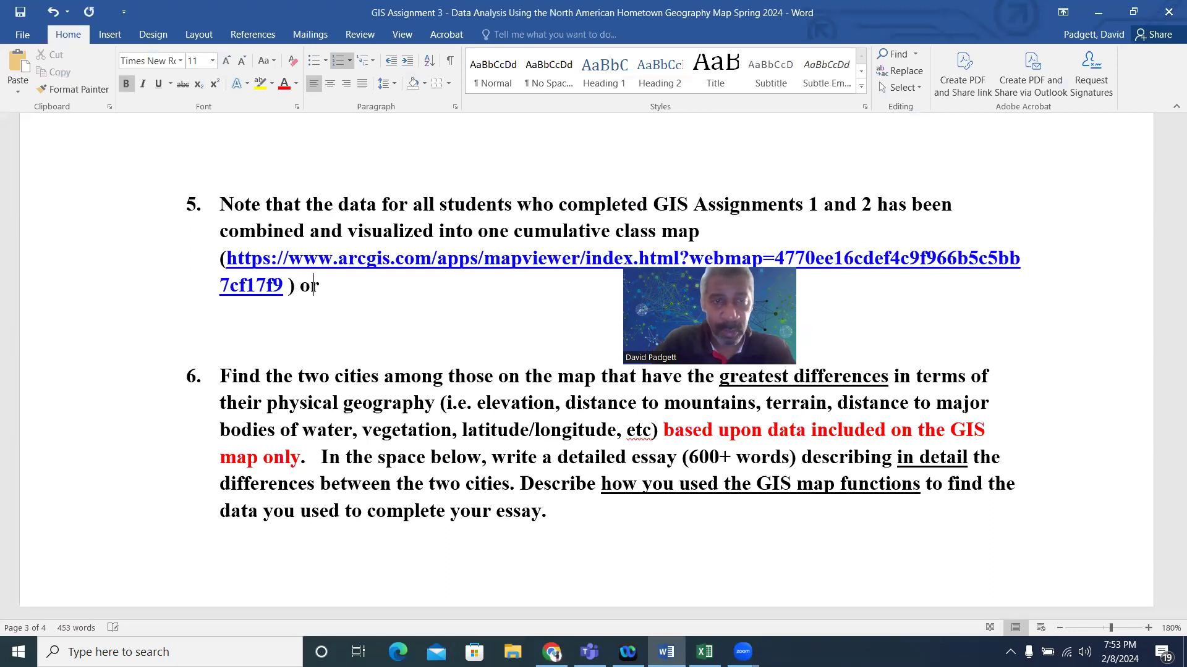
text(or Classic View ()
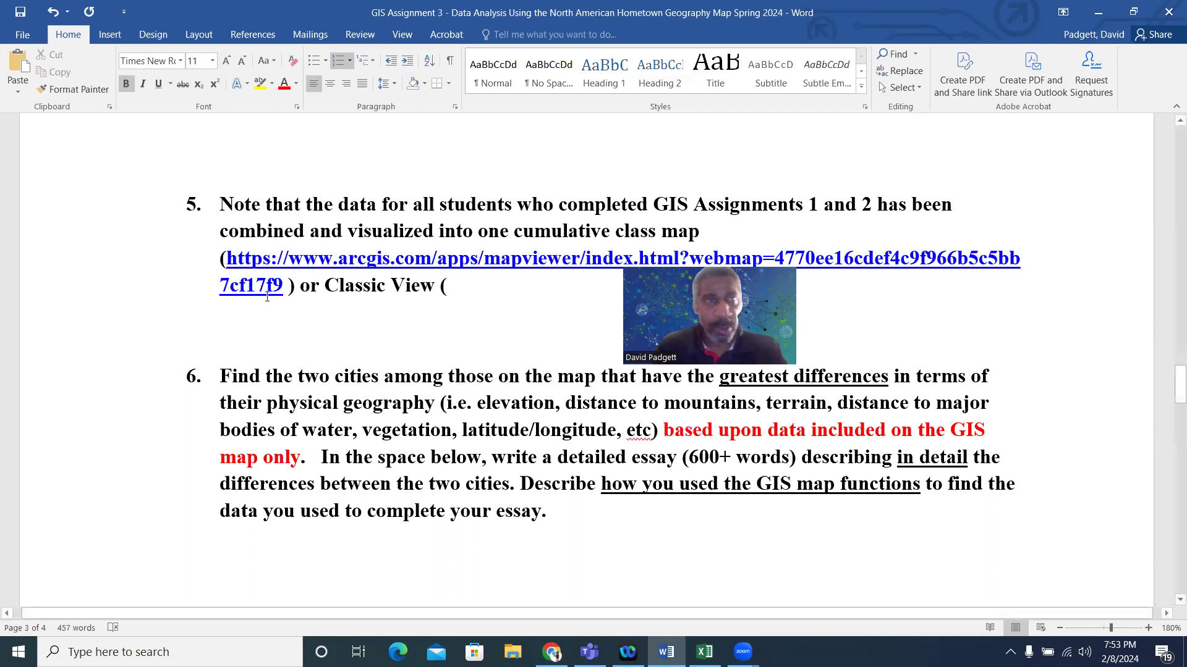
key(ctrl+v)
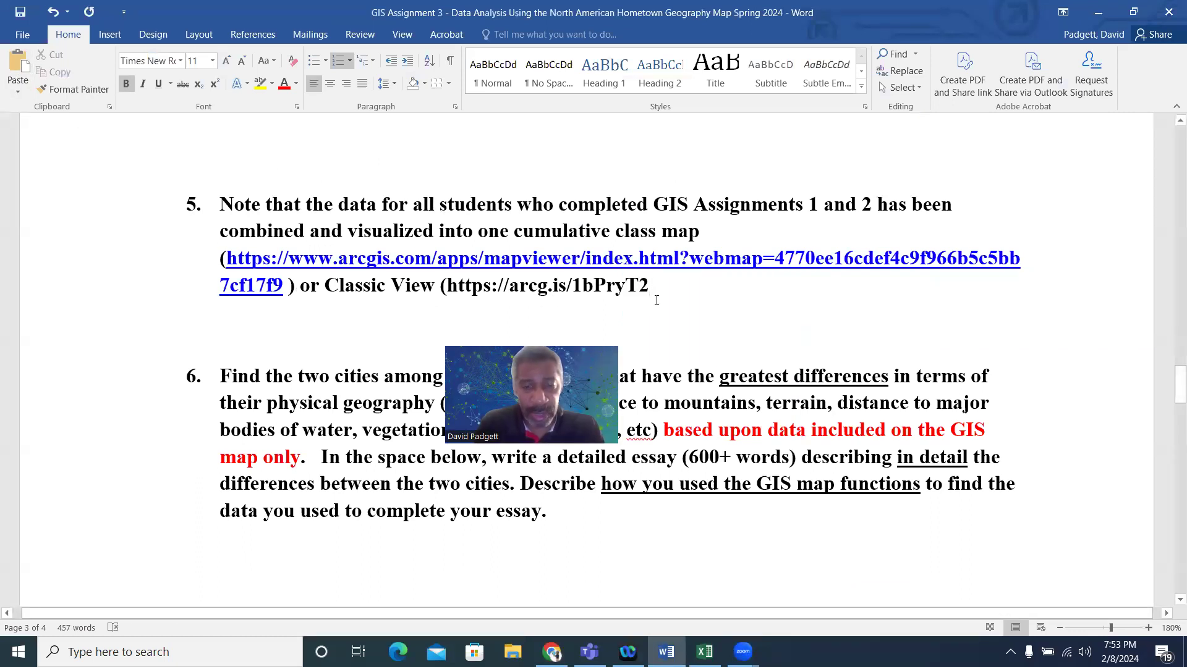
text())
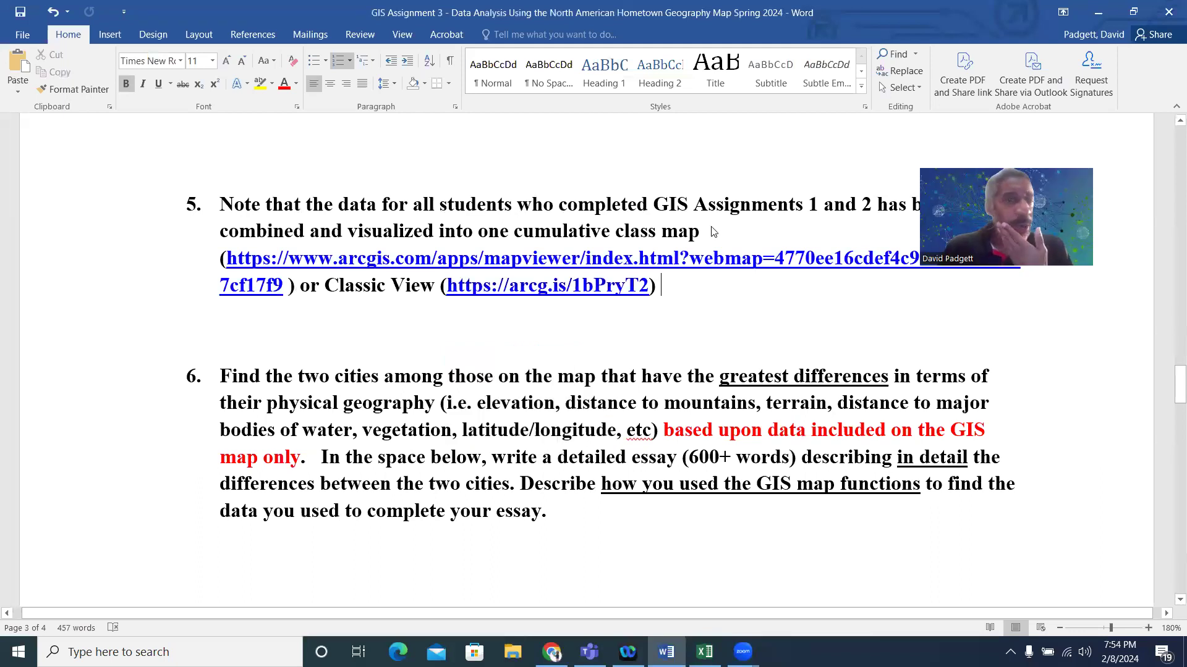
scroll(626, 431, down, 3)
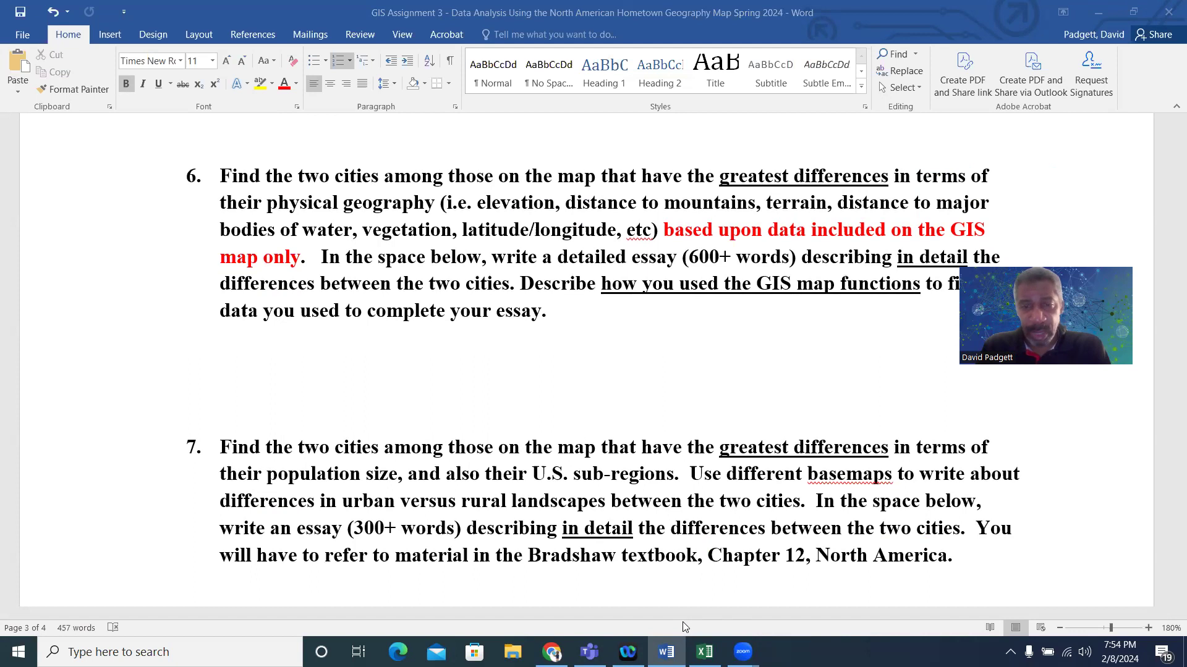
Switch back to the ArcGIS map copy, style the hometown layer by Average Elevation with size symbols, and show the legend
click(551, 652)
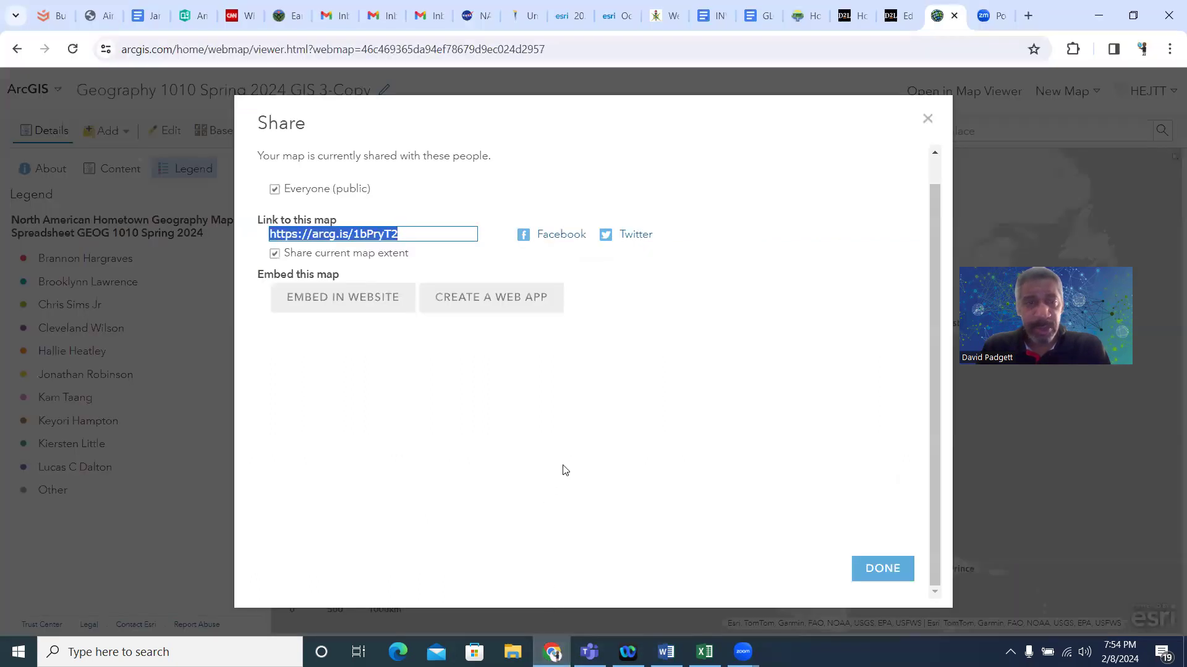
click(857, 567)
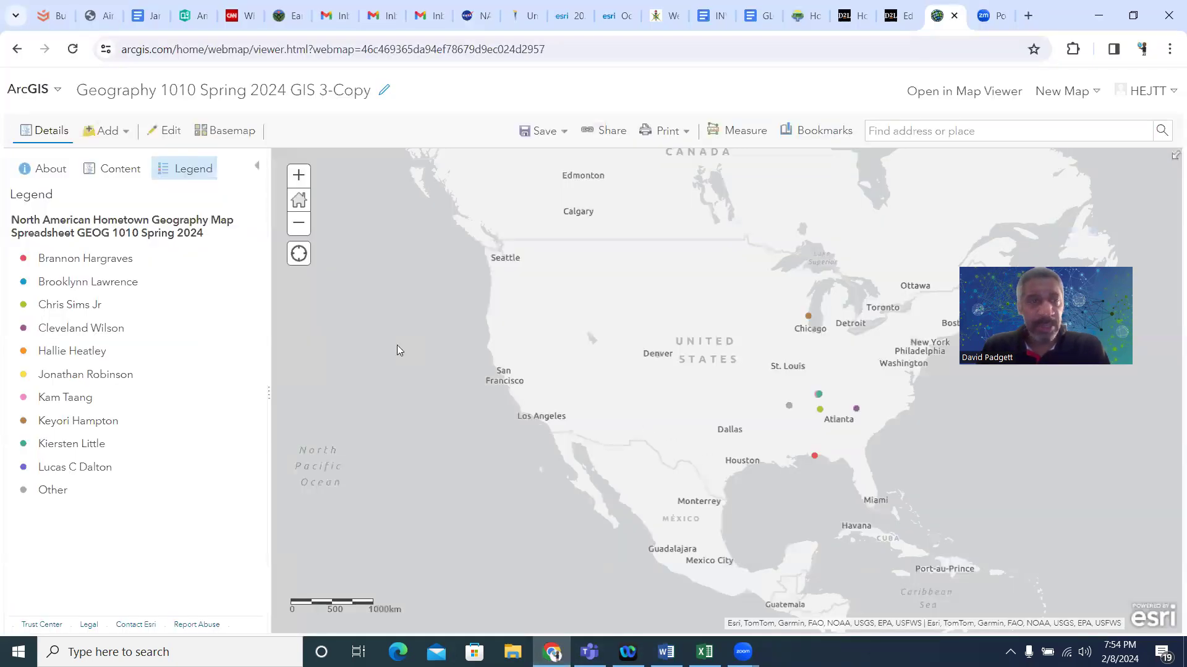
click(118, 172)
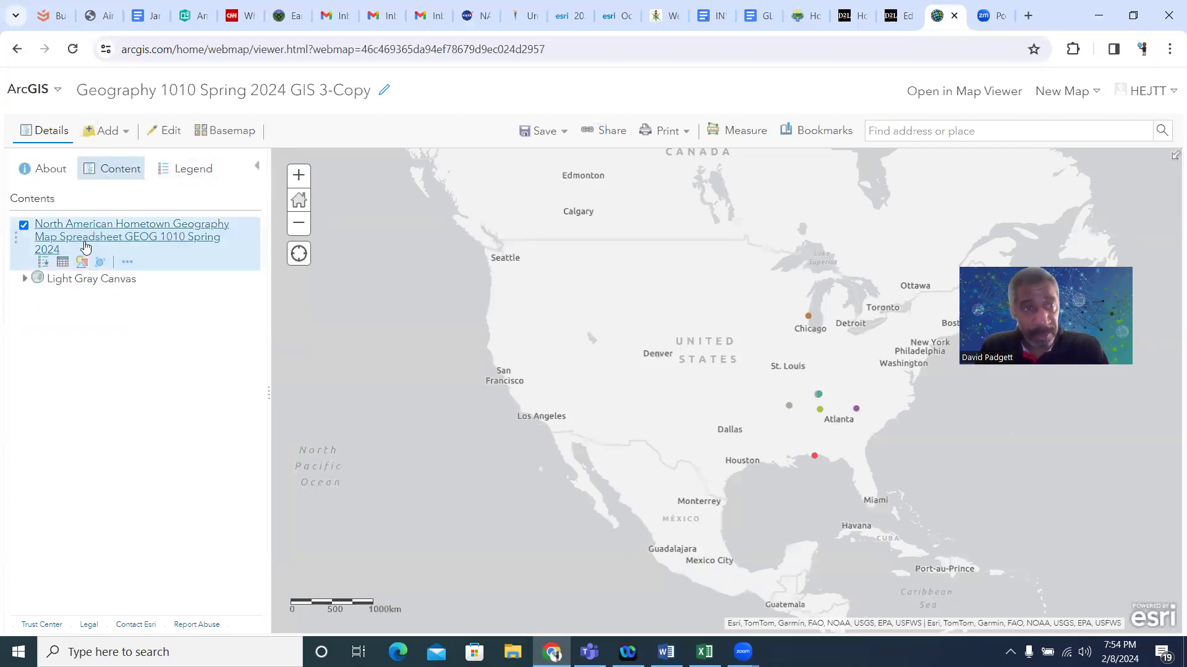
click(82, 264)
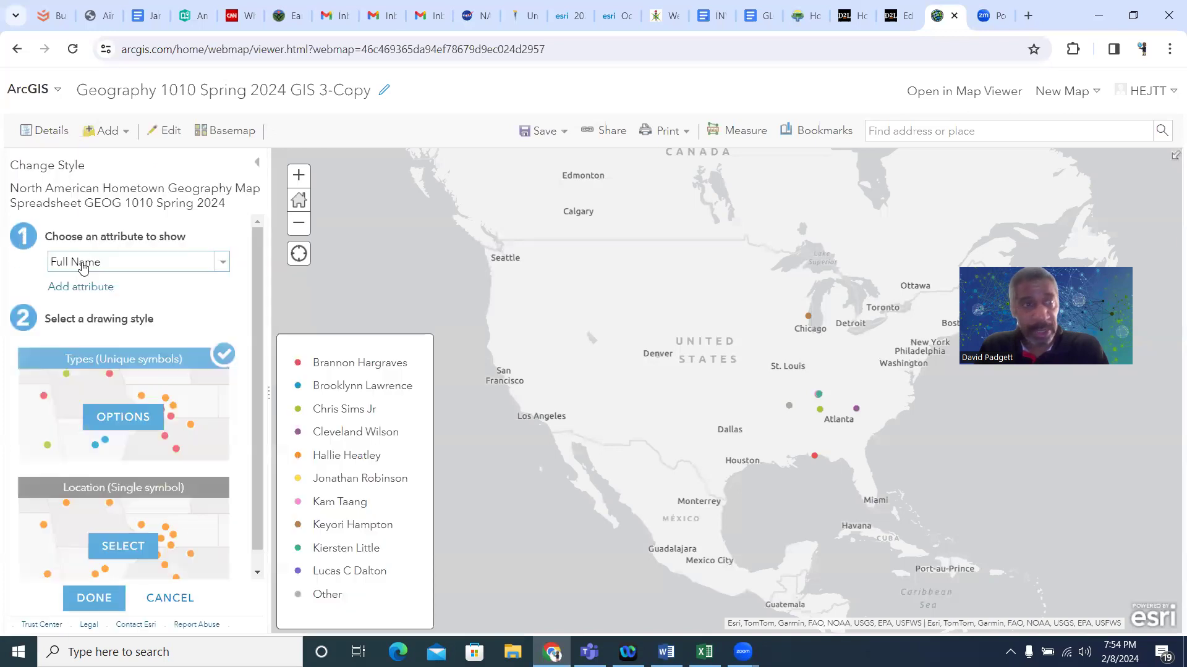
click(223, 267)
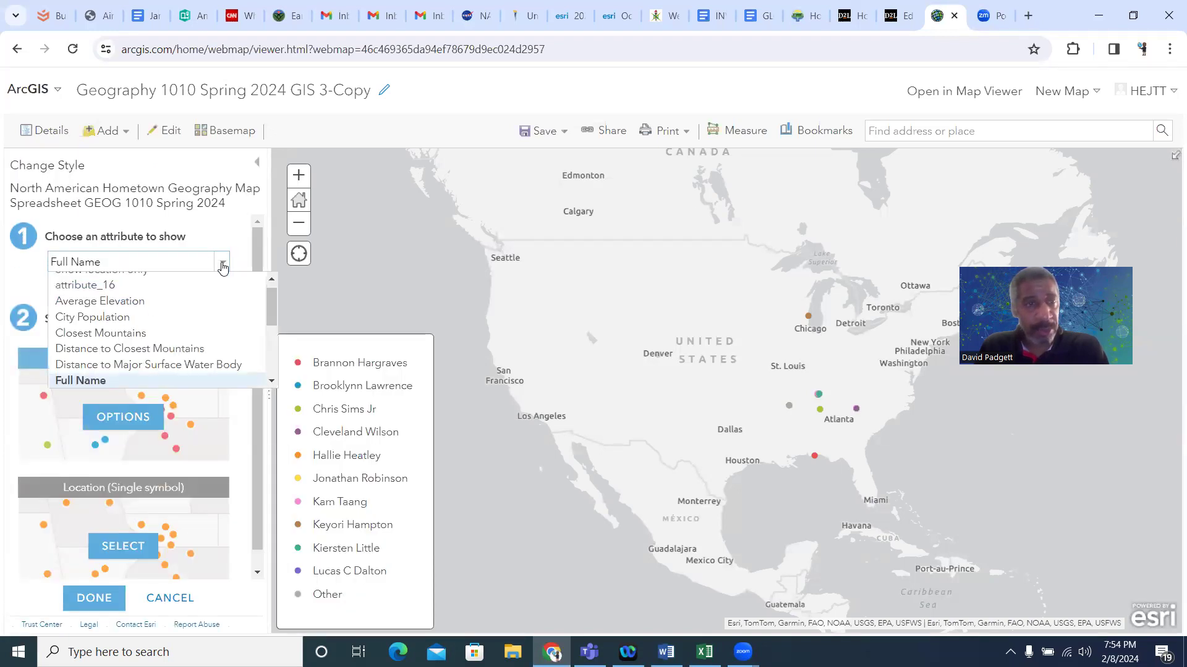
click(159, 305)
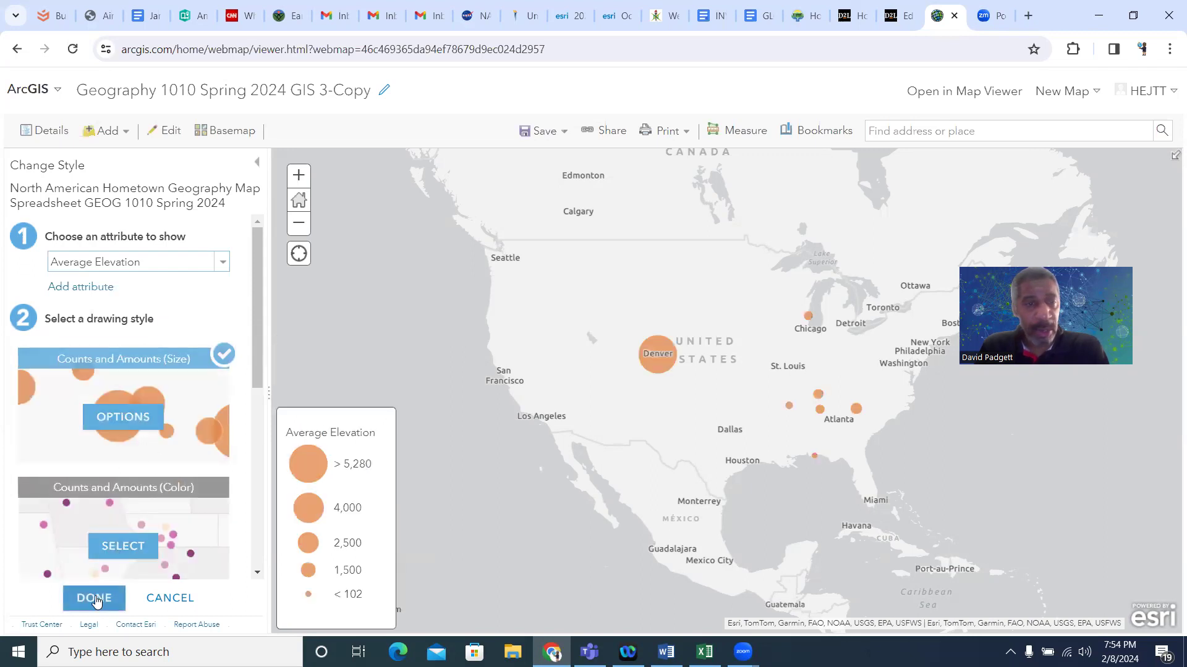
click(94, 598)
click(188, 170)
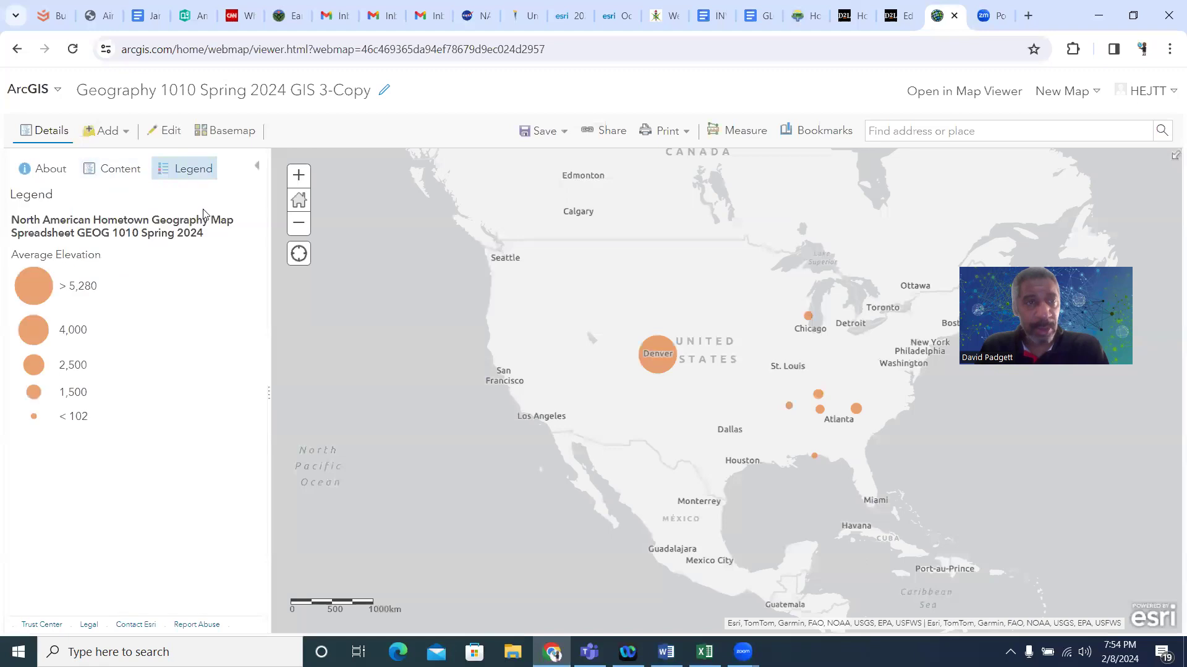
Examine the hometown data of the northwest Florida point and the Milwaukee point on the map
drag(862, 259, 709, 249)
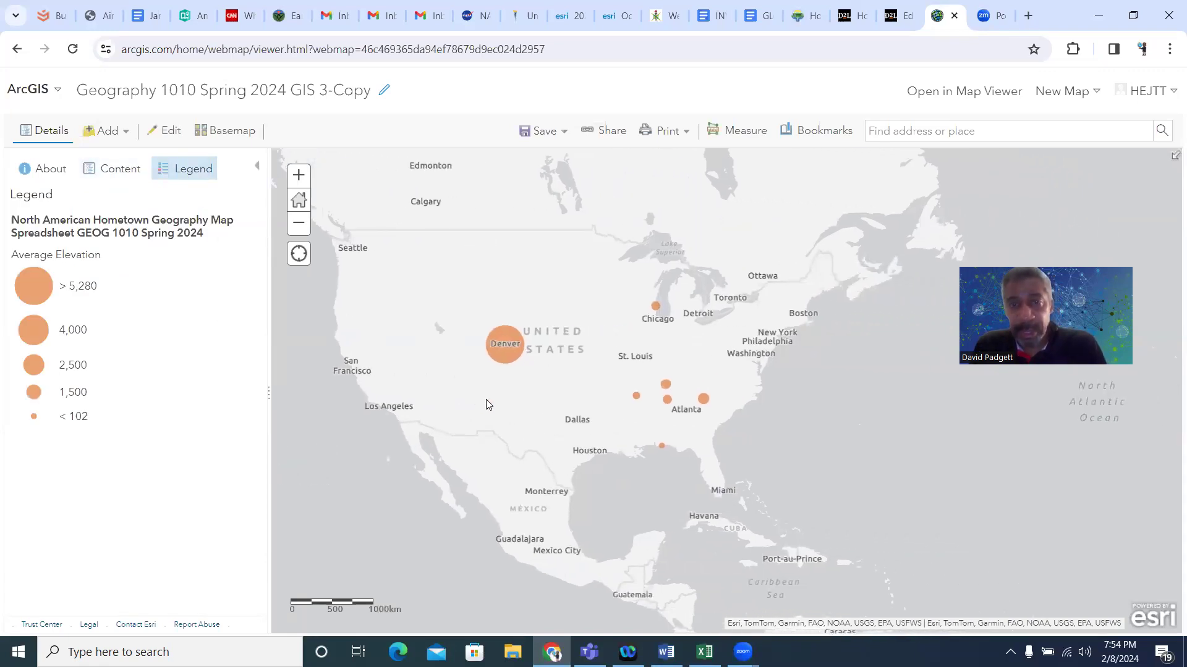
scroll(590, 383, up, 1)
scroll(590, 383, up, 1)
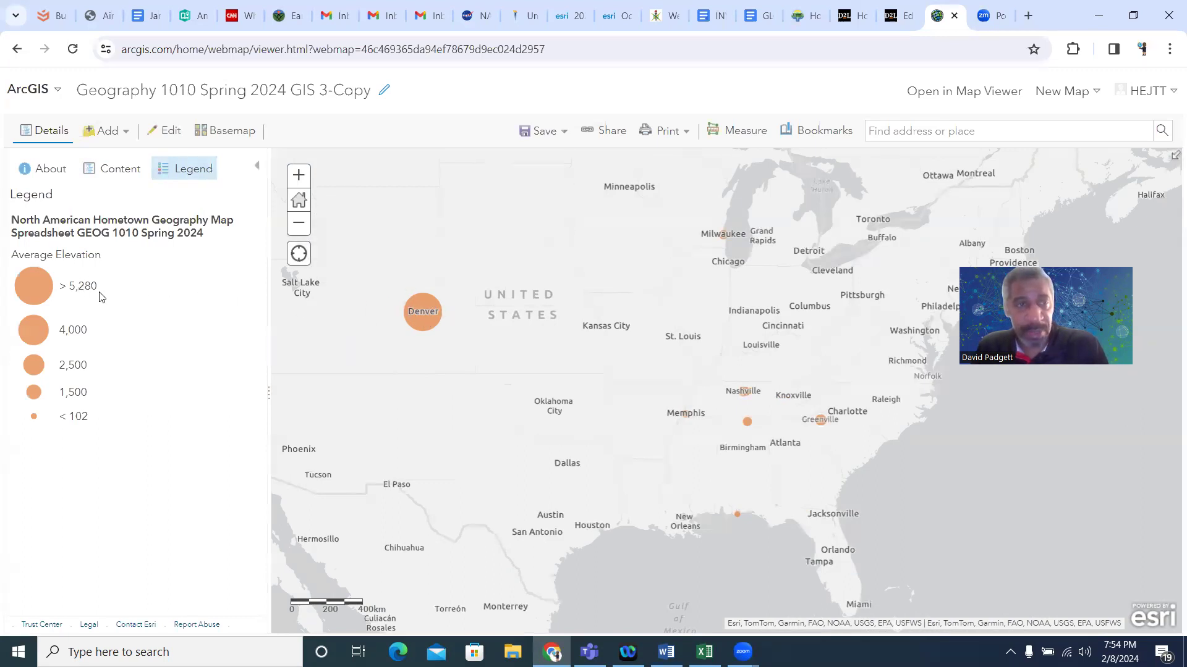
click(736, 513)
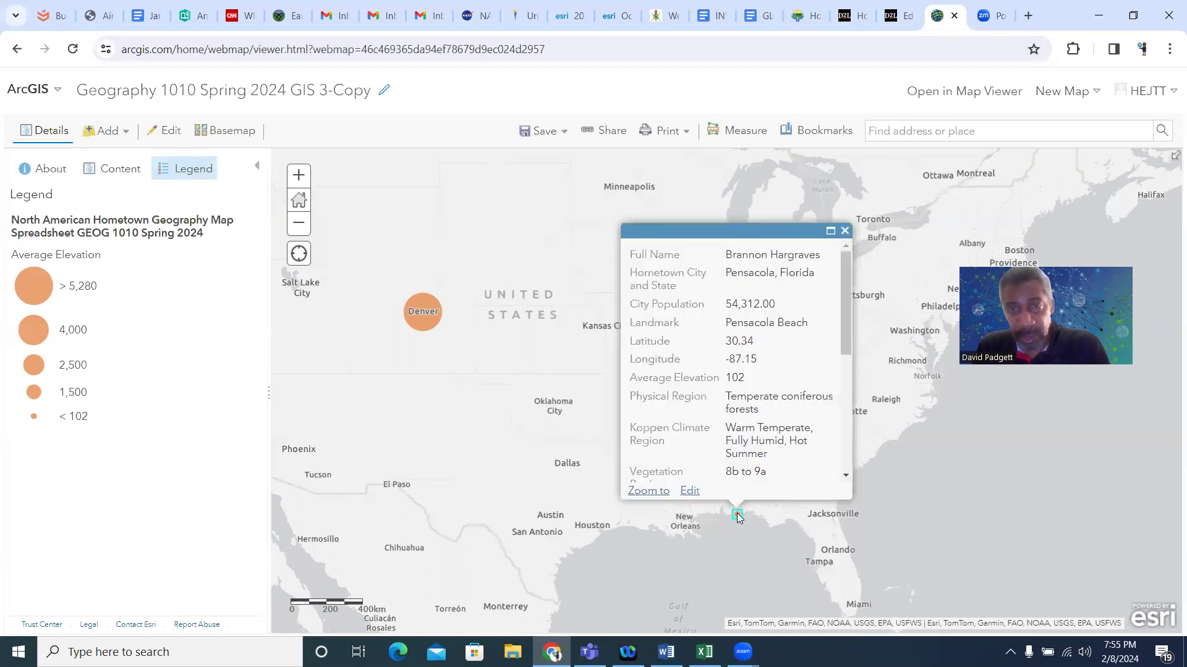
click(845, 231)
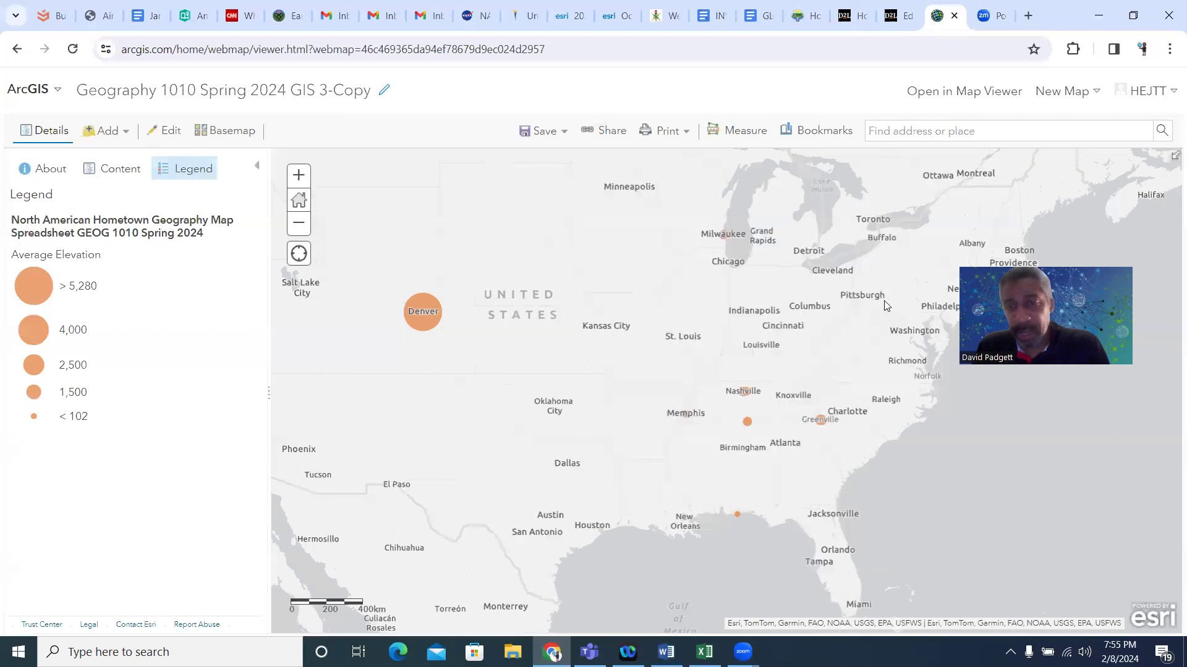
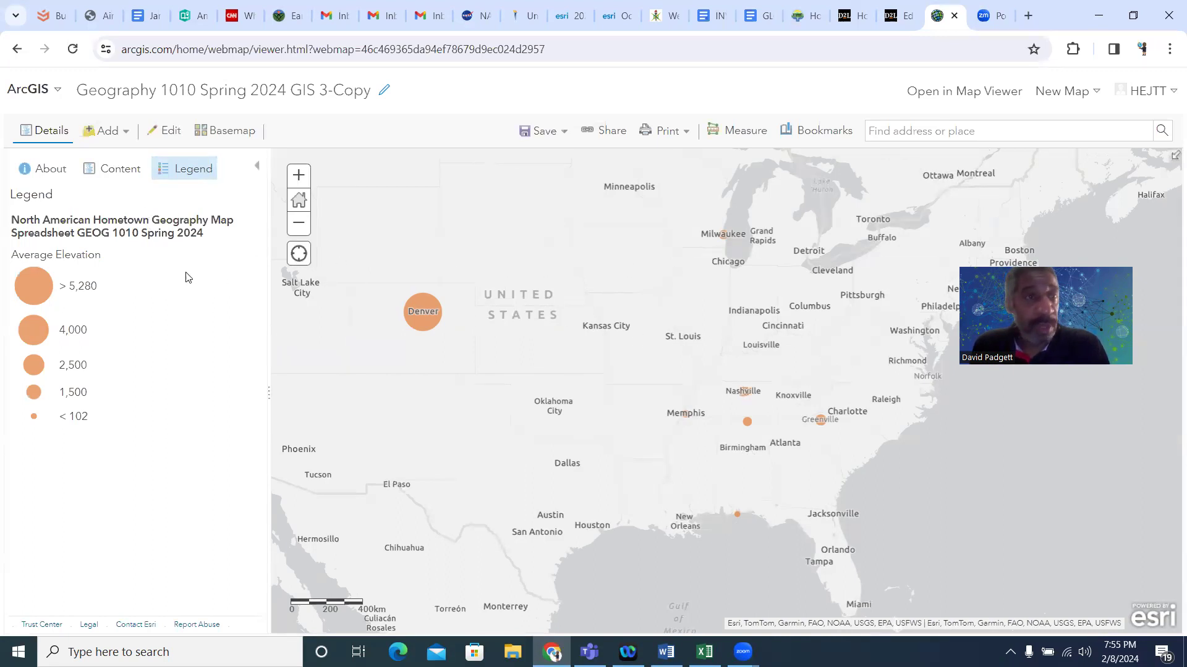
click(723, 237)
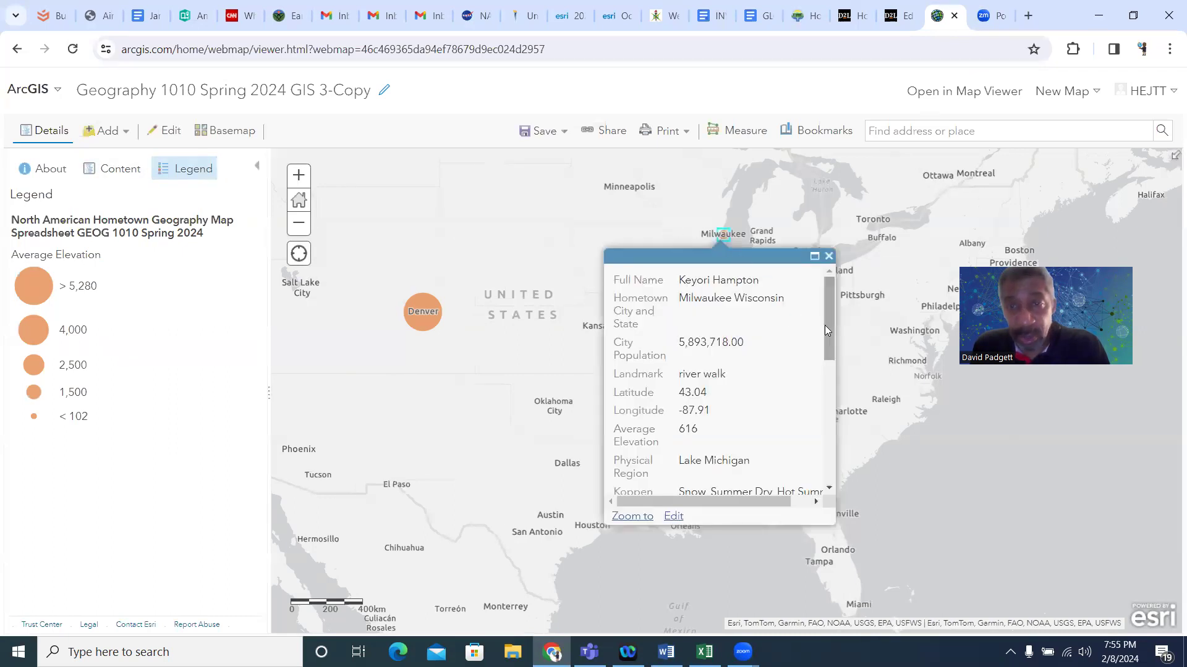
mouse_move(827, 325)
mouse_down()
mouse_move(827, 356)
mouse_move(828, 326)
mouse_up()
click(829, 256)
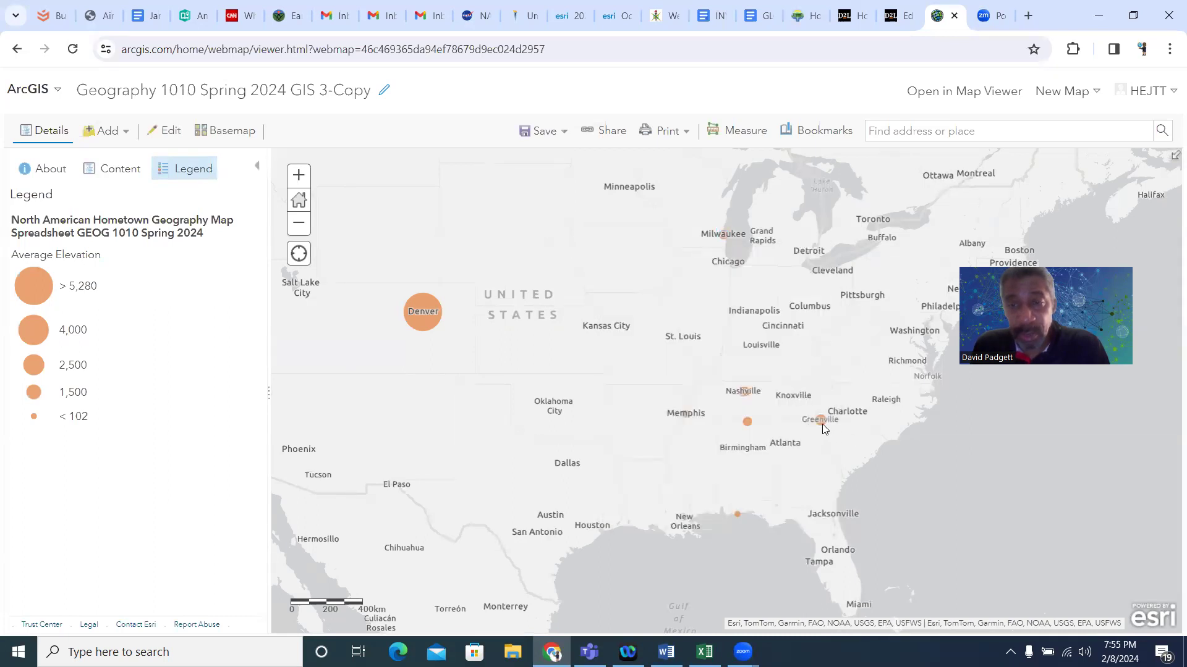
Change the basemap to Imagery Hybrid and show the map's layer contents
click(229, 133)
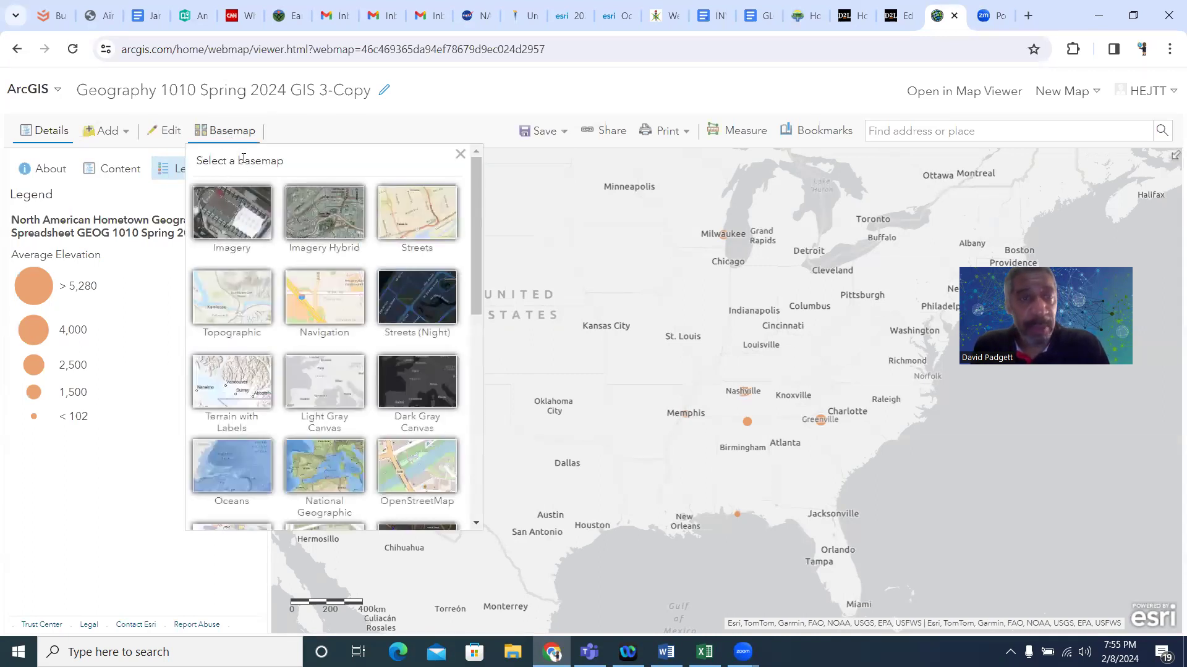
click(326, 217)
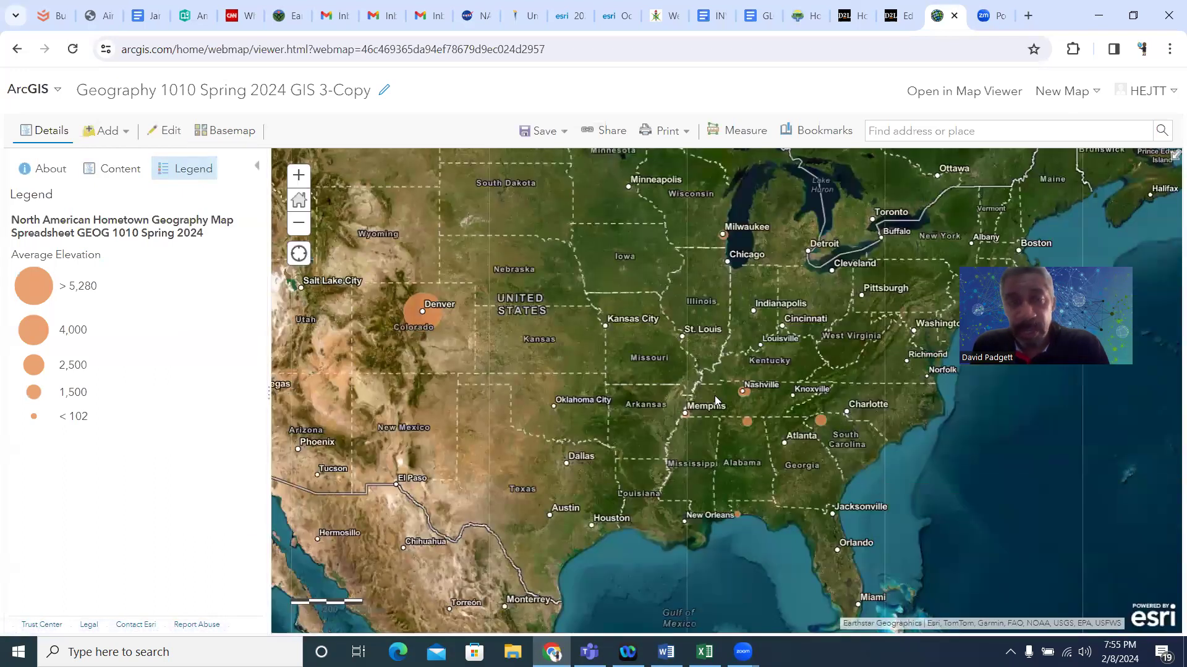
click(111, 175)
mouse_move(52, 254)
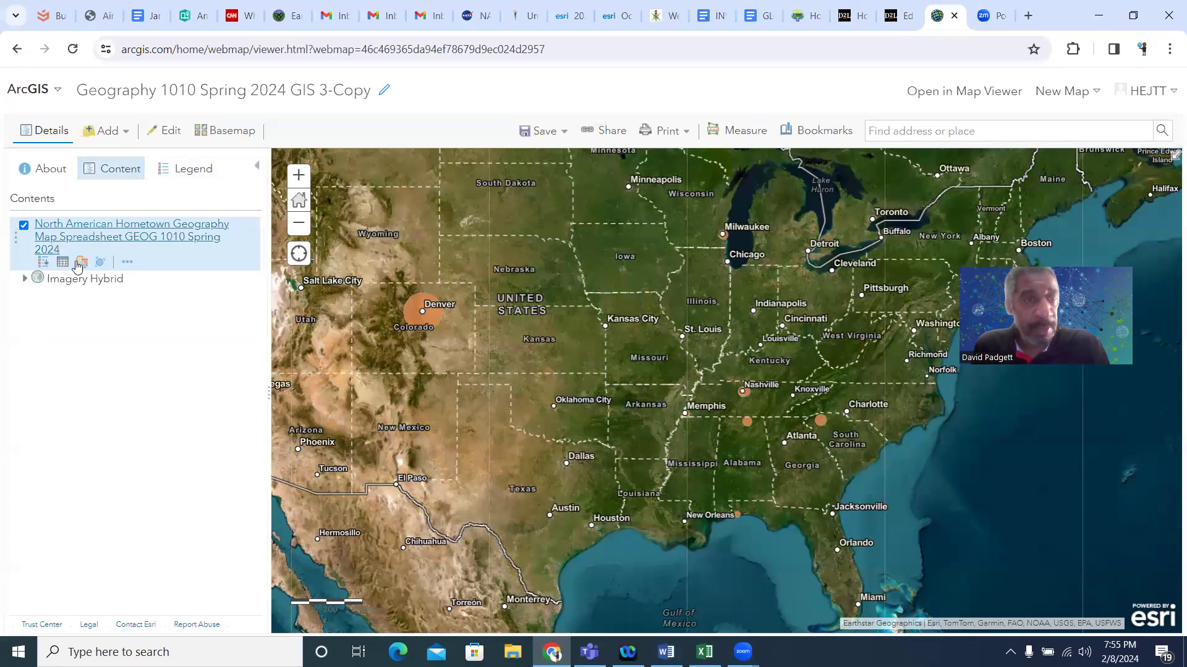
Restyle the hometown layer to show Hometown City and State with Types (Unique symbols)
click(81, 263)
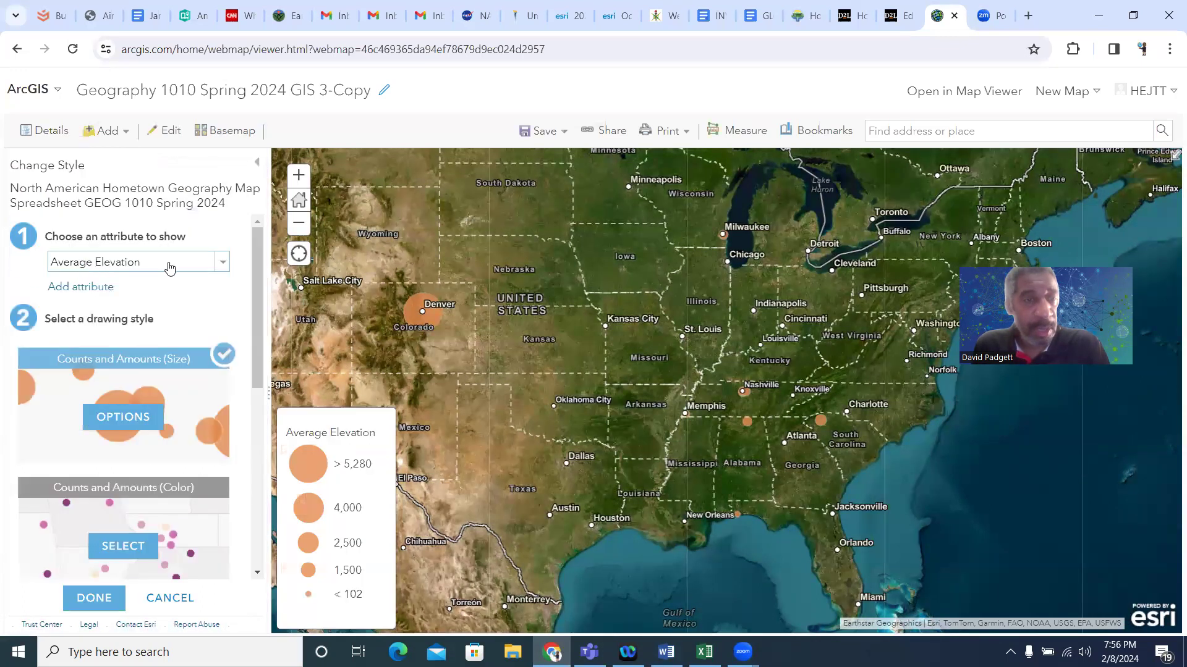
click(222, 266)
drag(269, 312, 269, 342)
click(207, 314)
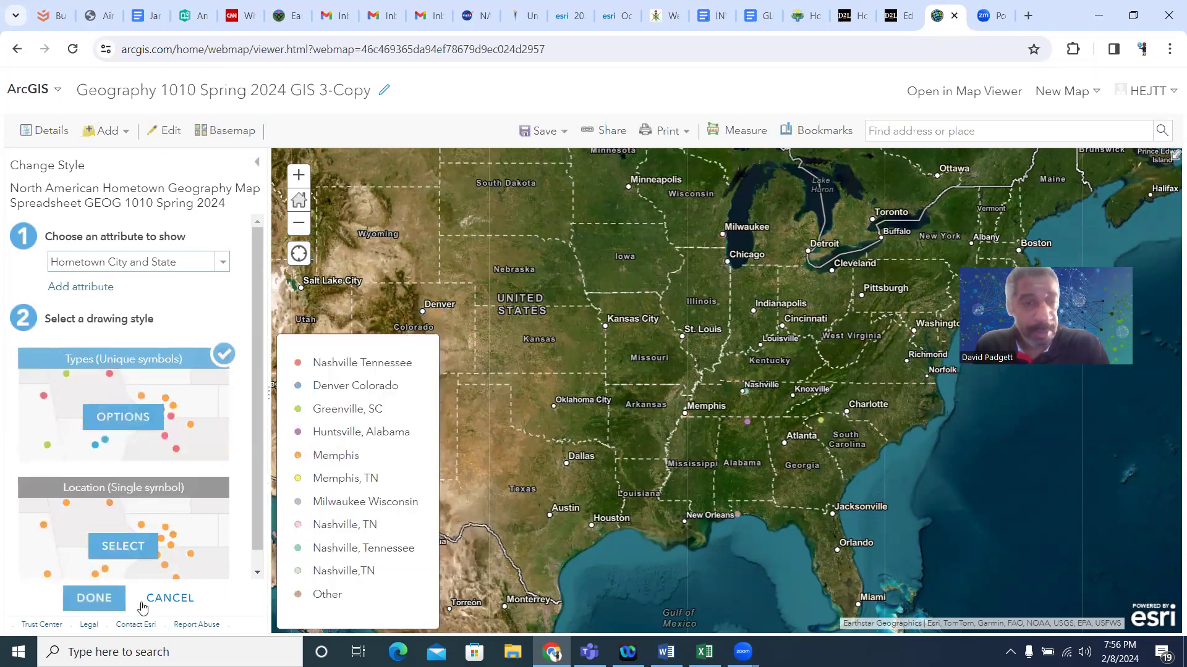
click(94, 599)
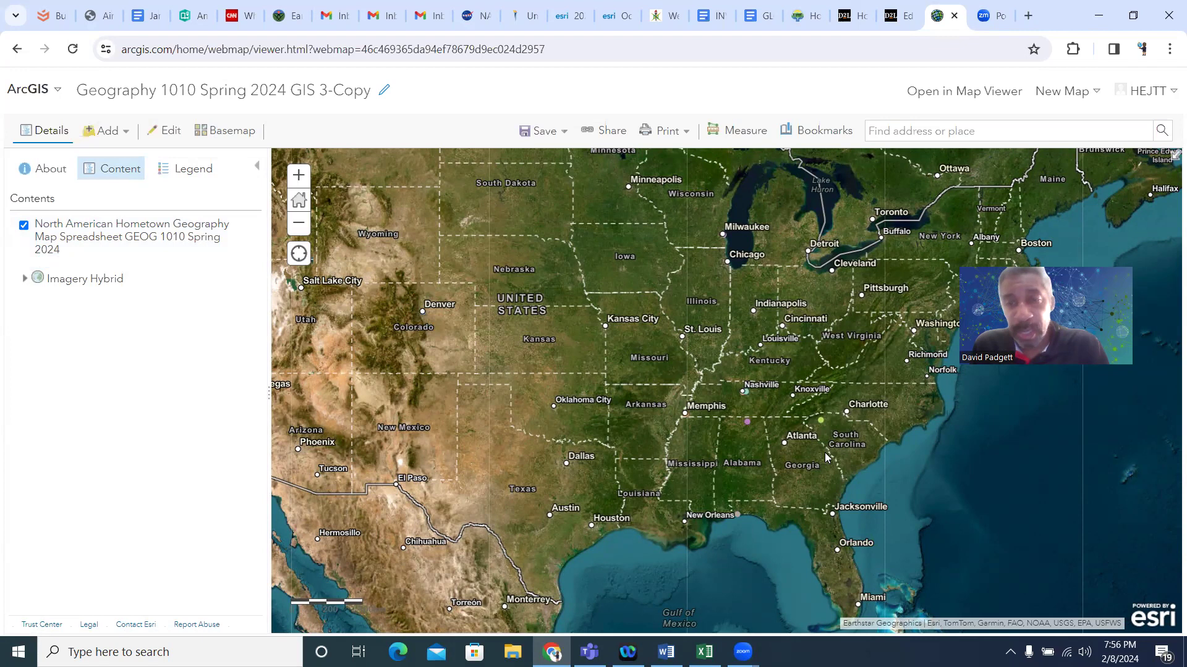
Examine the satellite imagery of Greenville, South Carolina, and its surroundings at street level
scroll(825, 457, up, 1)
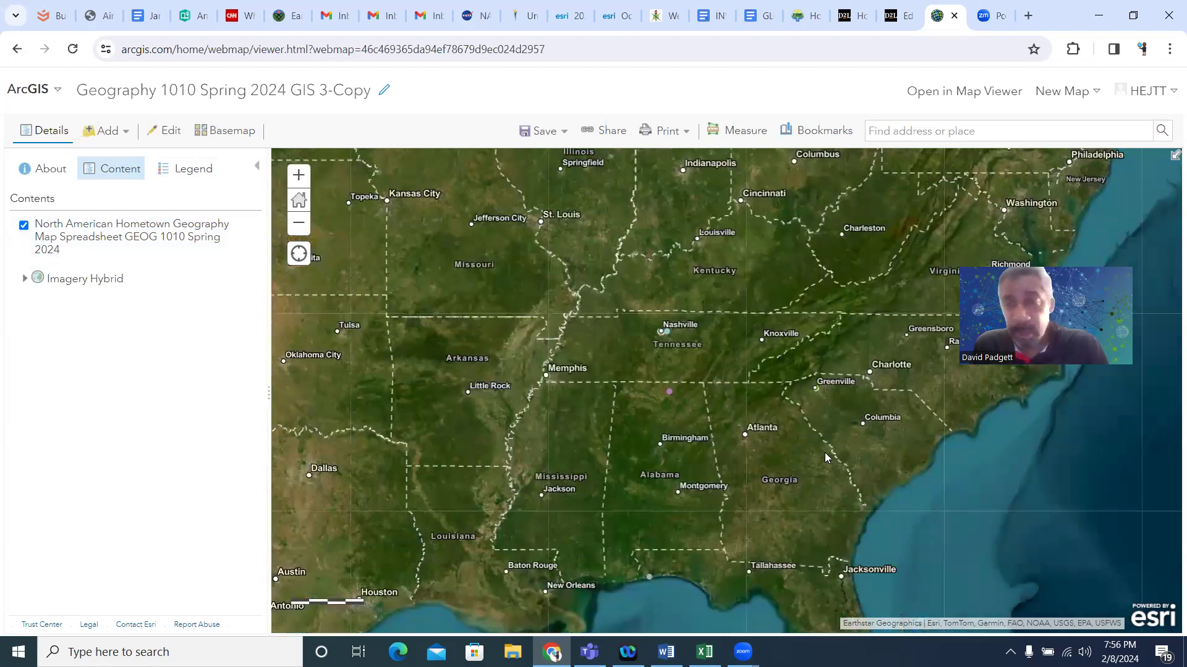
scroll(825, 458, up, 1)
scroll(826, 359, up, 1)
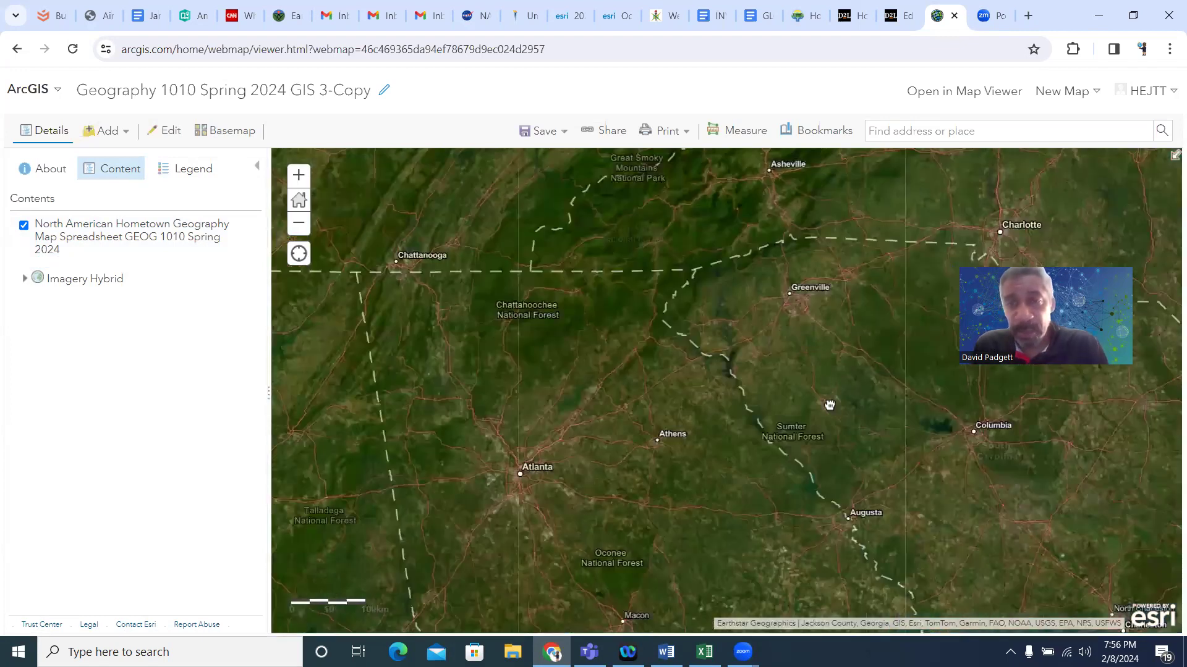
drag(829, 405, 851, 498)
scroll(752, 276, up, 3)
drag(751, 264, 748, 429)
scroll(735, 375, up, 3)
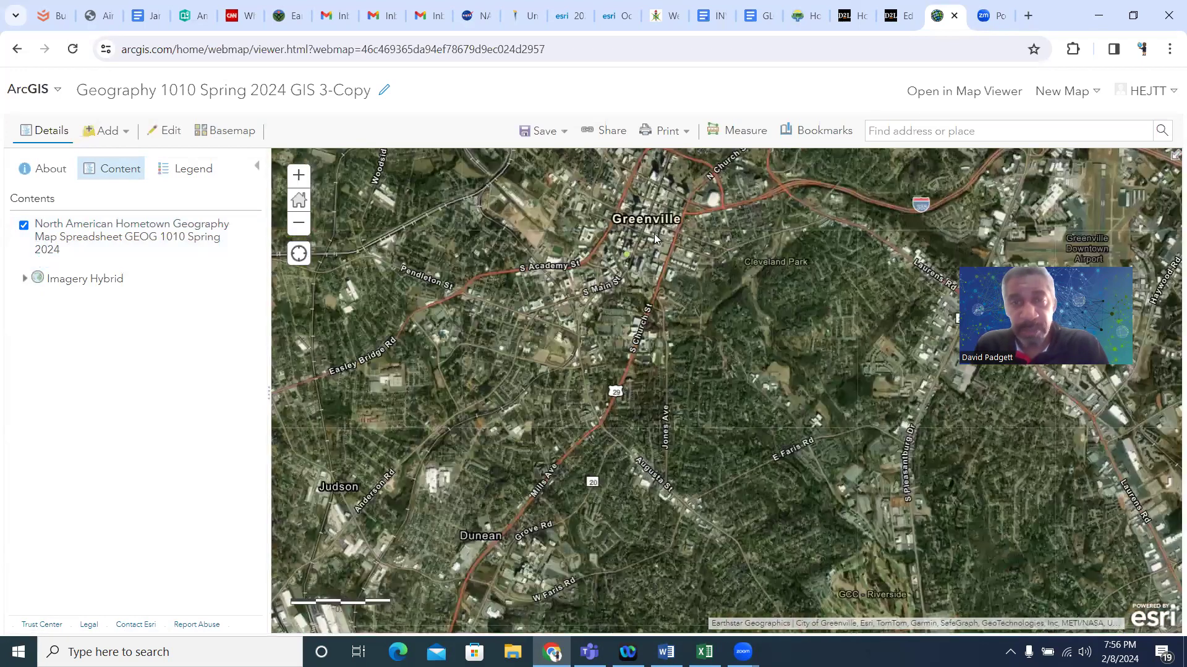
scroll(964, 480, down, 1)
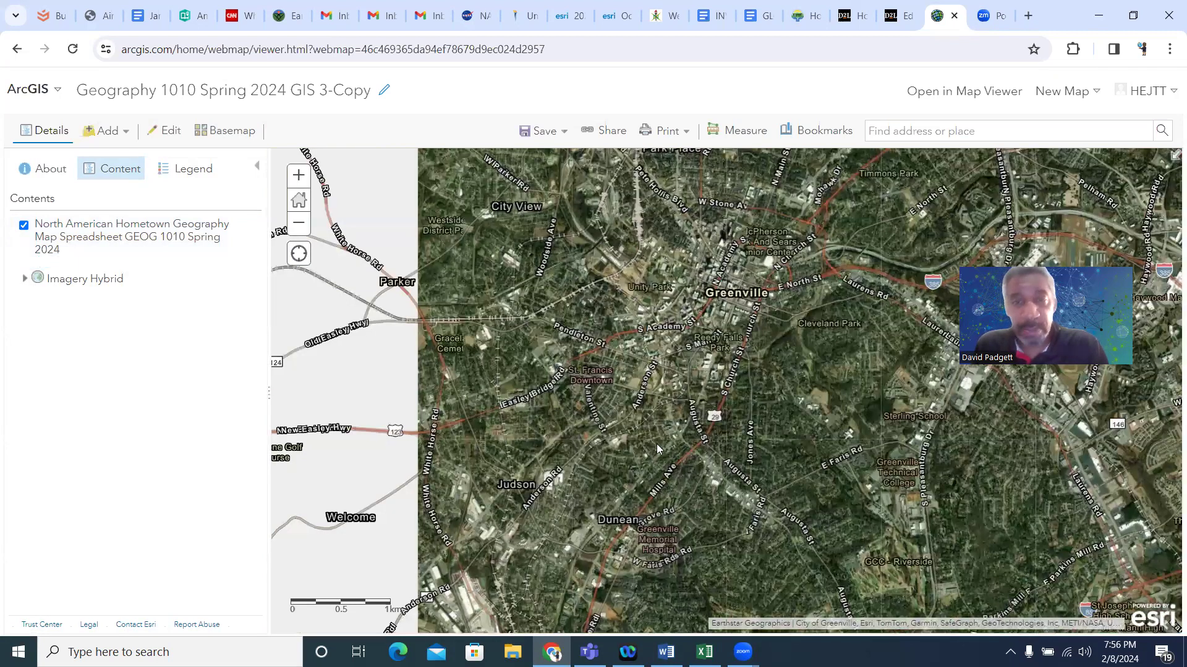
Examine the satellite imagery around Denver, Colorado, including the nearby mountains and plains
scroll(656, 444, down, 3)
scroll(585, 438, down, 2)
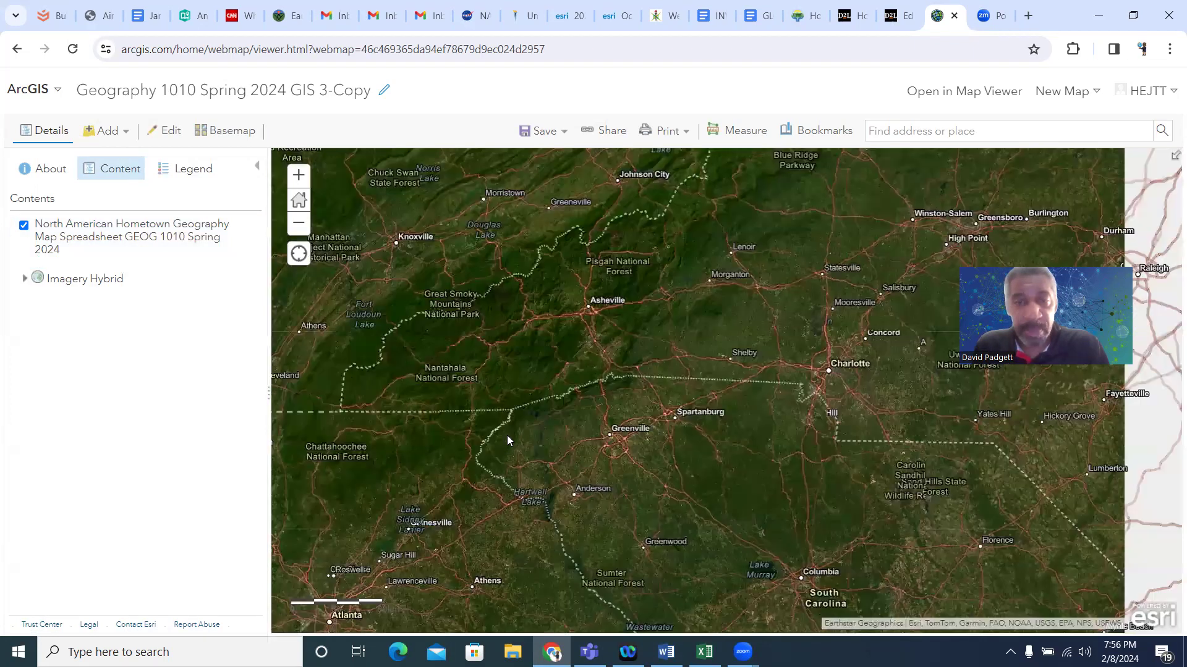
scroll(507, 435, down, 1)
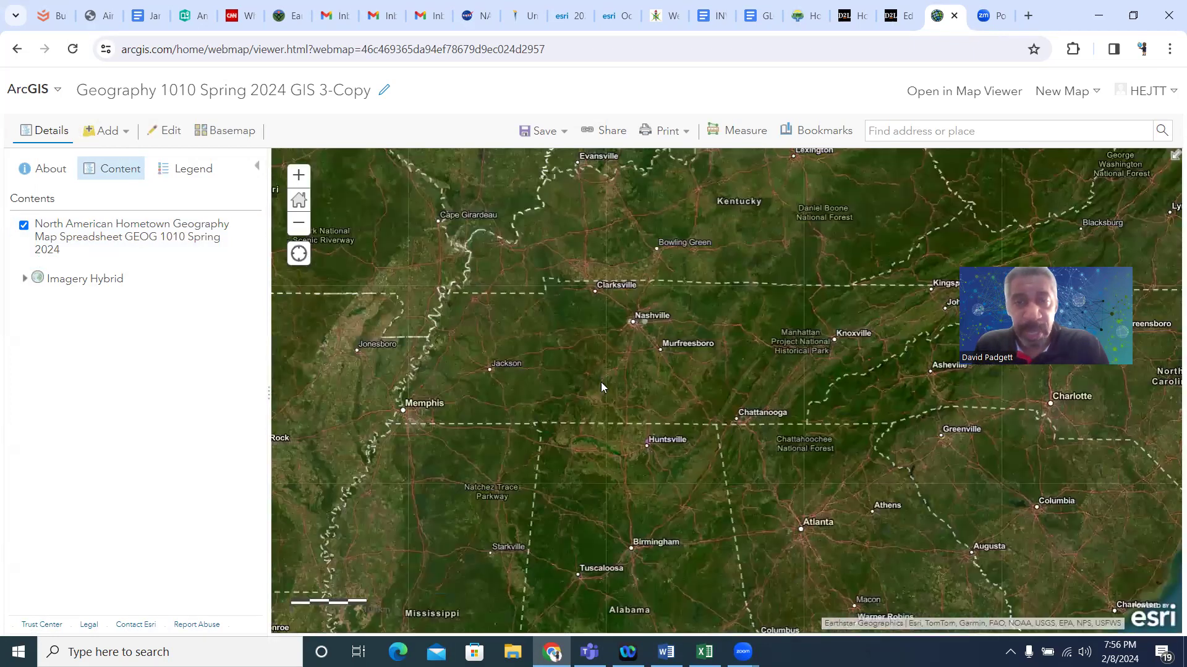
drag(599, 381, 900, 397)
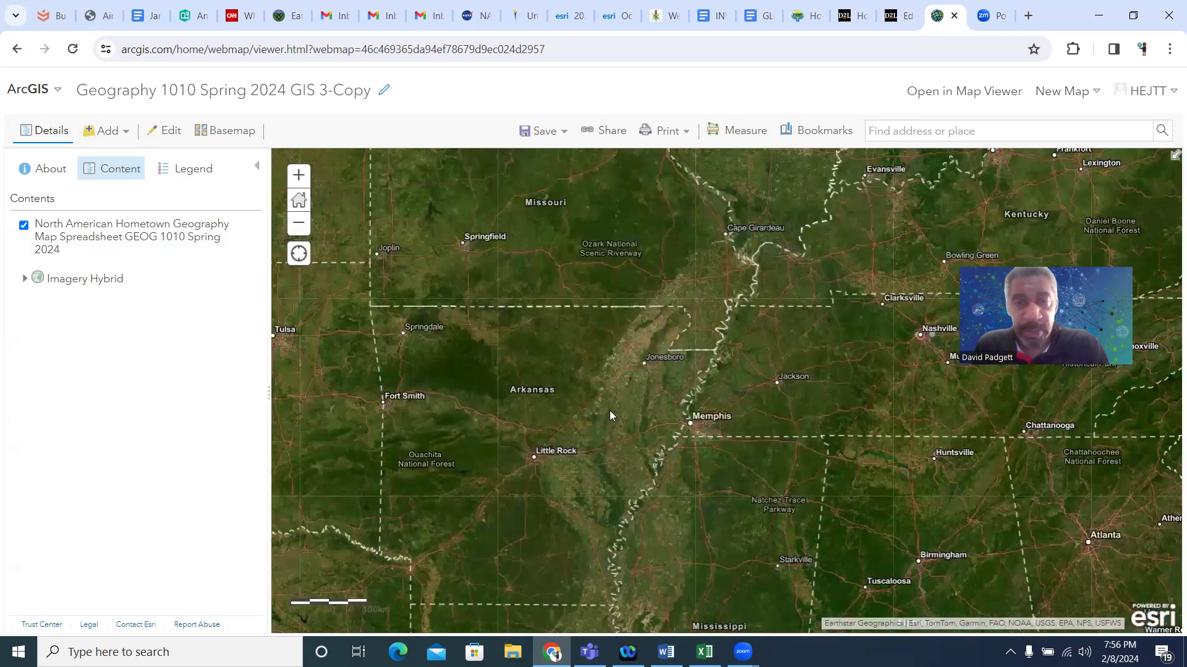
scroll(613, 439, down, 2)
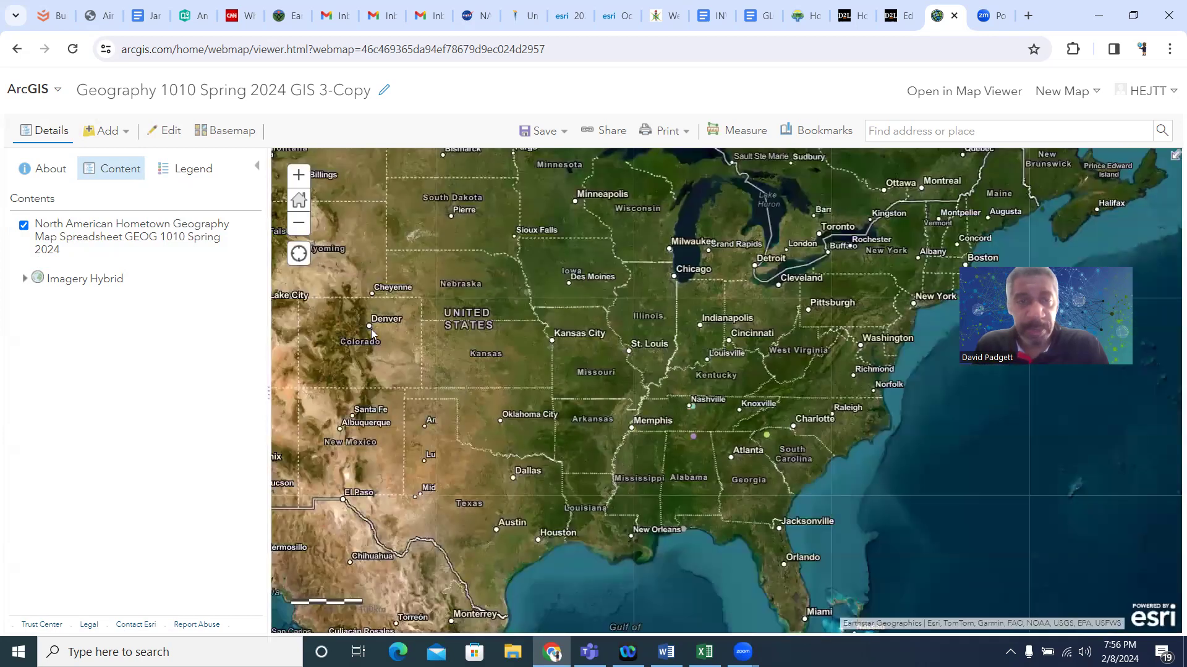
scroll(377, 325, up, 2)
scroll(404, 266, up, 1)
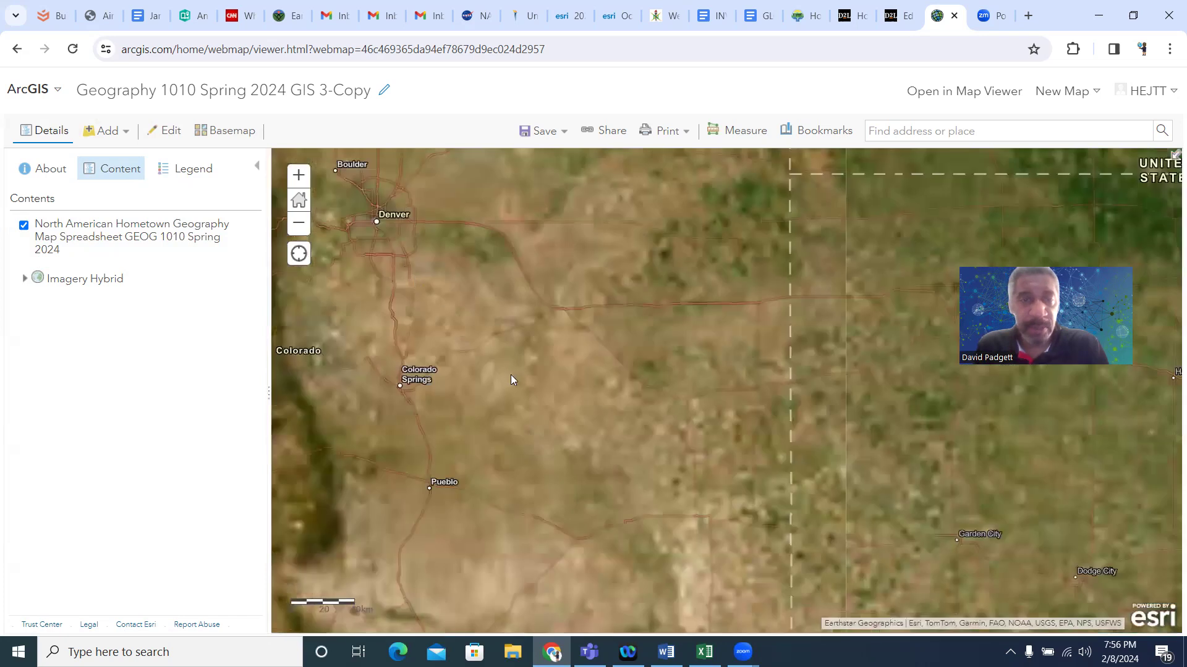
drag(411, 275, 511, 375)
scroll(498, 345, up, 1)
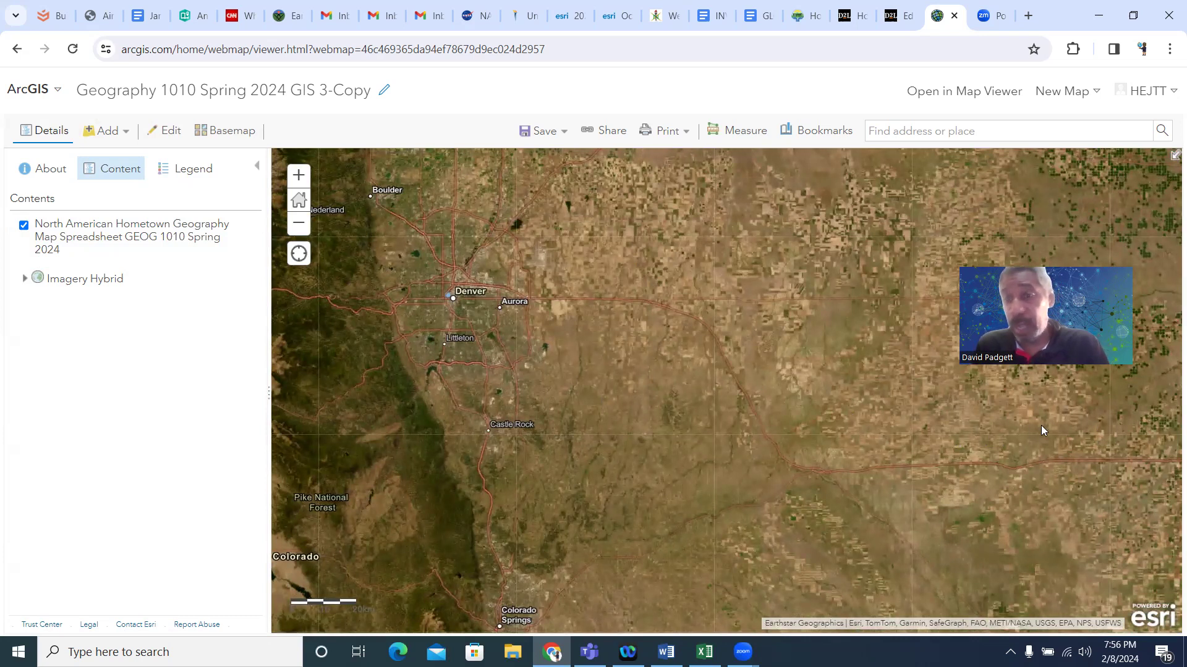
Examine the satellite imagery of Milwaukee and its Lake Michigan shoreline
scroll(755, 428, down, 2)
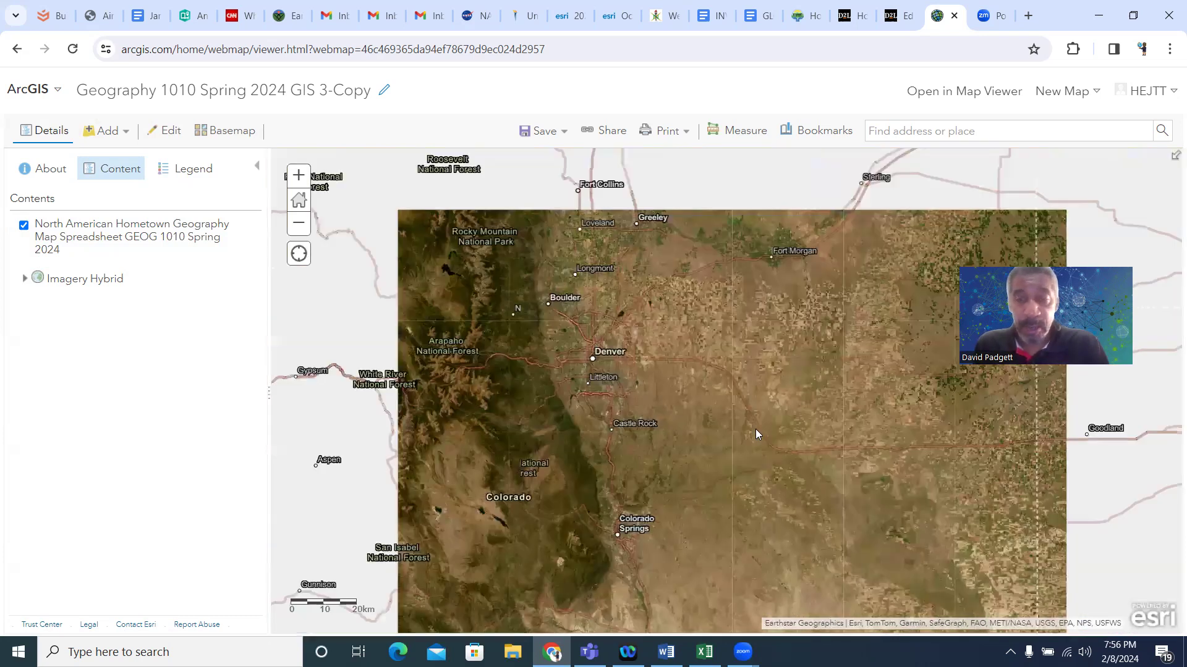
scroll(889, 440, down, 1)
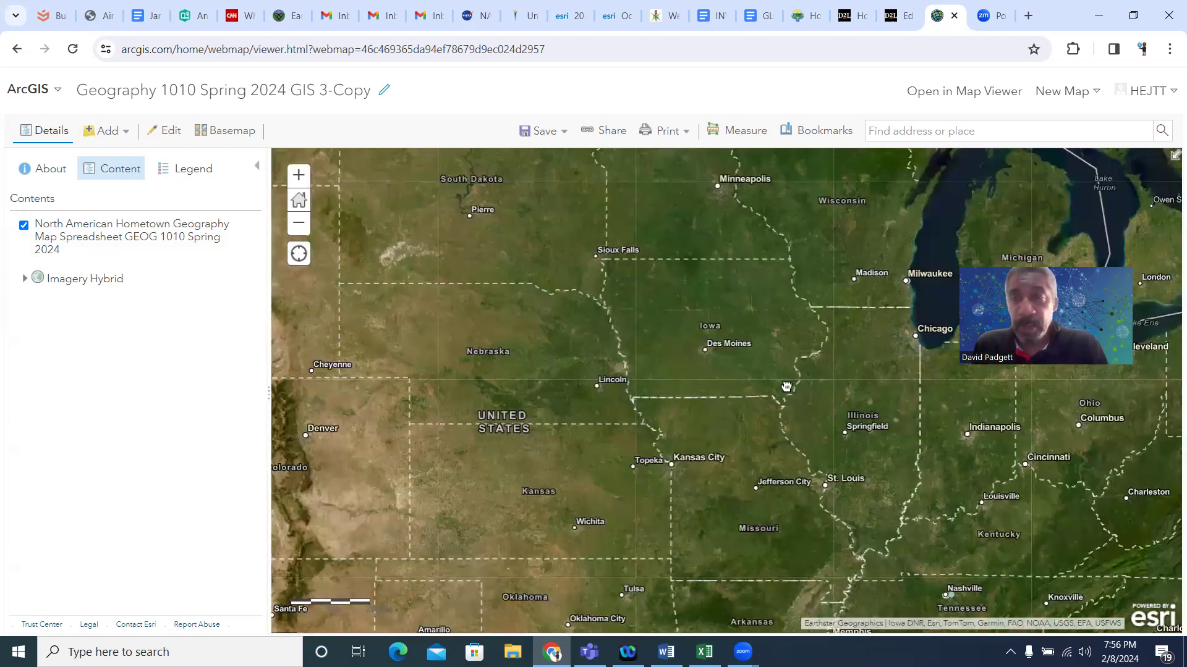
scroll(858, 285, up, 1)
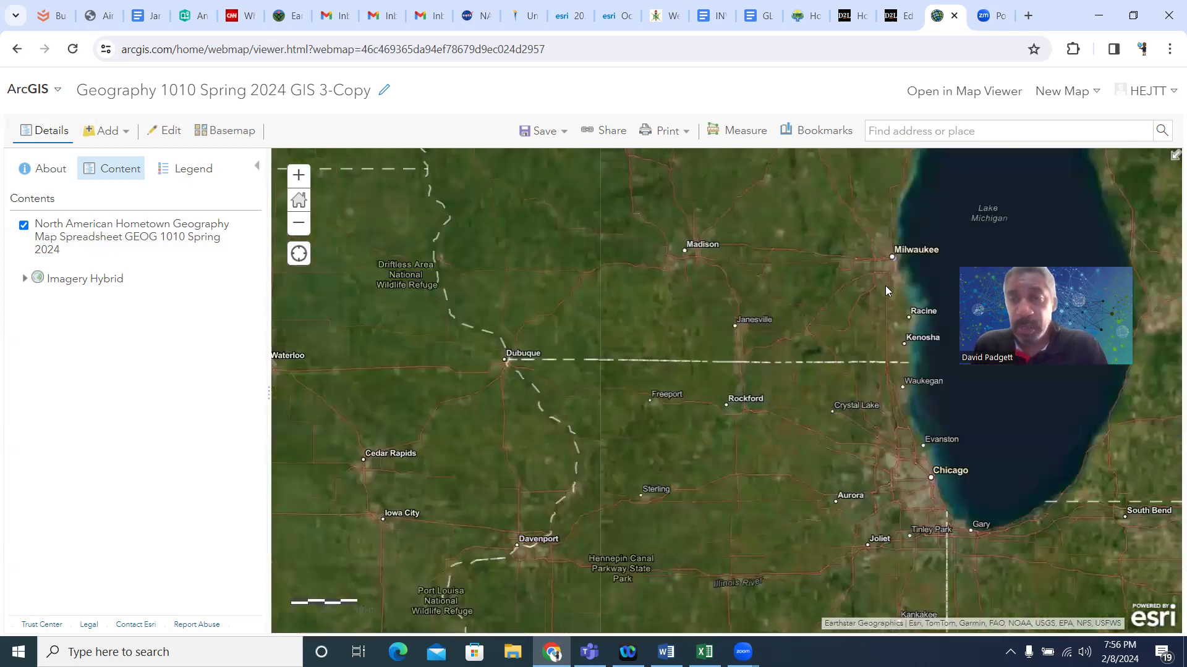
scroll(885, 285, up, 1)
scroll(890, 281, up, 1)
scroll(788, 353, up, 1)
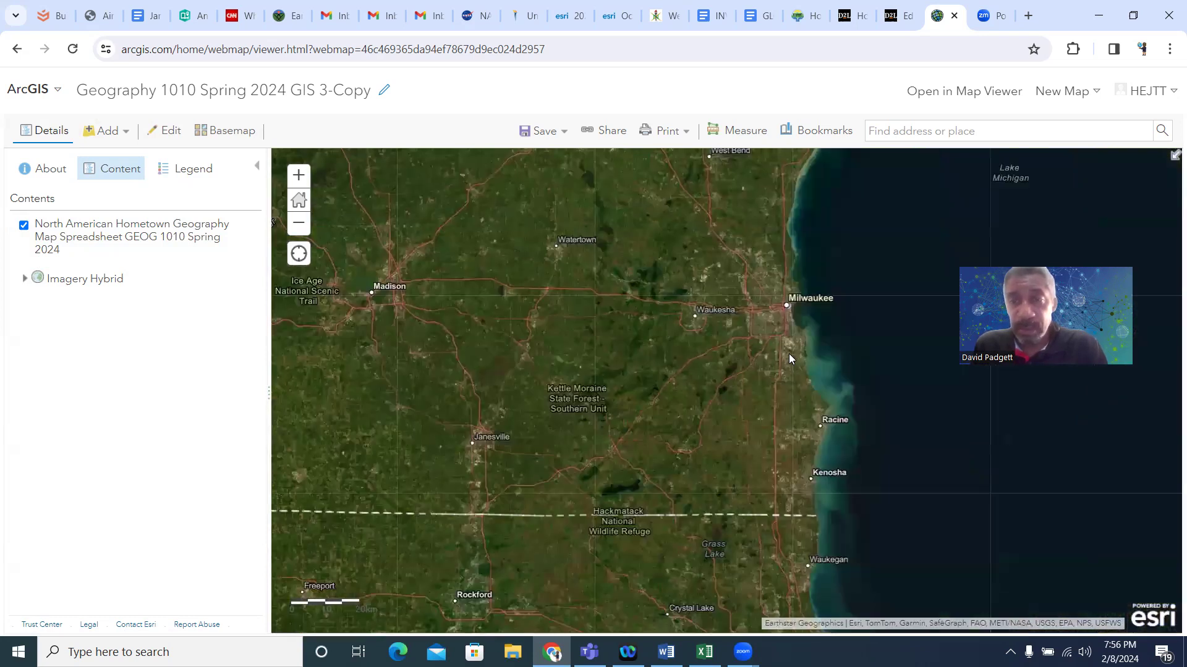
scroll(780, 247, up, 1)
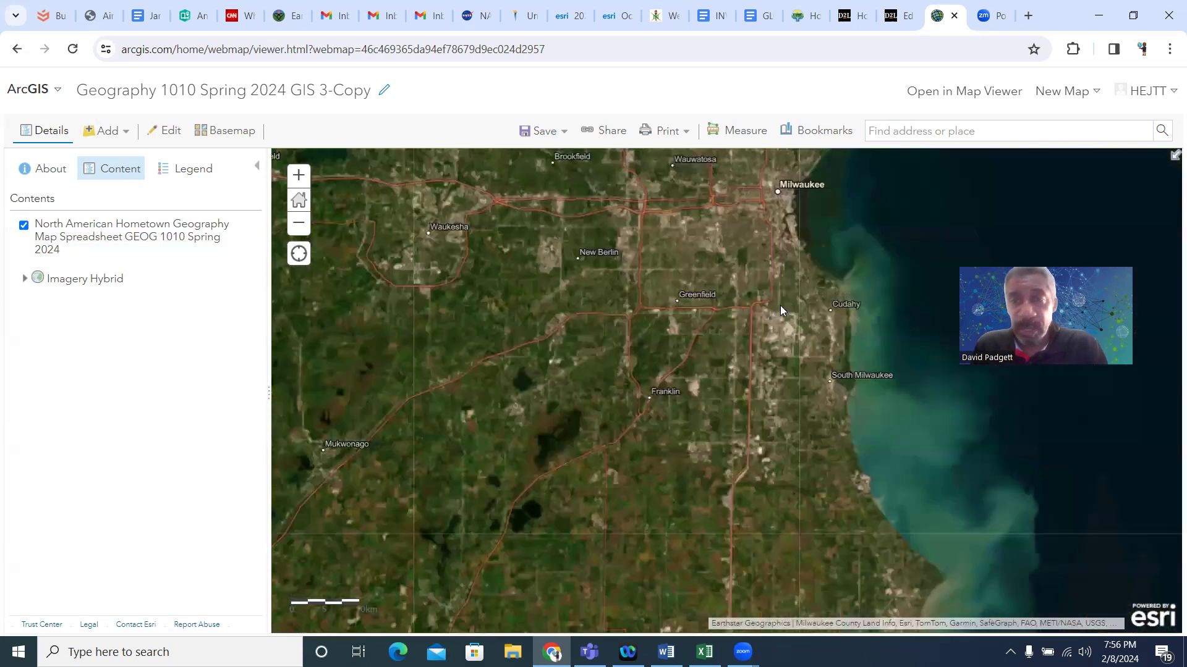
Examine the Milwaukee area's urban landscape and Lake Michigan shoreline on the imagery map
scroll(777, 252, up, 1)
scroll(777, 253, up, 1)
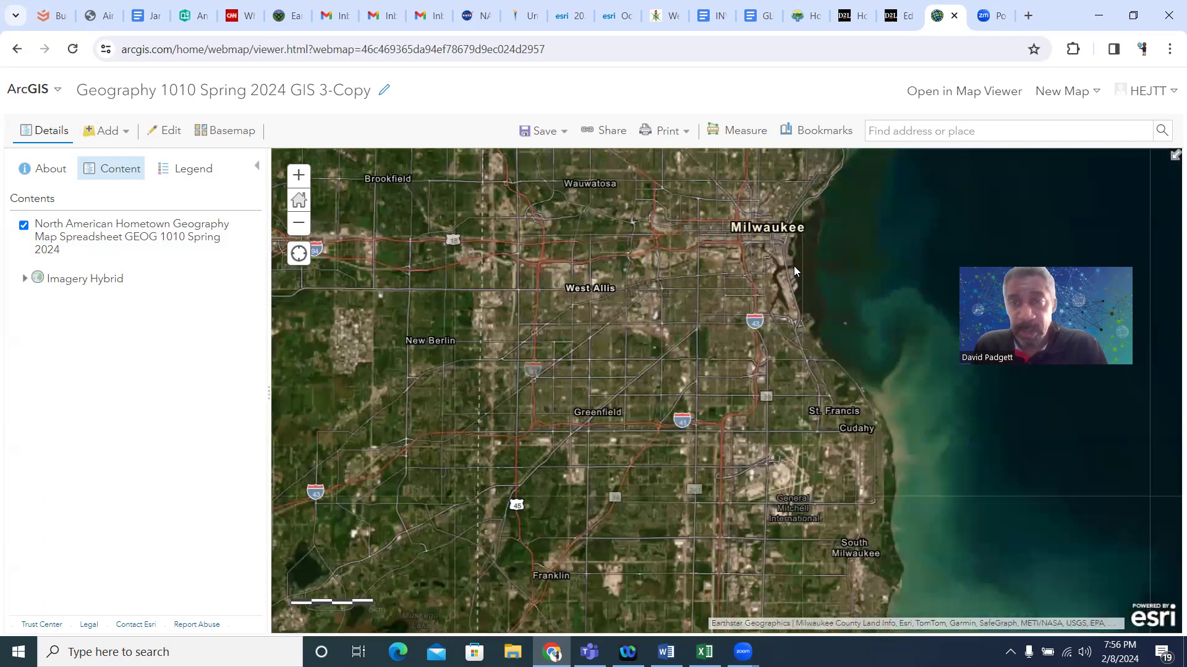
scroll(782, 253, up, 1)
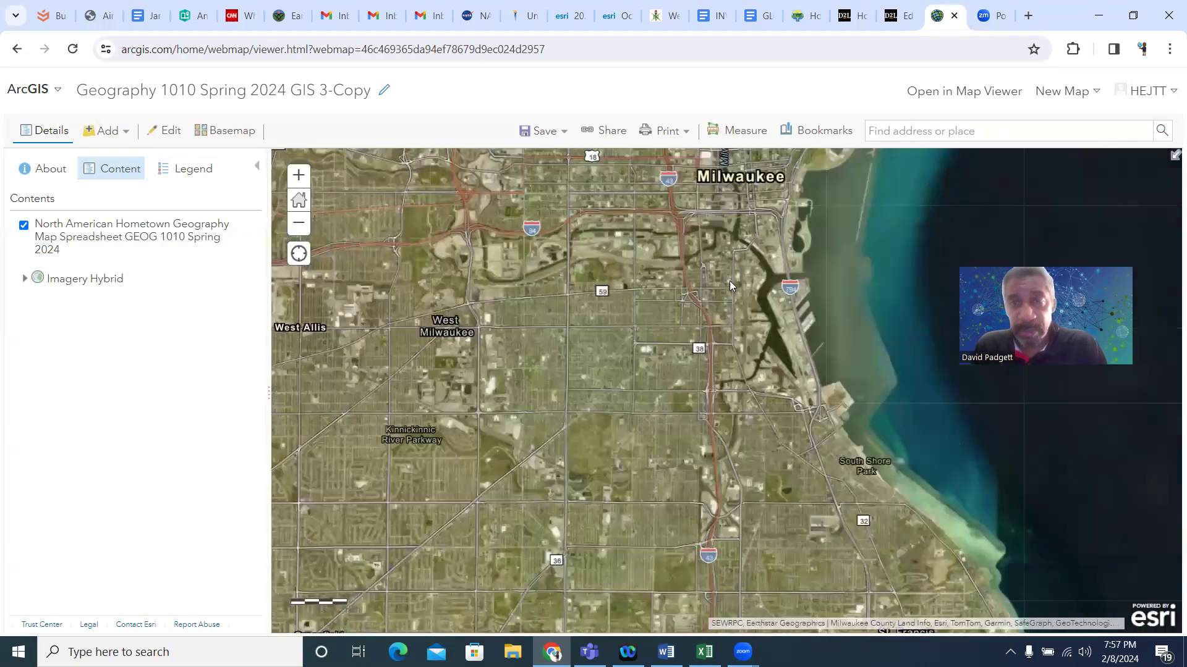
scroll(729, 281, down, 1)
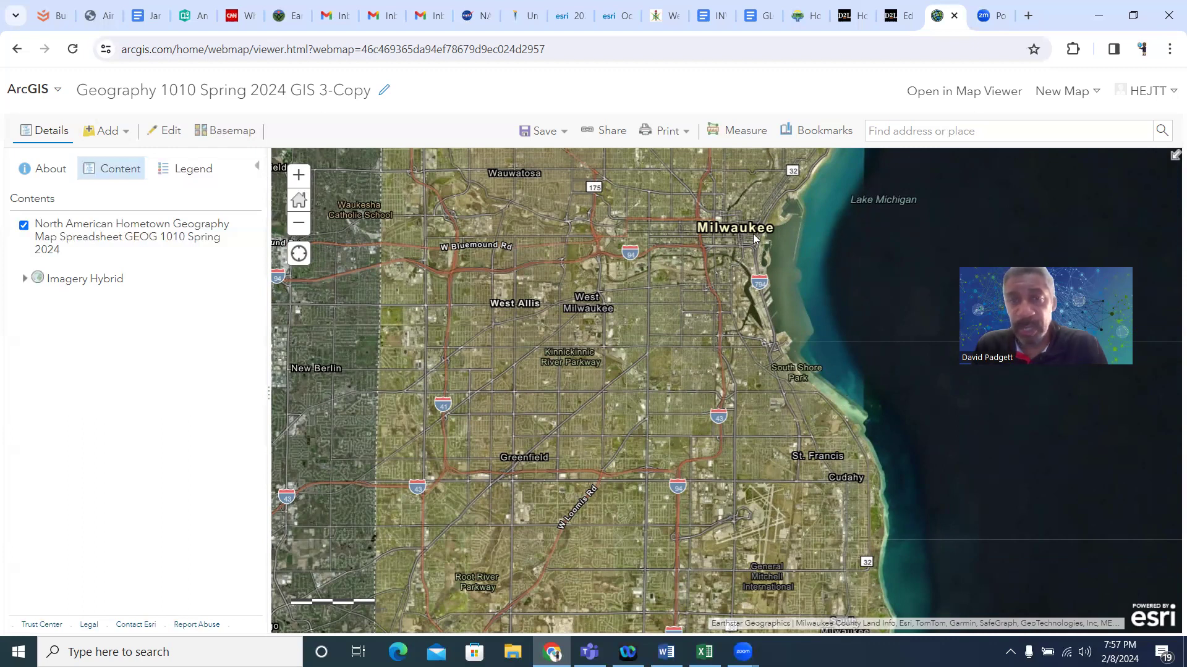
drag(458, 409, 638, 390)
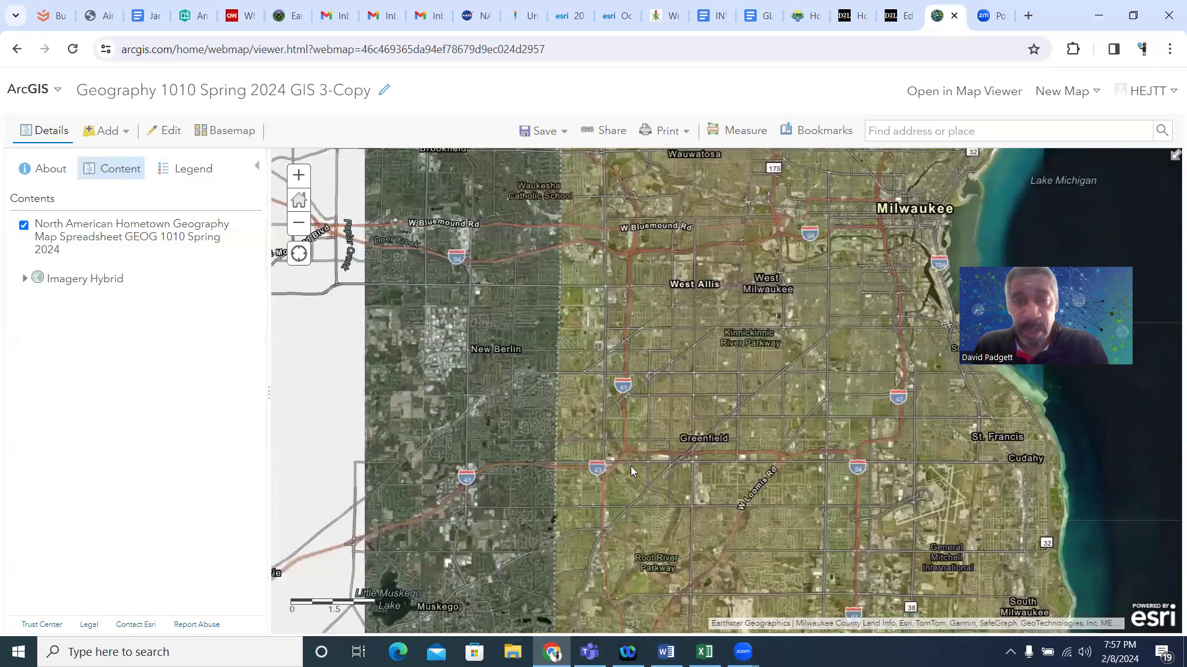
scroll(625, 471, down, 2)
scroll(418, 474, down, 1)
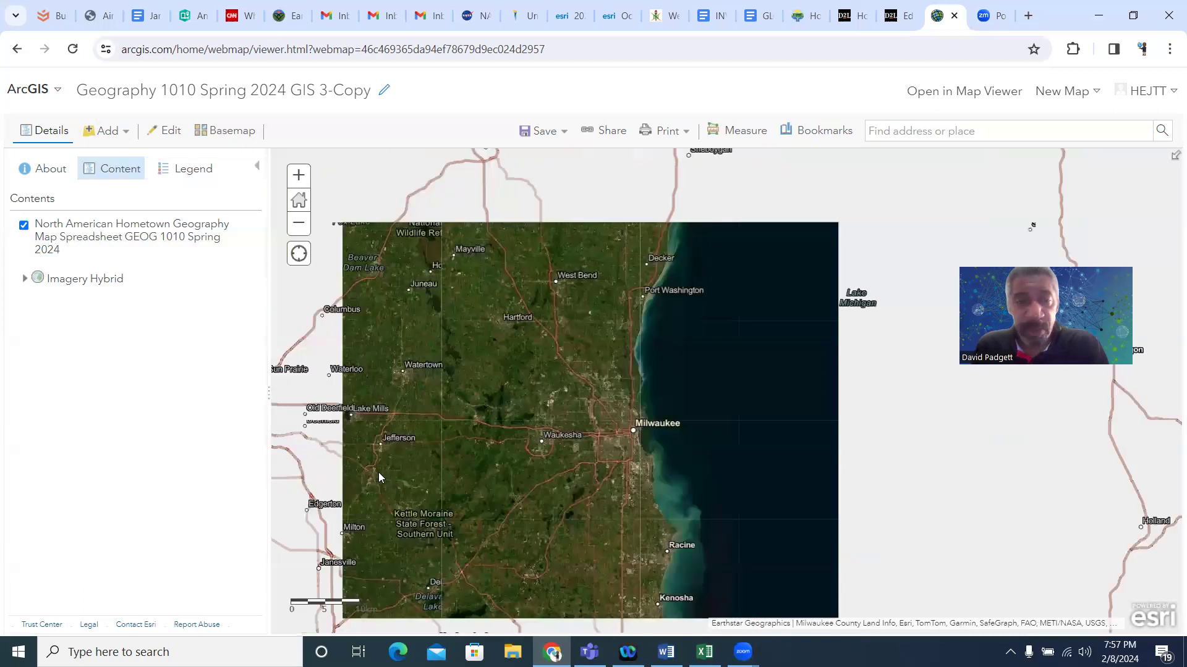
Switch the basemap to Terrain with Labels for viewing the Denver, Colorado area
scroll(602, 446, down, 1)
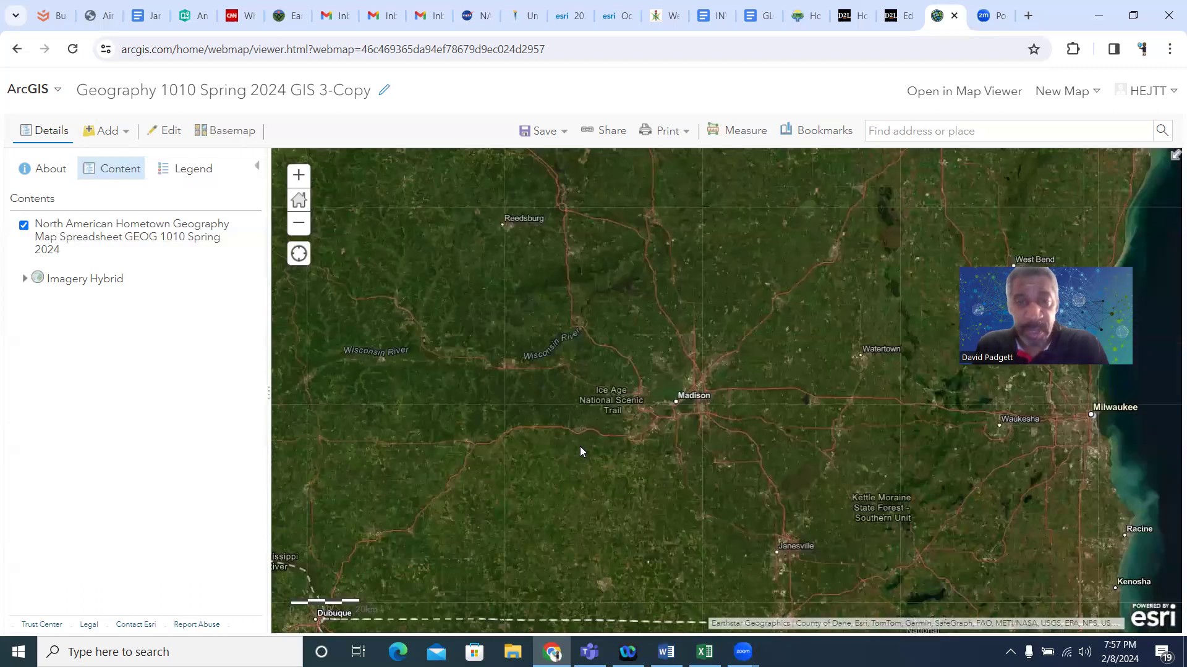
scroll(575, 448, down, 1)
scroll(433, 449, down, 2)
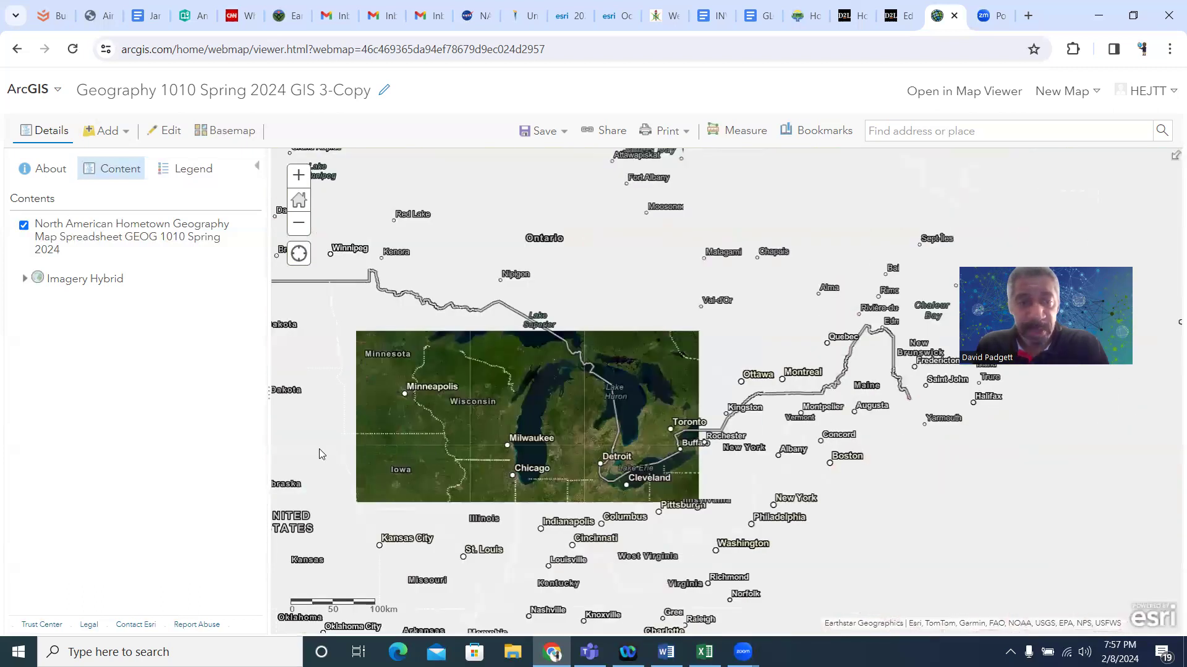
drag(655, 426, 977, 399)
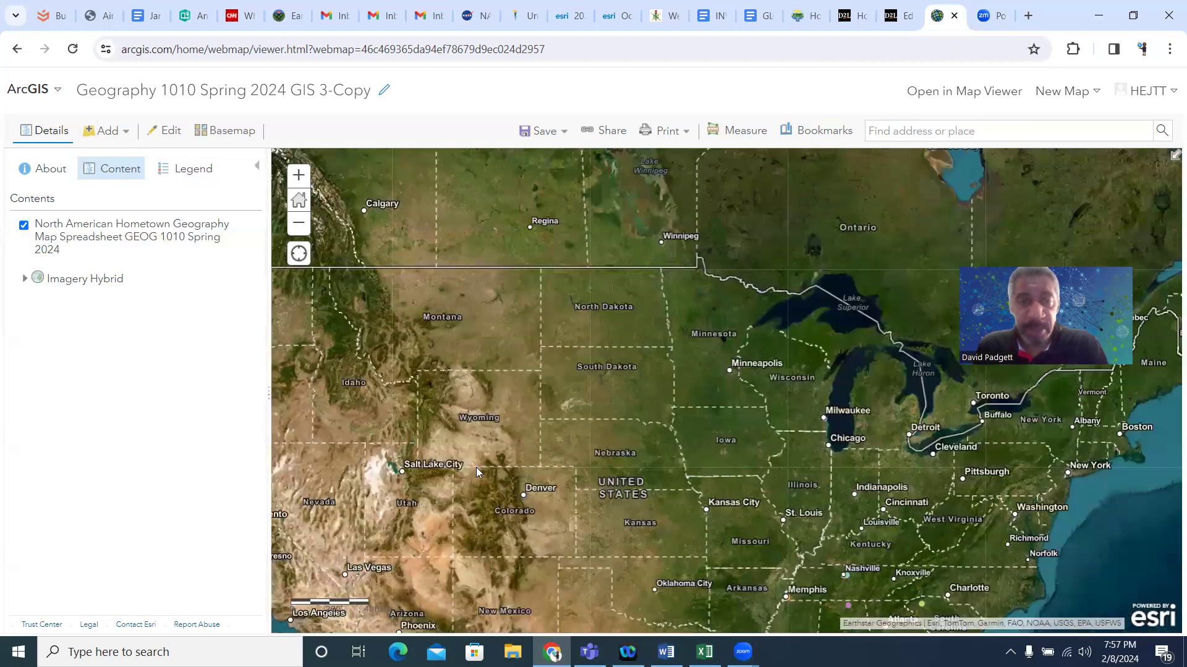
drag(502, 507, 524, 428)
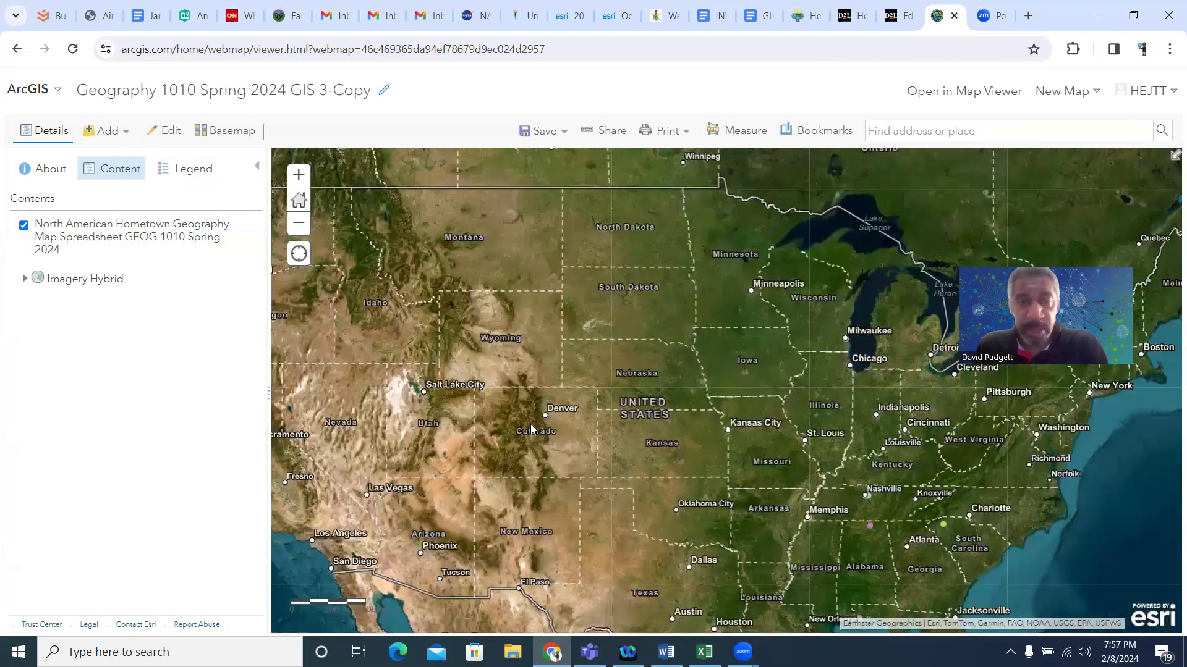
scroll(530, 424, up, 2)
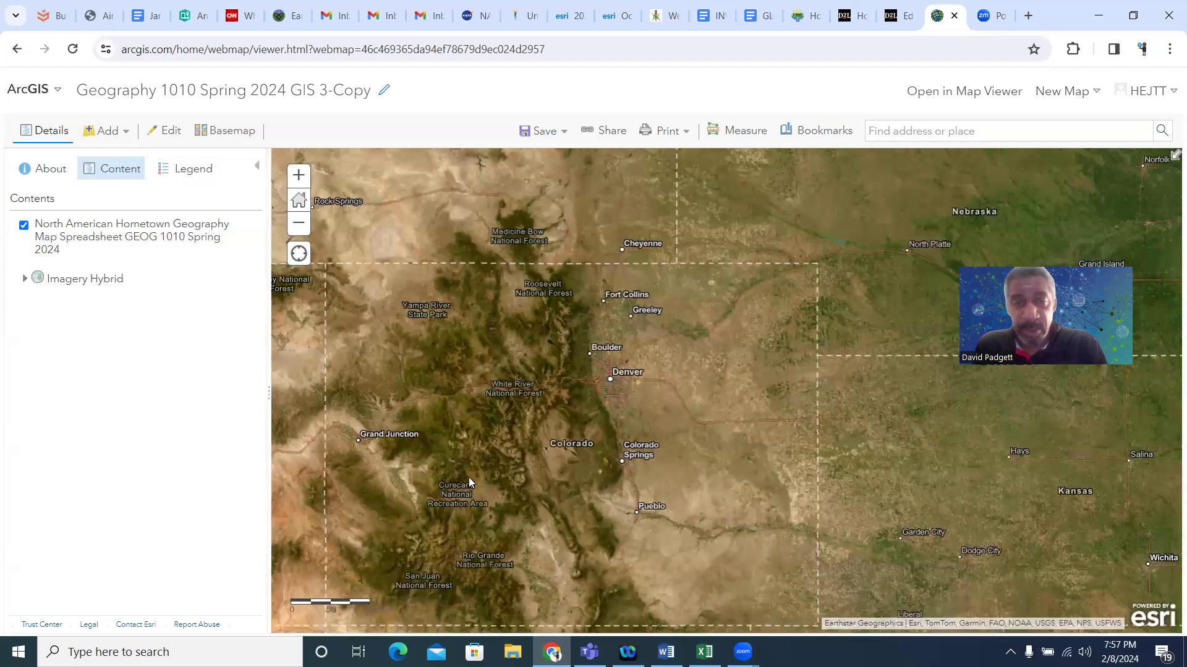
scroll(439, 383, up, 1)
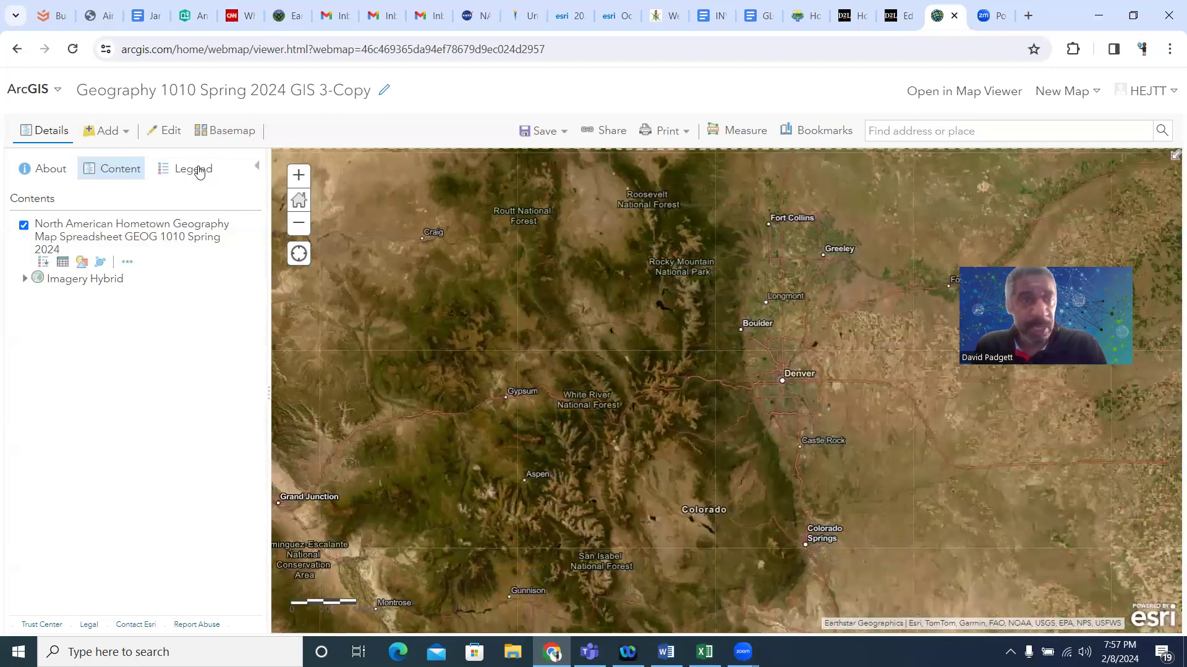
click(226, 134)
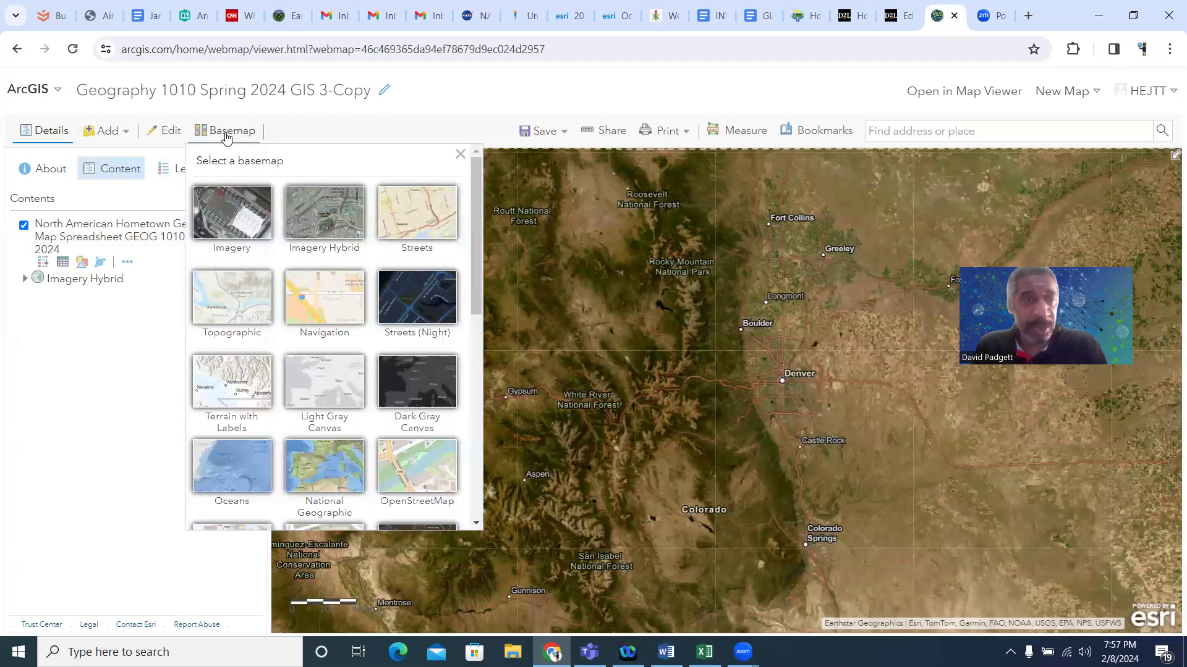
click(235, 378)
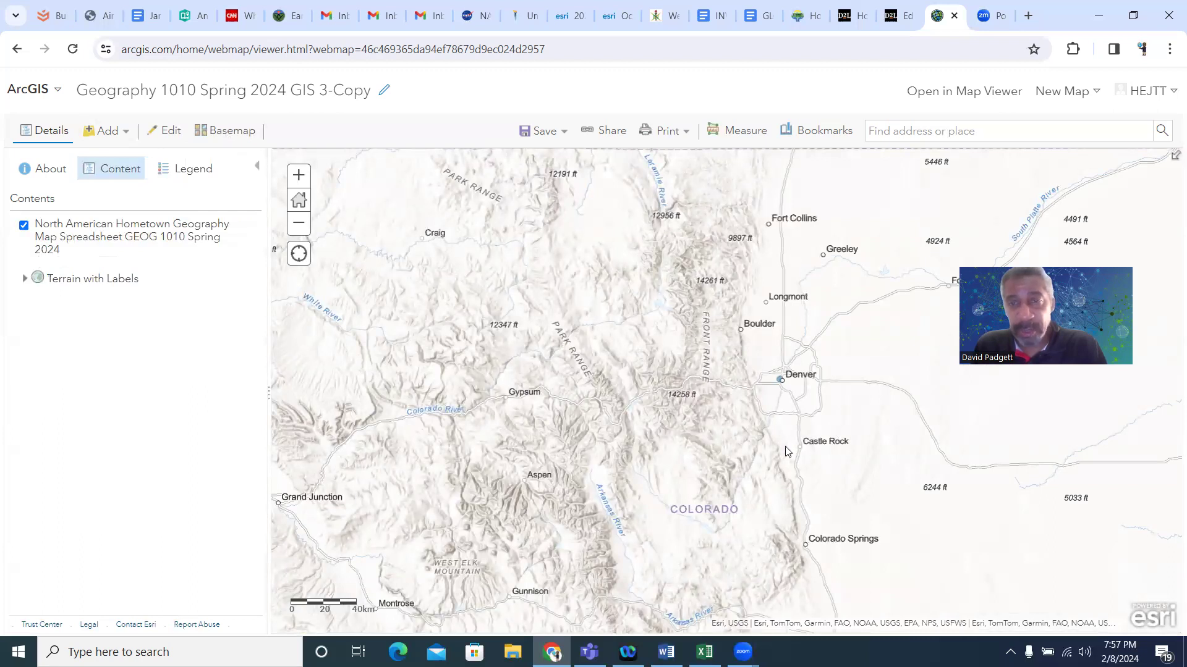
Check the hometown details of the Pensacola, Florida marker and close its pop-up
scroll(845, 426, down, 1)
scroll(896, 474, down, 1)
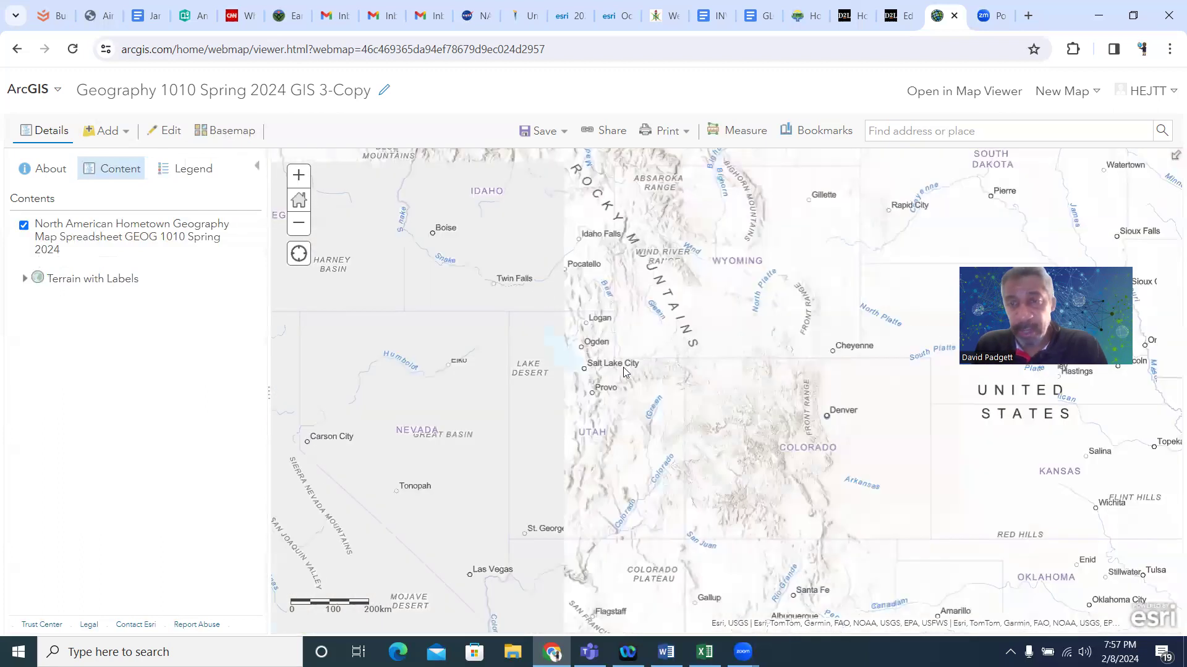
drag(984, 552, 624, 369)
scroll(754, 461, down, 1)
scroll(888, 517, up, 1)
drag(924, 531, 788, 485)
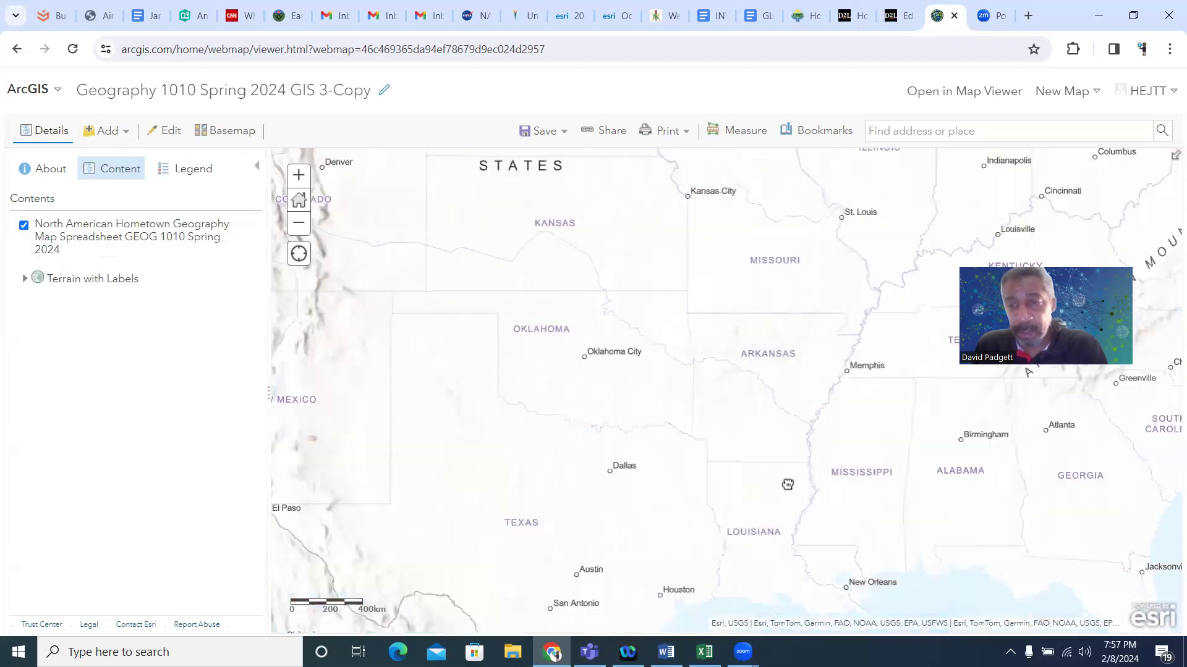
scroll(797, 488, up, 2)
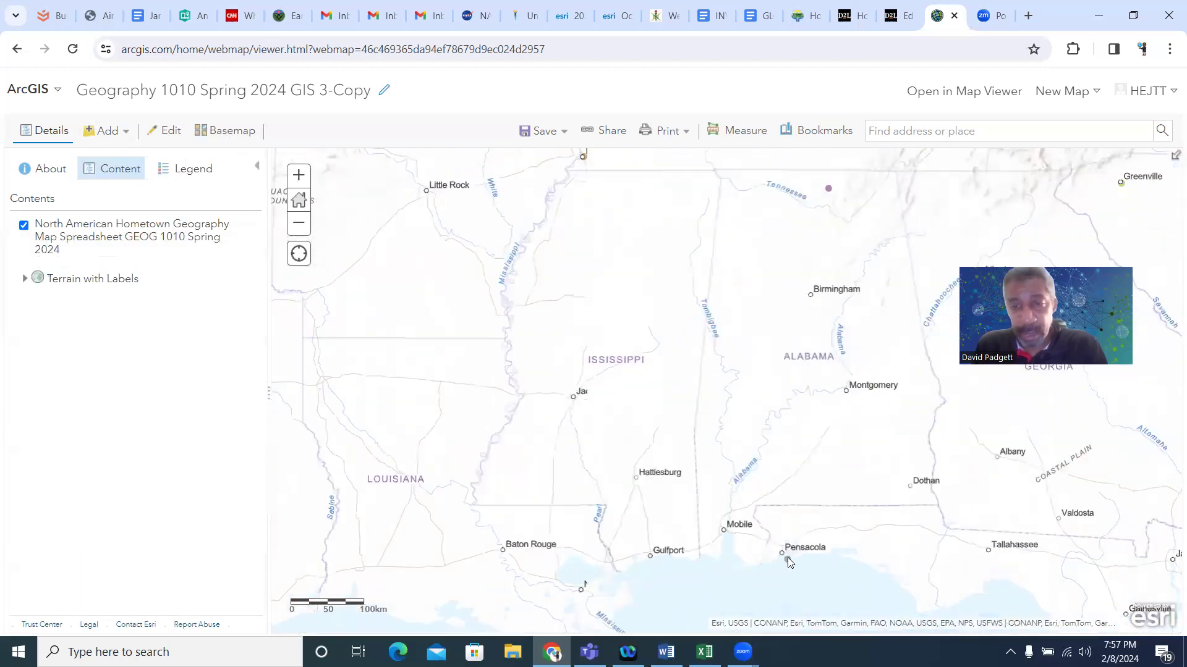
click(787, 558)
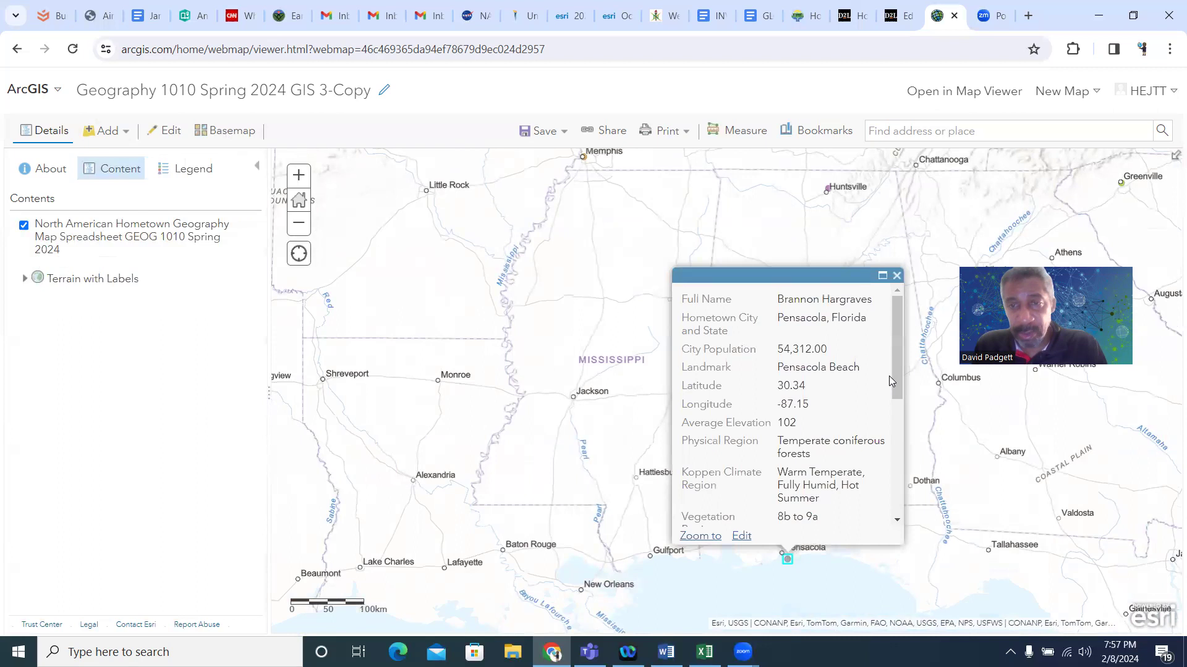
mouse_move(892, 380)
mouse_down()
mouse_move(897, 487)
mouse_move(897, 371)
mouse_up()
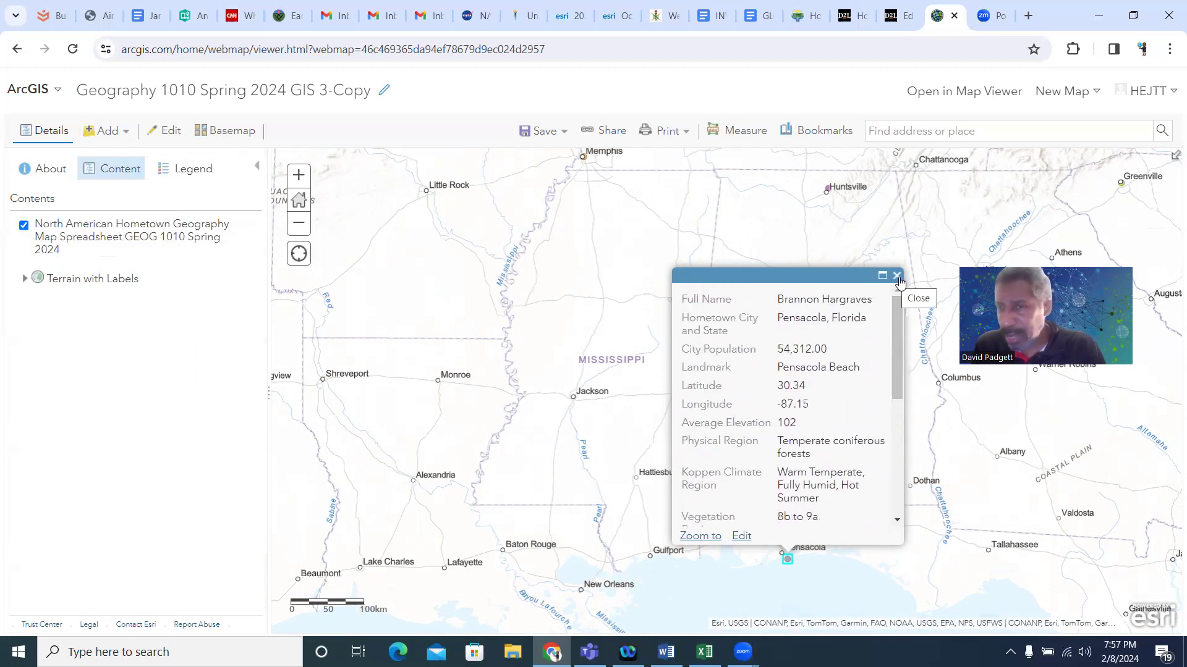
click(897, 276)
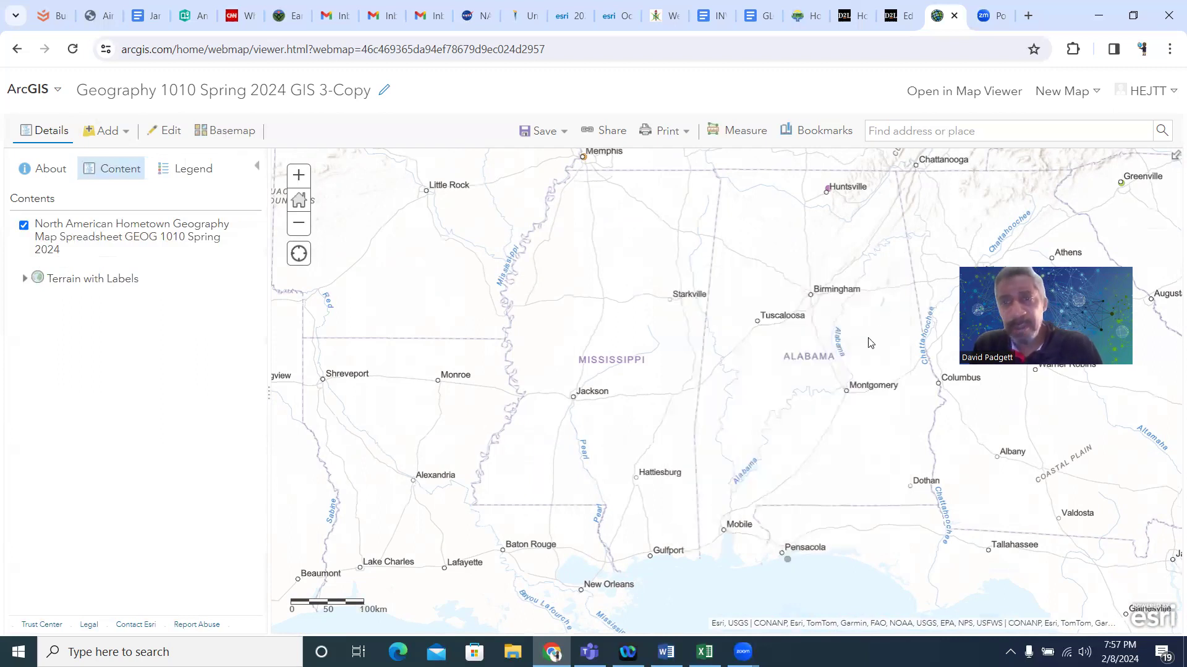
Display the legend of the North American Hometown Geography layer alongside the southeastern United States
mouse_move(124, 239)
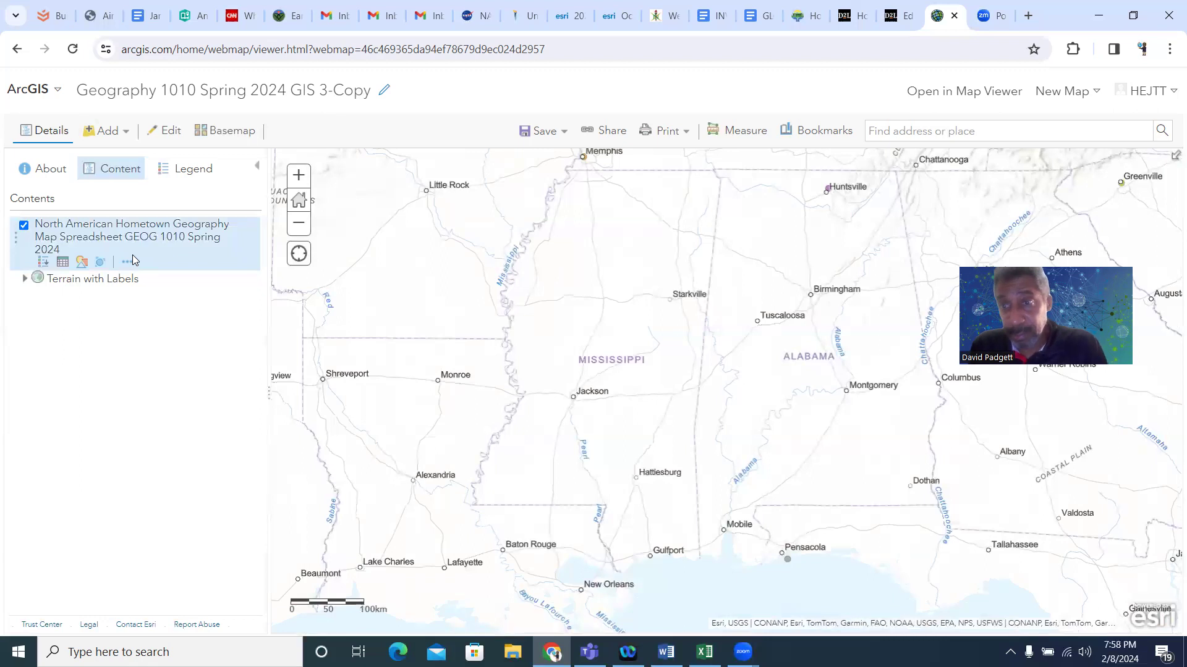
click(192, 170)
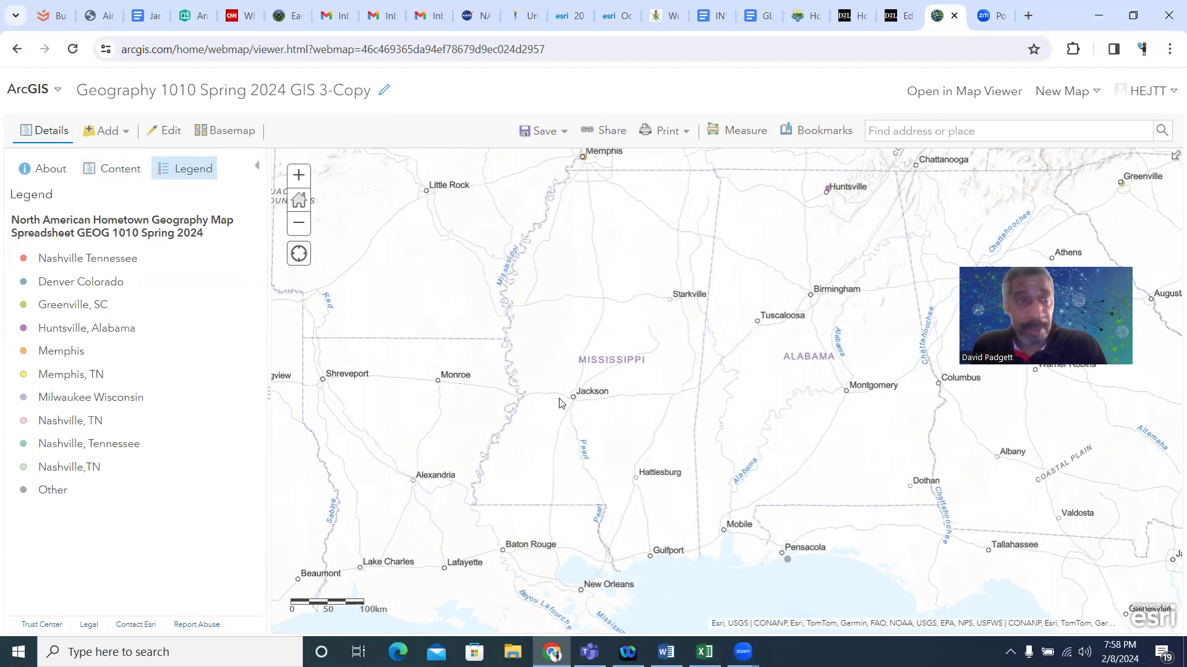
scroll(561, 403, down, 1)
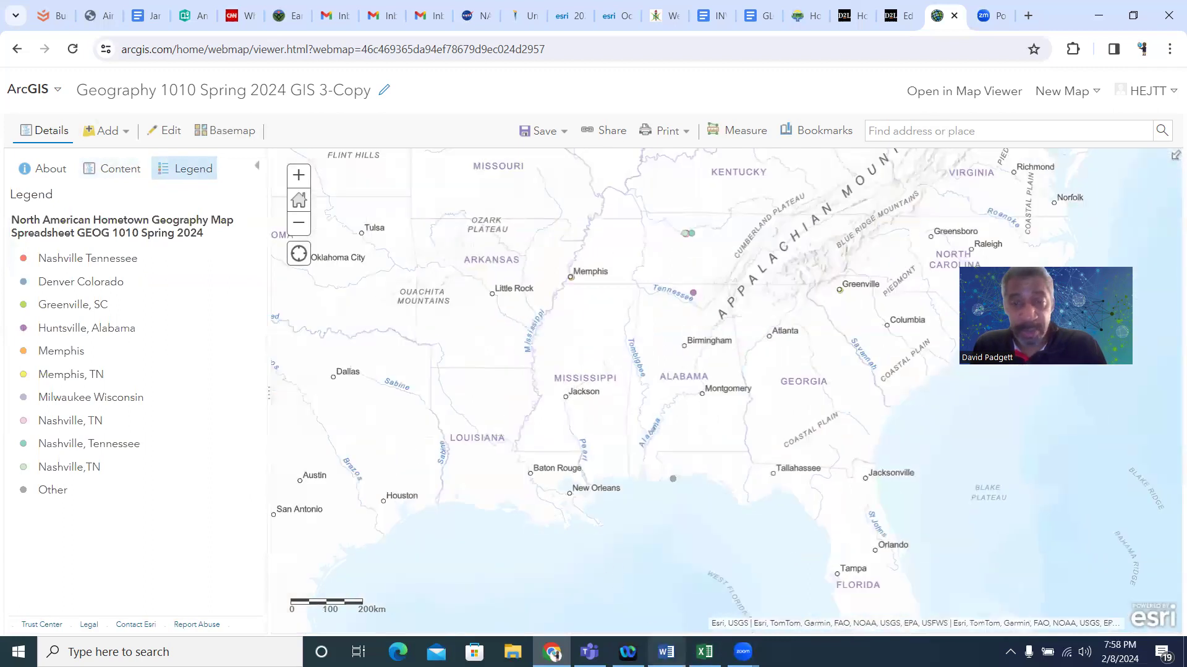
Consult questions 6 and 7 of the GIS Assignment 3 document in Word and return to the web map
click(666, 652)
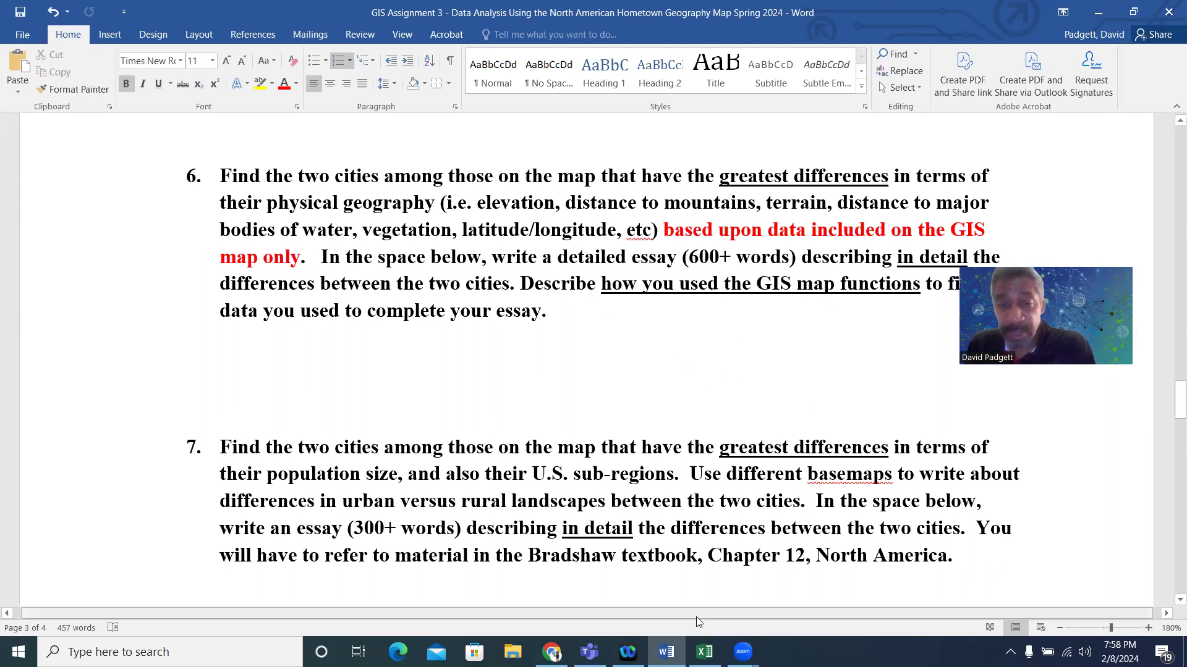
click(552, 652)
Change the basemap to Imagery Hybrid for viewing the Pensacola coast
scroll(446, 345, down, 1)
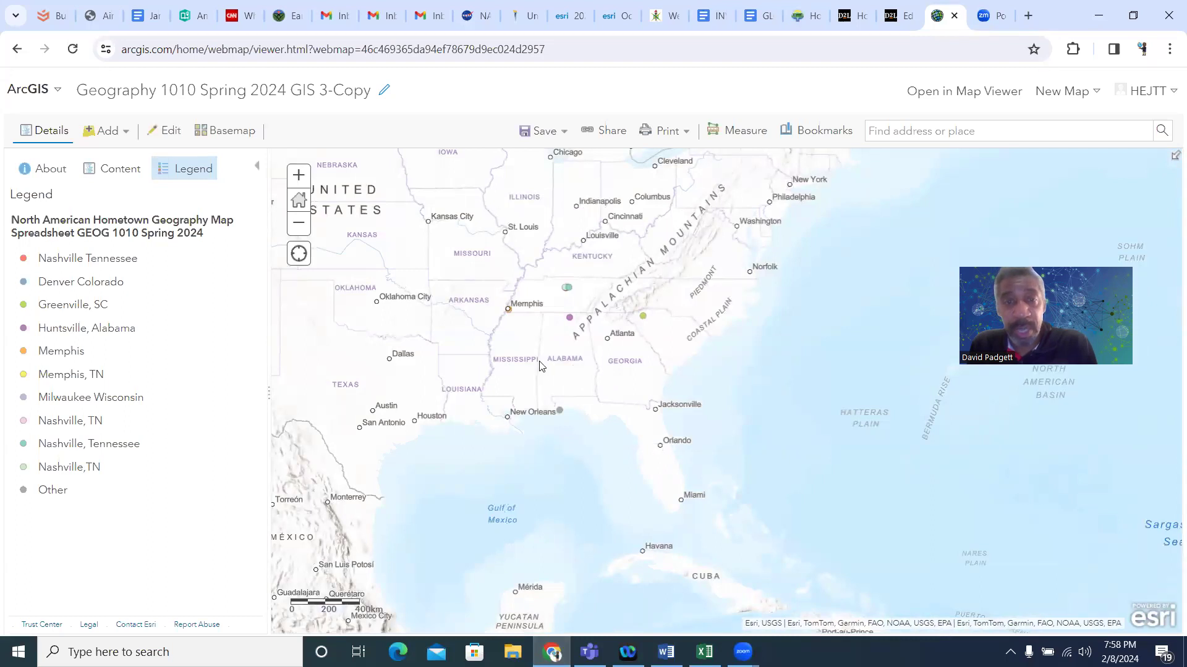
drag(578, 373, 742, 437)
scroll(745, 439, up, 2)
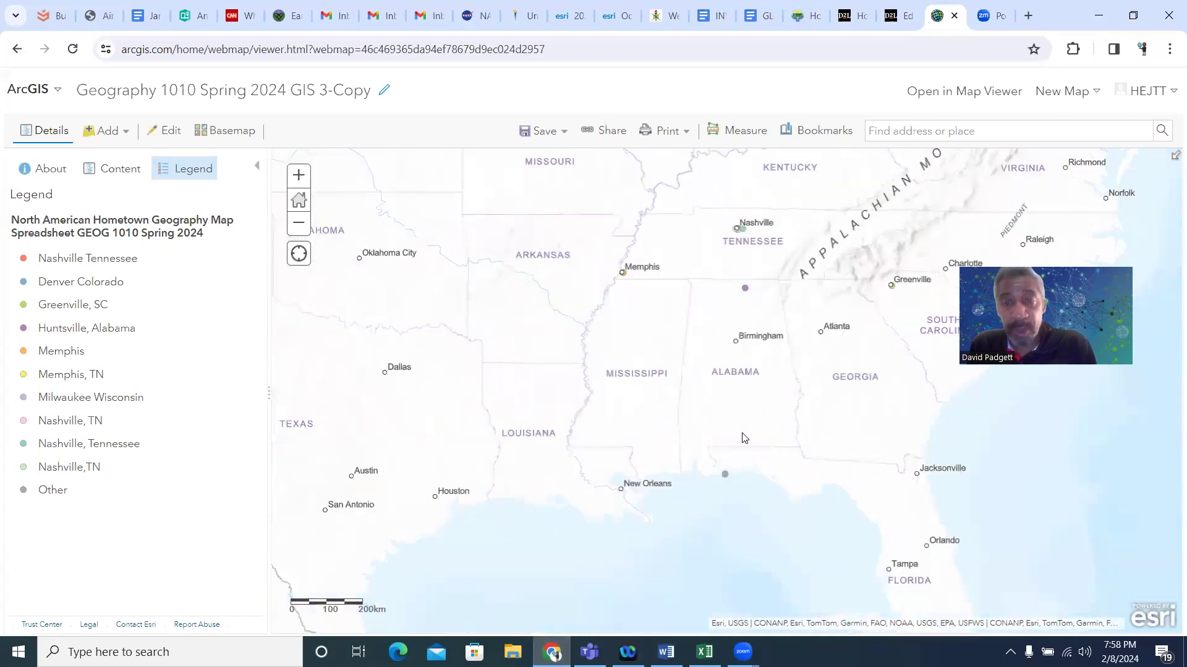
scroll(745, 426, up, 2)
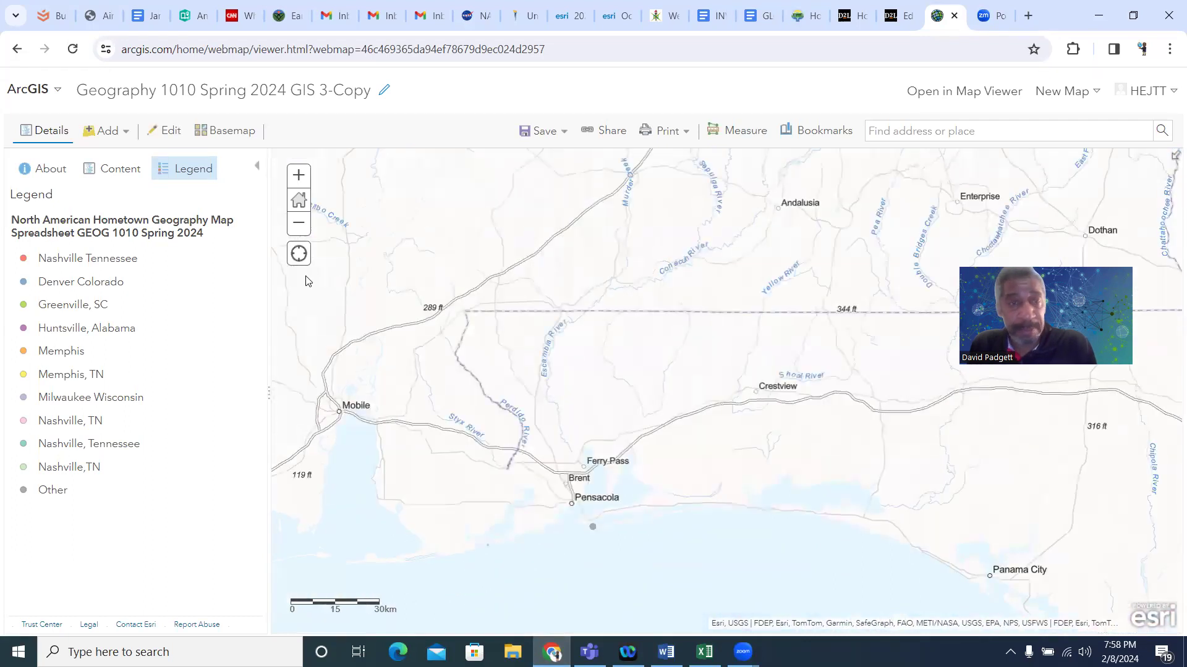
click(229, 131)
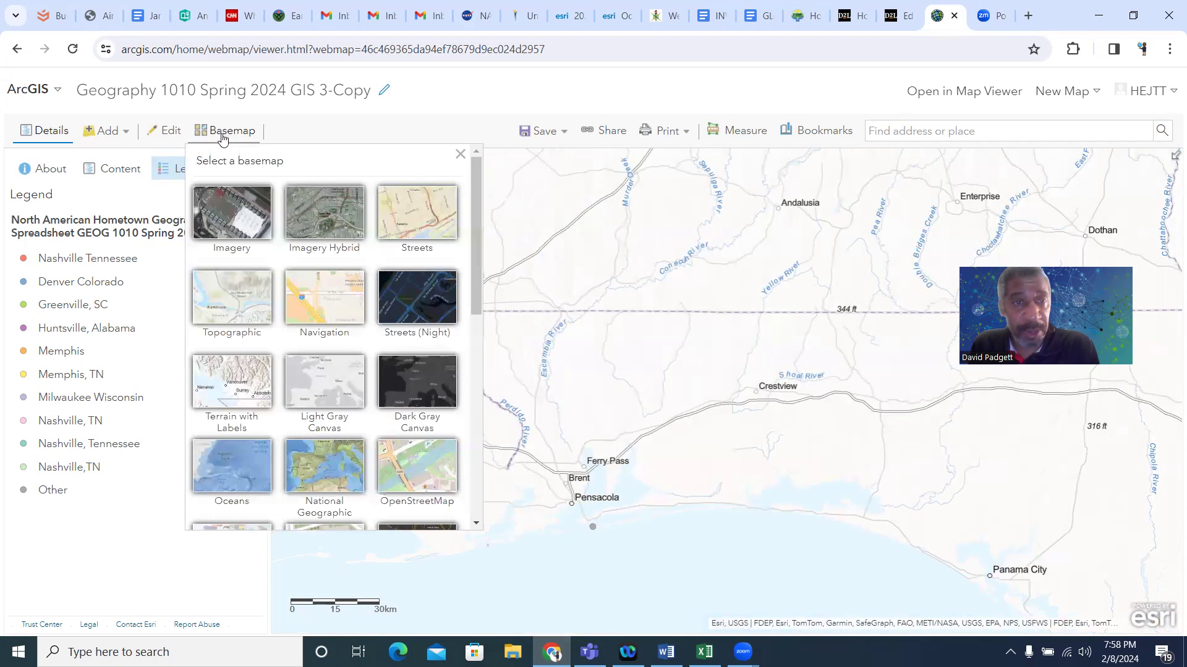
click(323, 215)
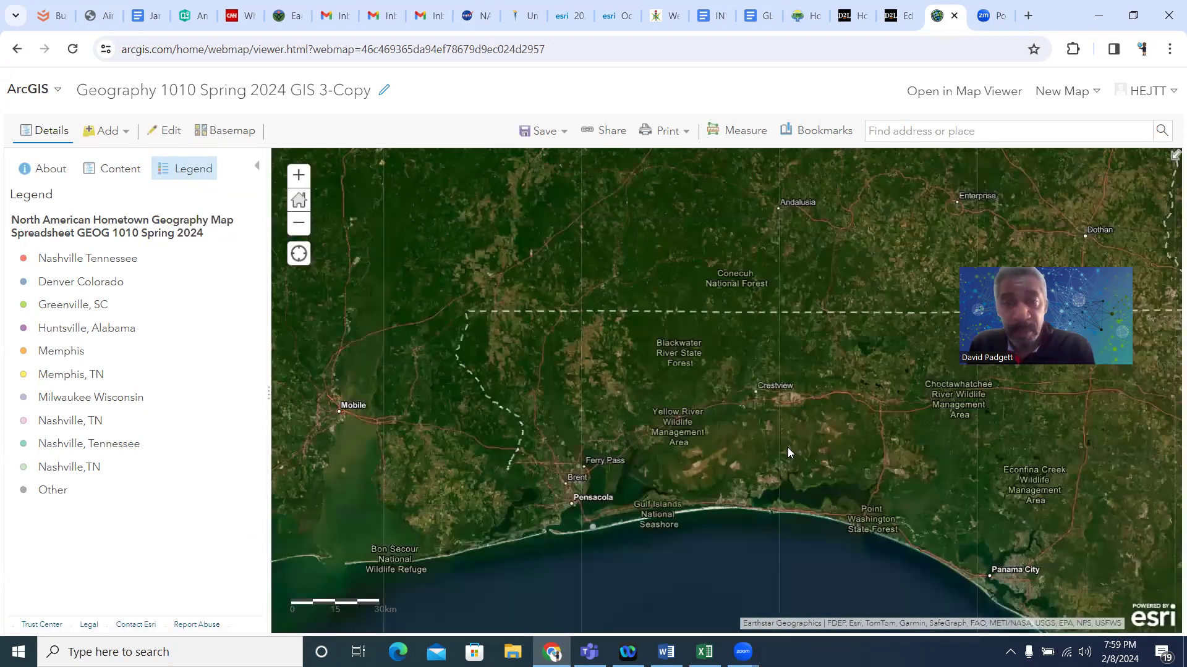
Review the Pensacola marker's full record on the imagery map, including water body and mountain distances, and close the pop-up
scroll(514, 437, down, 1)
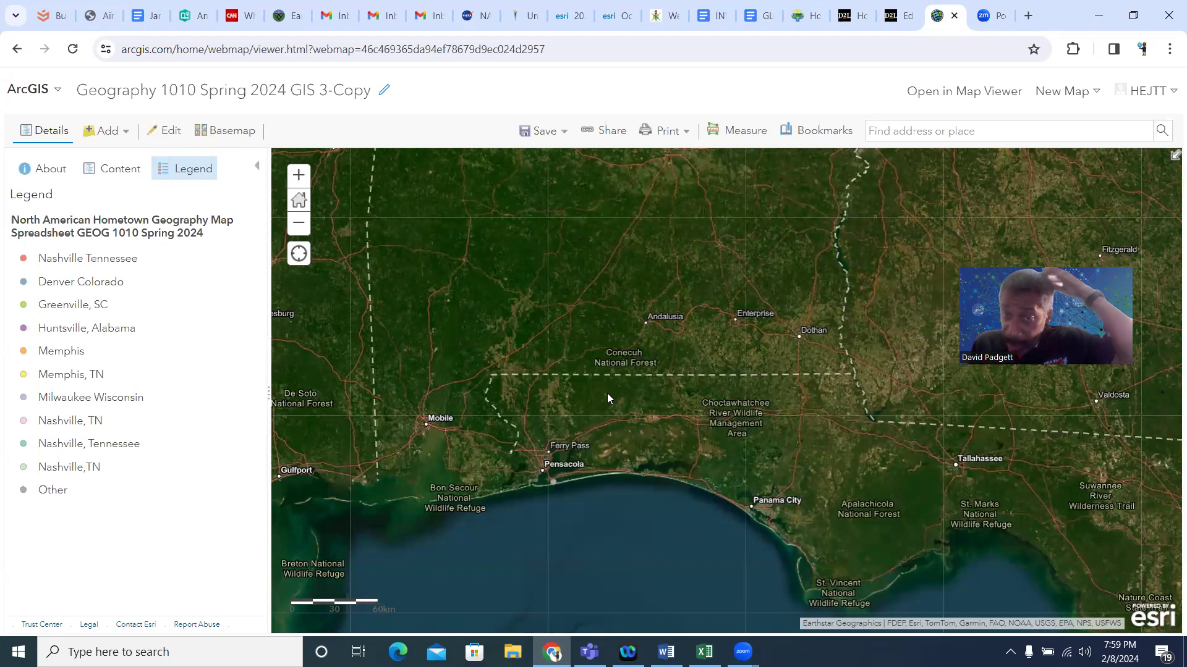
scroll(570, 432, up, 1)
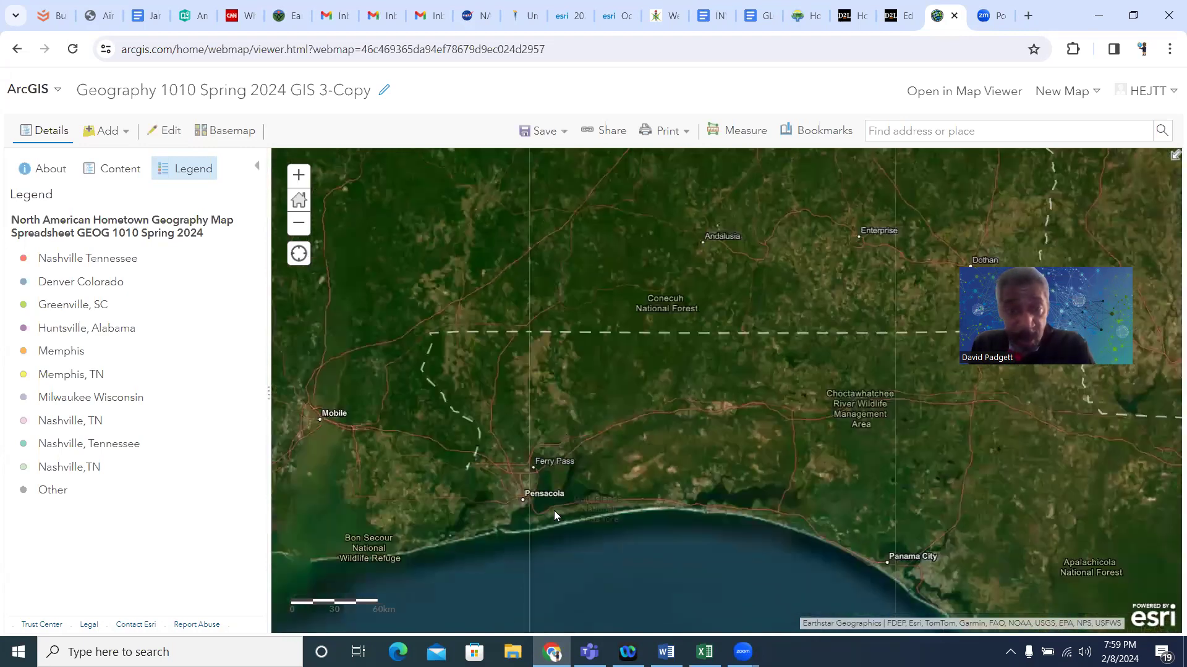
scroll(554, 511, up, 1)
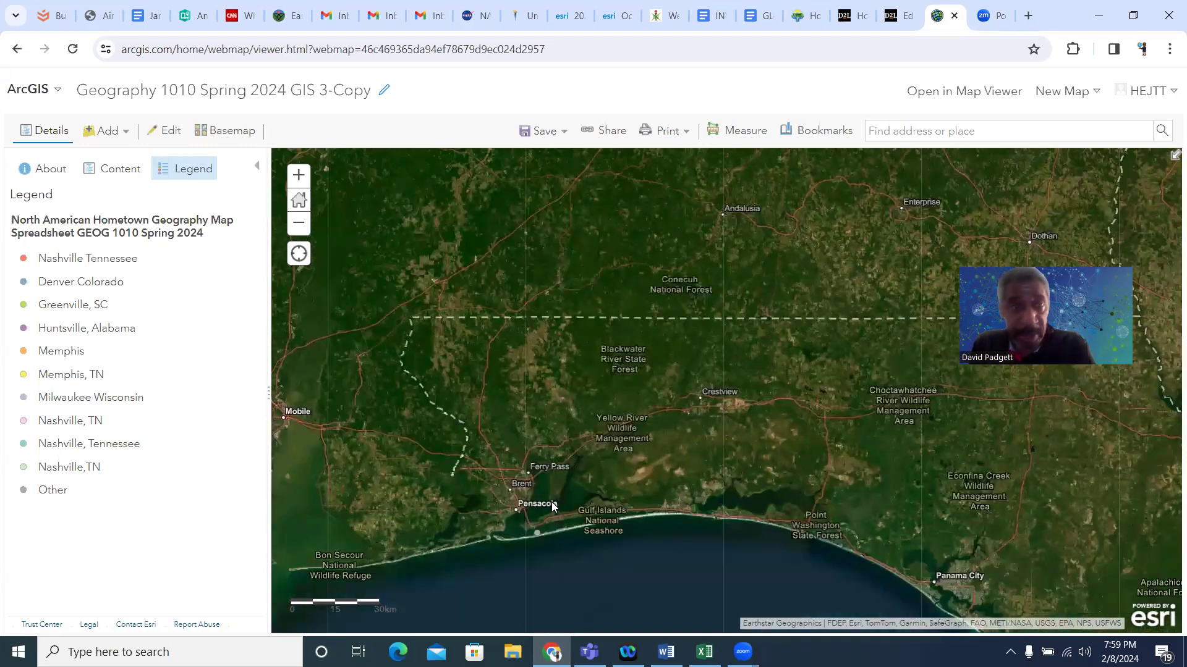
click(536, 530)
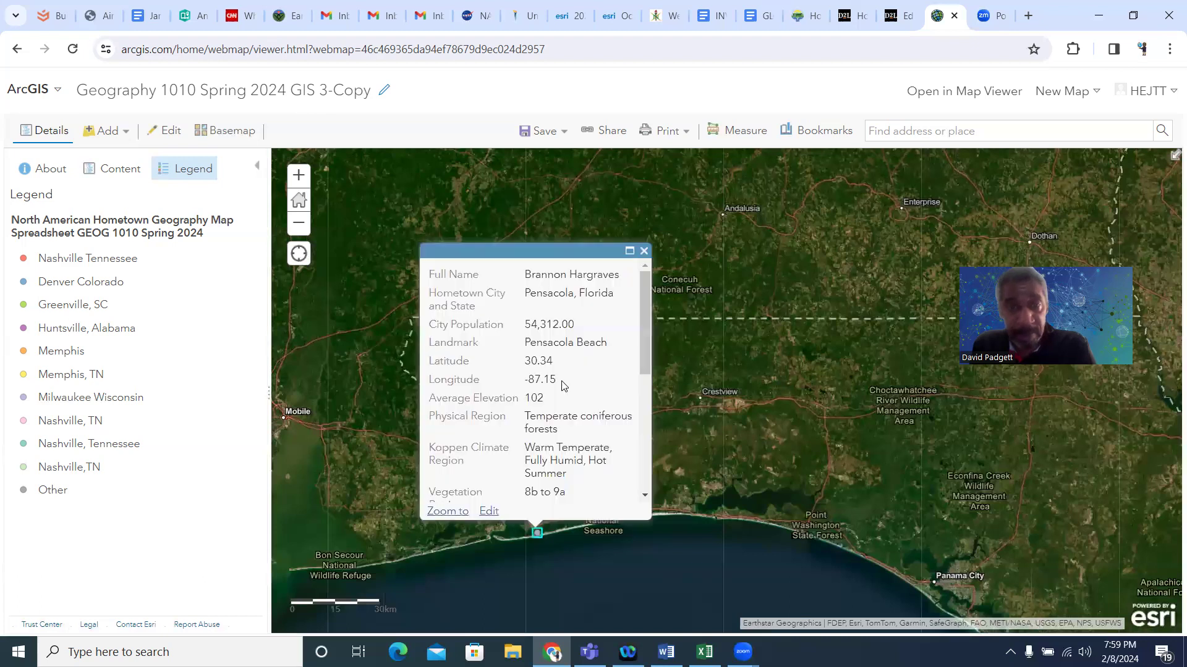
drag(640, 325, 639, 418)
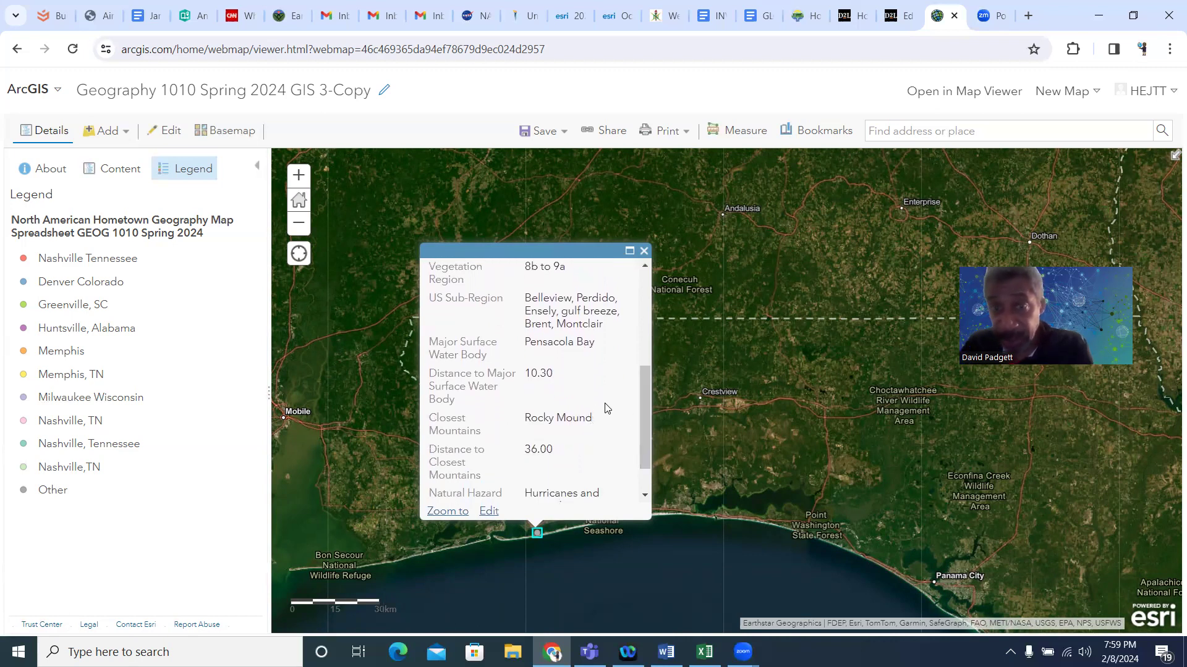
drag(641, 373, 644, 283)
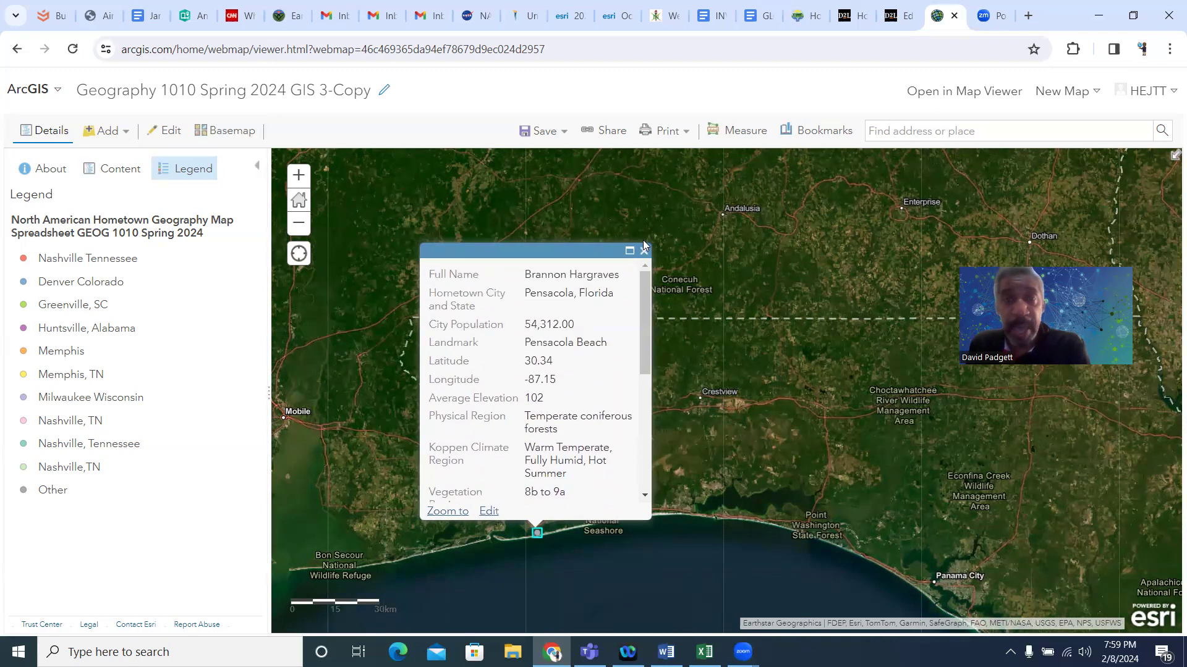
click(687, 301)
scroll(616, 380, down, 1)
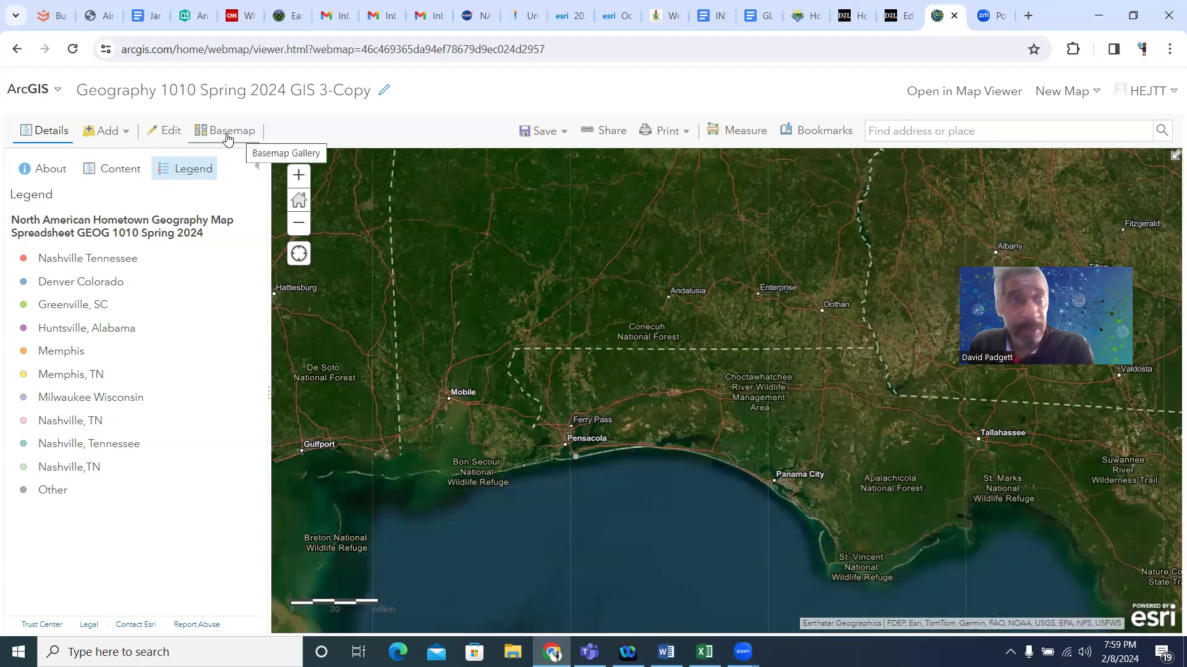
Switch the basemap to Terrain with Labels and show the southeastern states from the Gulf Coast to the Appalachian Mountains
click(256, 151)
click(238, 386)
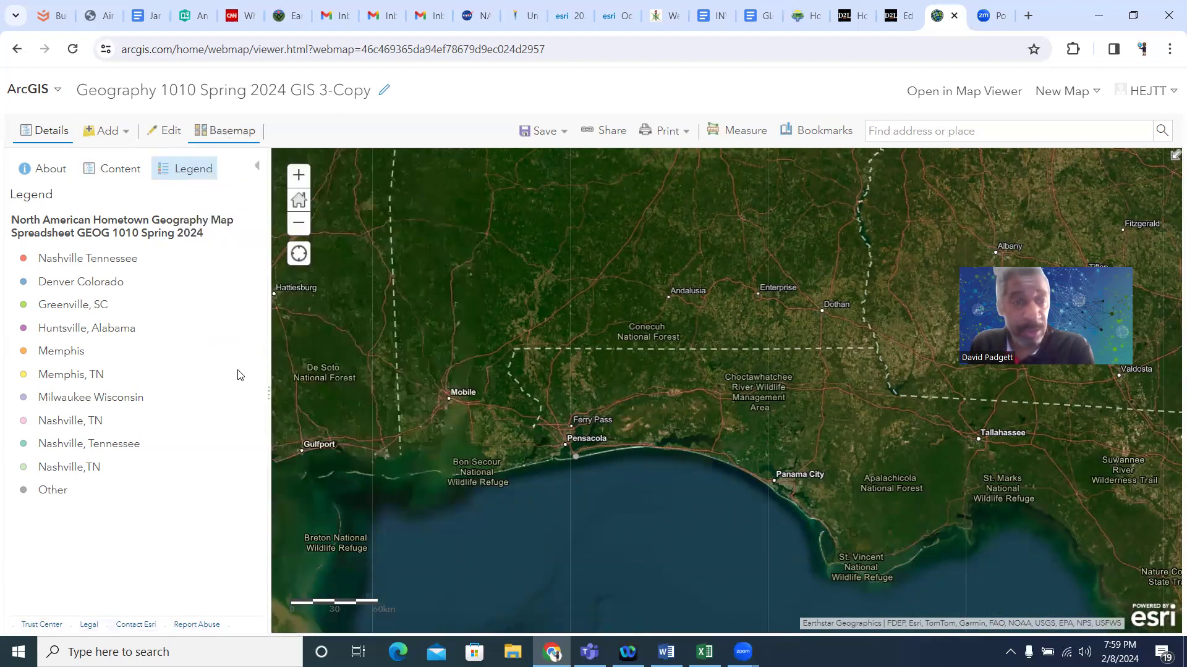
scroll(742, 360, down, 2)
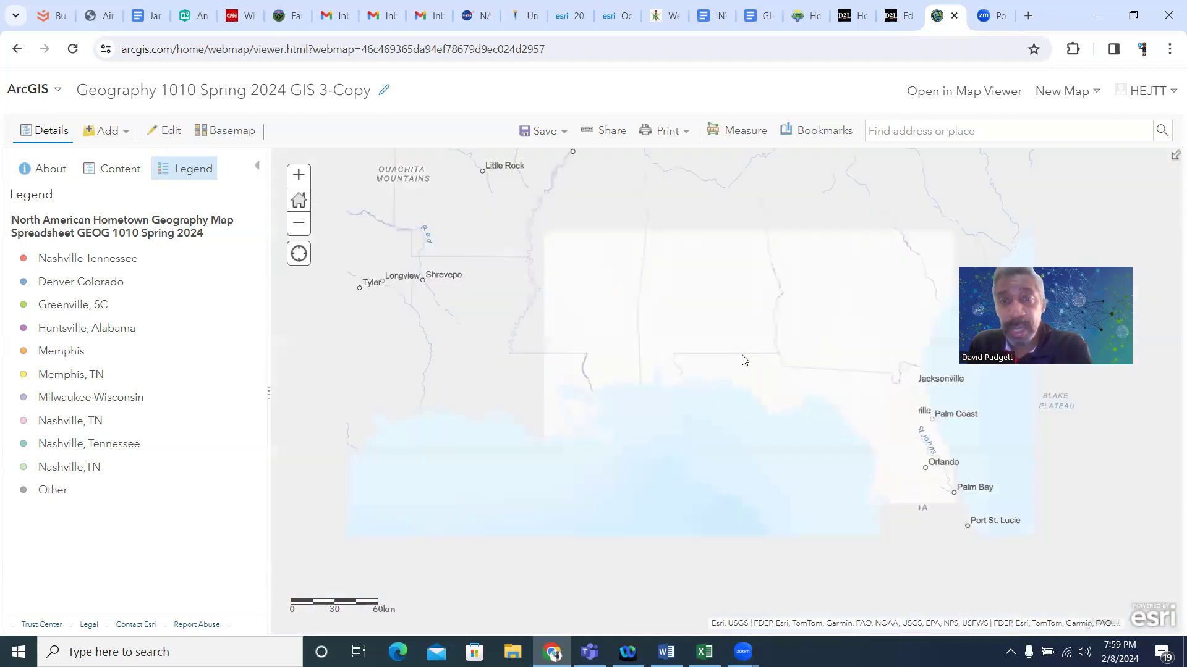
drag(742, 330, 704, 404)
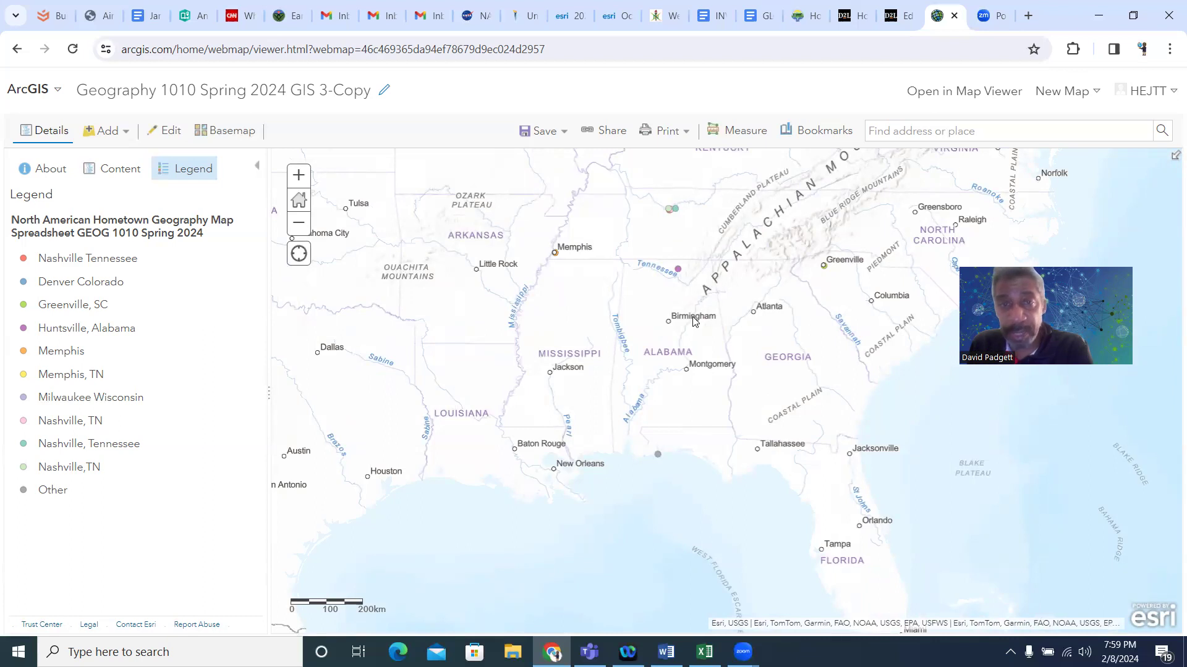
Measure the distance in miles from the Pensacola marker toward the Appalachian Mountains, and close the measurement
click(745, 130)
click(748, 201)
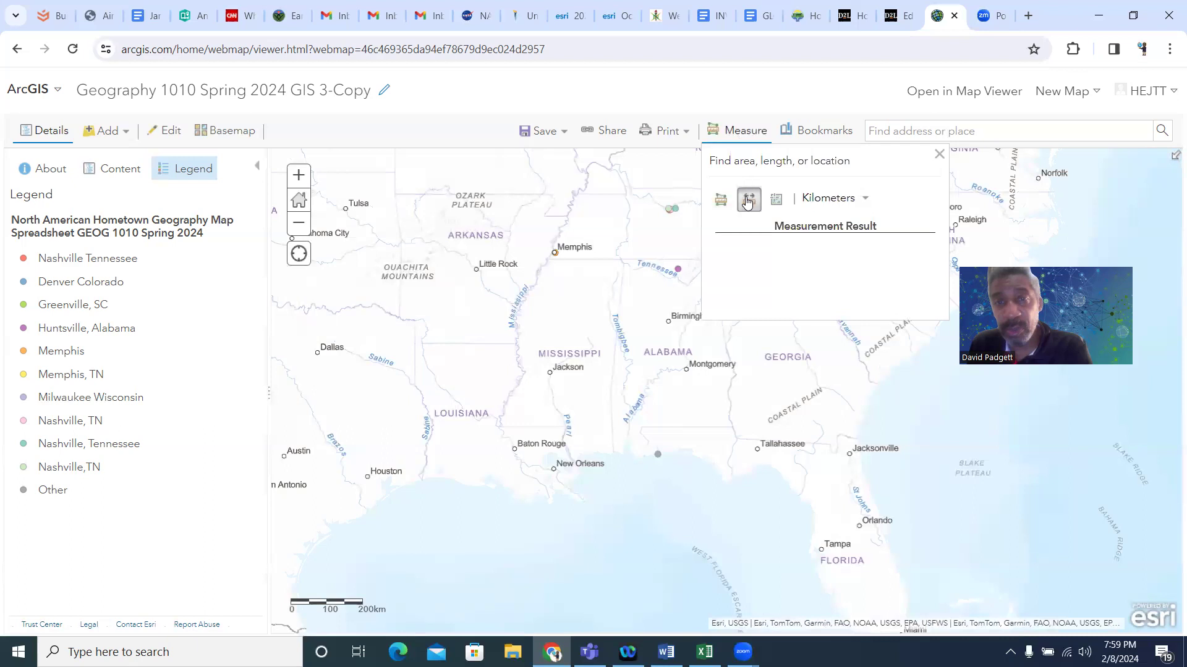
click(816, 198)
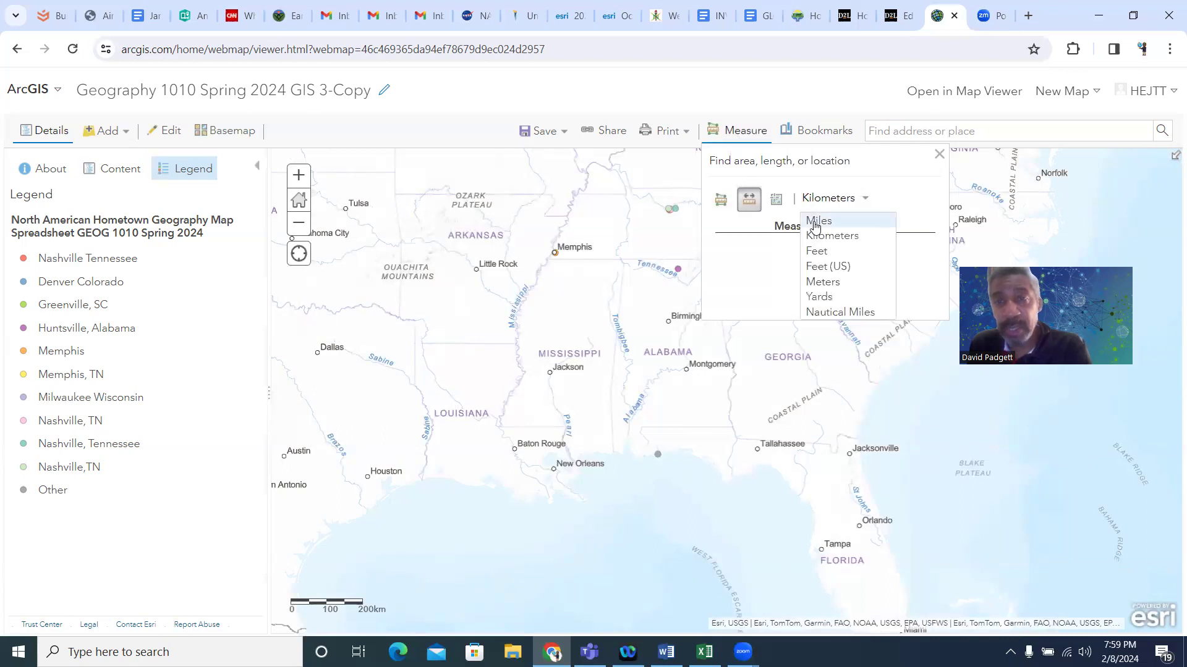
click(814, 221)
click(659, 451)
drag(693, 368, 542, 331)
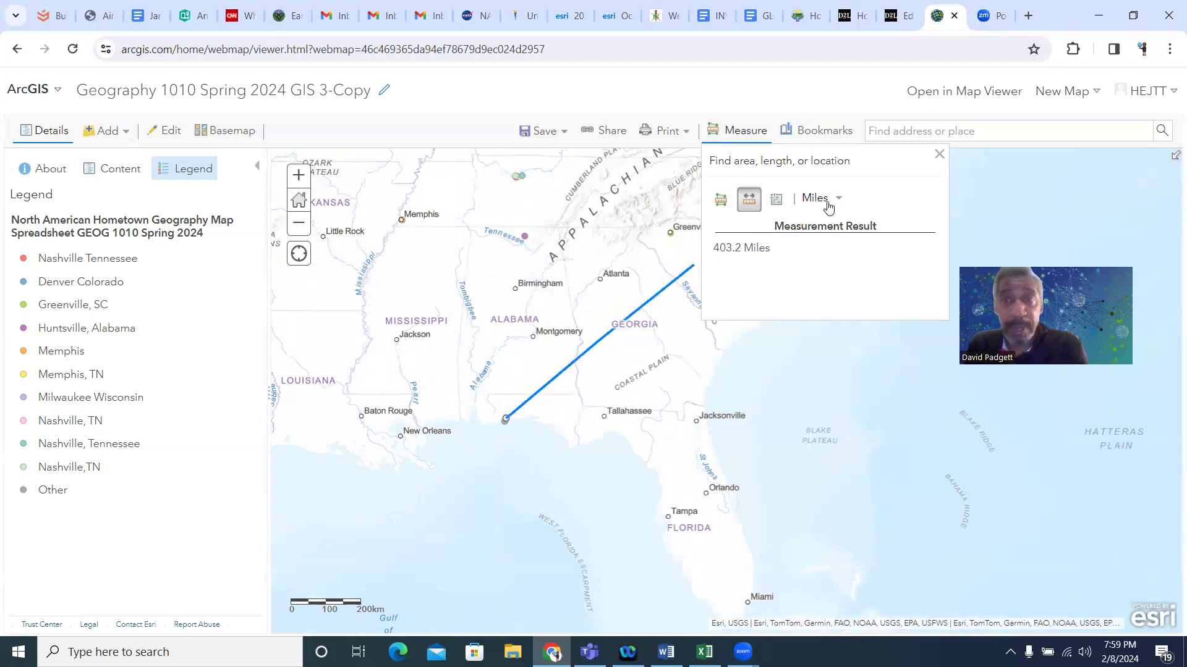
click(939, 155)
Review the Denver marker's full record, including elevation, climate, water body and mountain distances, and close the pop-up
drag(405, 279, 878, 408)
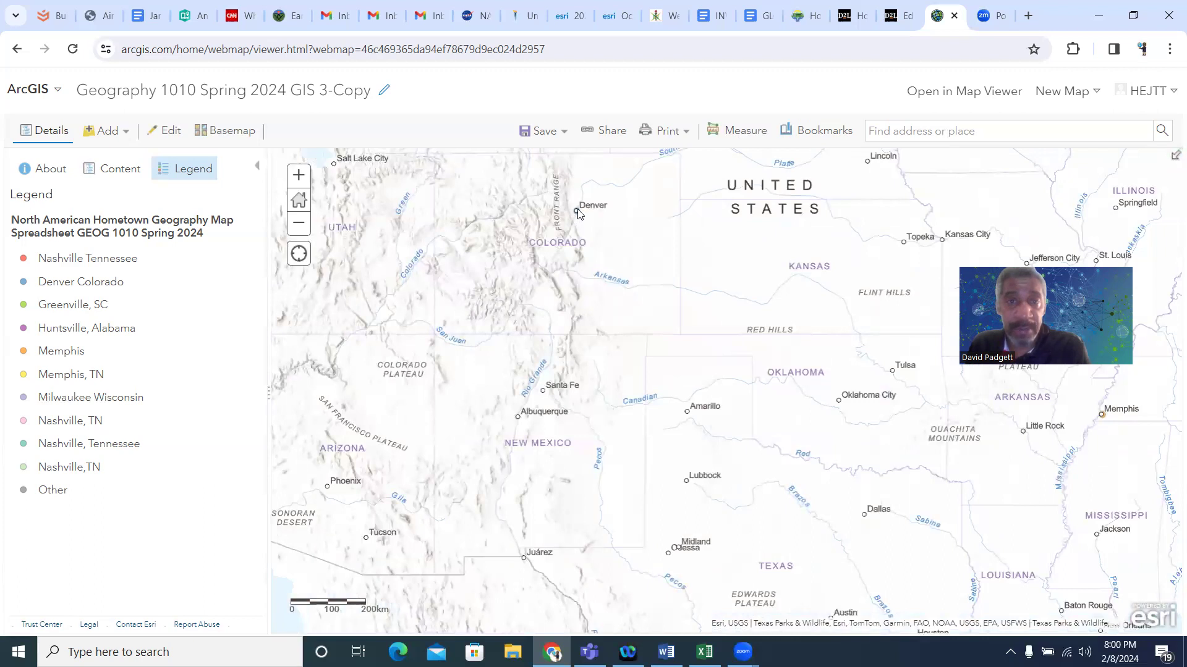
scroll(577, 213, up, 2)
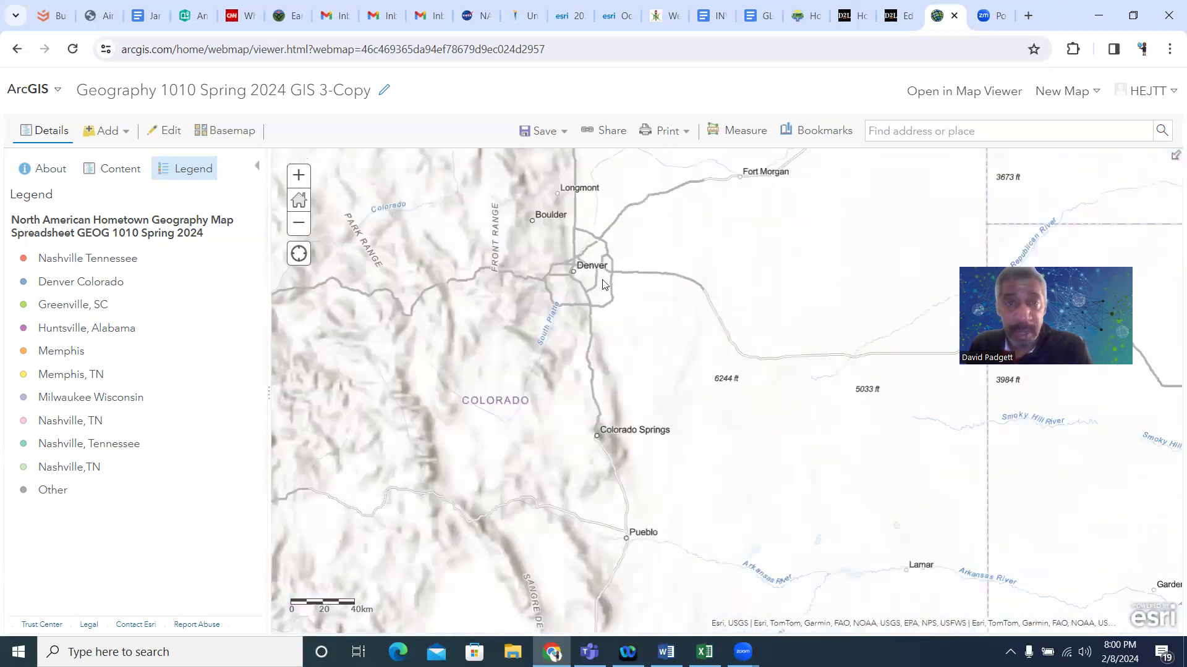
click(569, 270)
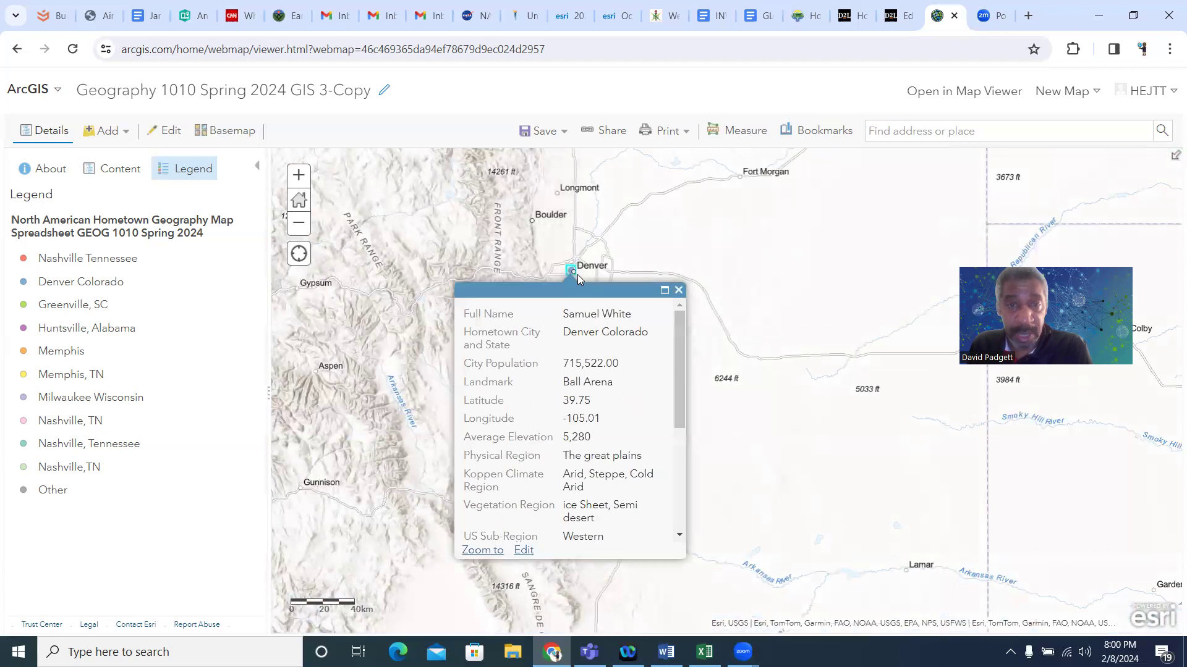
drag(677, 376, 671, 476)
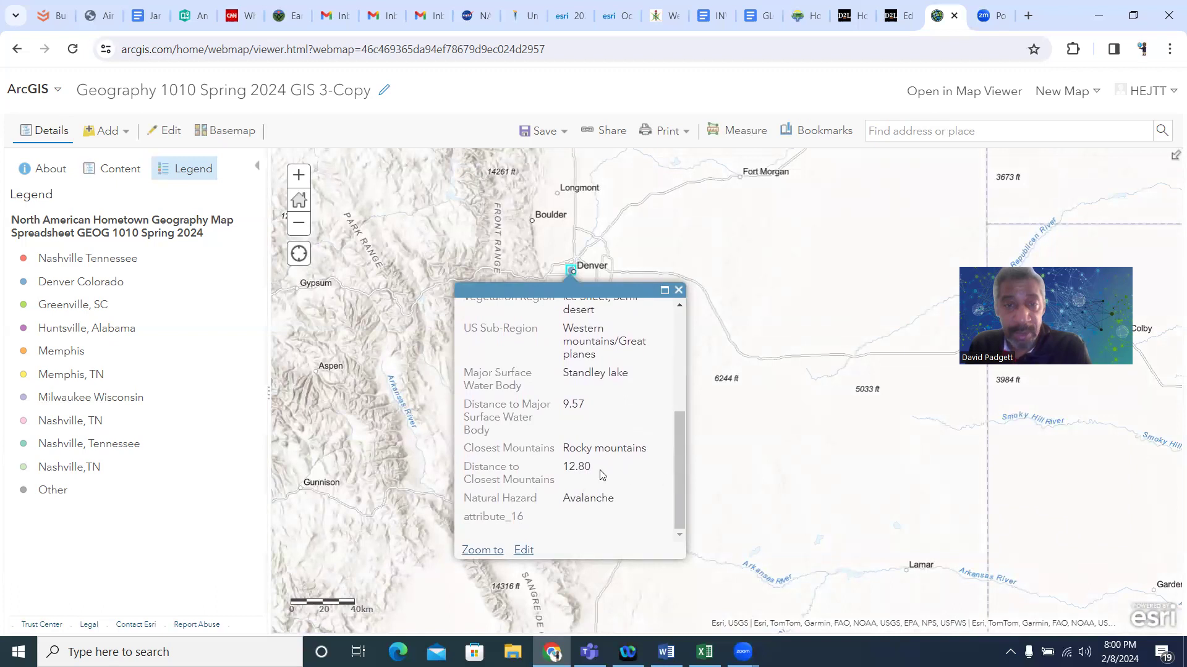
click(678, 290)
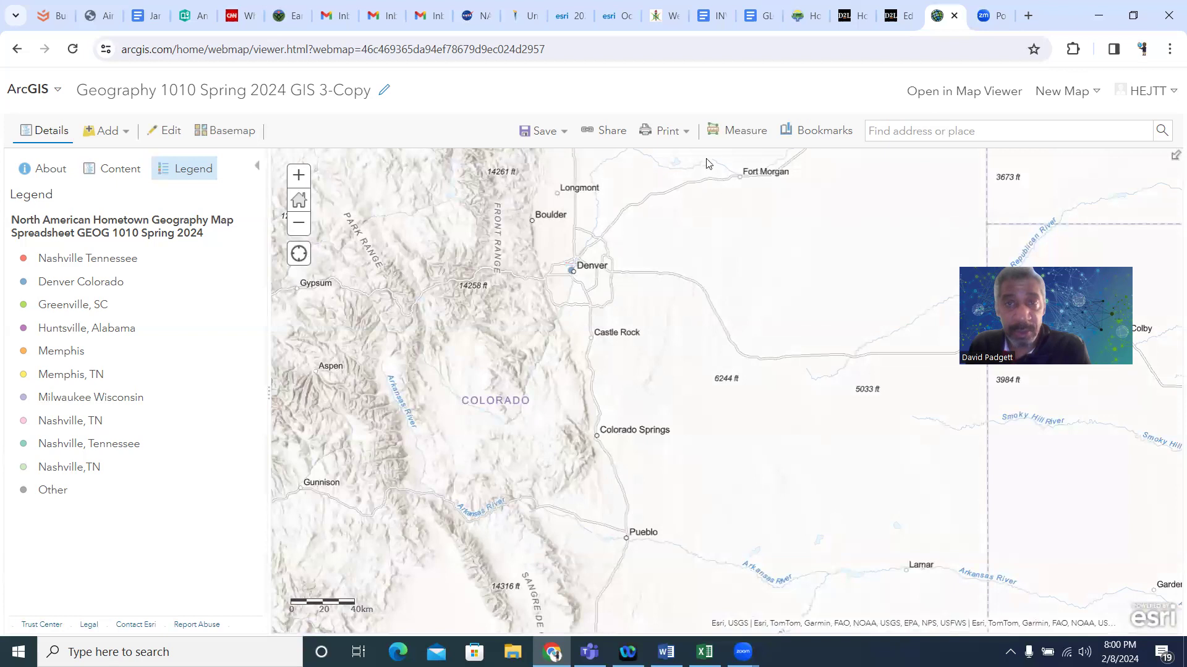
Measure the distance in miles from the Denver marker to the edge of the Rocky Mountains, and close the measurement
click(739, 130)
click(747, 193)
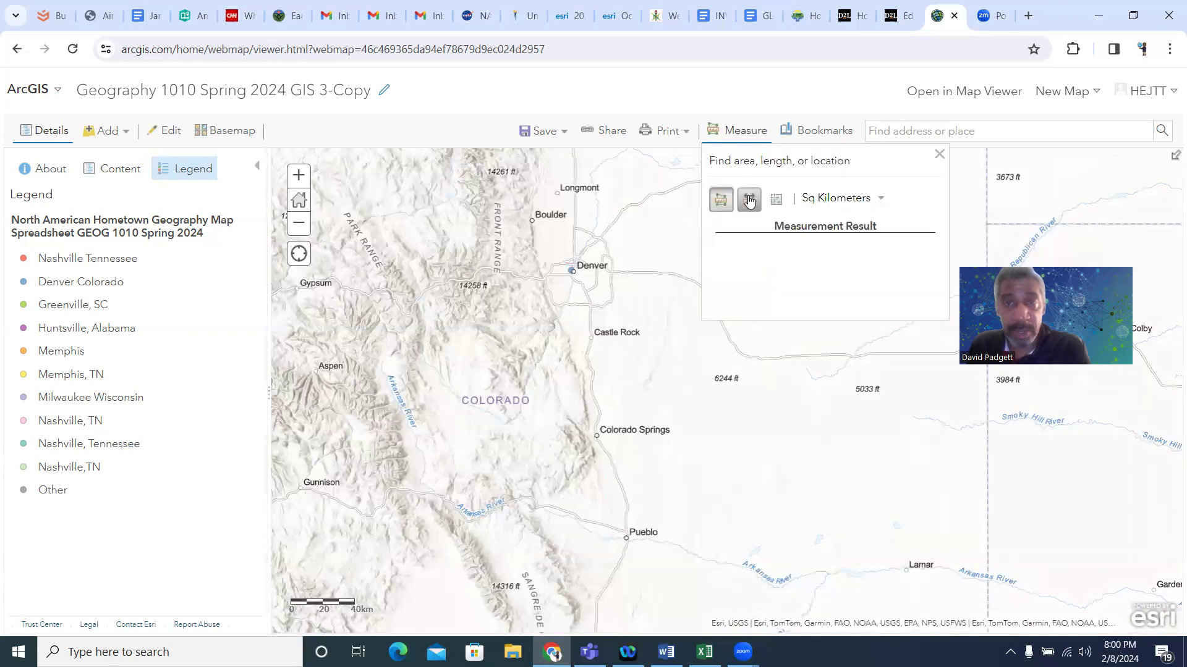
click(572, 272)
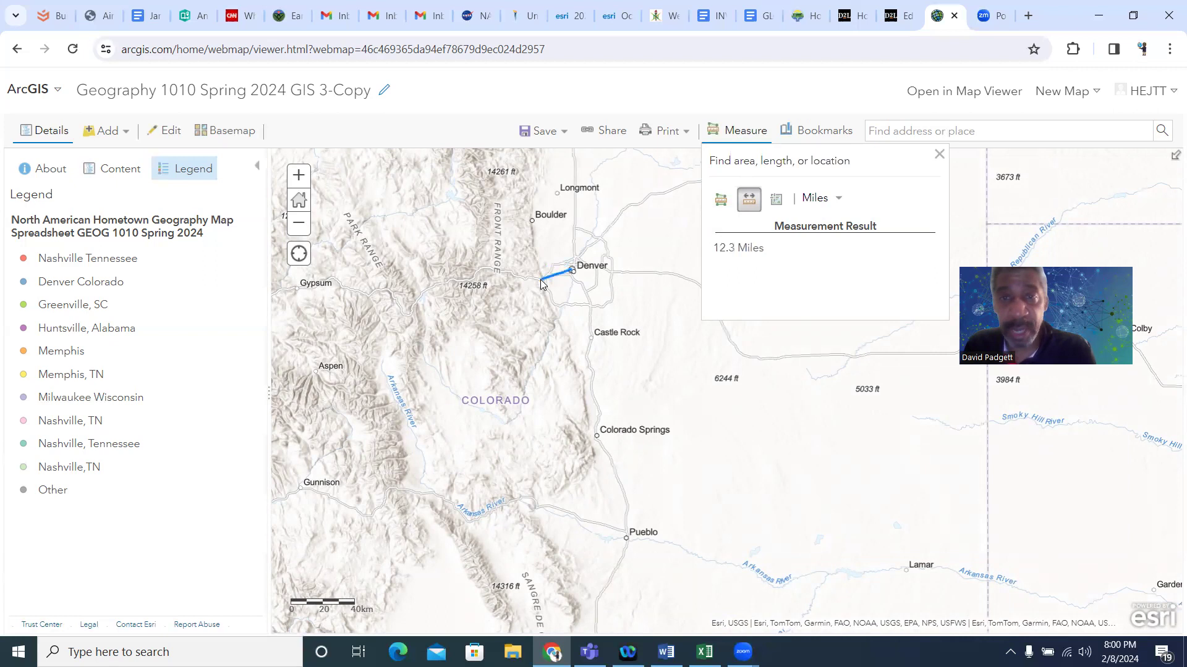
click(939, 156)
Compare the terrain around Denver with that around the Pensacola, Huntsville and Greenville markers across the country
scroll(830, 420, down, 1)
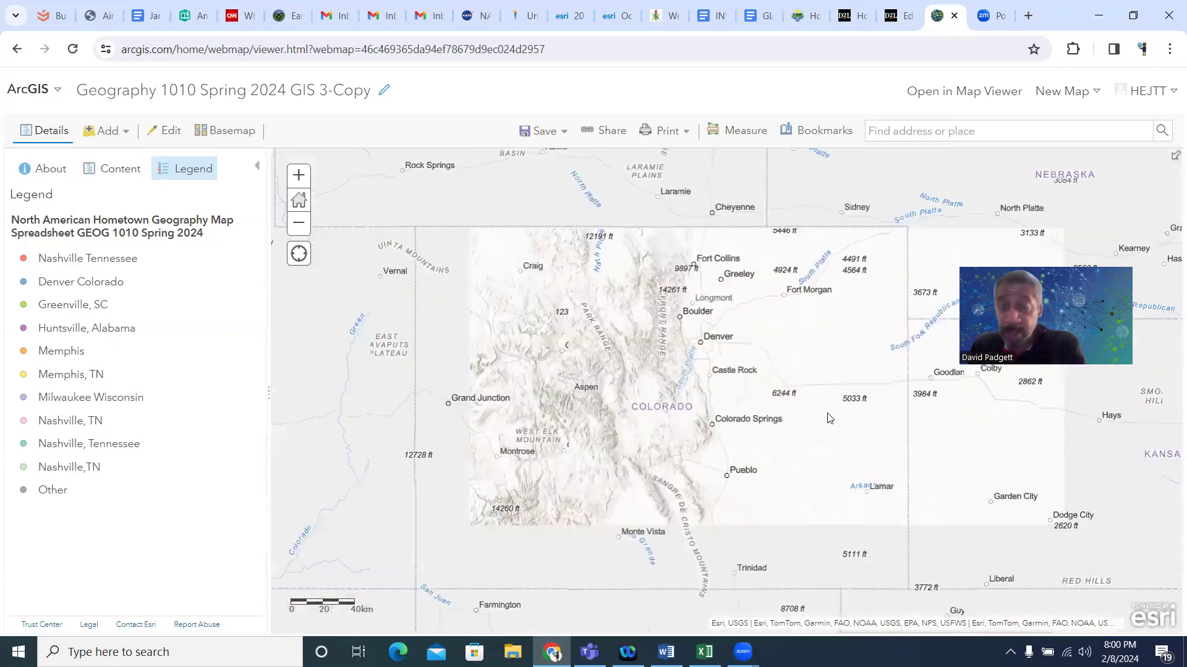
scroll(830, 419, down, 1)
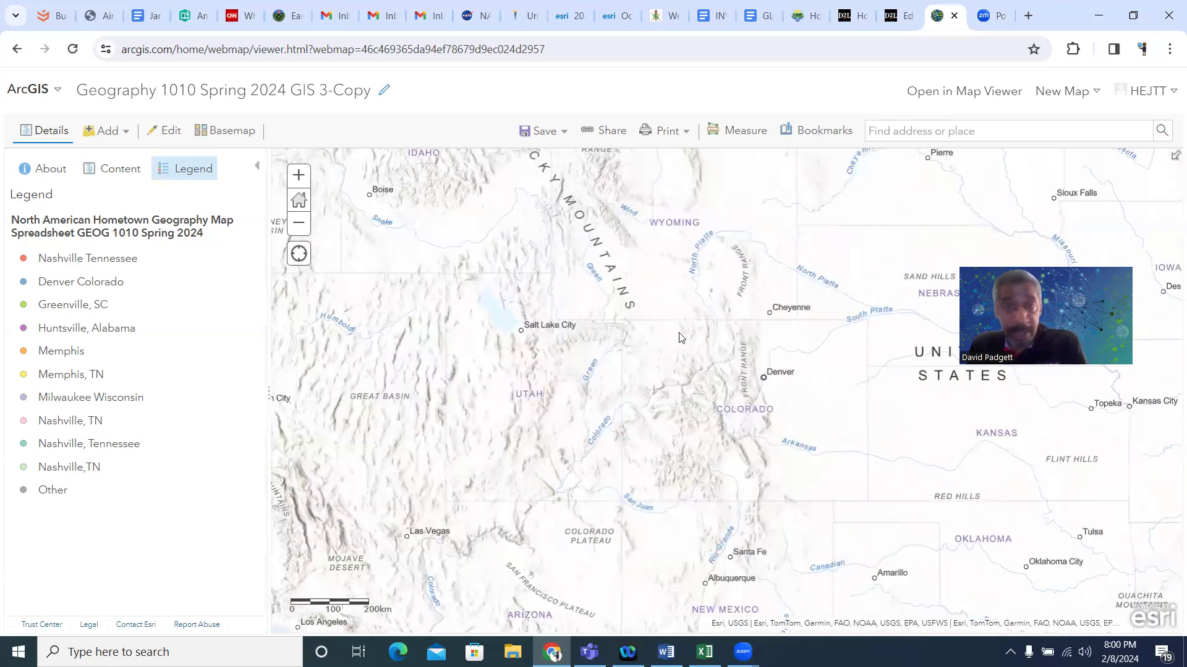
drag(817, 405, 486, 245)
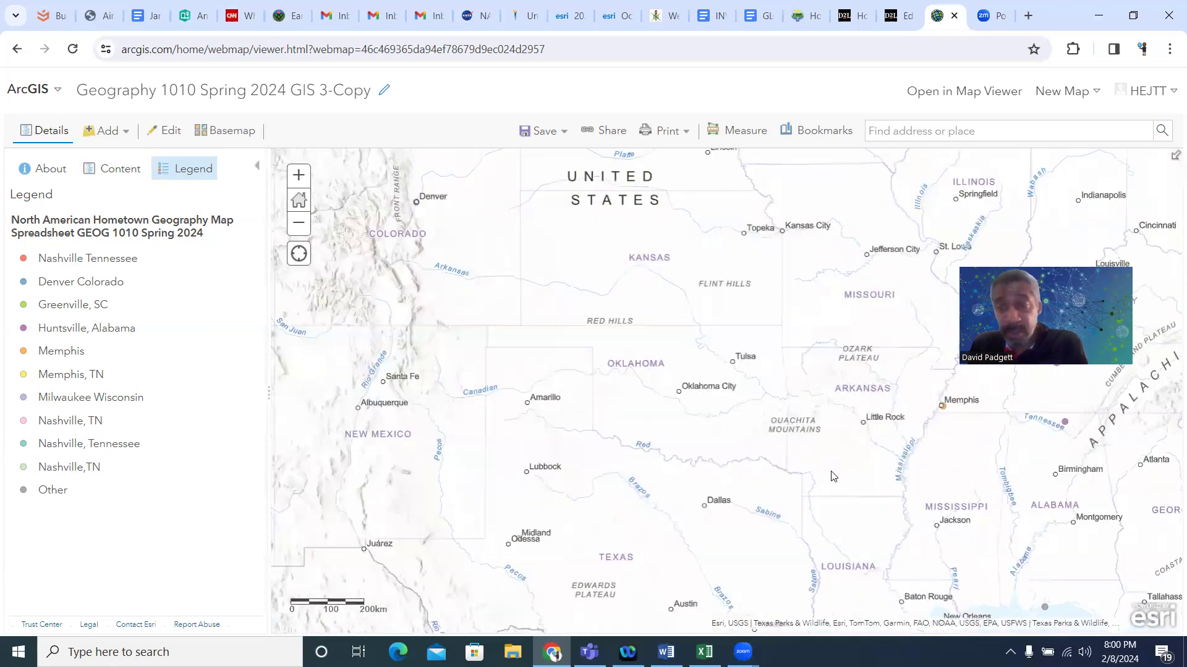
scroll(866, 501, down, 1)
scroll(921, 540, up, 1)
drag(956, 534, 840, 422)
scroll(822, 424, up, 1)
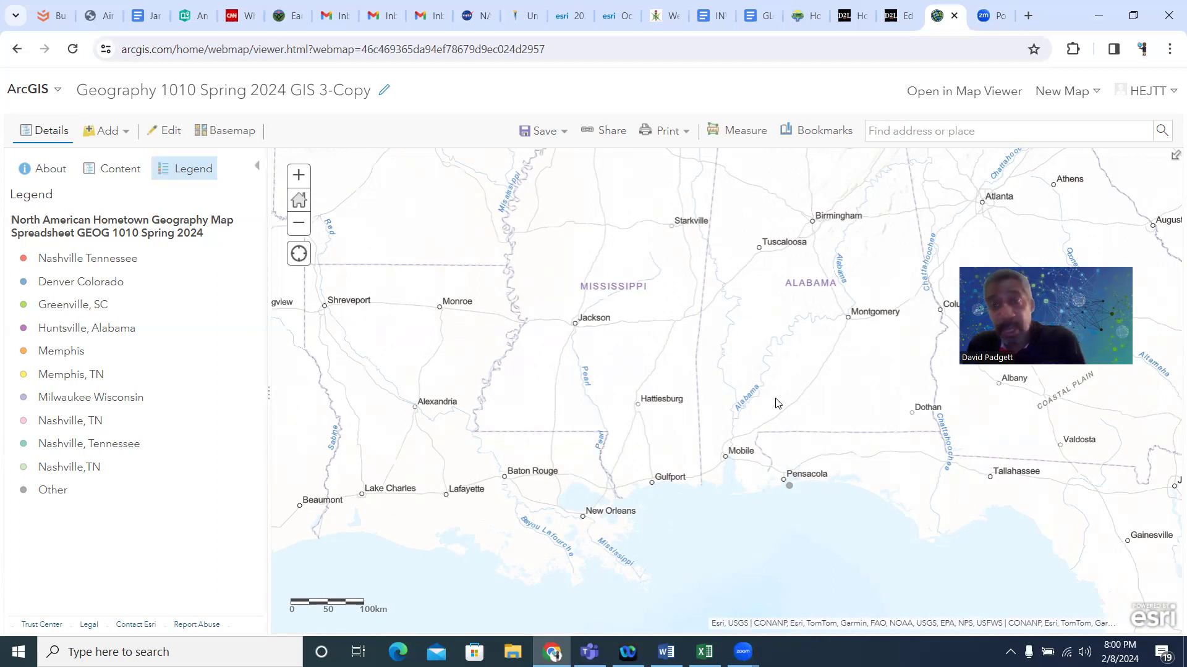
drag(910, 267, 633, 413)
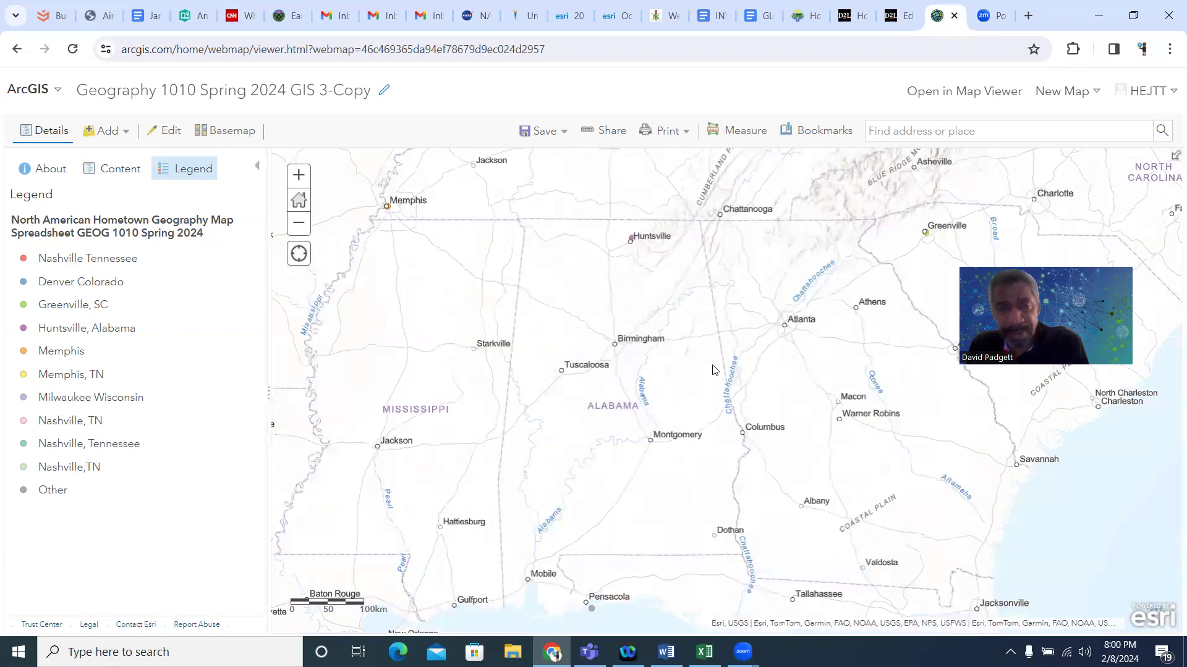
drag(902, 373, 691, 414)
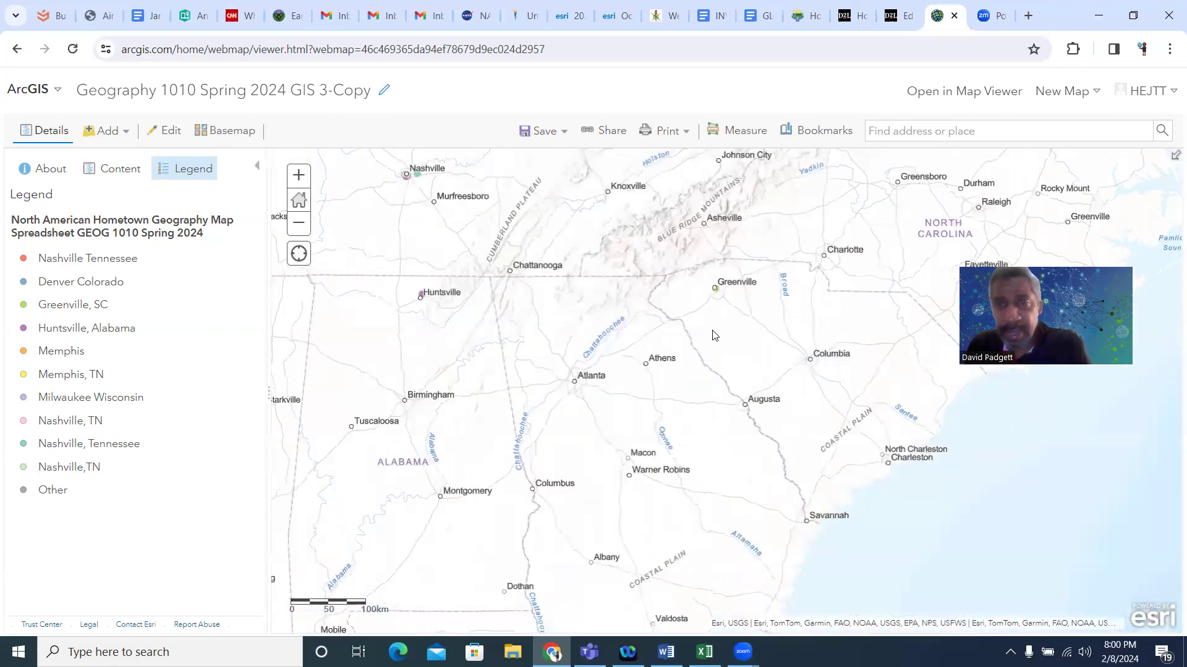
scroll(724, 371, up, 1)
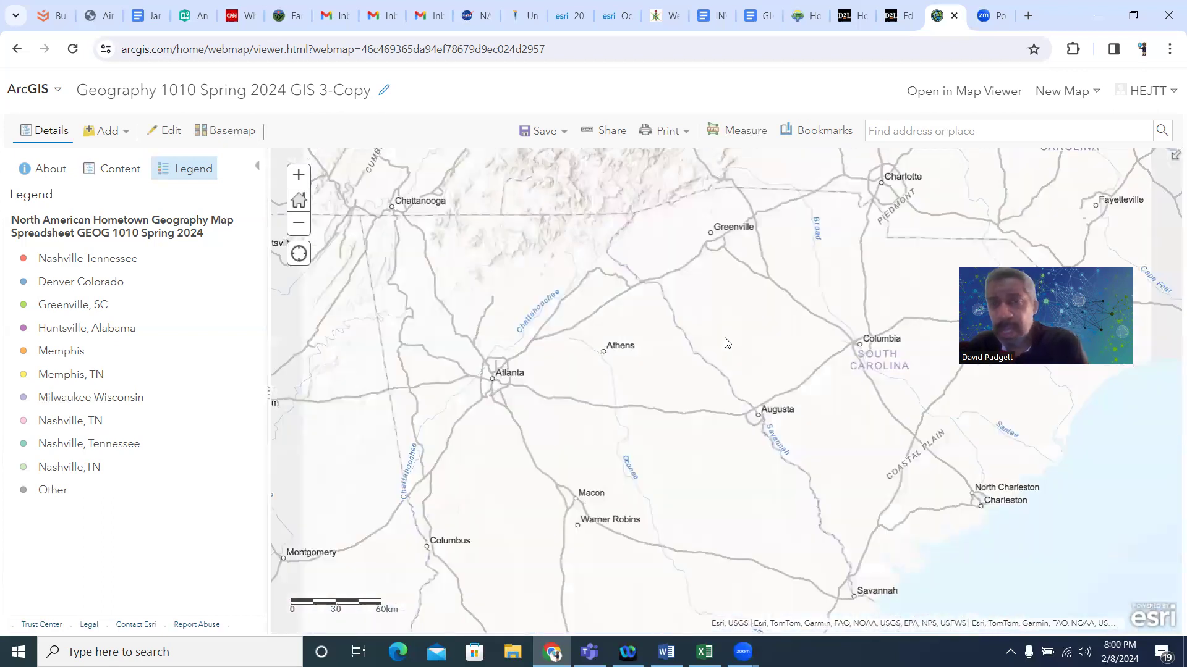
scroll(728, 349, down, 1)
scroll(724, 392, down, 1)
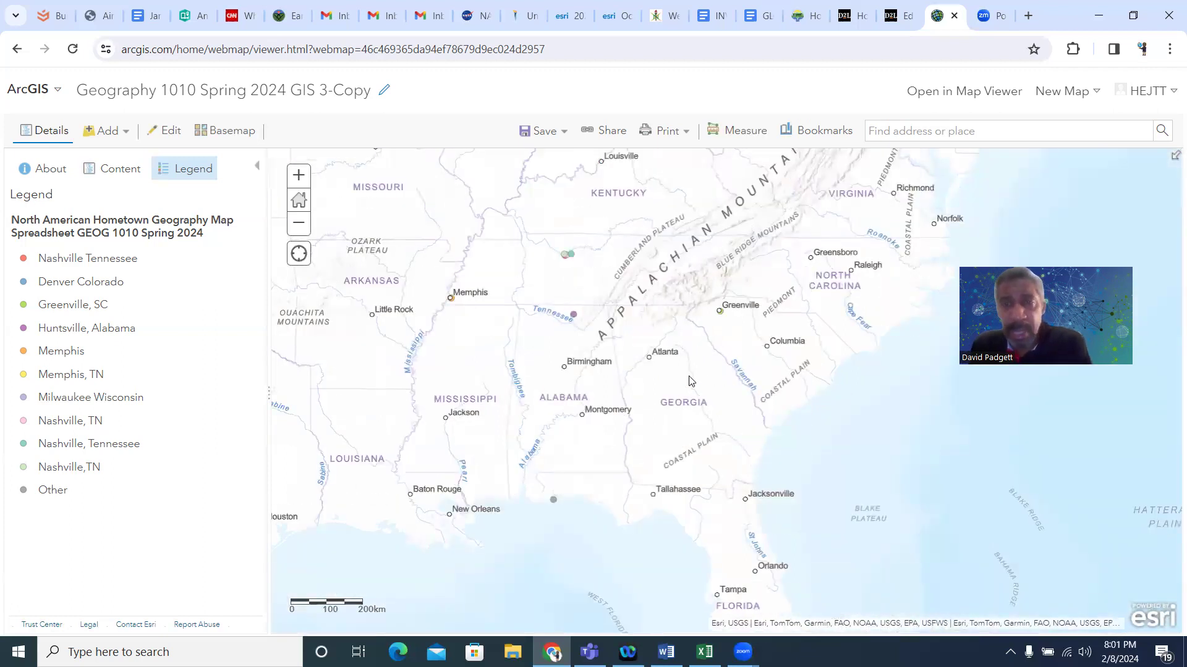
Examine Milwaukee's position on Lake Michigan relative to the southern hometown cities
drag(672, 339, 812, 612)
scroll(721, 504, up, 1)
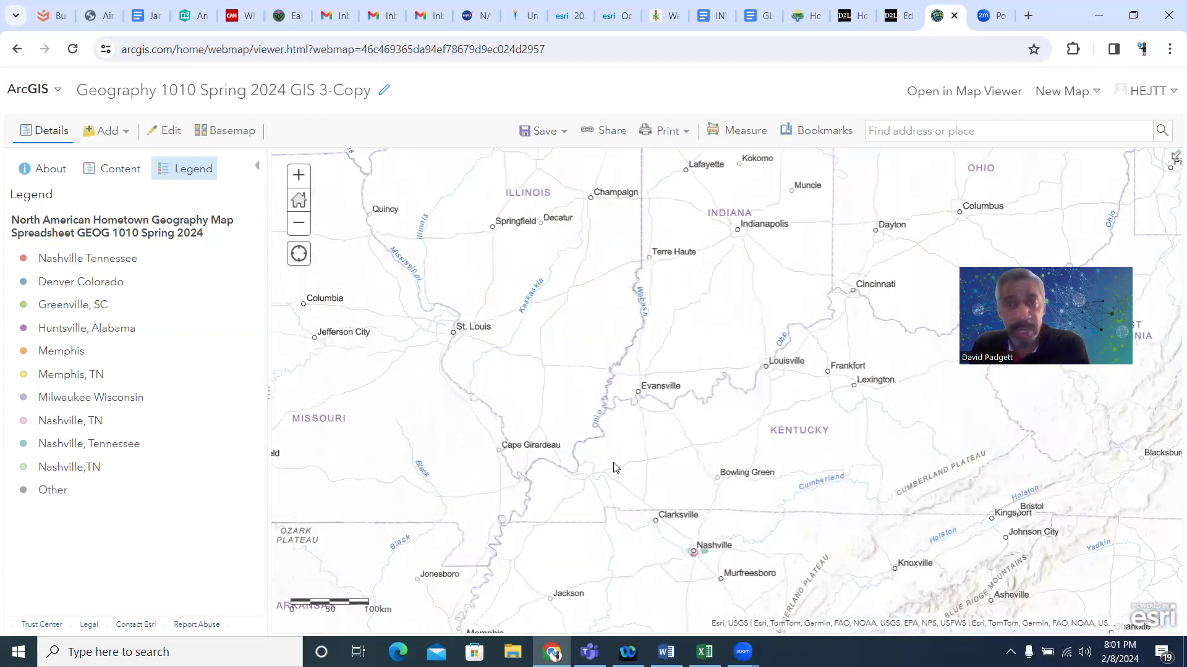
drag(689, 382, 549, 534)
drag(547, 232, 659, 548)
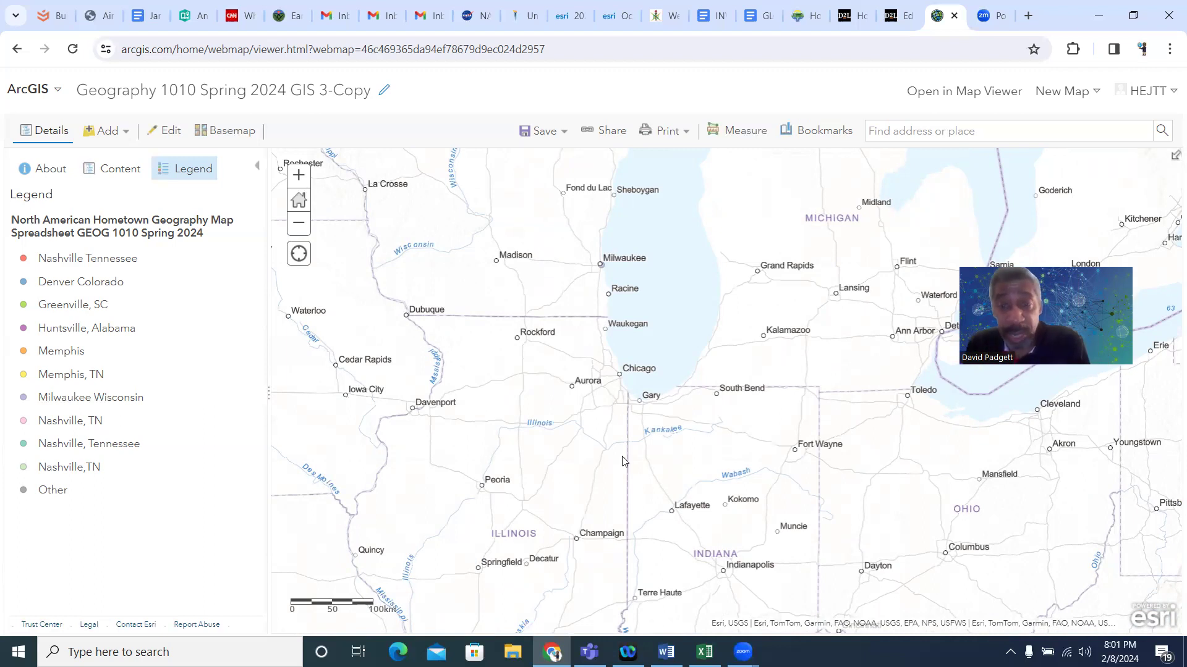
Consult question 7 on population size and sub-regions in the Word assignment document and return to the web map in Chrome
click(665, 652)
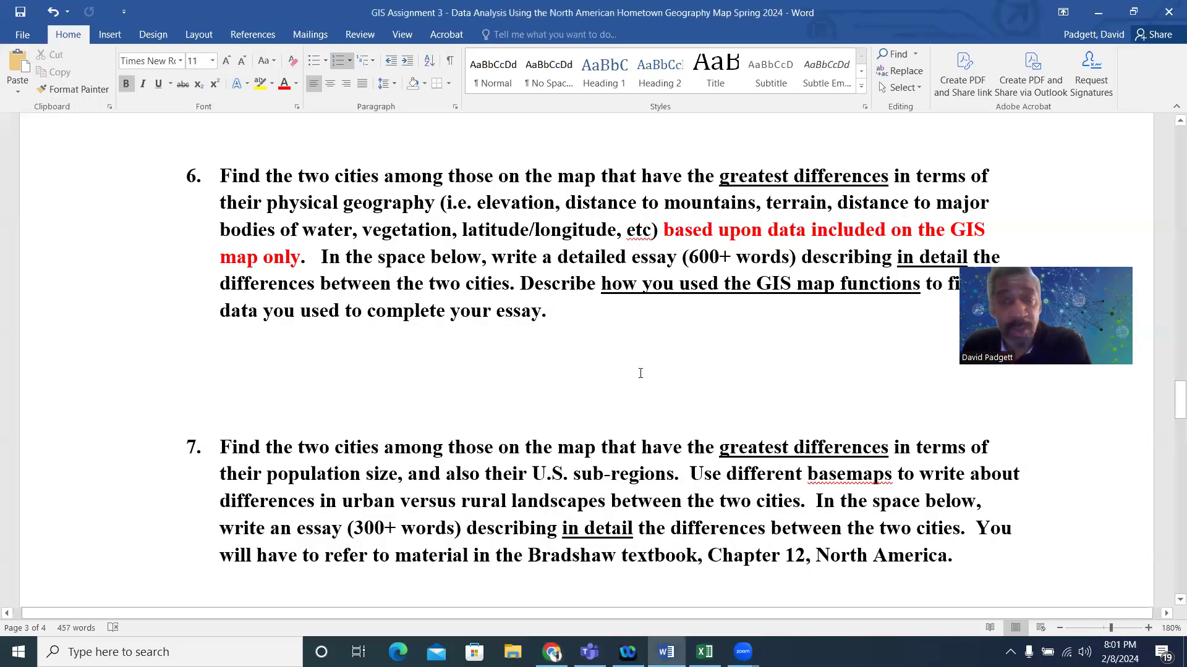
scroll(801, 362, down, 3)
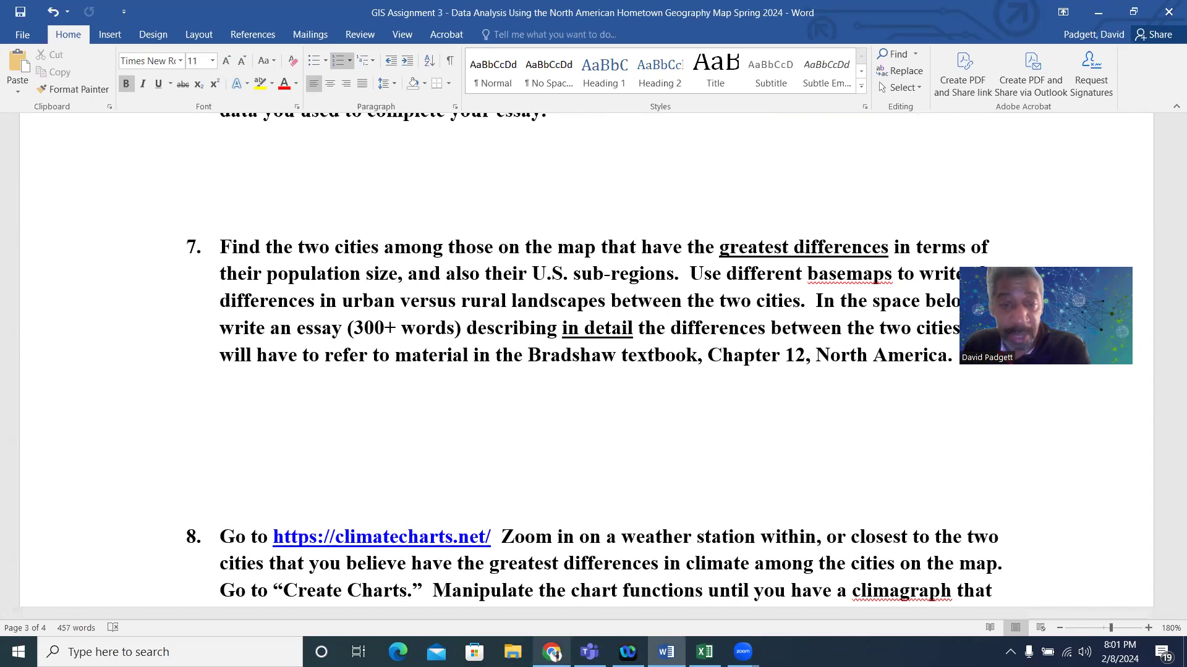
click(551, 652)
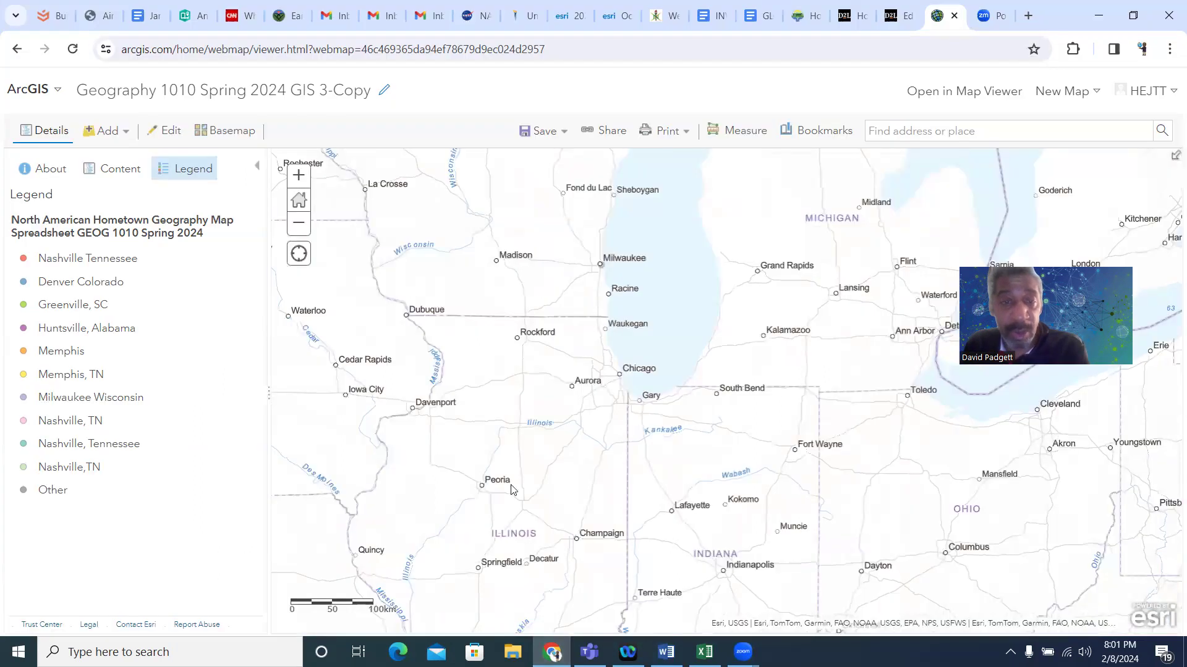
Style the North American Hometown Geography layer by City Population using Counts and Amounts (Size), and display its legend
click(114, 168)
click(80, 267)
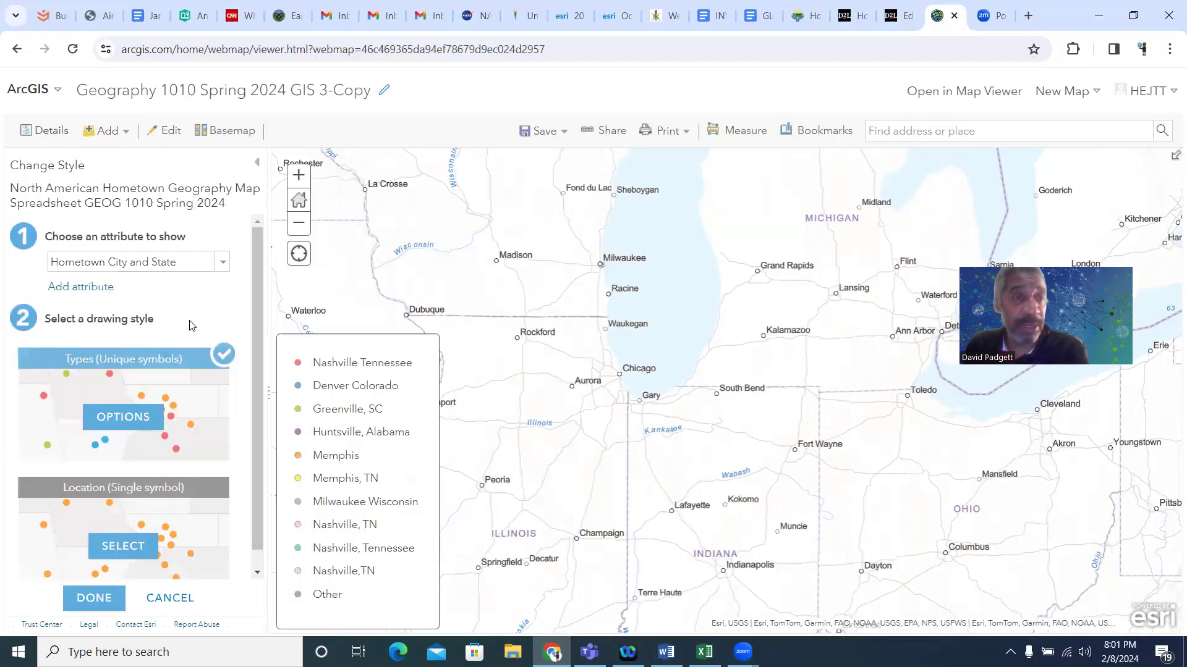
click(222, 263)
scroll(273, 314, up, 2)
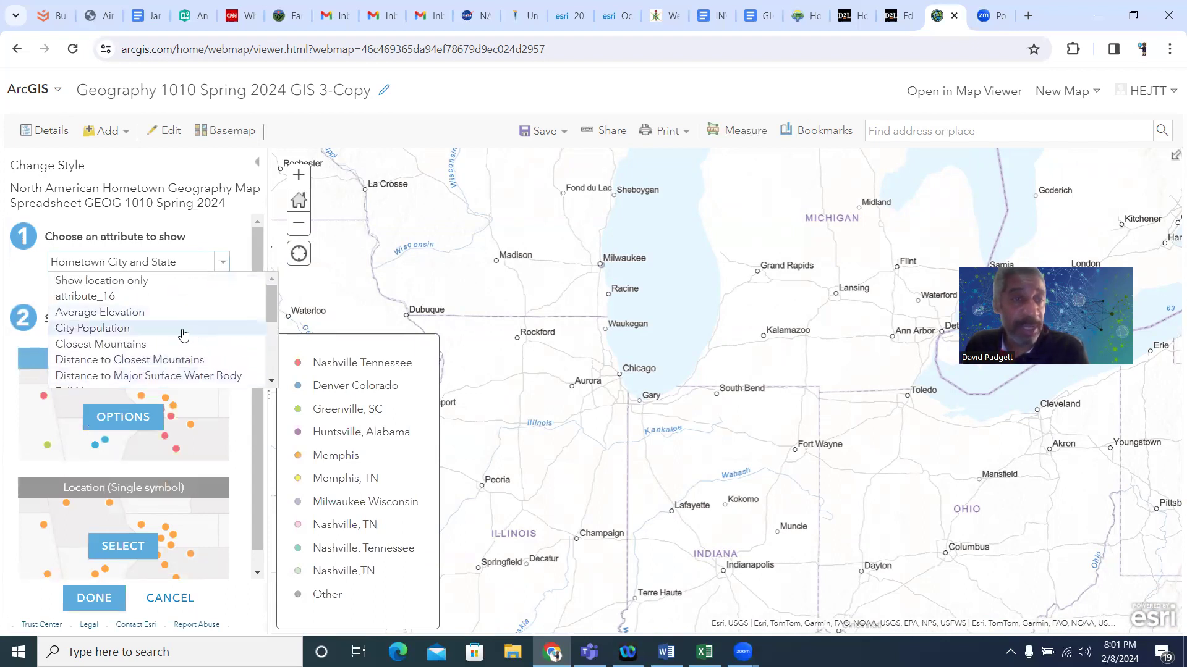
click(139, 329)
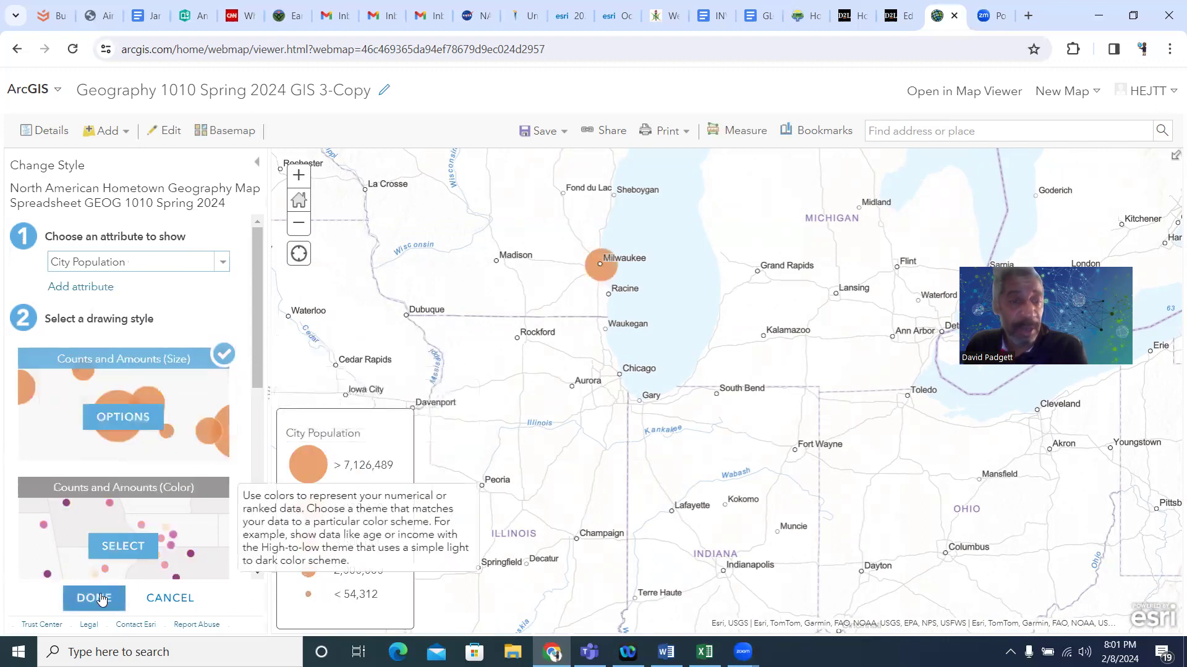
click(97, 598)
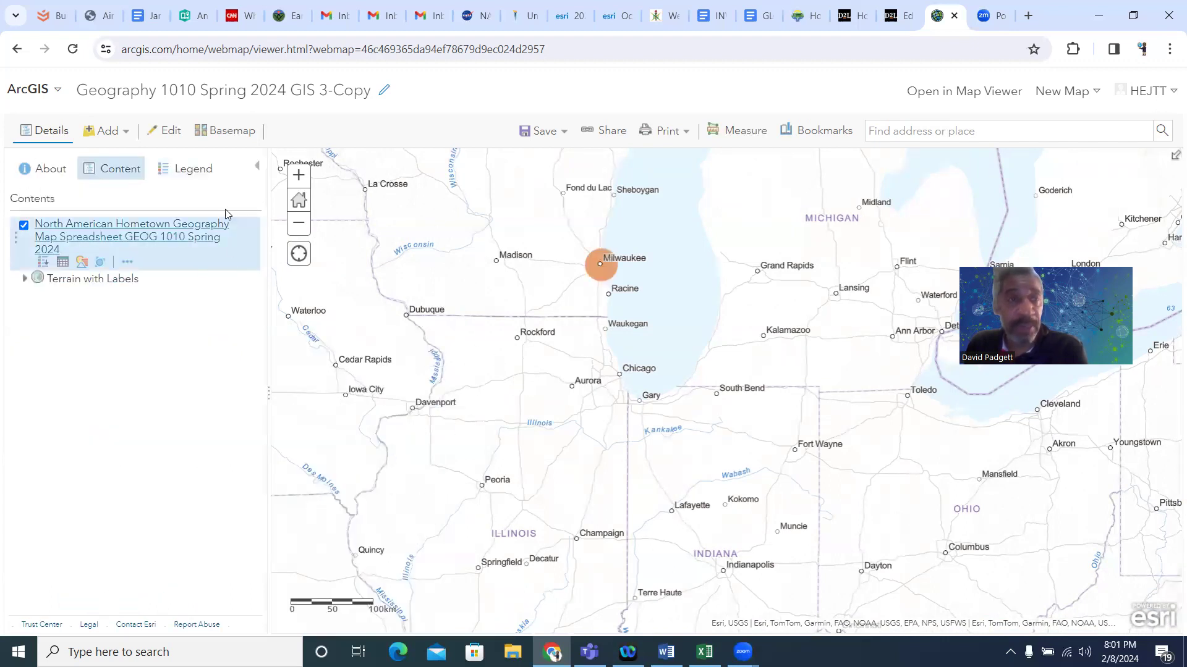
click(201, 179)
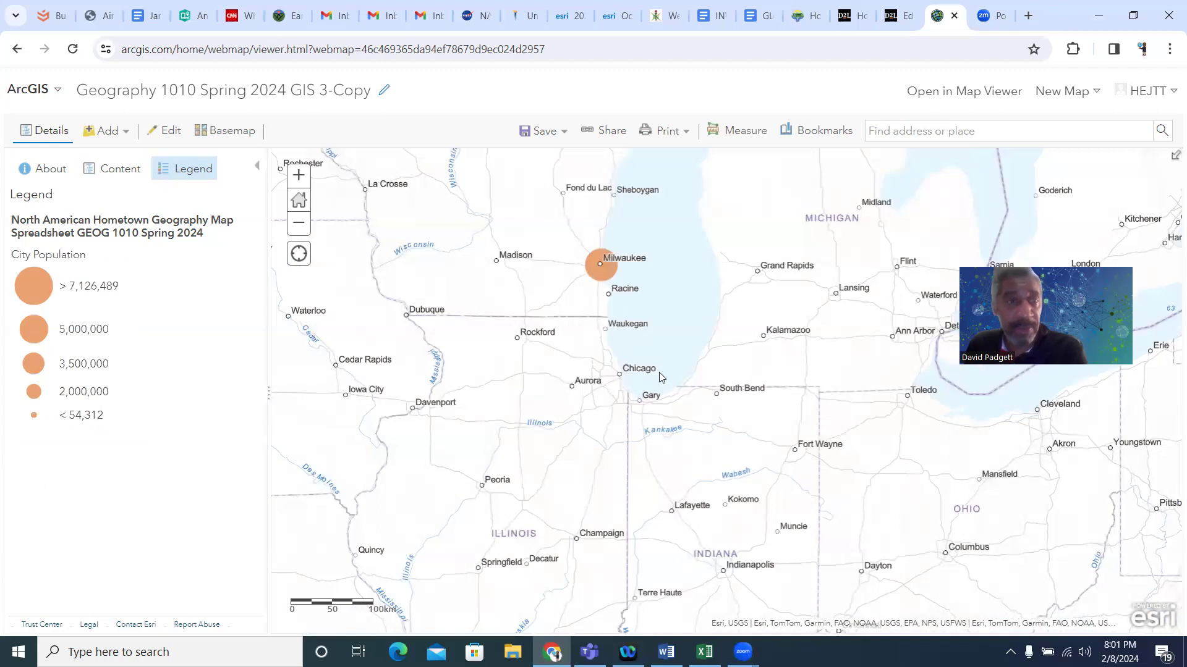
Check the City Population value in the pop-up of the large Nashville marker, and close the pop-up
scroll(659, 372, down, 1)
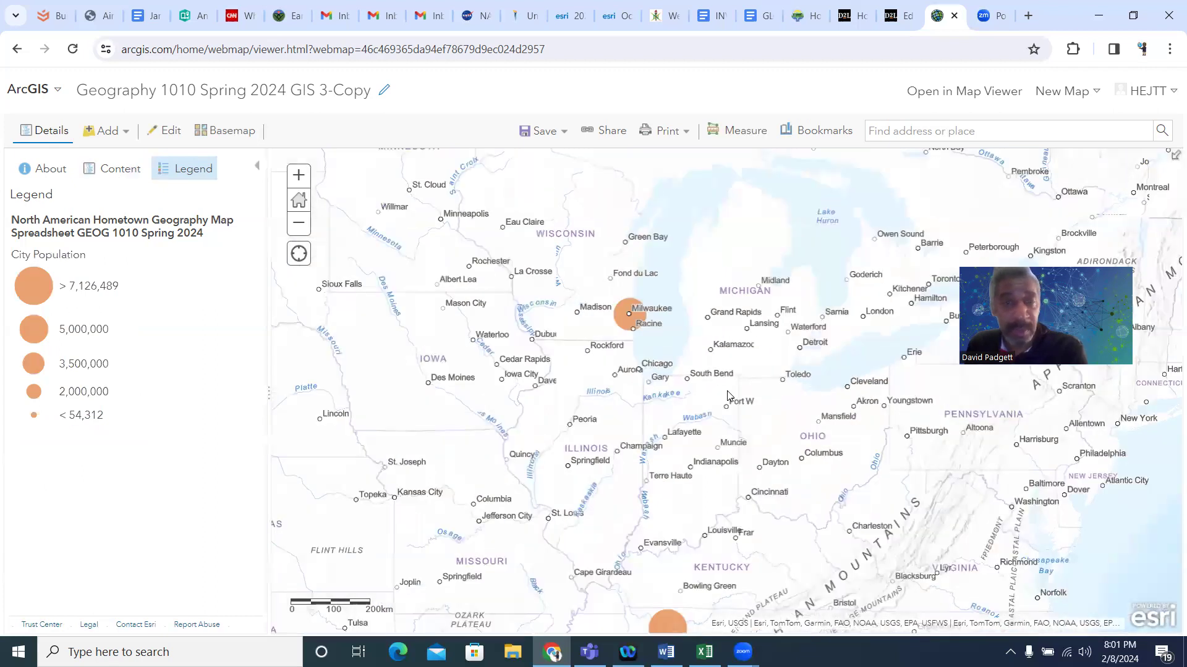
scroll(728, 396, down, 2)
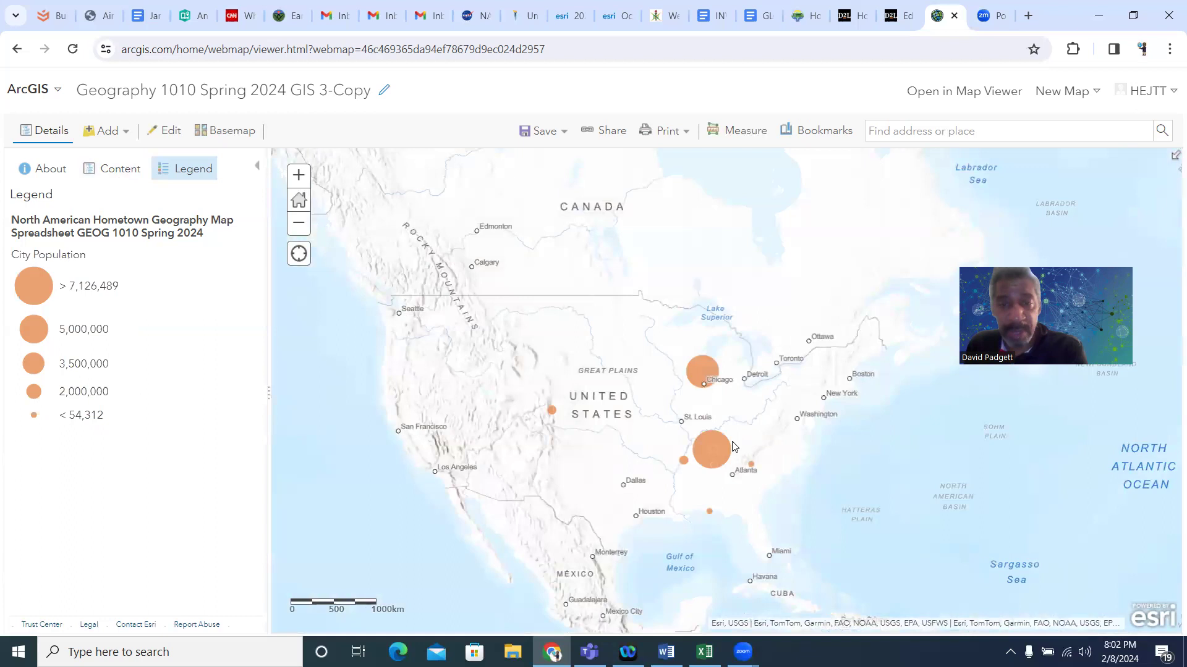
scroll(734, 446, up, 3)
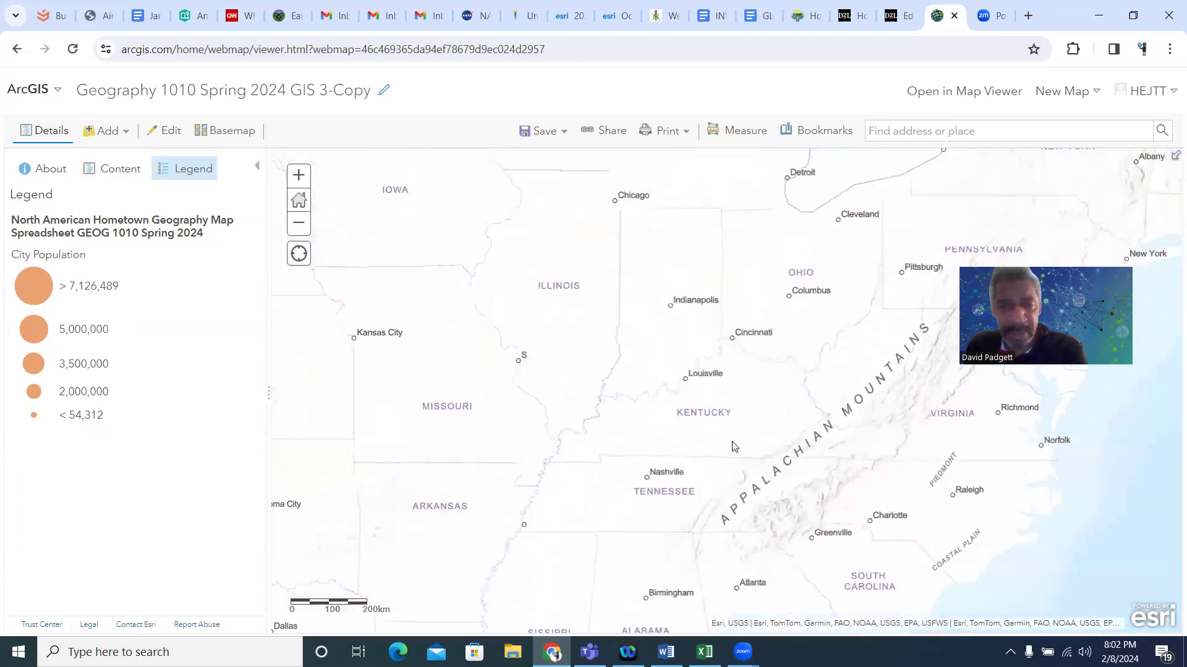
scroll(734, 446, up, 1)
scroll(576, 513, up, 1)
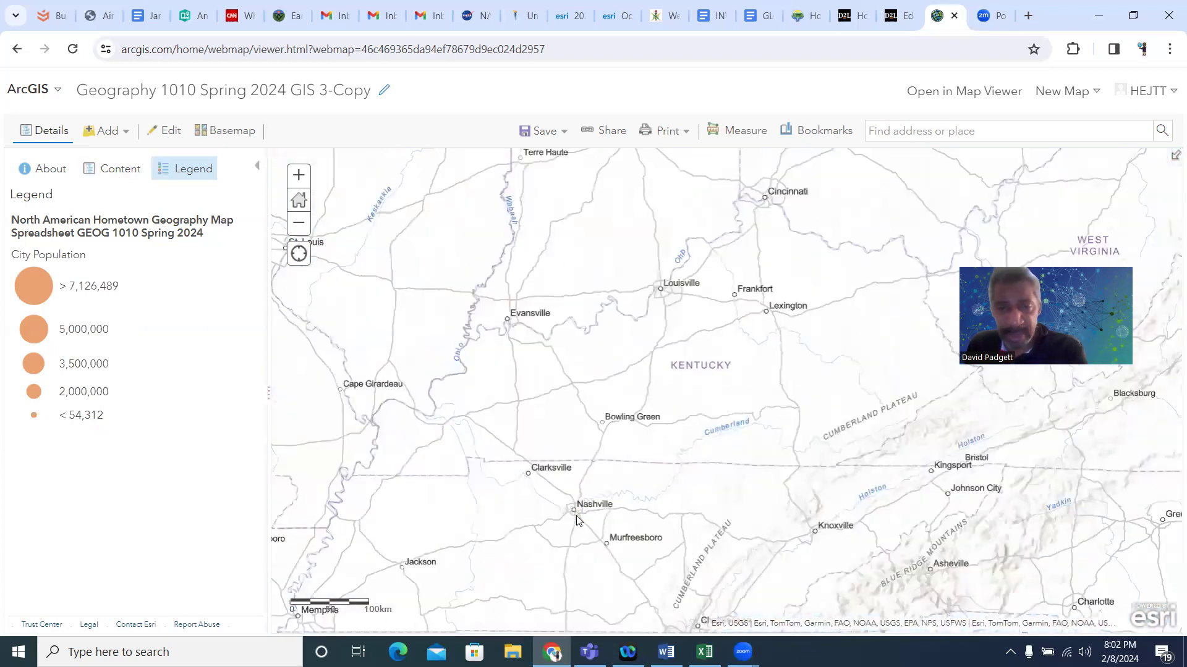
scroll(569, 516, up, 1)
click(562, 516)
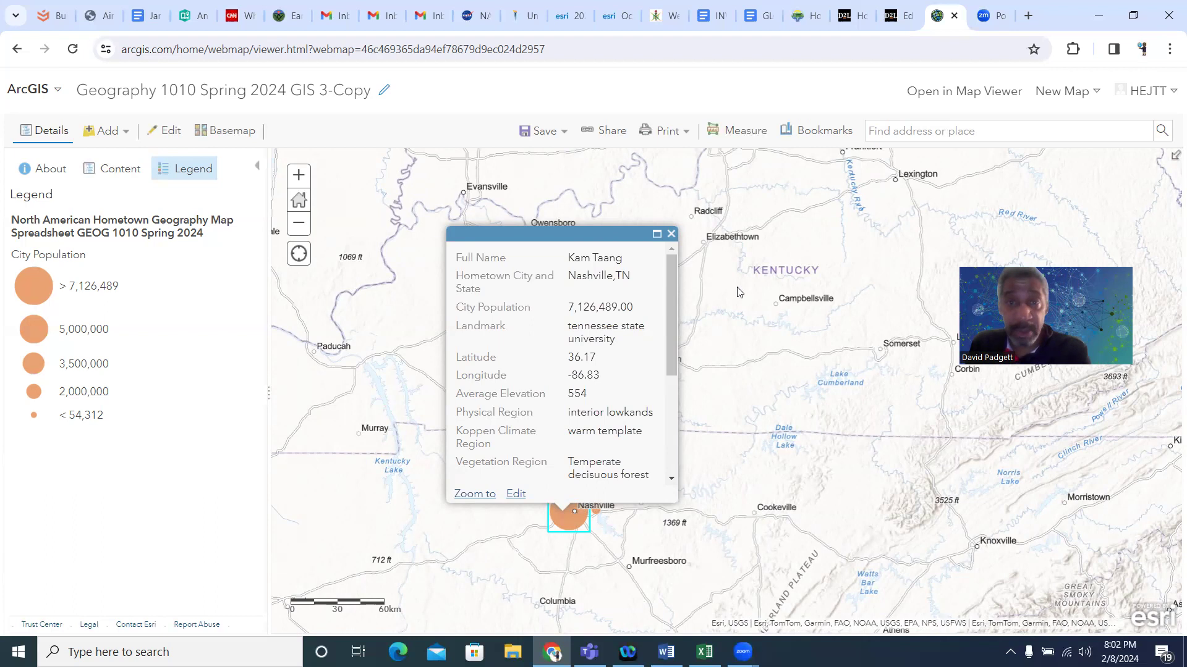
click(671, 235)
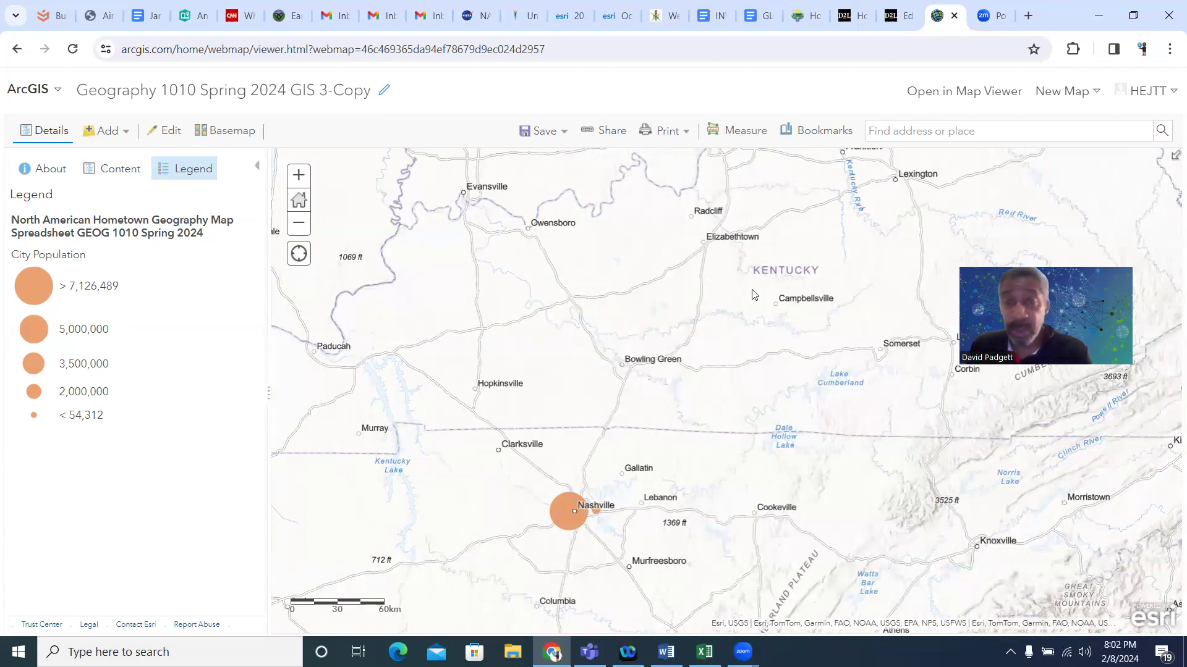
Compare the population symbols around Nashville, Memphis, Huntsville and Greenville with the City Population legend
scroll(723, 387, down, 1)
scroll(725, 387, down, 2)
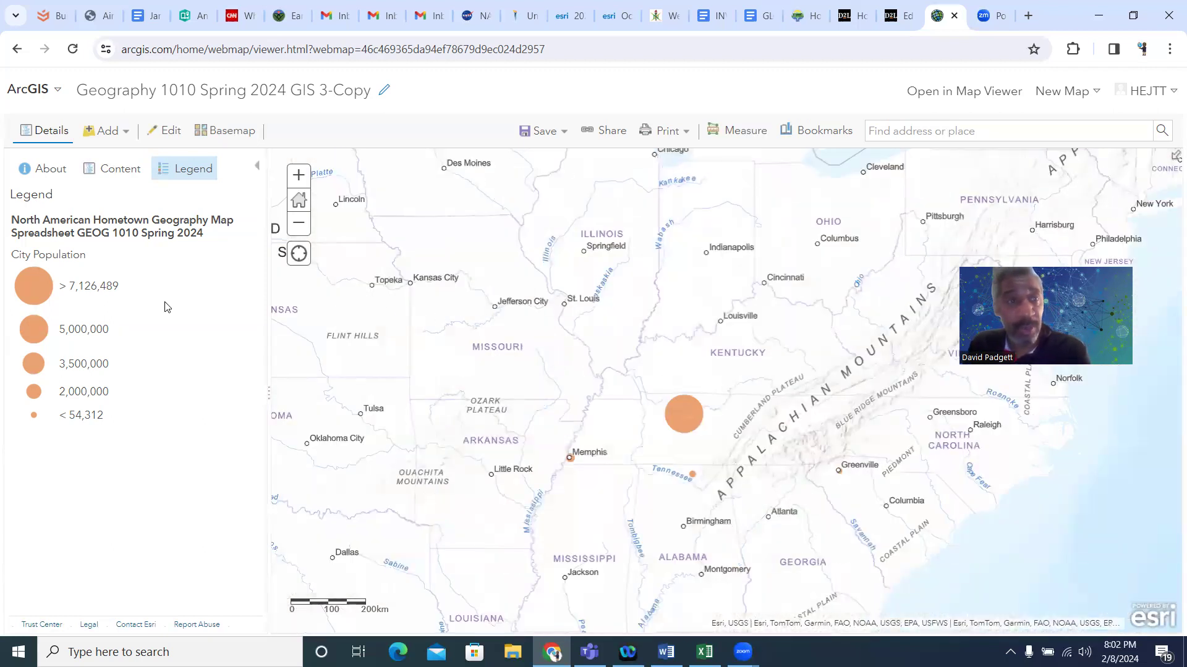
scroll(537, 312, up, 2)
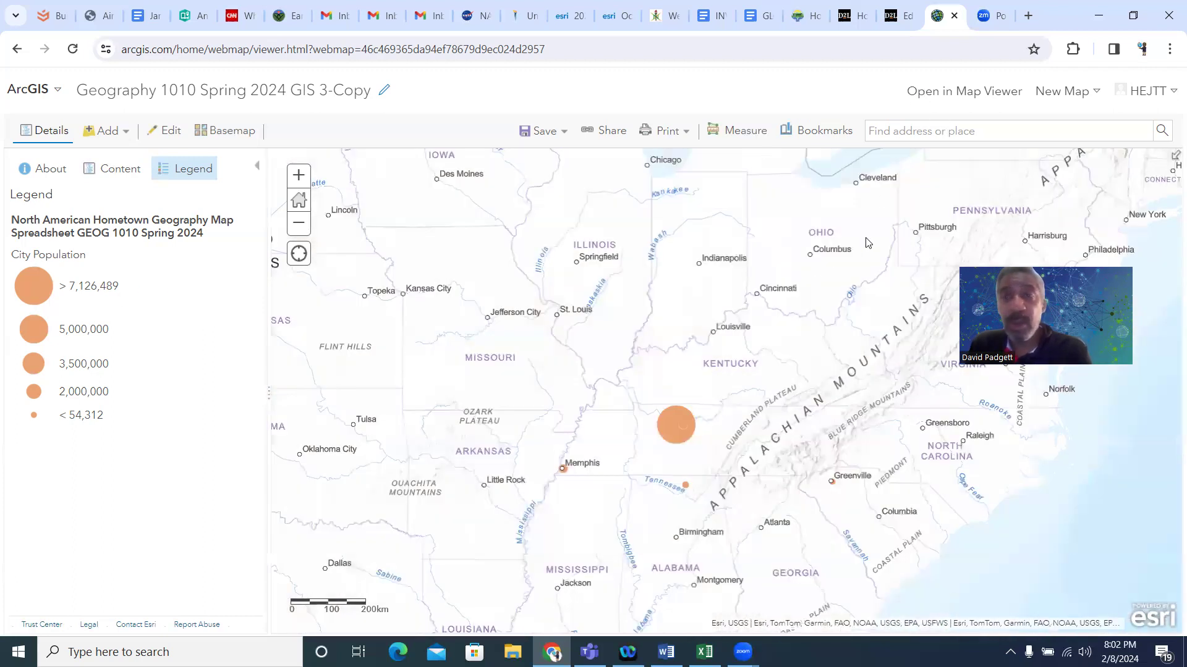
Search Google for census data in a new browser tab and open the Census Bureau's data.census.gov site
click(1028, 15)
click(577, 307)
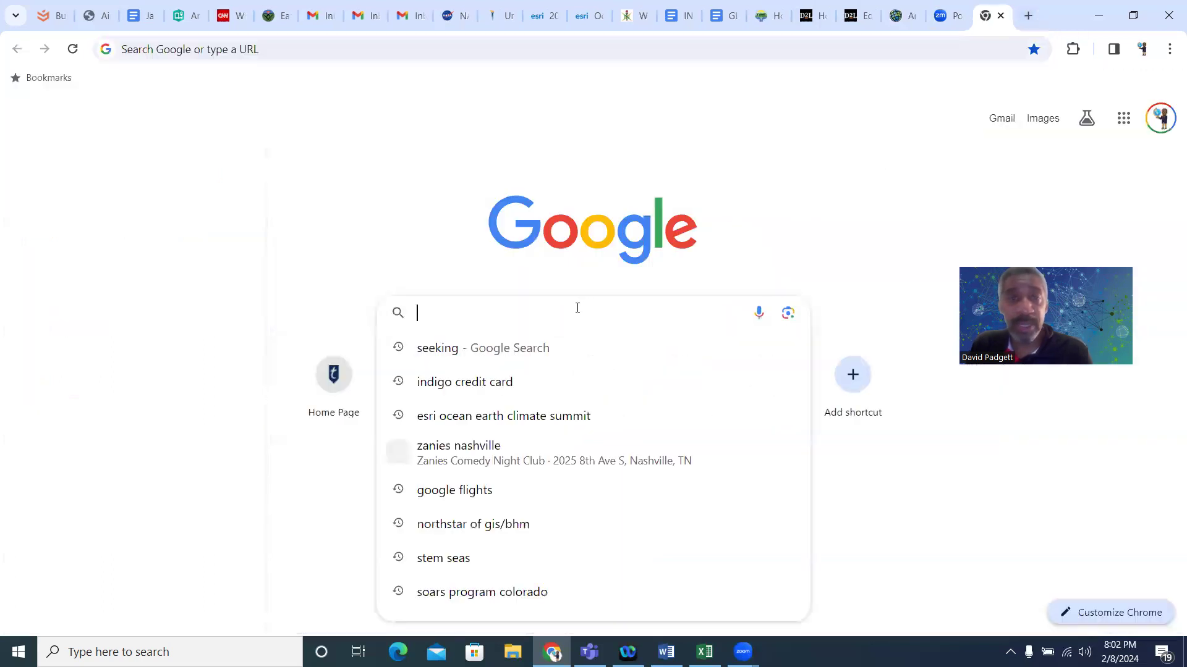
text(c)
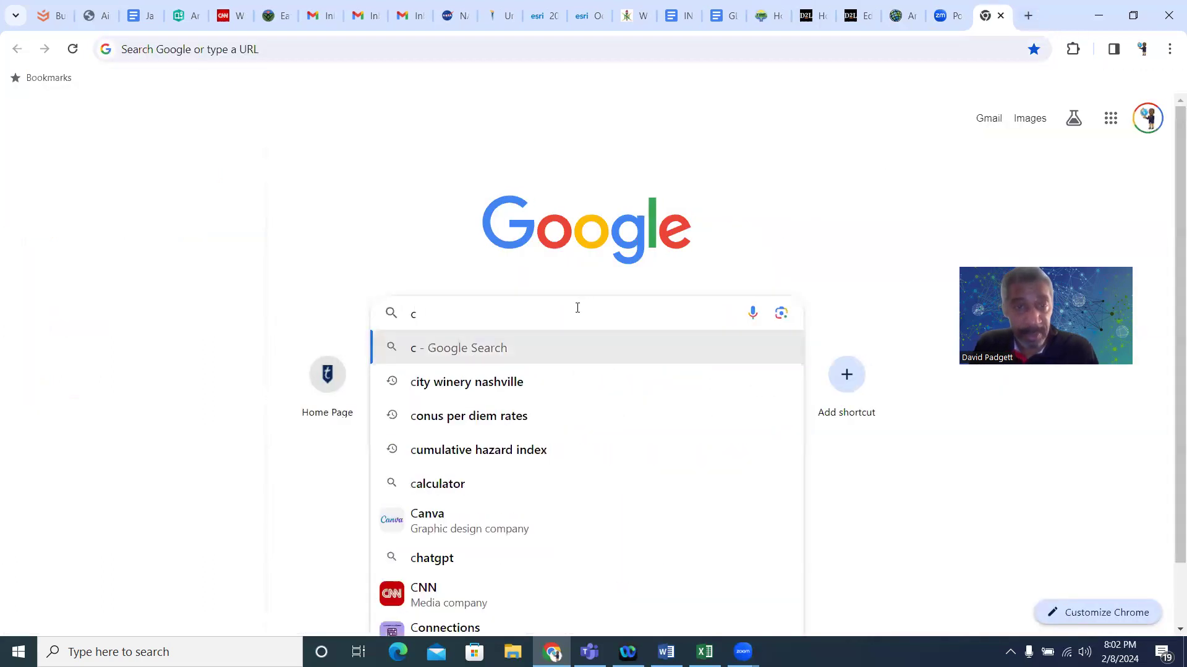
text(ens)
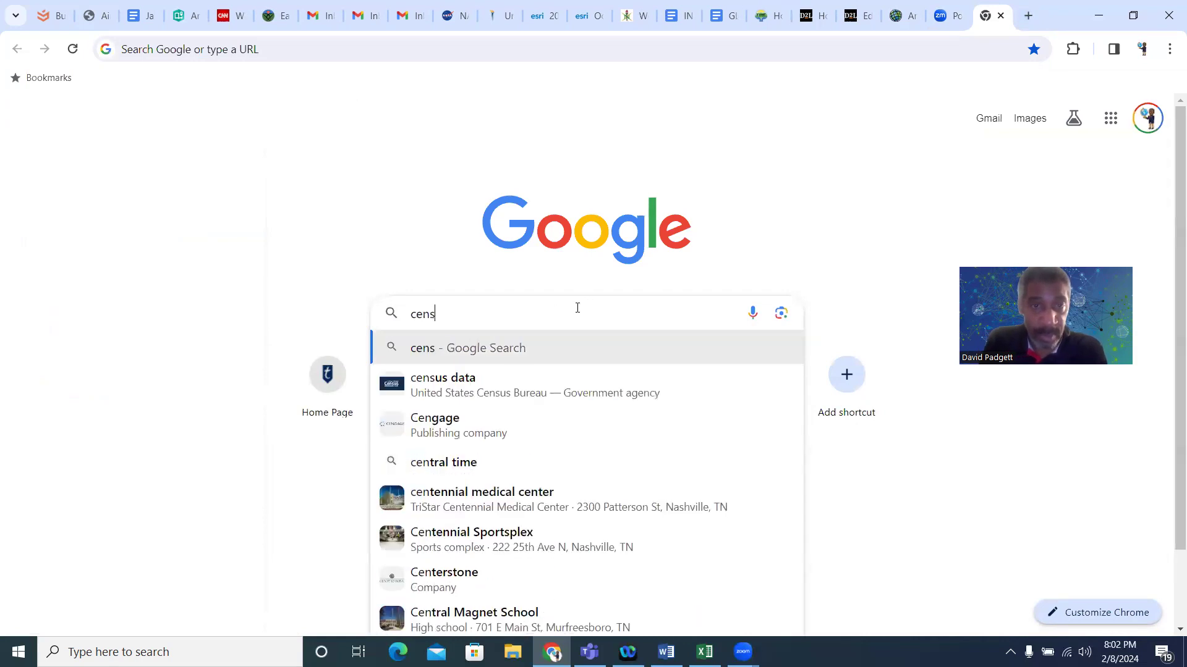
click(483, 396)
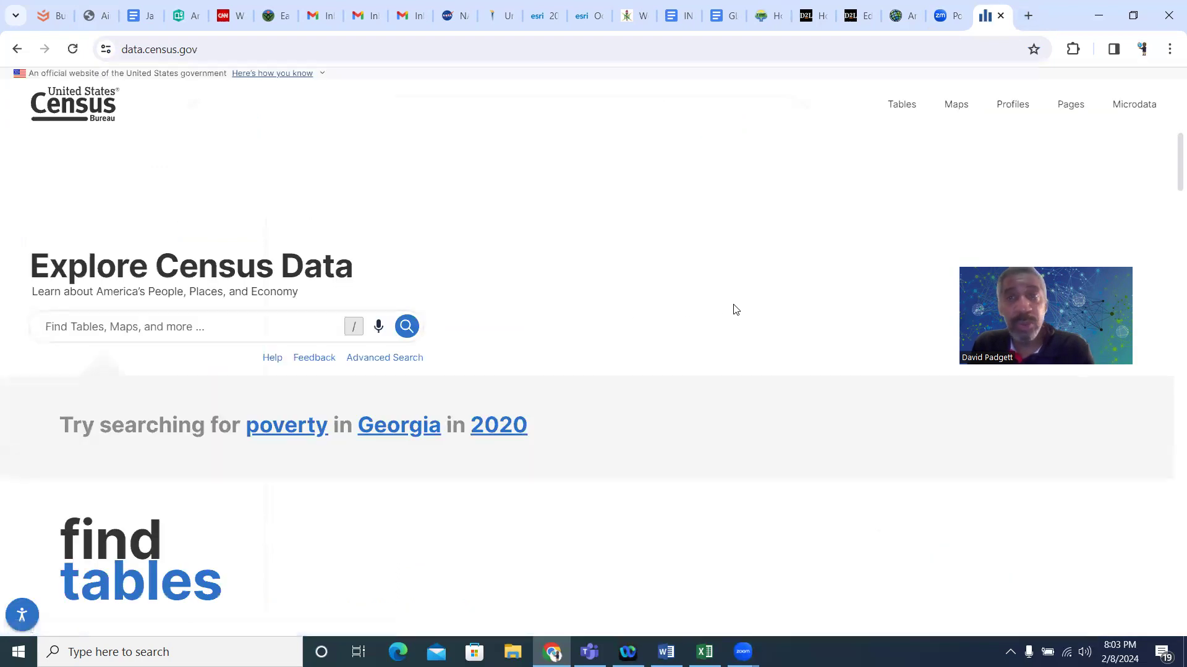
Examine the data.census.gov home page, from its tables and maps sections through to the get started resources
scroll(722, 317, down, 5)
scroll(759, 319, up, 3)
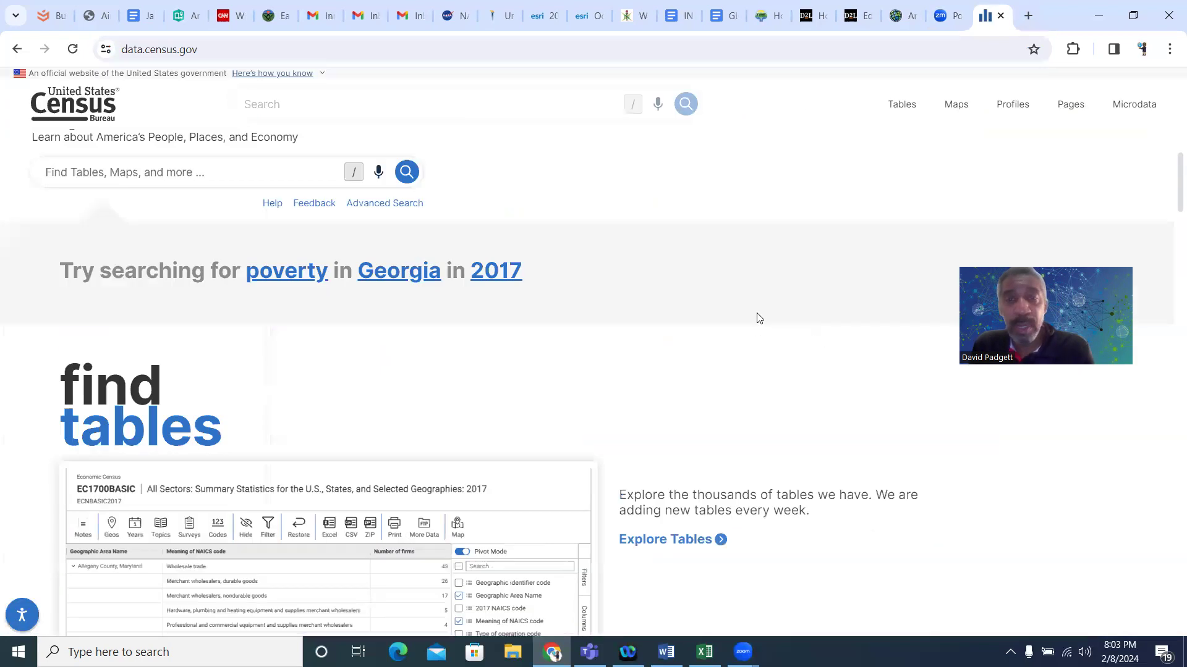
scroll(759, 318, down, 10)
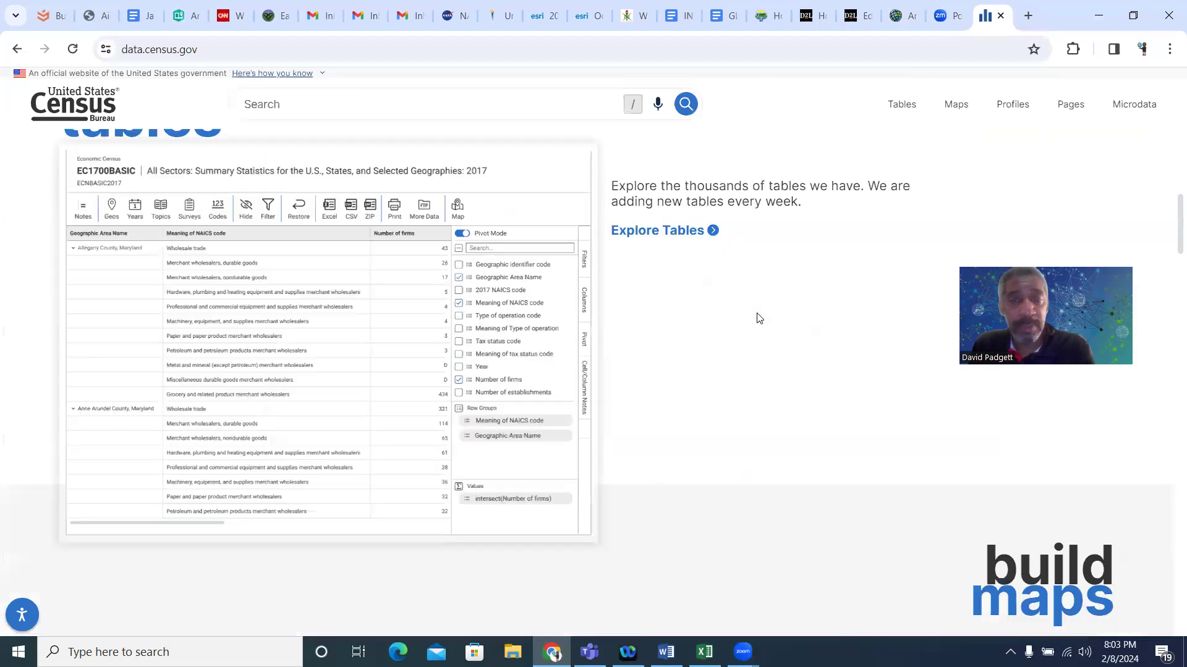
scroll(784, 324, down, 10)
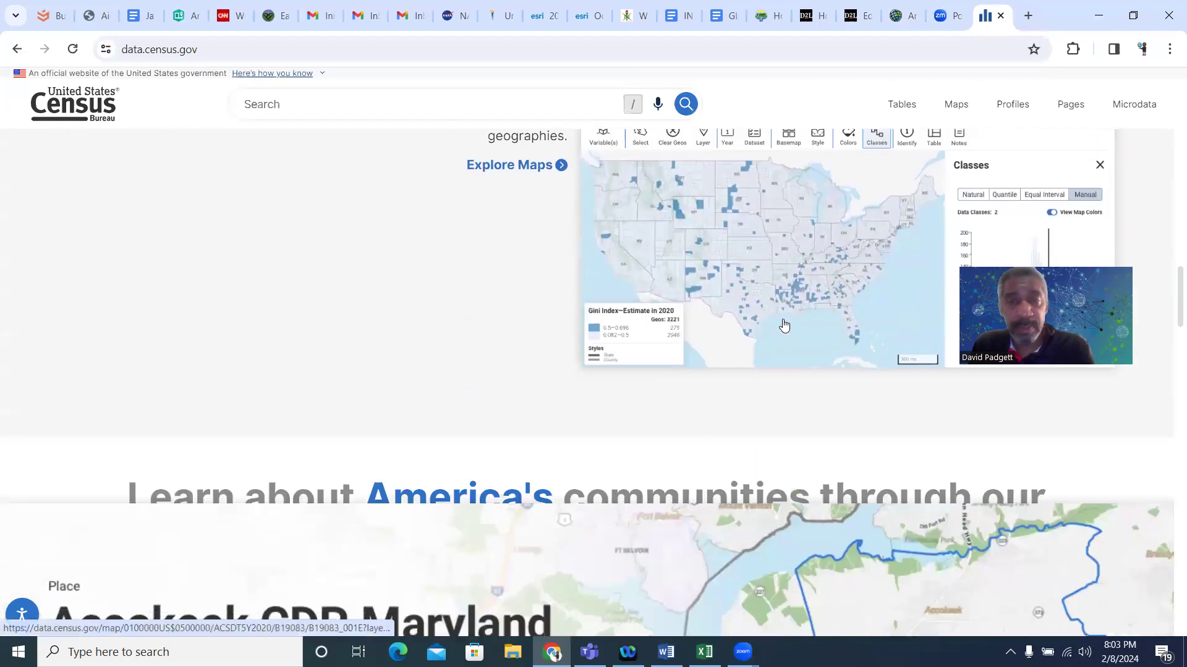
scroll(783, 324, down, 8)
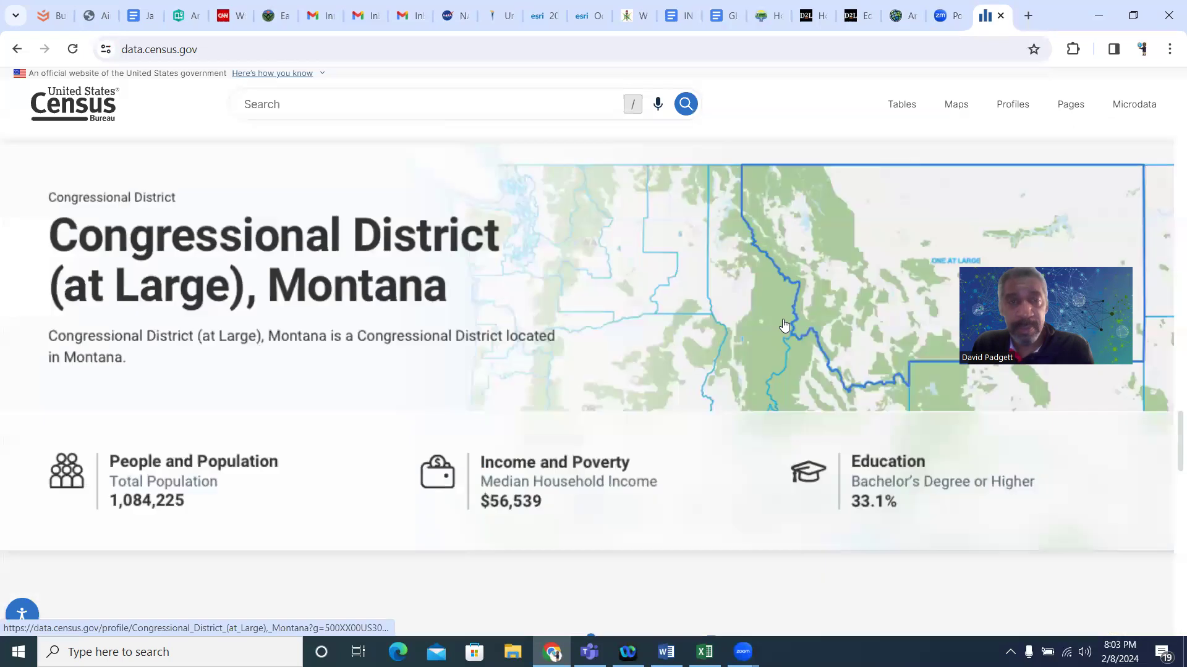
scroll(783, 324, down, 15)
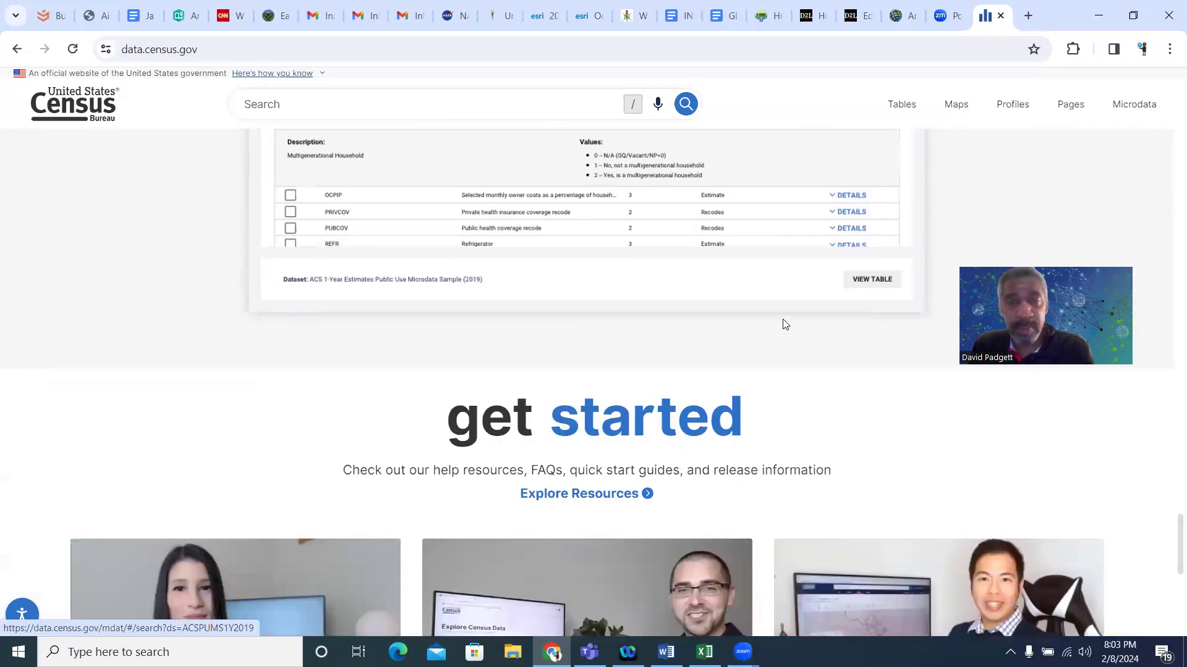
scroll(784, 319, down, 5)
scroll(783, 324, up, 5)
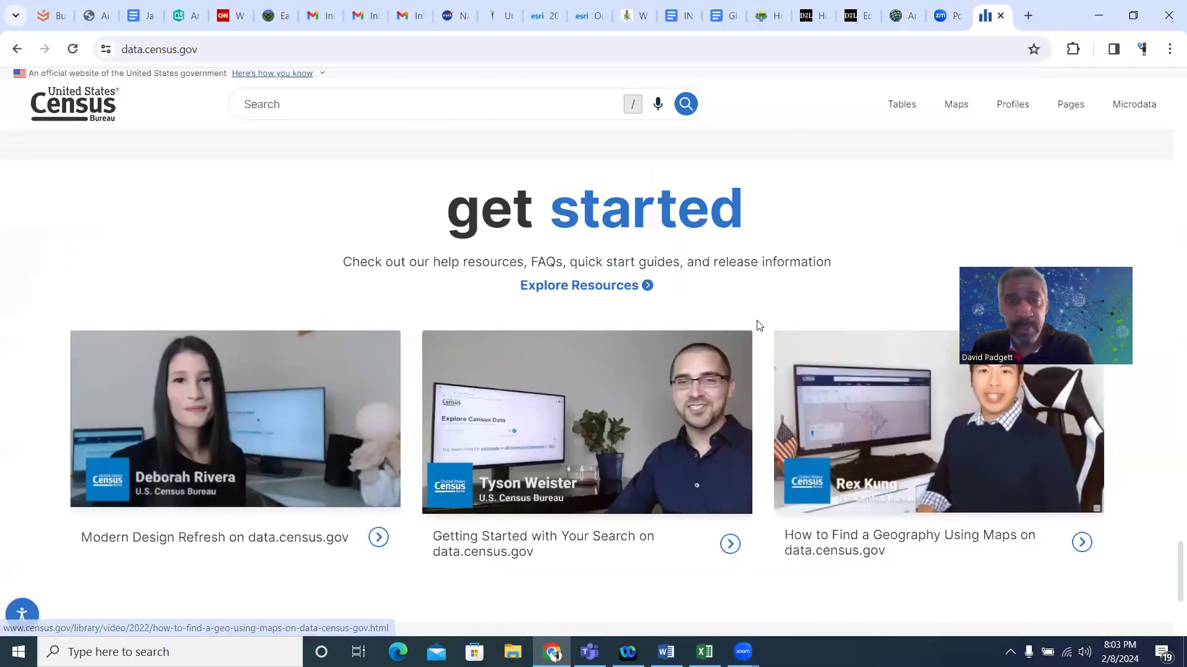
Reach the main Census Bureau home page through Explore Resources, and open QuickFacts from its Data & Maps page
click(591, 291)
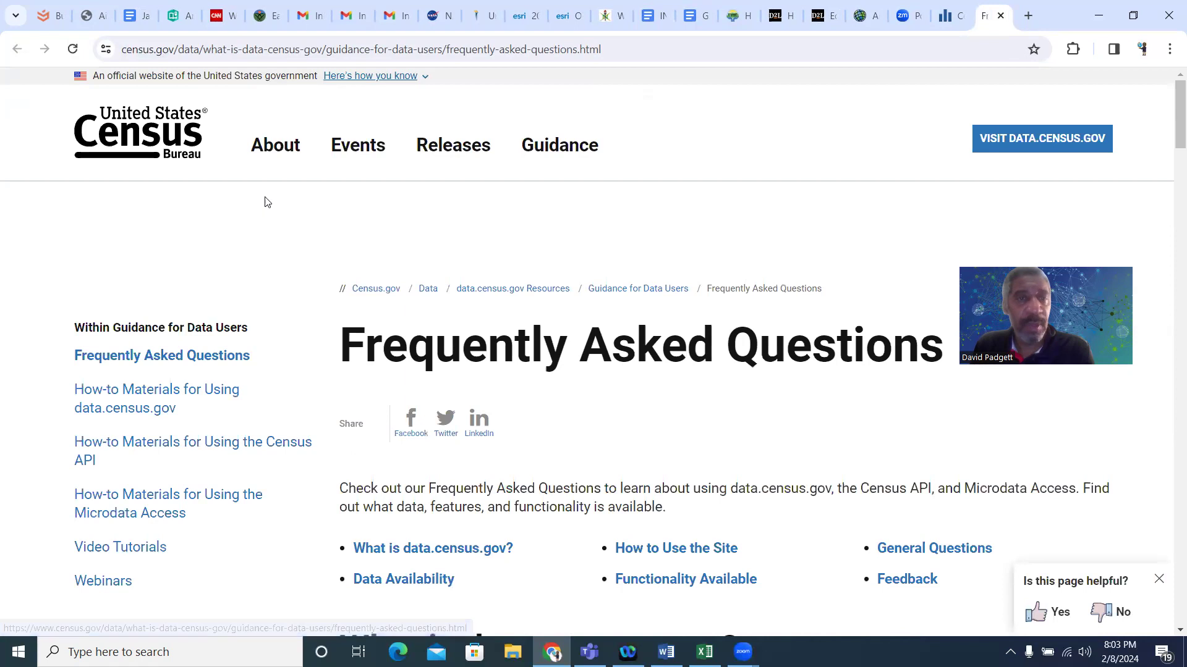
click(128, 155)
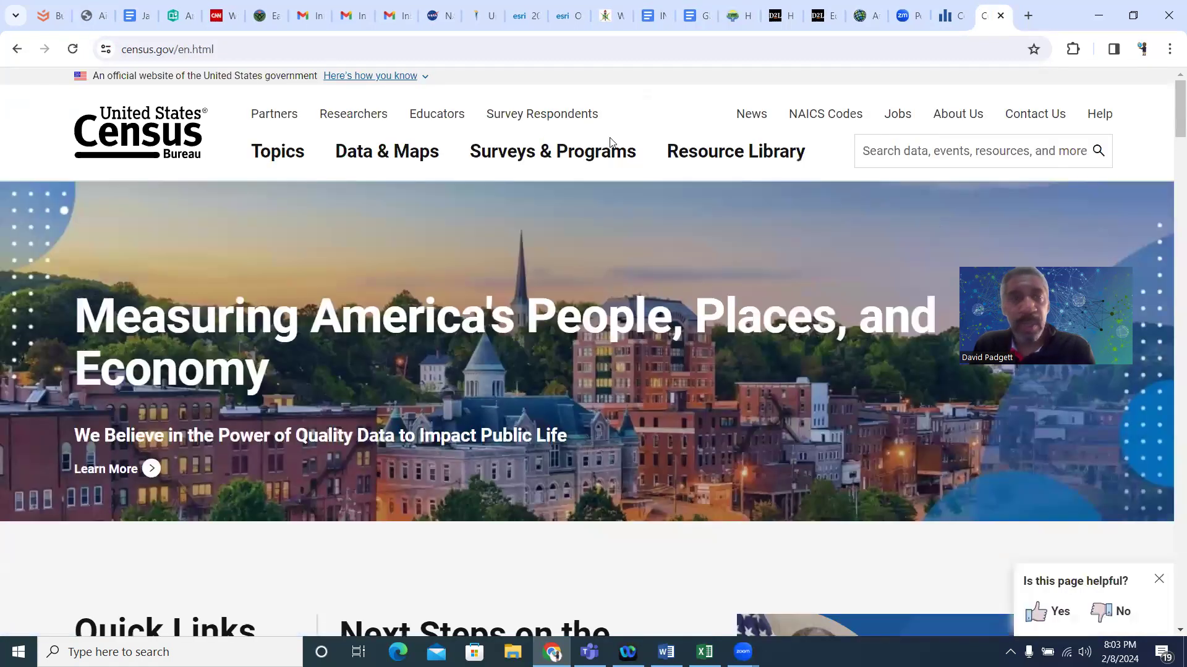
mouse_move(597, 142)
mouse_move(797, 154)
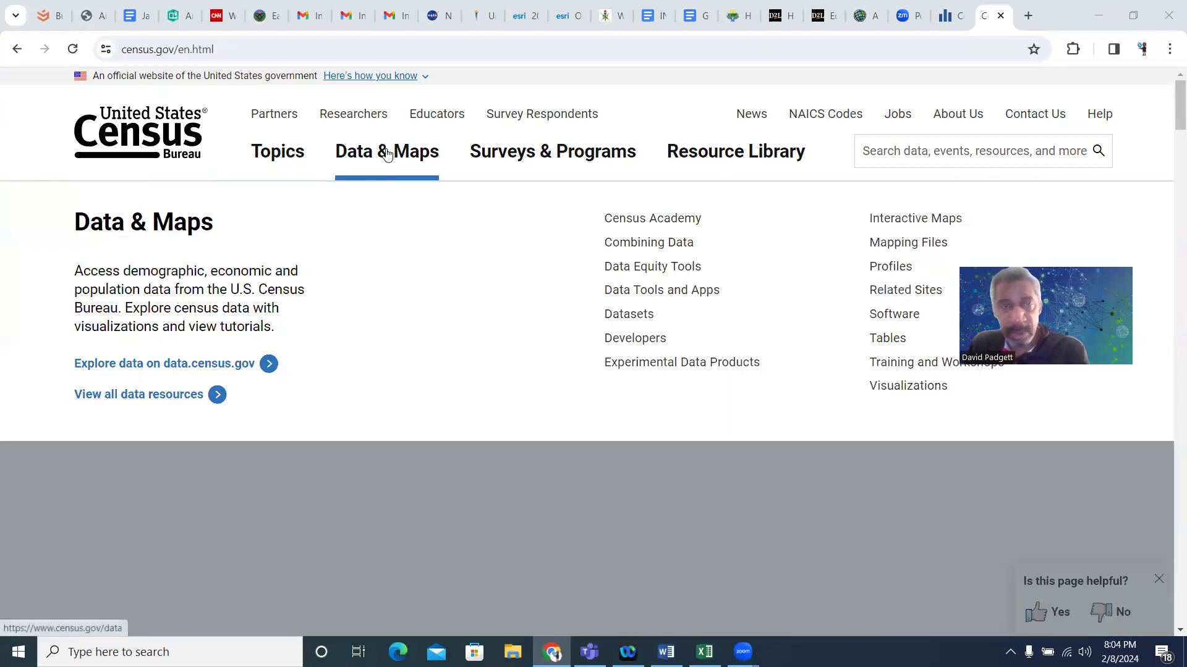
click(389, 162)
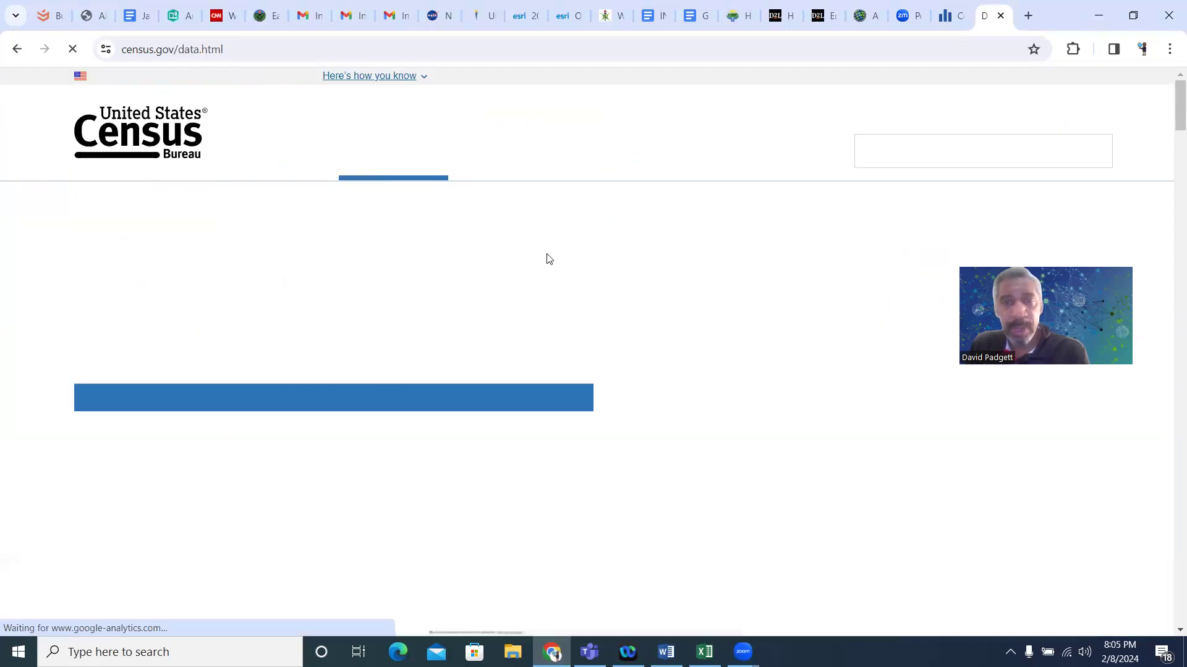
scroll(733, 270, down, 3)
scroll(733, 271, down, 10)
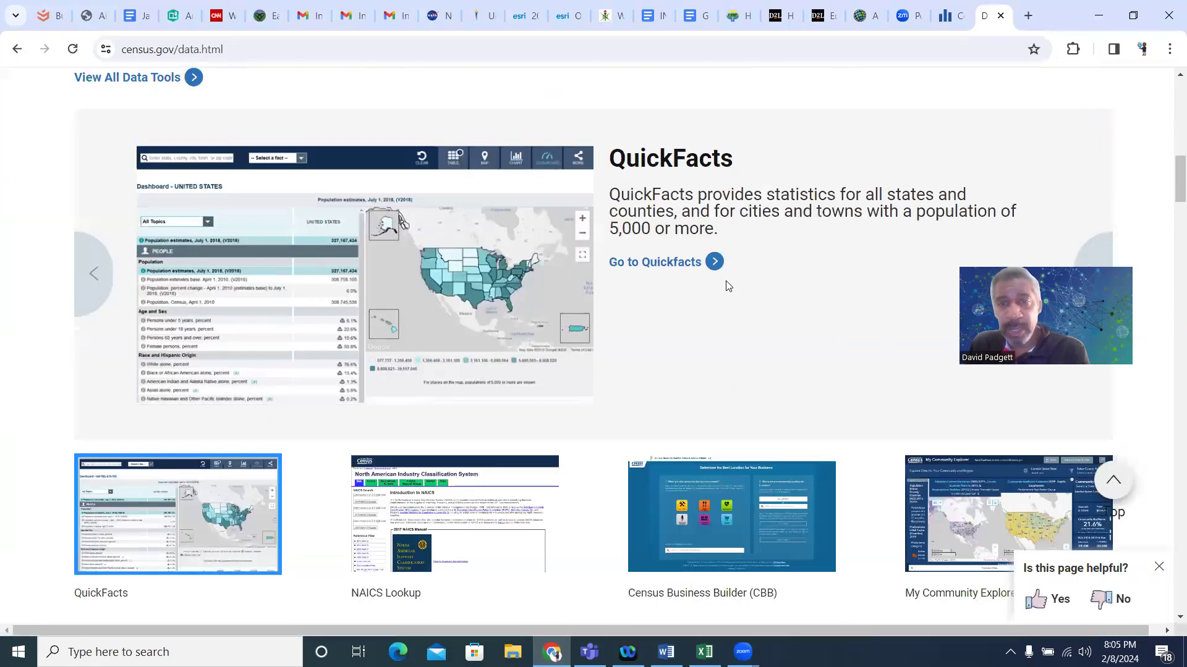
click(665, 257)
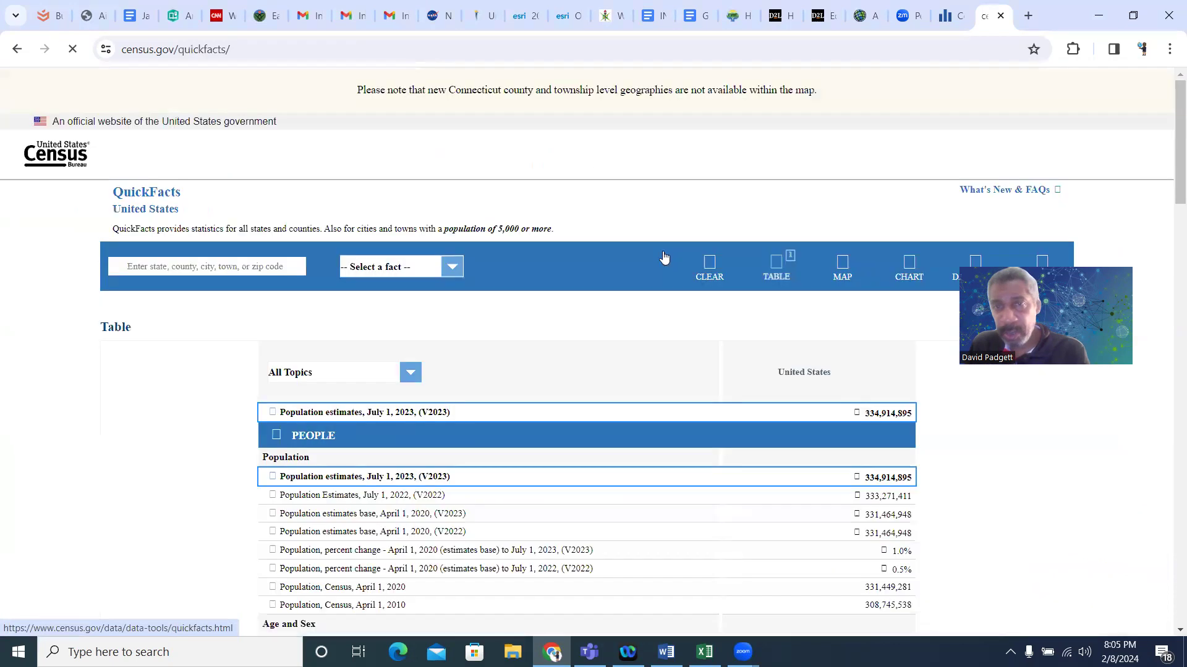
Add Nashville-Davidson metropolitan government (balance), Tennessee to the QuickFacts table
scroll(635, 326, down, 1)
click(281, 189)
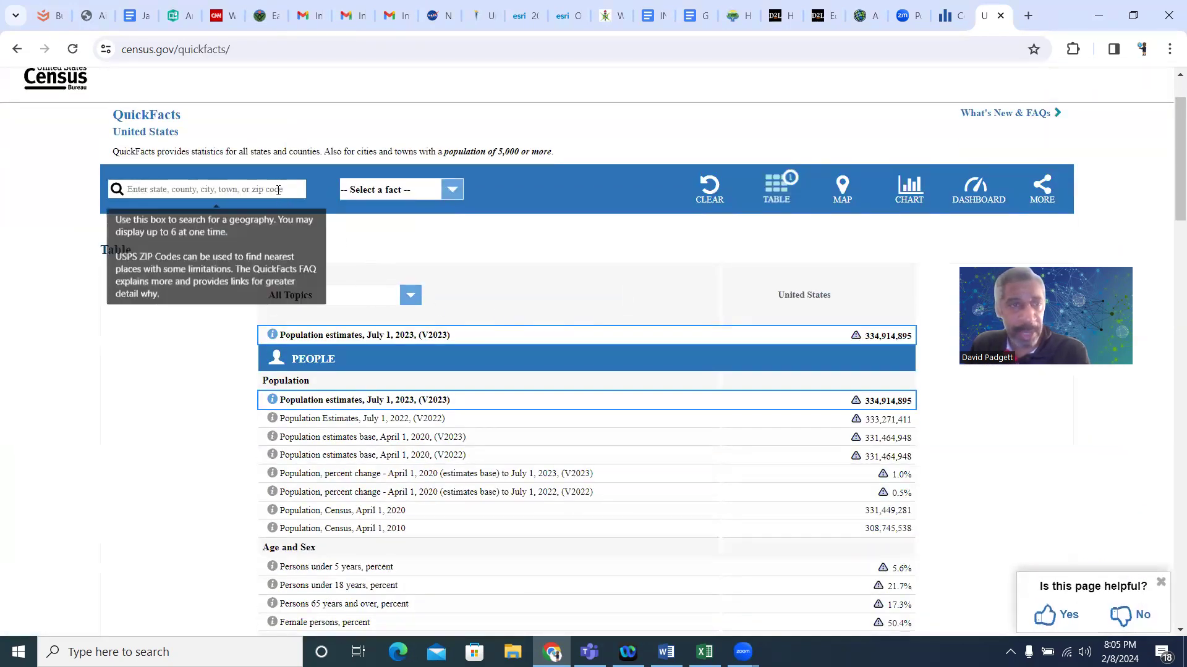
text(Nashv)
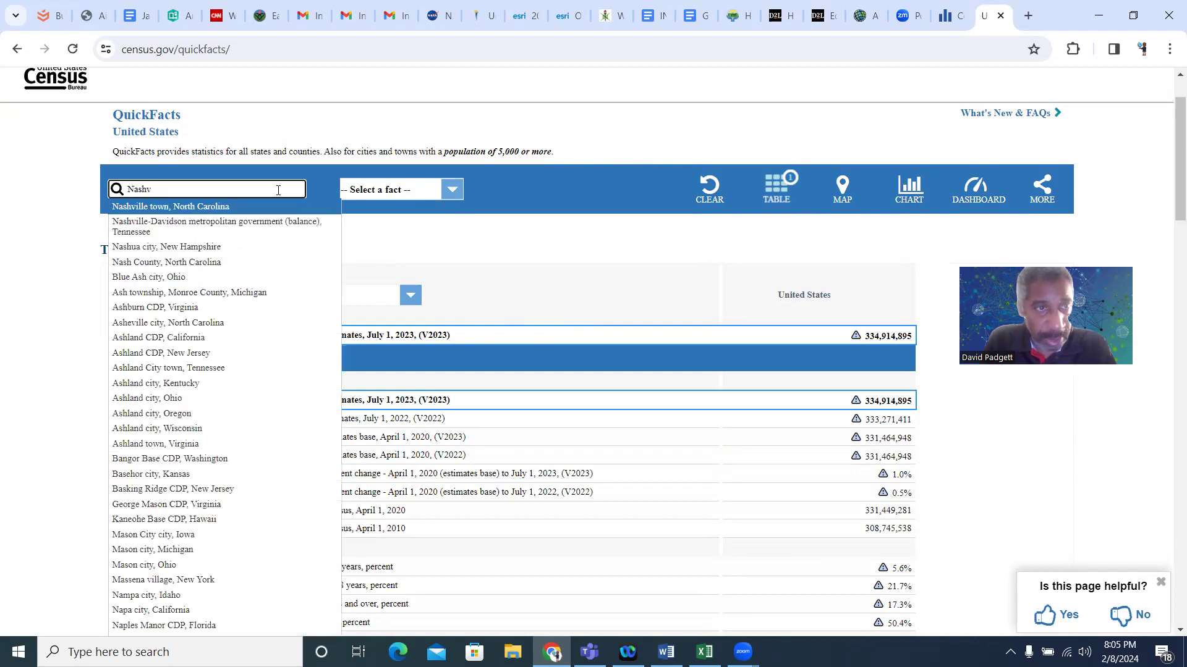
click(170, 227)
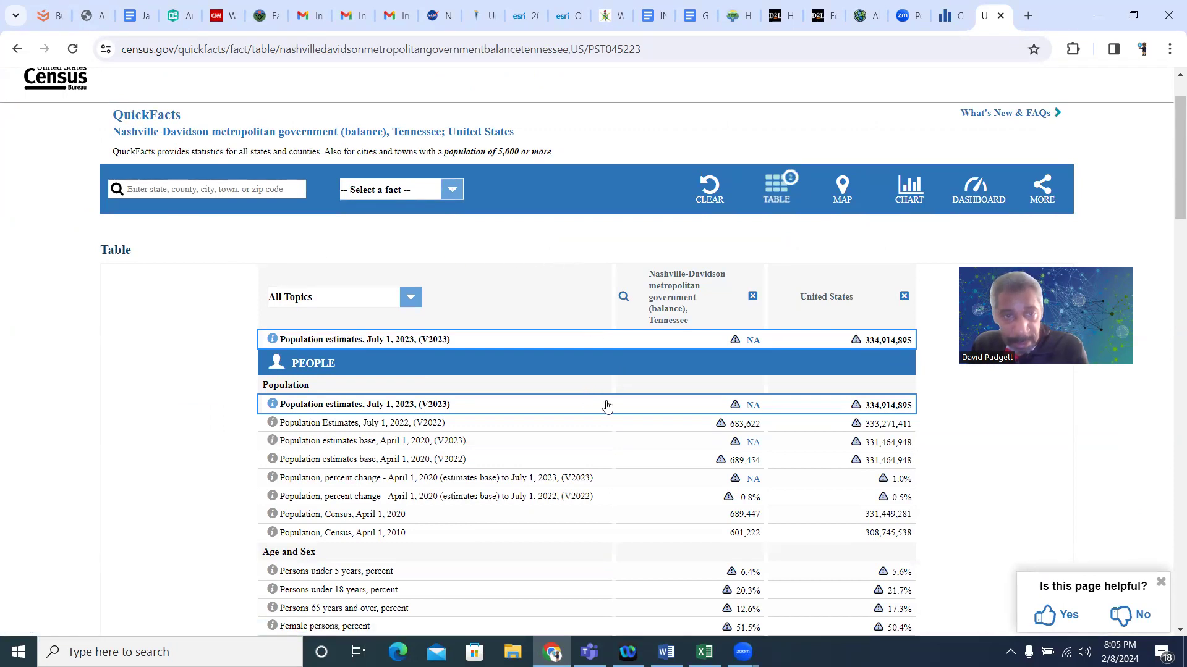
Add Milwaukee city, Wisconsin to the QuickFacts table for comparison with Nashville
scroll(612, 406, down, 1)
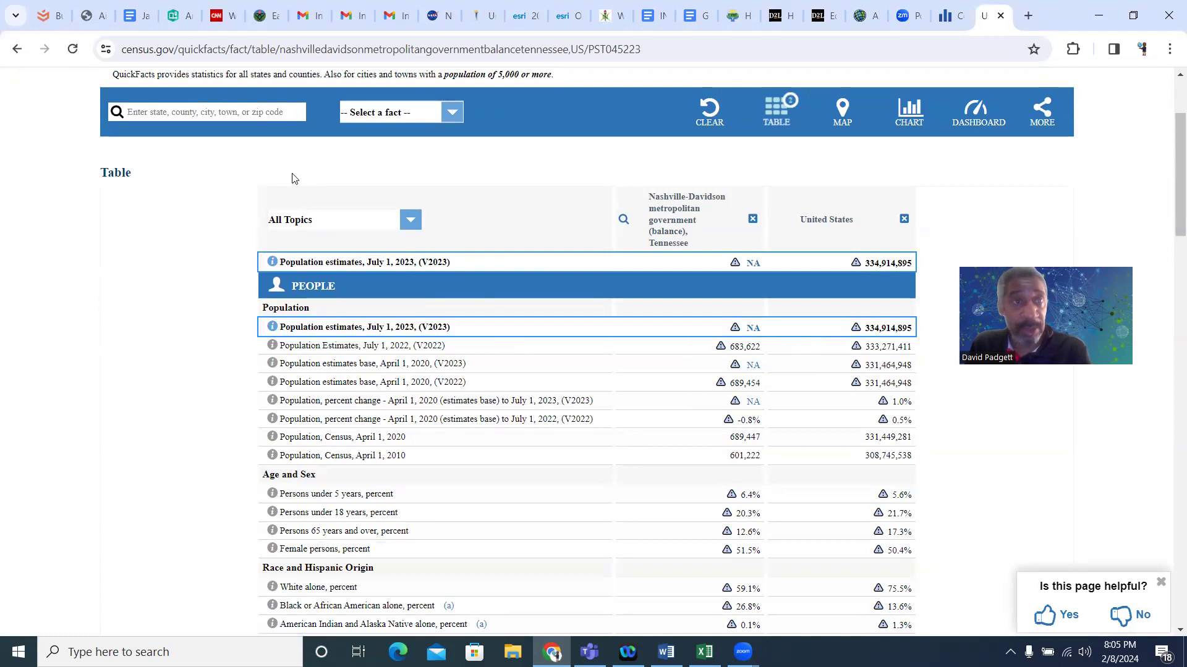
click(259, 111)
text(M)
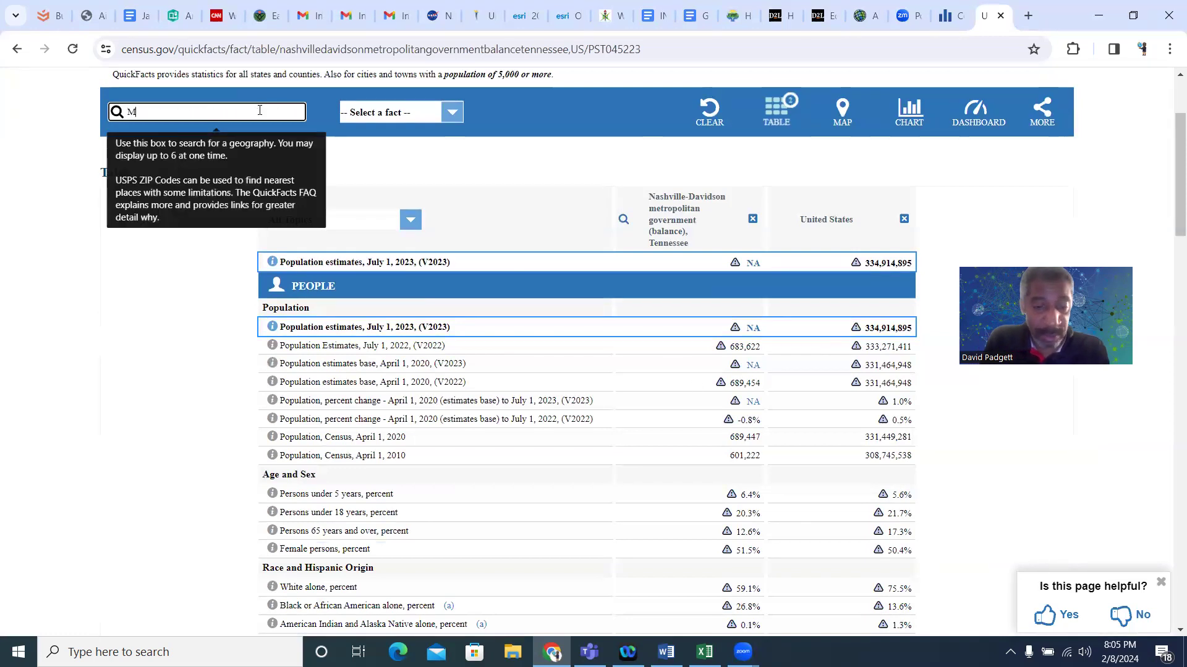
text(ilwaukee)
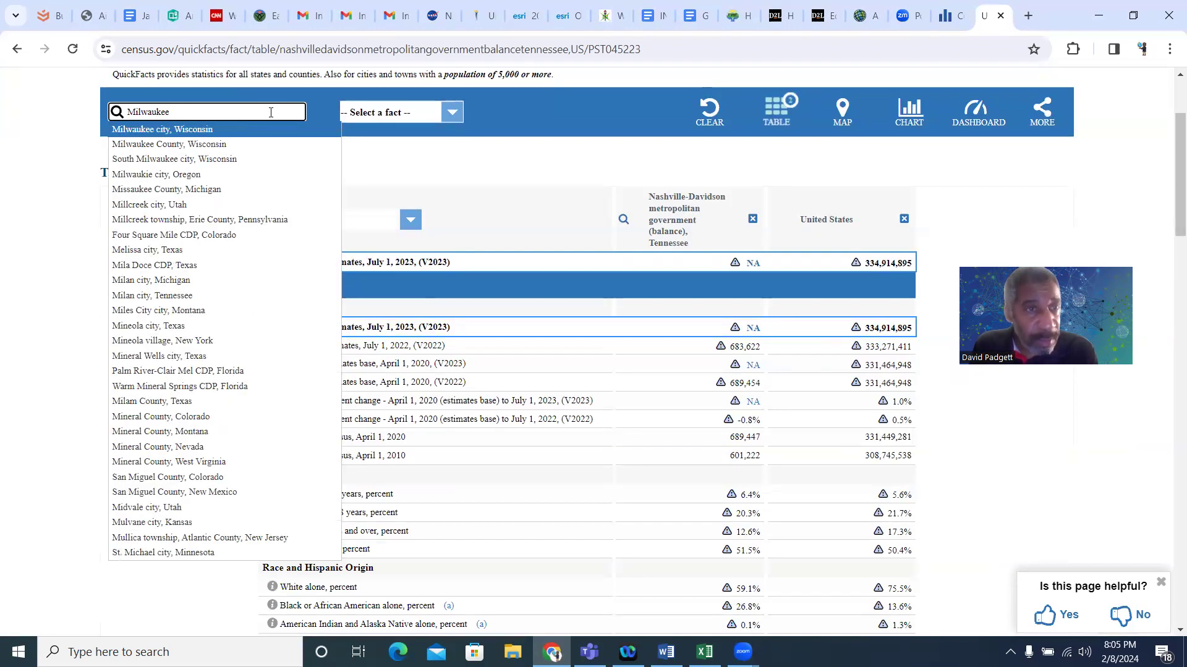
click(225, 131)
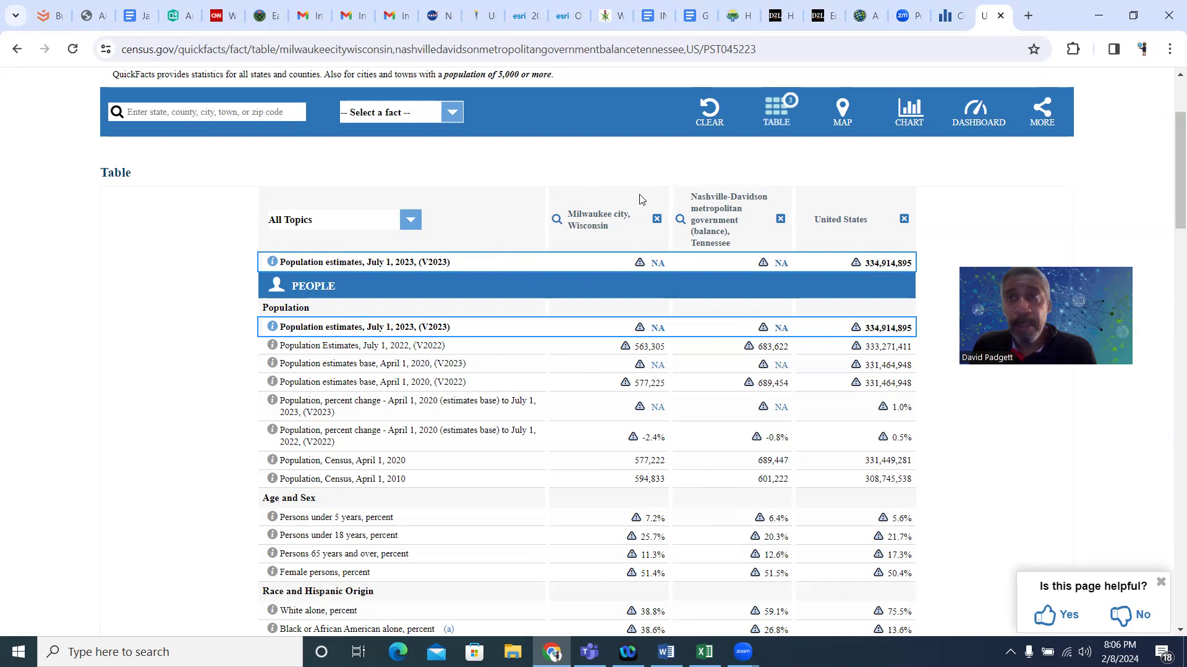
Return to the ArcGIS web map and compare the population symbols from Milwaukee through Nashville to the Gulf Coast
click(865, 16)
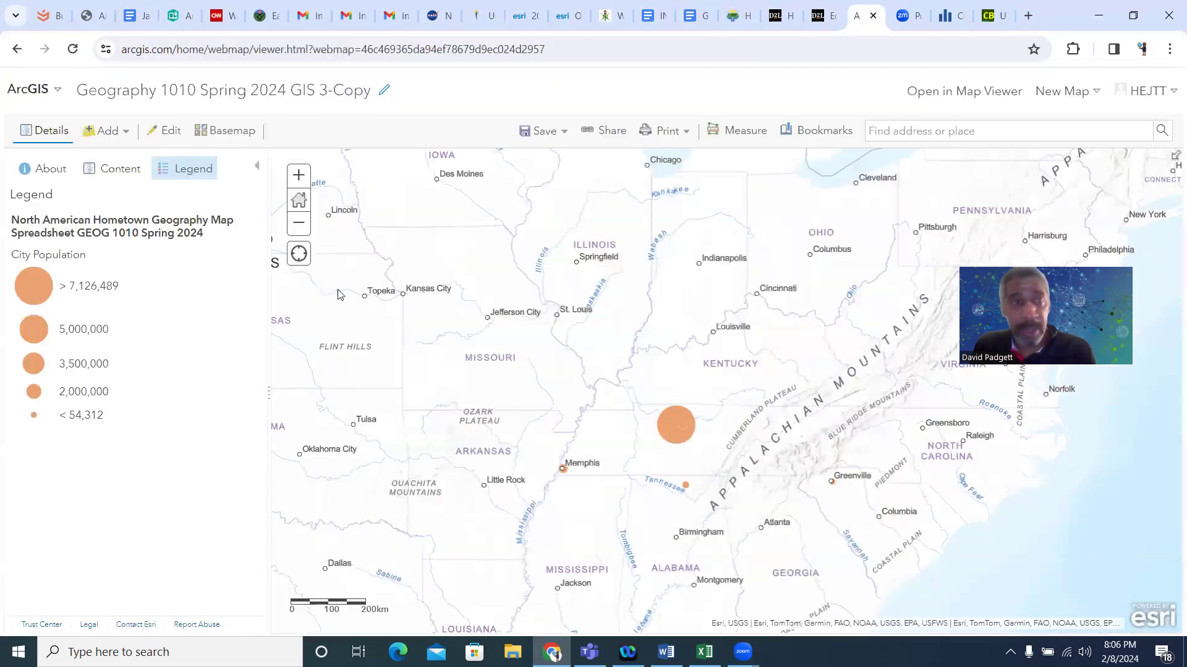
drag(614, 278, 569, 543)
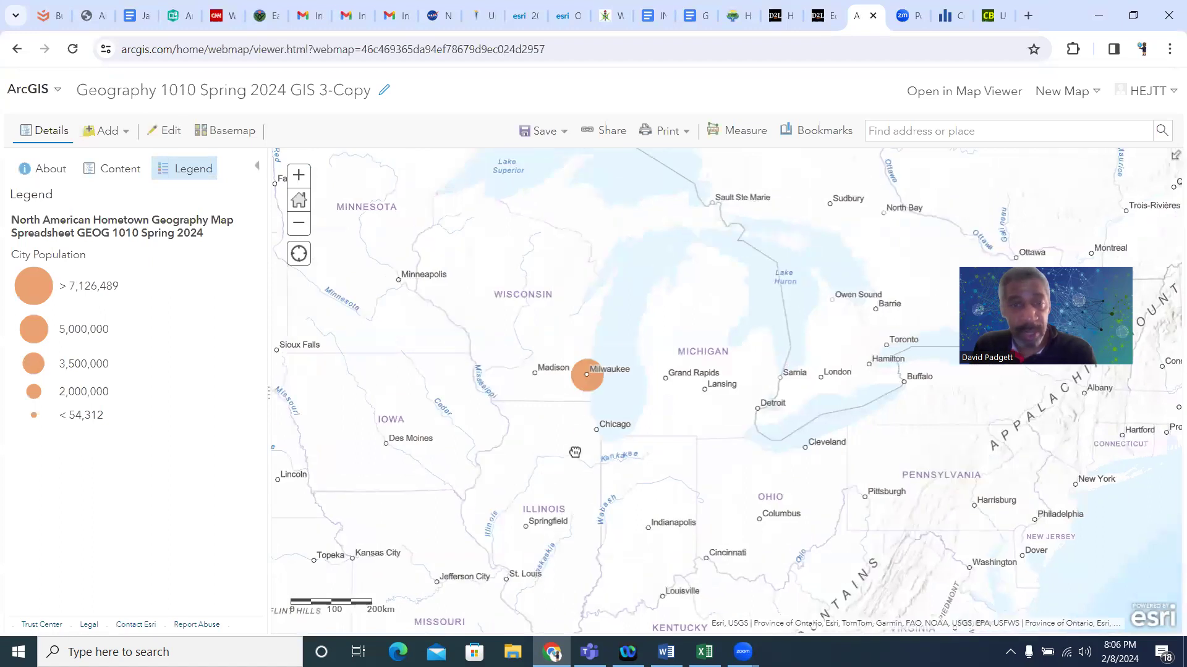
drag(567, 447, 578, 329)
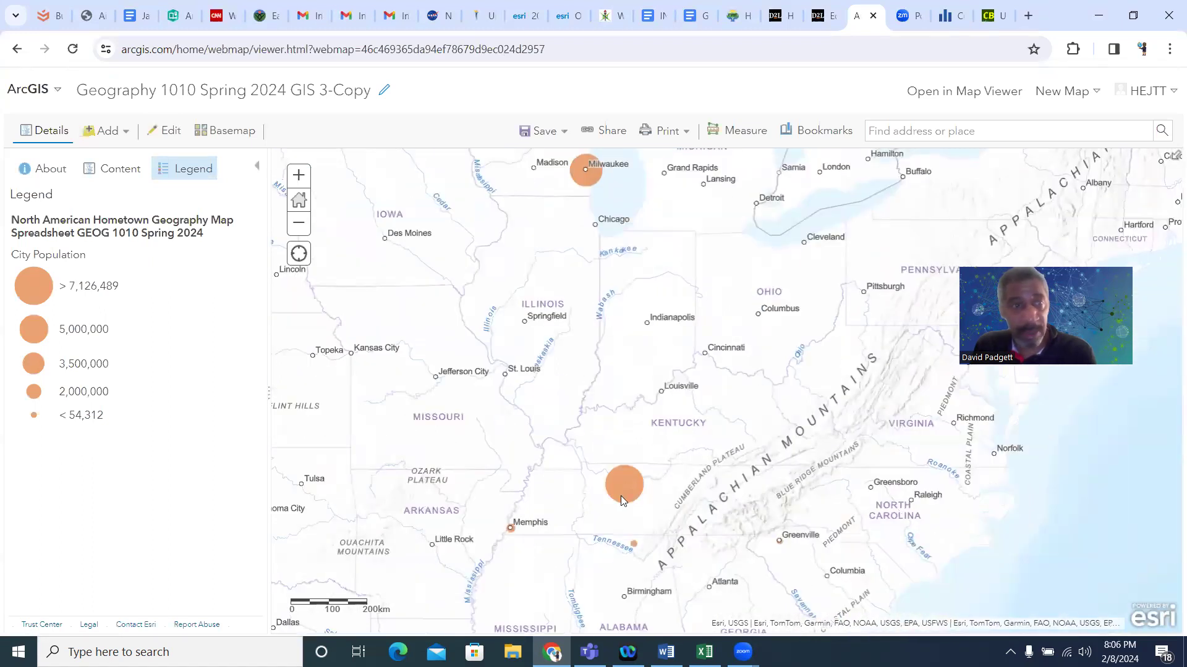
drag(466, 473, 507, 247)
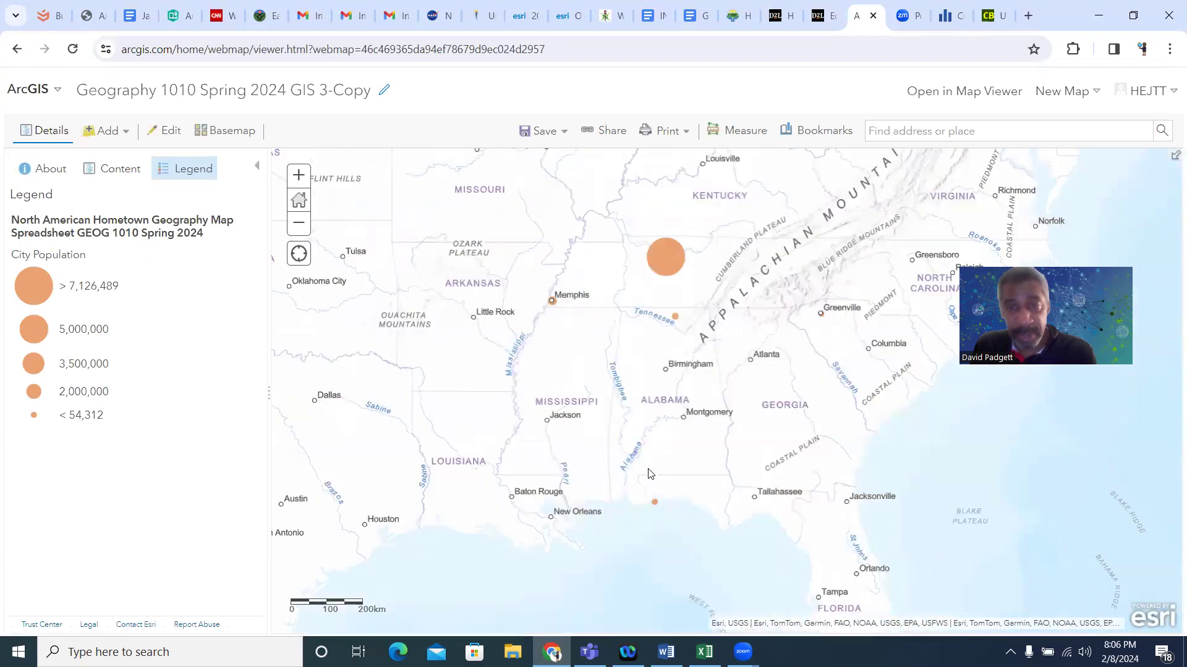
Inspect the hometown records for Pensacola, Greenville and Memphis on the map, closing each one after viewing
click(655, 503)
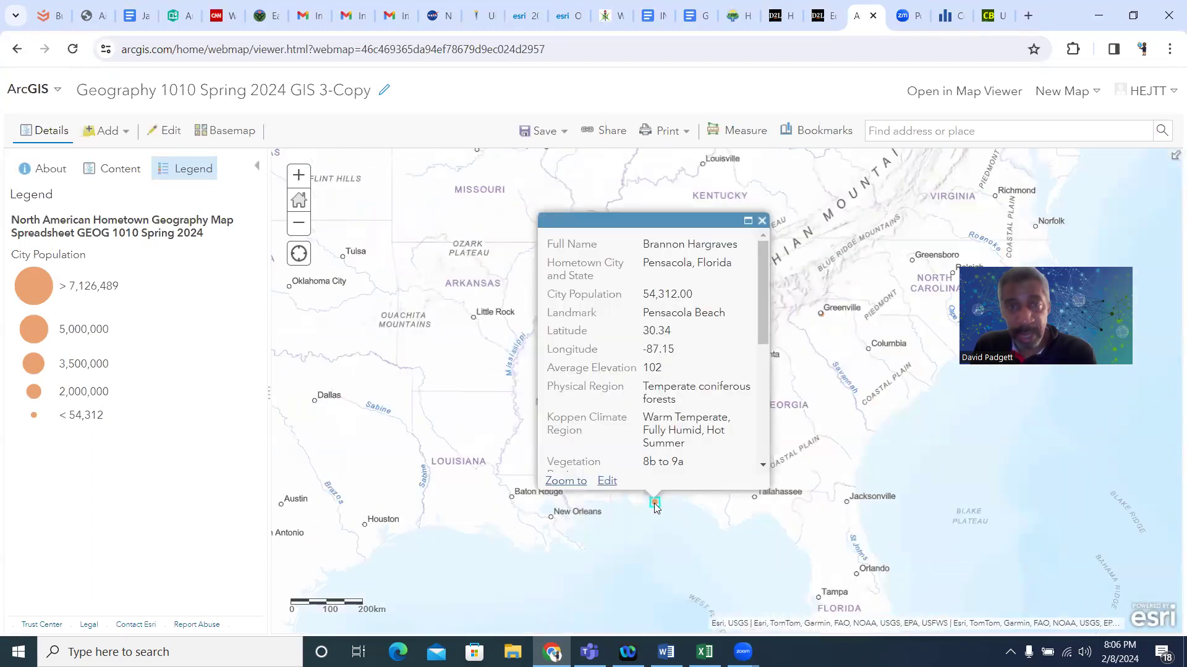
click(761, 221)
click(821, 313)
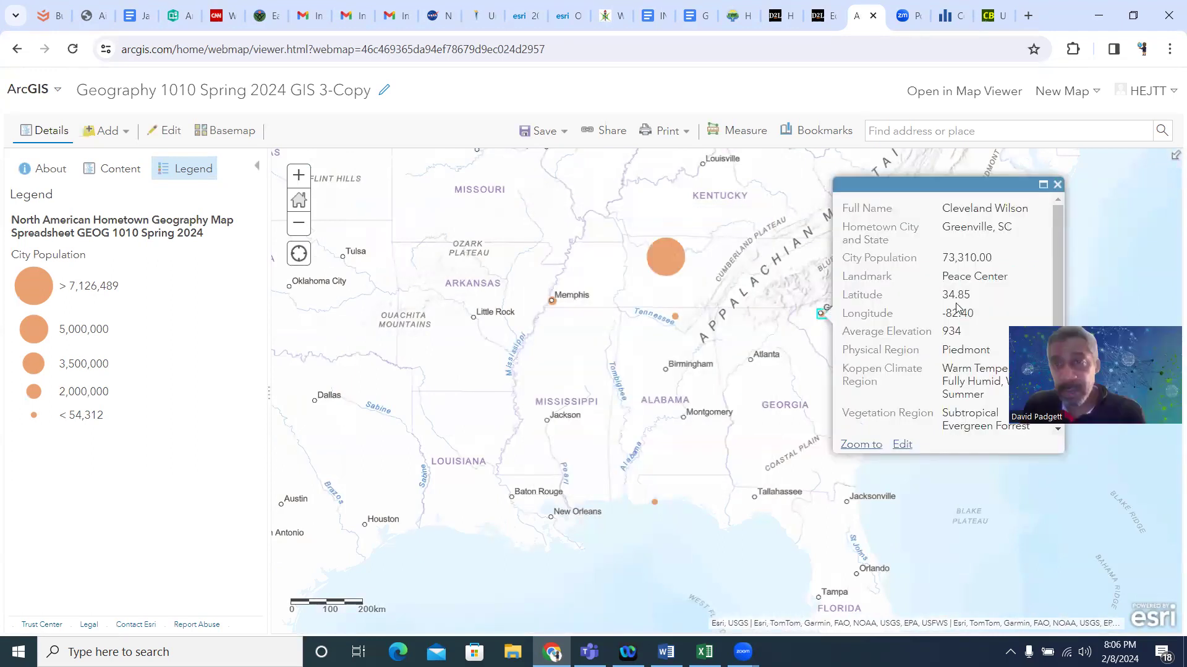
click(1057, 185)
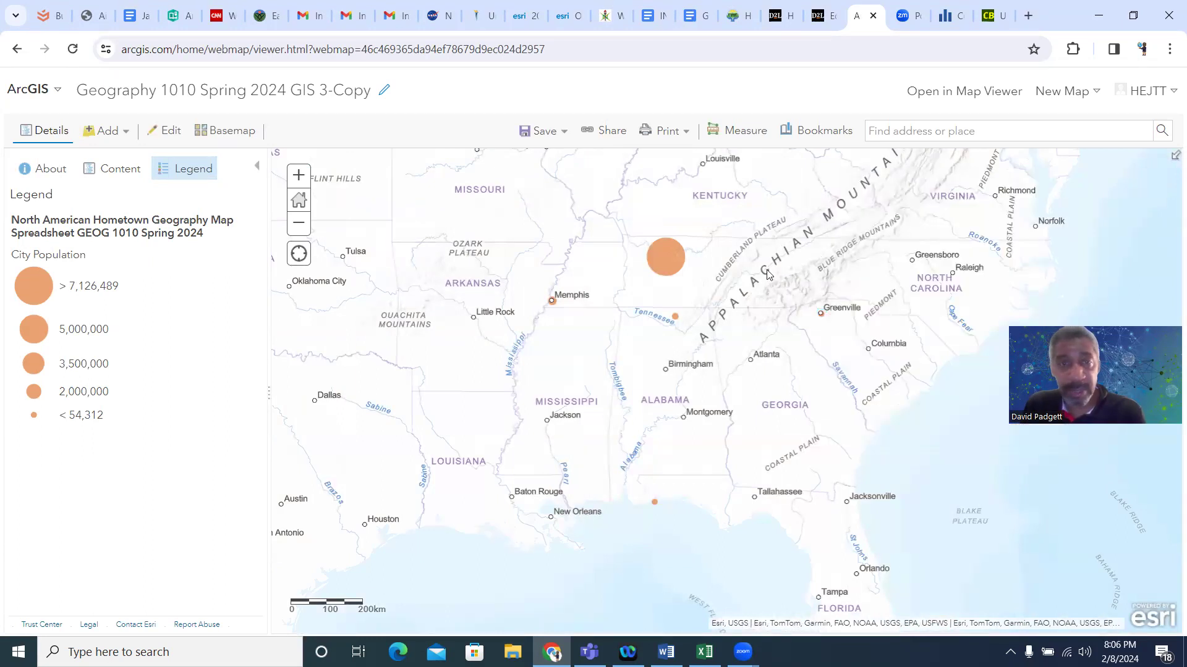
click(552, 301)
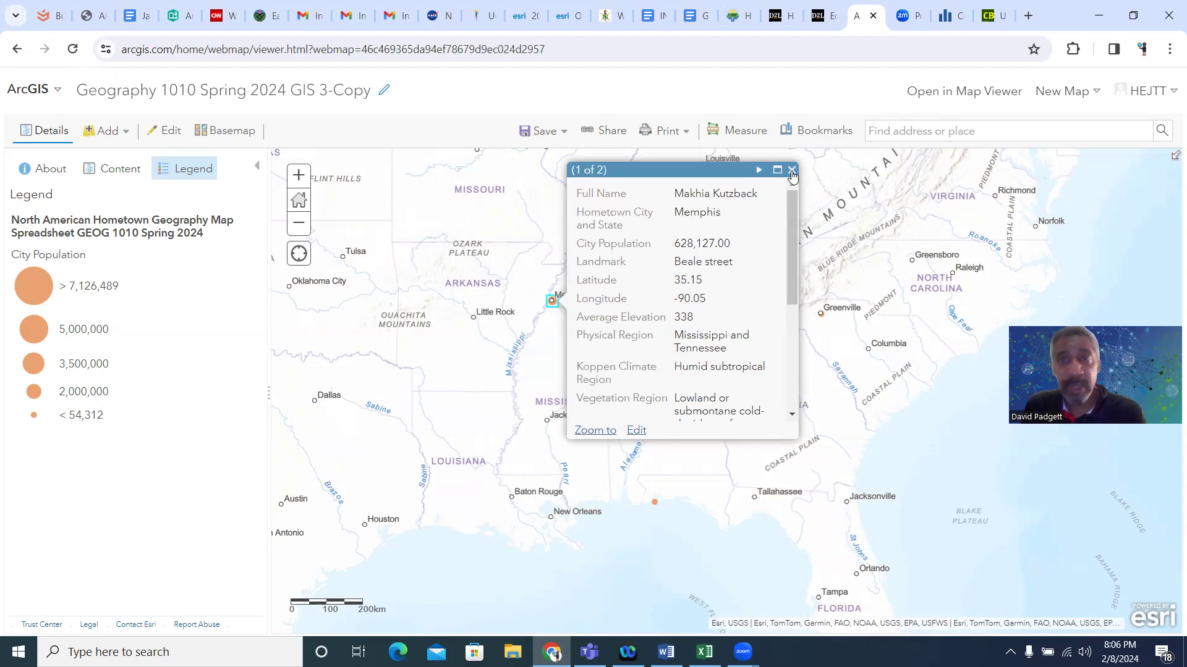
click(759, 170)
click(792, 170)
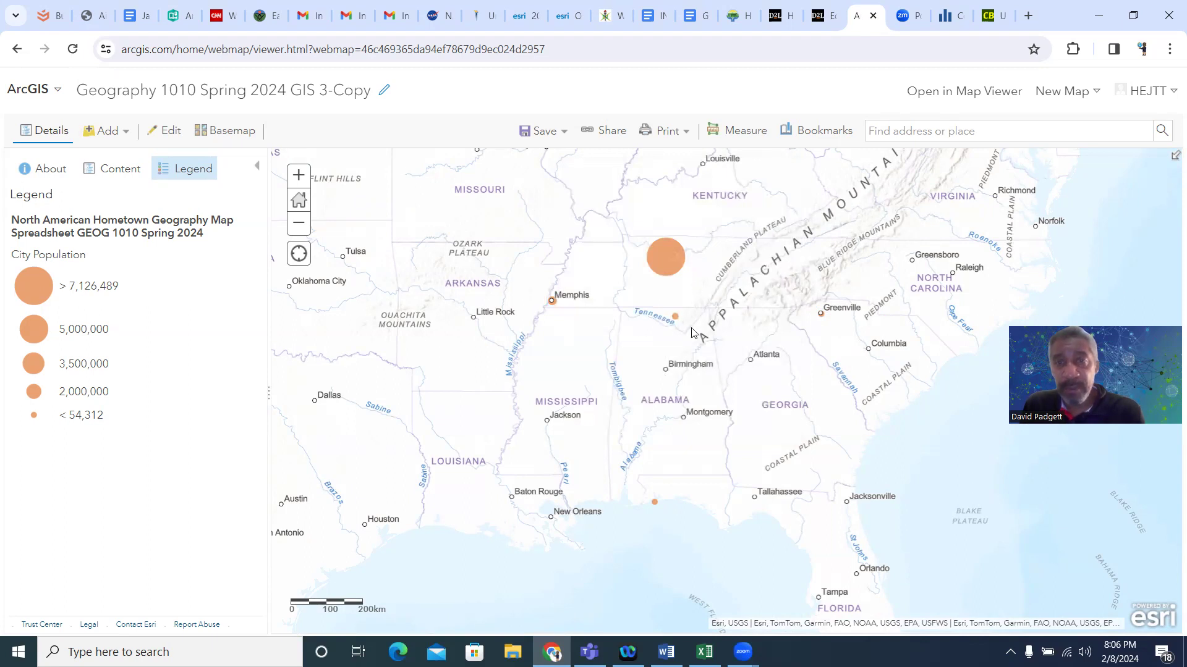
Zoom in on Nashville and inspect the hometown records for Vanderbilt University and the Country Music Hall of Fame and Museum
scroll(680, 266, up, 1)
scroll(680, 270, up, 3)
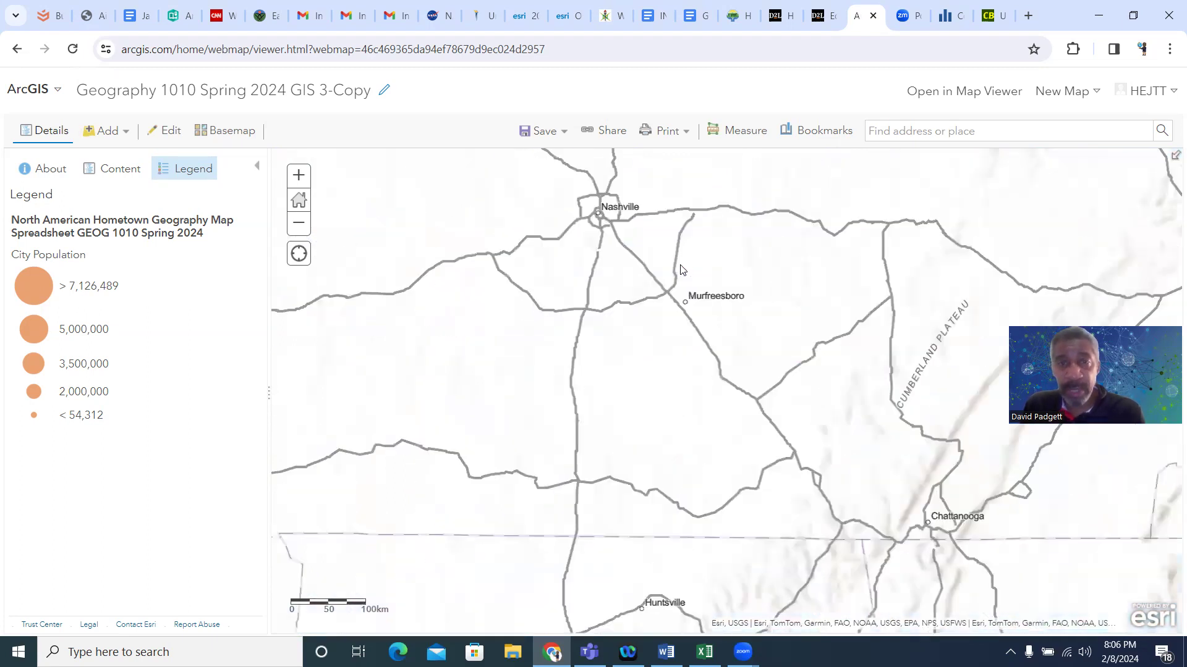
scroll(637, 254, up, 1)
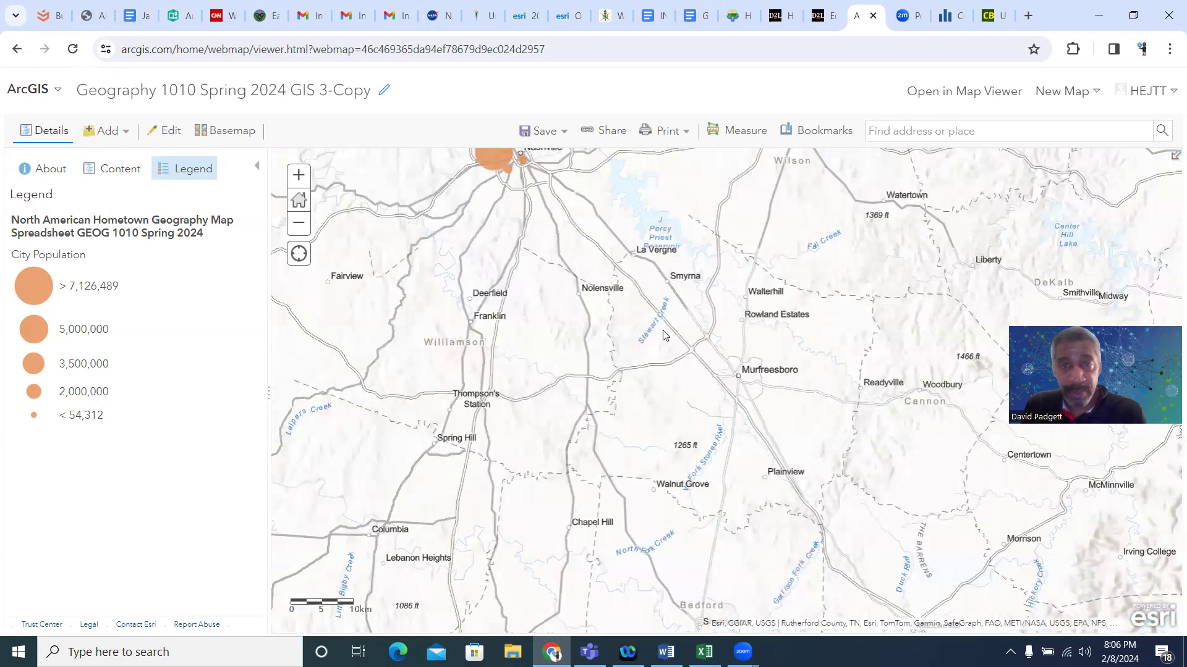
scroll(556, 272, down, 2)
scroll(547, 267, up, 2)
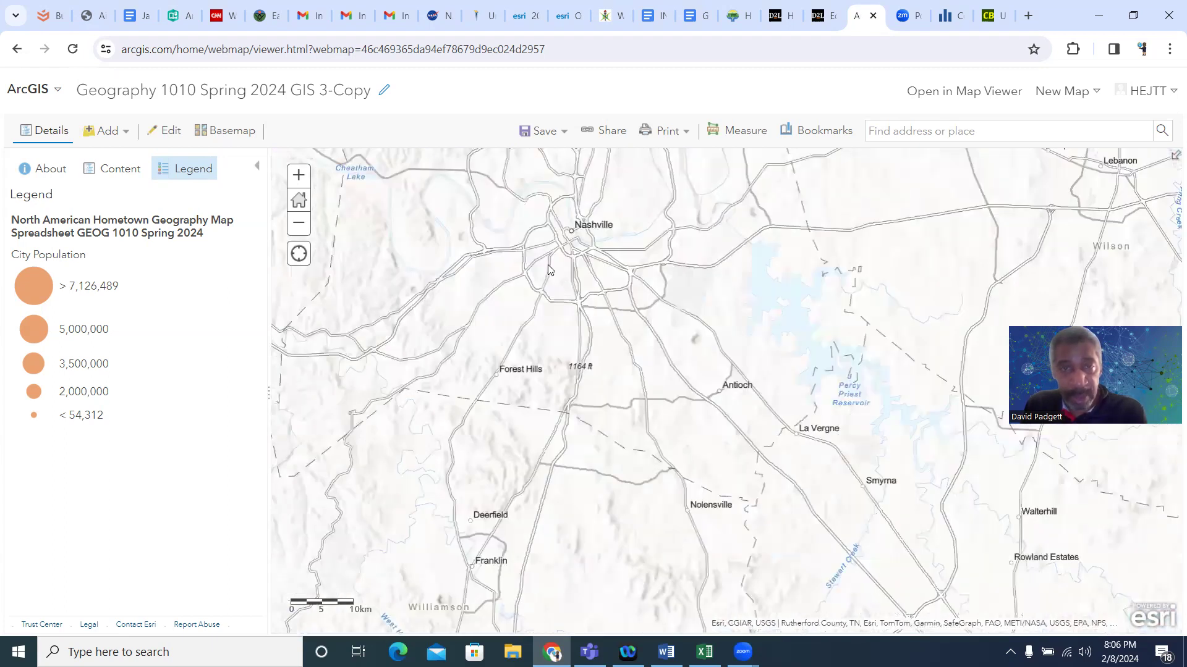
click(546, 261)
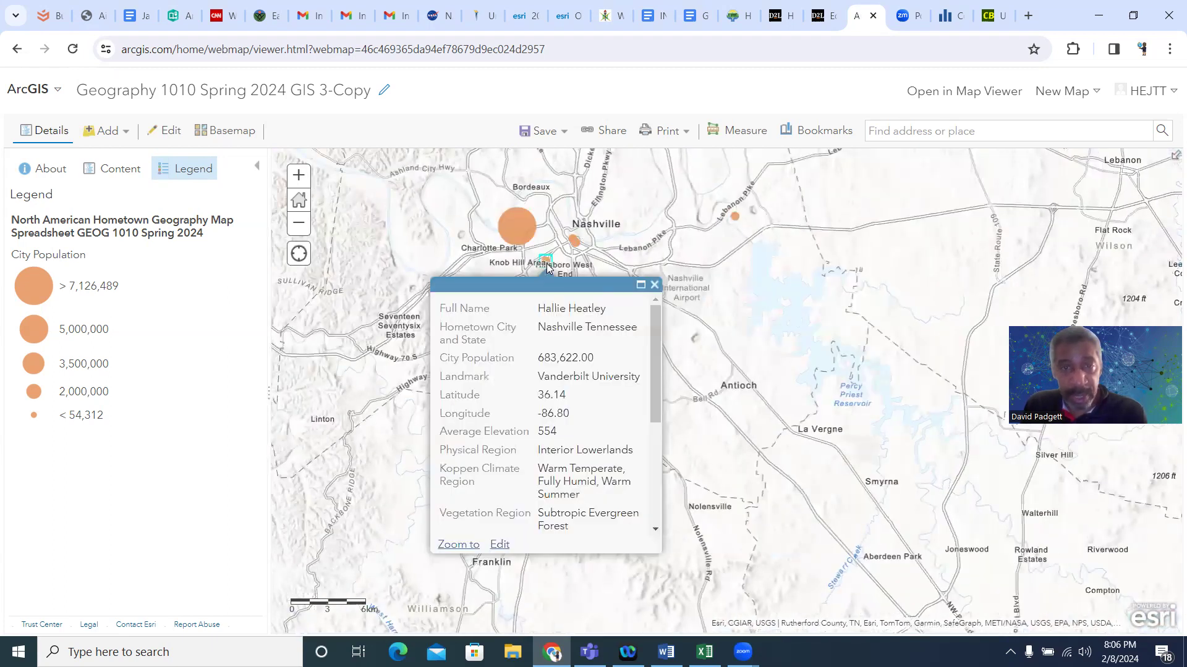
click(575, 242)
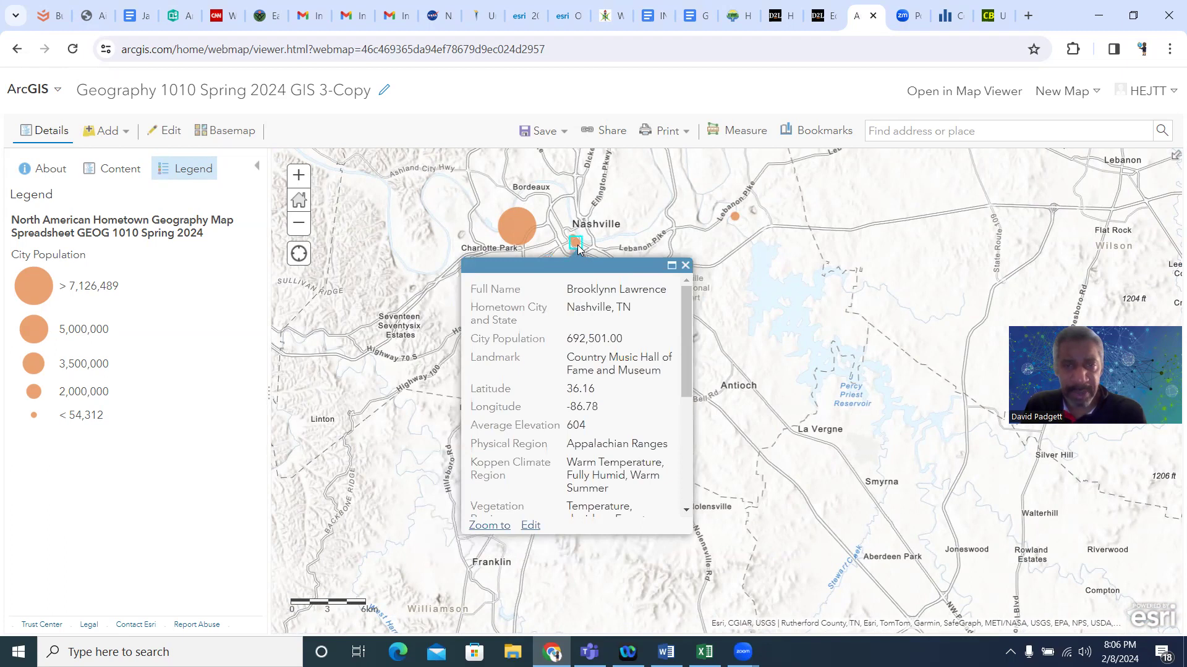
Examine the clustered downtown Nashville points up close, and view the Ryman Auditorium record east of the city
scroll(576, 247, up, 2)
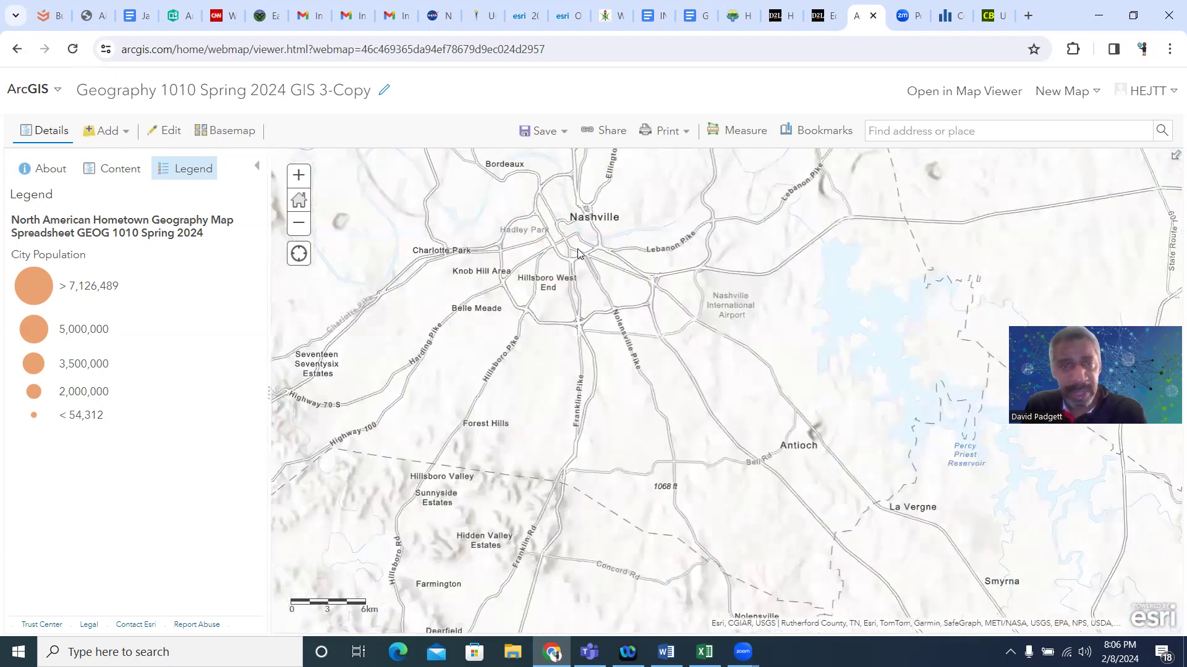
scroll(569, 235, up, 2)
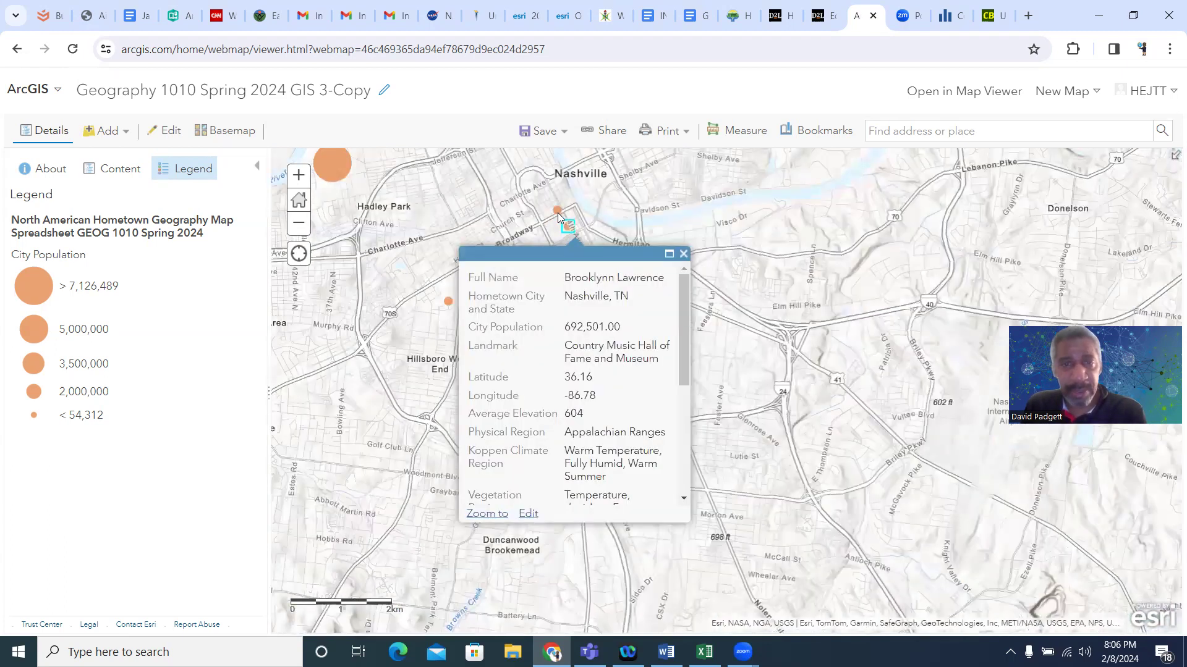
click(557, 213)
click(678, 240)
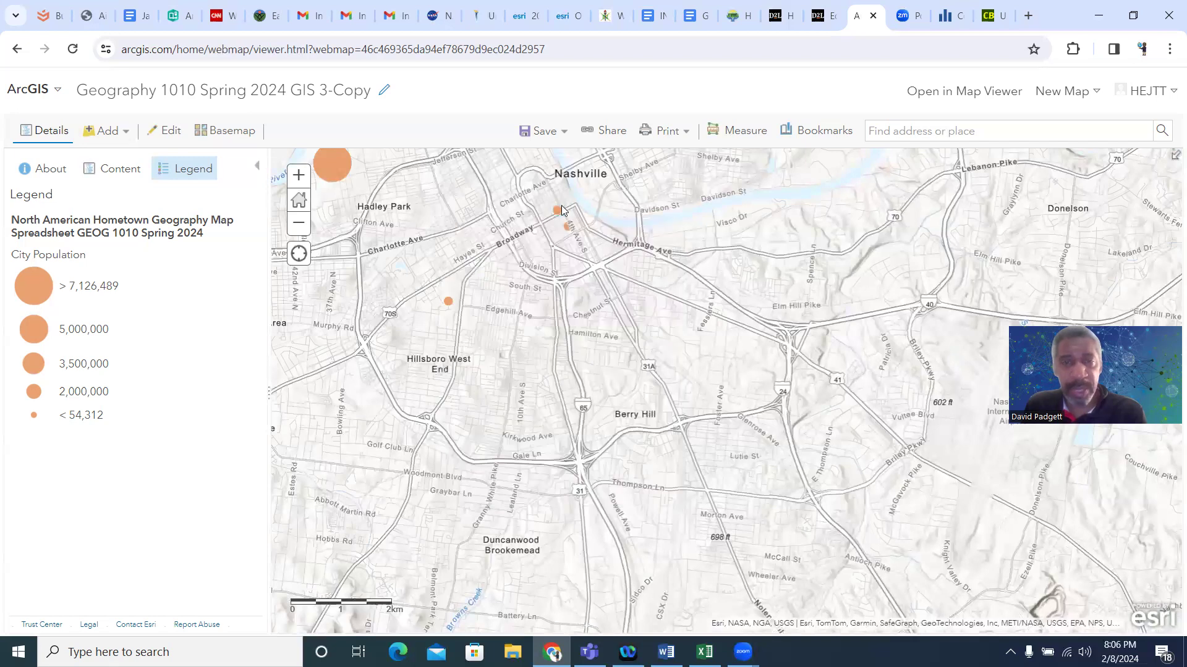
scroll(813, 333, down, 1)
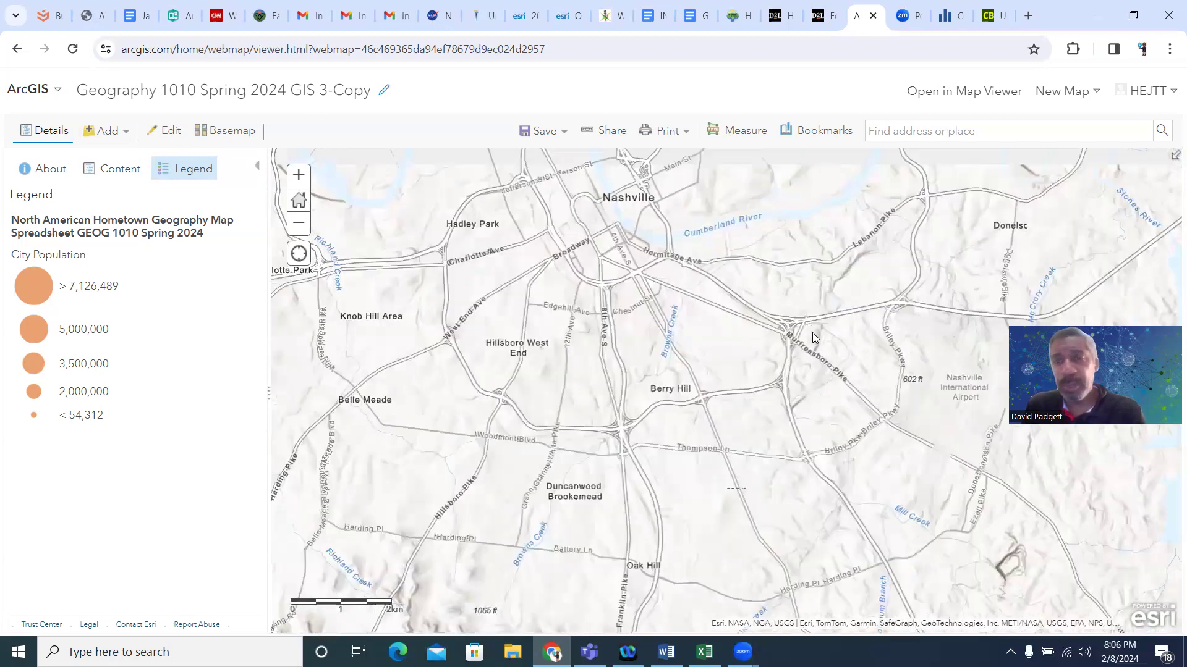
scroll(812, 332, down, 1)
click(900, 264)
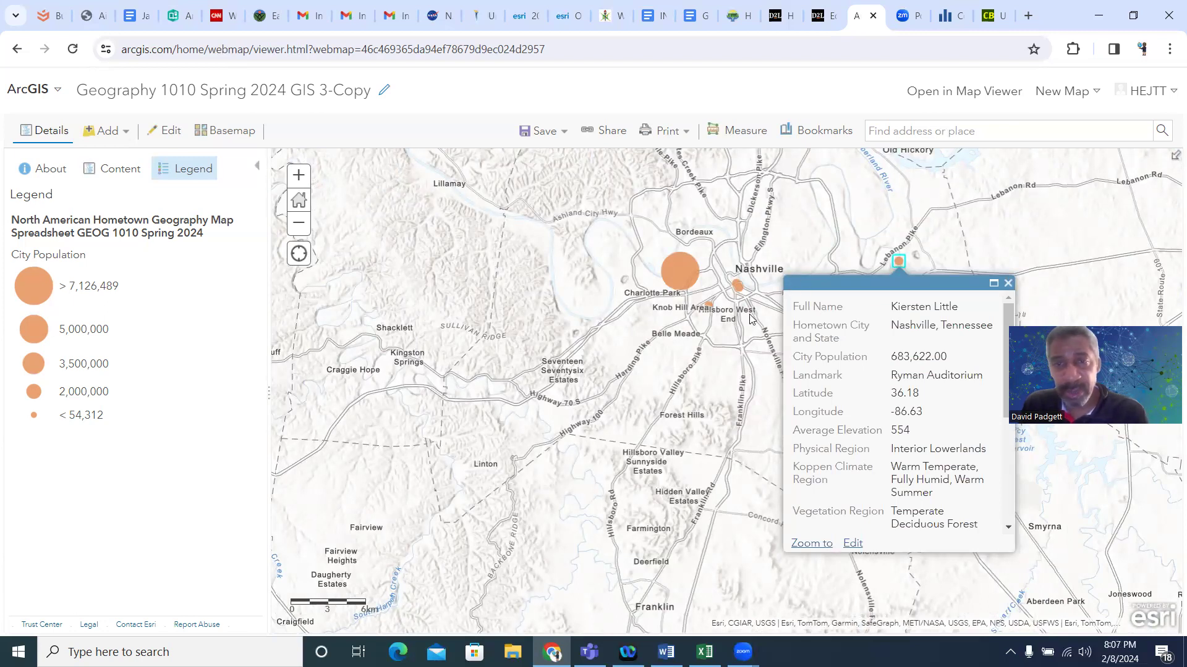
click(1008, 284)
Compare the Nashville population symbols again and review the Vanderbilt University record
scroll(703, 473, down, 2)
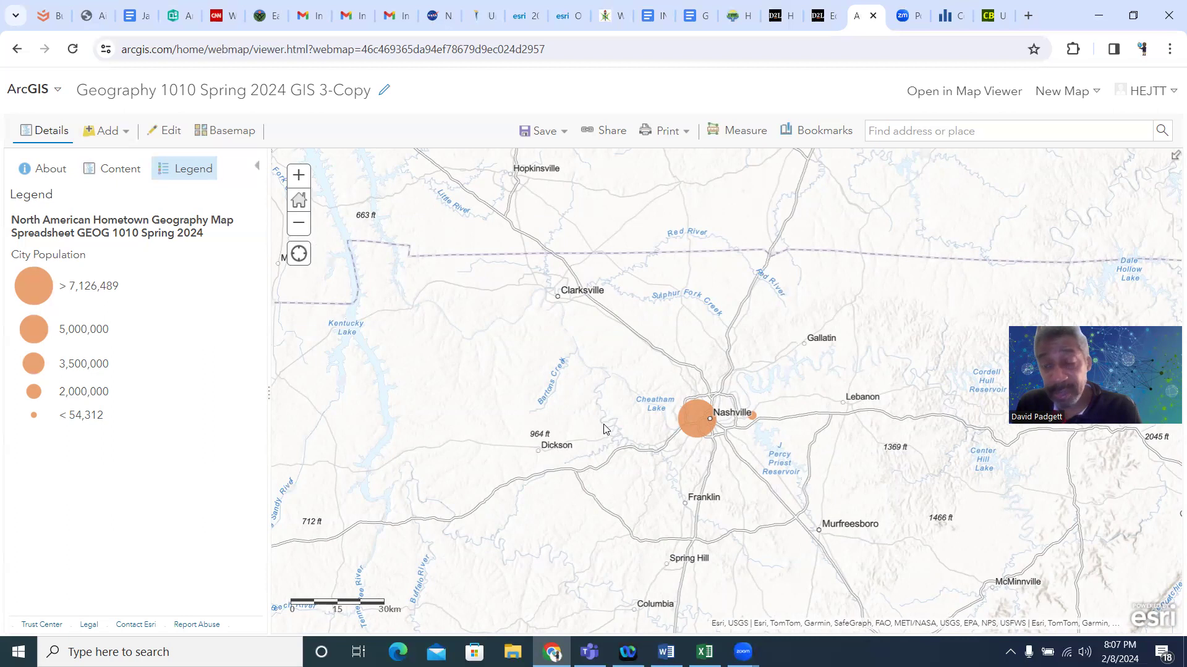
scroll(683, 427, up, 2)
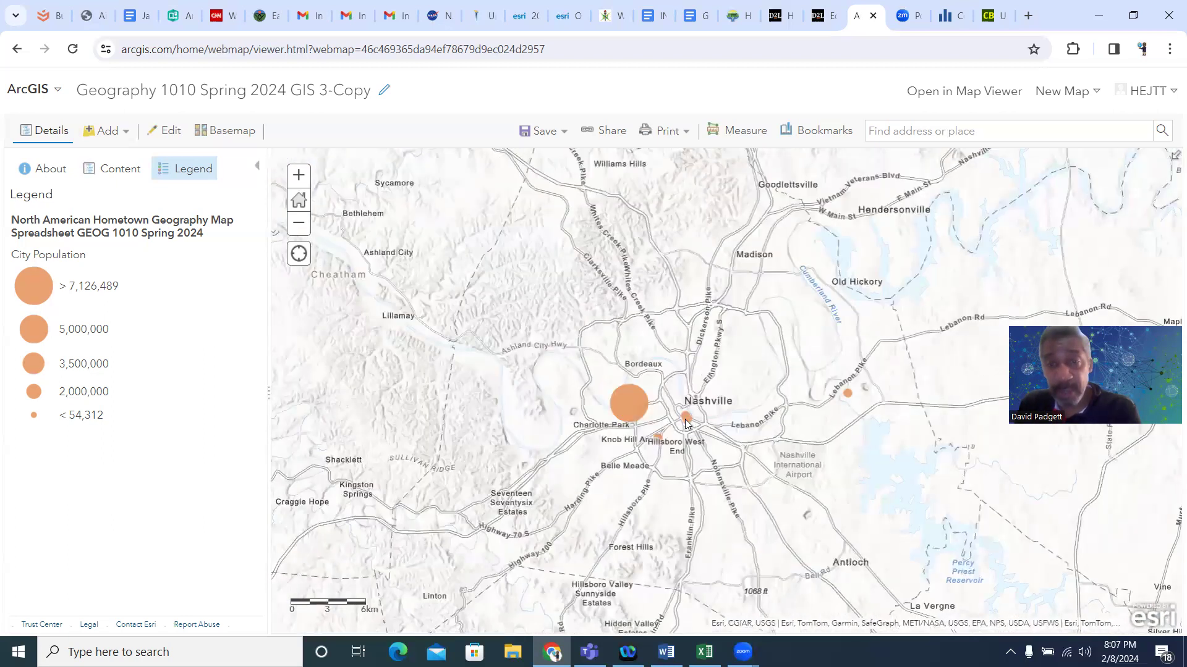
click(688, 420)
click(659, 439)
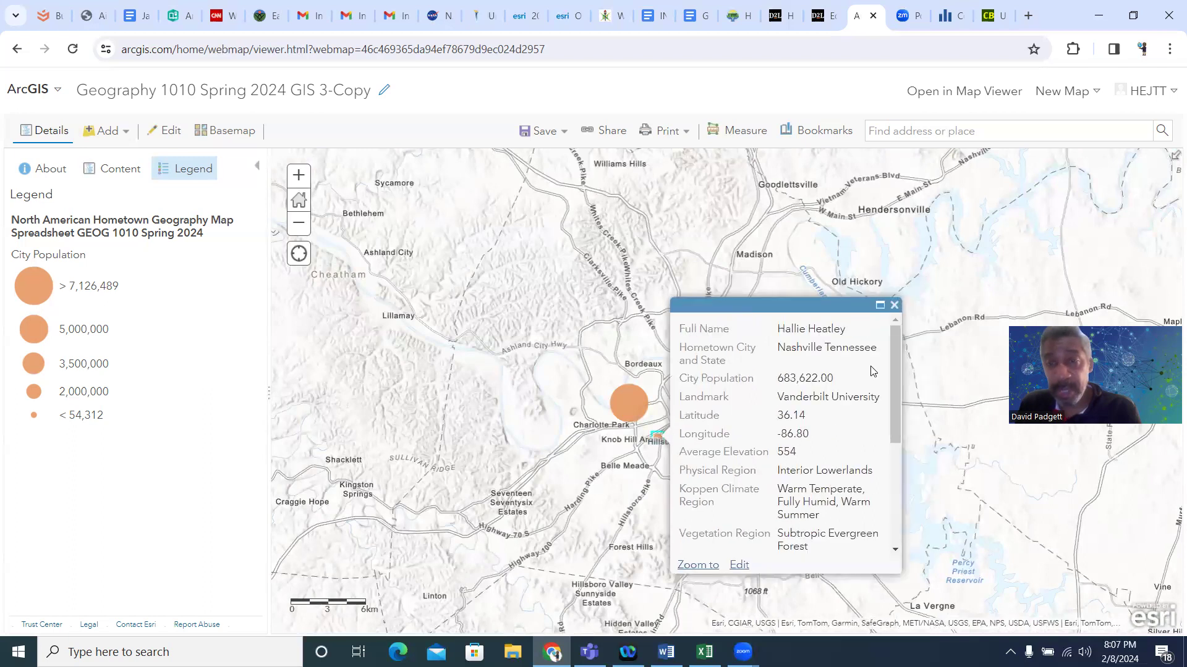
click(894, 305)
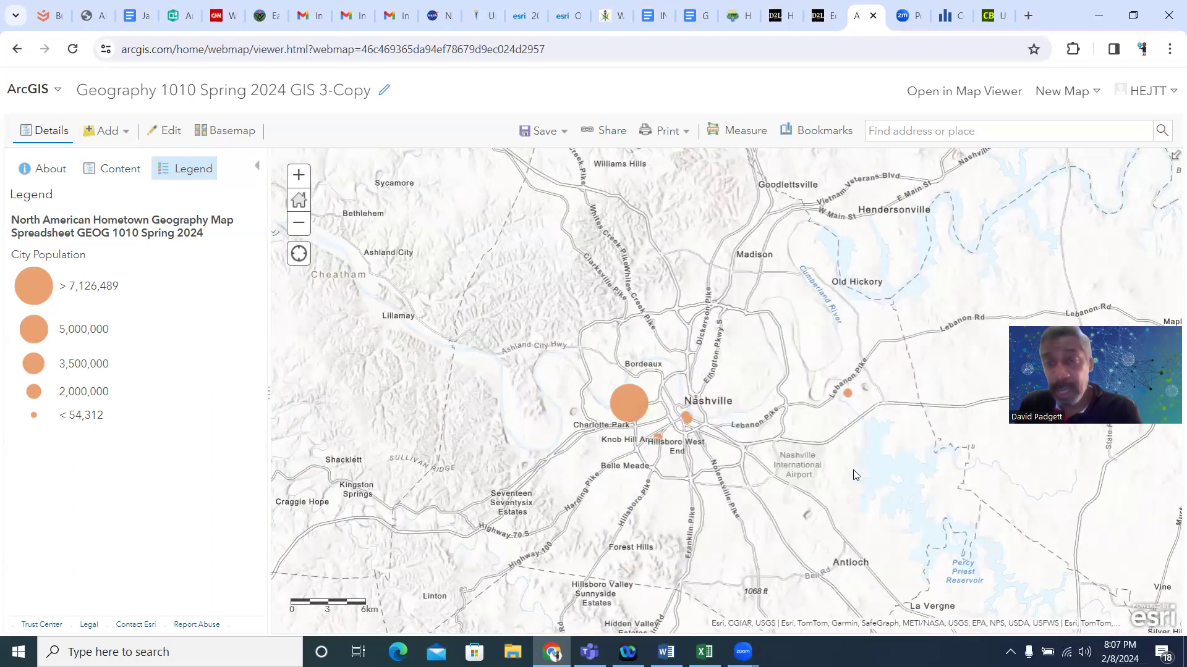
Return to a view of the whole United States and inspect the hometown record for Denver, Colorado
scroll(852, 475, down, 1)
scroll(778, 502, down, 5)
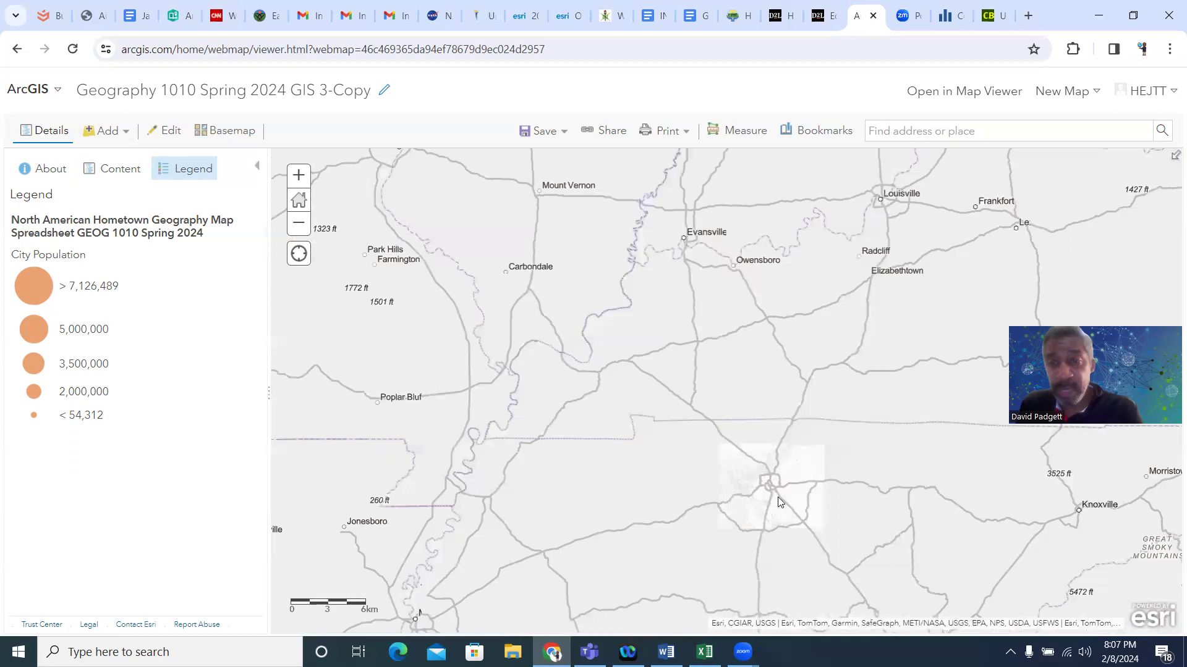
scroll(715, 454, down, 2)
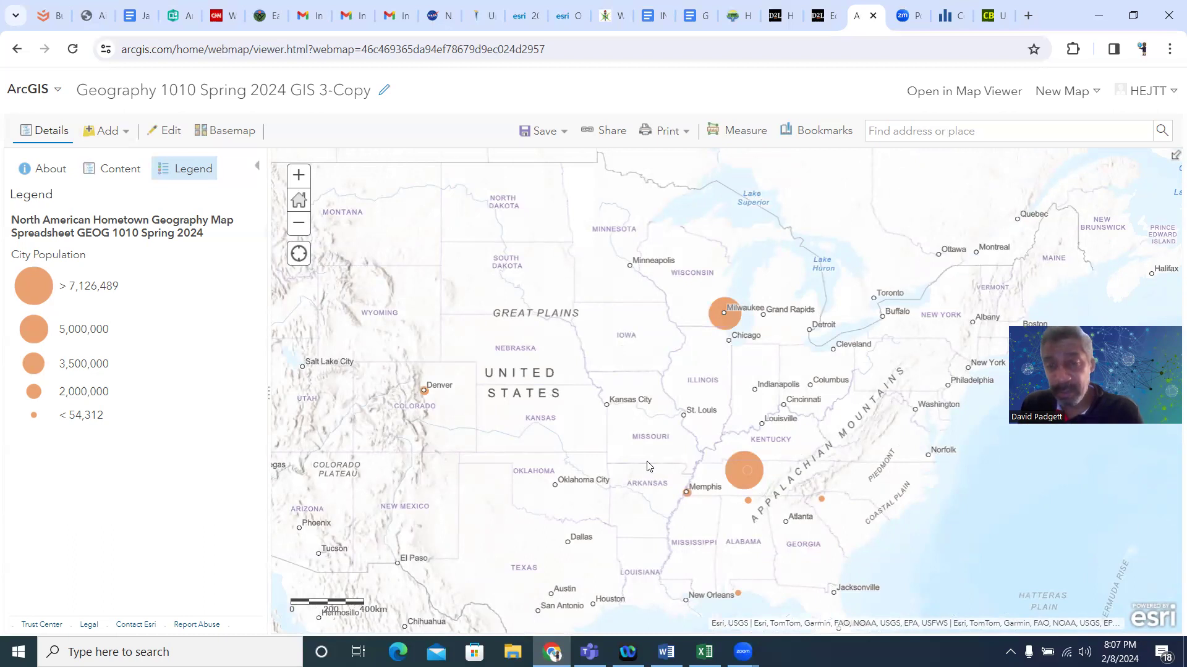
click(424, 392)
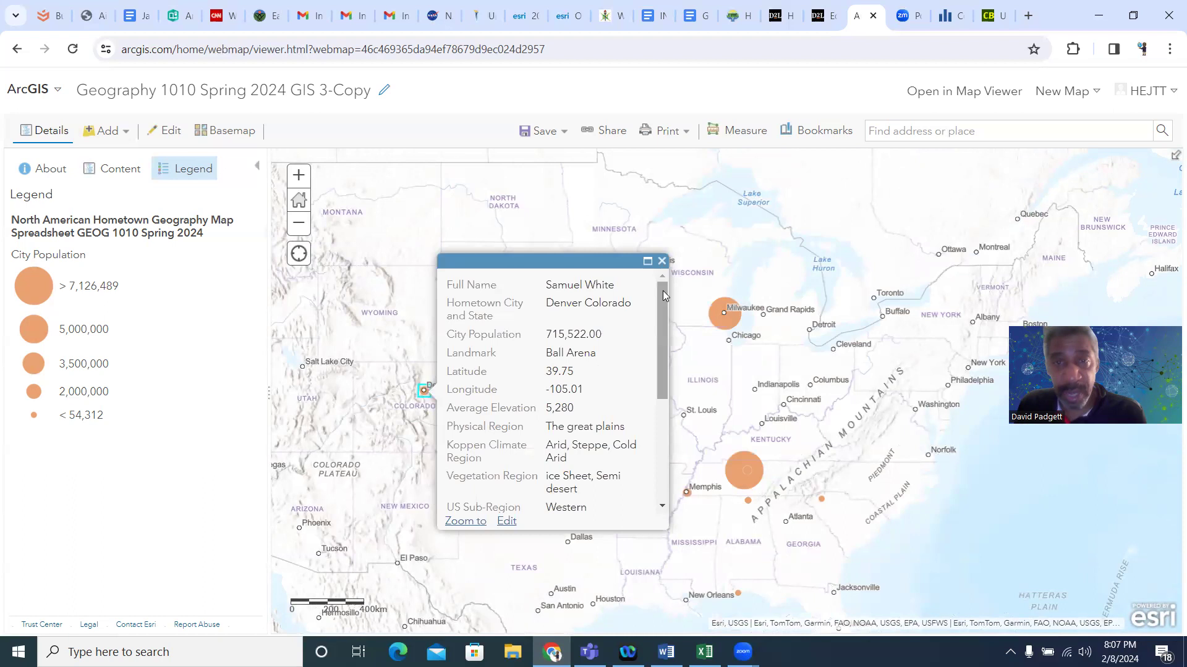
click(662, 262)
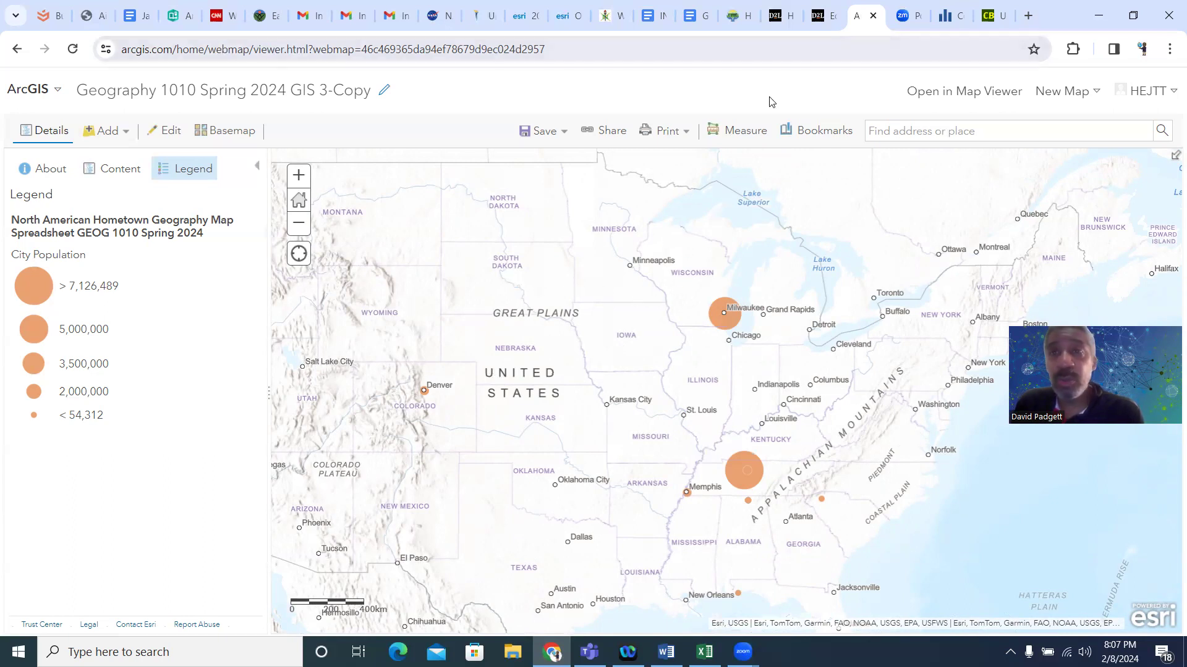
Switch to the eLearn site, leave the GIS Assignment 3 page, and open McGraw-Hill Connect from the World Regional Geog course home
click(820, 17)
scroll(482, 349, up, 10)
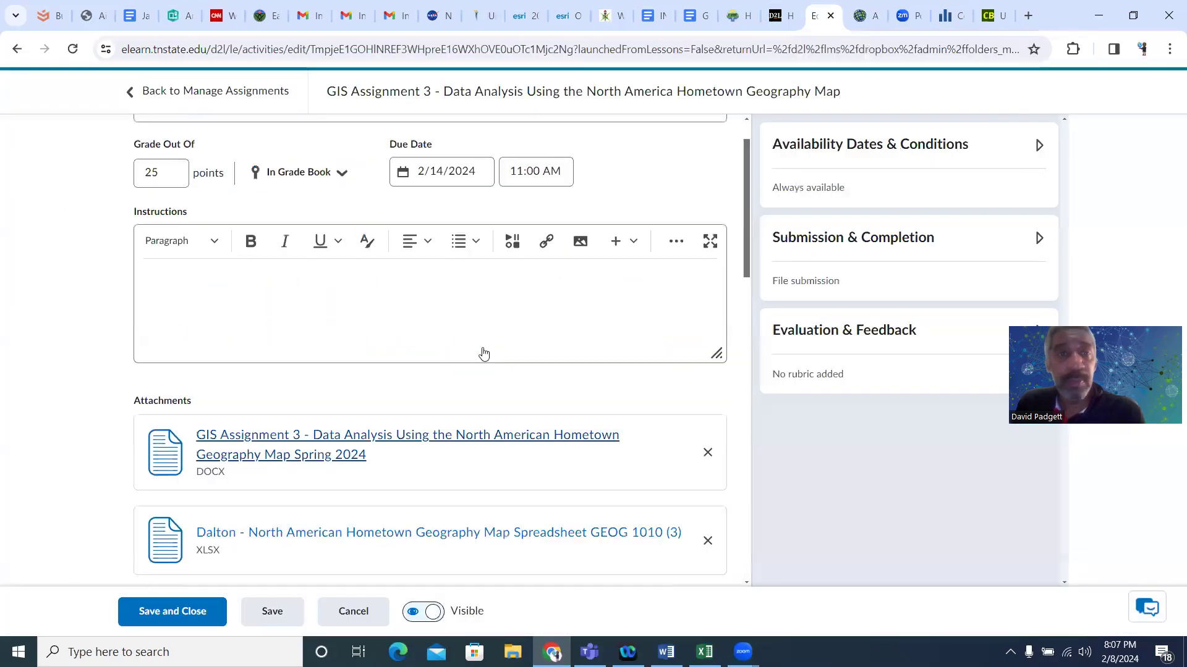
click(239, 93)
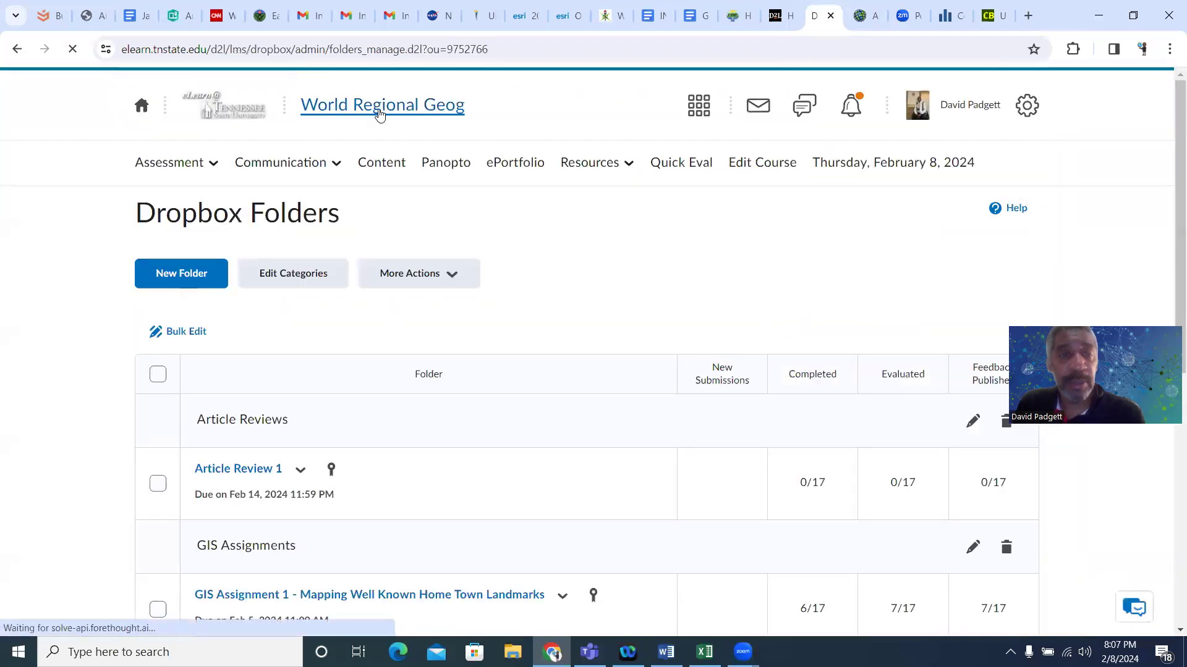
click(377, 109)
scroll(530, 299, down, 1)
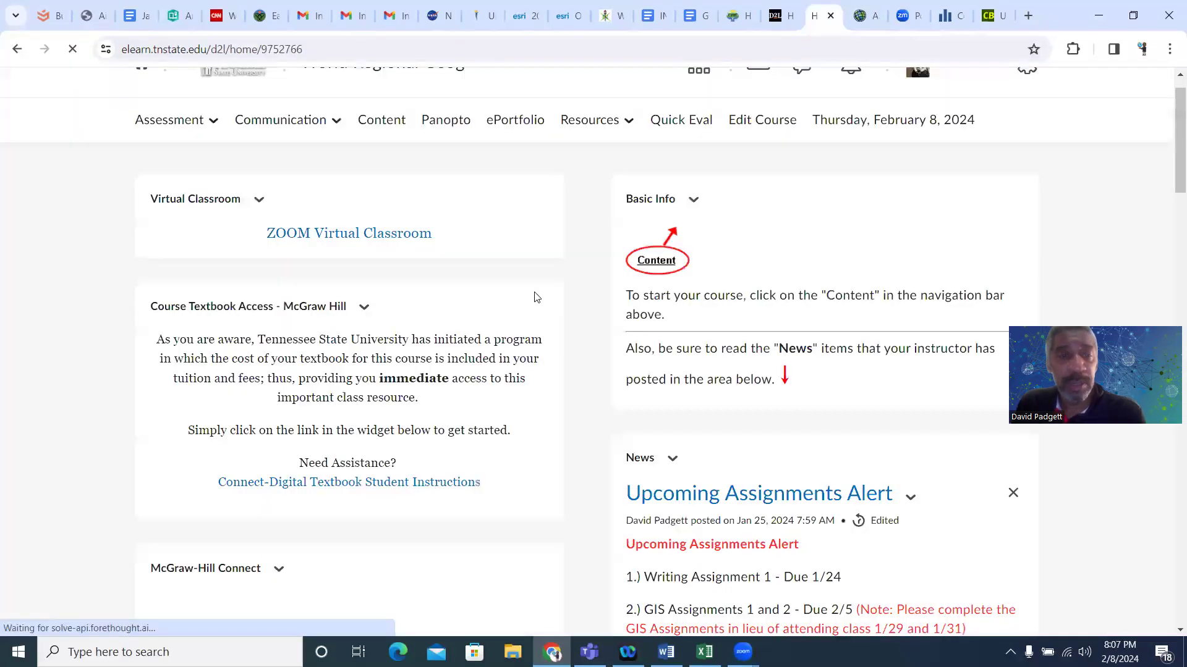
scroll(537, 297, down, 6)
click(316, 270)
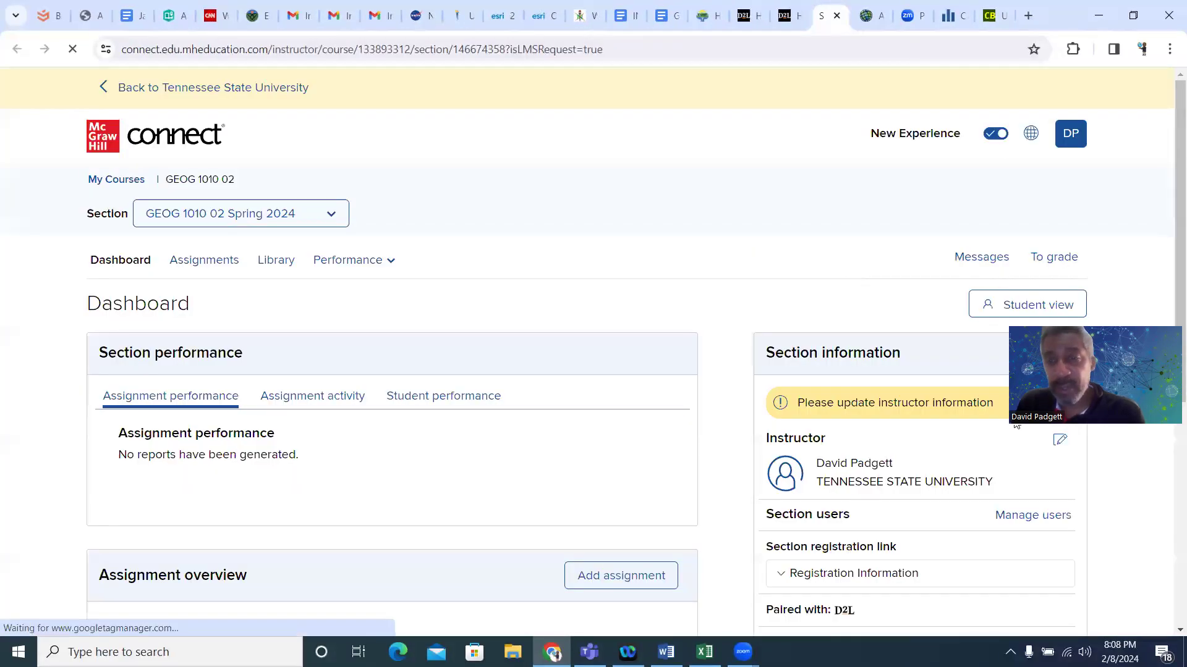
Dismiss the feedback survey and launch the Contemporary World Regional Geography eBook from the course materials
scroll(935, 344, down, 5)
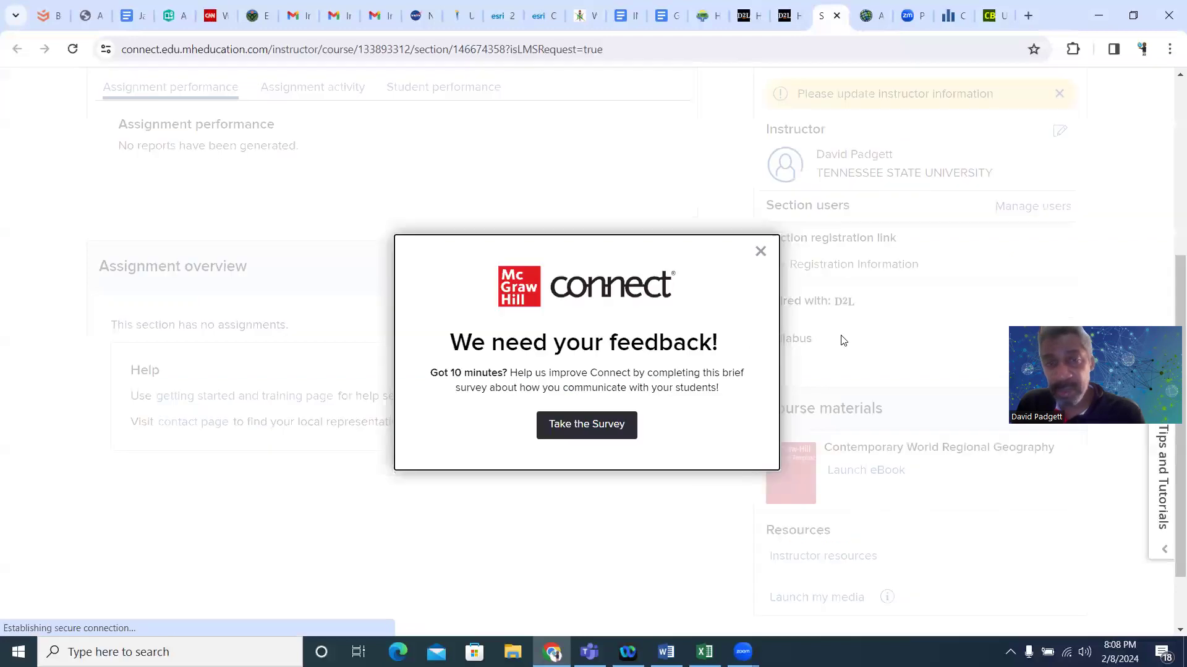
click(757, 253)
scroll(834, 334, down, 3)
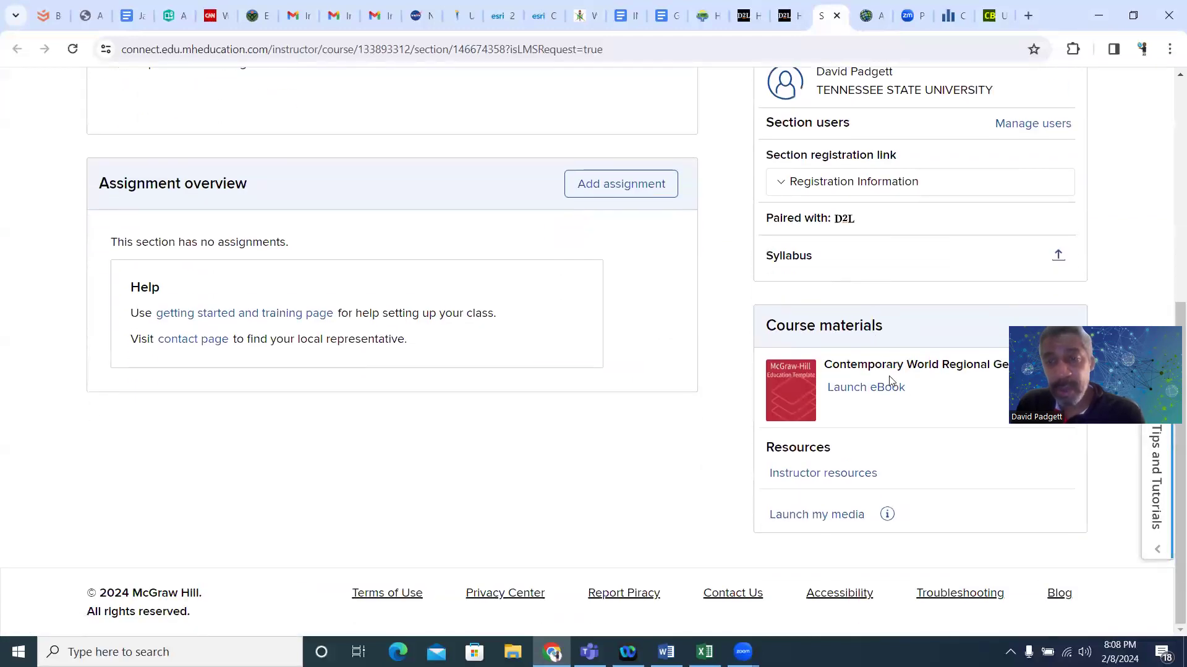
click(885, 388)
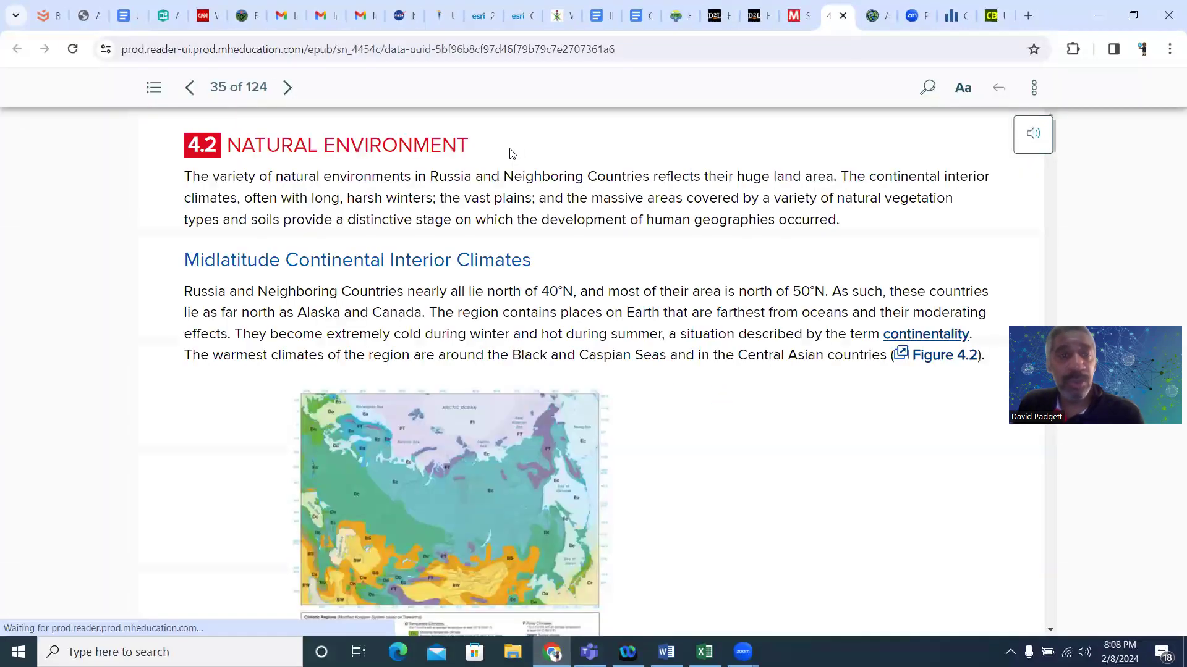
Open Chapter 12 North America from the eBook's table of contents and look over its learning objectives
click(146, 91)
scroll(181, 292, down, 12)
scroll(181, 292, down, 20)
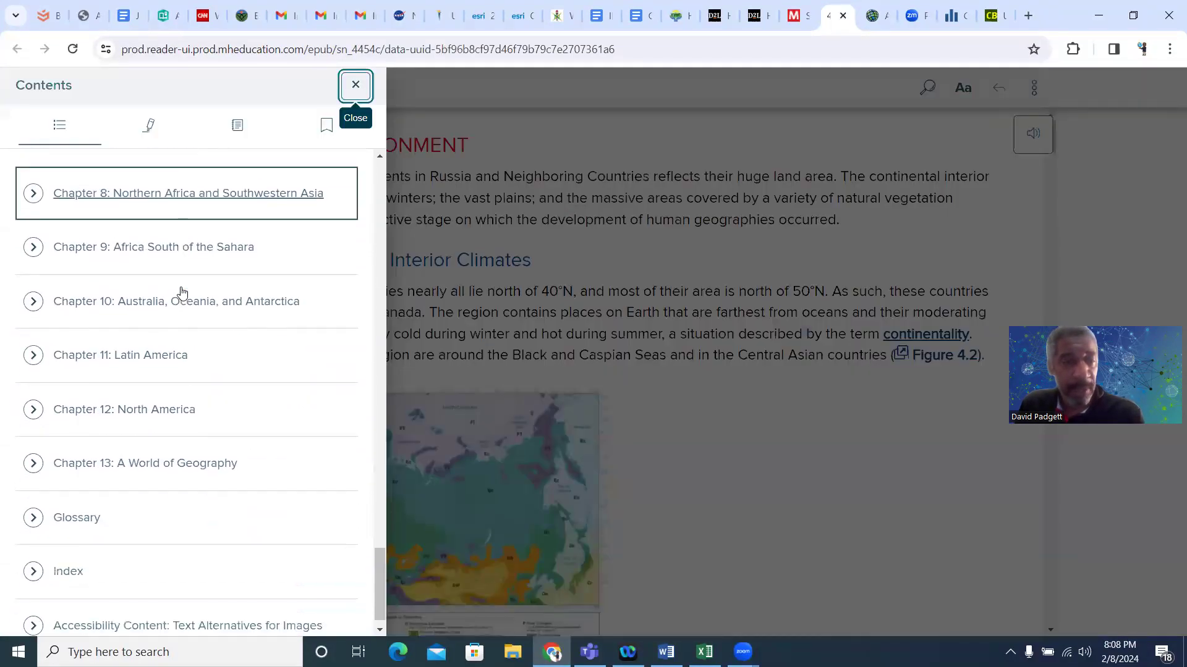
click(145, 387)
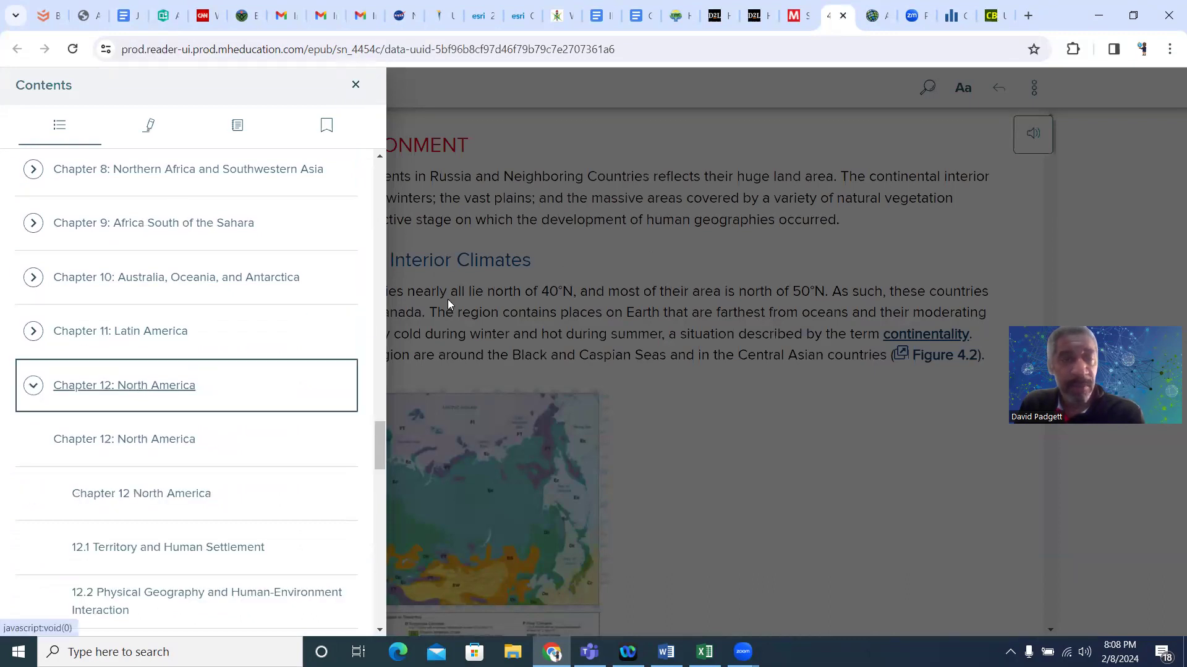
click(217, 493)
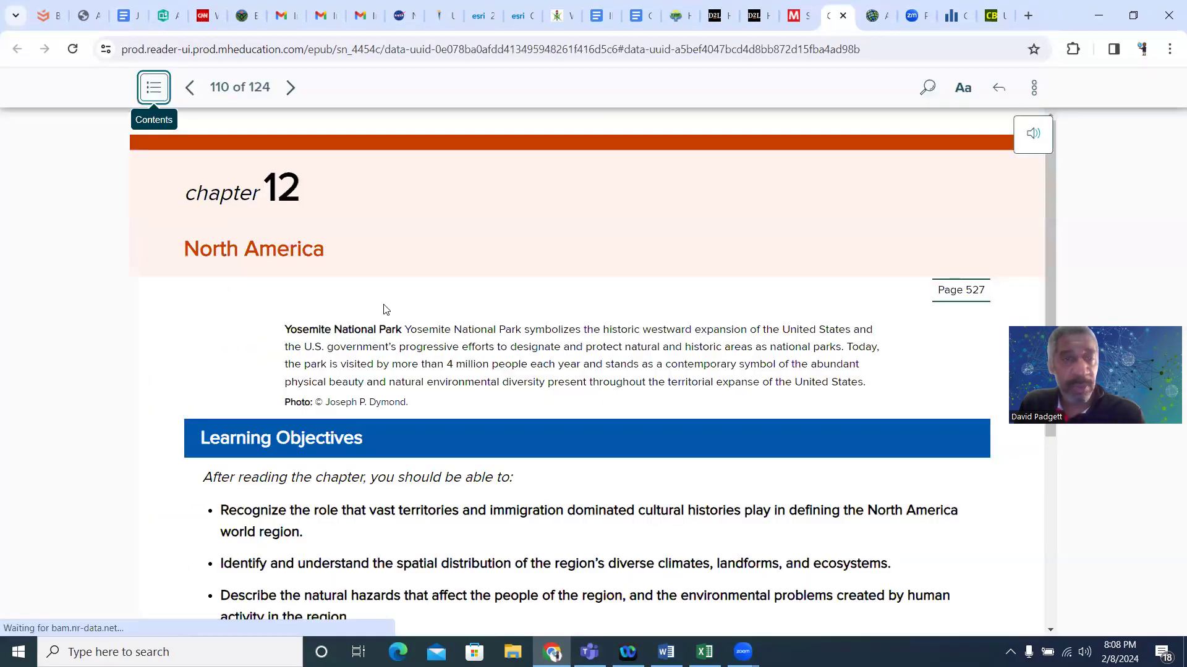
scroll(705, 307, down, 5)
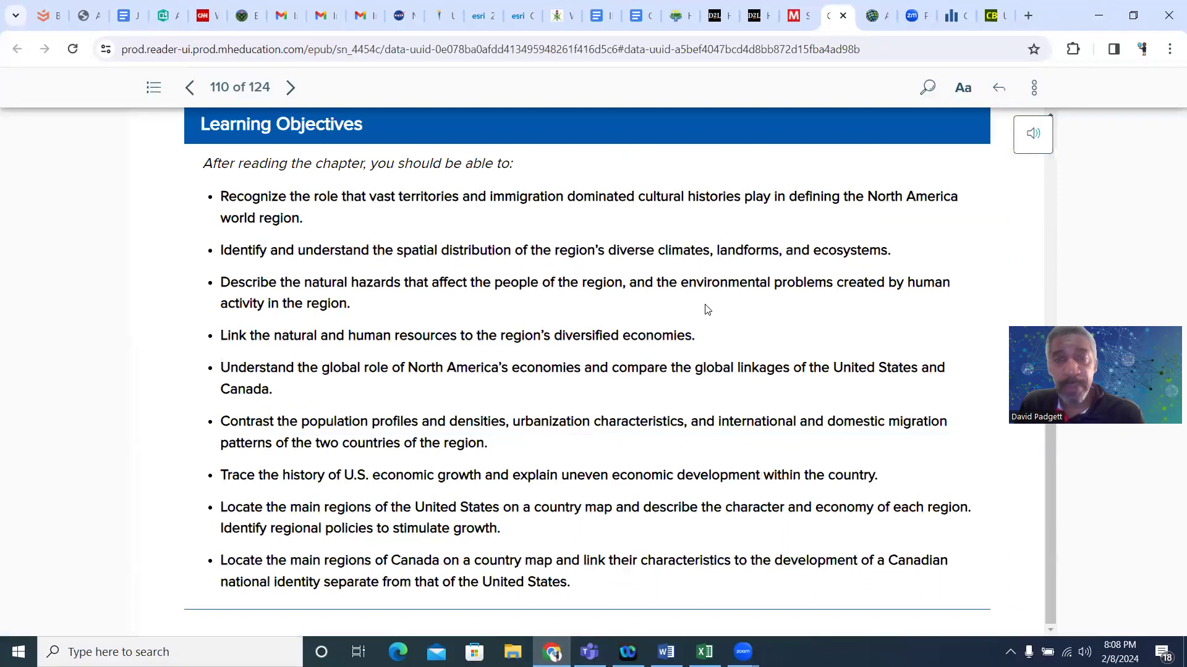
scroll(707, 309, up, 5)
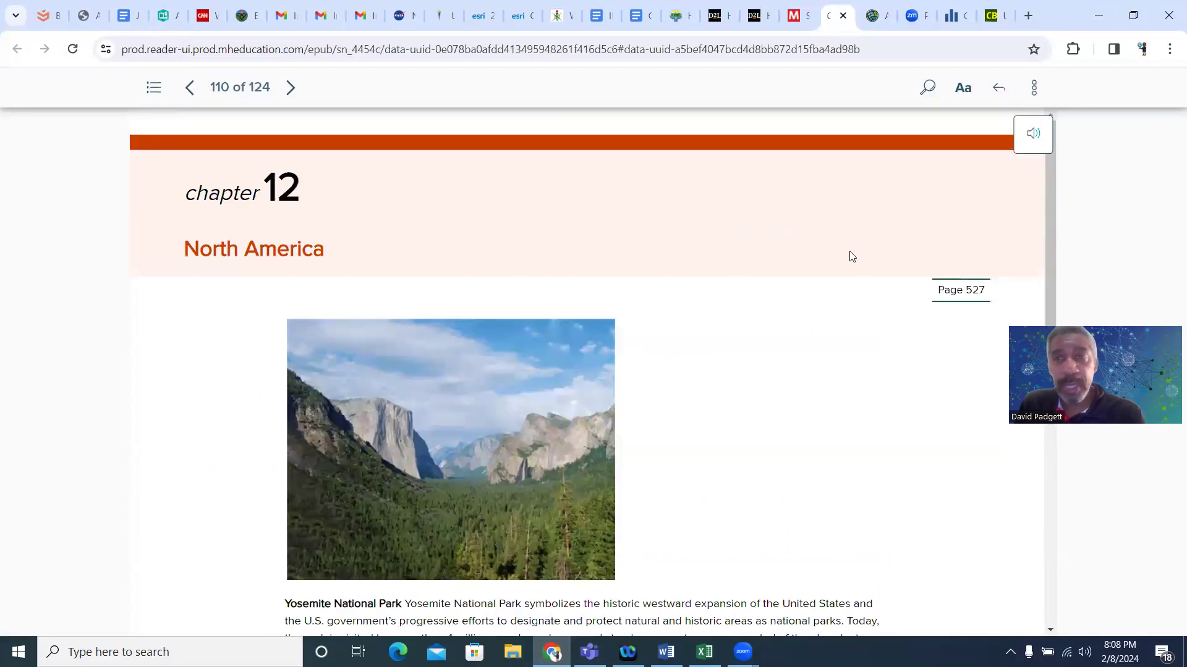
Page through Chapter 12 from the learning objectives past sections 12.1 and 12.2, looking at the Figure 12.1 physical features map, to section 12.3
scroll(843, 286, down, 5)
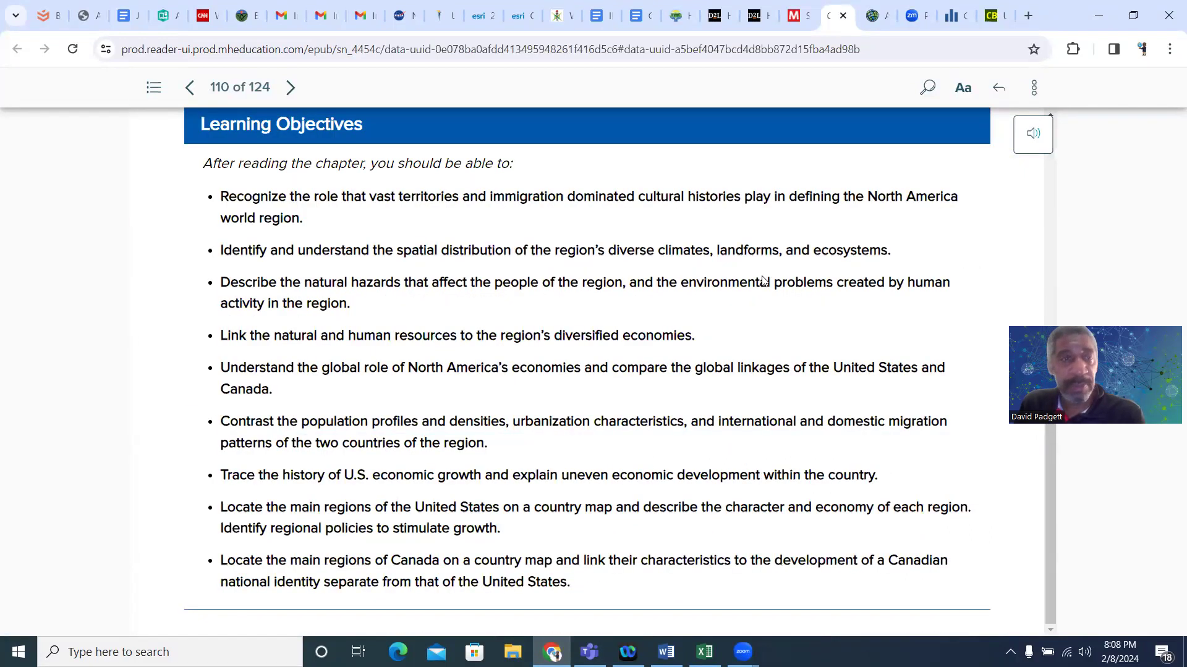
scroll(763, 281, up, 3)
click(290, 87)
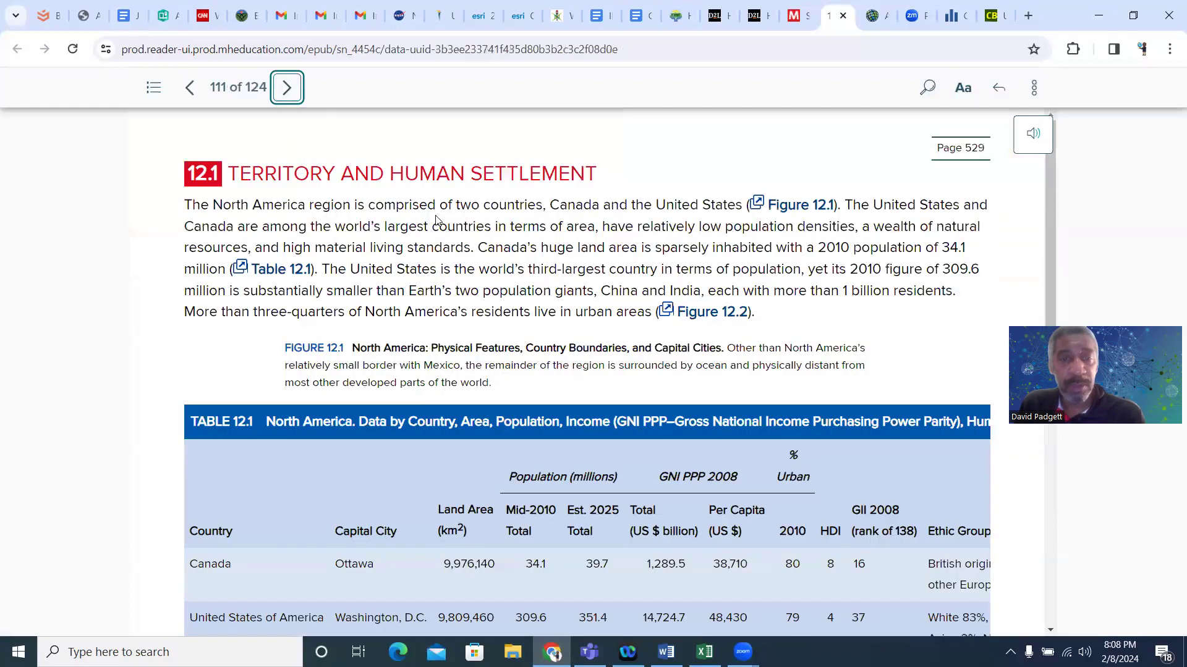
scroll(437, 221, up, 3)
scroll(440, 221, down, 2)
scroll(408, 196, up, 3)
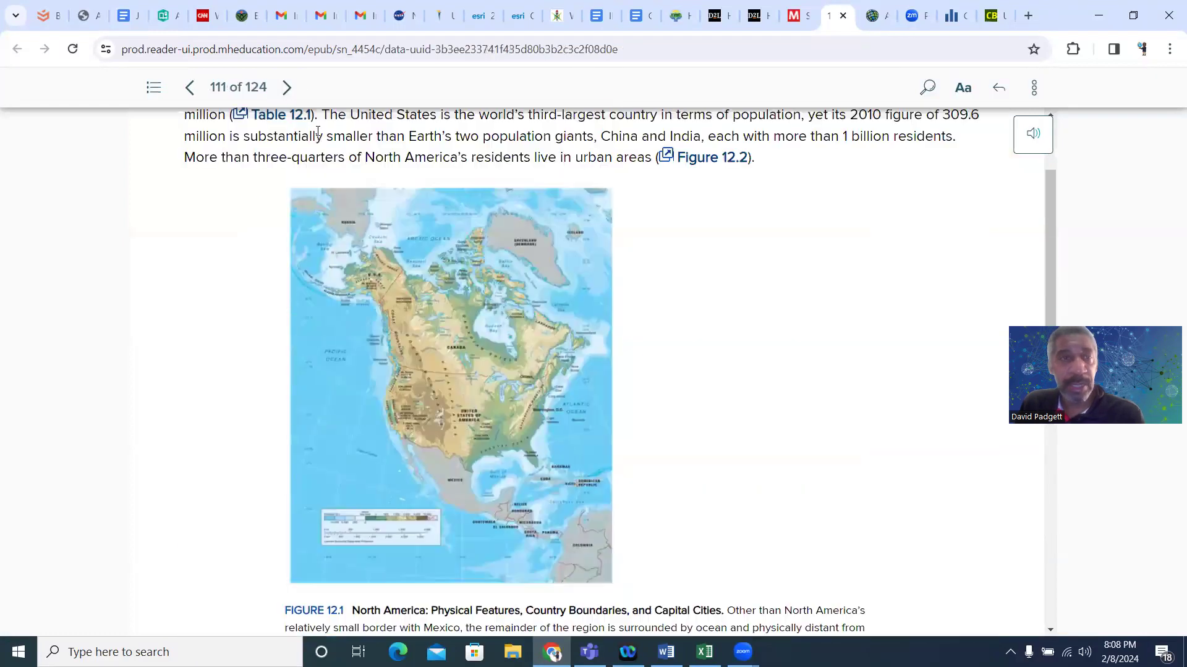
click(290, 87)
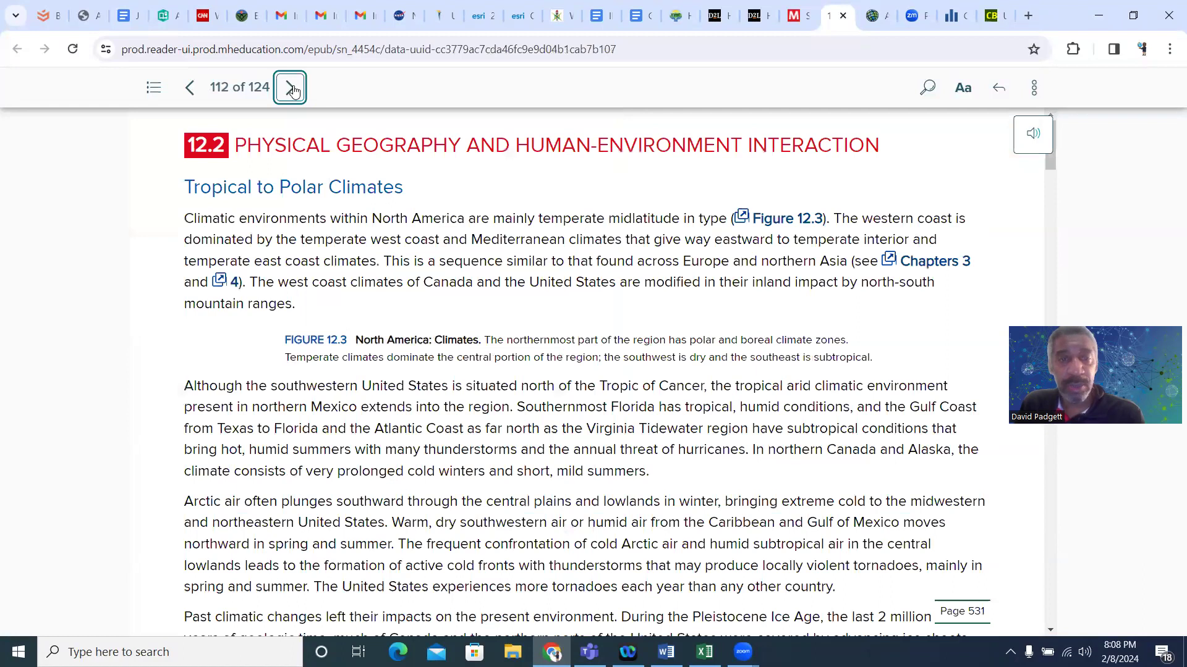
click(292, 89)
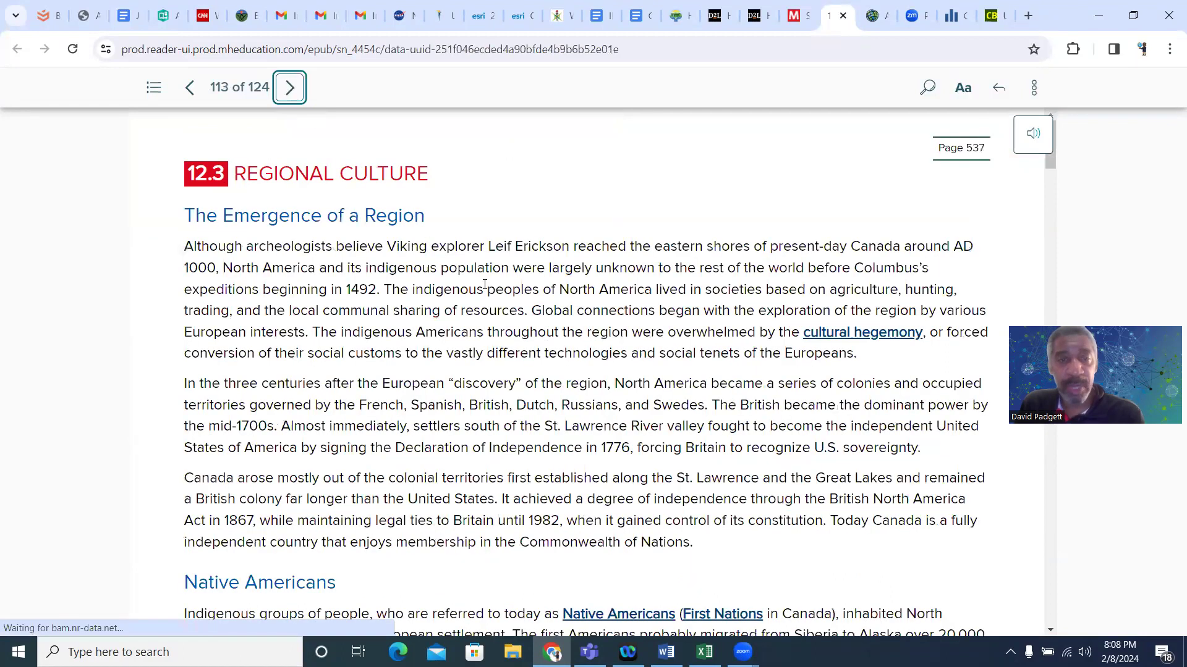
Skim section 12.3 Regional Culture and the NAFTA discussion in section 12.4 Global Exchange
scroll(484, 285, down, 10)
scroll(378, 290, down, 10)
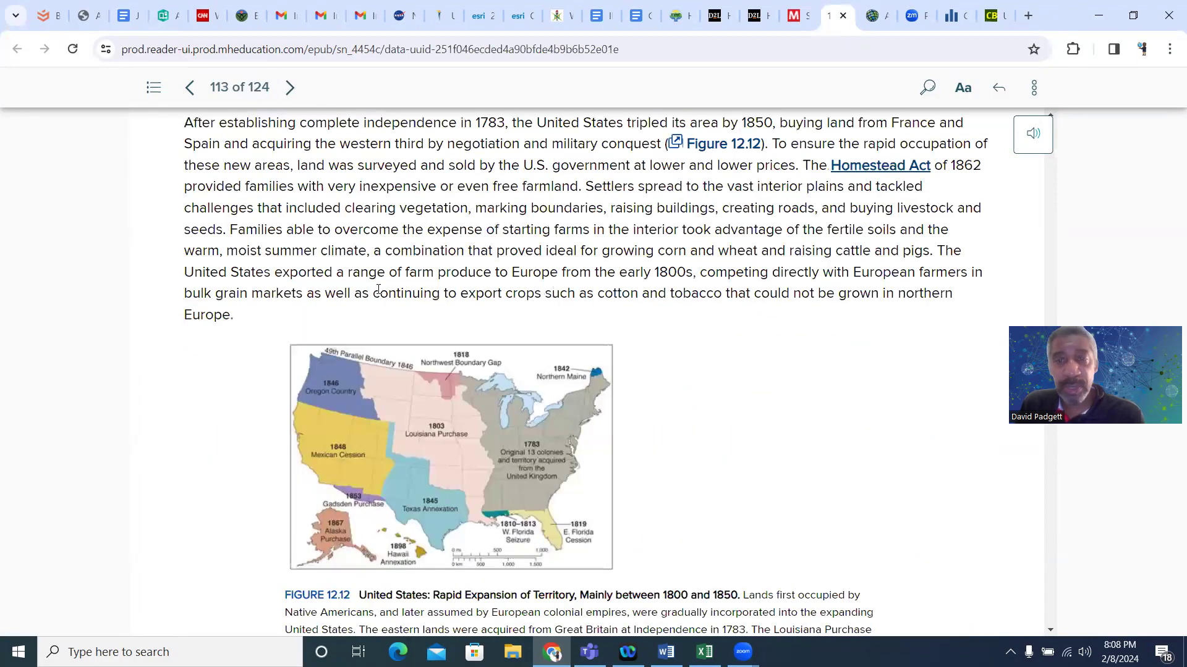
scroll(378, 290, down, 10)
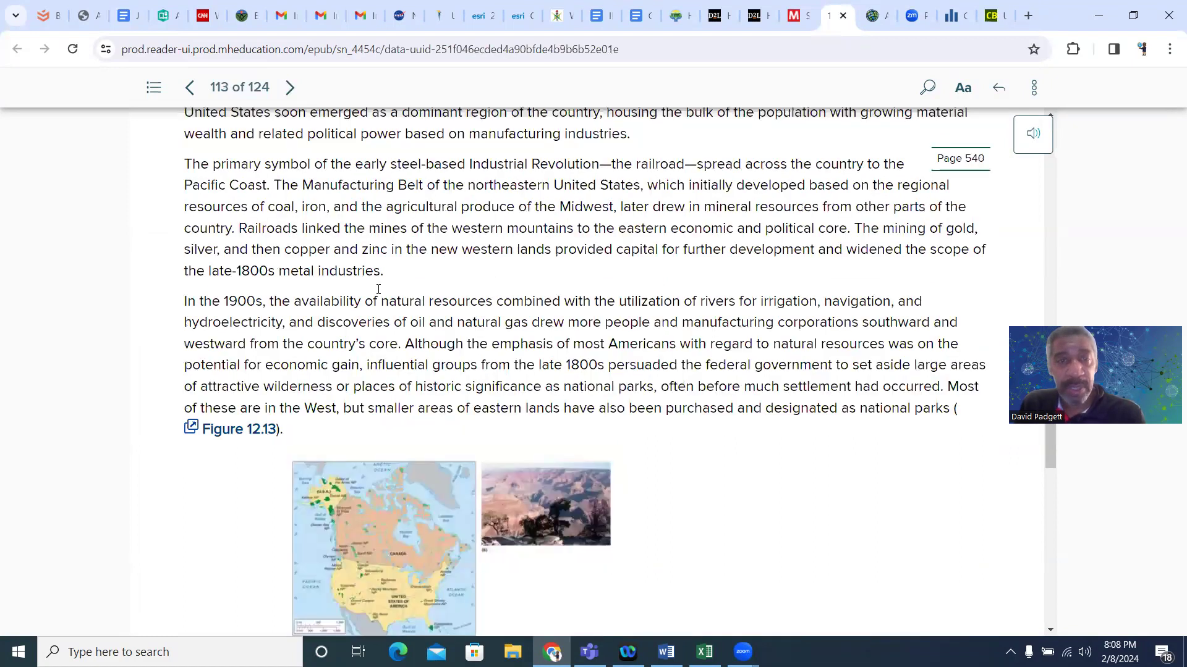
scroll(378, 290, down, 15)
click(289, 87)
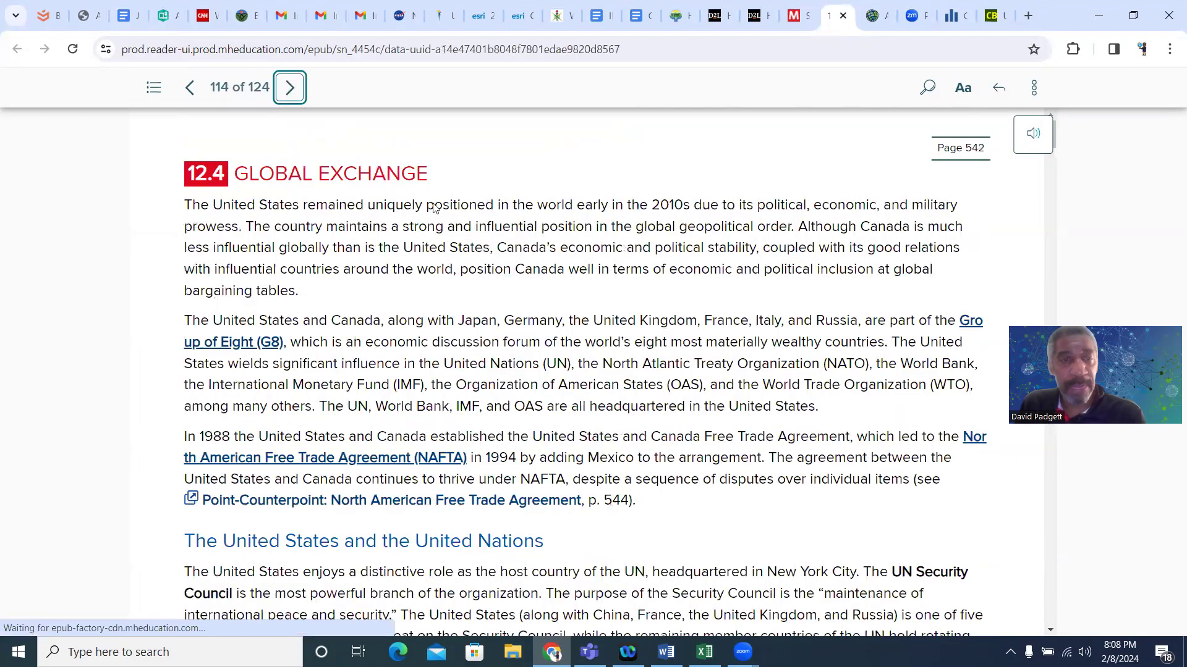
scroll(516, 309, down, 20)
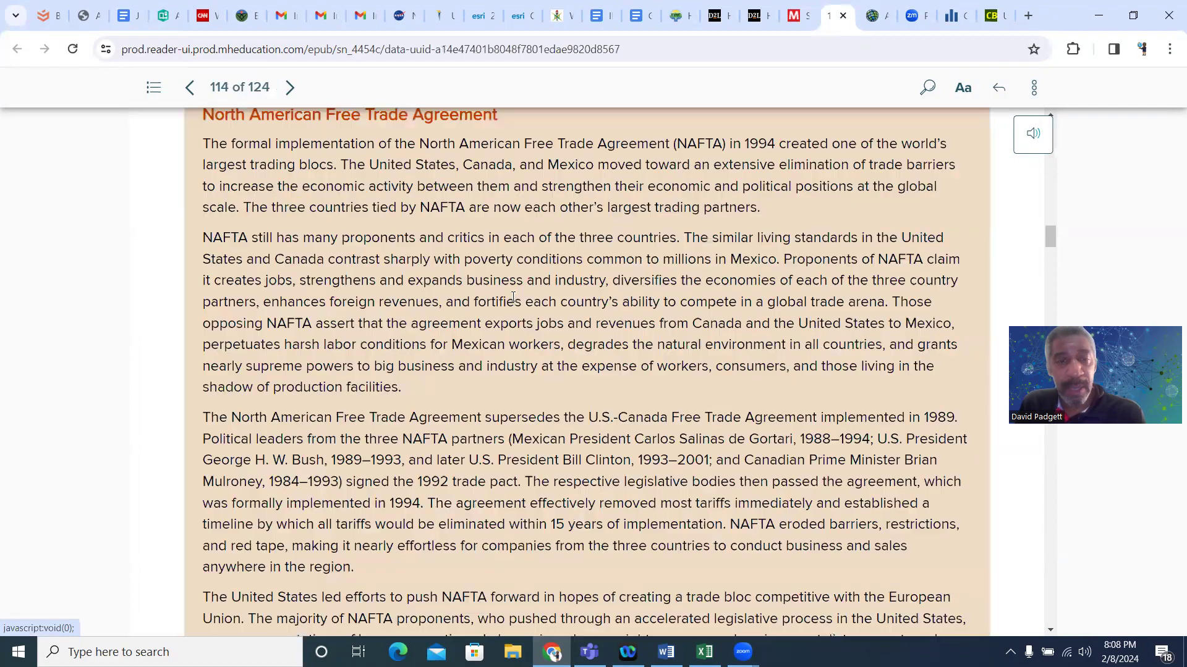
scroll(377, 199, down, 10)
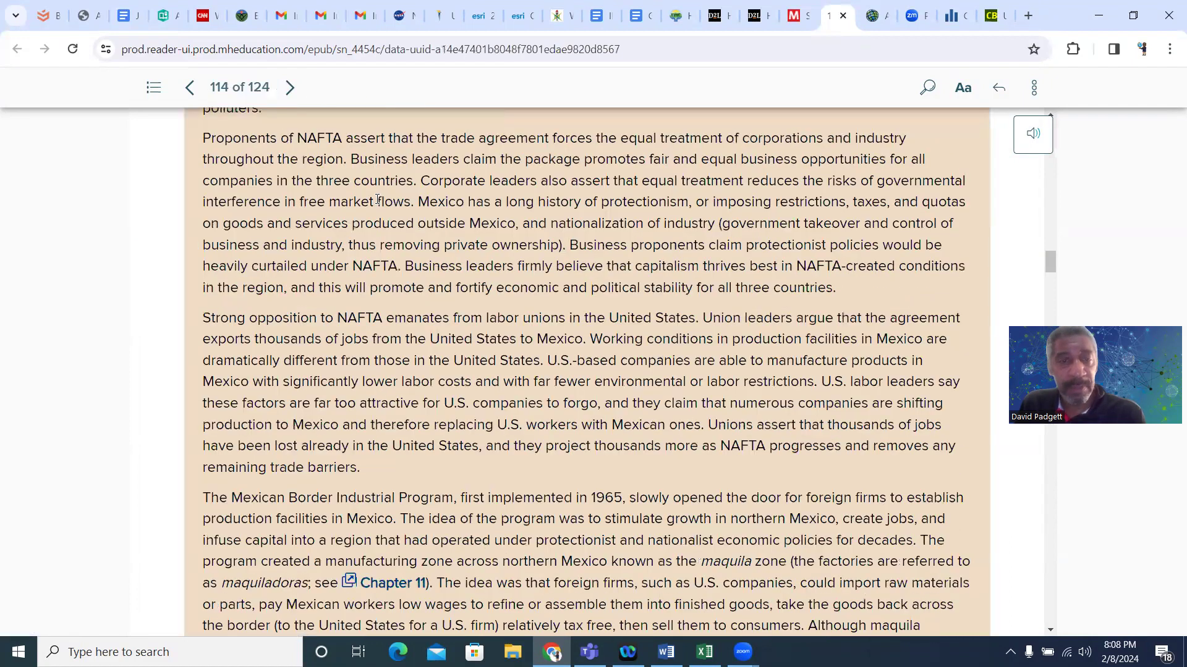
Move on to the eBook's section on the United States, find the Figure 12.28 map of its regions, and examine it enlarged
click(290, 87)
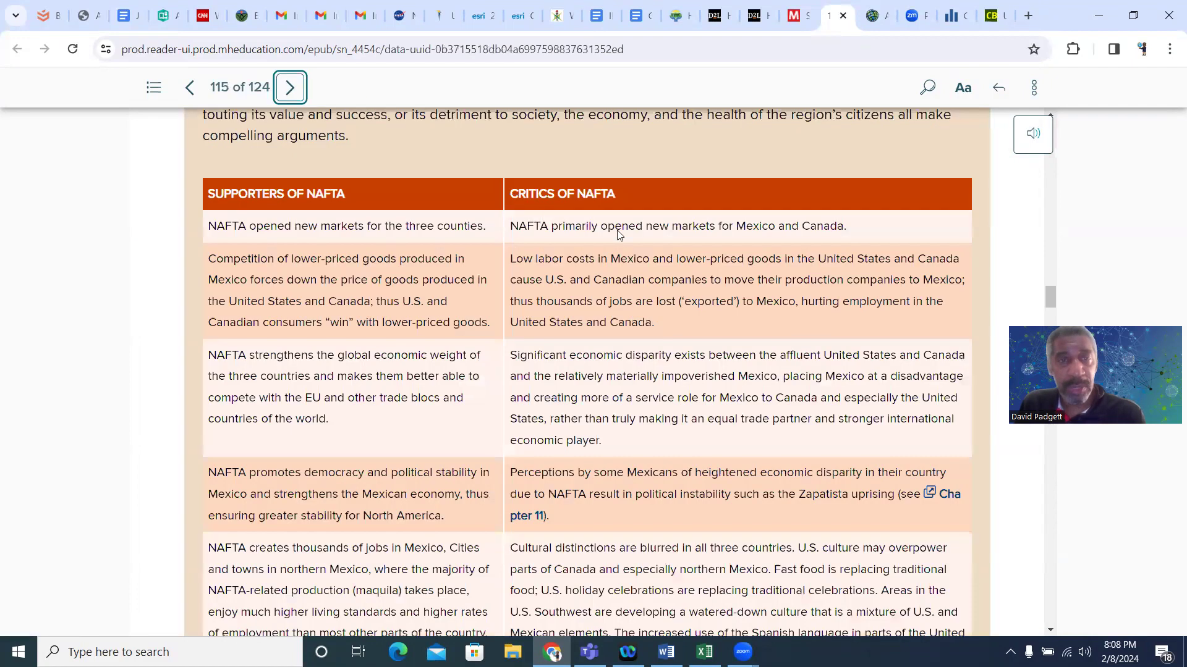
scroll(794, 265, down, 10)
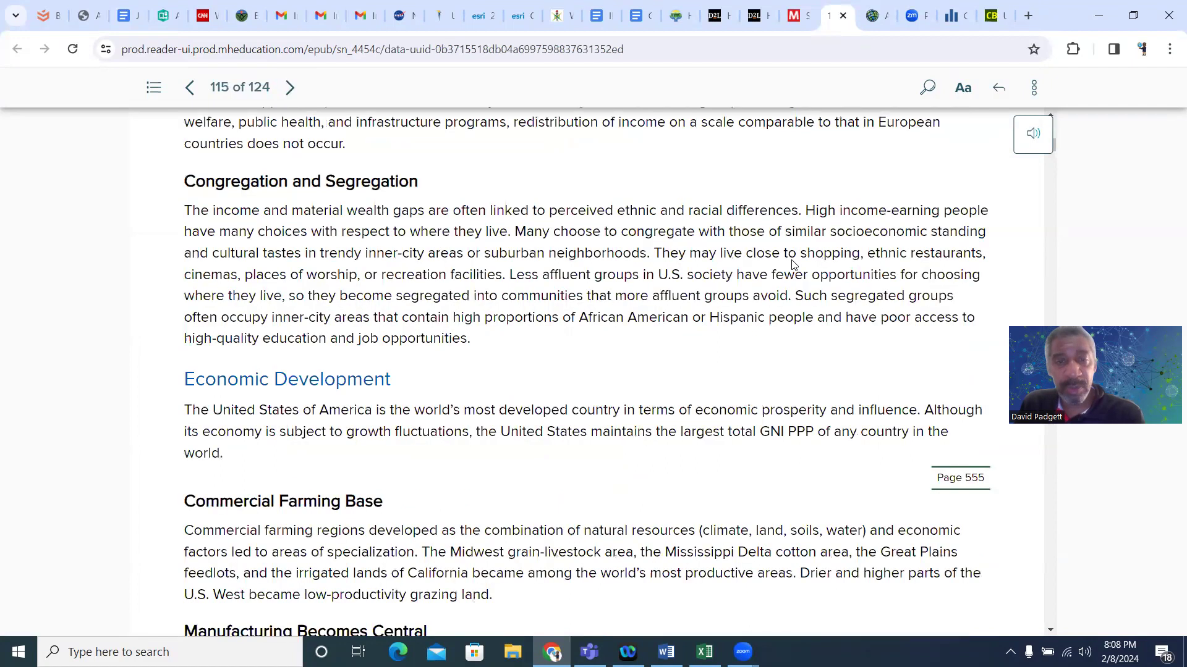
scroll(794, 265, down, 10)
scroll(793, 266, down, 10)
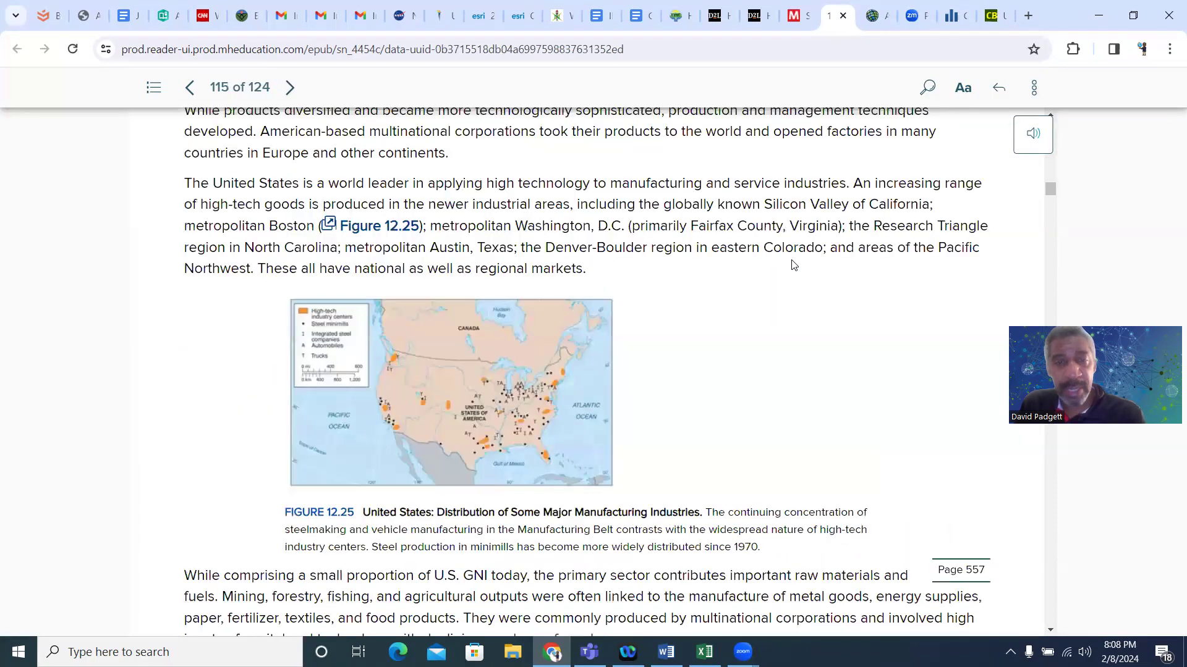
scroll(793, 265, down, 10)
scroll(794, 265, down, 10)
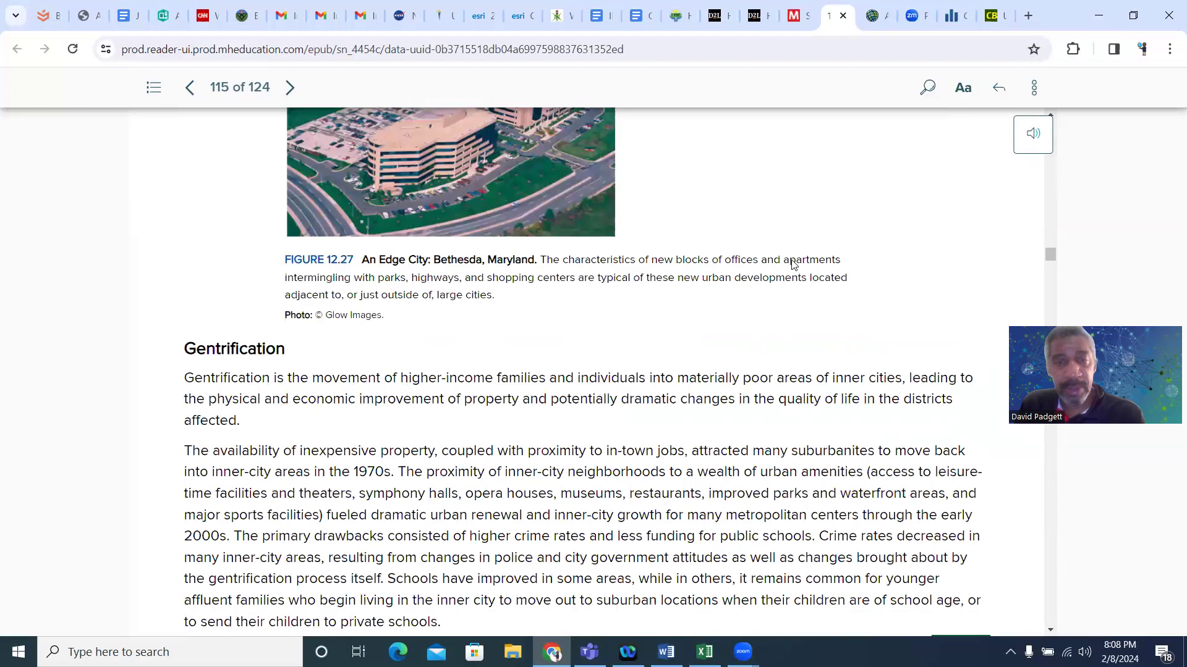
scroll(790, 259, down, 15)
click(503, 236)
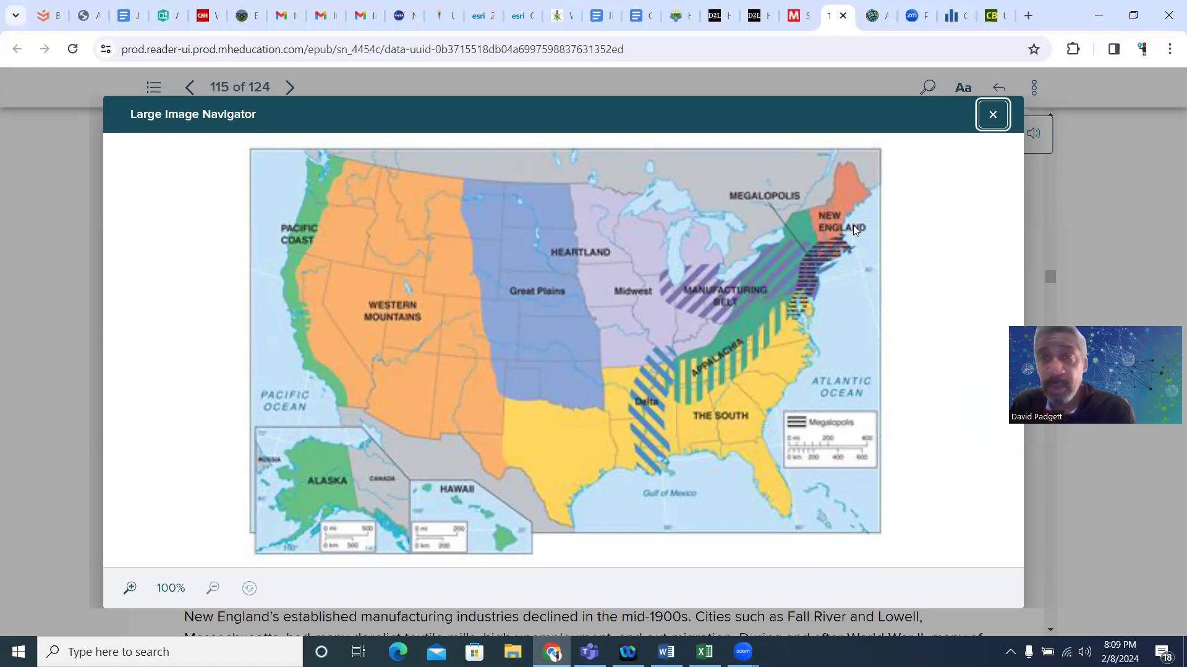
click(993, 114)
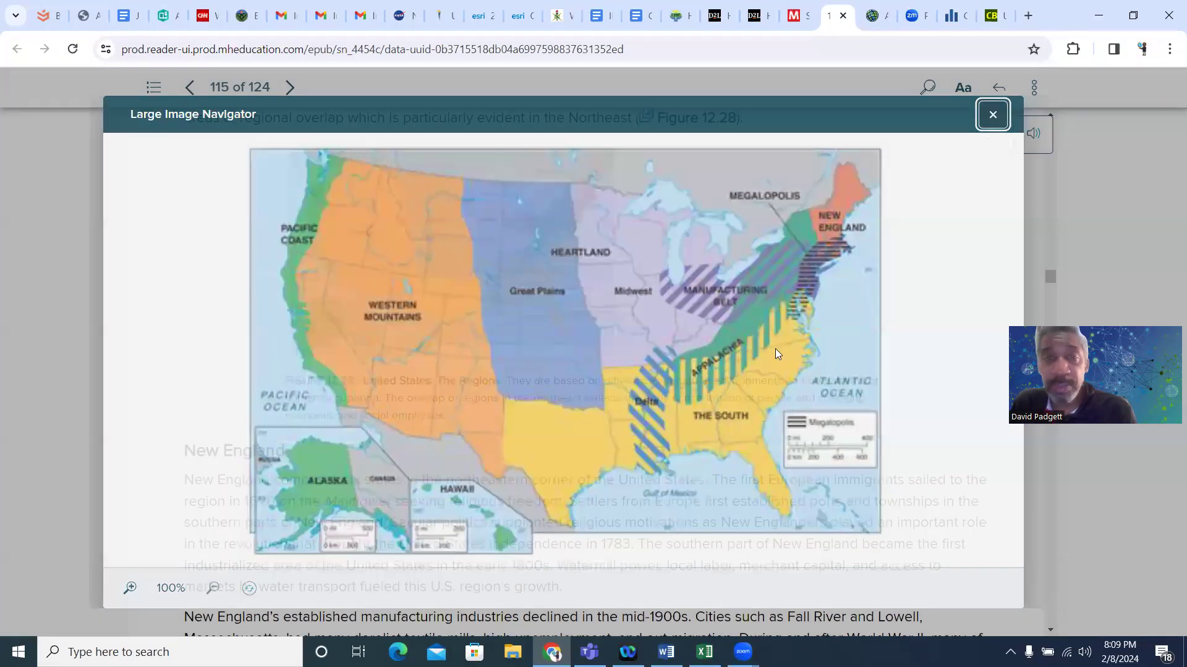
Look over the descriptions of the U.S. sub-regions, from New England and Megalopolis through the Manufacturing Belt and Appalachia to the Heartland
scroll(673, 387, down, 5)
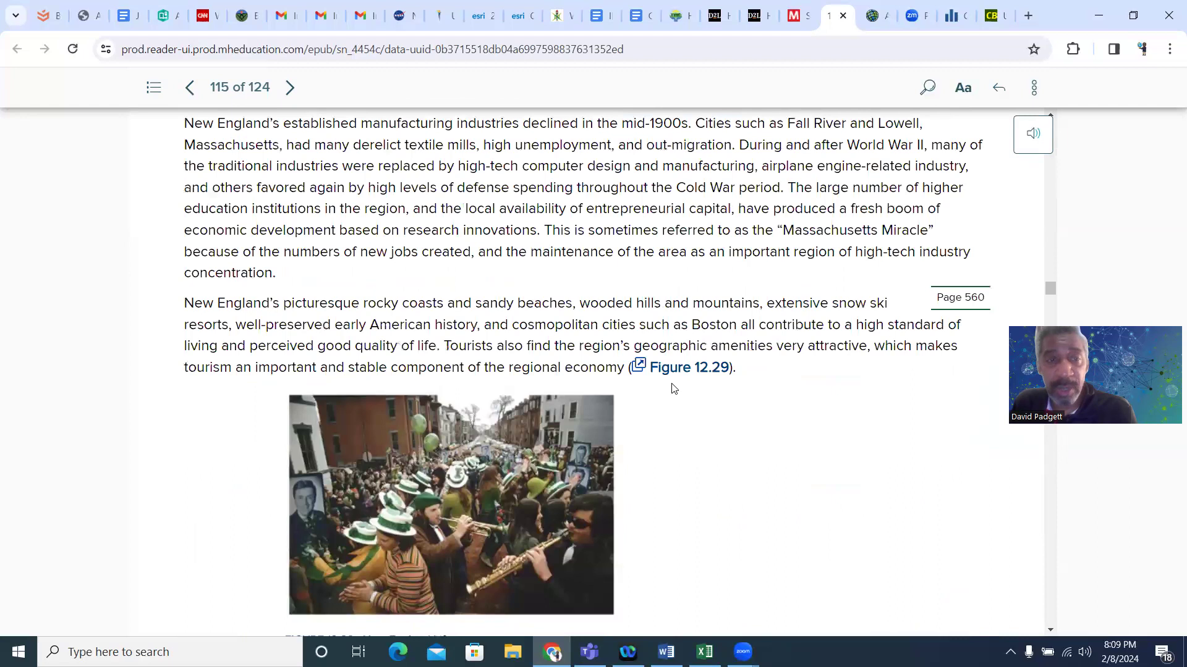
scroll(356, 195, down, 8)
click(690, 278)
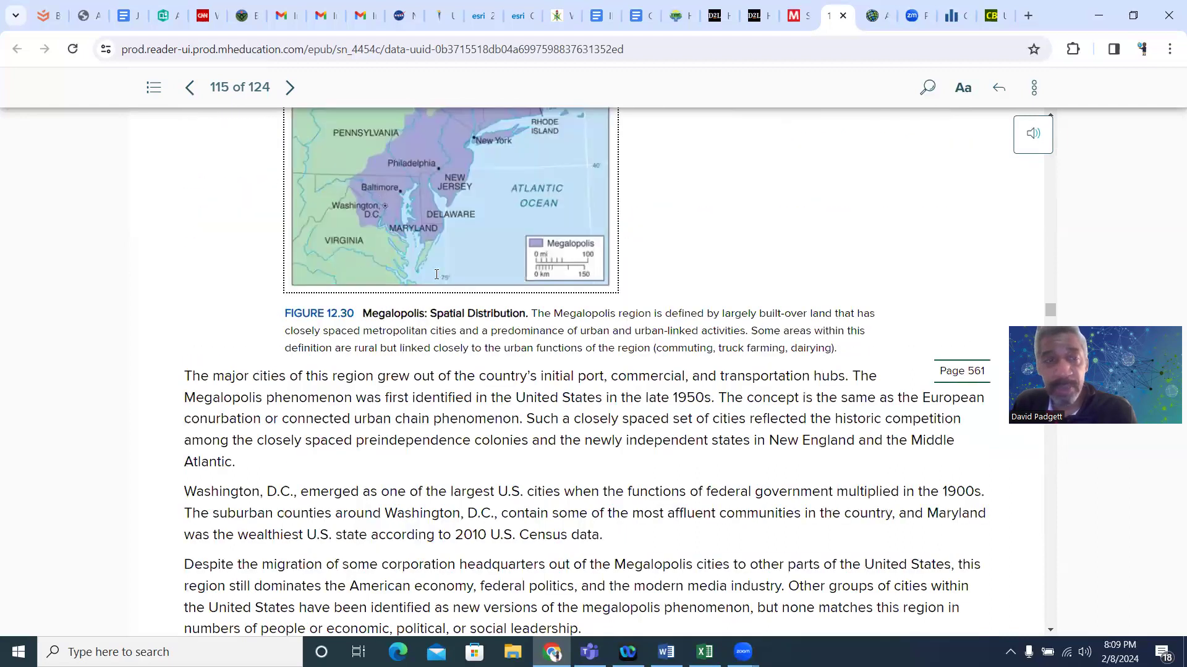
scroll(436, 275, down, 7)
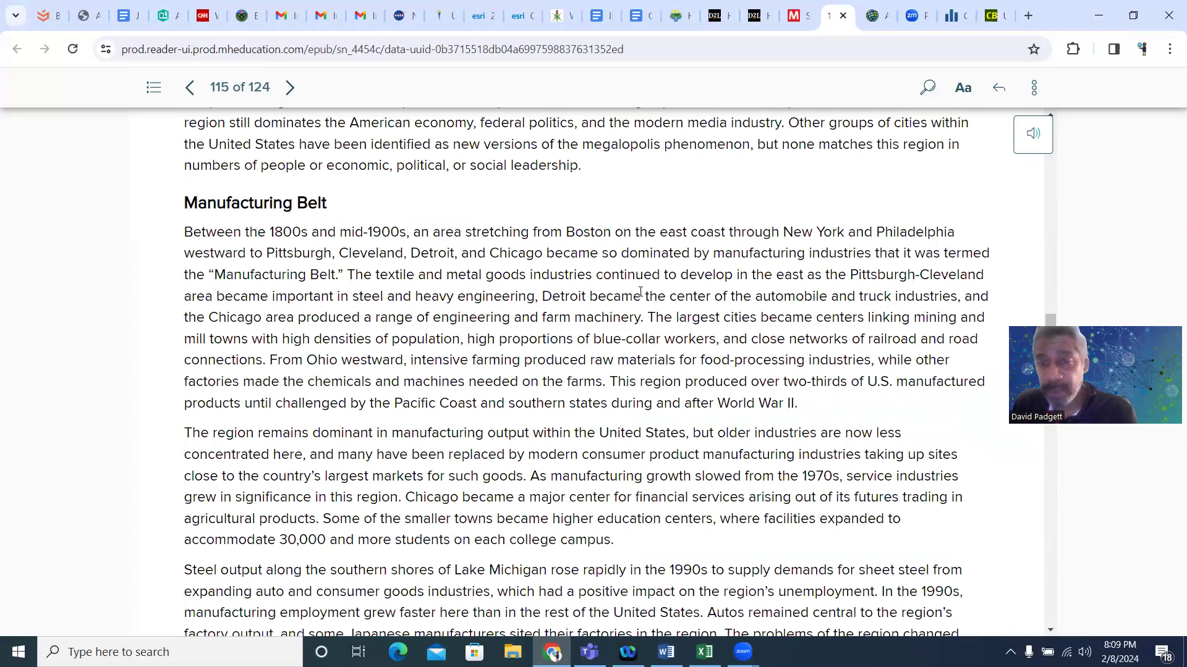
scroll(640, 292, down, 5)
scroll(629, 292, down, 7)
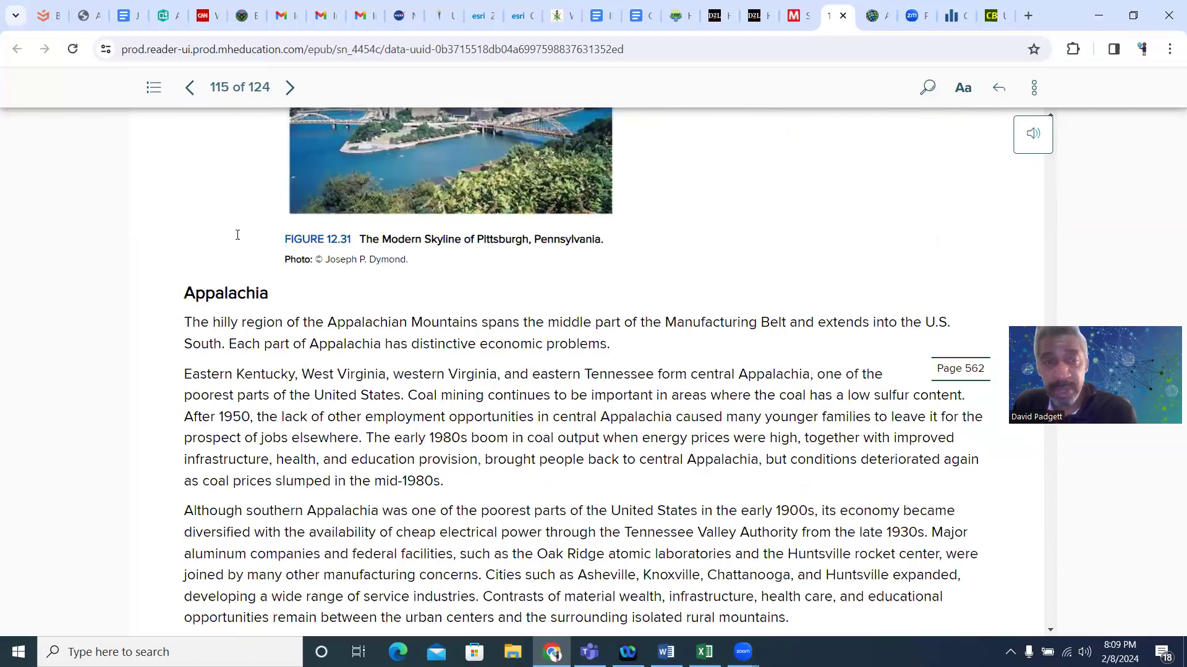
scroll(466, 341, down, 3)
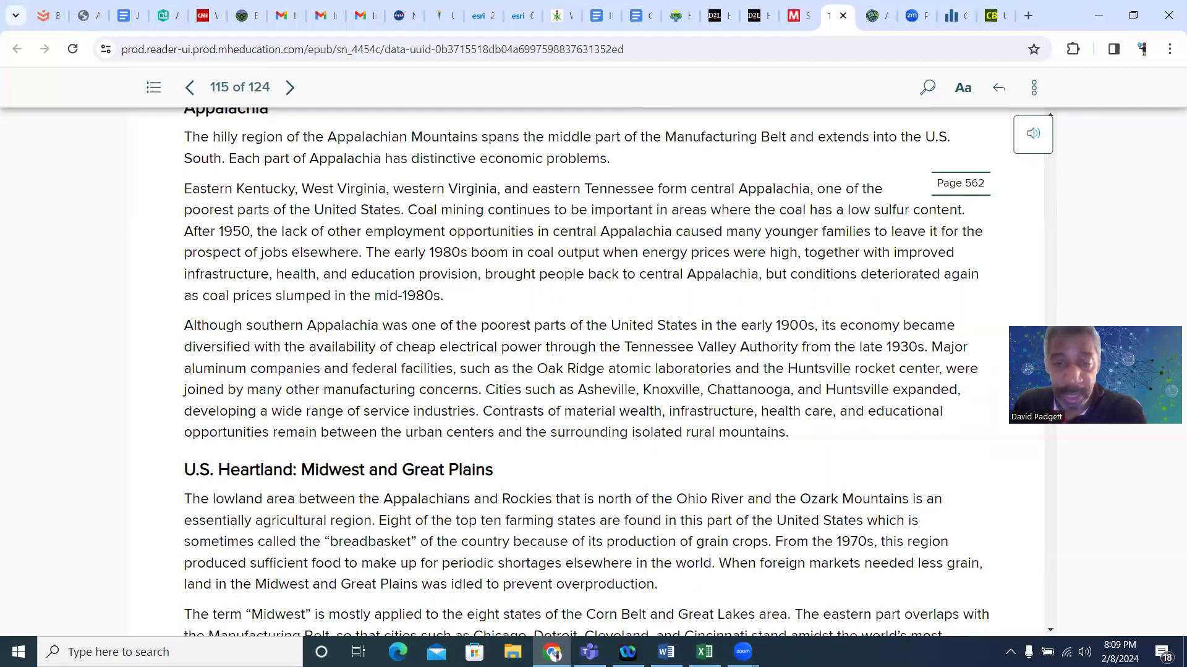
Check question 7 of the GIS Assignment 3 document in Word, and return to the browser
key(alt+Tab)
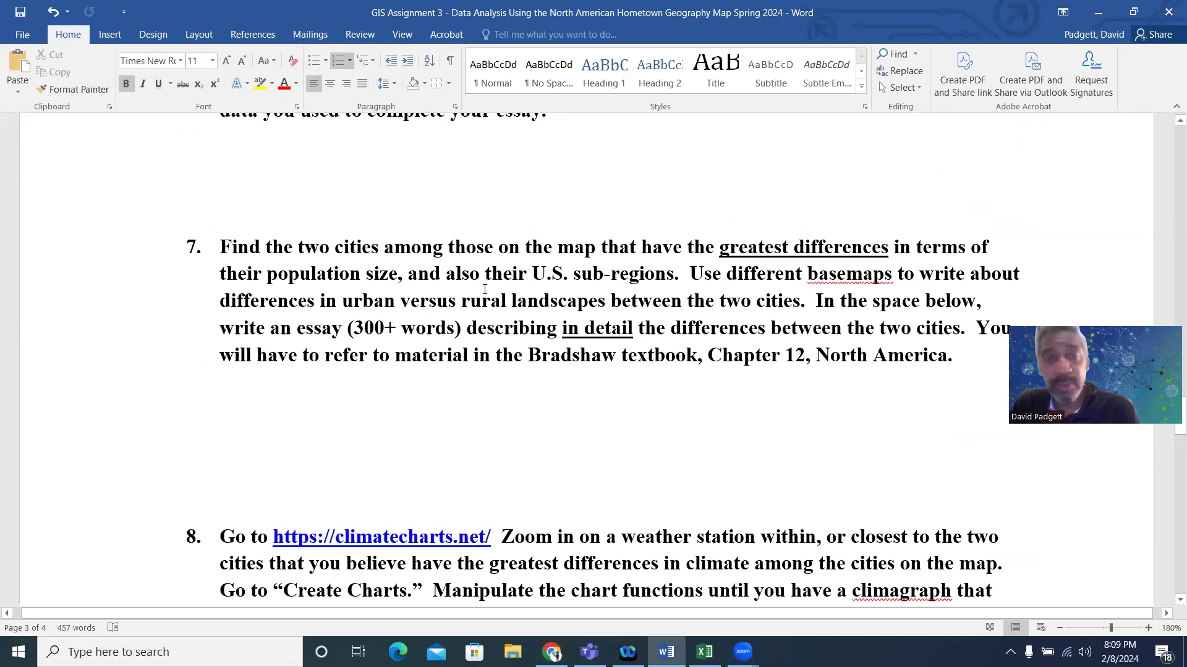
click(552, 652)
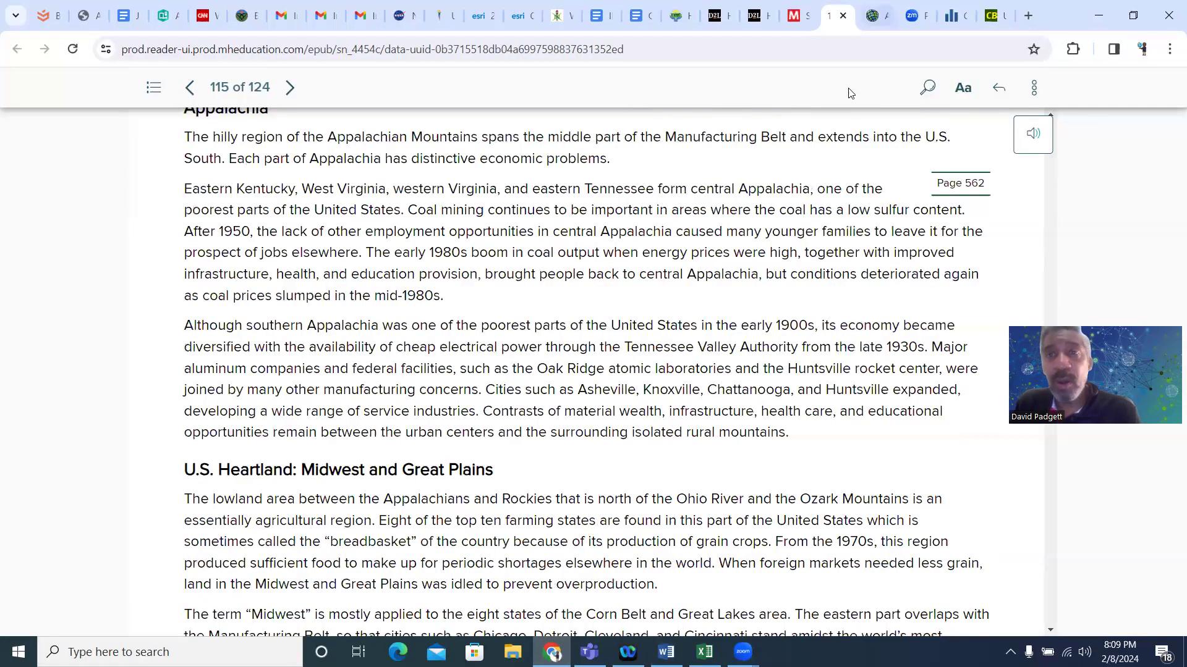
Switch to the ArcGIS hometown web map and change its basemap to Imagery Hybrid
click(877, 15)
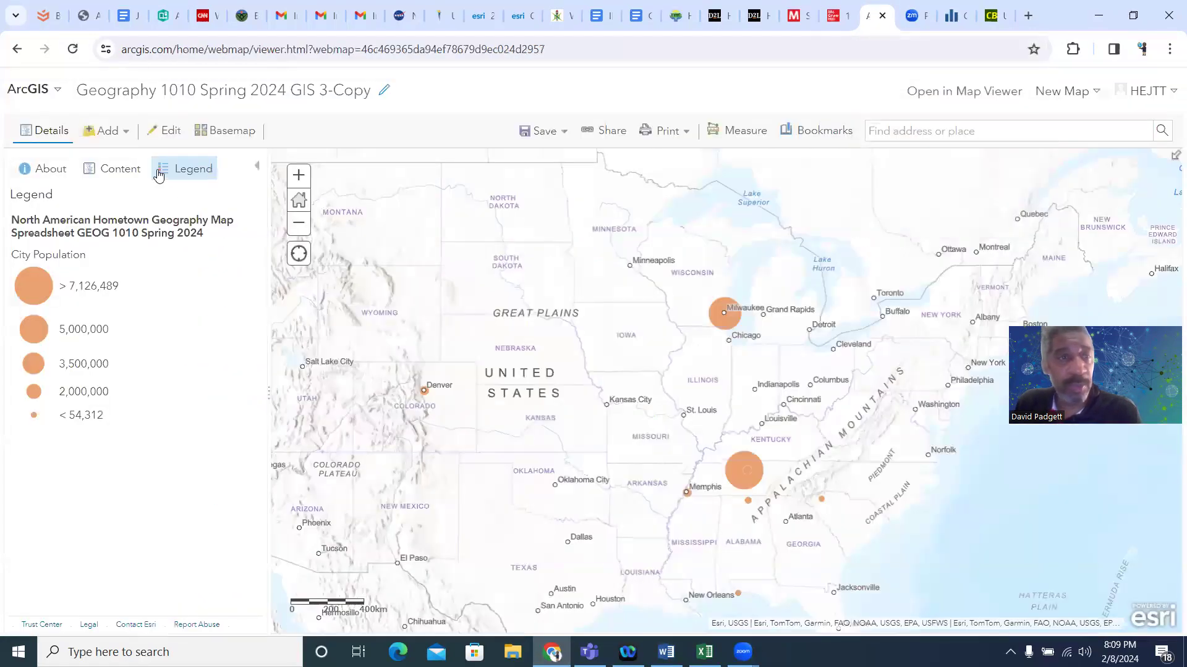
click(227, 131)
click(317, 218)
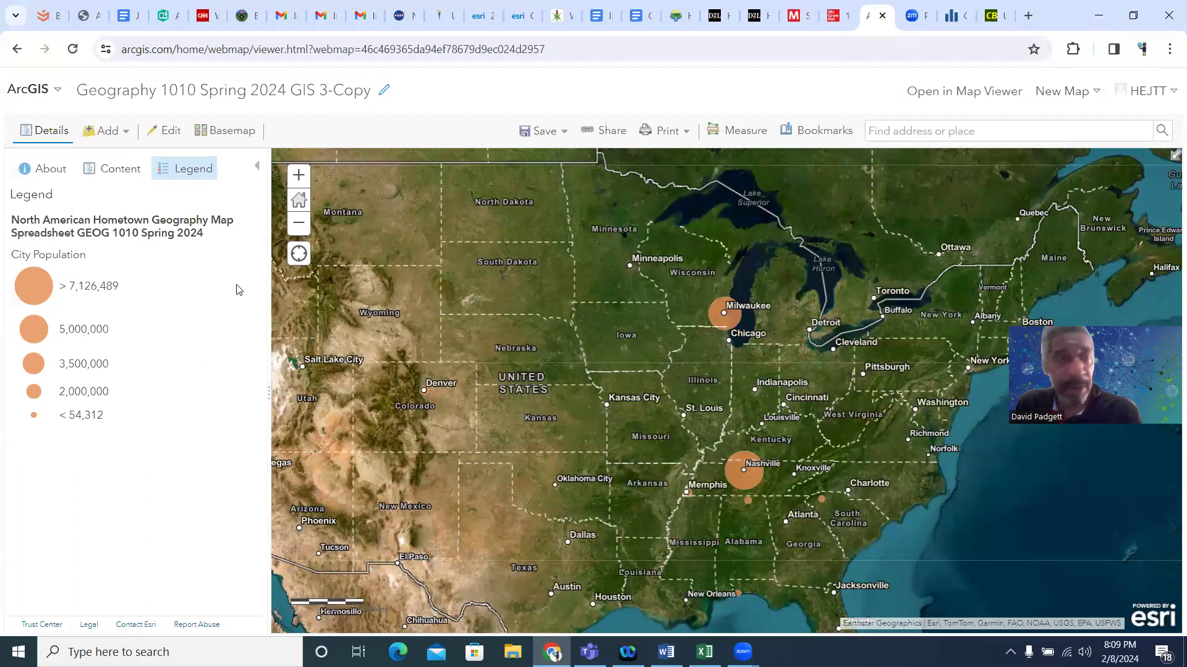
Restyle the North American Hometown Geography layer to show Hometown City and State with unique symbols
click(114, 176)
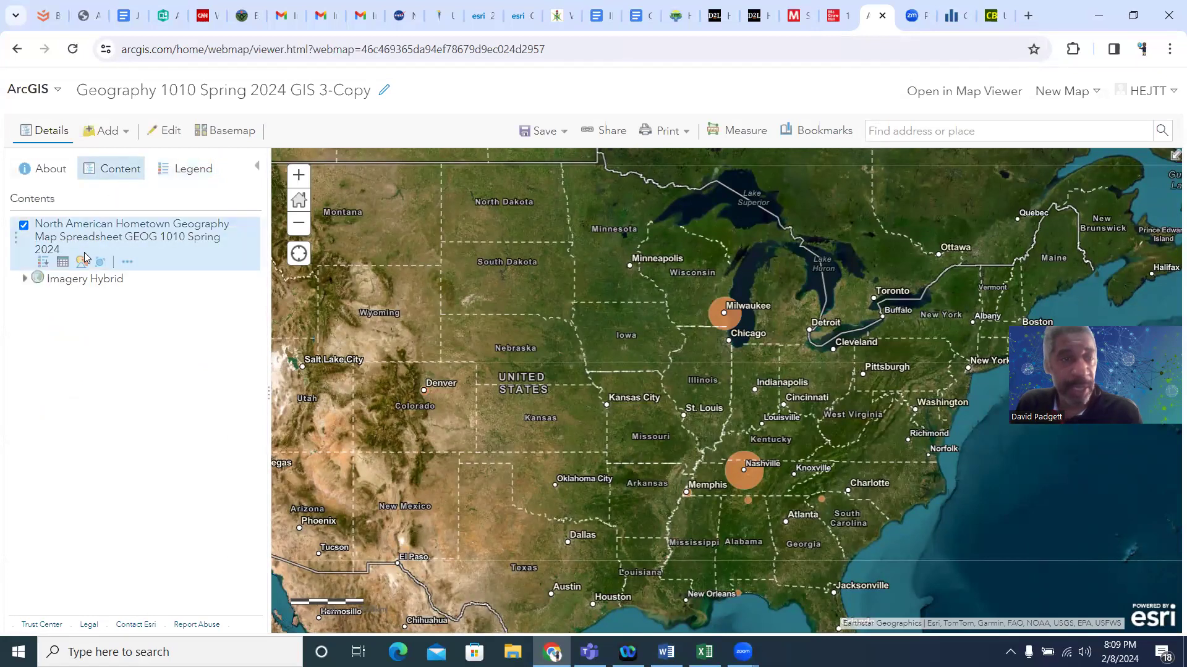
click(84, 263)
click(221, 271)
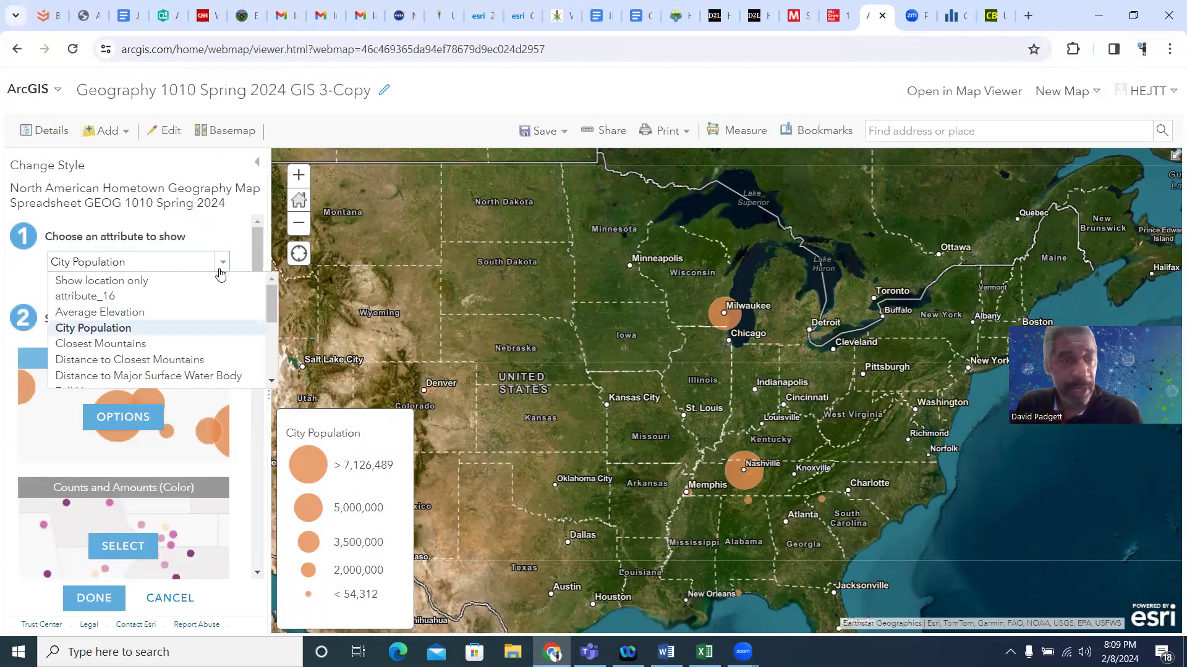
scroll(205, 305, down, 5)
scroll(194, 305, up, 5)
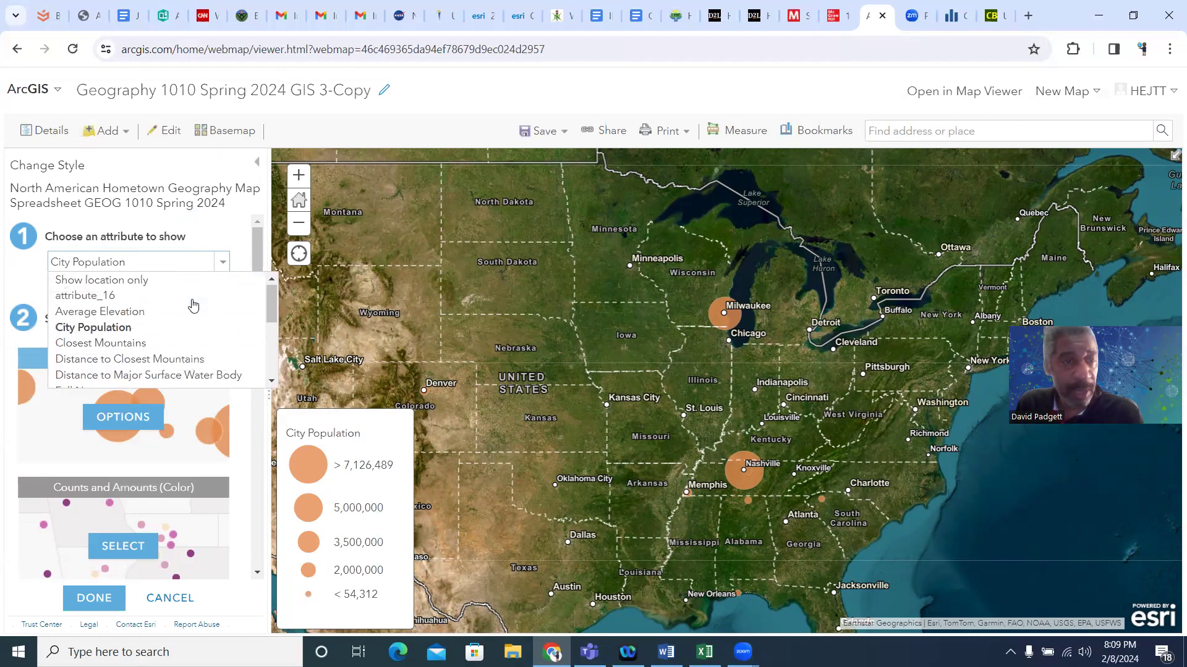
scroll(191, 303, down, 2)
click(164, 330)
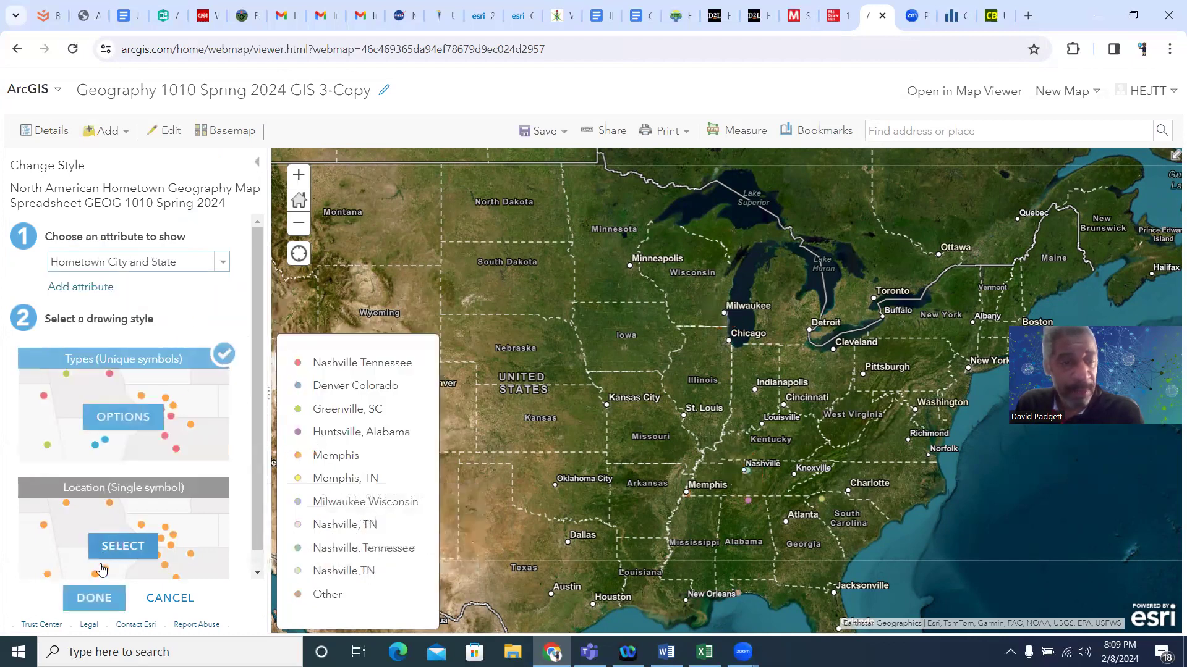
click(110, 595)
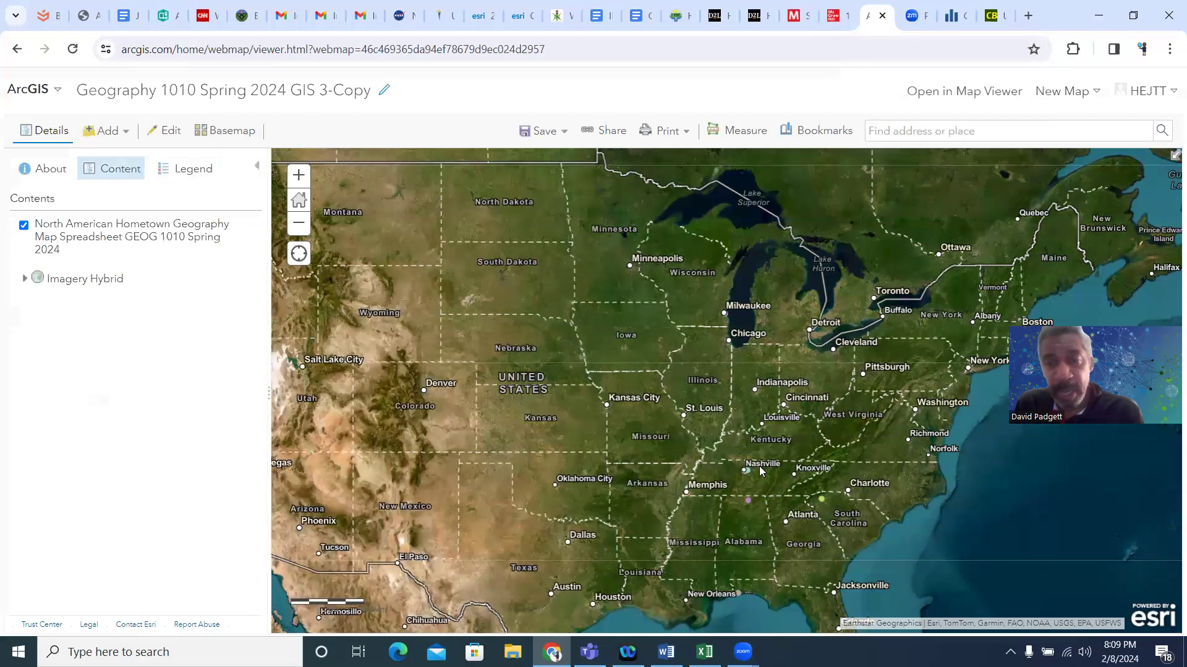
Zoom in on Nashville to examine its urban landscape and hometown points on the imagery
scroll(760, 471, up, 1)
scroll(760, 471, up, 1)
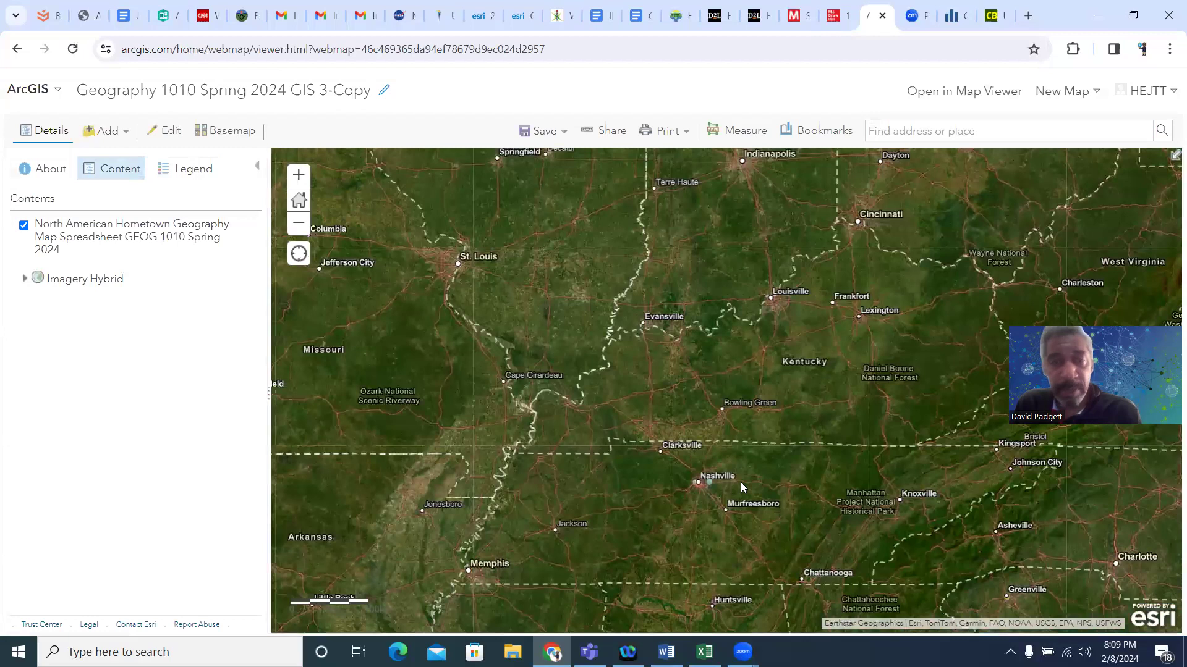
scroll(740, 482, up, 1)
scroll(670, 501, up, 4)
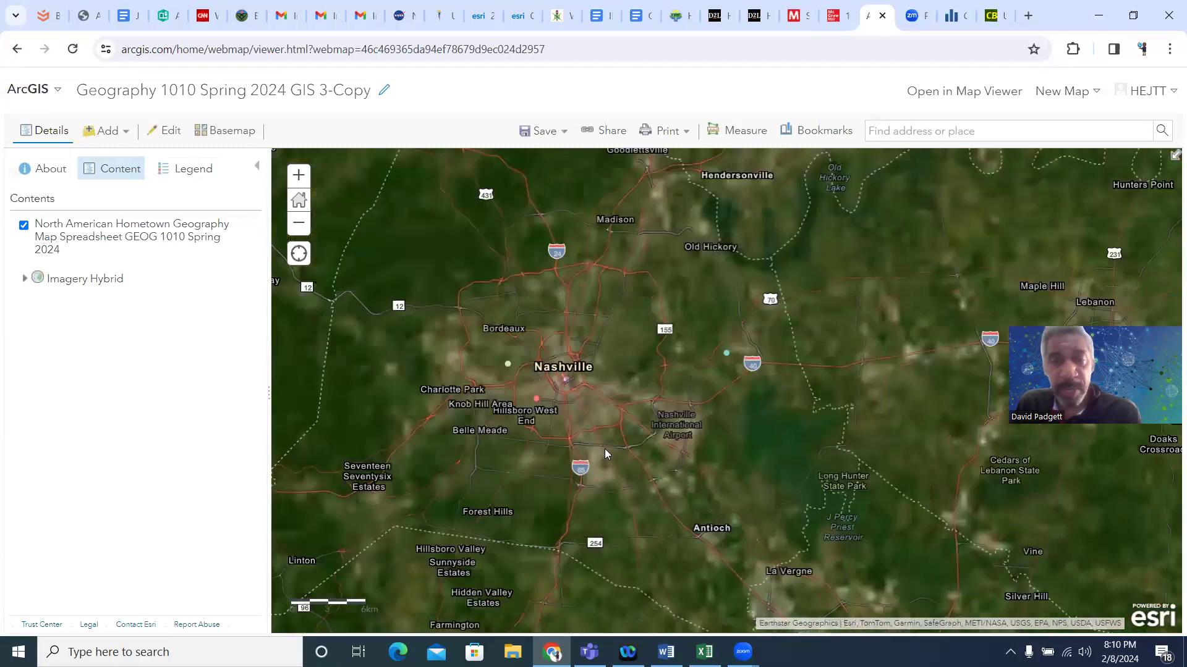
scroll(597, 446, up, 1)
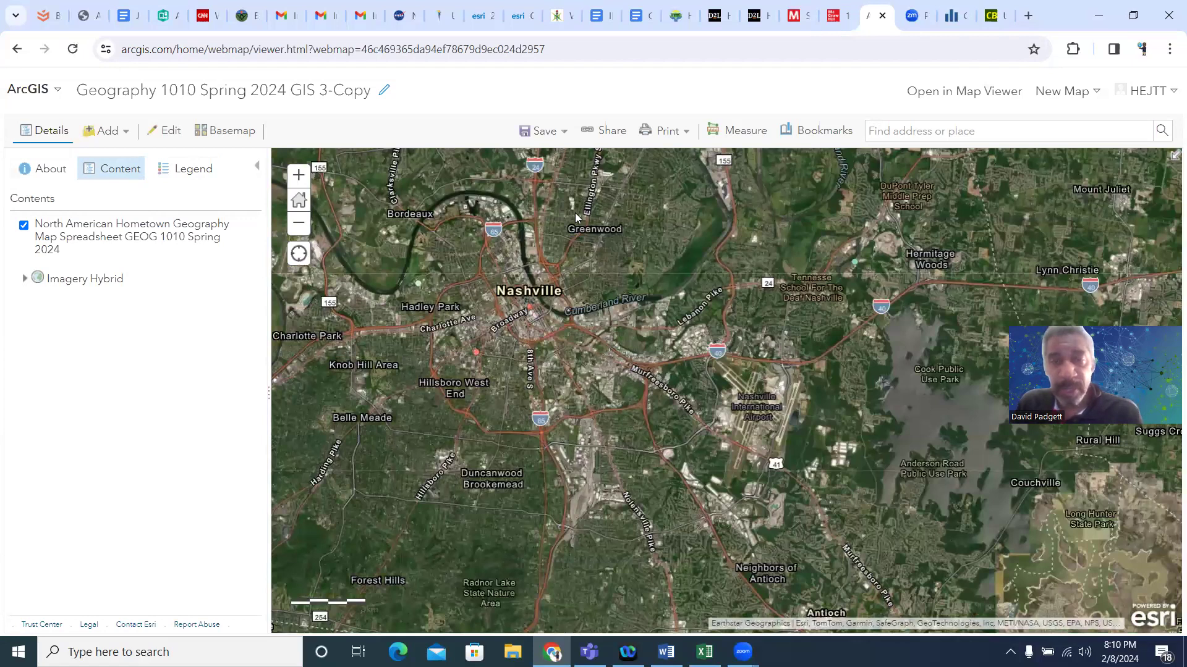
scroll(607, 305, down, 1)
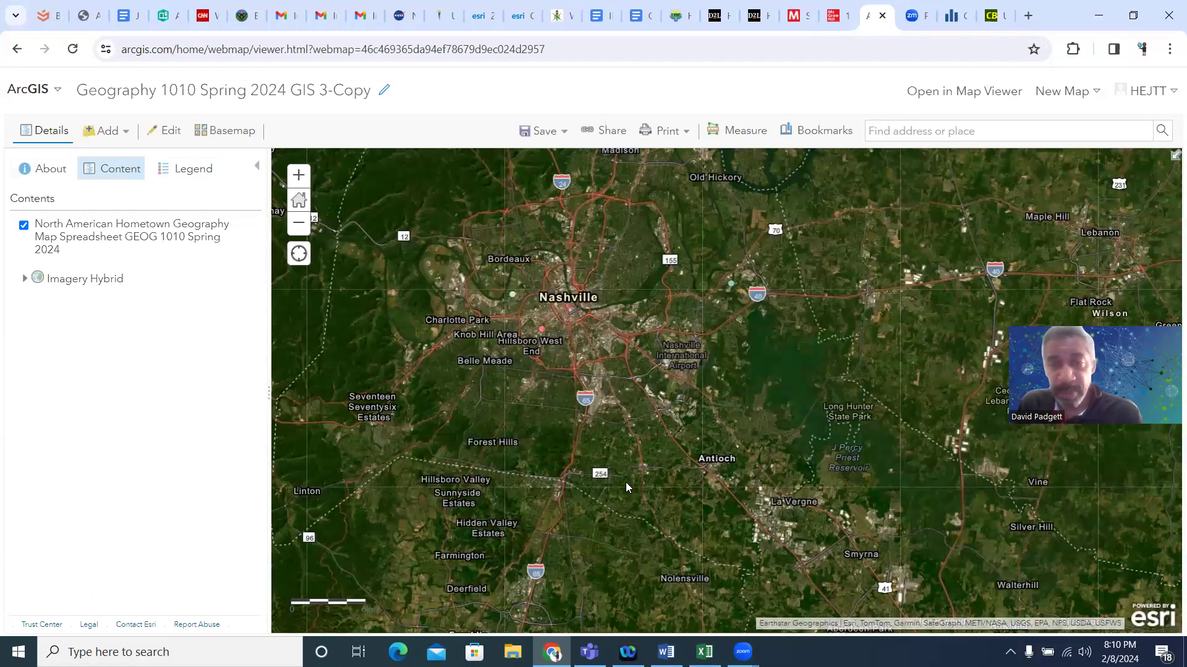
Find Milwaukee on the imagery basemap, north of Nashville past Chicago, and examine its urban landscape
scroll(625, 483, down, 2)
drag(613, 254, 615, 567)
drag(625, 287, 585, 607)
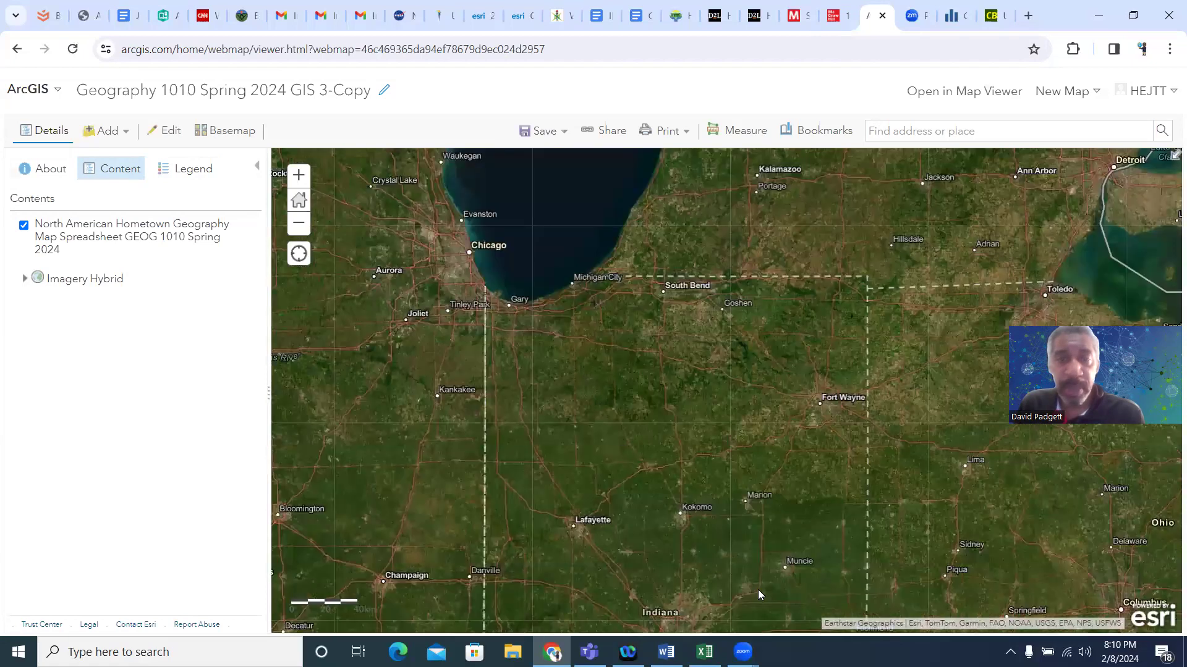
drag(577, 283, 584, 416)
scroll(650, 302, up, 2)
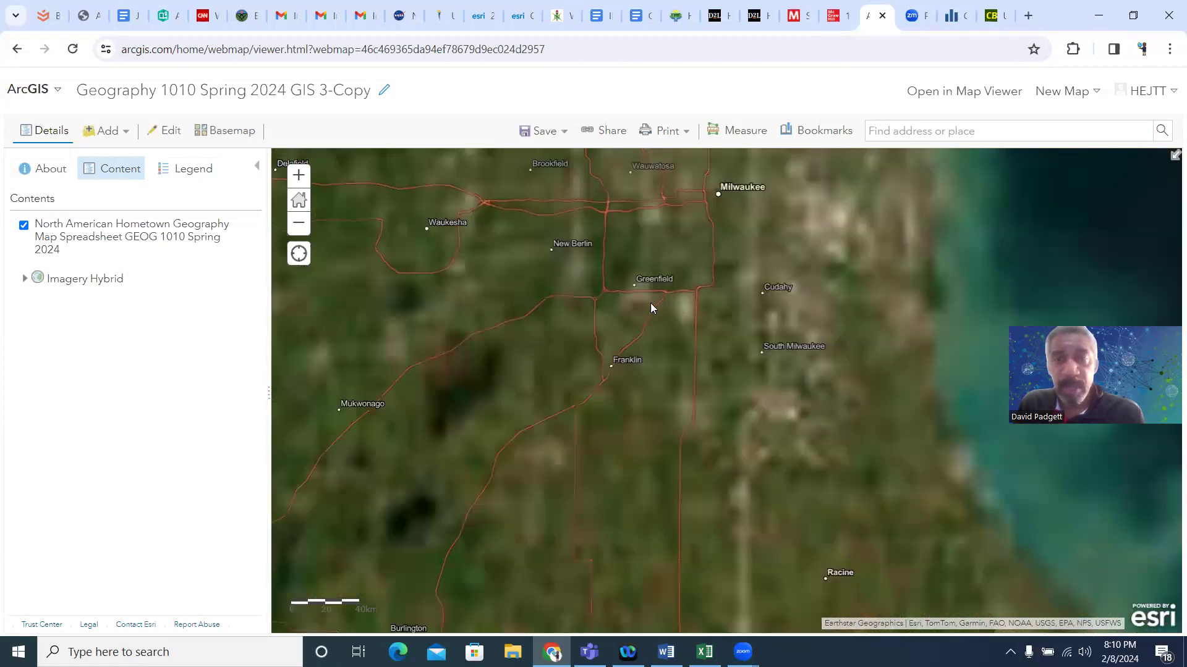
drag(650, 303, 540, 537)
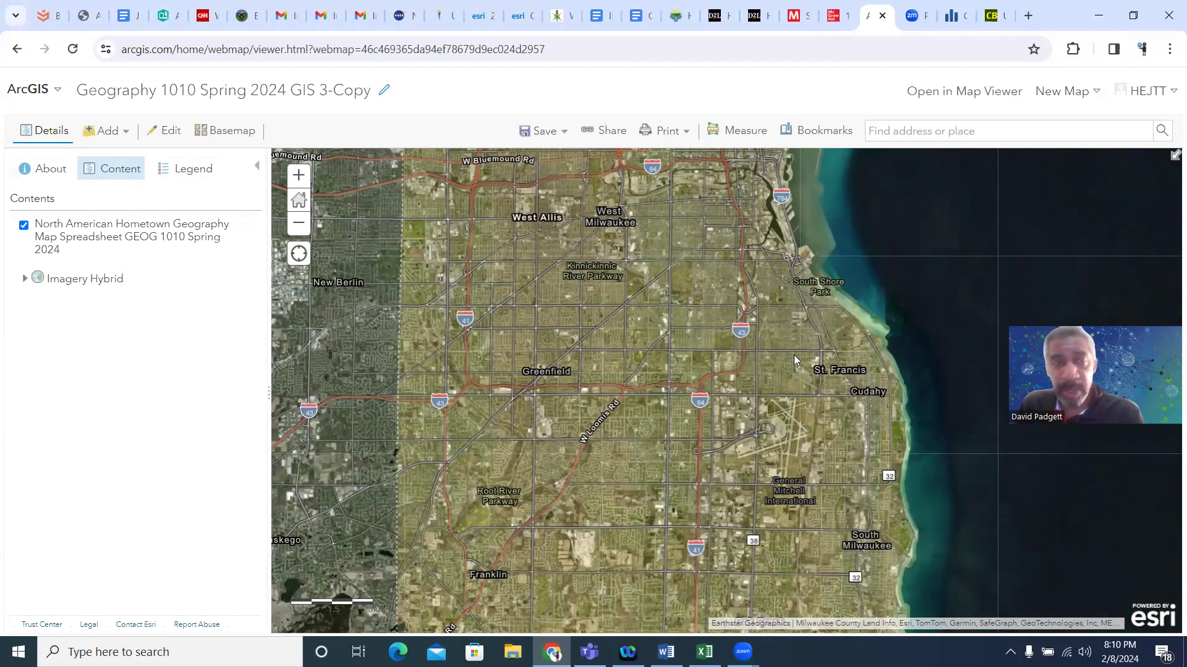
Show the map legend of hometown cities and examine Milwaukee and the surrounding Great Lakes region at several scales
click(185, 178)
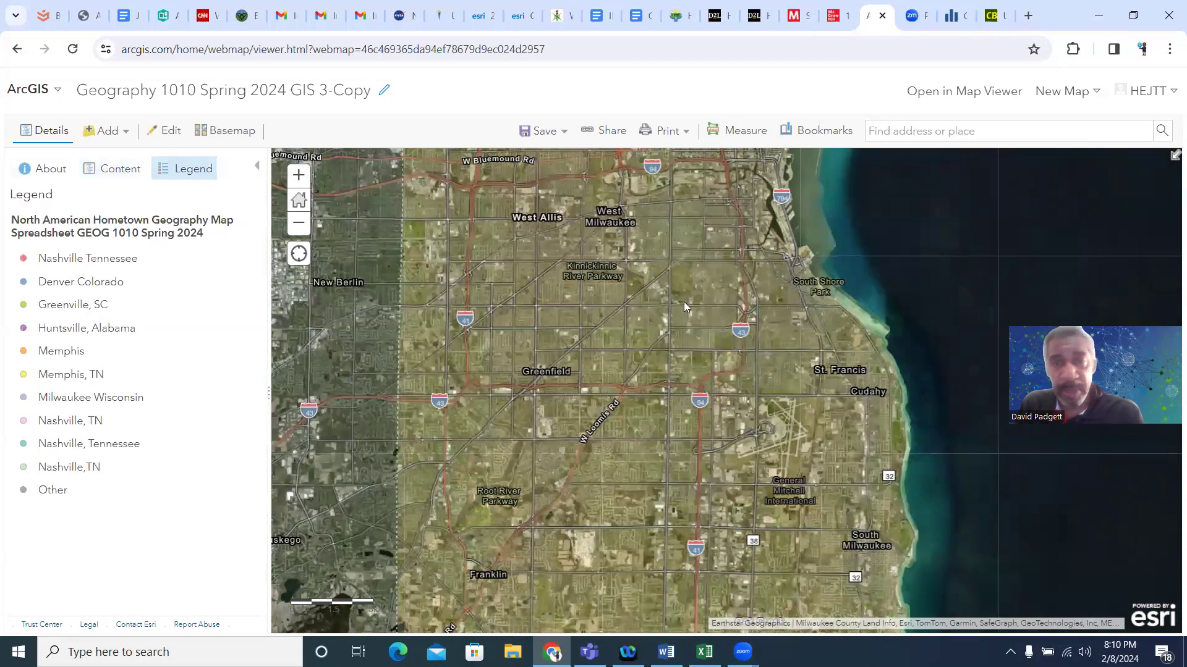
scroll(772, 407, down, 1)
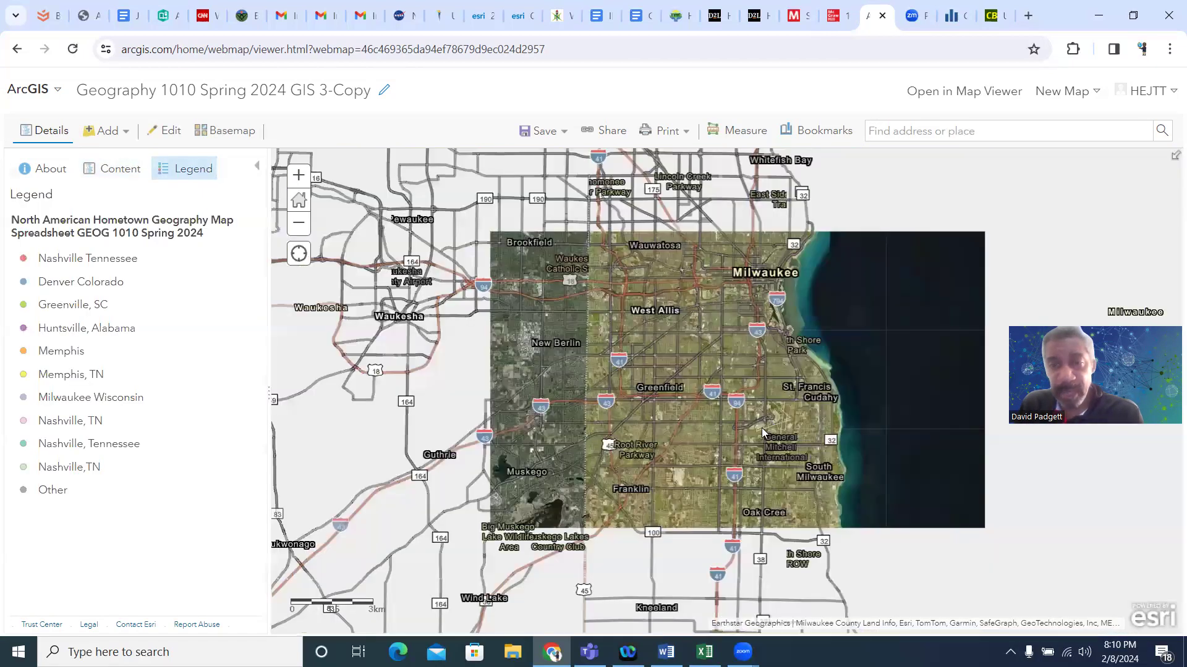
scroll(764, 338, up, 1)
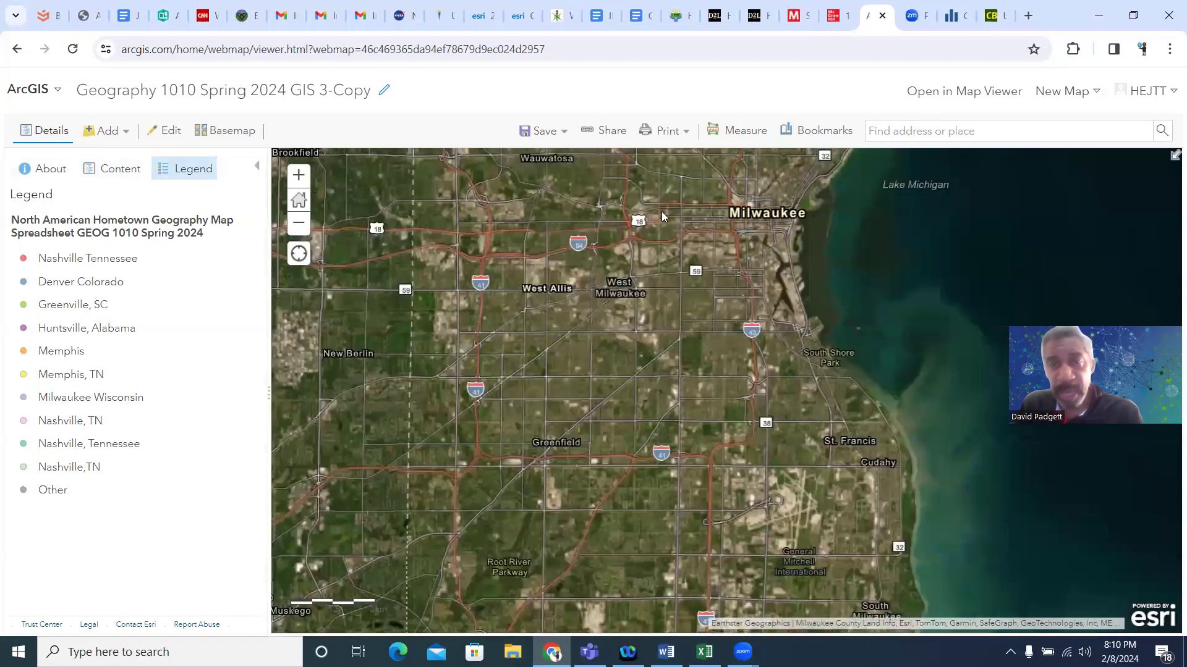
scroll(722, 272, up, 1)
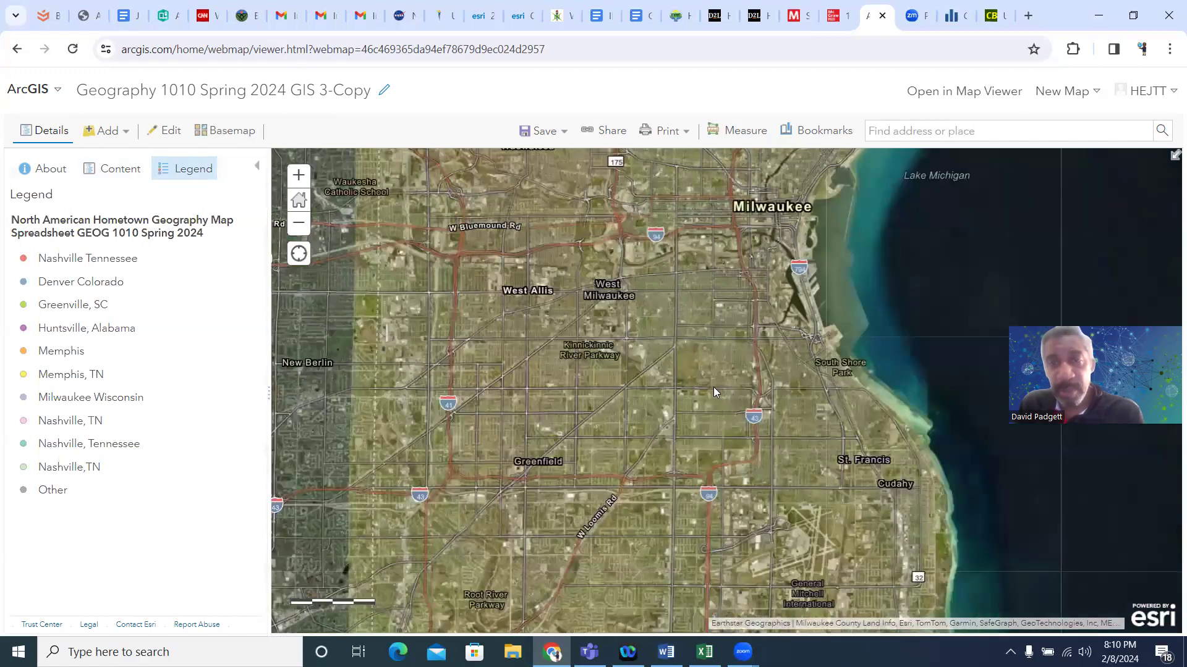
scroll(712, 416, down, 5)
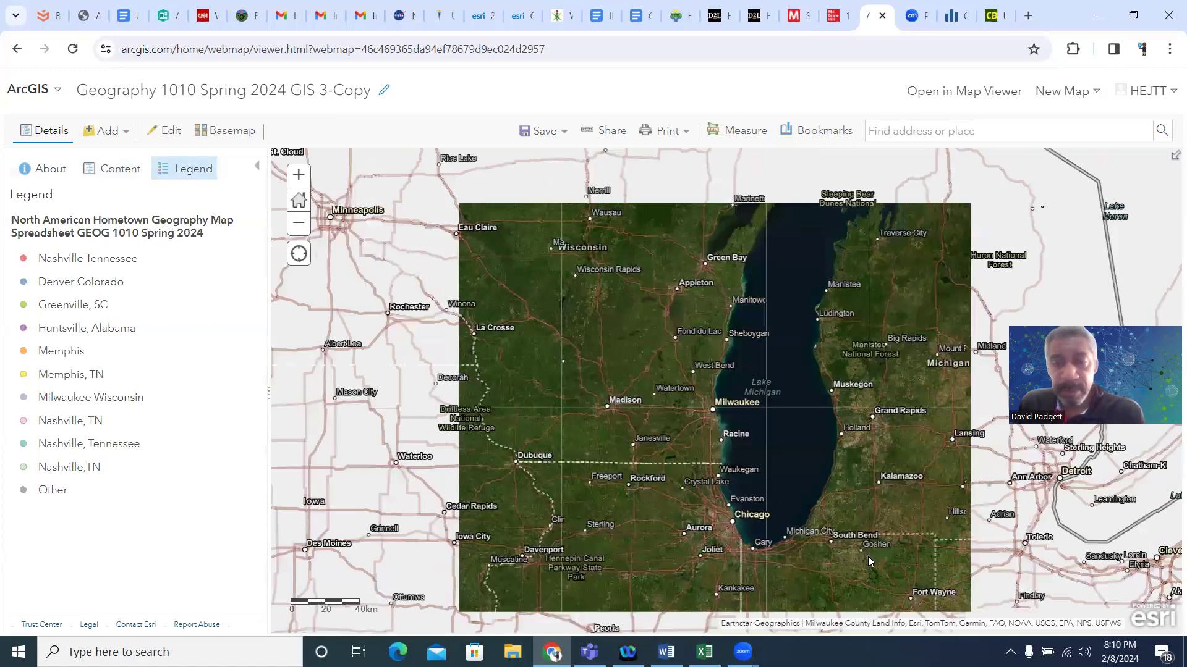
drag(868, 556, 786, 367)
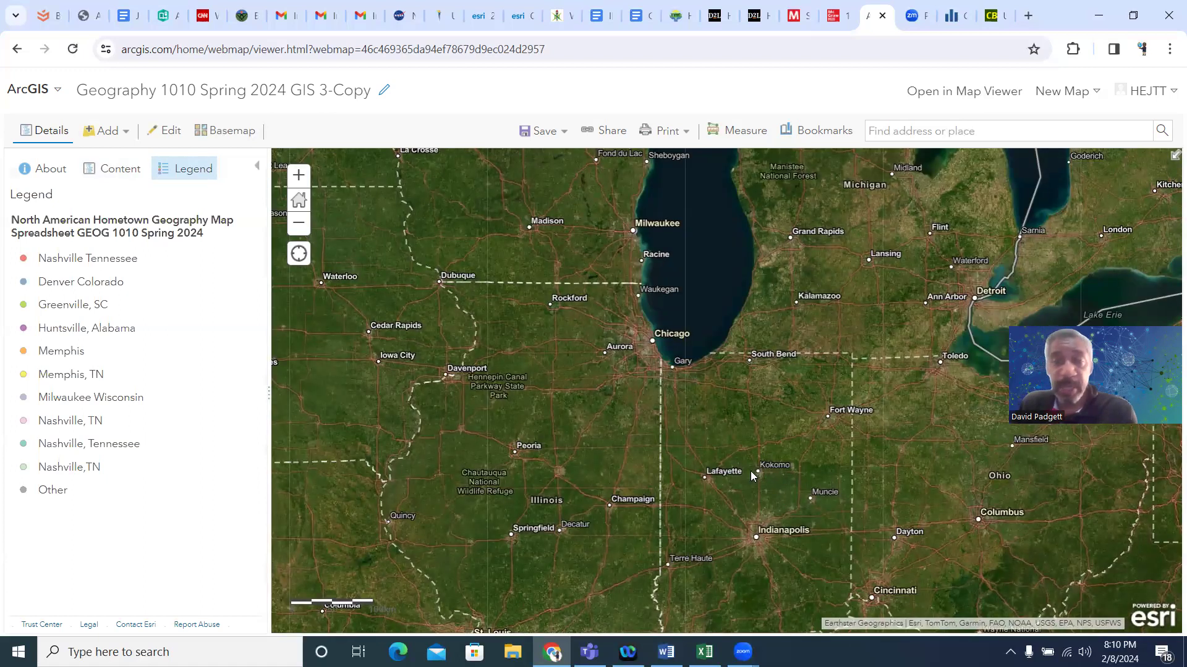
Switch to the assignment document in Word, read question 8 and open its climatecharts.net link
click(667, 652)
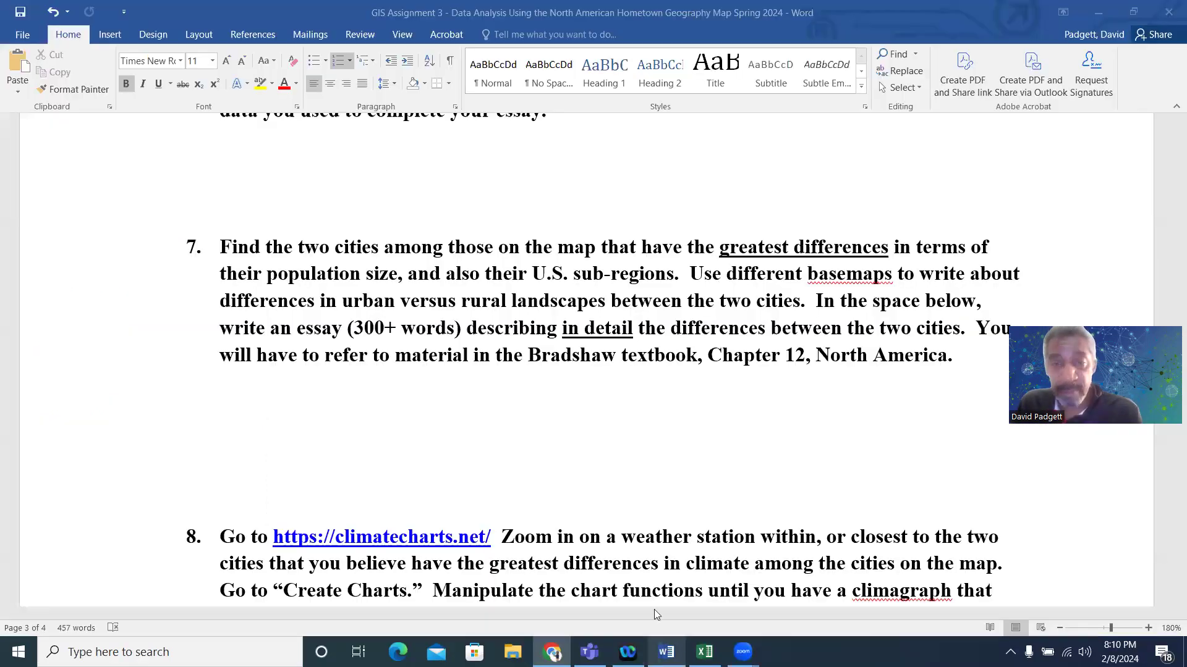
scroll(664, 442, down, 2)
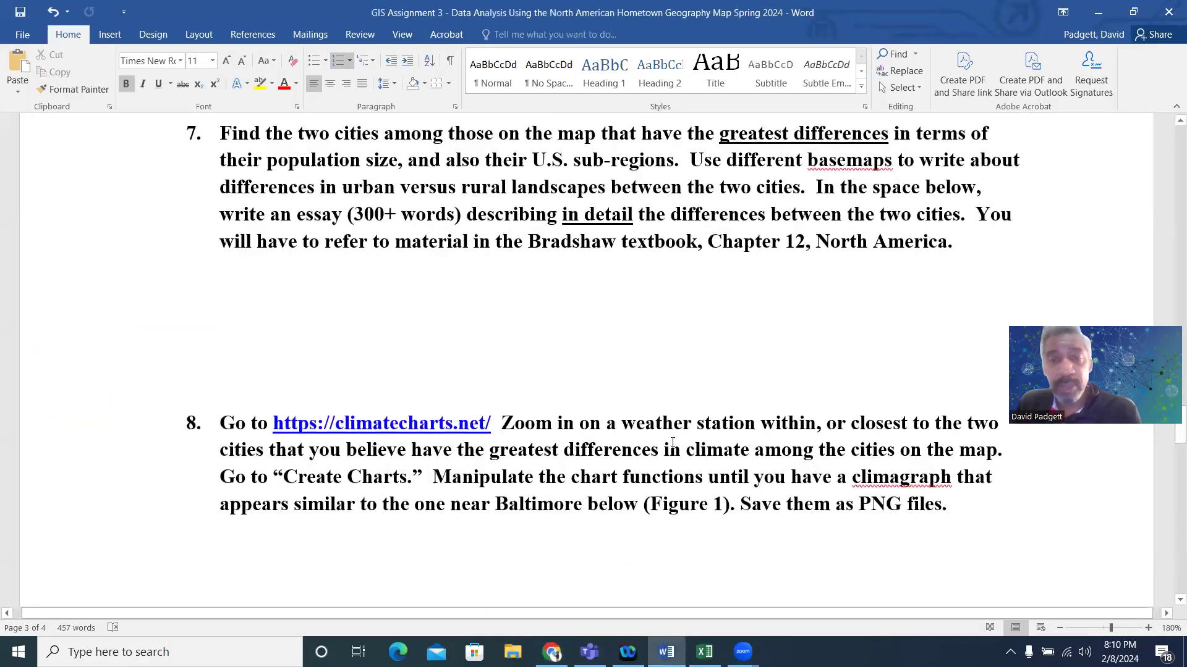
scroll(673, 443, down, 3)
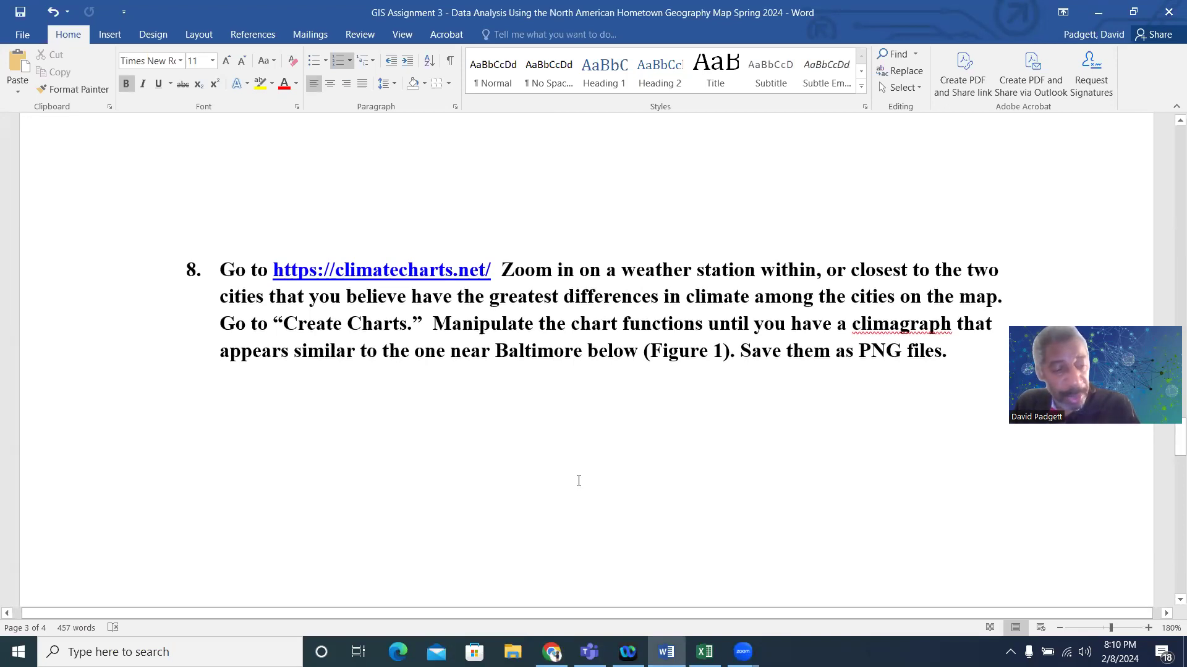
ctrl+click(425, 273)
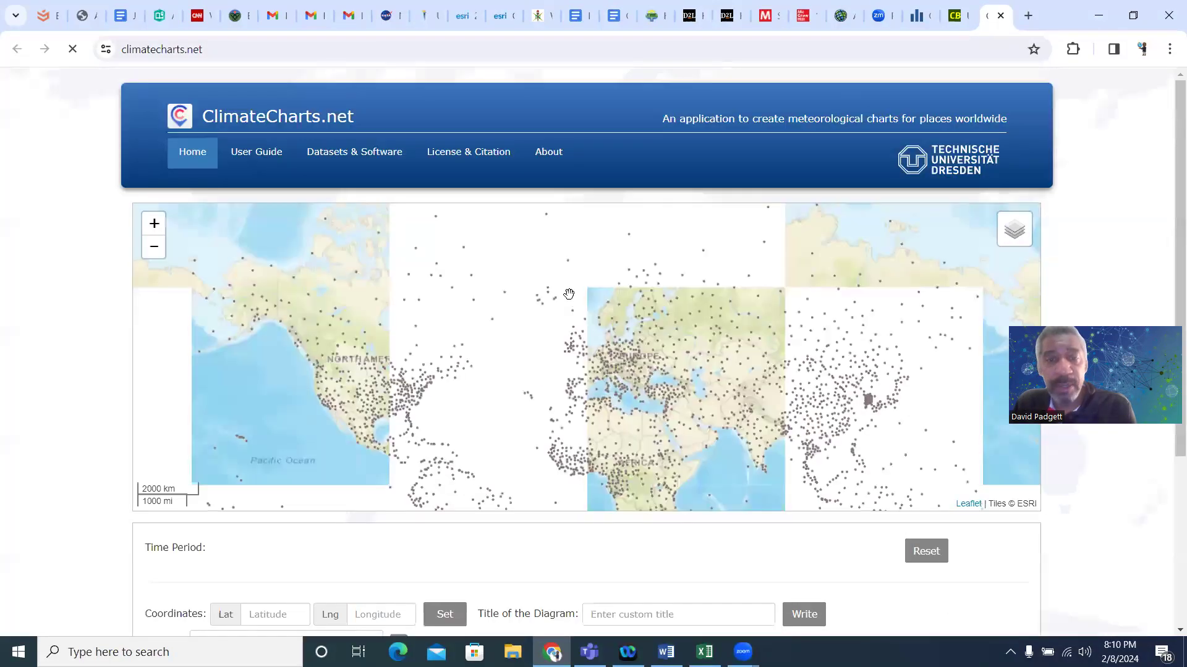
Select the weather station near Milwaukee, Wisconsin on the ClimateCharts map and create its climate charts
scroll(485, 373, up, 2)
drag(404, 412, 780, 321)
scroll(673, 408, up, 1)
drag(561, 415, 821, 456)
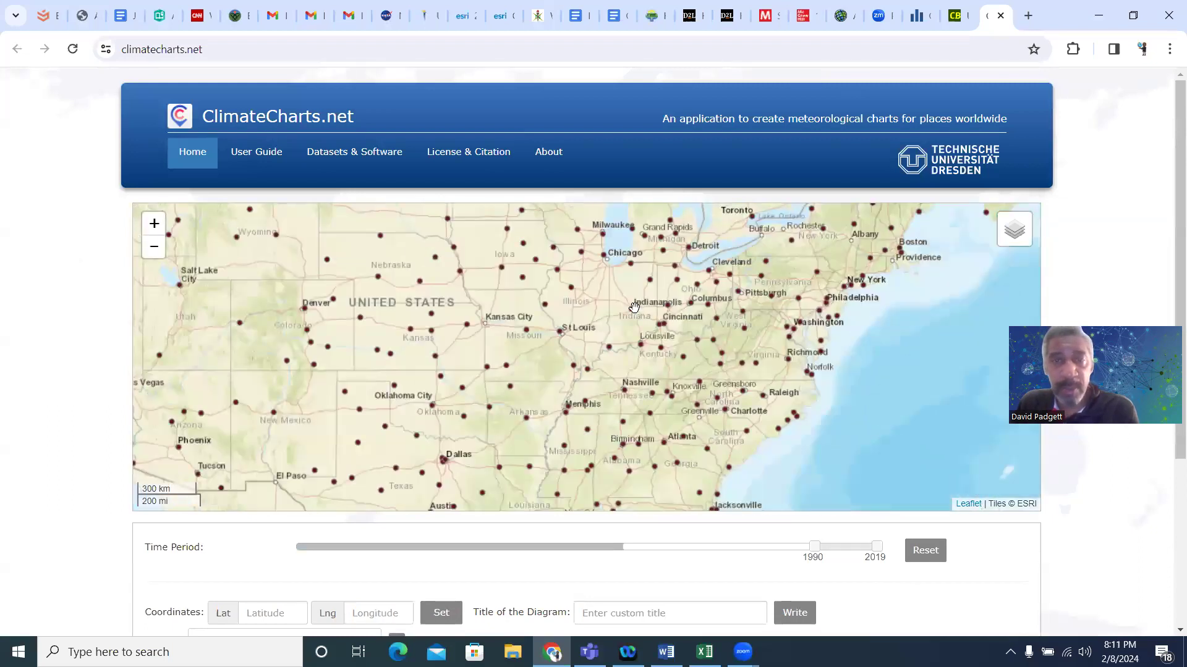
scroll(634, 308, up, 1)
drag(598, 223, 657, 260)
scroll(613, 371, up, 2)
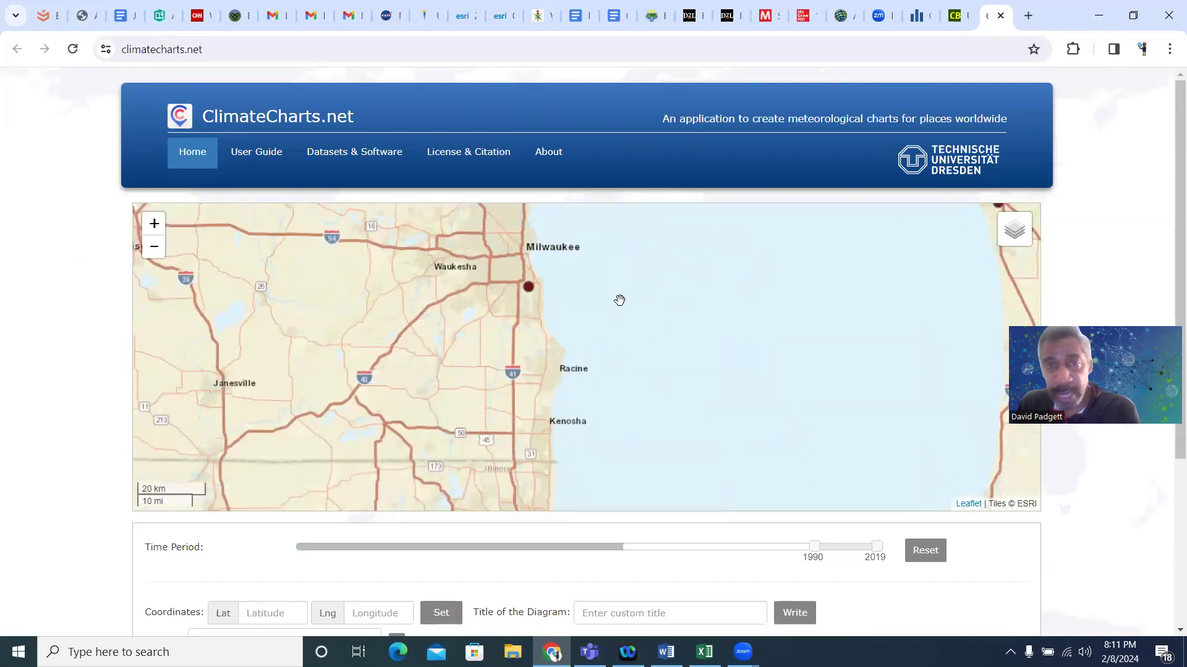
click(528, 287)
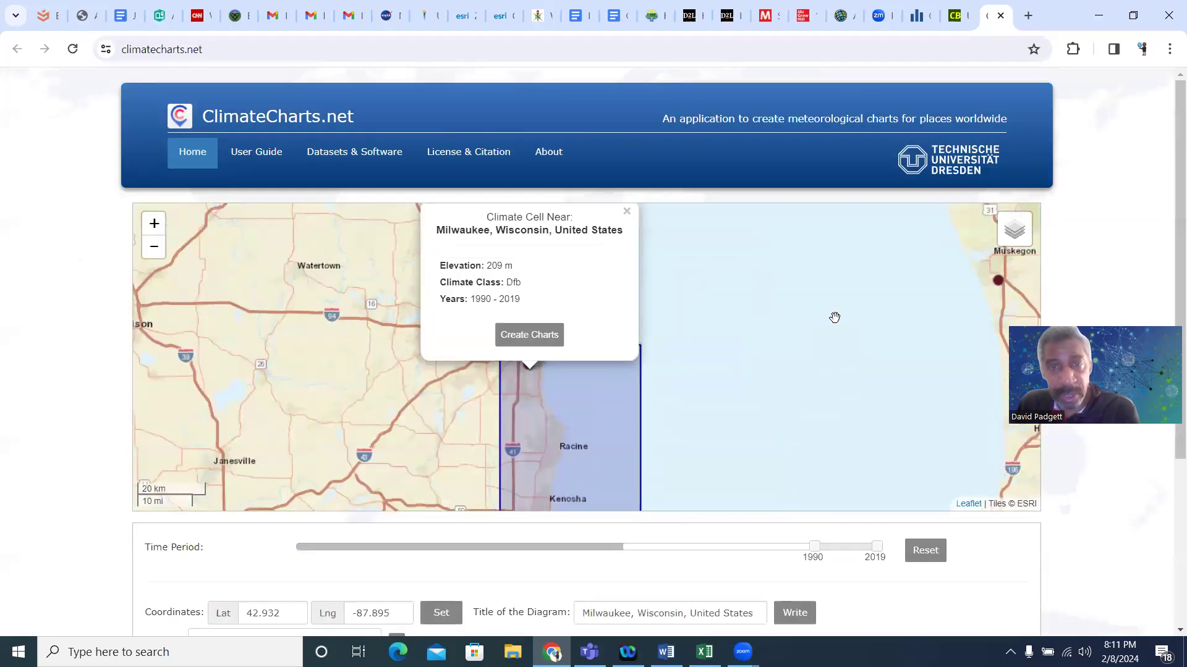
click(541, 342)
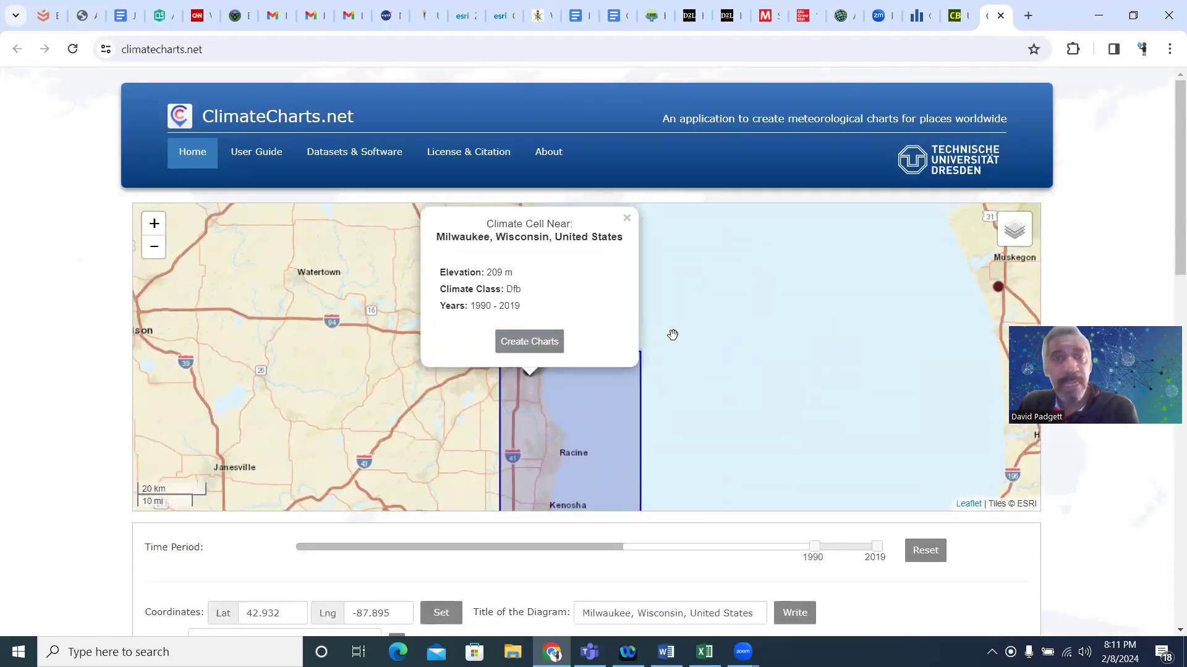
scroll(784, 341, down, 2)
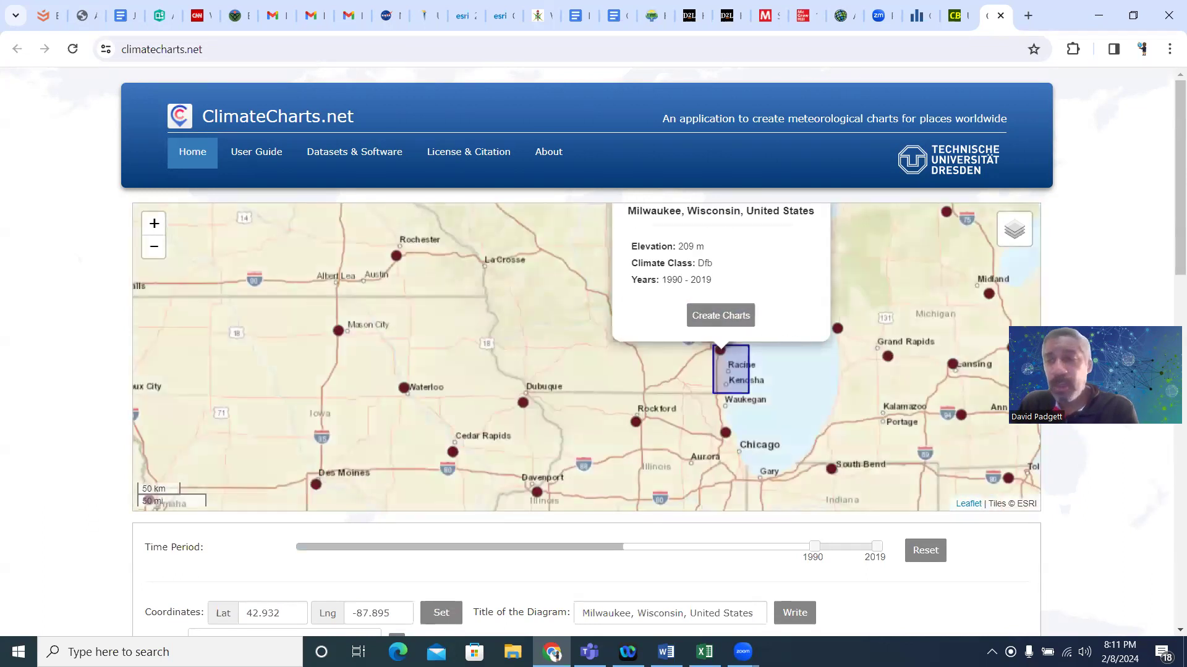
drag(1169, 238, 1169, 447)
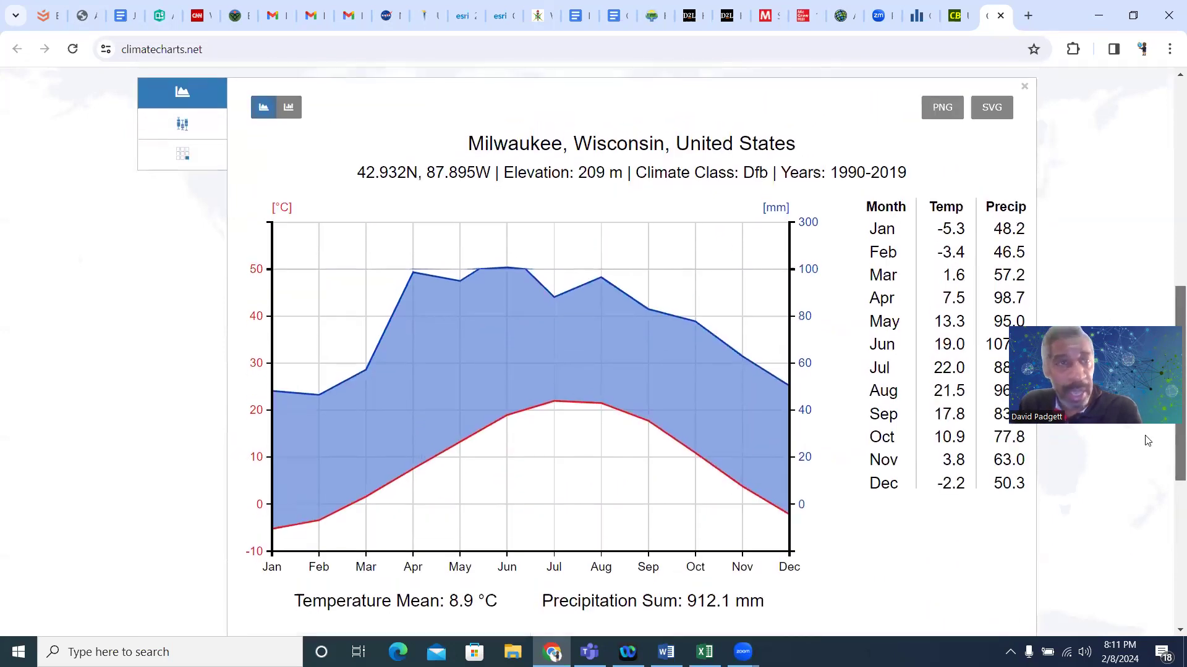
Display precipitation as bars in the Milwaukee climate chart and review the chart with its missing-data section
click(288, 108)
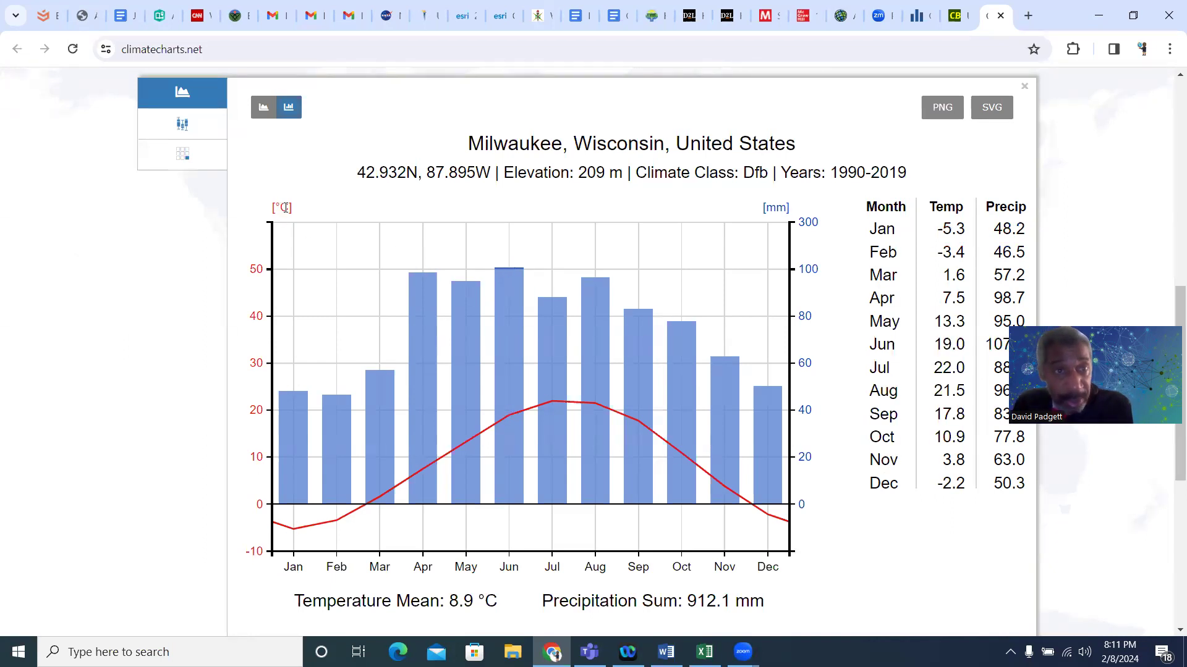
drag(1177, 289, 1170, 317)
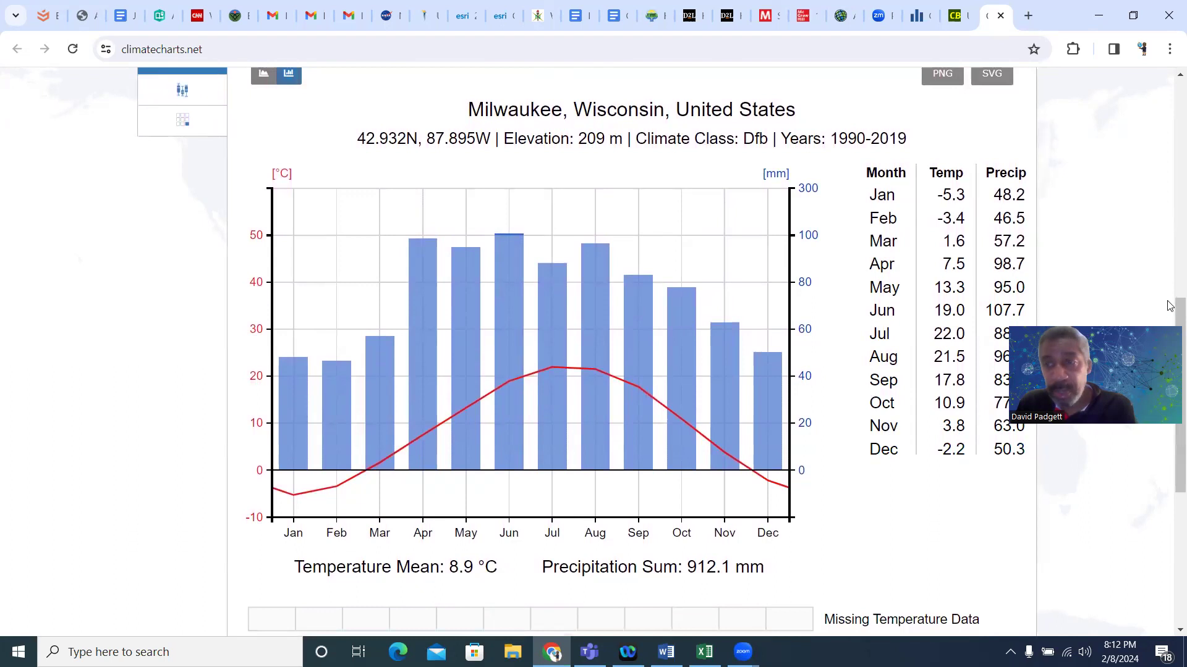
scroll(1170, 266, down, 6)
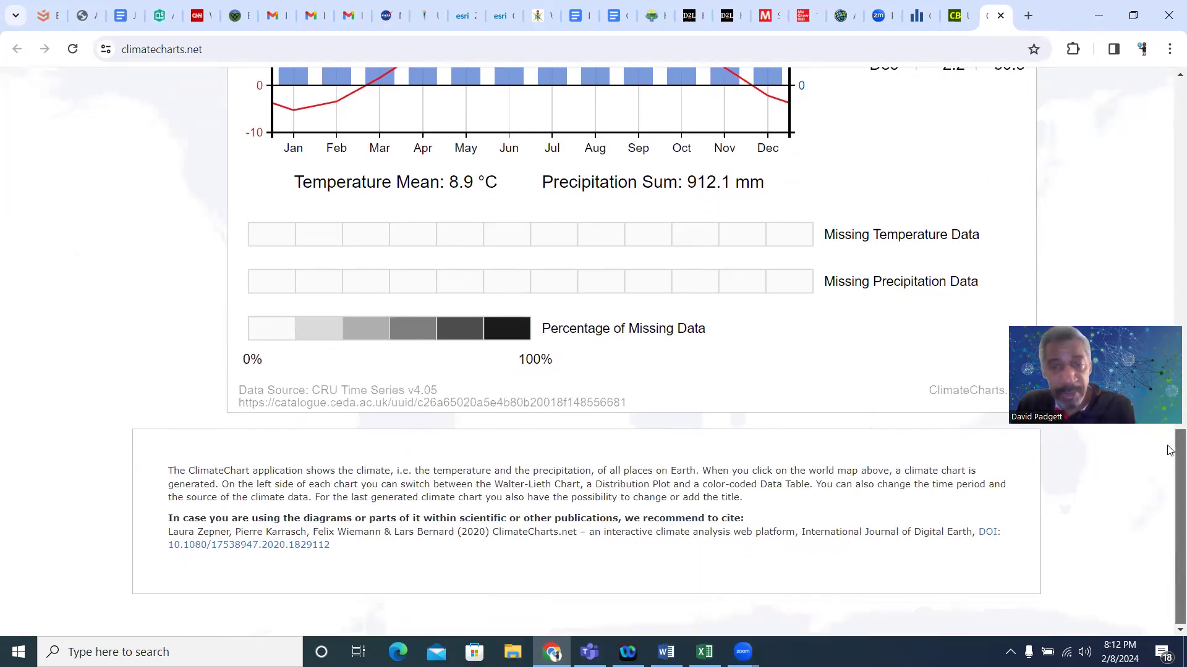
scroll(1170, 450, up, 7)
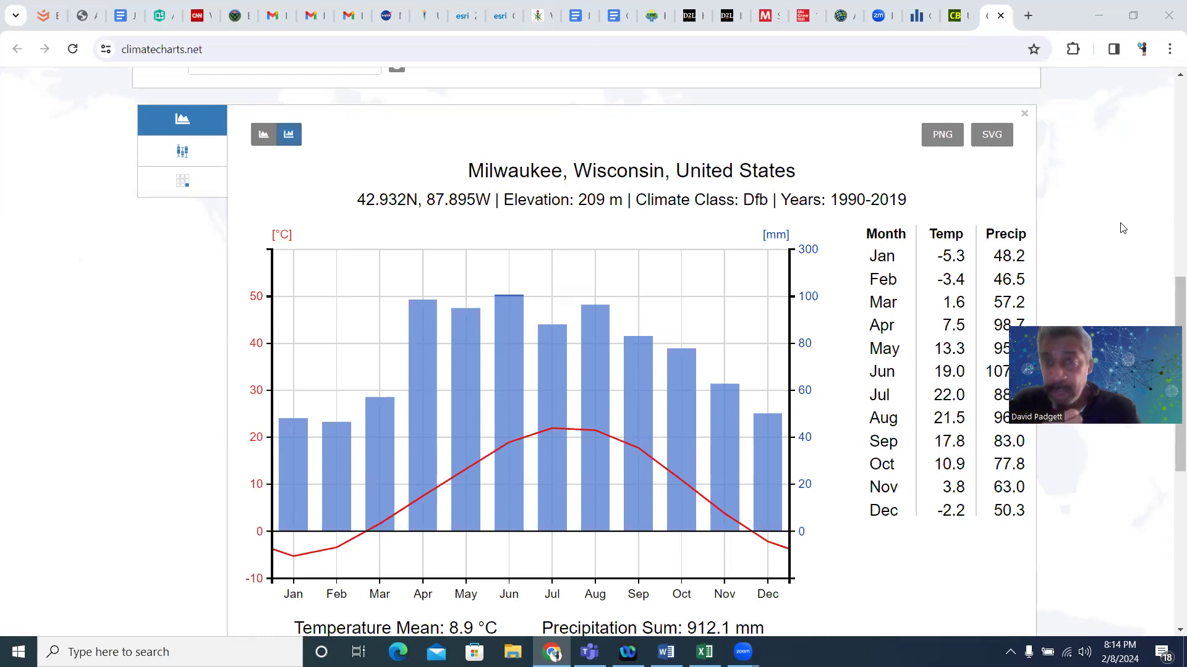
scroll(1170, 301, down, 1)
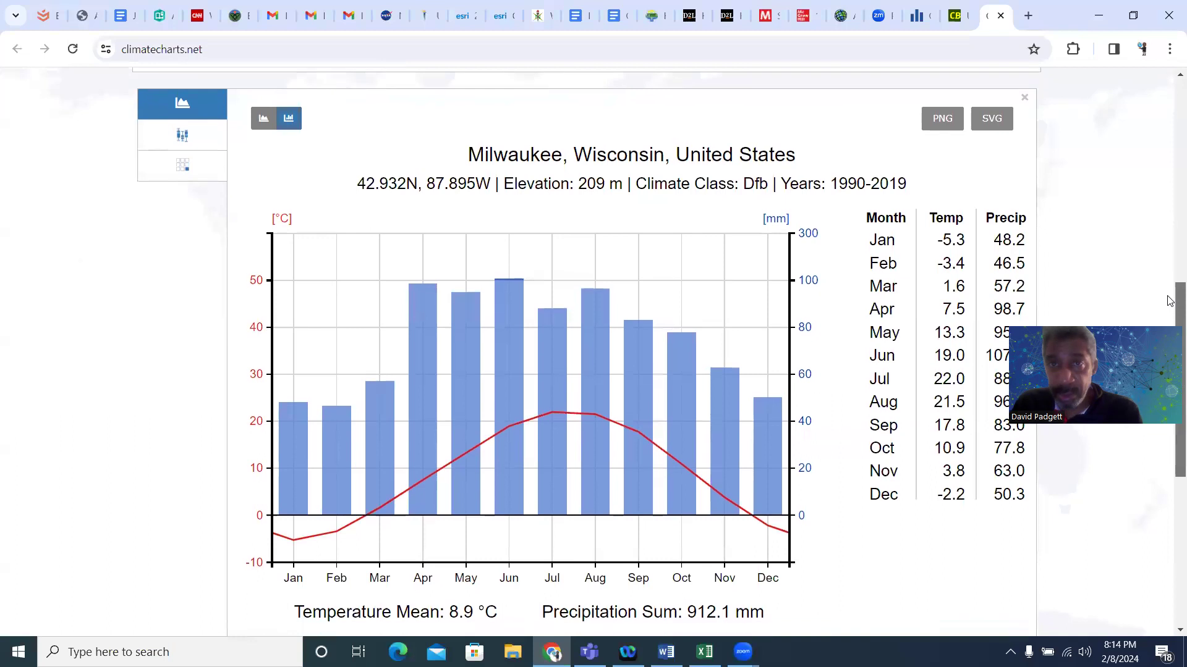
drag(1170, 301, 1170, 309)
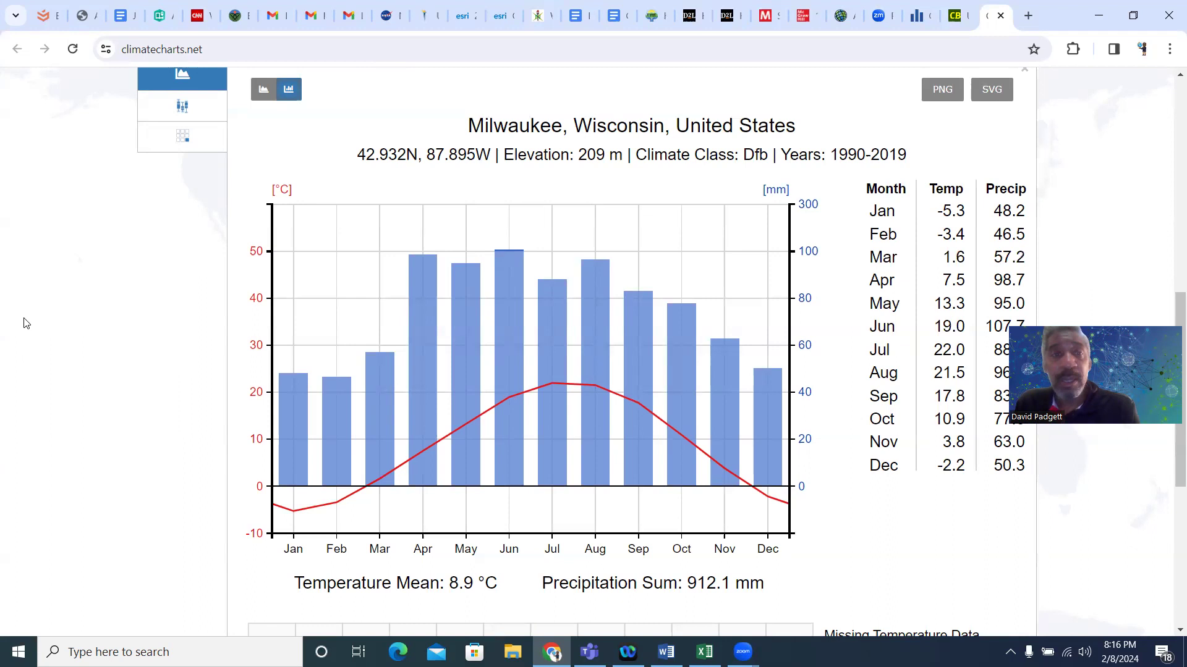
Download the Milwaukee climate chart as a PNG and crop off its missing-data section in Photos
click(942, 91)
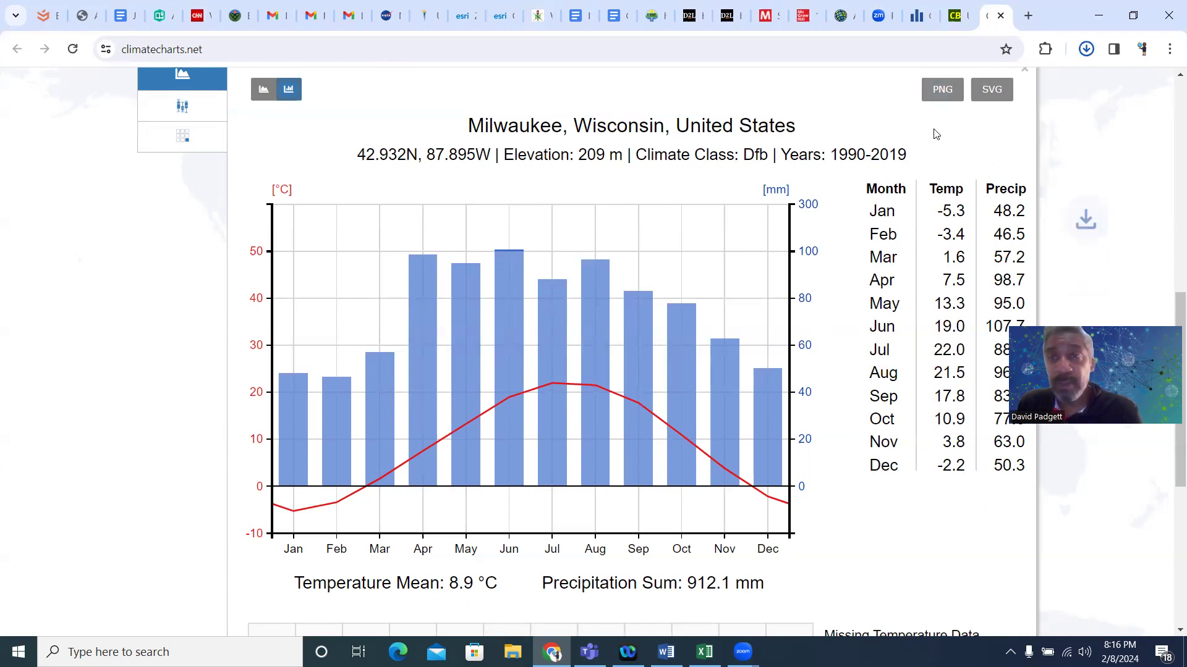
click(947, 89)
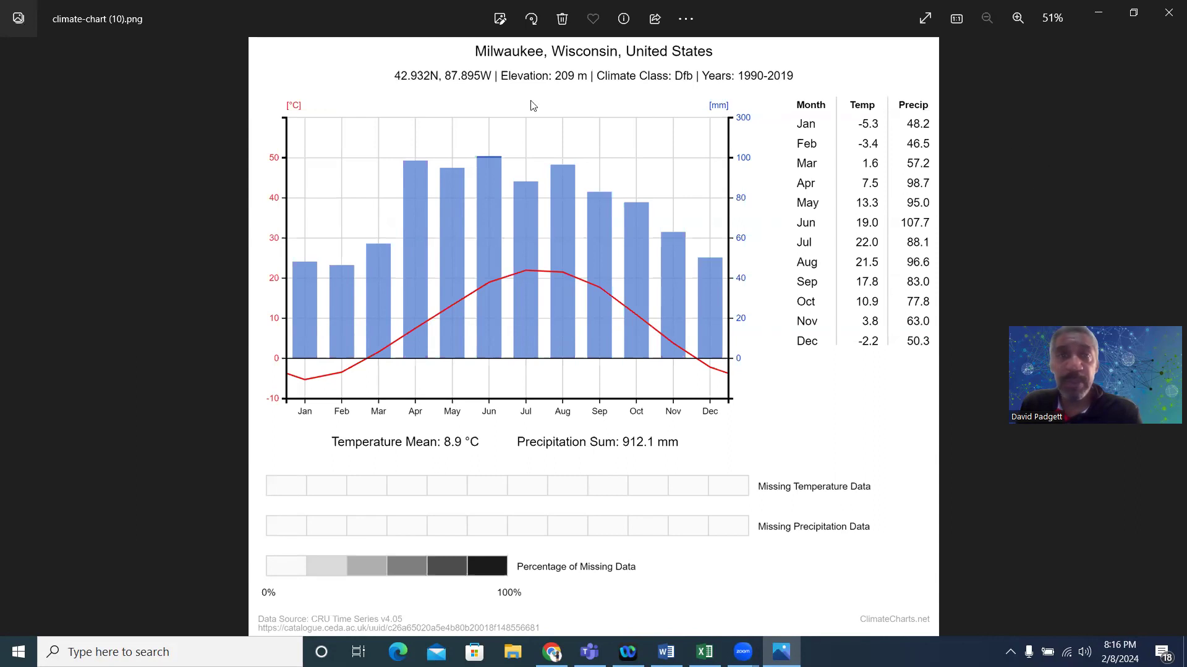
click(498, 20)
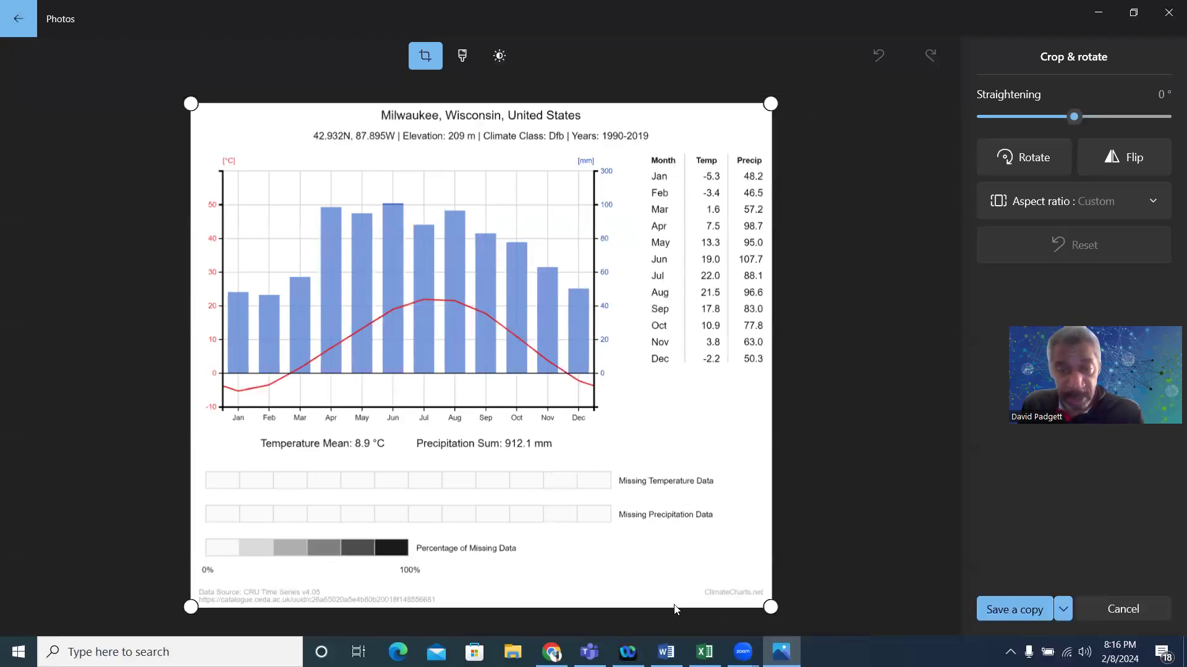
drag(770, 607, 792, 464)
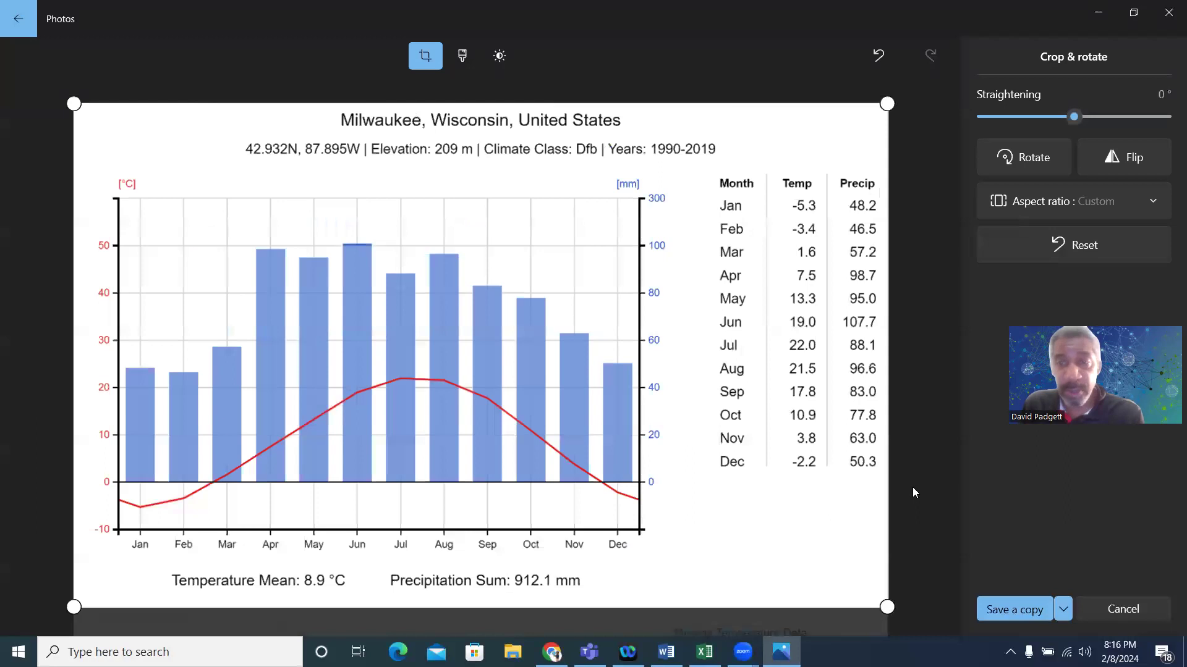
Save the cropped chart as a PNG copy named Milwaukee in the GEOG 1010 Spring 2024 folder
click(1005, 610)
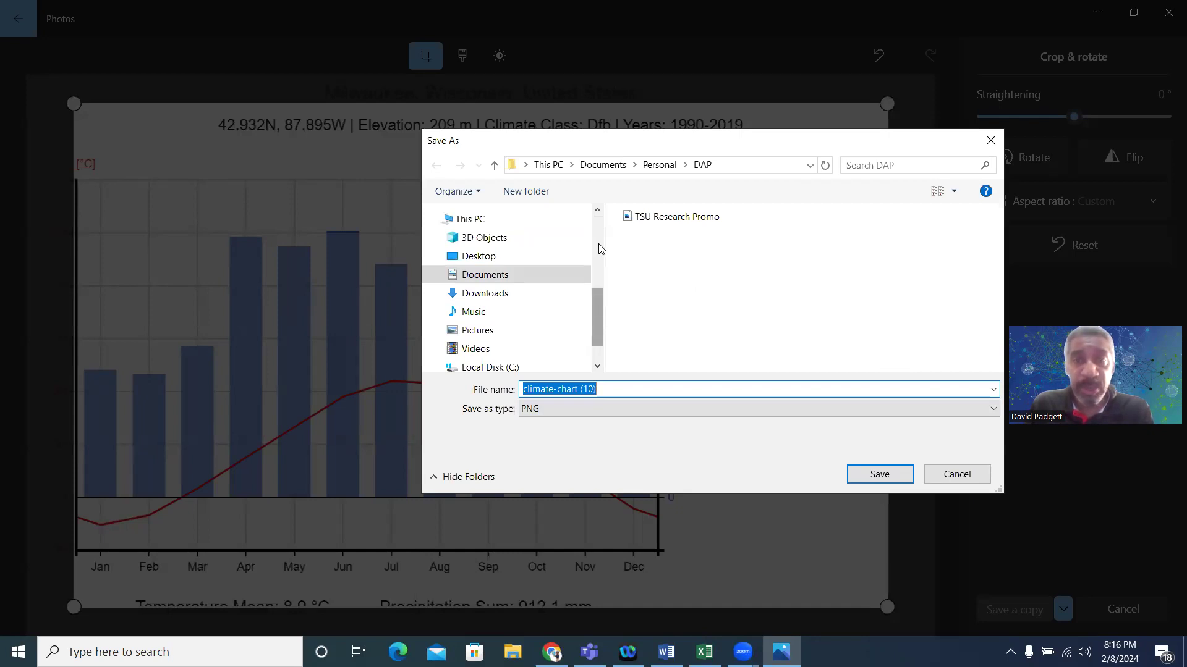
drag(589, 309, 596, 255)
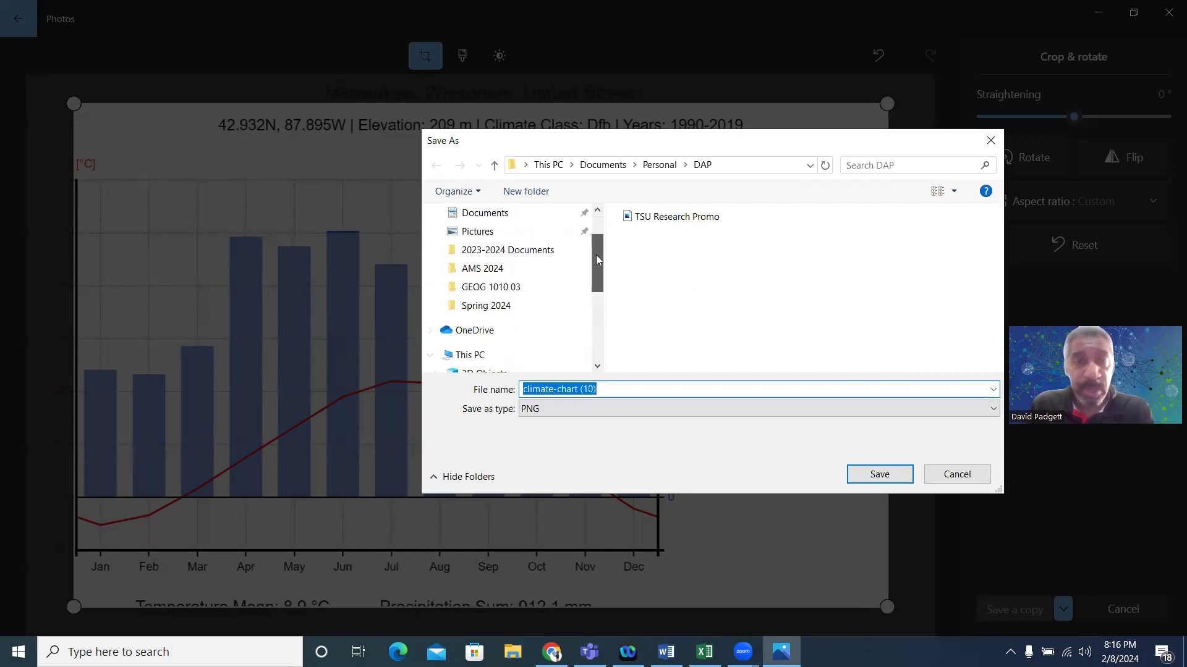
click(497, 306)
click(647, 387)
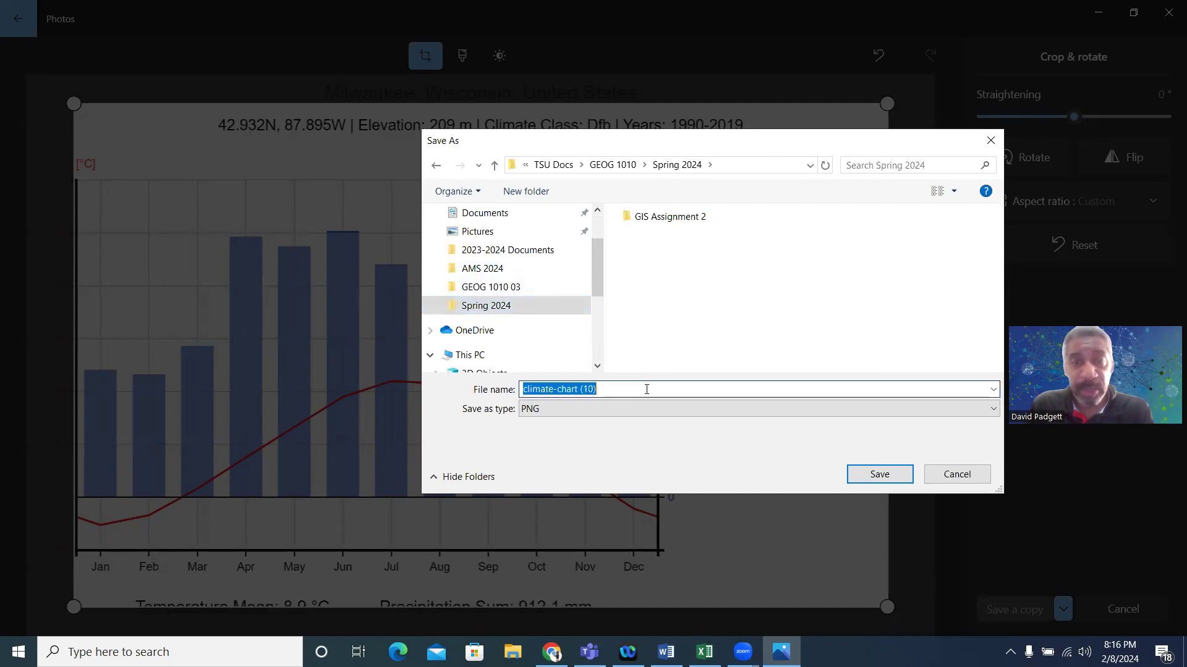
text(Mil)
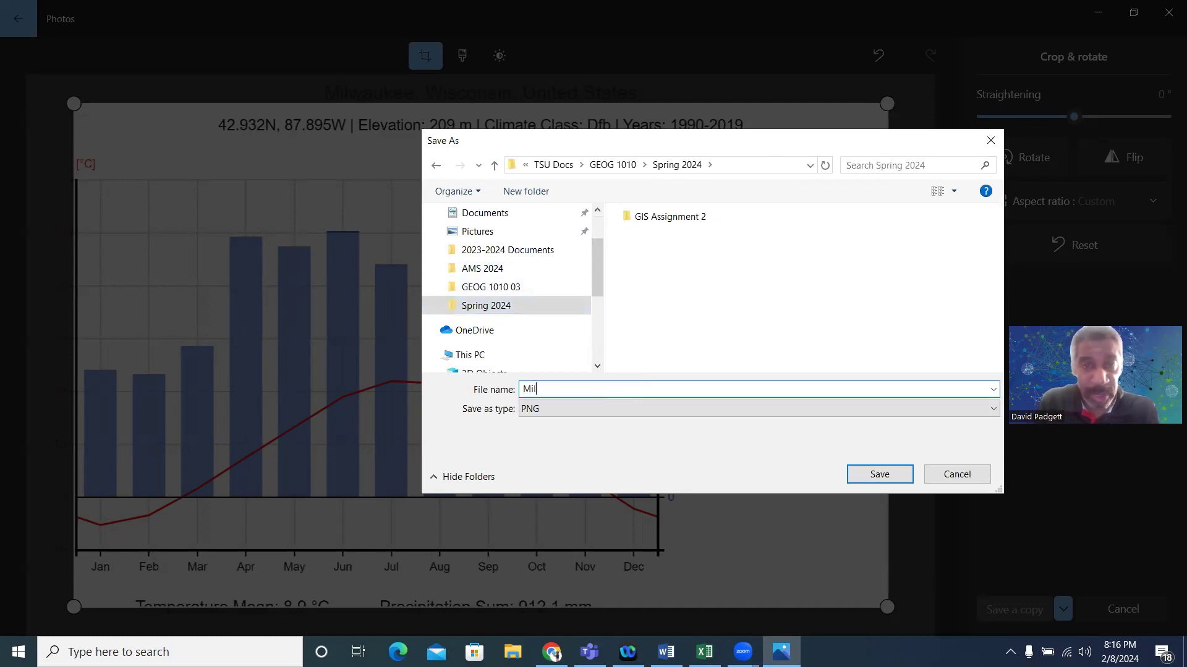
text(waukee)
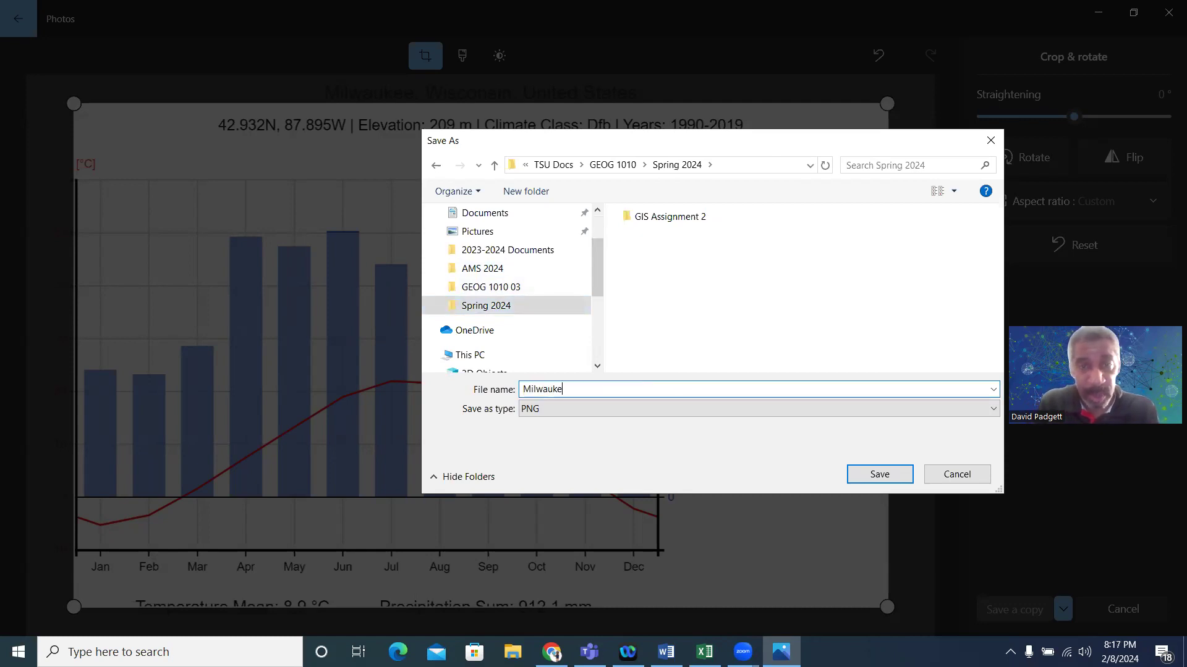
click(883, 474)
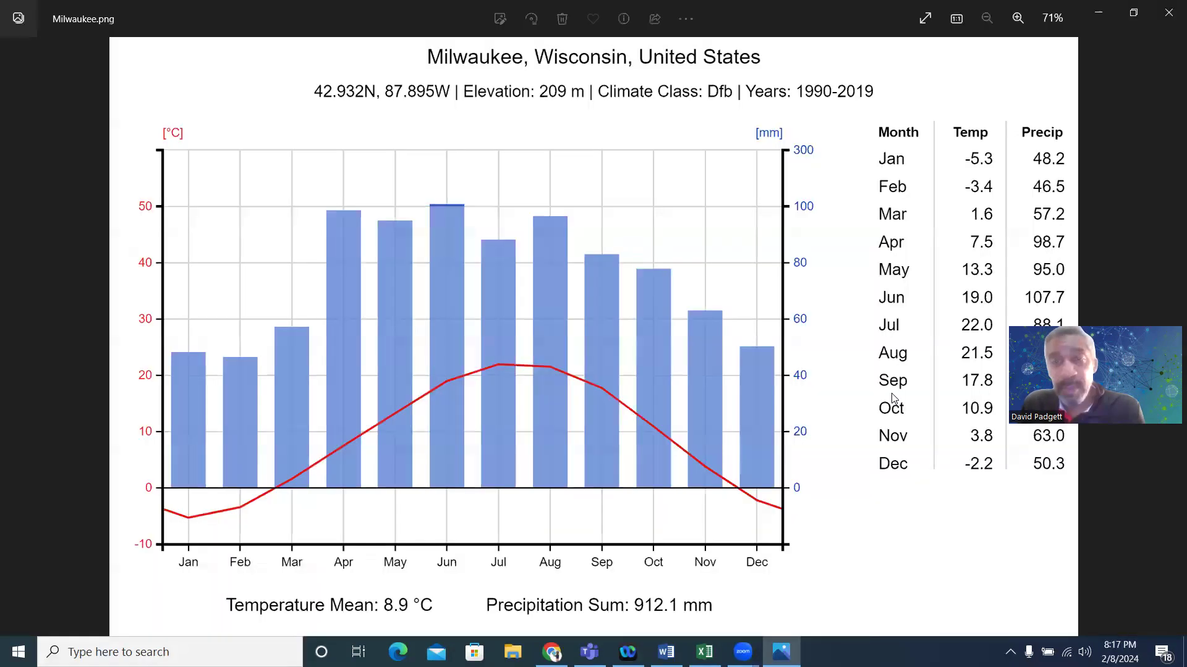
Close the Photos viewer, switch to the Word assignment document and insert the Milwaukee picture from the Spring 2024 folder below question 8
click(1168, 19)
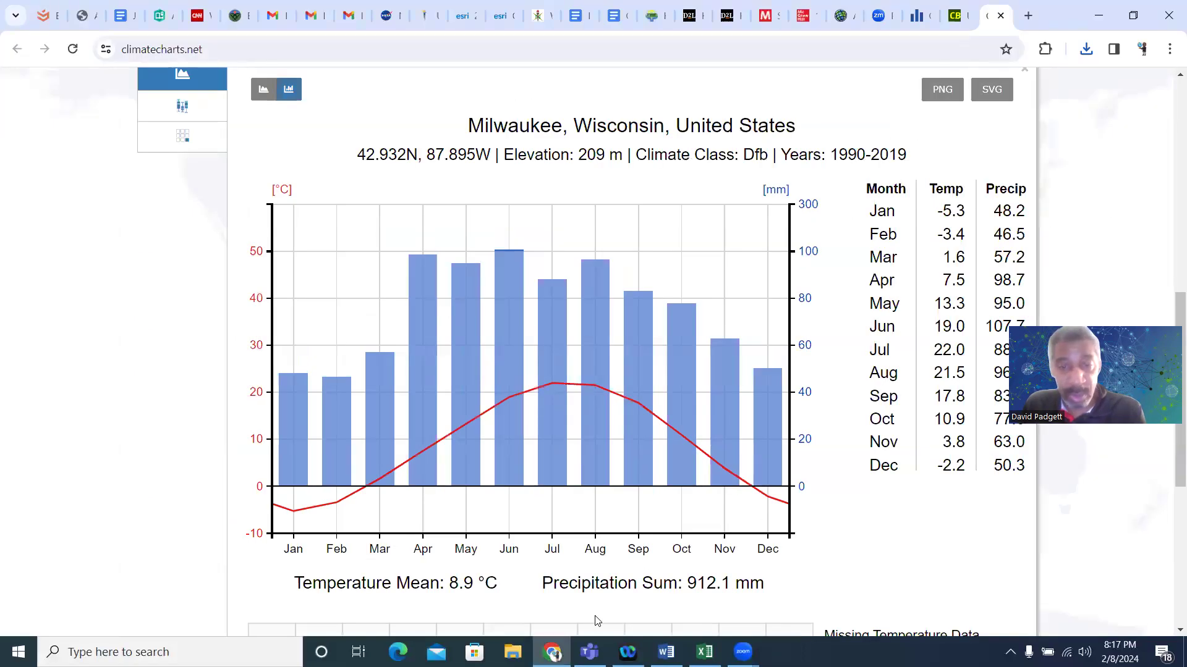
click(666, 652)
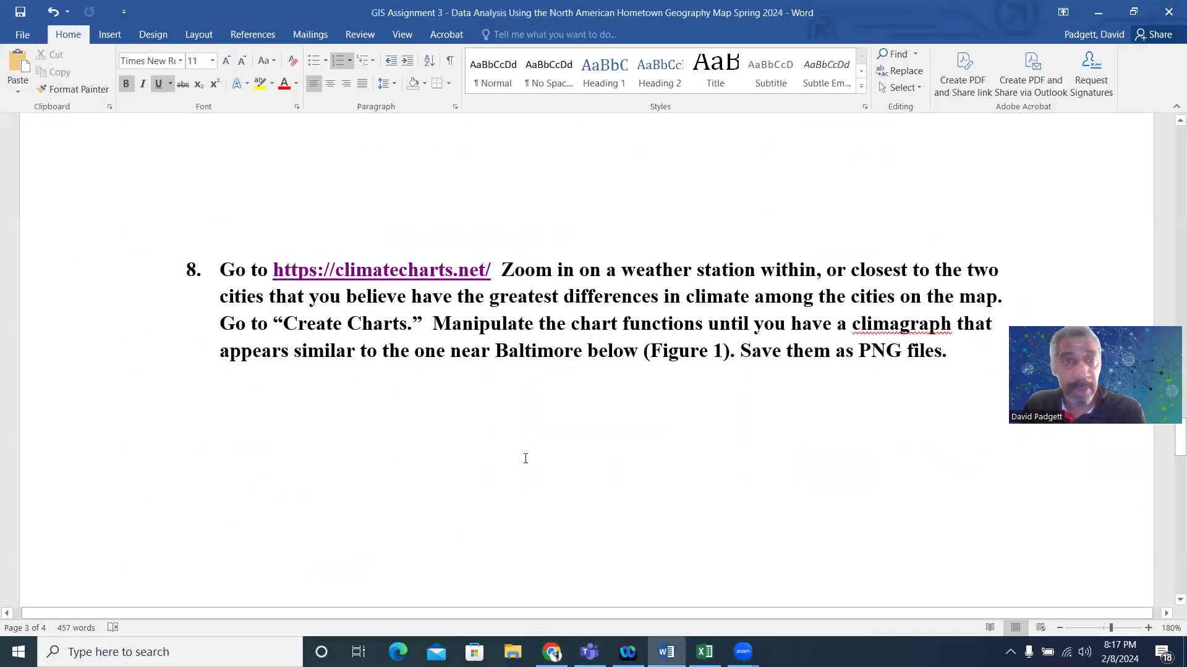
click(991, 355)
key(Return)
key(BackSpace)
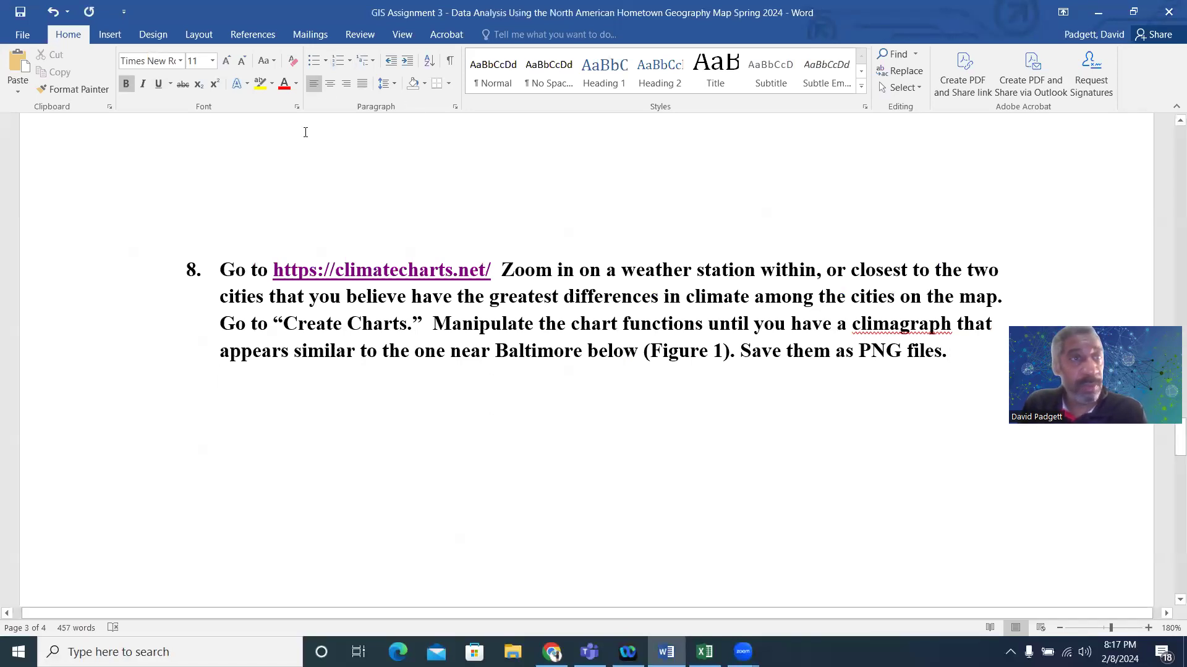
click(110, 35)
click(162, 74)
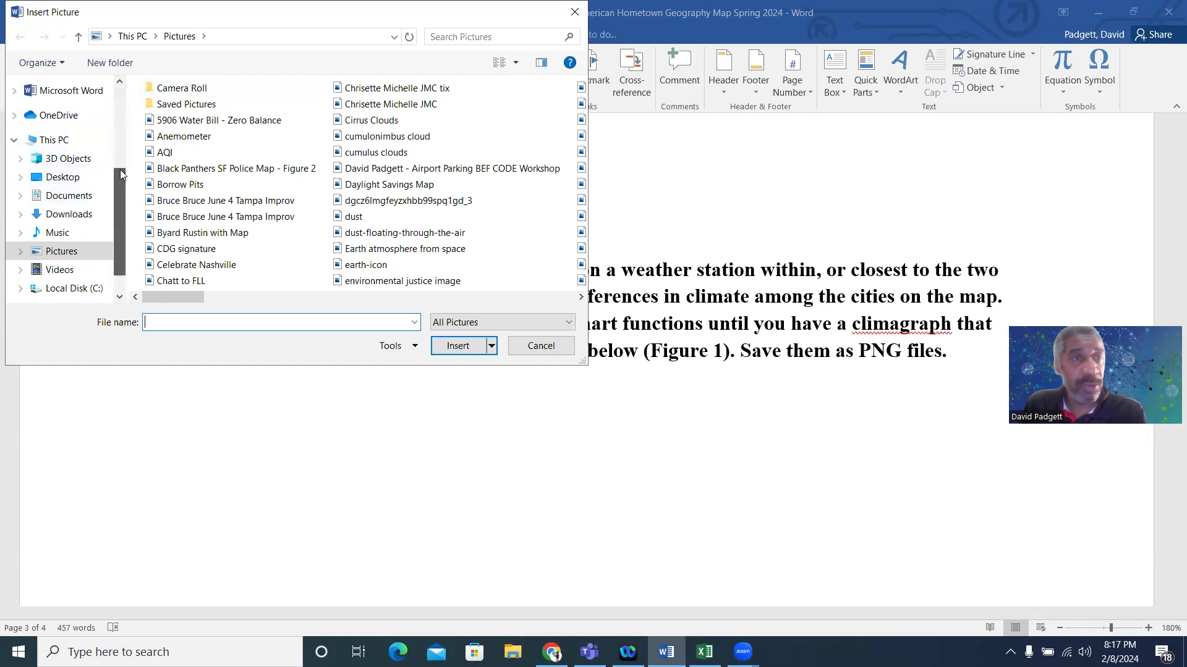
scroll(120, 174, up, 2)
click(74, 140)
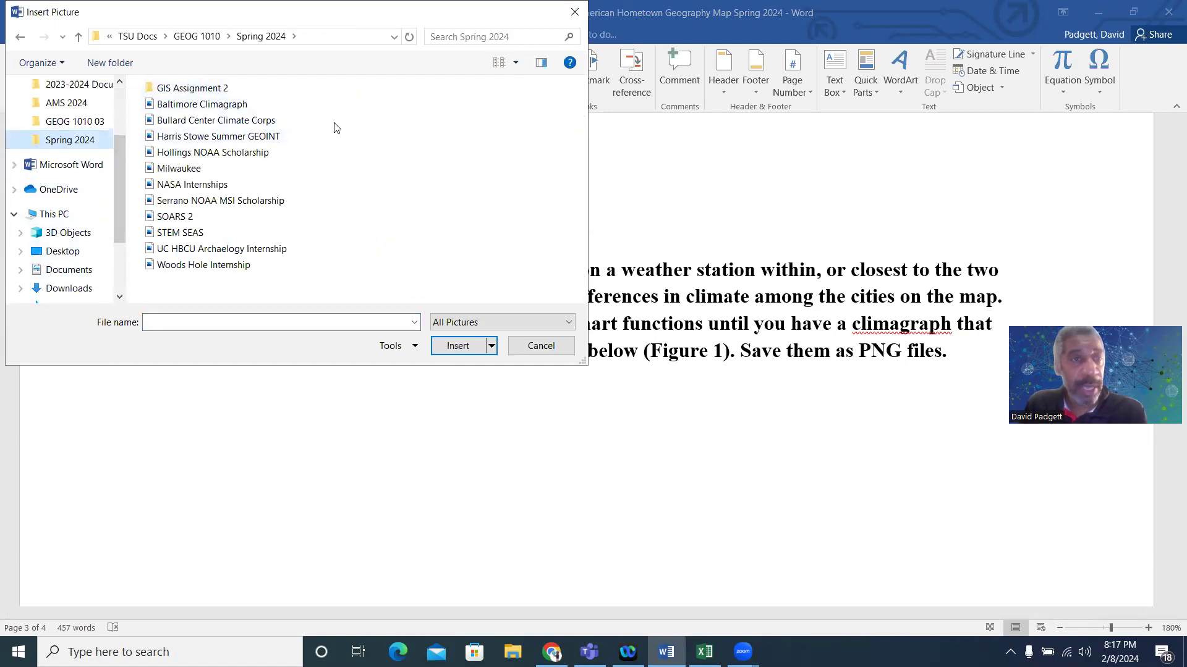
click(206, 170)
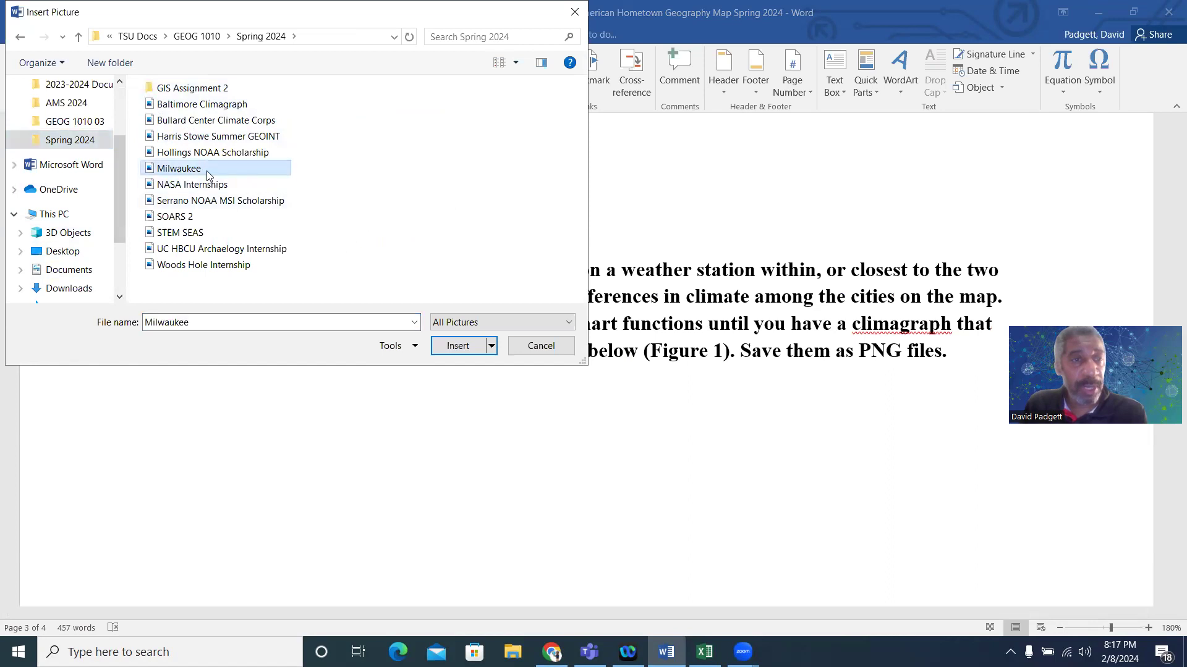
click(444, 341)
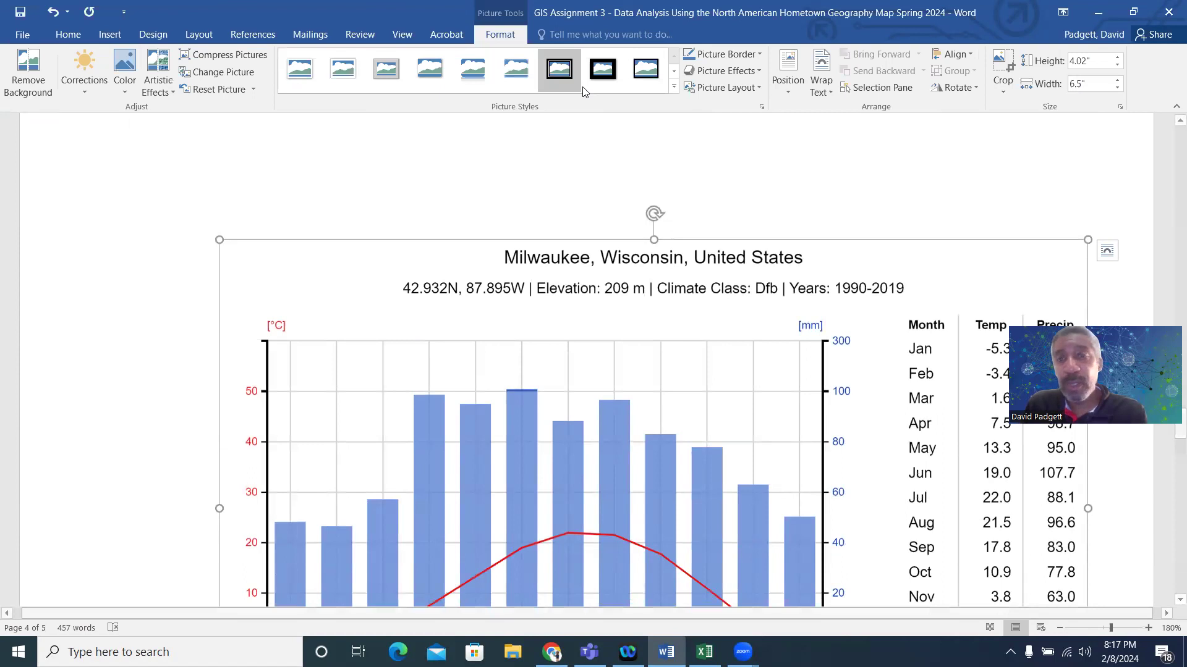
Delete the example Glen Burnie, Maryland climagraph picture beneath the Milwaukee chart
scroll(950, 272, down, 6)
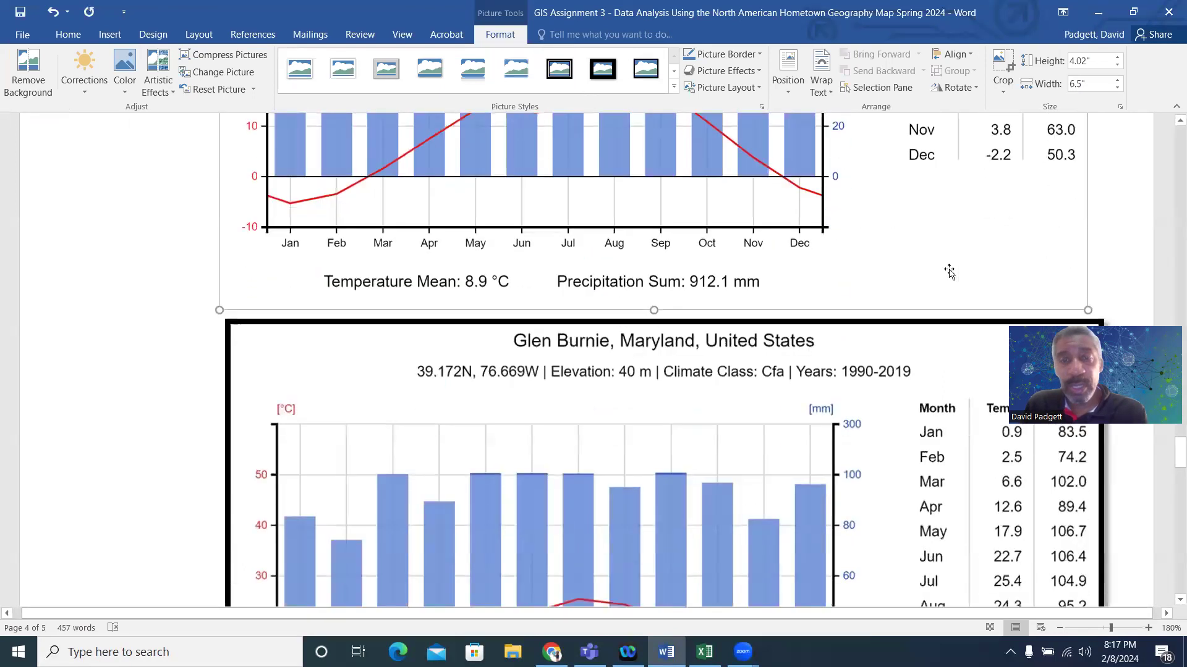
scroll(949, 272, down, 3)
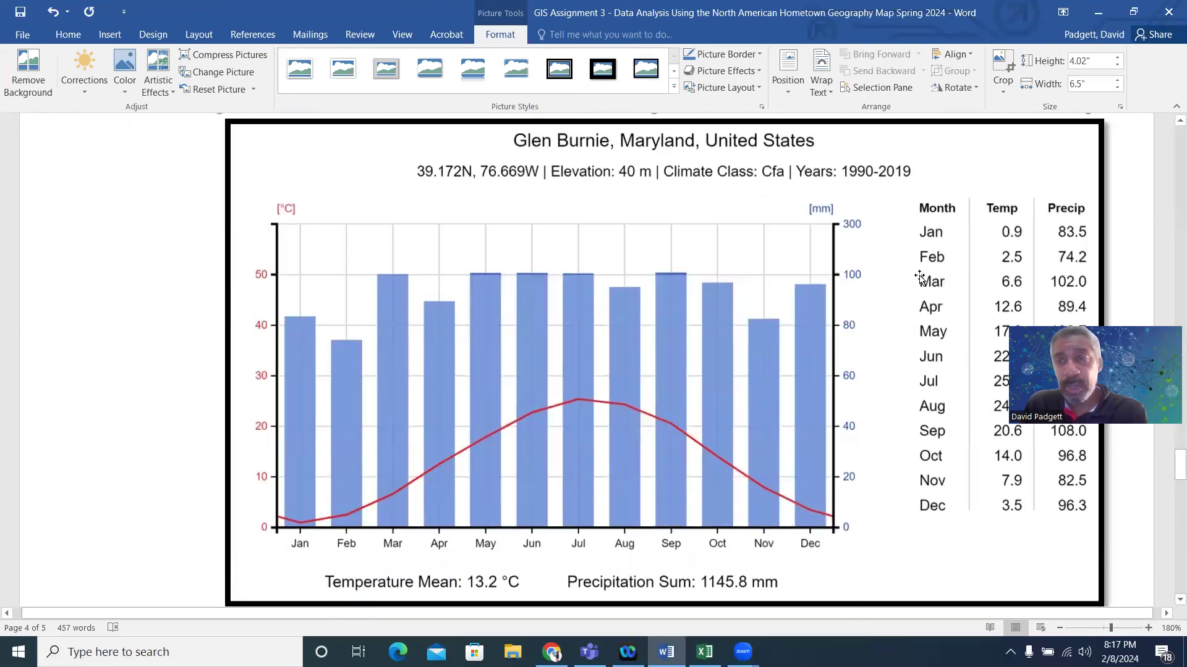
scroll(920, 277, up, 3)
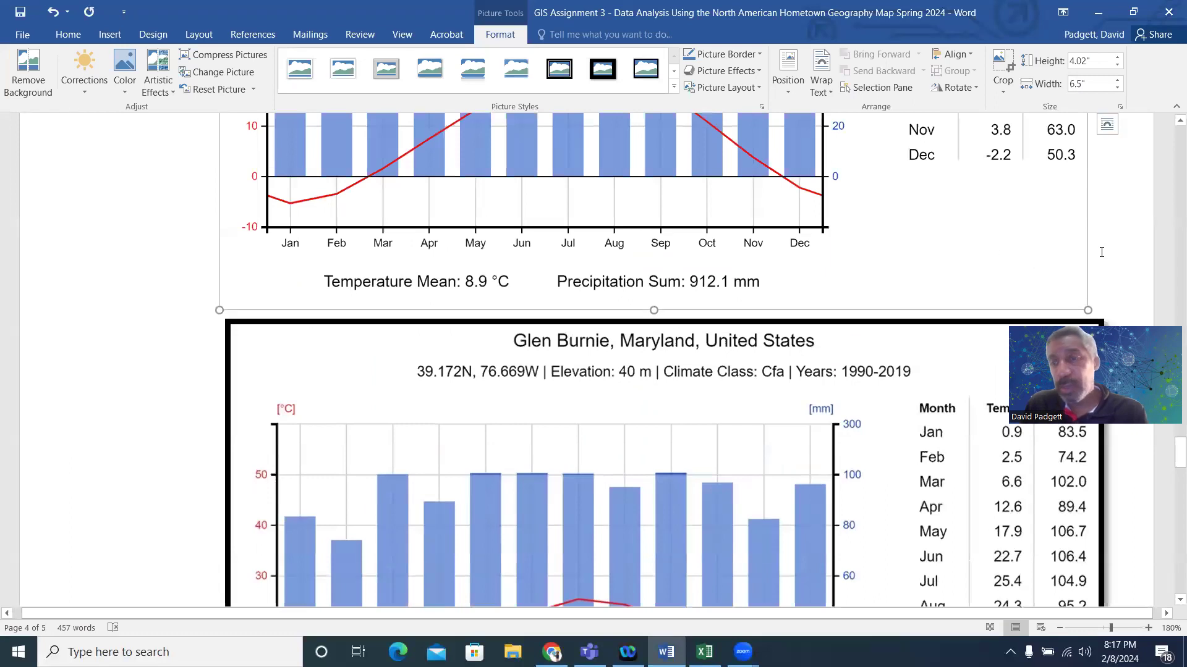
click(1101, 253)
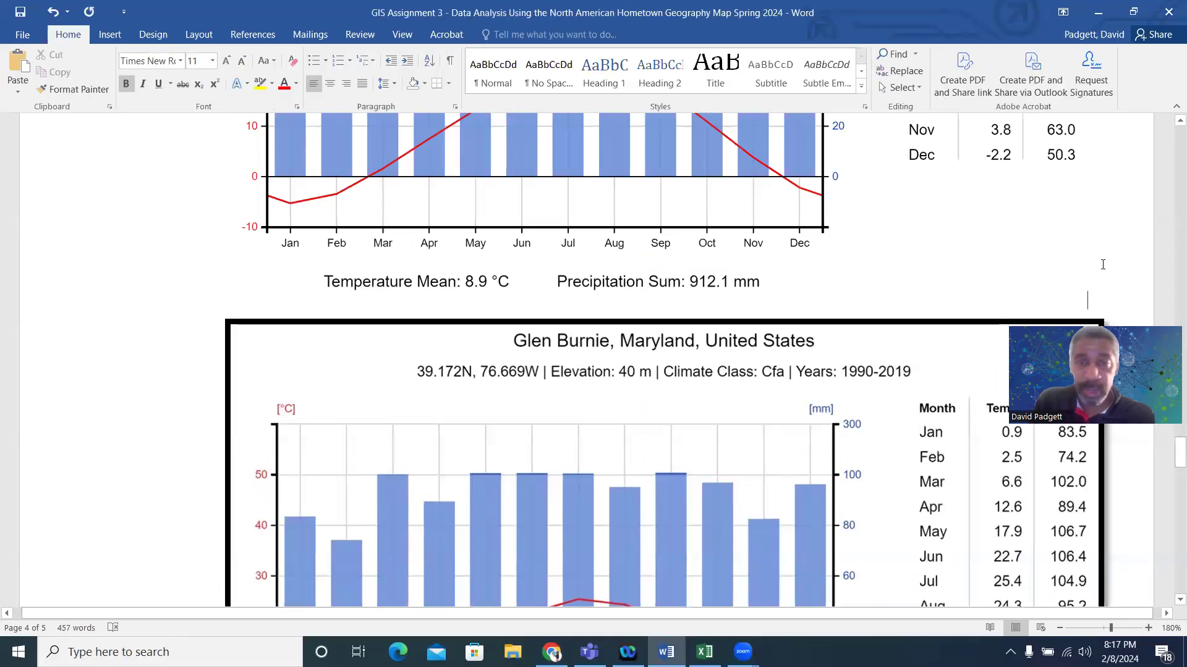
click(980, 362)
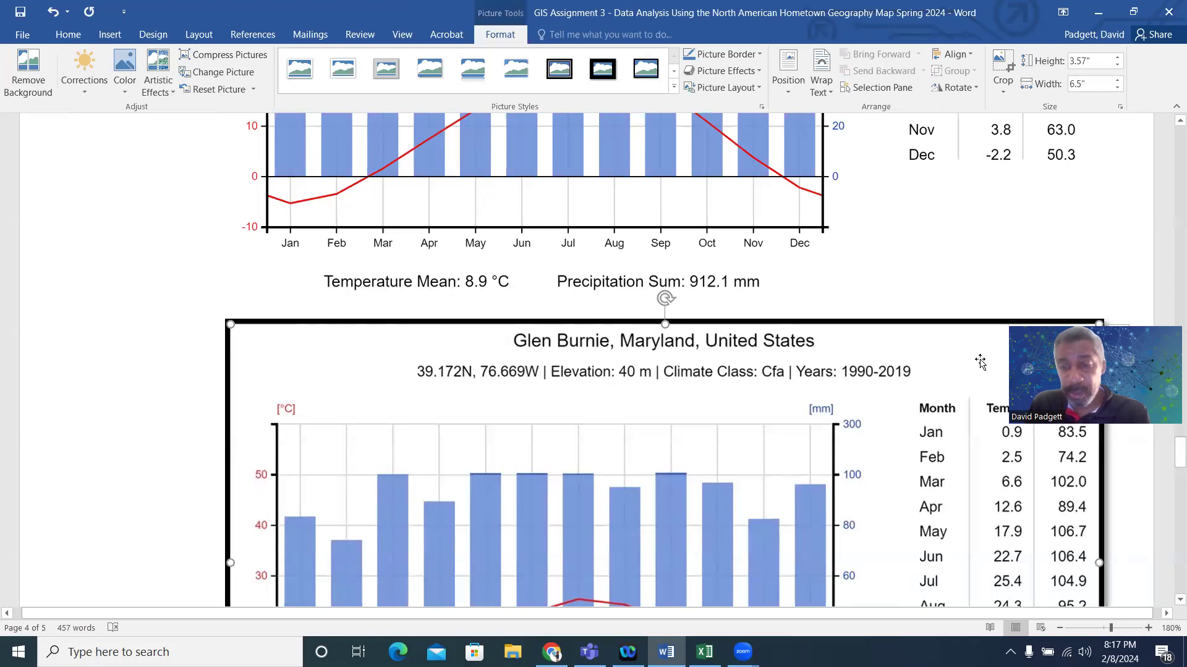
key(Delete)
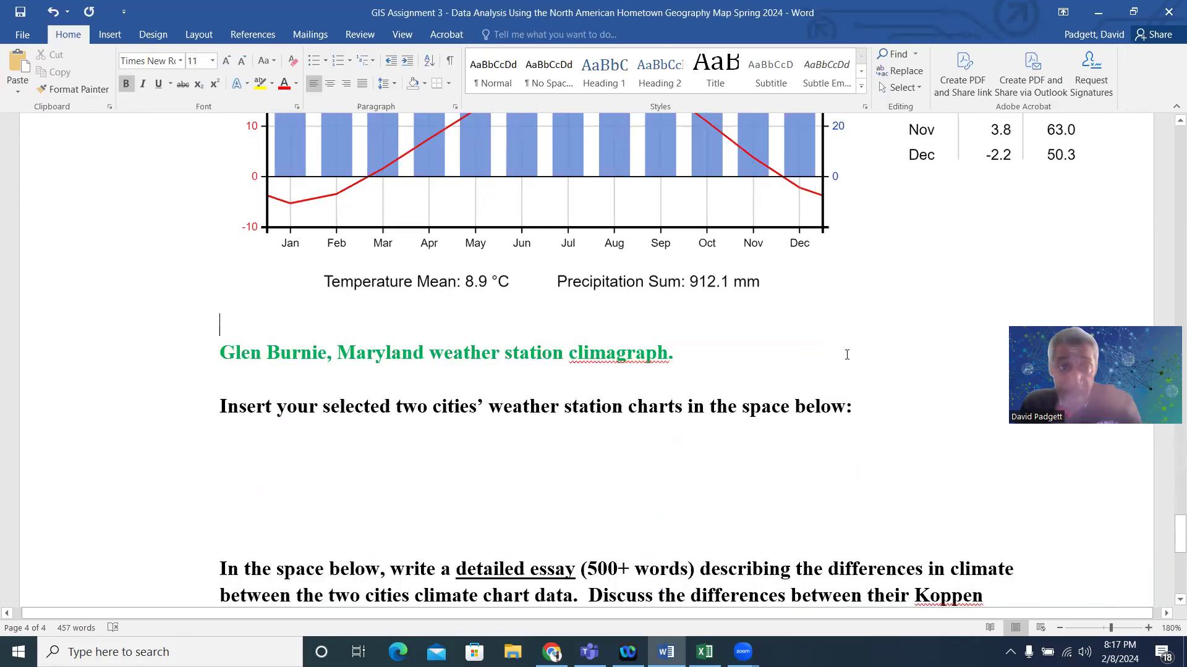
Apply a thick black frame picture style with a shadow to the Milwaukee climagraph
click(626, 195)
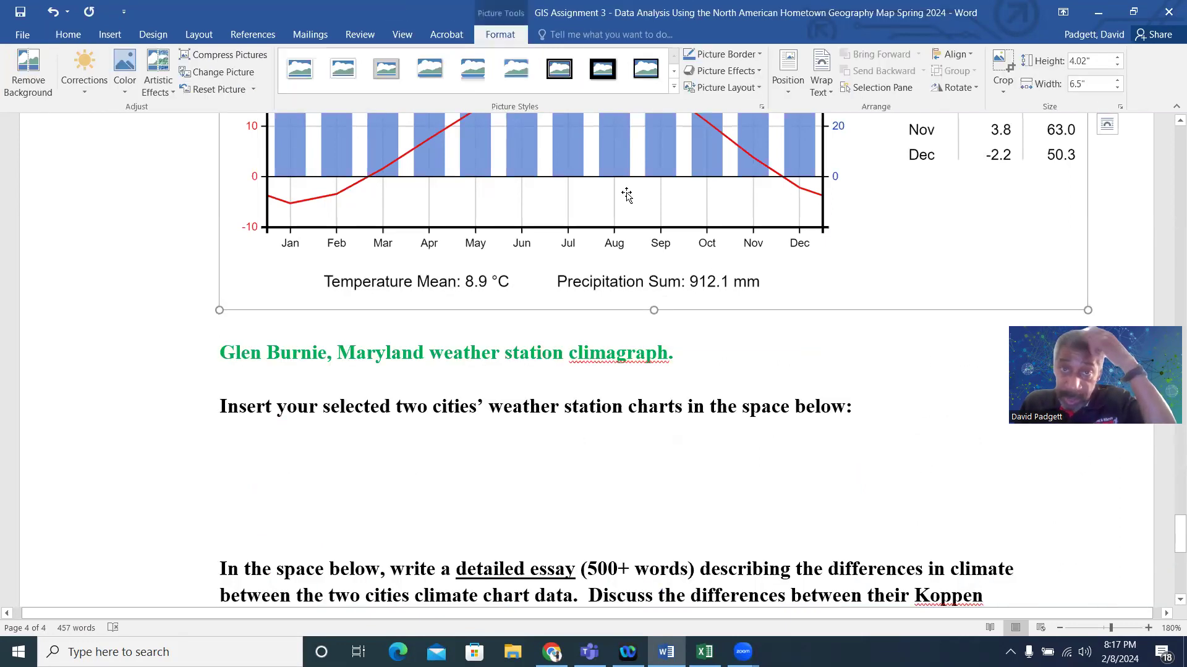
click(659, 85)
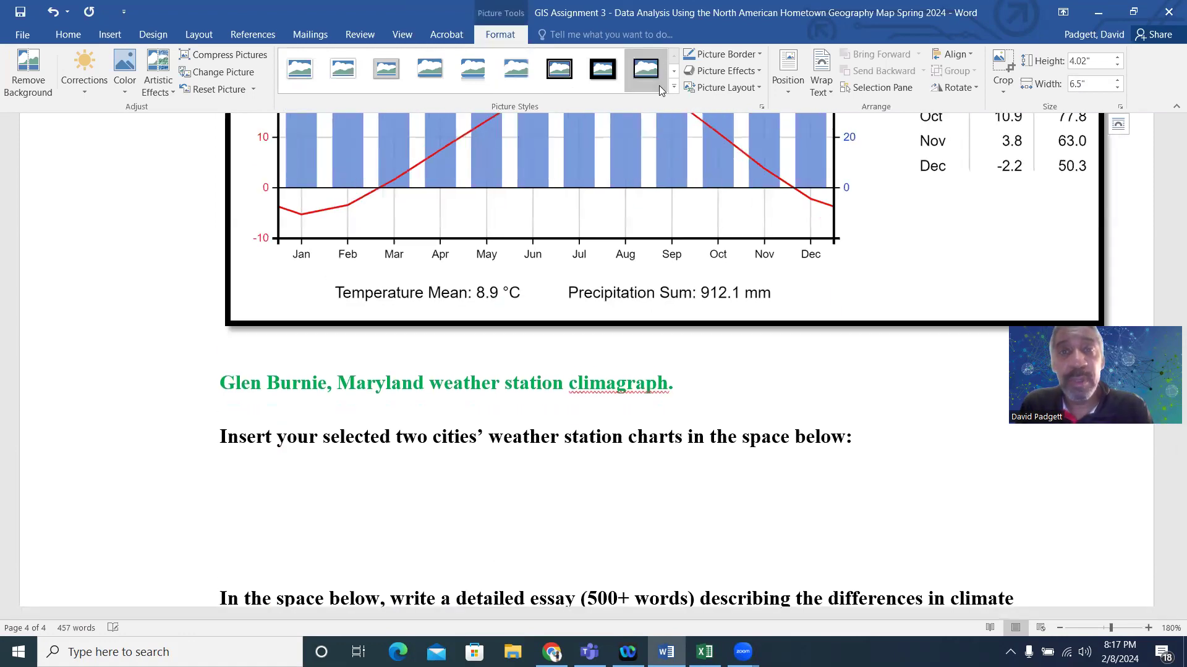
click(872, 358)
scroll(715, 409, up, 7)
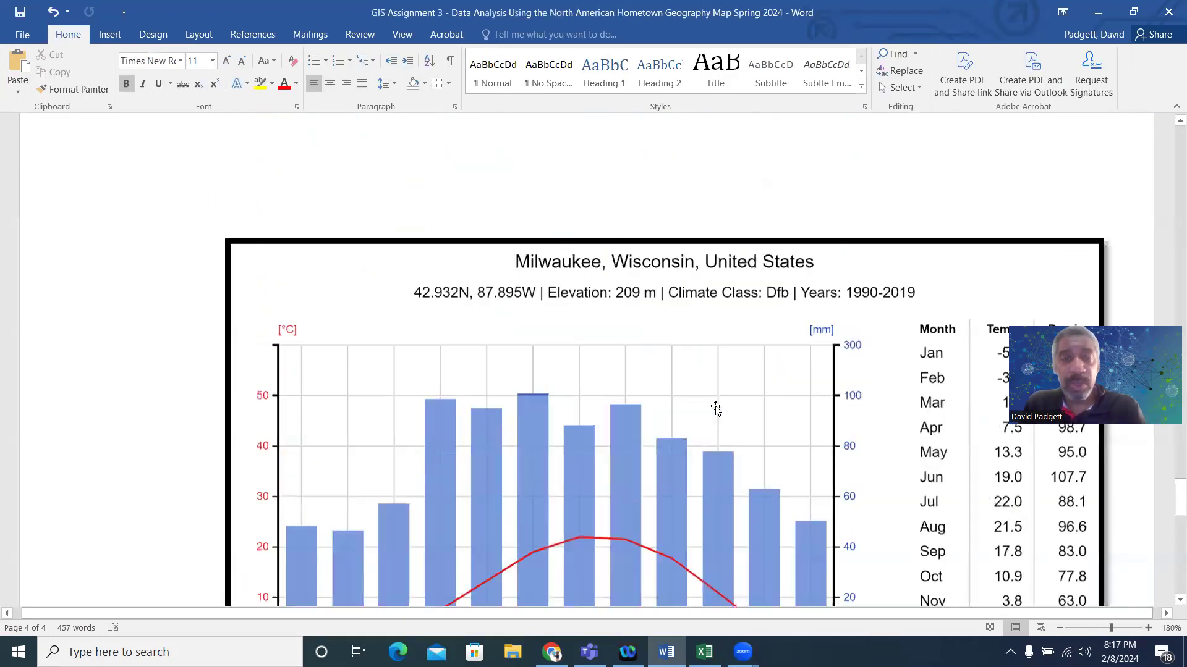
Delete the green Glen Burnie, Maryland weather station climagraph caption below the Milwaukee chart
scroll(716, 410, down, 7)
drag(674, 385, 224, 376)
key(Delete)
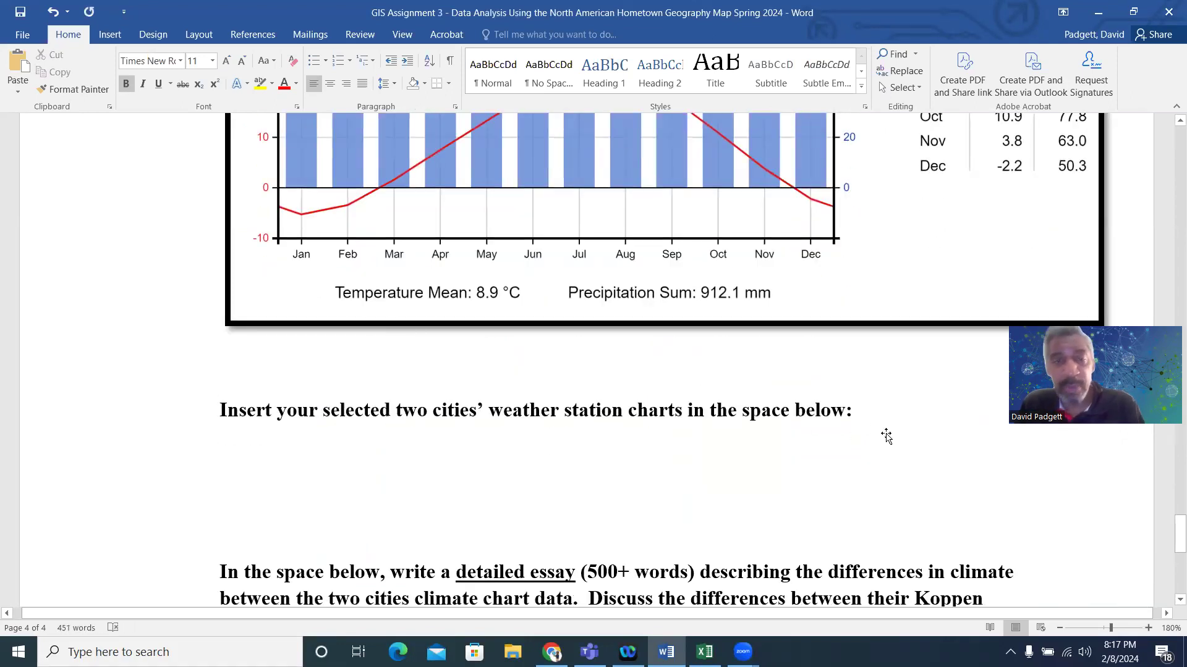
scroll(886, 436, up, 8)
scroll(882, 433, down, 4)
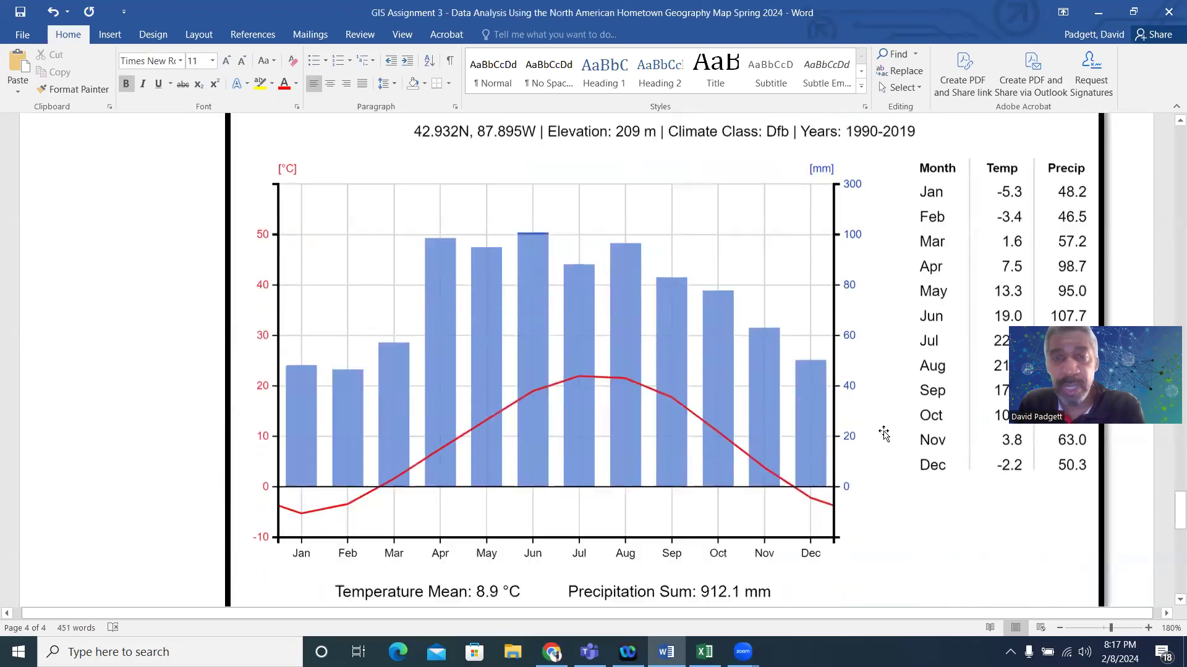
scroll(884, 434, down, 6)
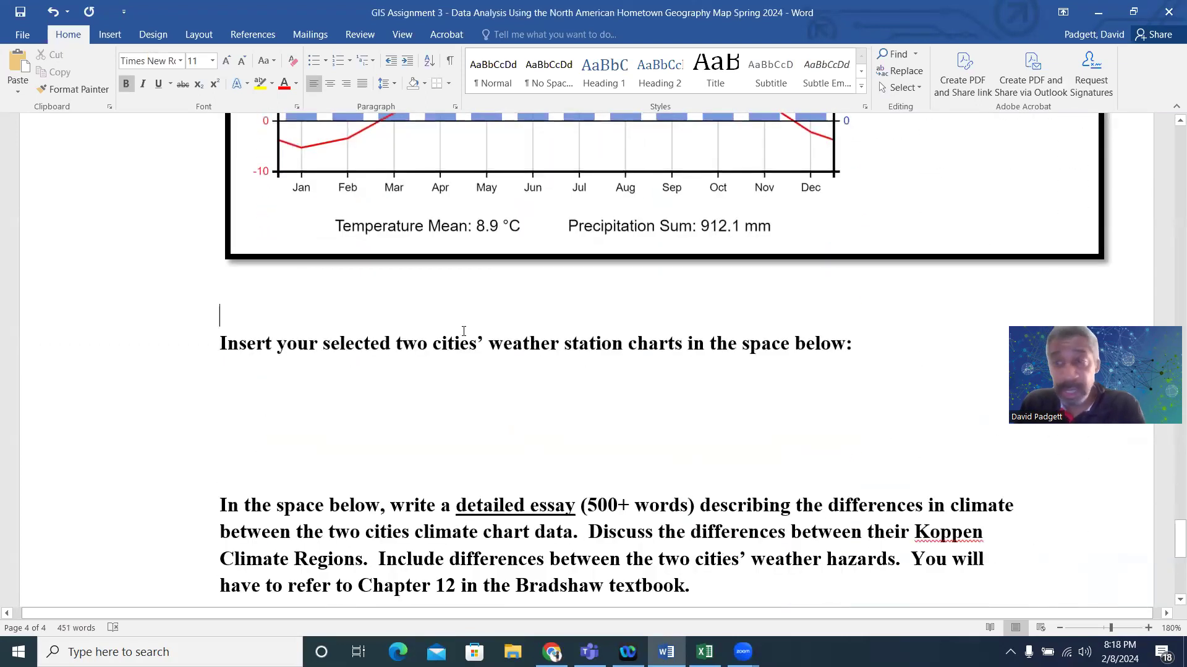
Examine the Milwaukee climagraph's temperature and precipitation data alongside the chart-insertion and climate essay instructions in the assignment
click(552, 652)
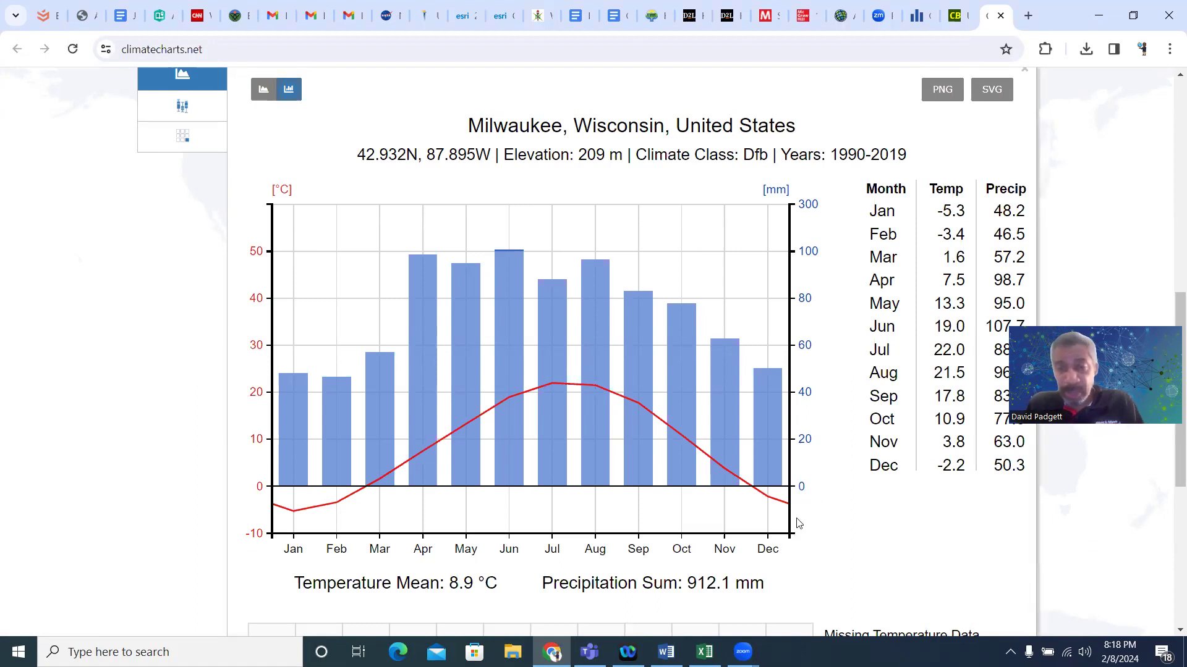
click(665, 652)
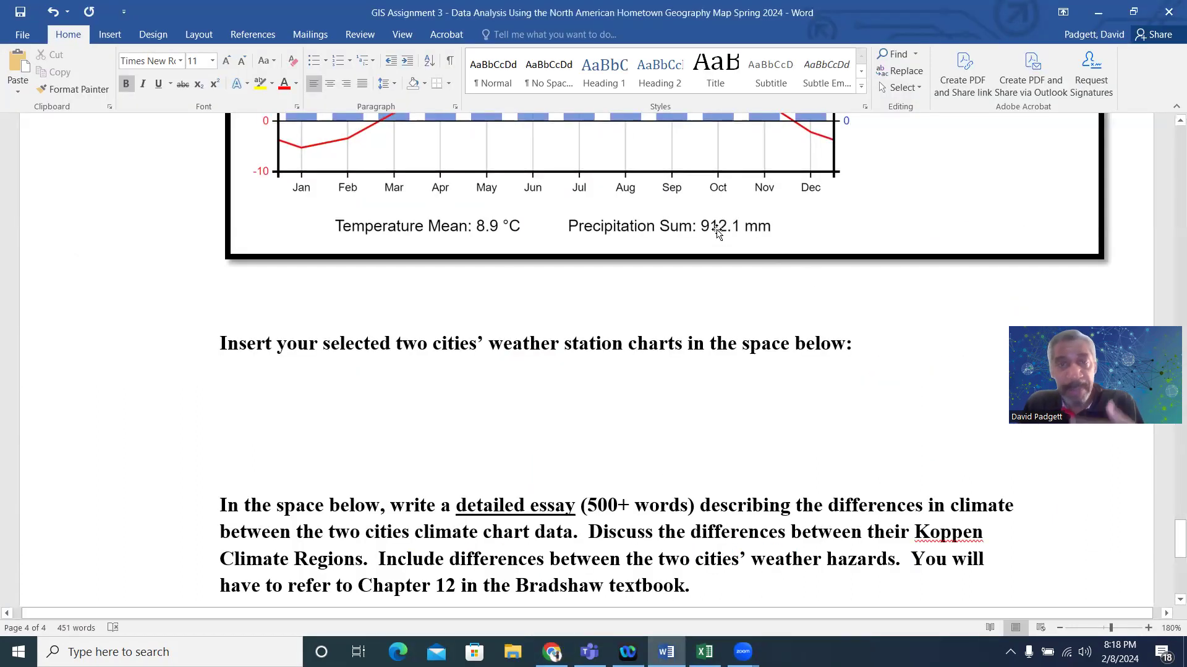
scroll(882, 326, up, 3)
scroll(882, 326, down, 6)
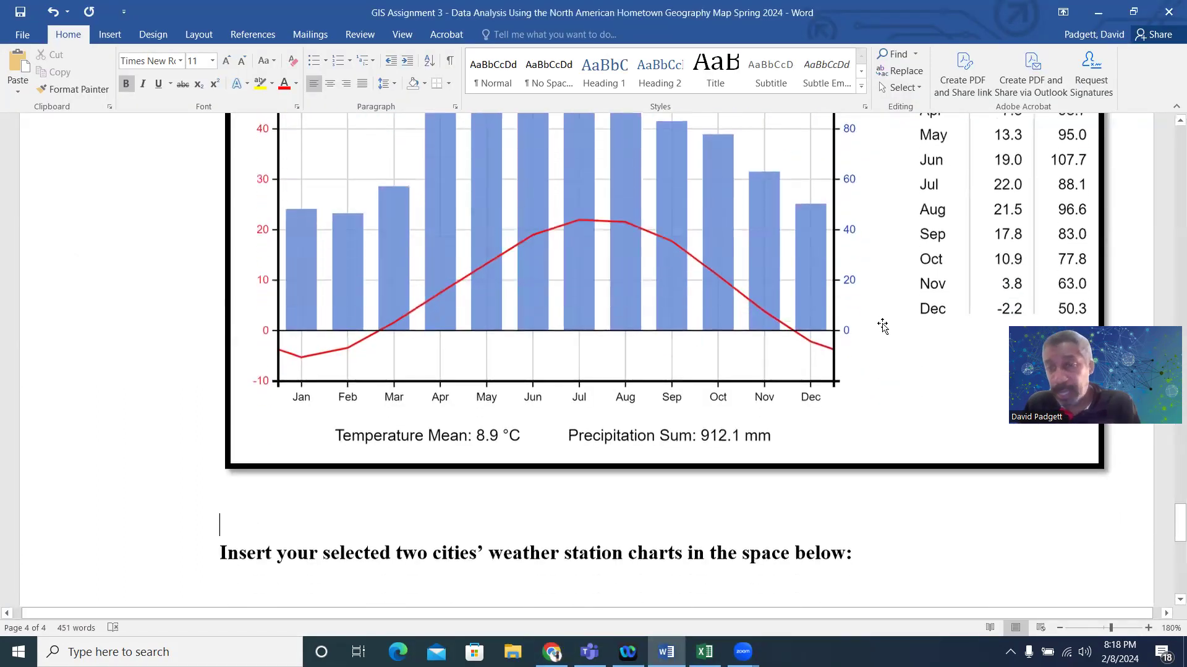
scroll(883, 324, down, 1)
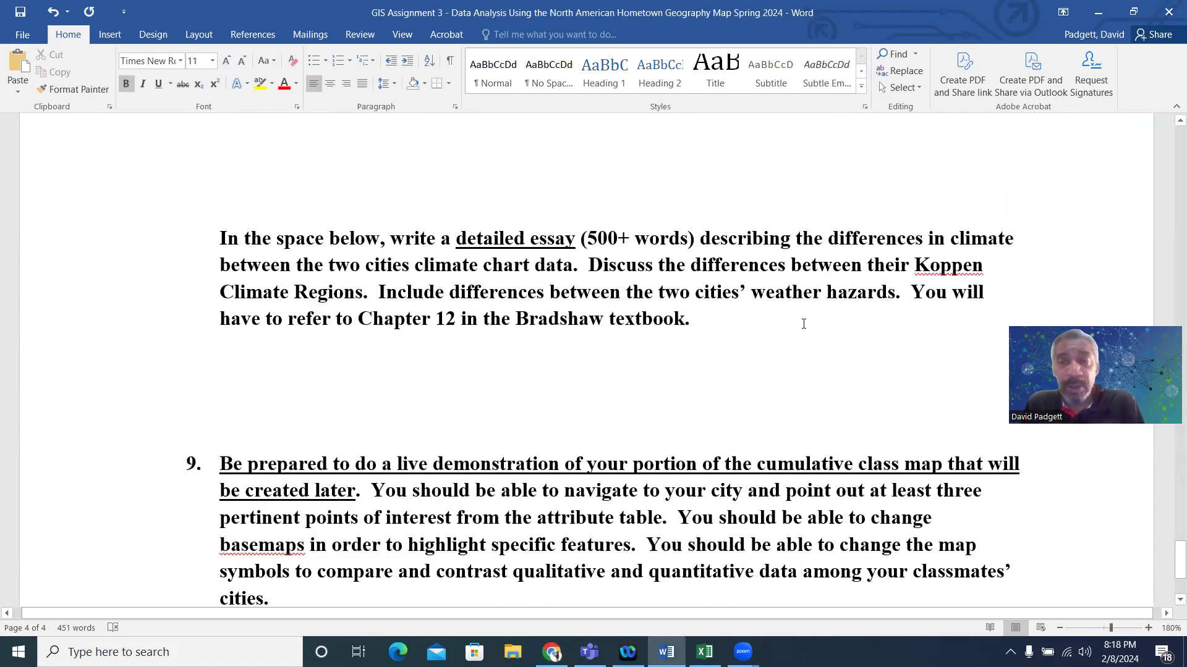
scroll(800, 324, up, 4)
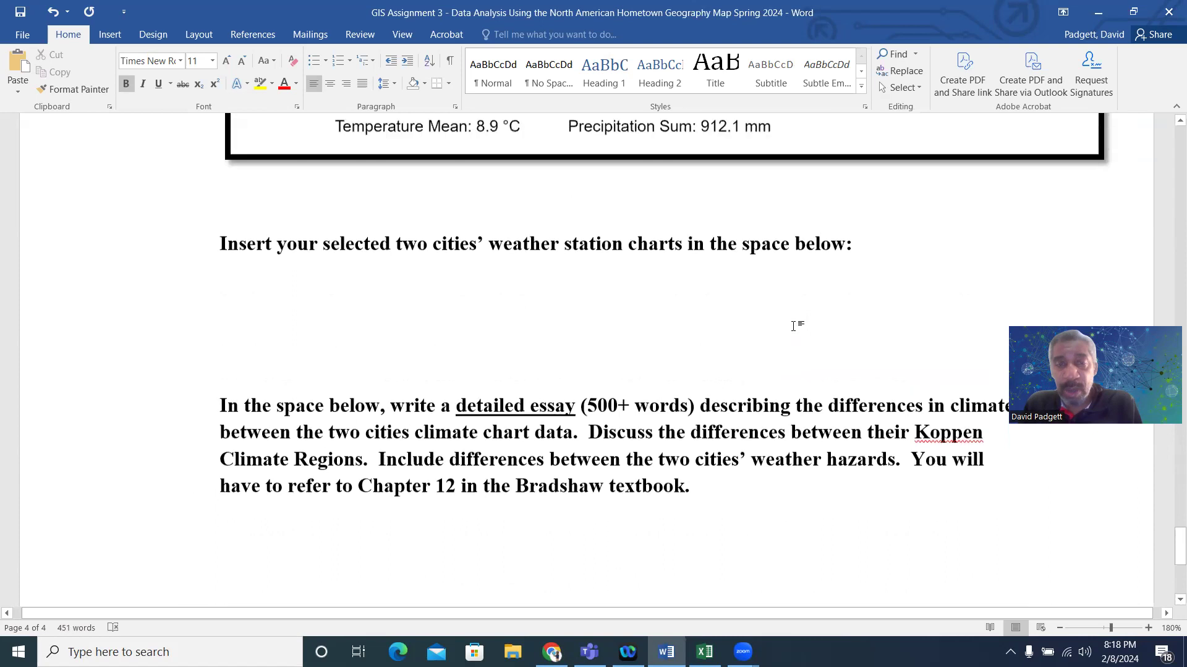
scroll(792, 325, up, 6)
scroll(793, 327, up, 7)
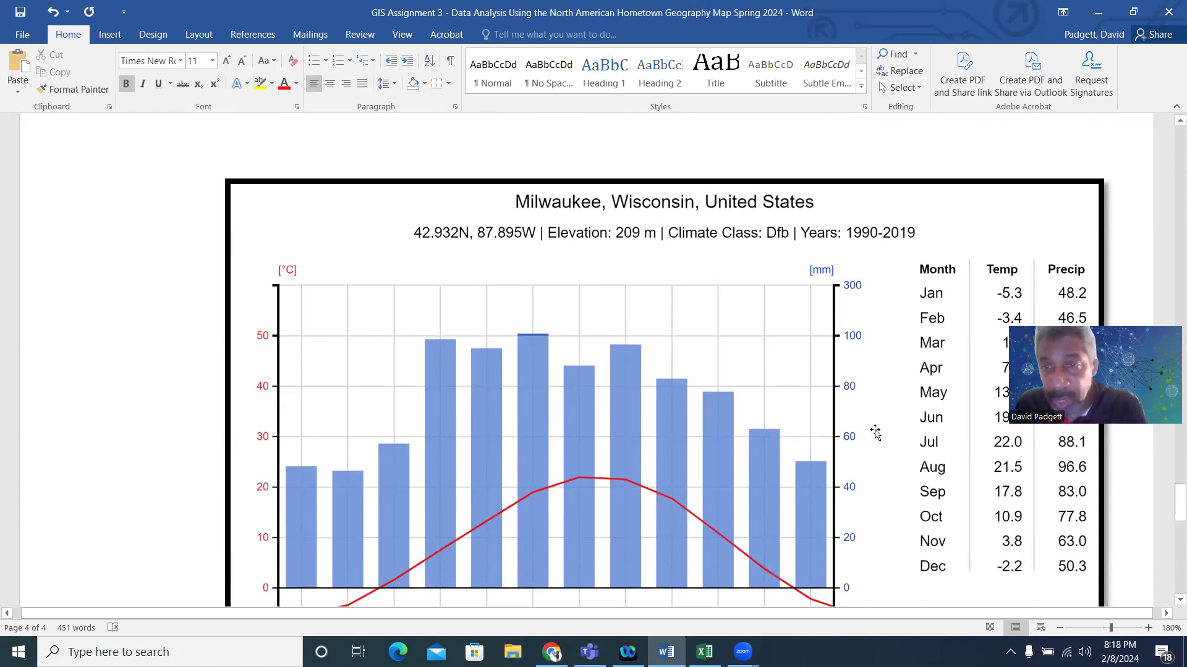
scroll(875, 432, down, 1)
scroll(877, 434, down, 1)
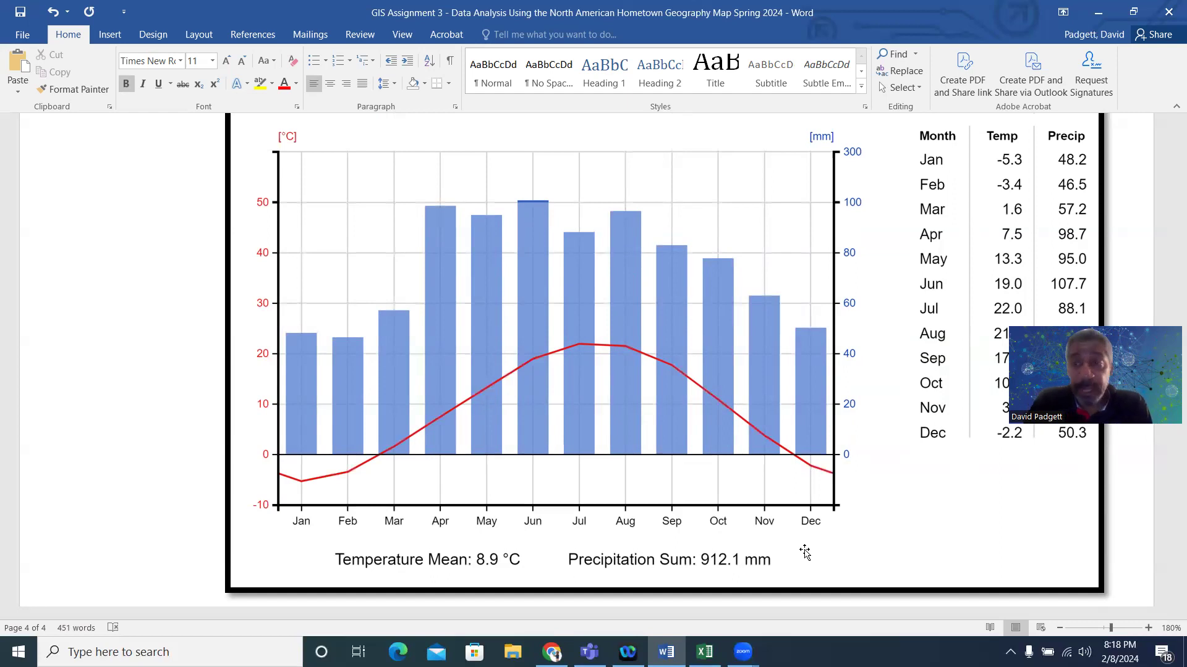
scroll(636, 479, down, 10)
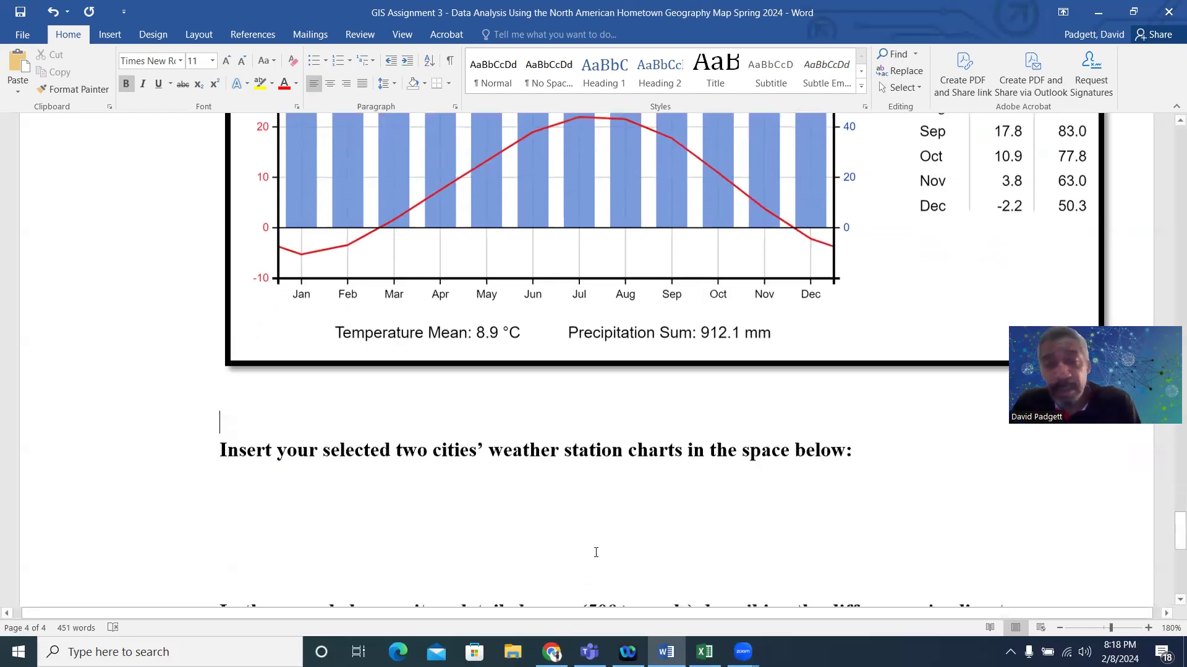
scroll(621, 470, down, 2)
scroll(621, 472, up, 15)
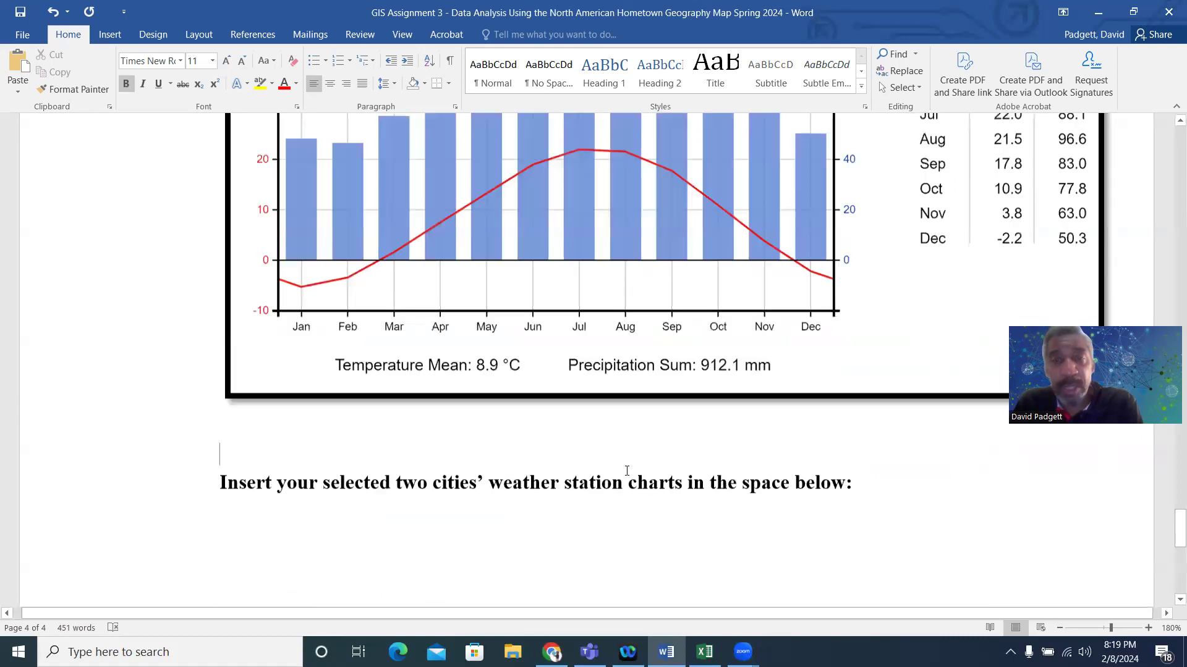
scroll(436, 516, down, 2)
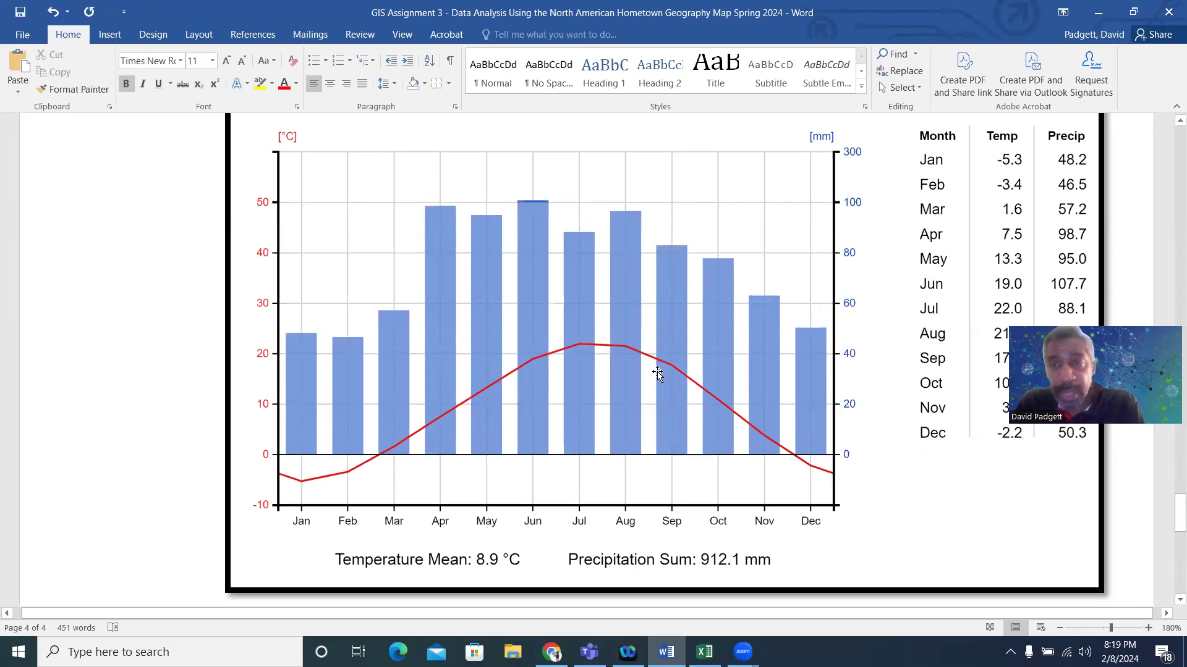
scroll(565, 396, up, 2)
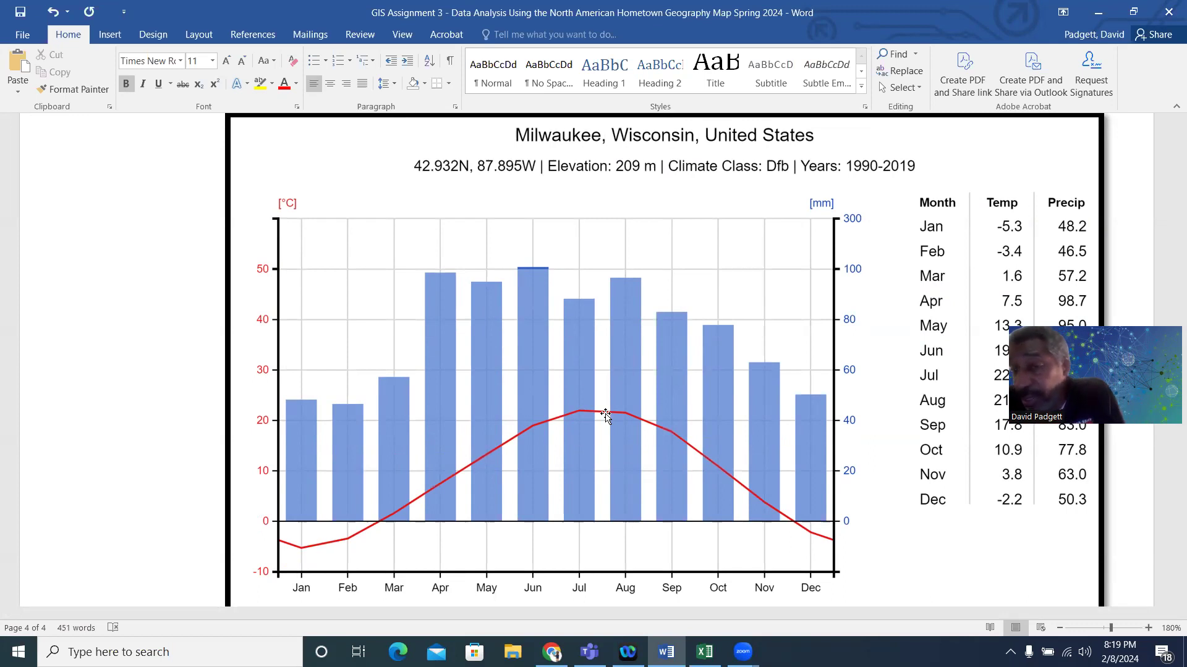
scroll(605, 416, down, 15)
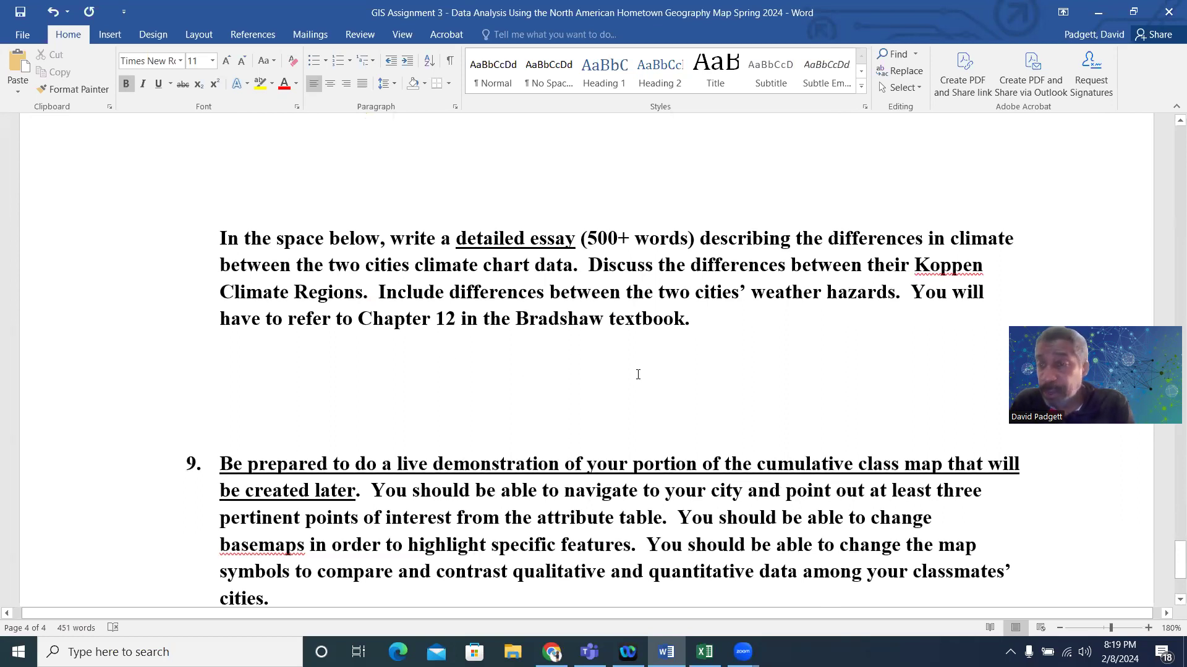
scroll(638, 374, up, 9)
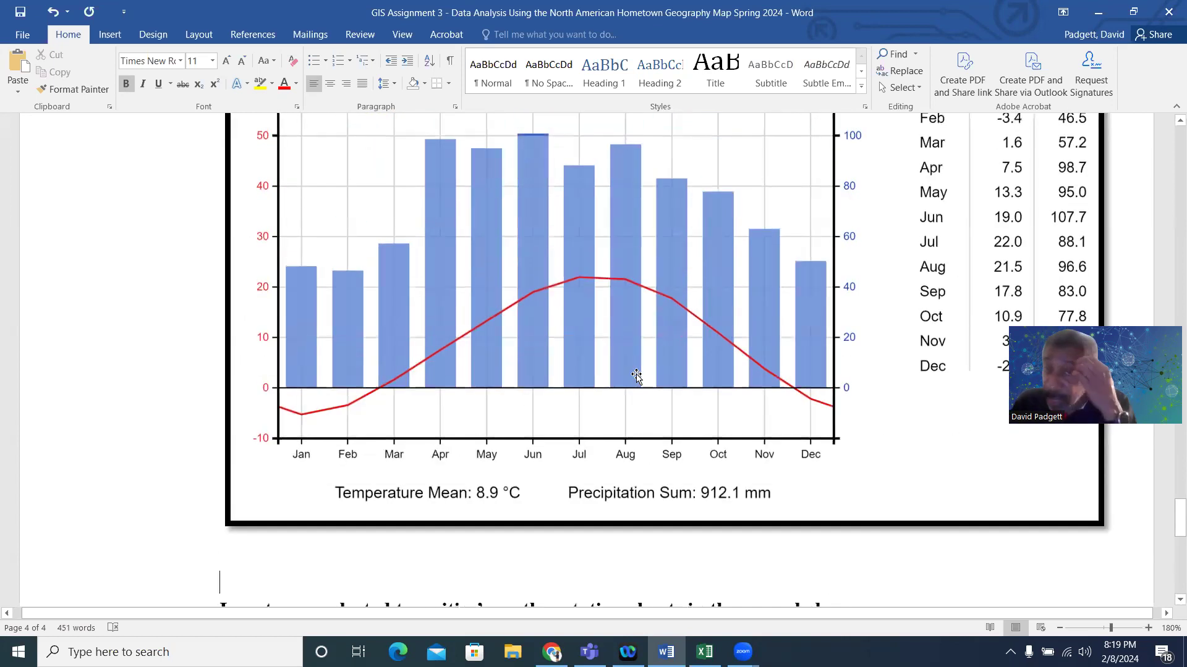
scroll(618, 254, up, 2)
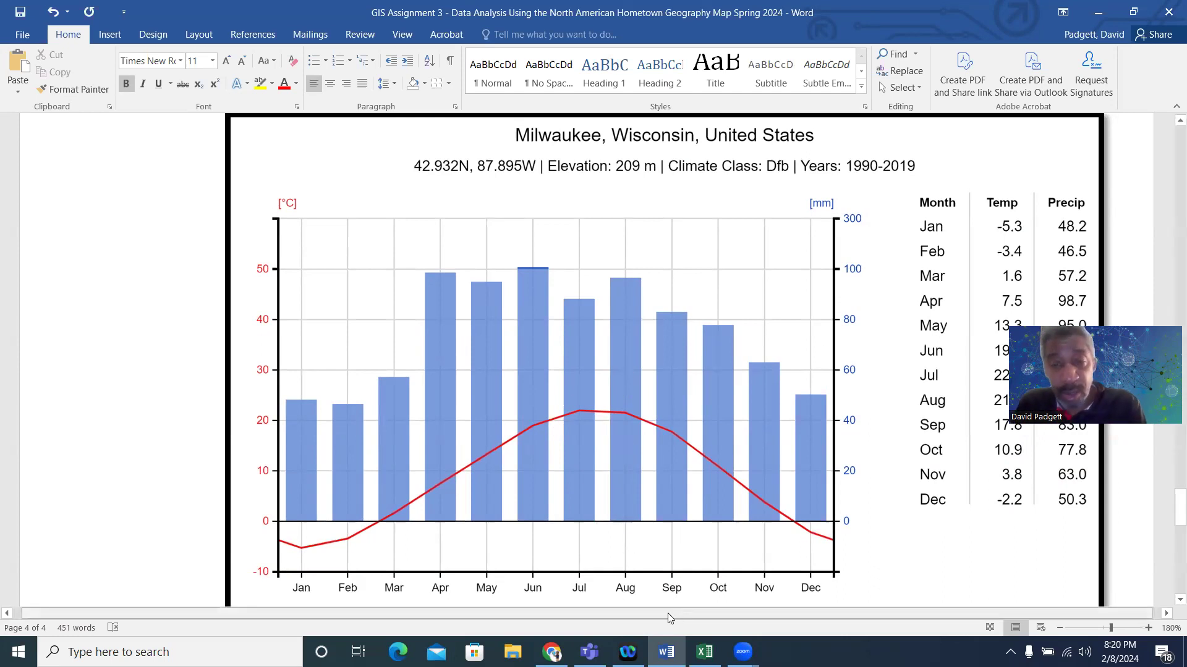
Switch to Chrome and go back in the geography eBook to section 12.2, Physical Geography and Human-Environment Interaction, at 112 of 124
click(552, 651)
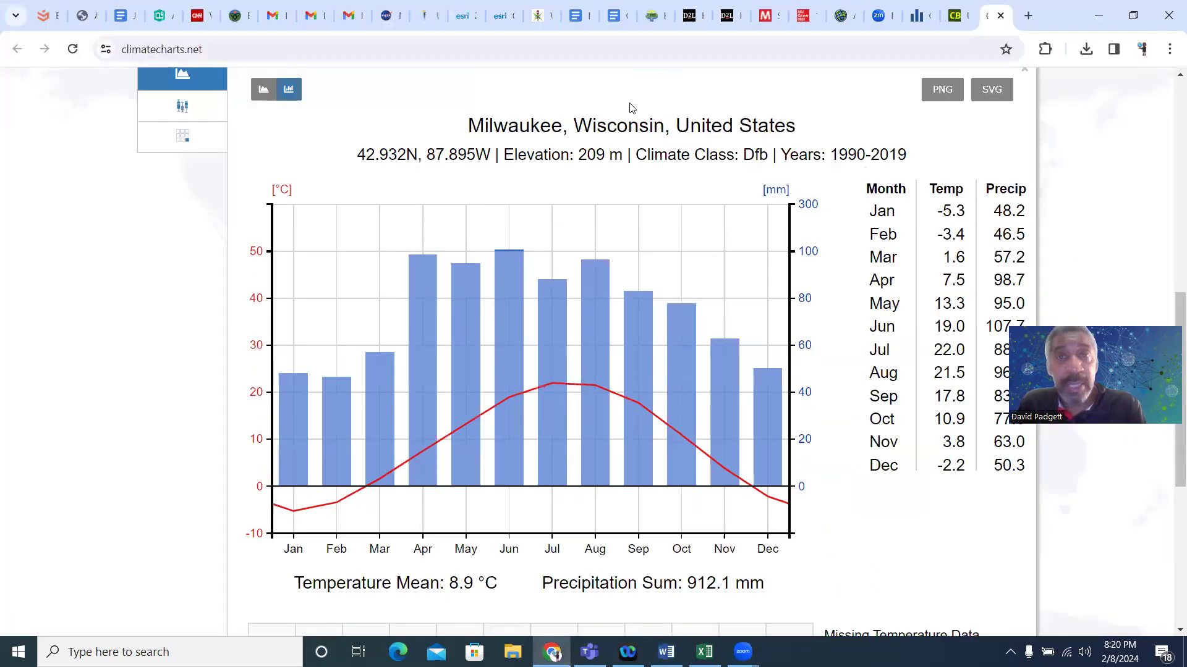
click(765, 15)
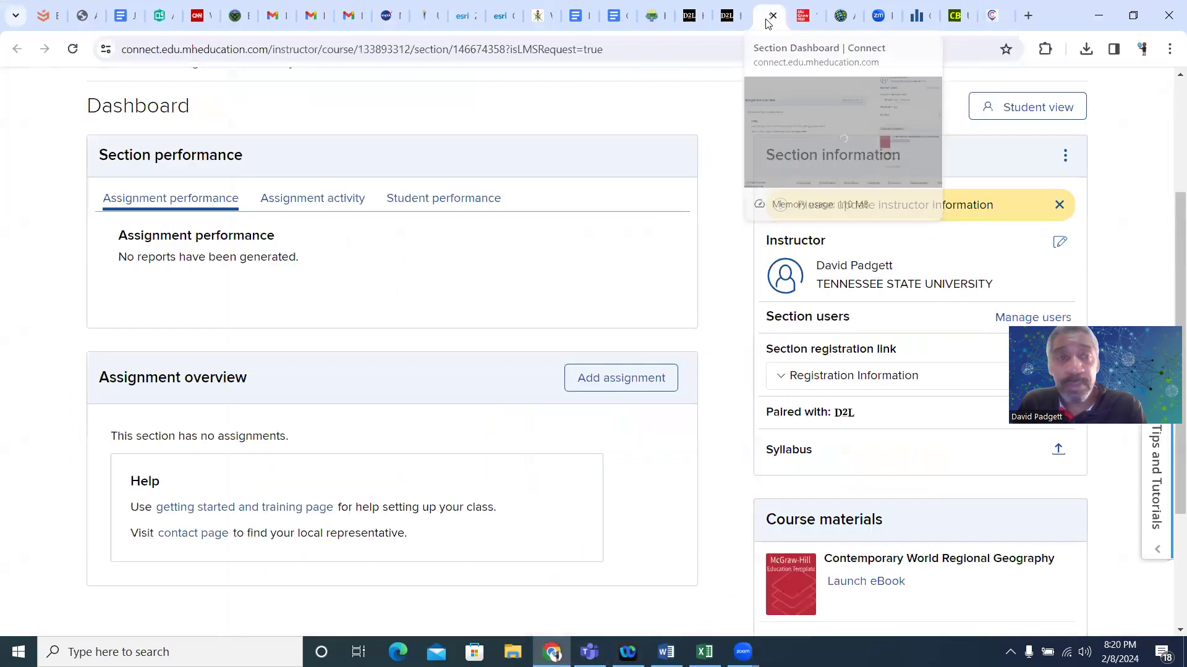
click(803, 15)
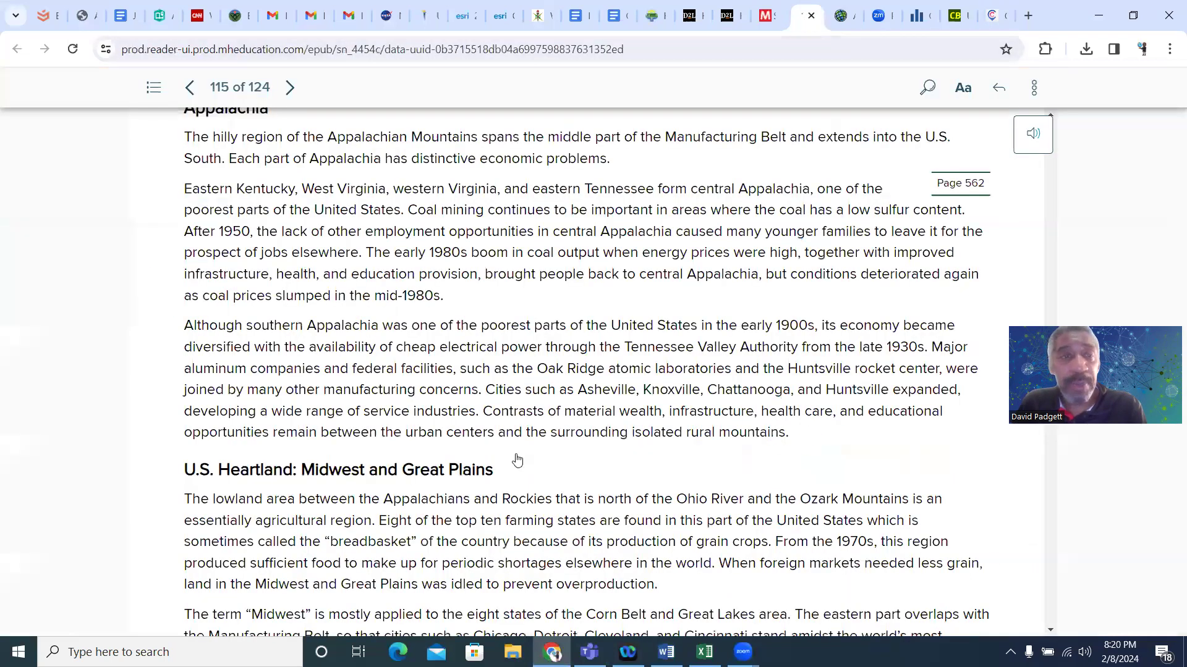
scroll(519, 462, down, 9)
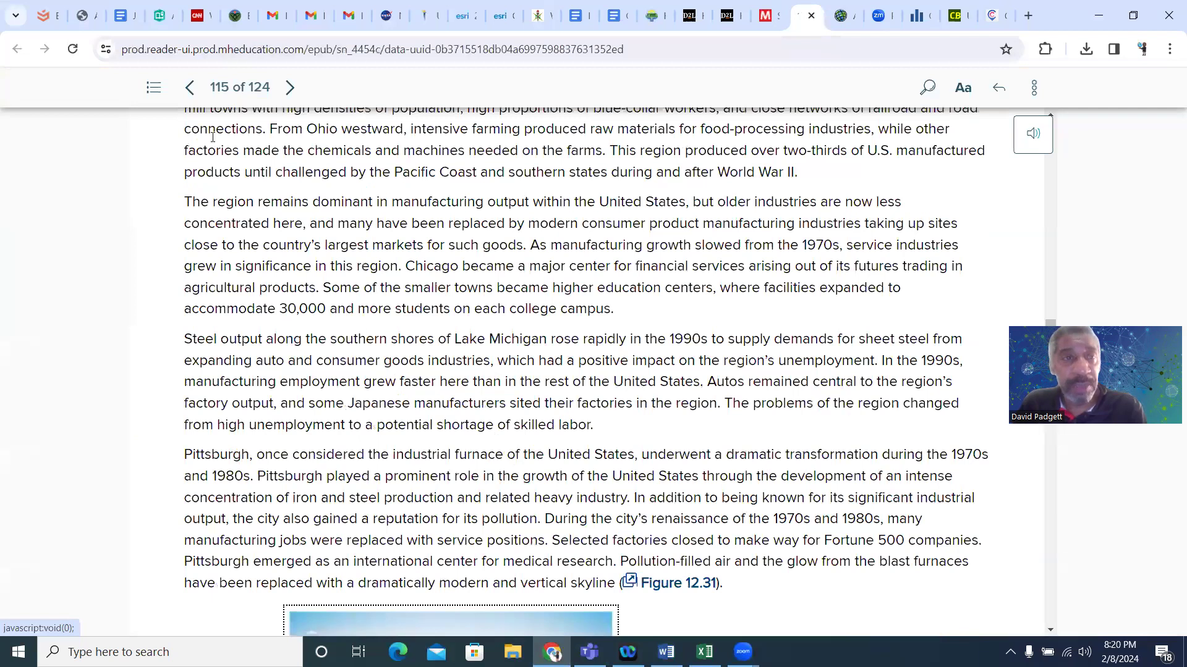
click(191, 89)
click(191, 89)
click(190, 89)
Enlarge the Figure 12.3 North America climates map to 140% to examine its climate regions and legend, and close the enlarged view
click(612, 363)
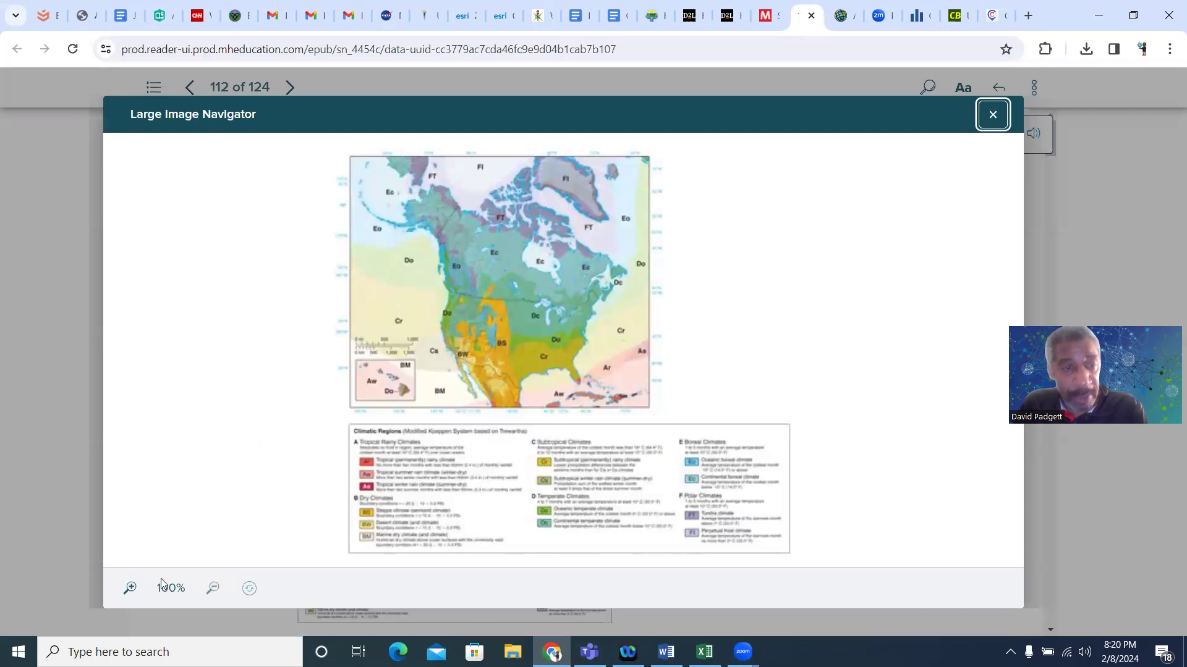
click(132, 587)
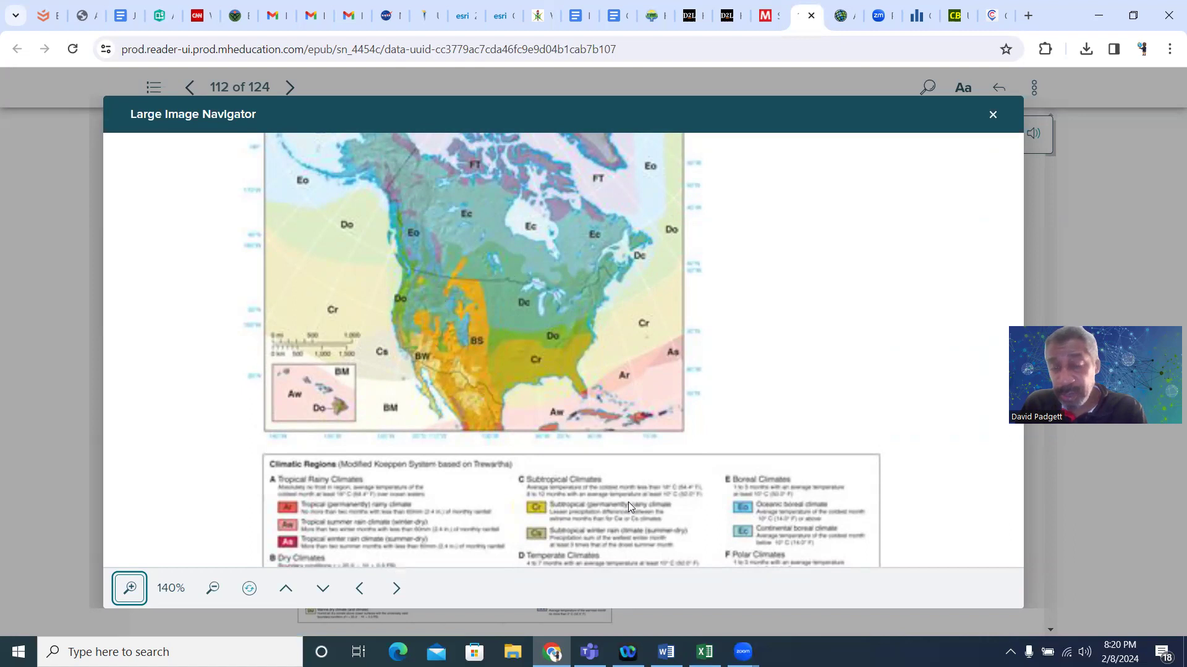
click(992, 118)
Read the Tropical to Polar Climates text around Figure 12.3 for regional climate differences and weather hazards
scroll(669, 541, down, 5)
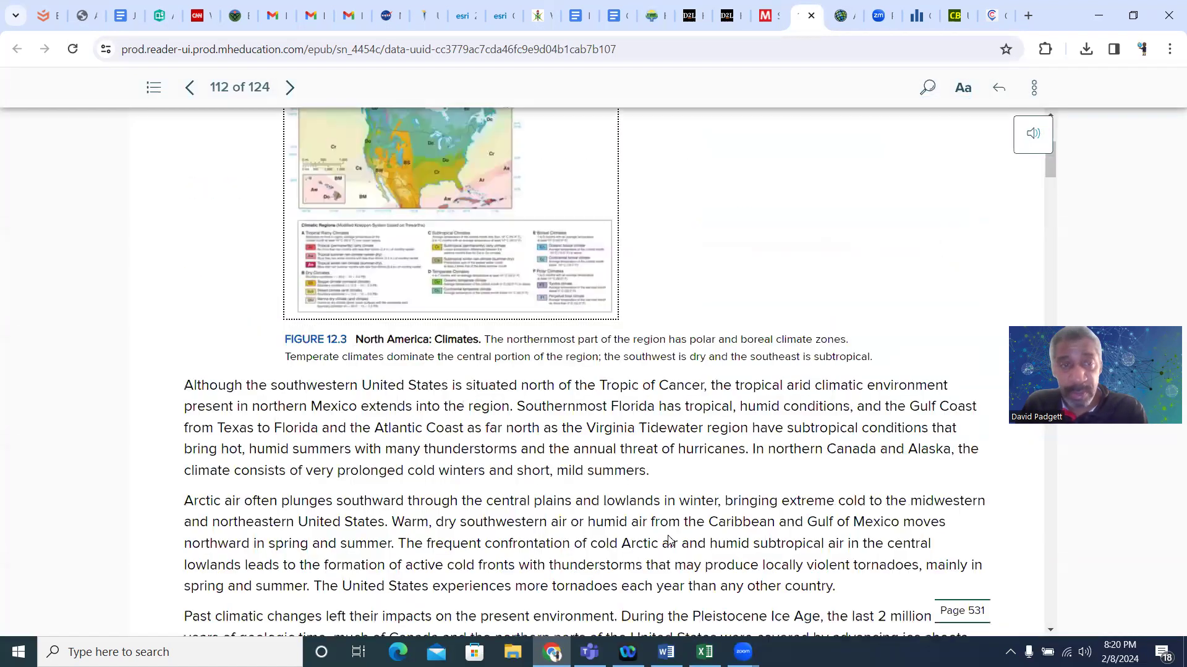
scroll(669, 540, down, 5)
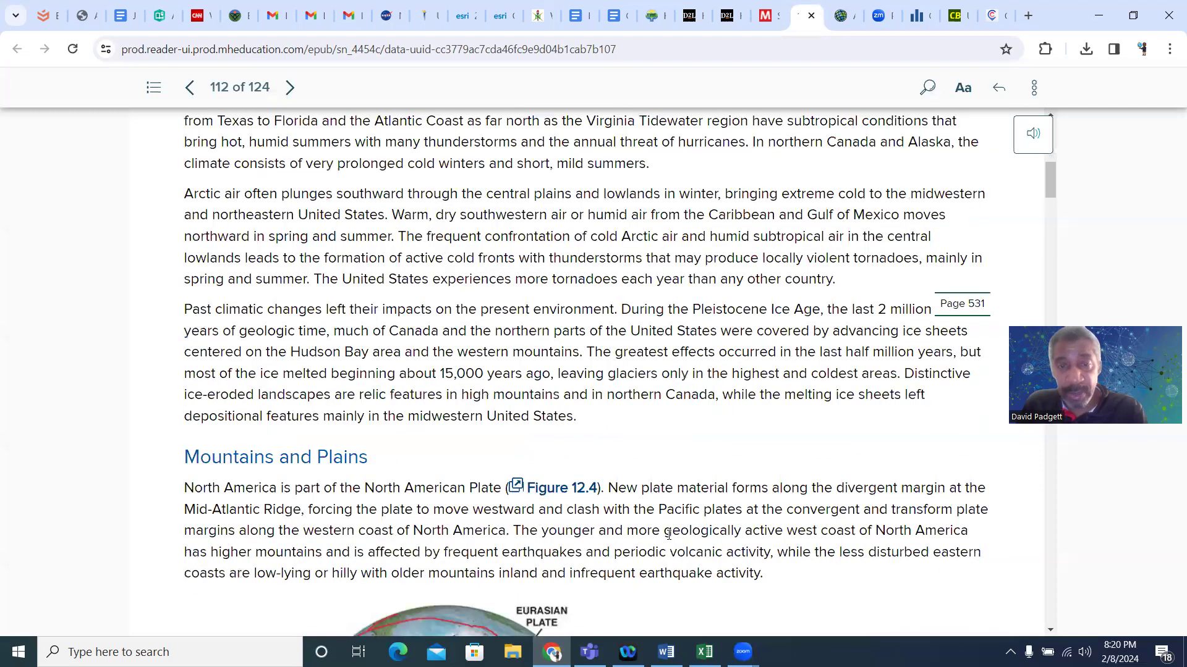
scroll(667, 532, up, 3)
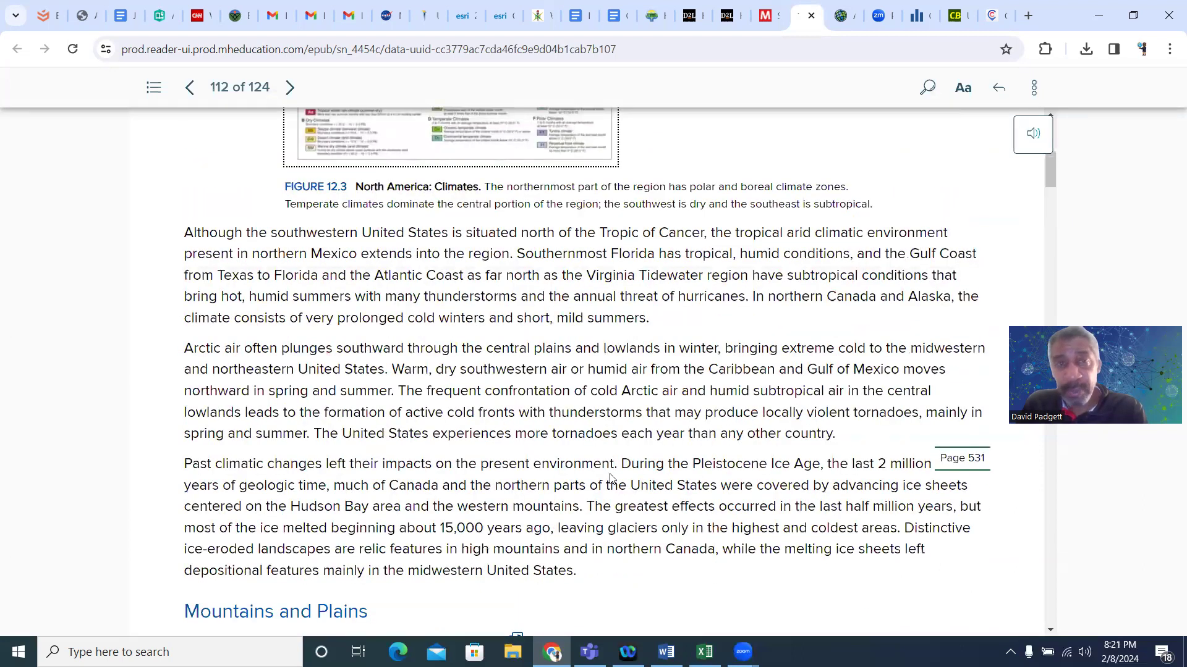
scroll(611, 479, up, 3)
scroll(631, 439, up, 4)
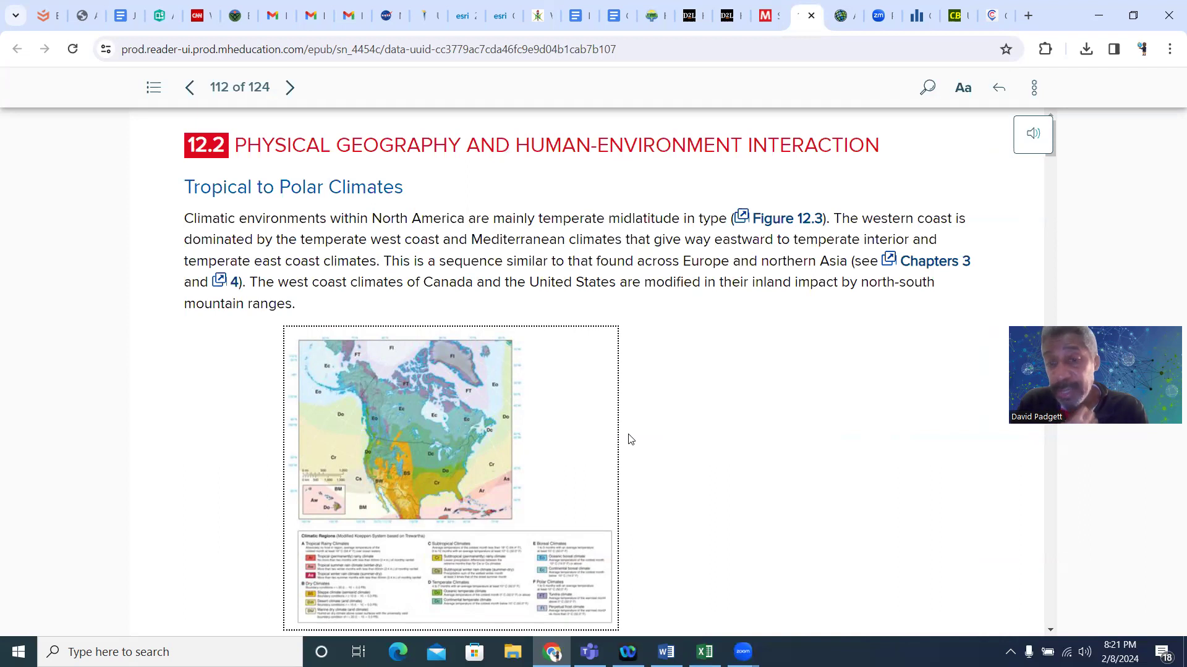
Check the Milwaukee climagraph in Word, and view the ArcGIS hometown map in Chrome across the area from Milwaukee to Nashville
click(667, 648)
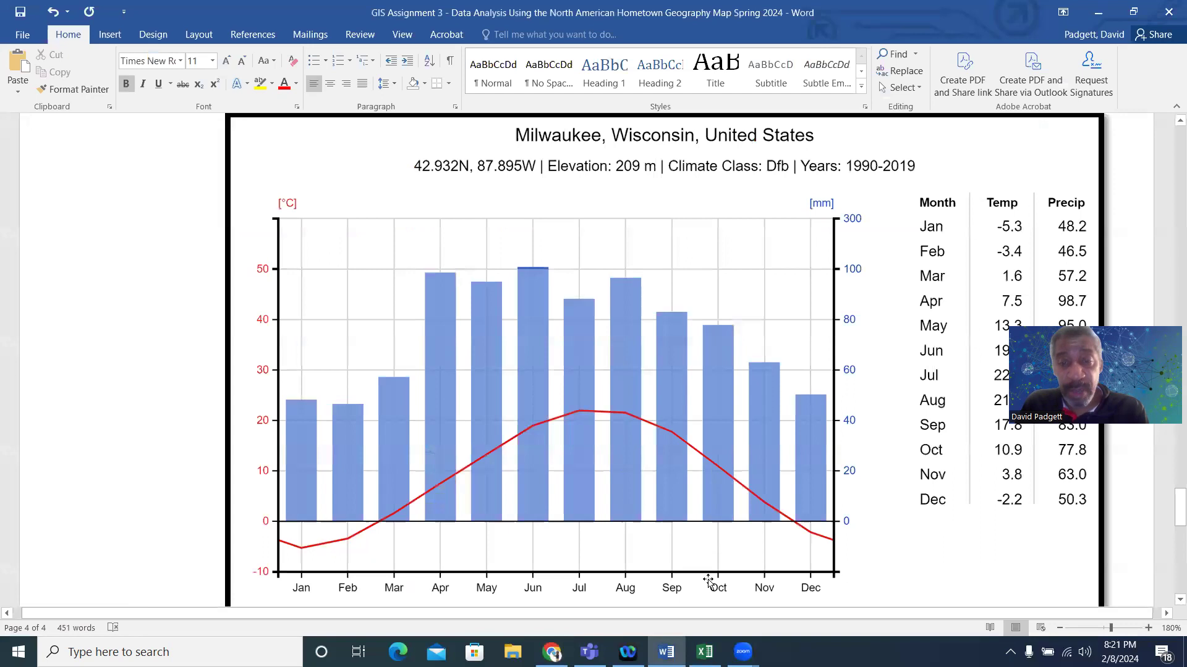
click(549, 648)
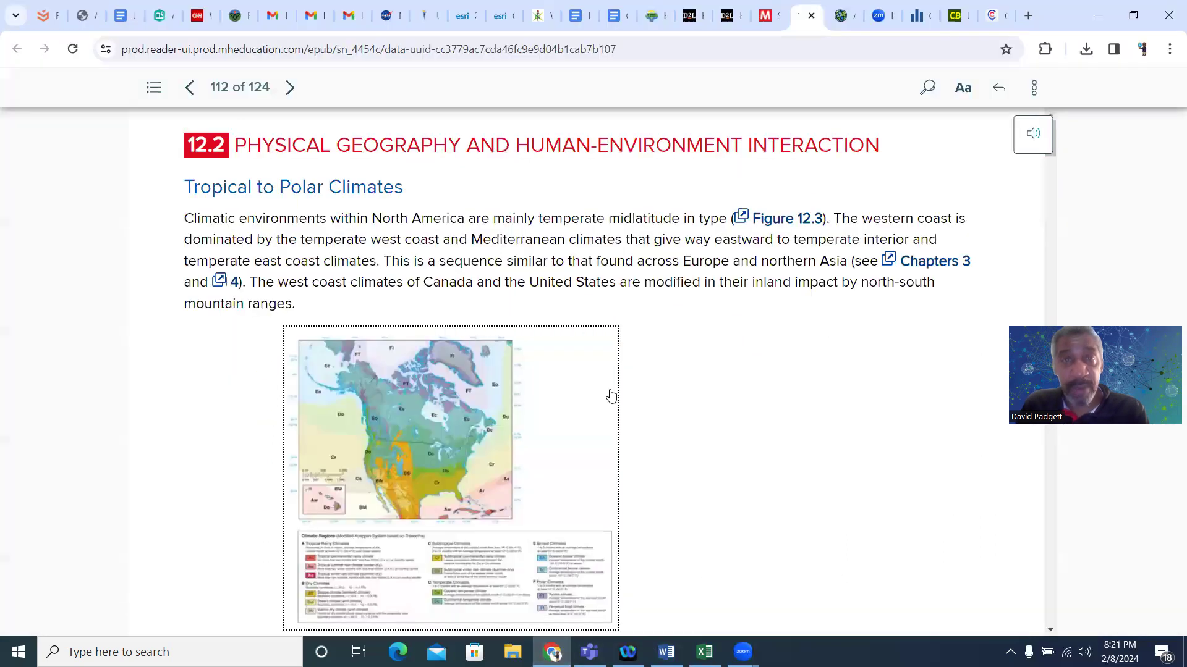
click(844, 16)
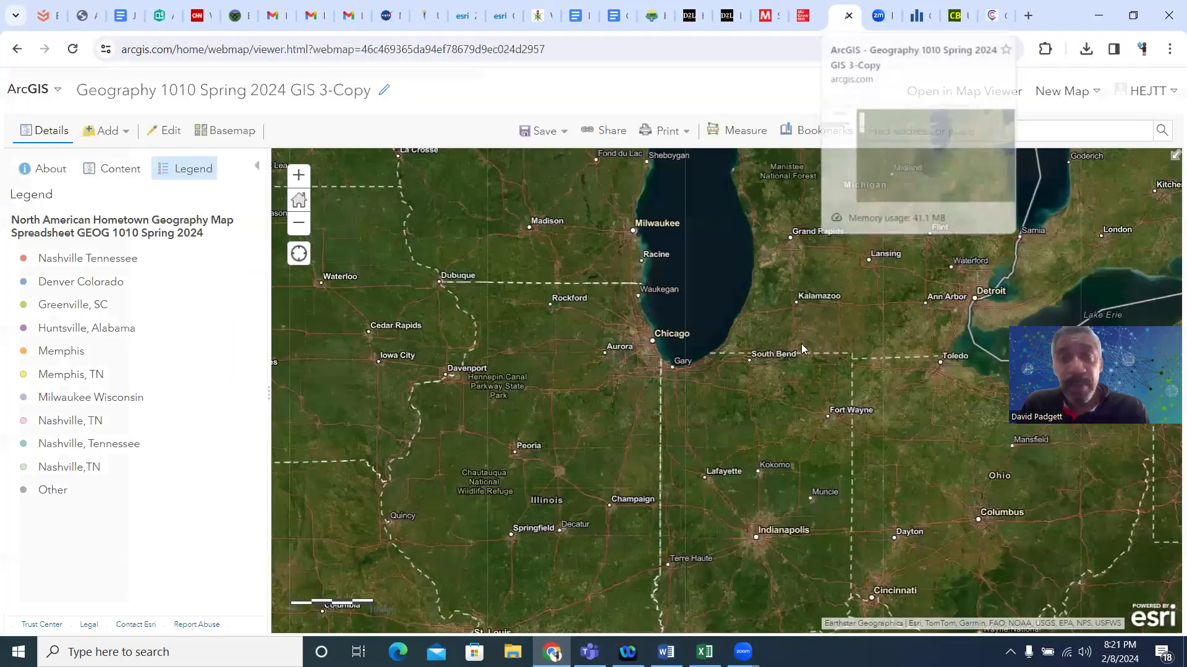
scroll(709, 436, down, 1)
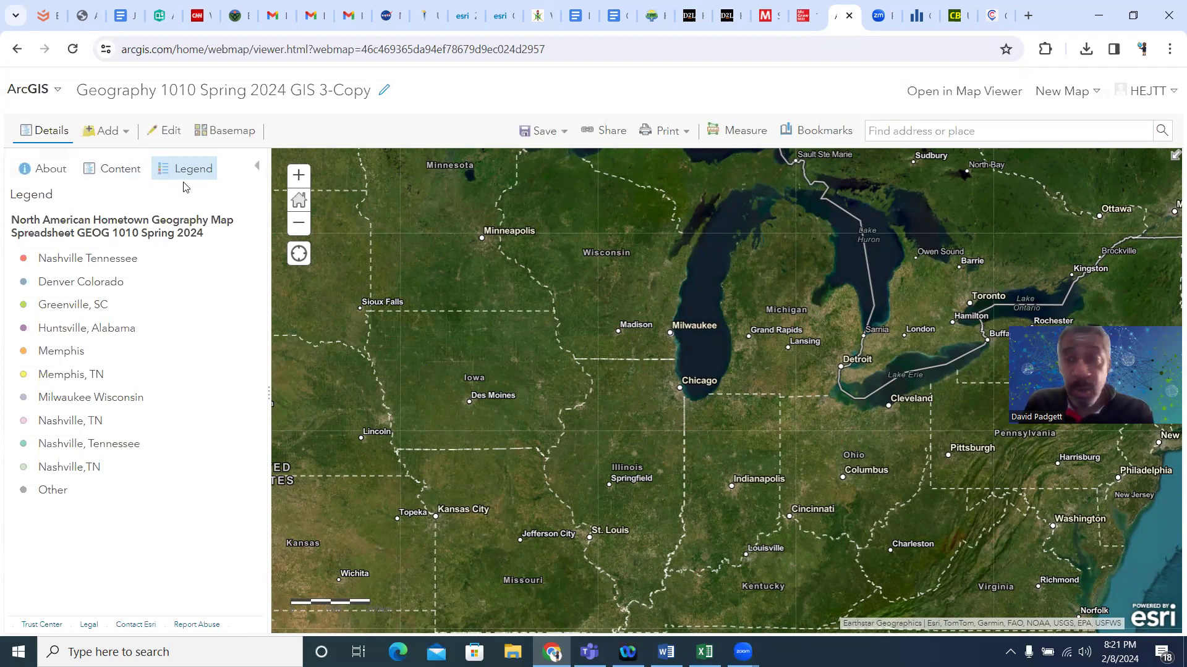
drag(885, 448, 779, 383)
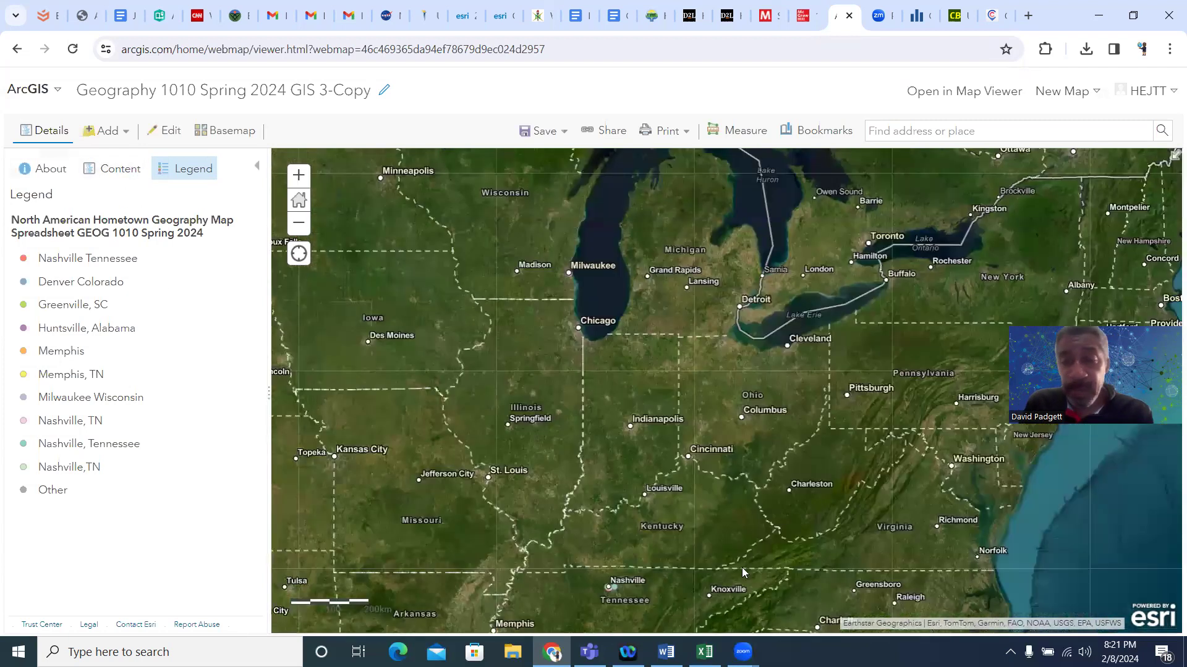
Switch to Word and review the climate essay instructions and the item 9 live demonstration requirements at the assignment's end
click(667, 649)
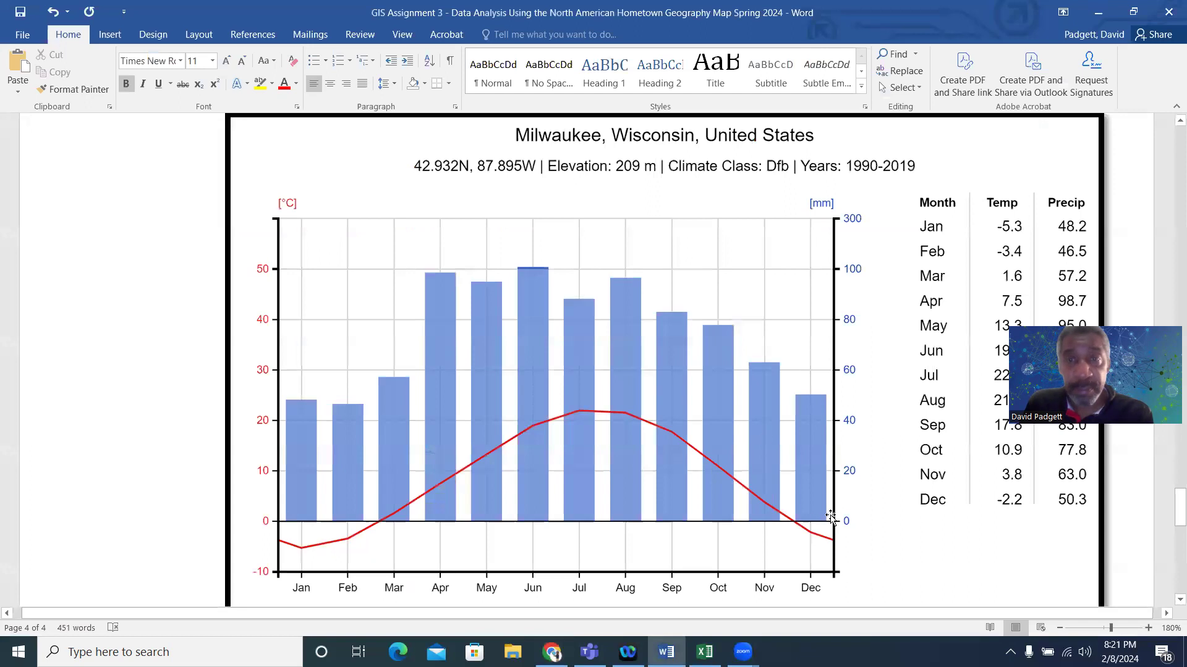
scroll(831, 518, up, 3)
scroll(834, 517, down, 10)
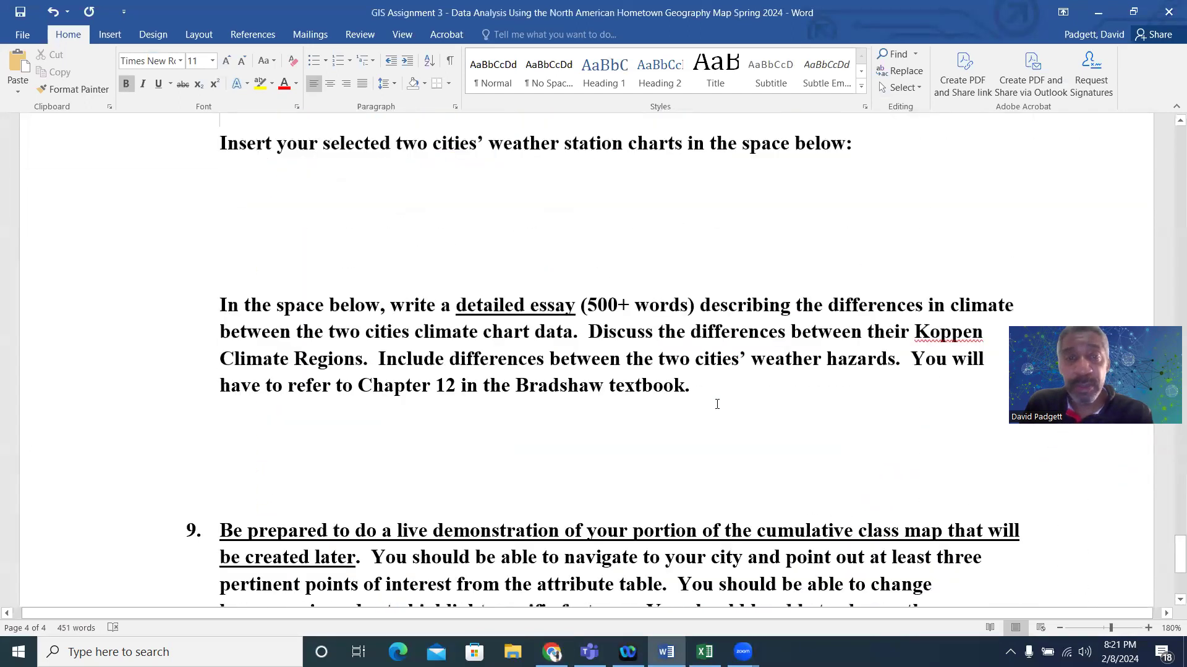
scroll(698, 426, down, 3)
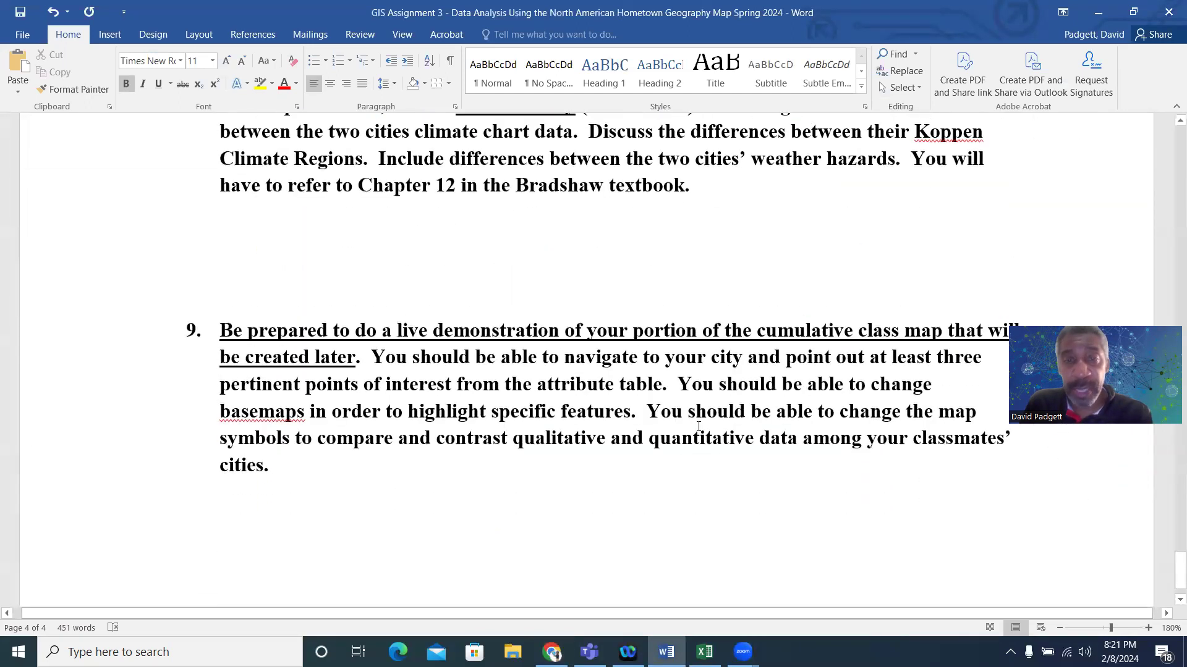
scroll(787, 391, up, 2)
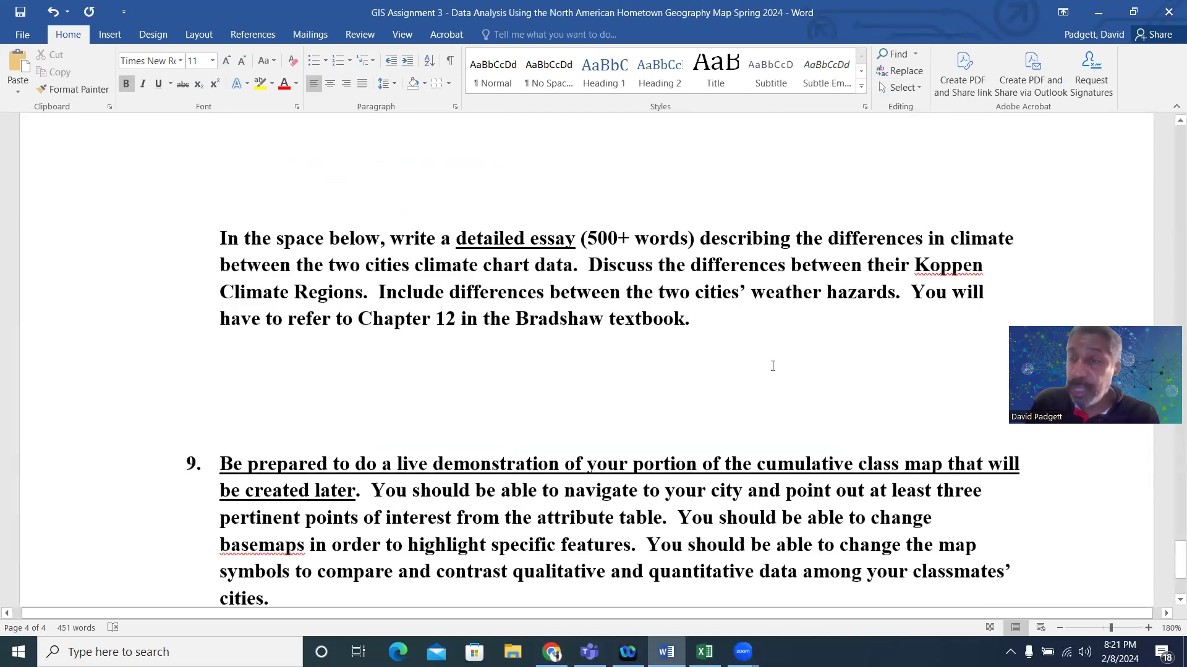